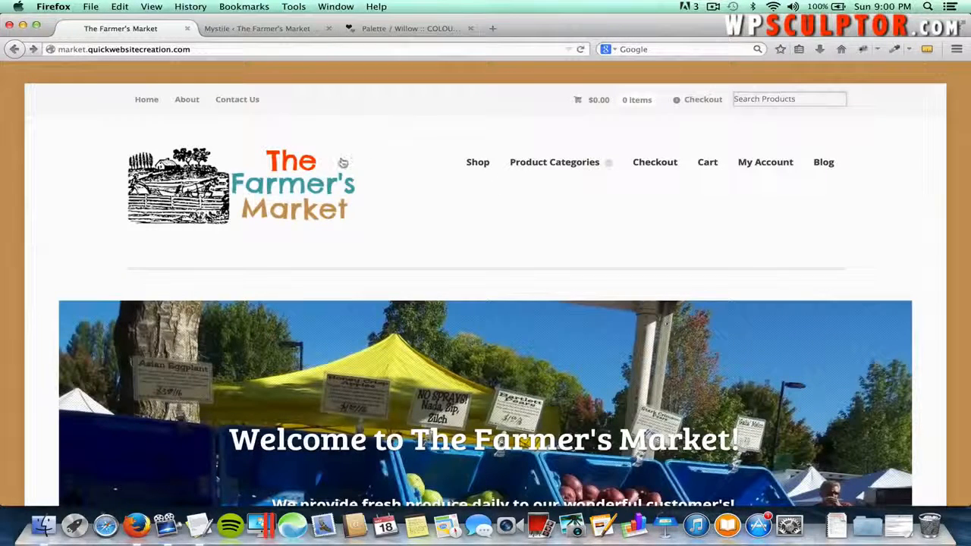
- Scroll the home page, highlighting the Welcome to The Farmer's Market heading and fresh-produce subheading
scroll(385, 188, "down", 1)
scroll(384, 187, "down", 3)
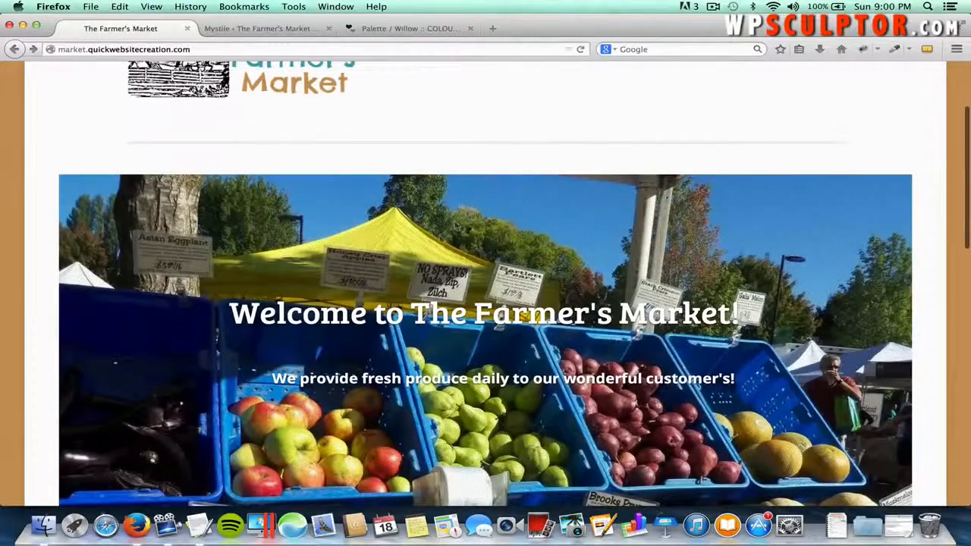
scroll(440, 225, "up", 1)
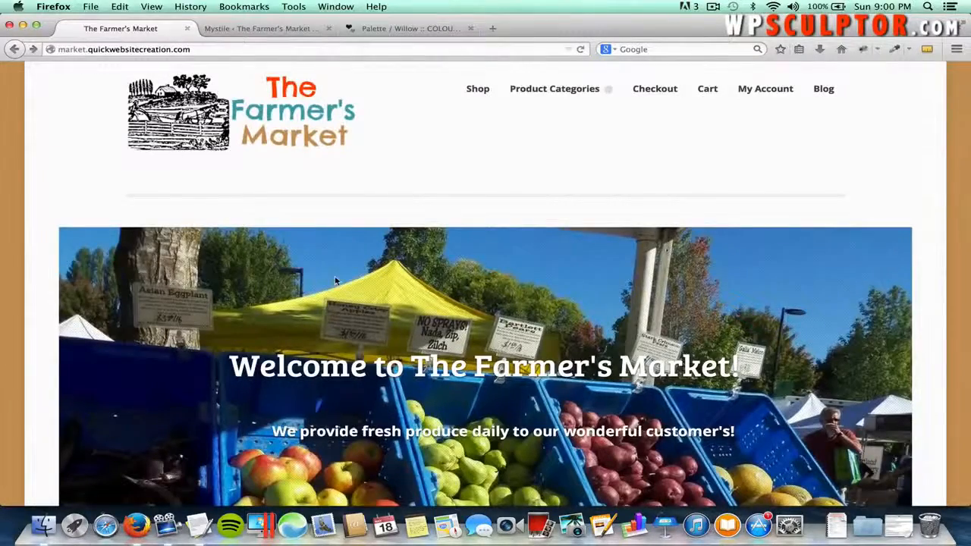
scroll(307, 244, "down", 3)
scroll(441, 282, "down", 1)
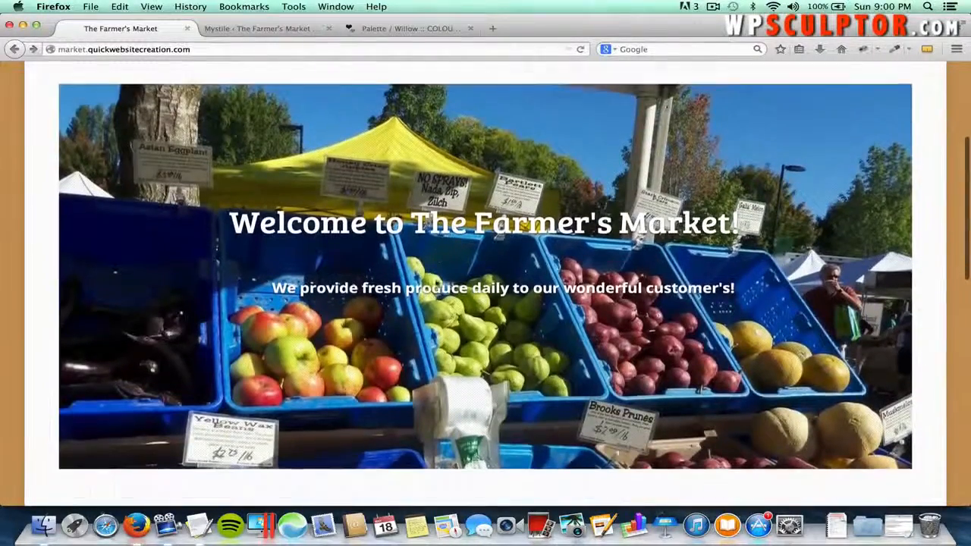
scroll(739, 281, "up", 1)
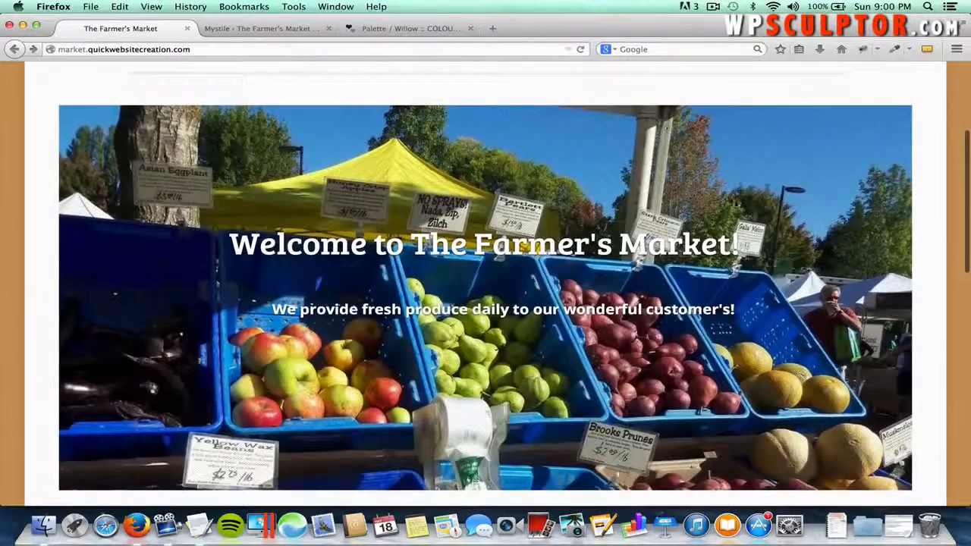
left_click_drag(743, 247, 352, 255)
left_click_drag(739, 311, 391, 311)
scroll(282, 354, "down", 5)
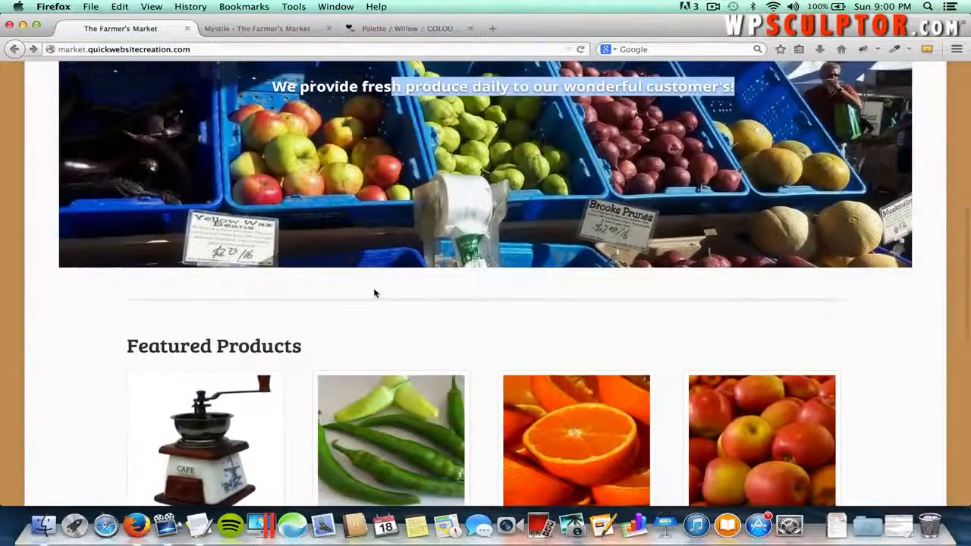
scroll(374, 293, "down", 1)
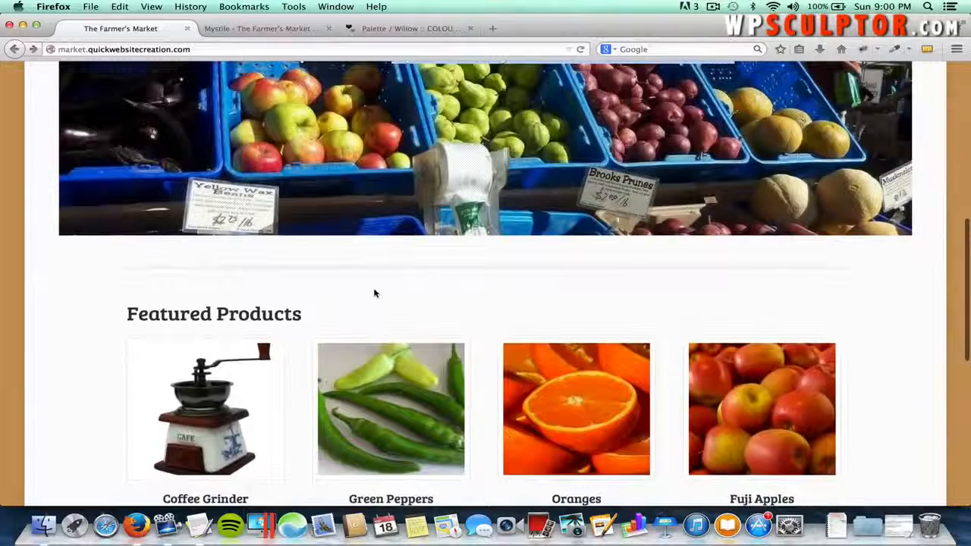
scroll(375, 292, "down", 1)
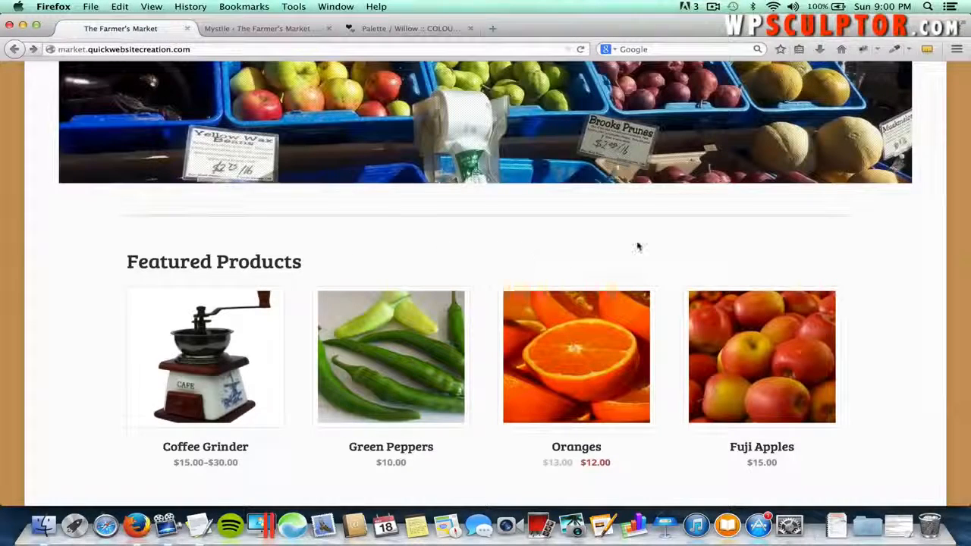
scroll(819, 268, "down", 3)
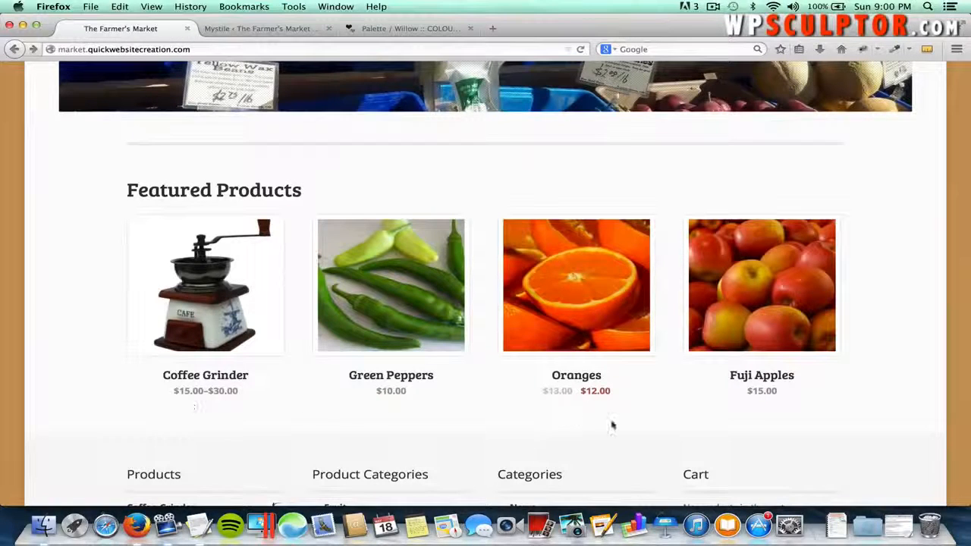
scroll(529, 430, "down", 3)
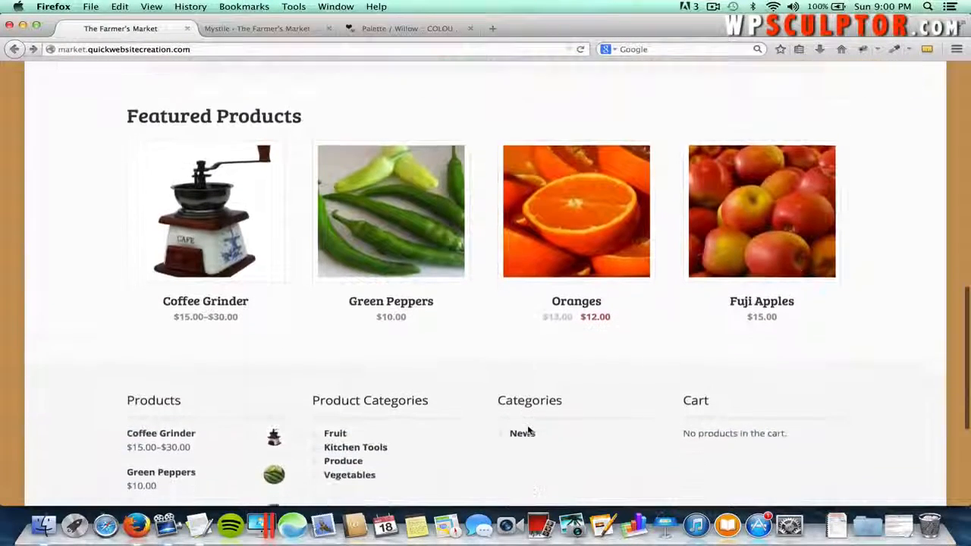
scroll(528, 430, "down", 5)
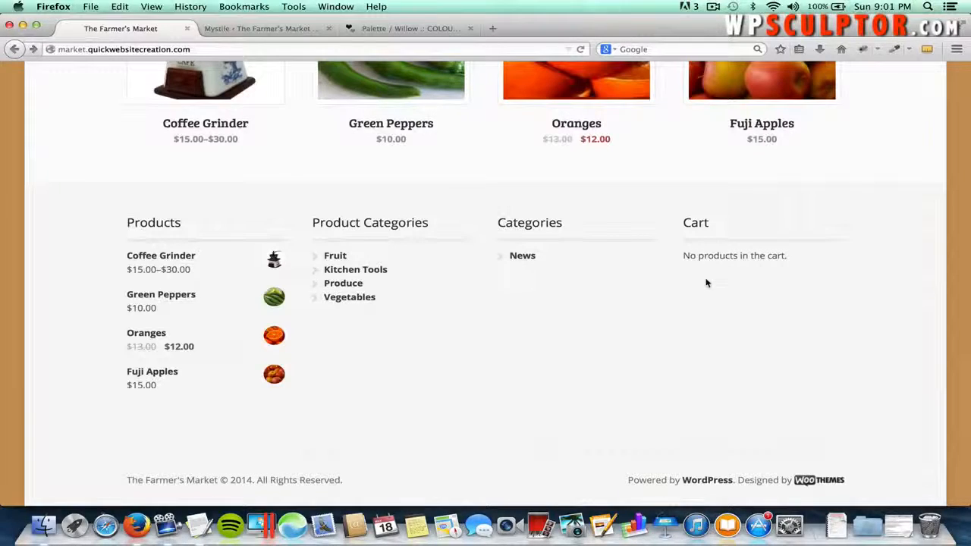
scroll(706, 282, "up", 15)
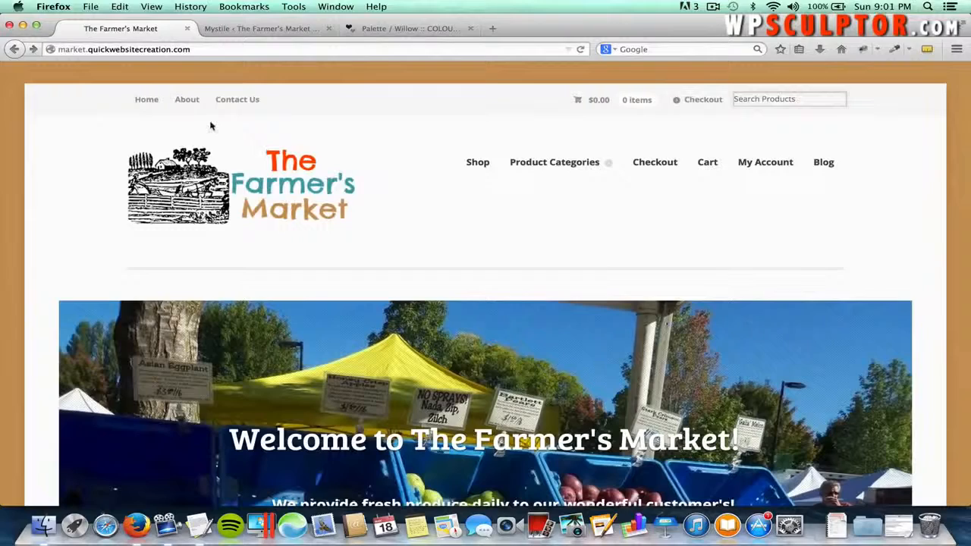
- Browse the About page, highlighting its eCommerce Mock Website welcome heading and tutorial topics list
left_click(190, 103)
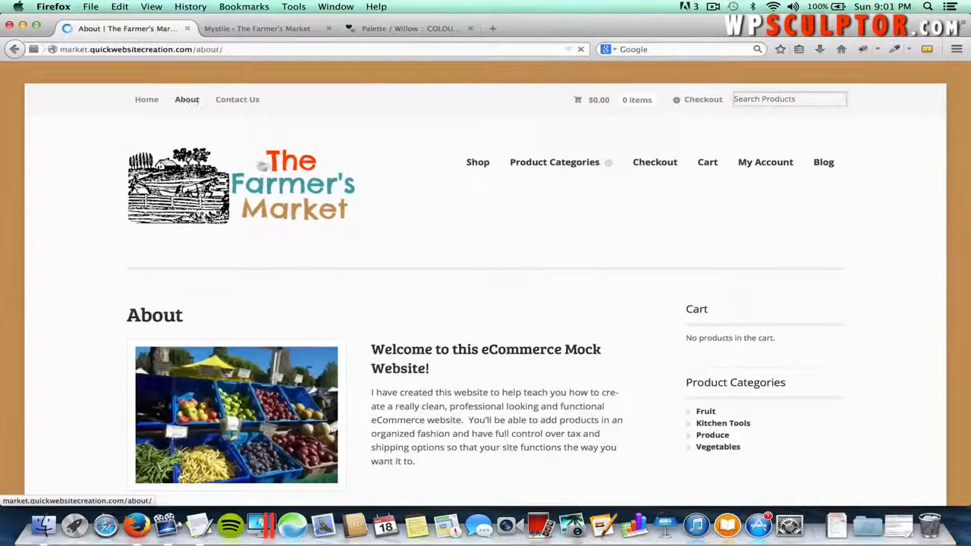
scroll(342, 277, "down", 1)
scroll(342, 277, "down", 3)
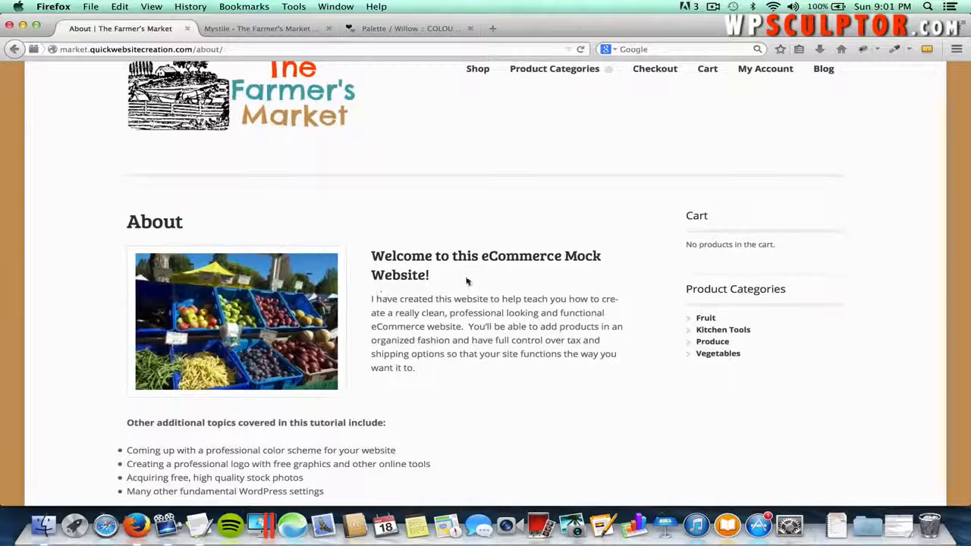
left_click_drag(431, 276, 372, 256)
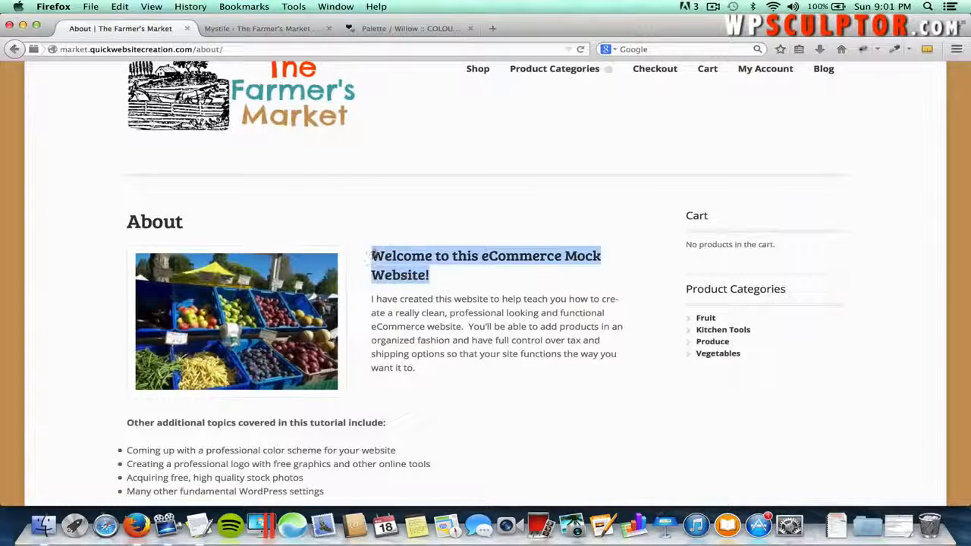
left_click(431, 275)
scroll(431, 275, "down", 4)
left_click_drag(343, 394, 121, 353)
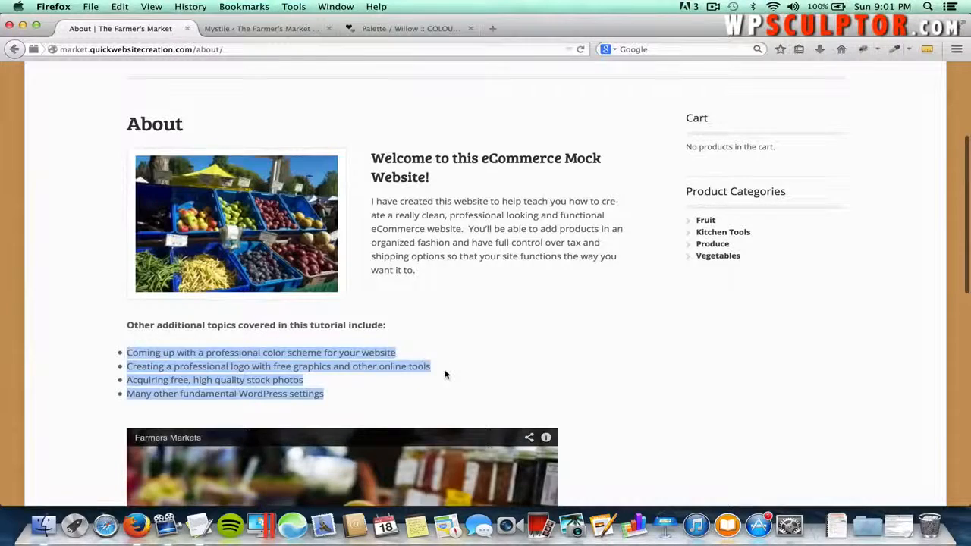
left_click(445, 374)
scroll(445, 374, "down", 7)
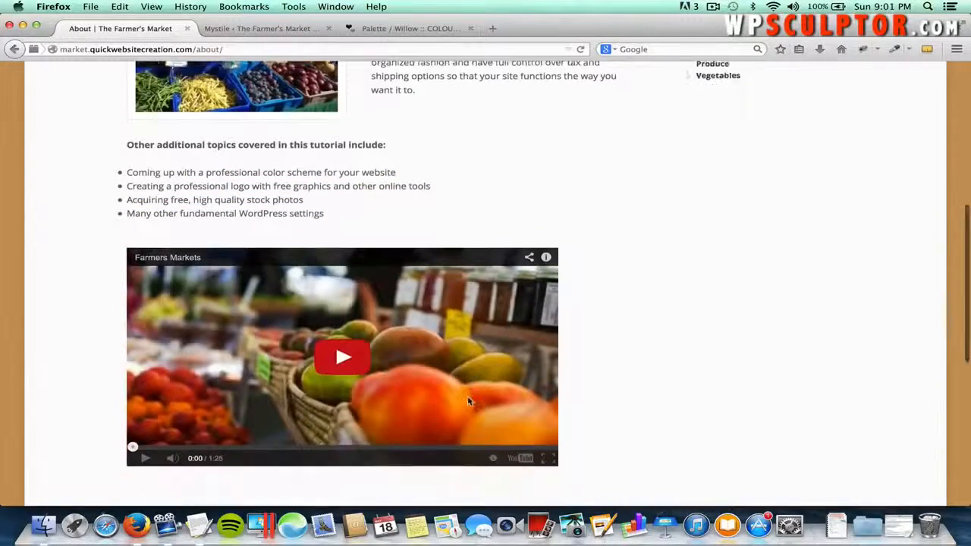
scroll(468, 399, "up", 10)
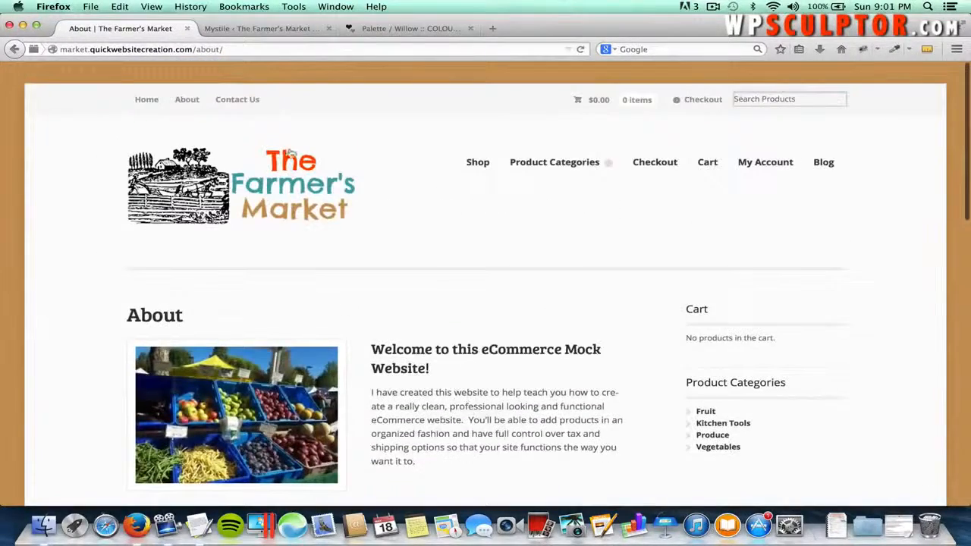
left_click(237, 100)
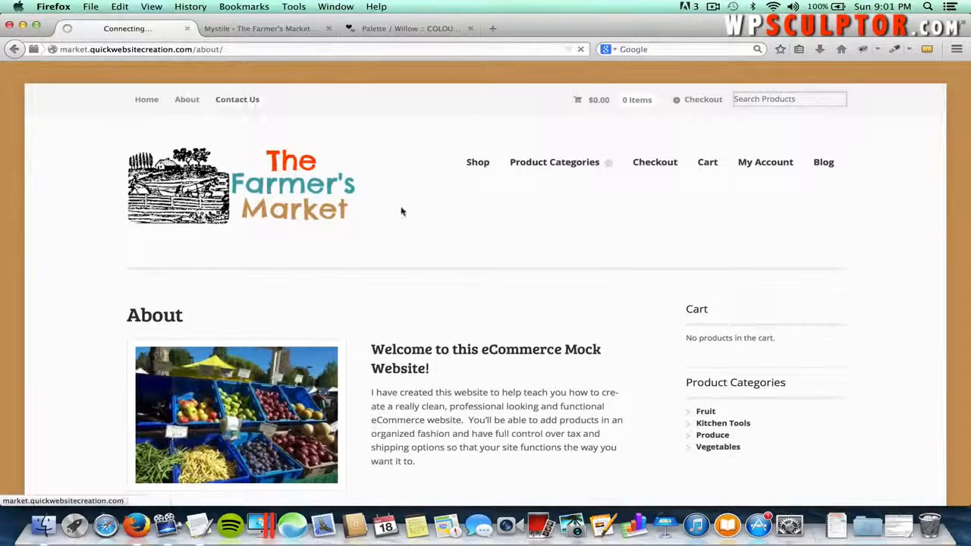
- Scroll the Contact Us form down to the Submit button and back up
scroll(368, 278, "down", 3)
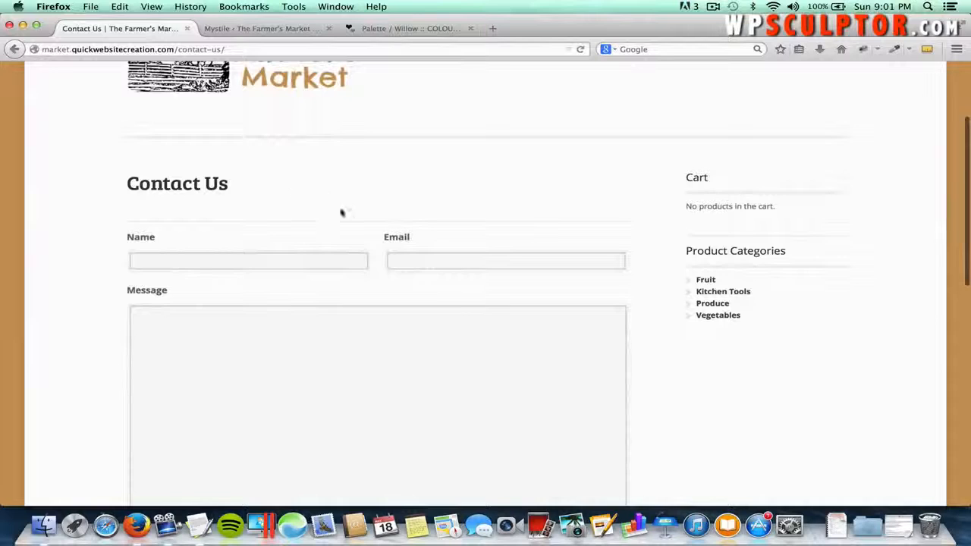
scroll(296, 269, "down", 5)
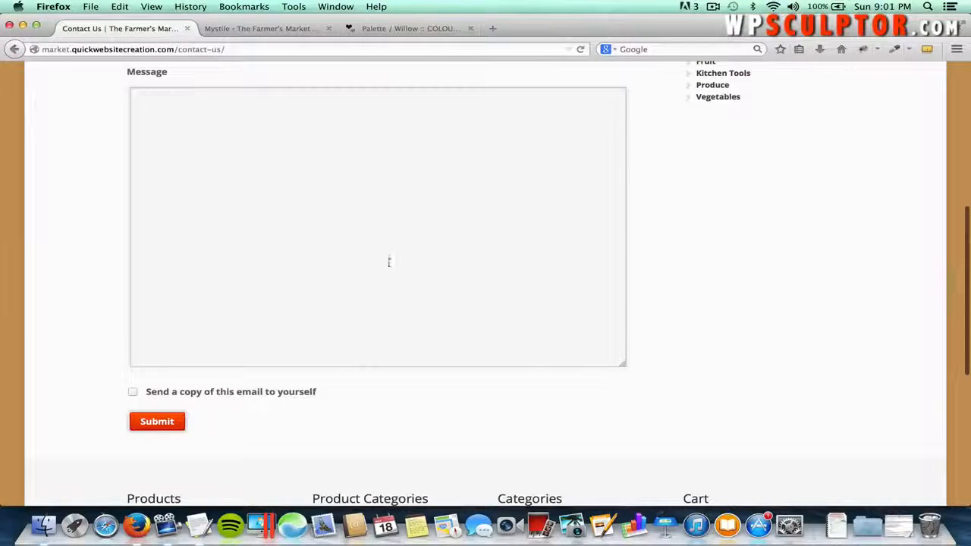
scroll(446, 234, "up", 8)
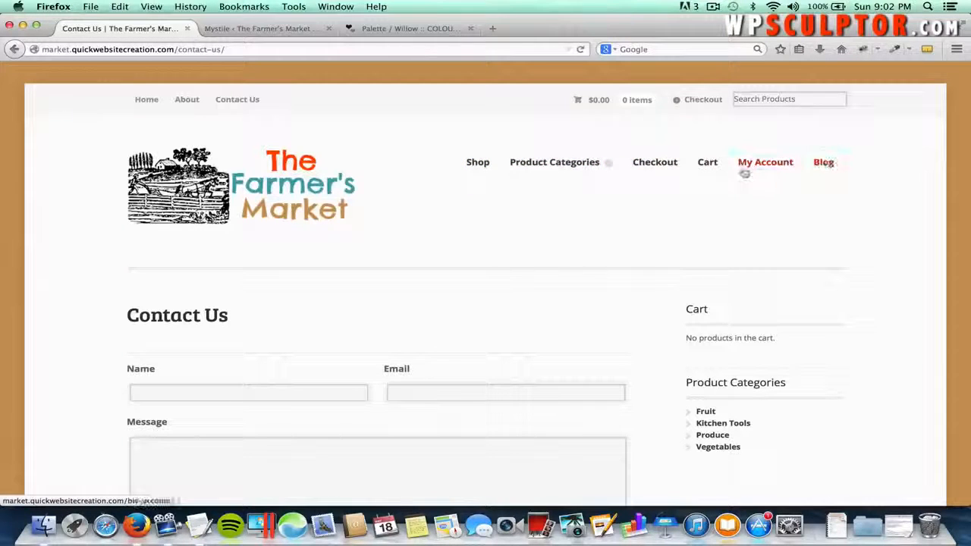
mouse_move(618, 164)
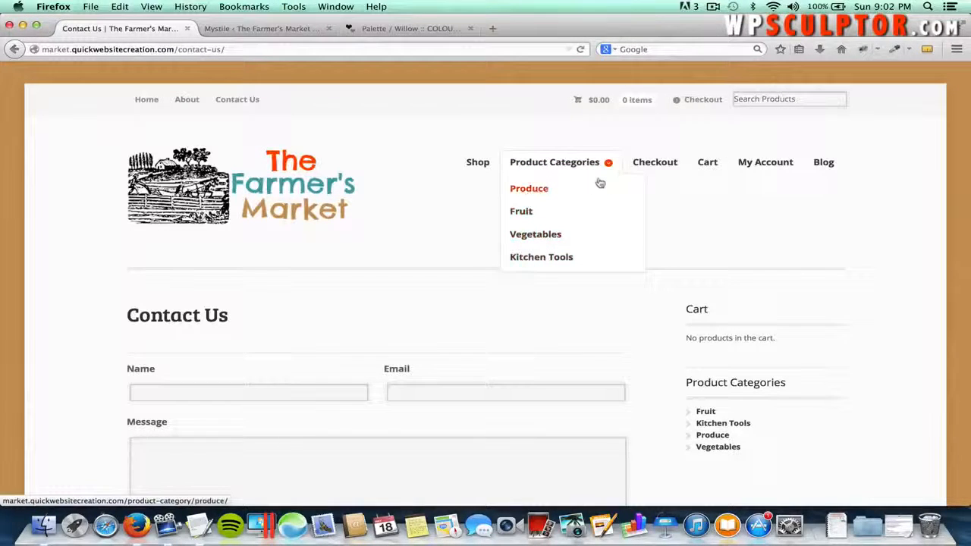
- Browse the Product Categories overview and the Produce category's products
left_click(561, 166)
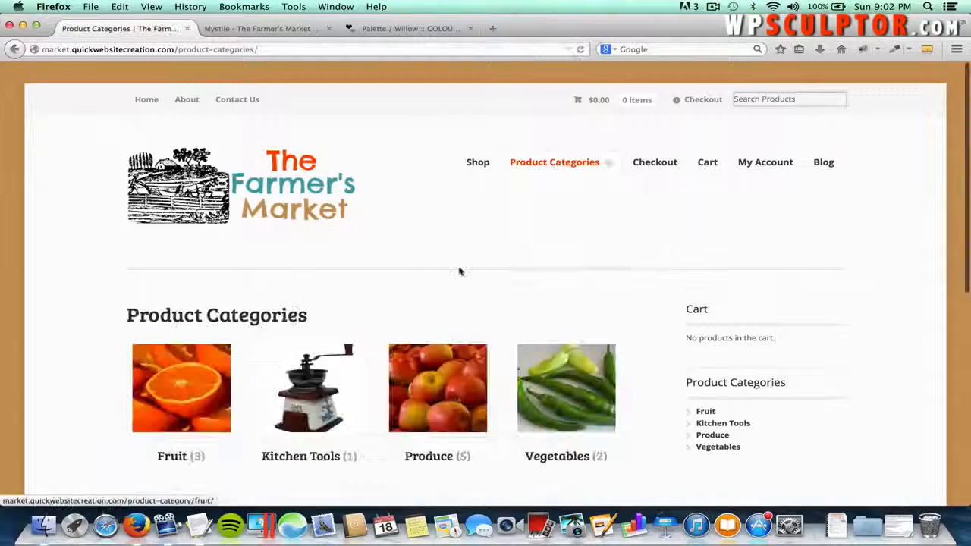
scroll(459, 271, "down", 3)
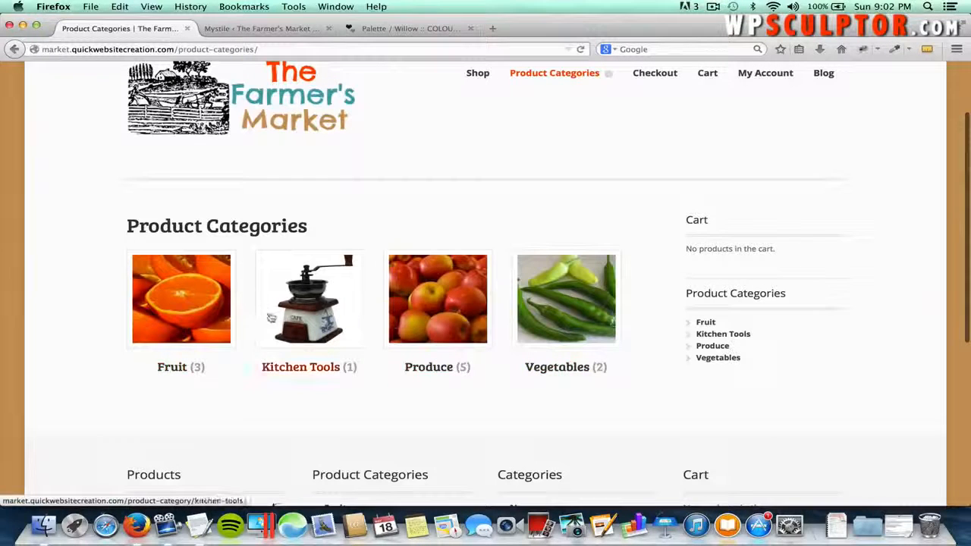
left_click(447, 306)
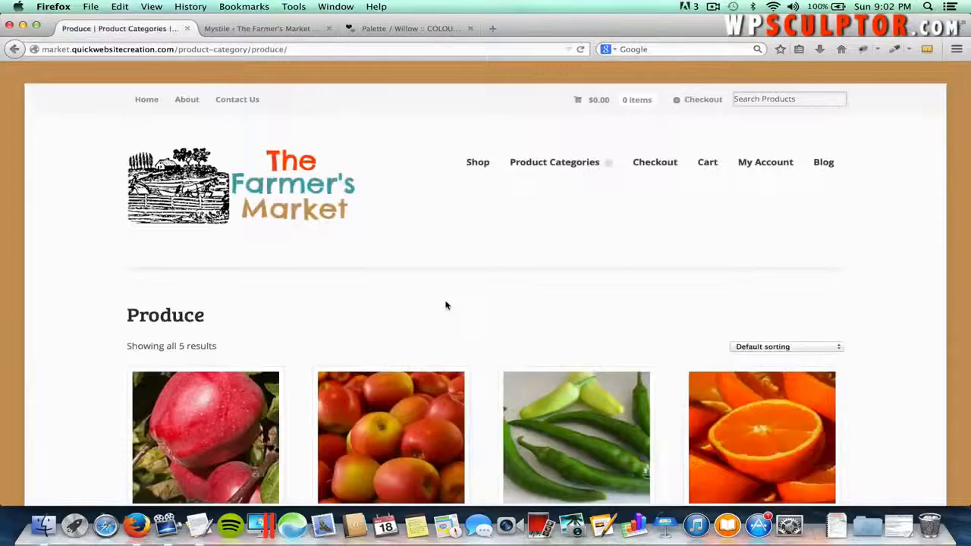
scroll(447, 303, "down", 3)
scroll(494, 388, "down", 5)
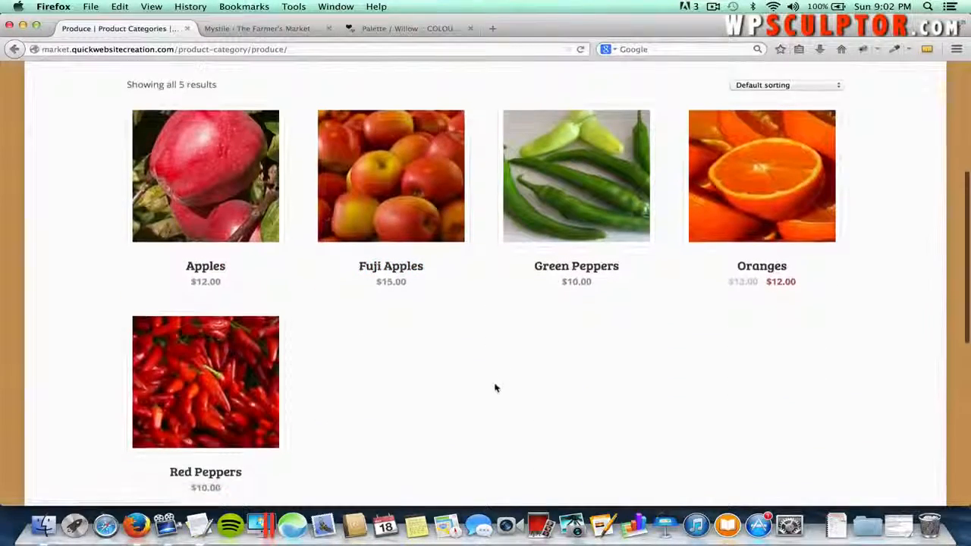
scroll(494, 387, "up", 8)
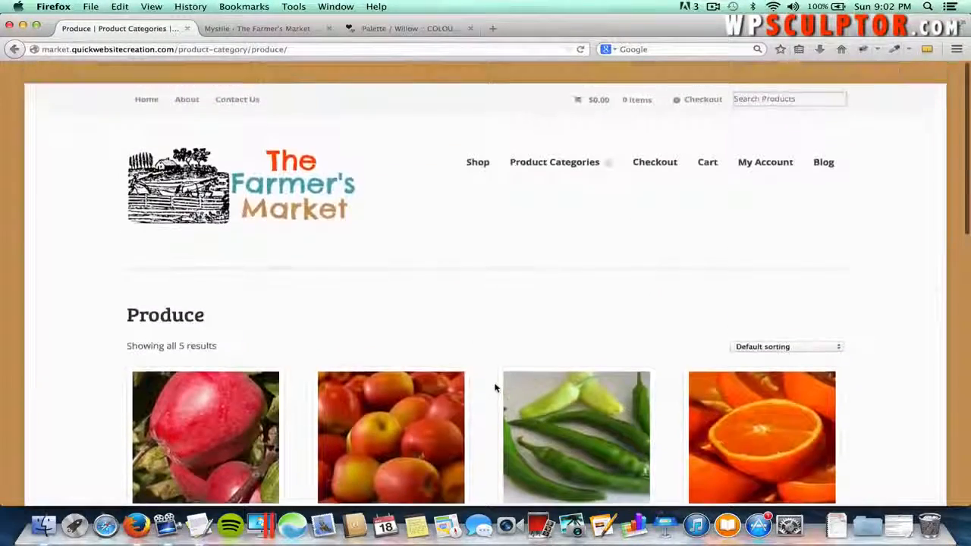
- Go to the Shop page and scroll through all 6 products
left_click(477, 162)
scroll(481, 170, "down", 4)
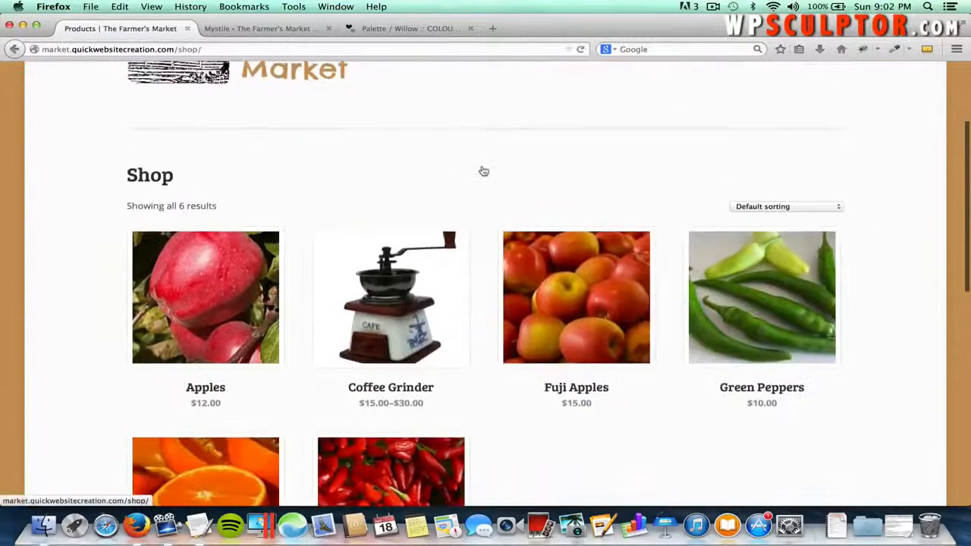
scroll(523, 409, "down", 4)
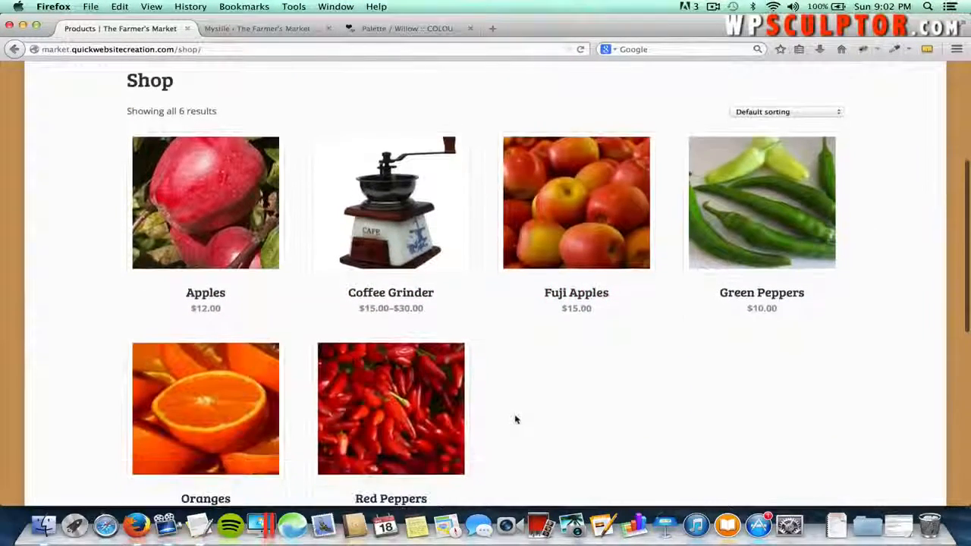
scroll(520, 391, "up", 3)
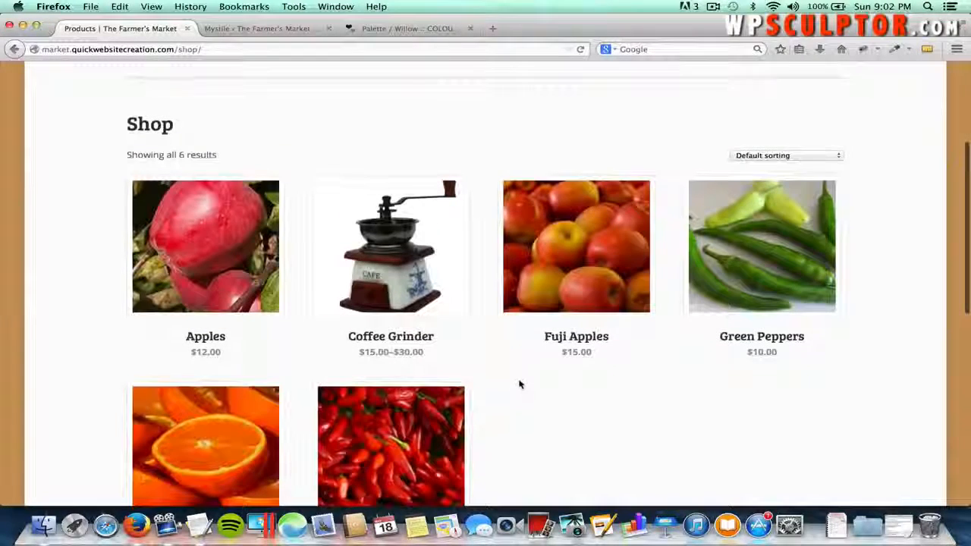
left_click(564, 267)
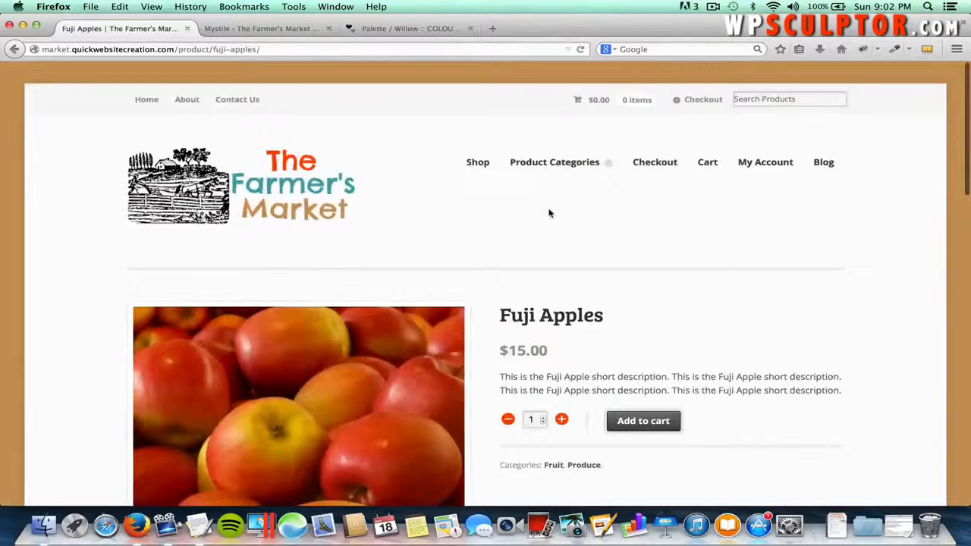
scroll(550, 214, "down", 3)
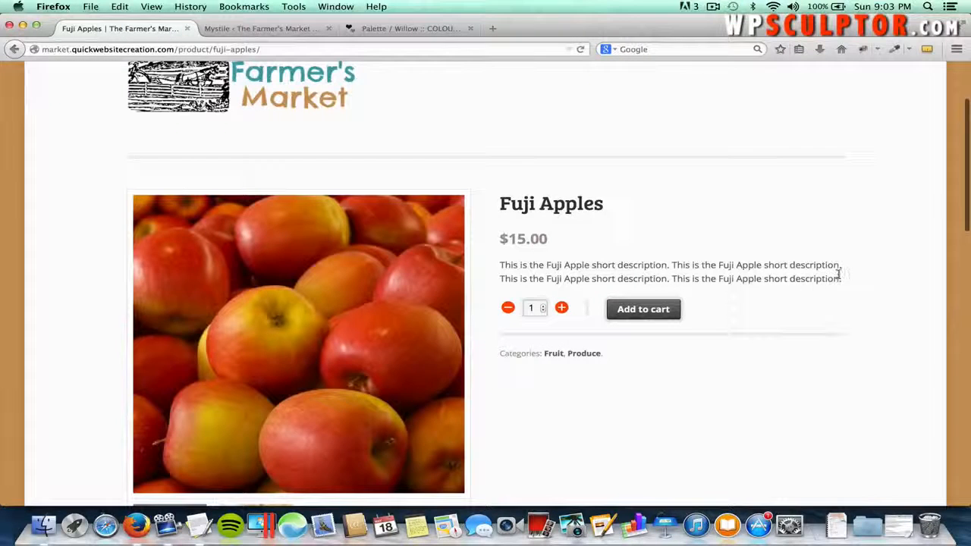
left_click_drag(845, 284, 616, 264)
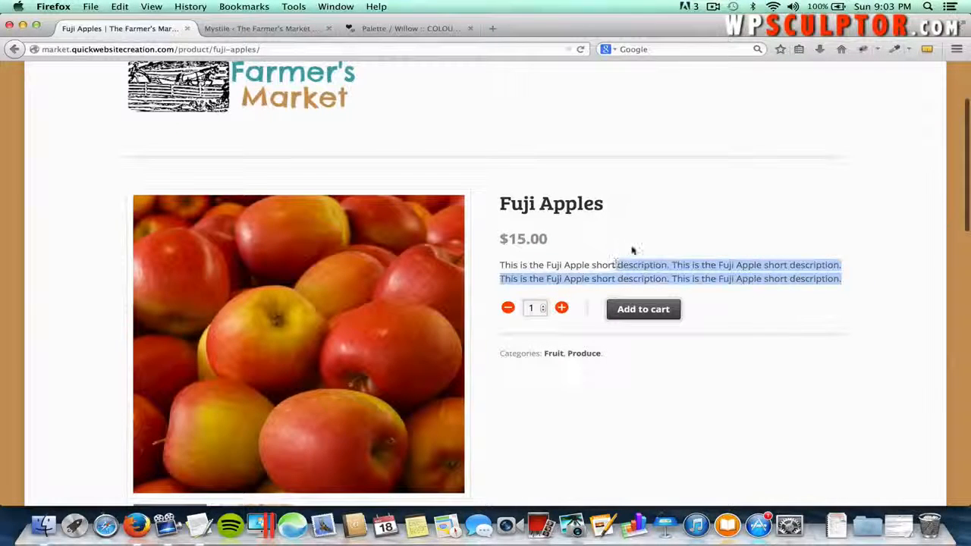
left_click(632, 250)
scroll(631, 251, "down", 3)
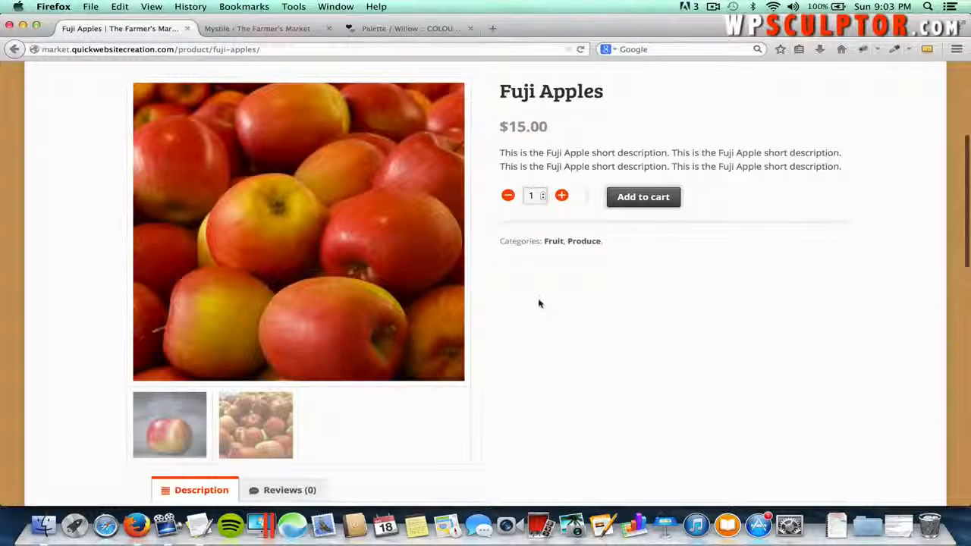
scroll(539, 304, "down", 2)
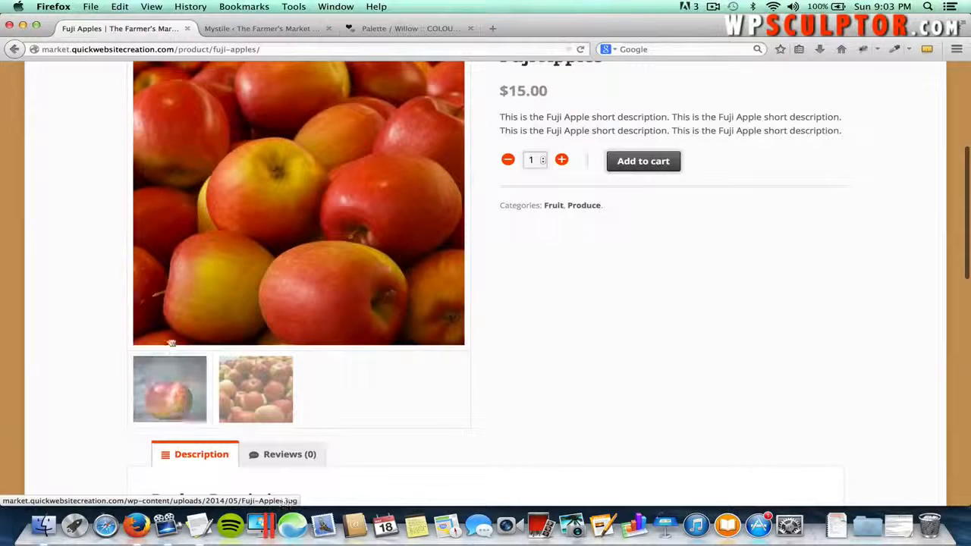
left_click(180, 377)
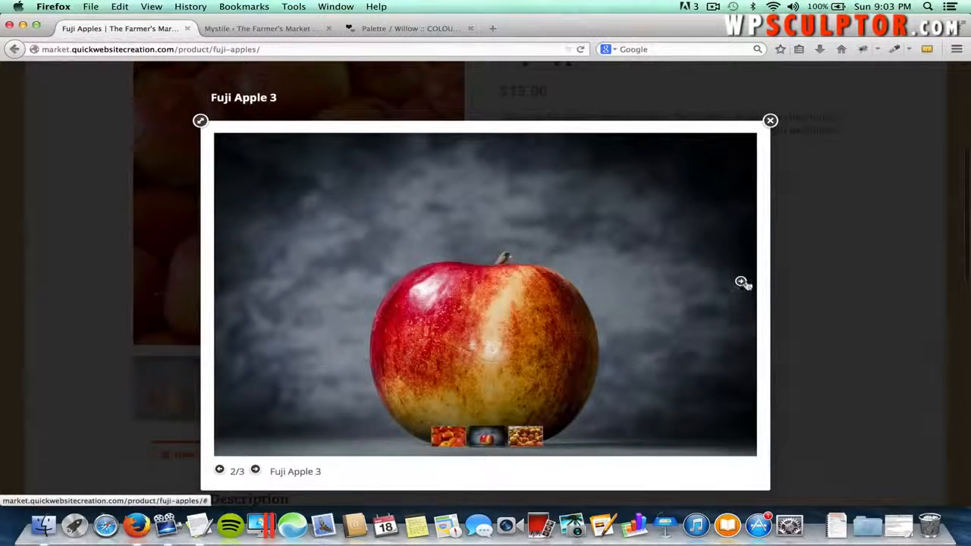
left_click(740, 282)
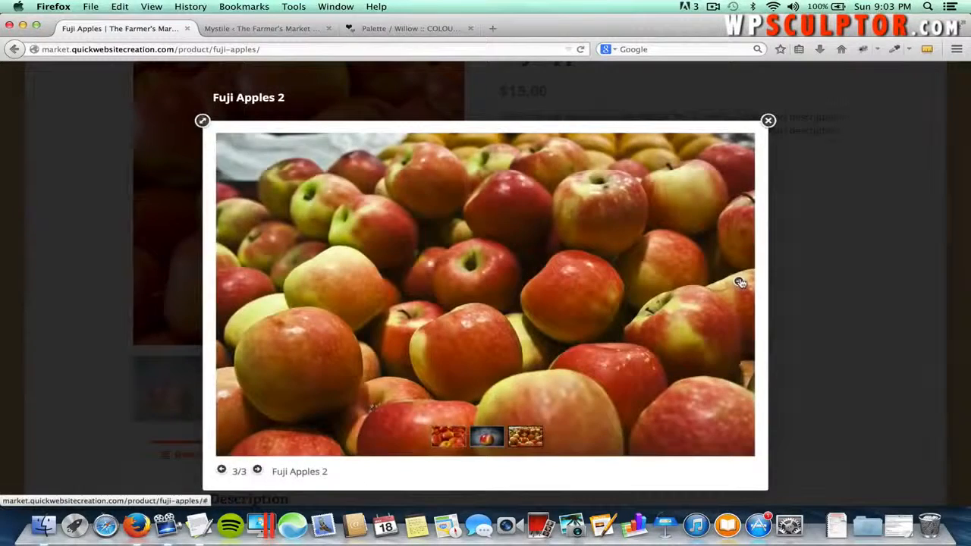
left_click(741, 282)
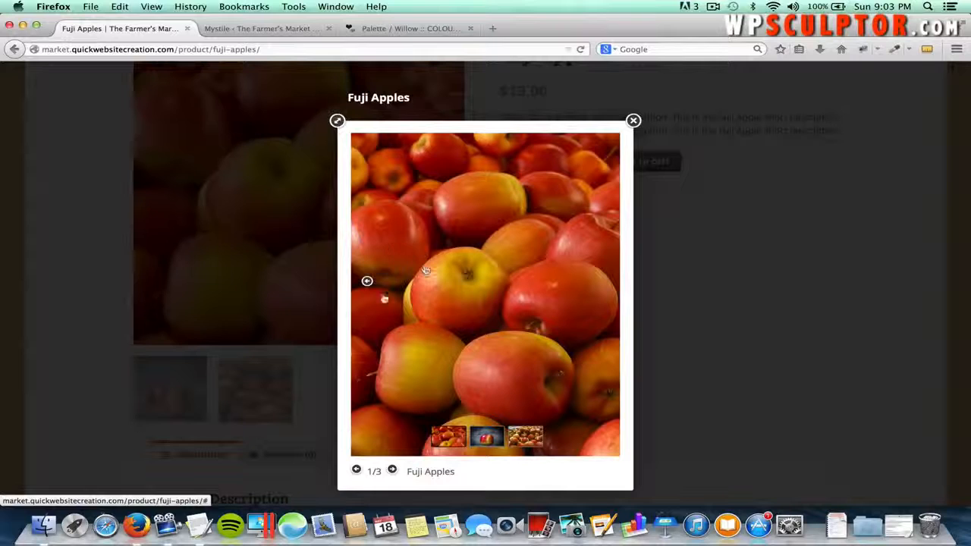
left_click(338, 121)
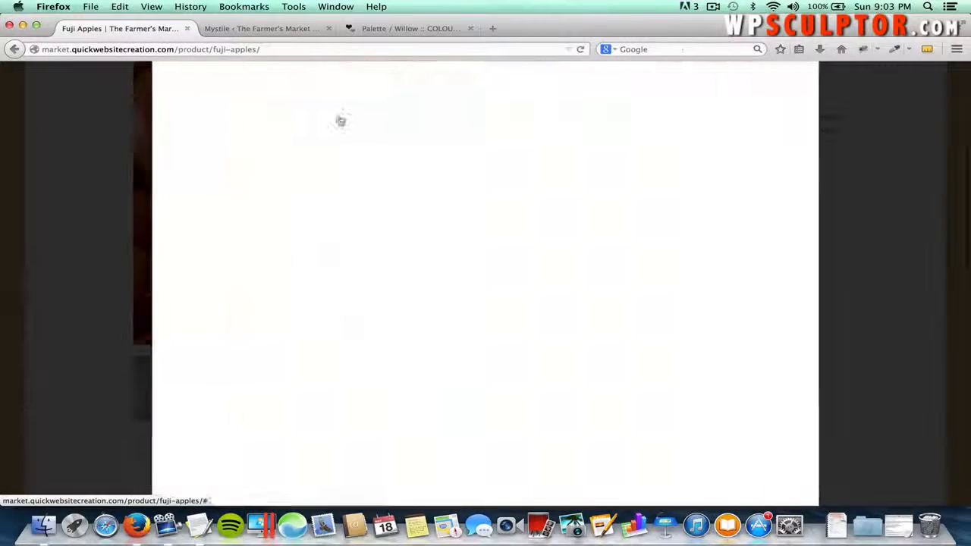
left_click(796, 284)
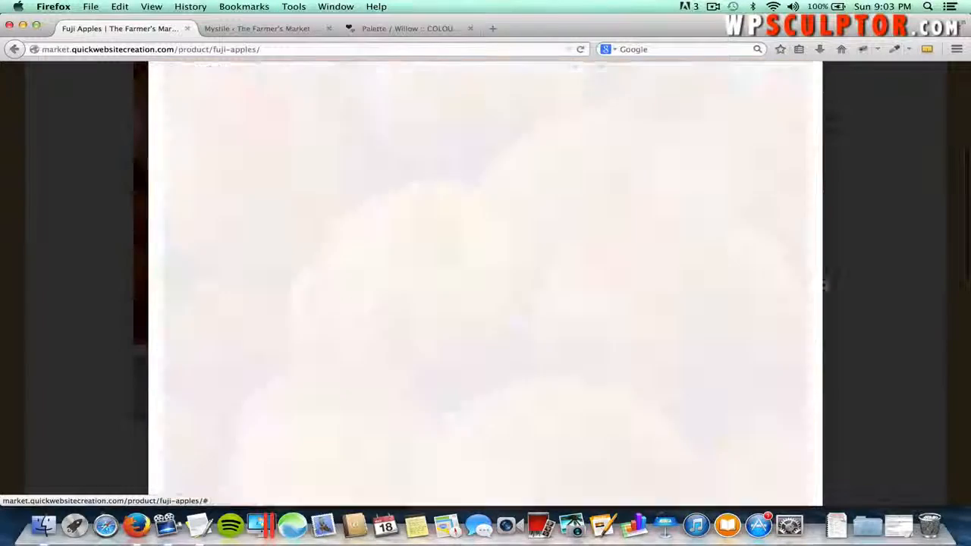
left_click(868, 282)
scroll(867, 280, "down", 4)
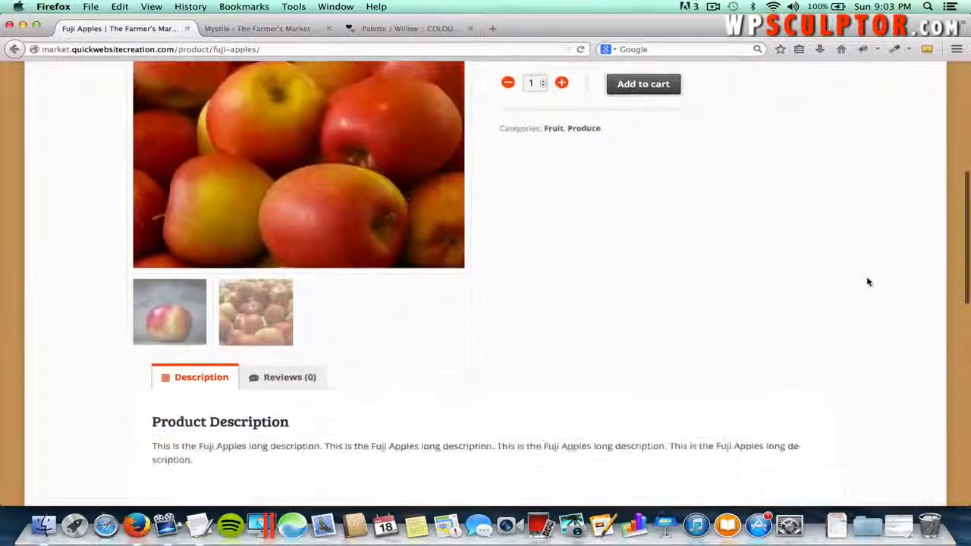
left_click_drag(232, 399, 144, 379)
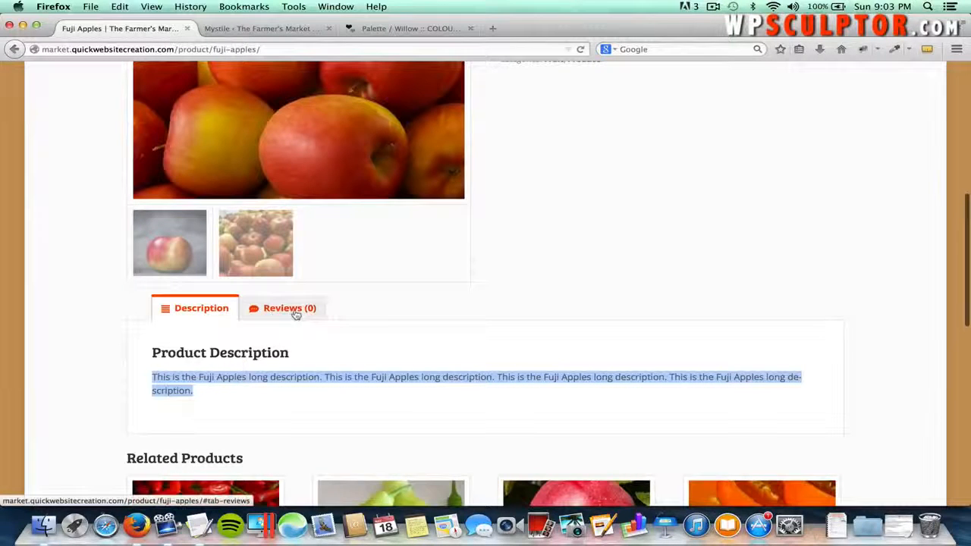
left_click(279, 310)
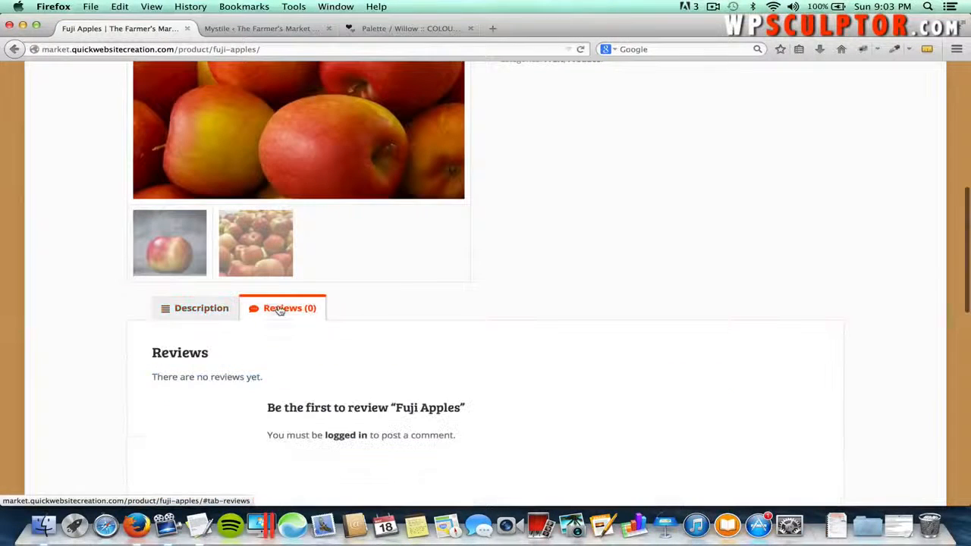
scroll(377, 390, "down", 3)
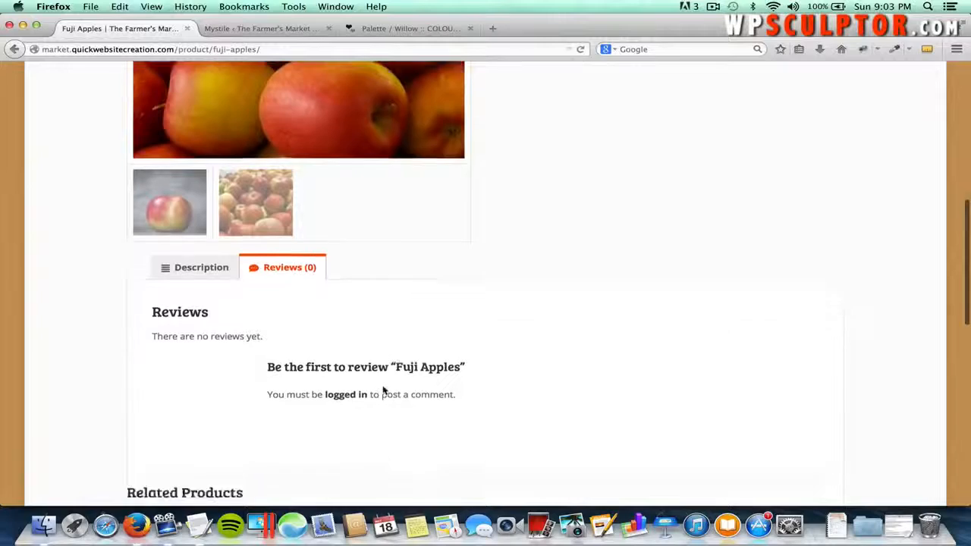
scroll(383, 390, "up", 10)
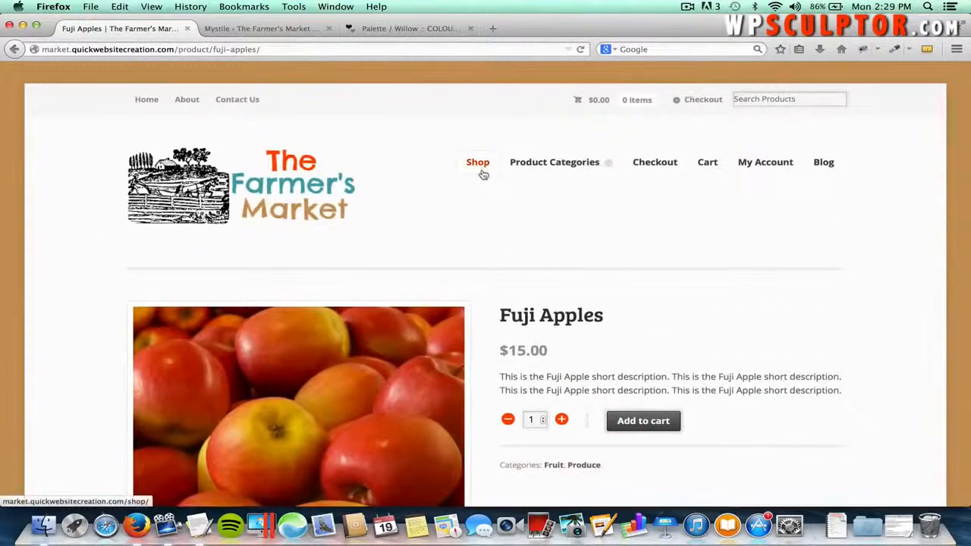
- Return to the Shop page and scroll through its 6 products, from Apples $12.00 to Green Peppers $10.00
left_click(478, 163)
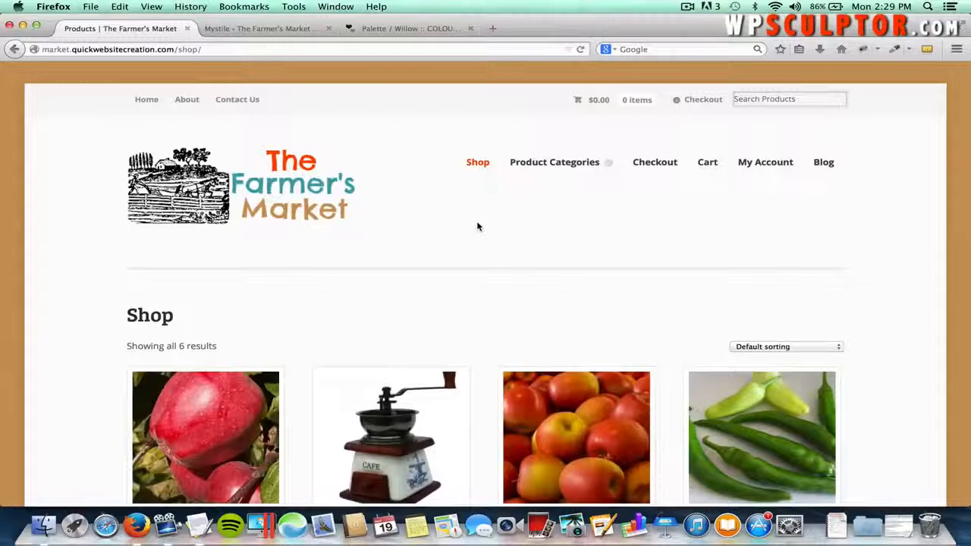
scroll(478, 226, "down", 2)
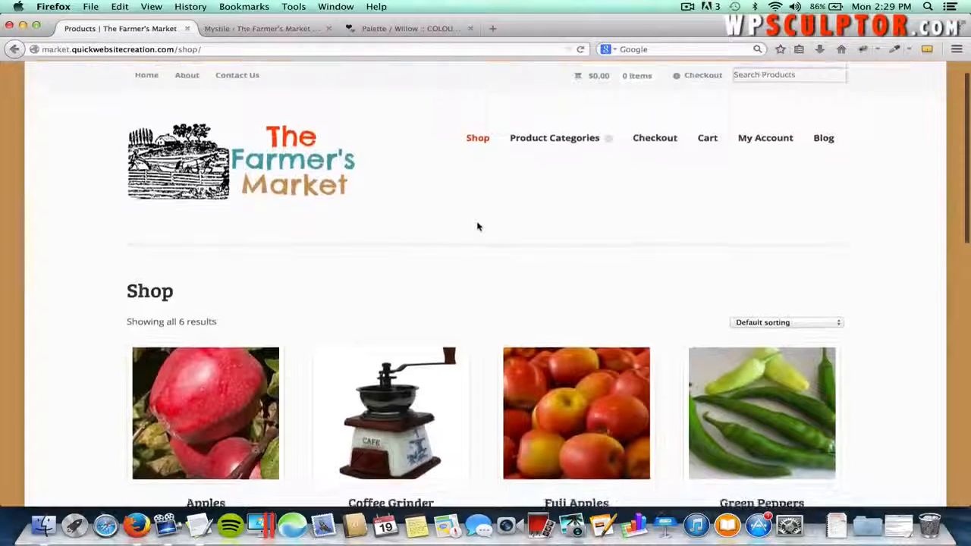
scroll(478, 226, "down", 1)
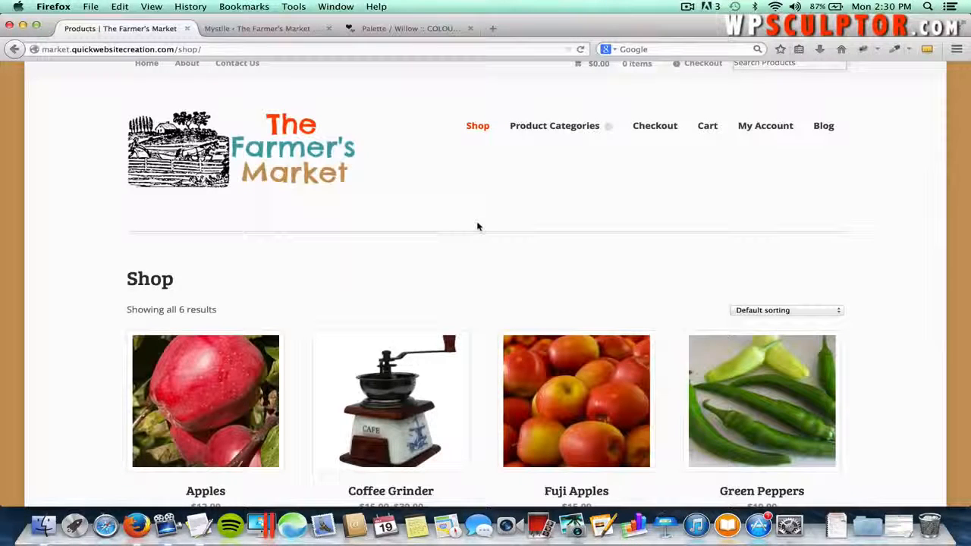
scroll(477, 226, "down", 2)
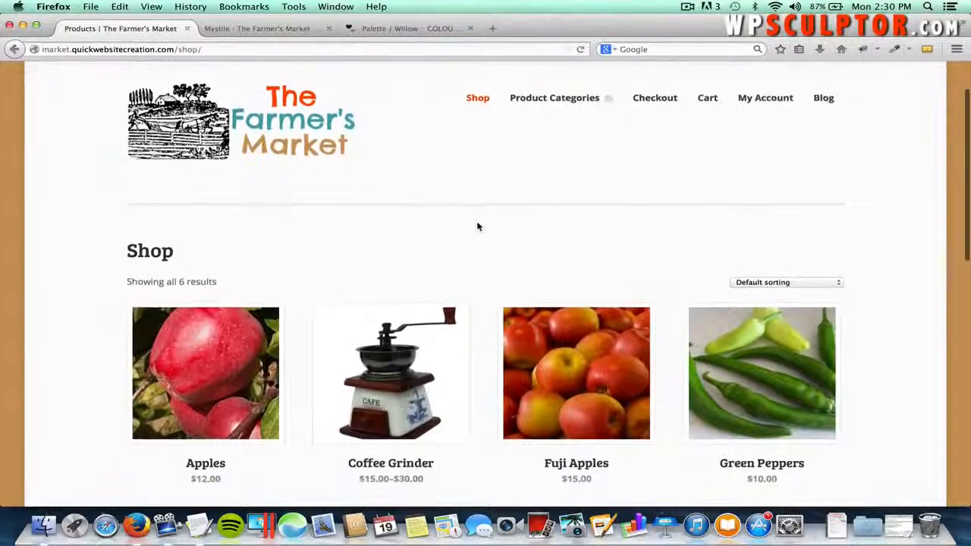
- Open the Coffee Grinder page and try its Model and Size options, picking Standard and Medium
left_click(408, 341)
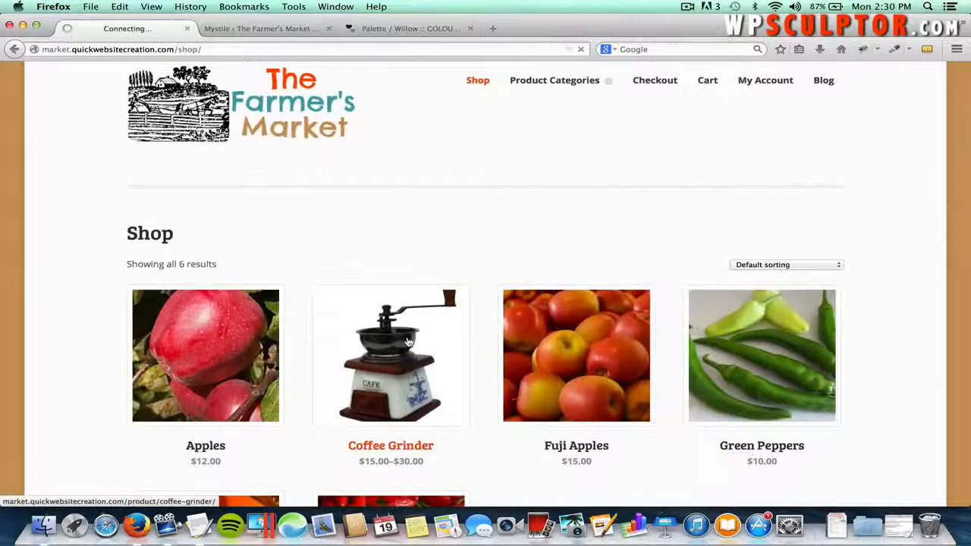
scroll(405, 341, "down", 4)
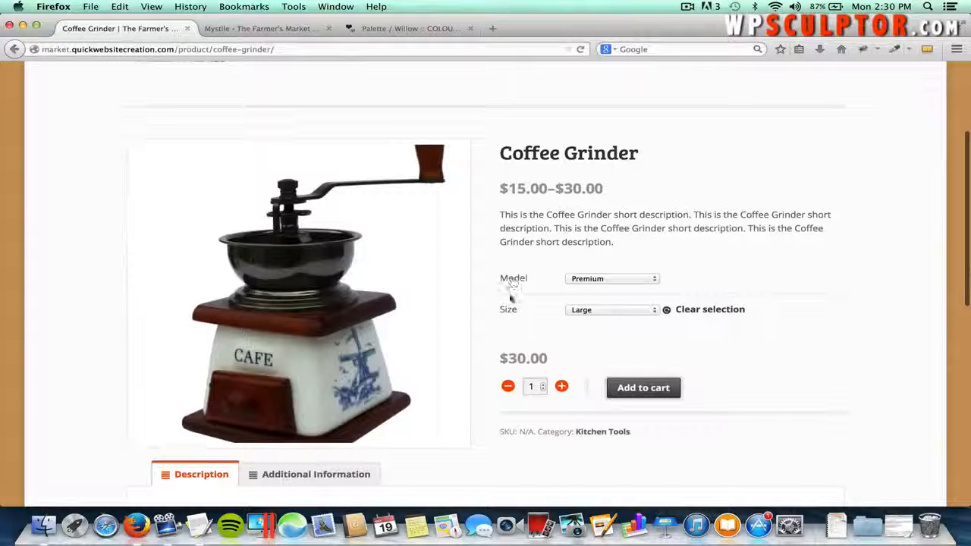
left_click(608, 278)
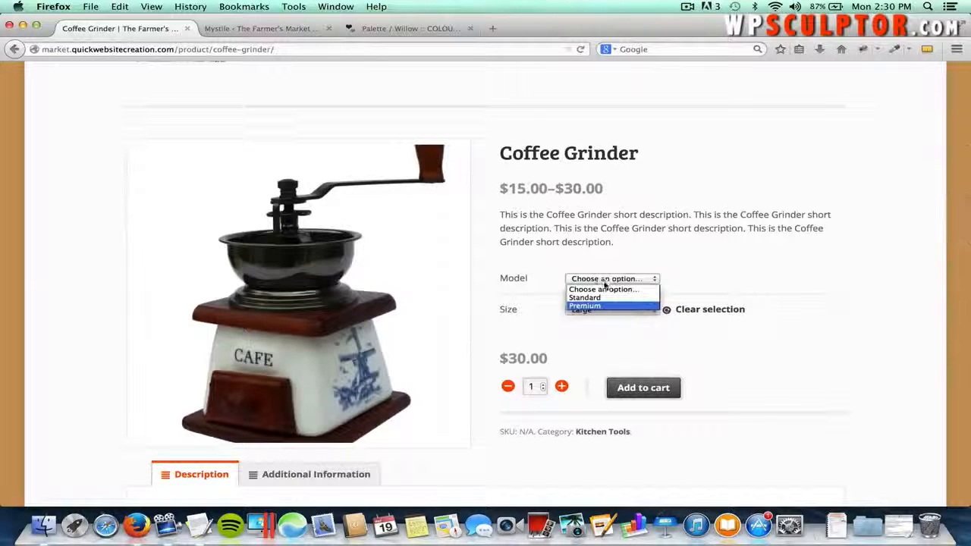
left_click(604, 279)
left_click(574, 309)
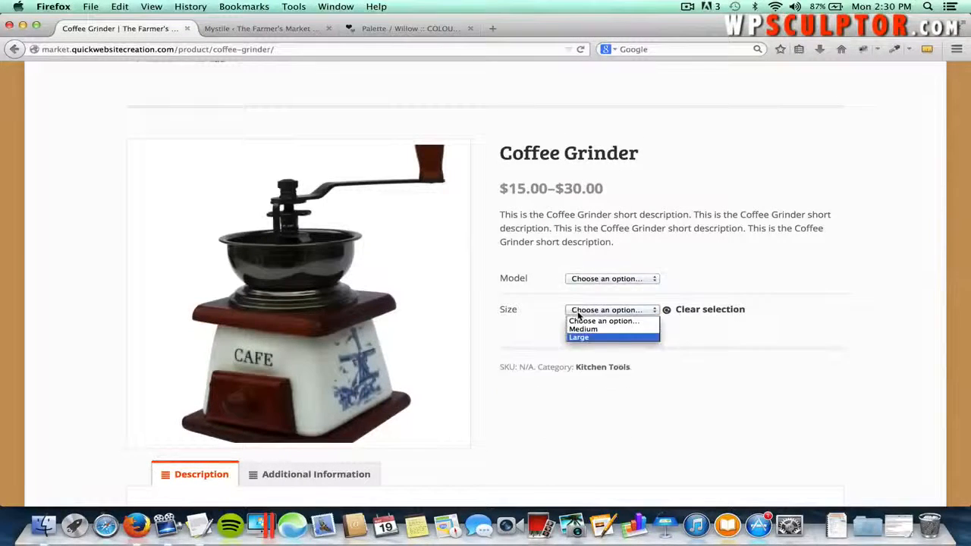
left_click(551, 311)
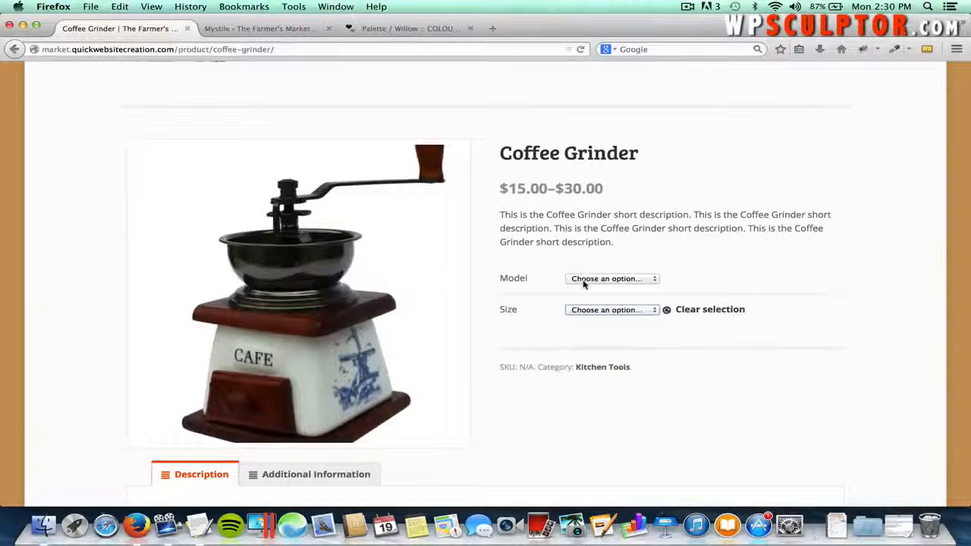
left_click(583, 281)
left_click(585, 297)
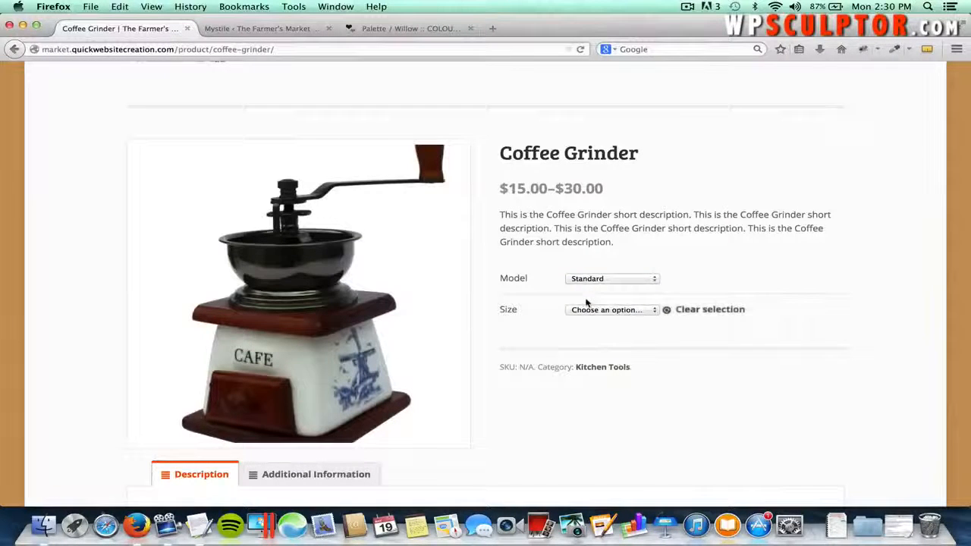
left_click(585, 315)
left_click(584, 334)
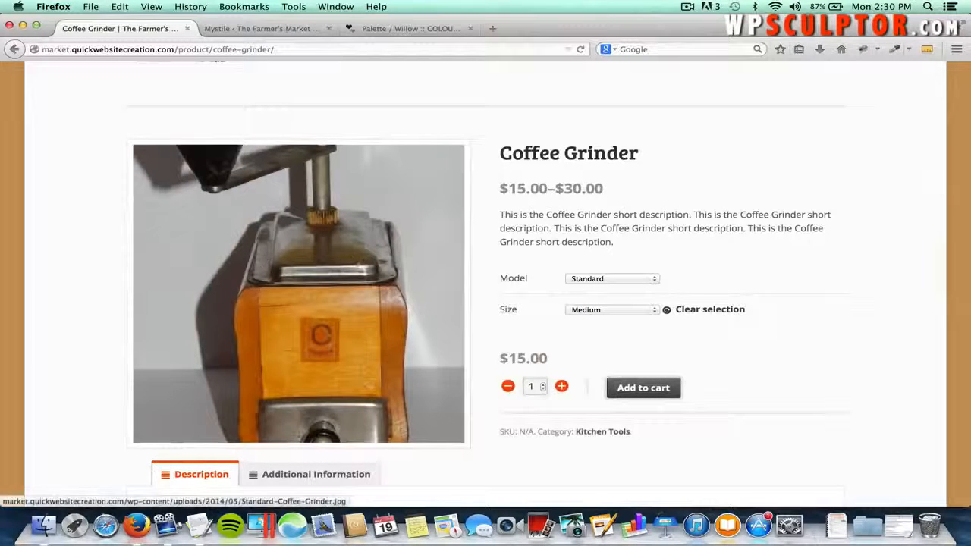
- Select the Premium model and Large size at $30.00, then view Additional Information
left_click(591, 285)
left_click(581, 305)
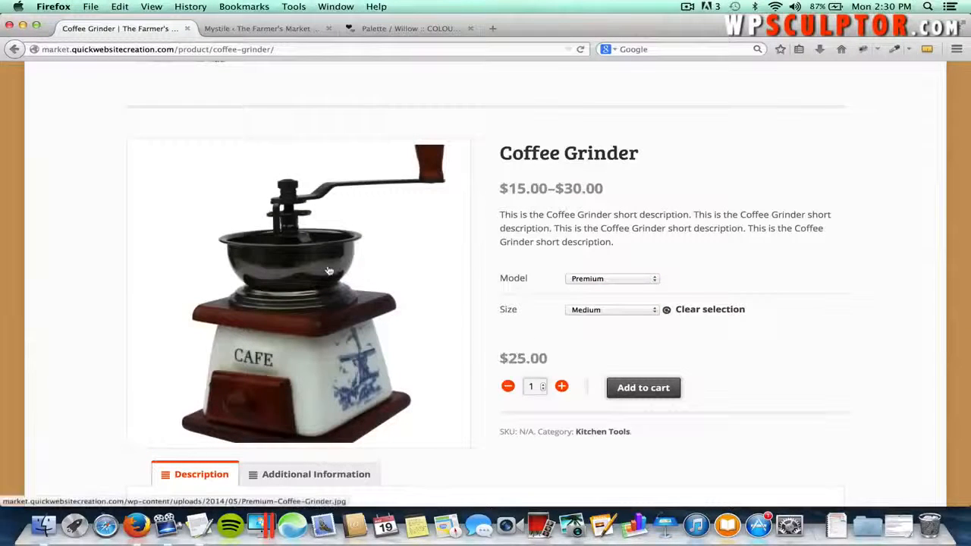
left_click(584, 309)
left_click(584, 339)
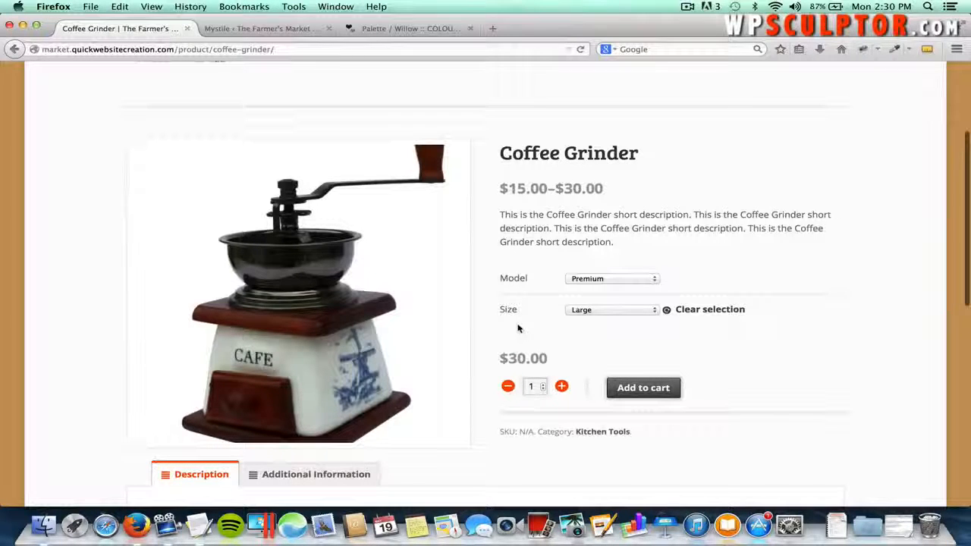
scroll(518, 327, "down", 3)
left_click(318, 349)
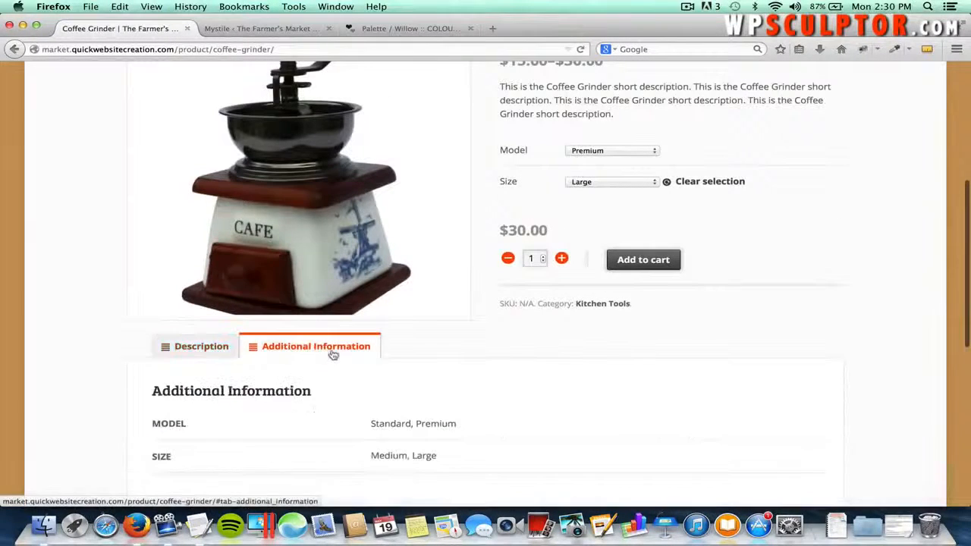
scroll(459, 383, "down", 1)
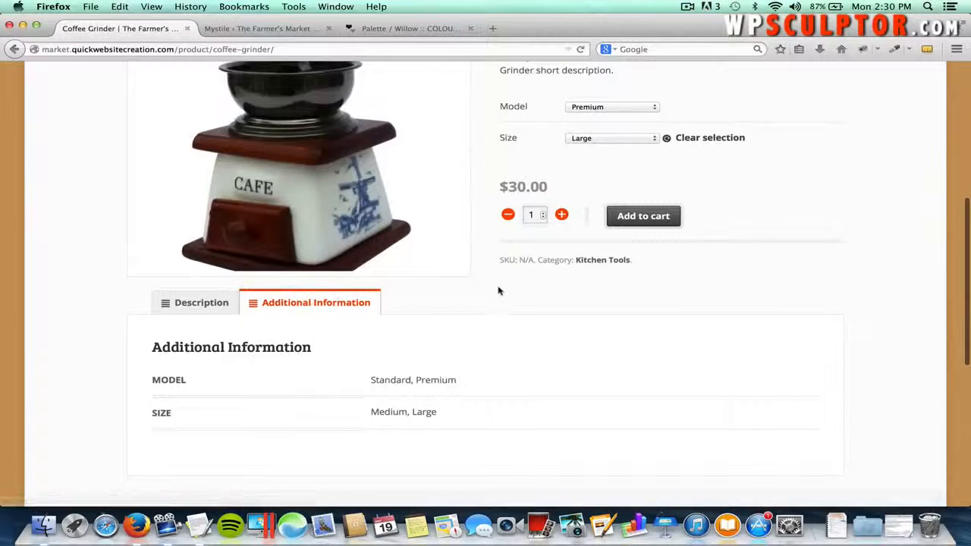
scroll(498, 288, "up", 8)
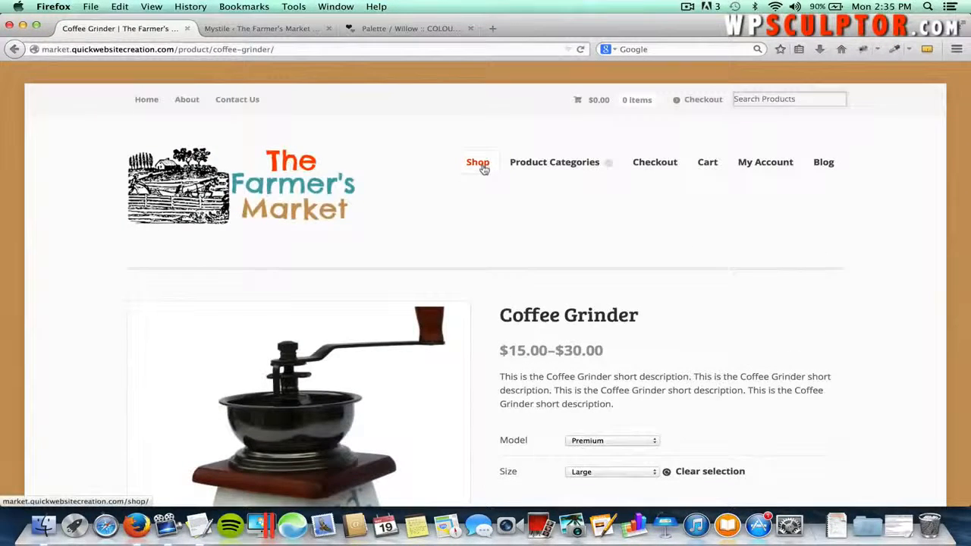
- Open Apples from the Shop grid and add it to the cart, bringing it to $24.00
left_click(478, 163)
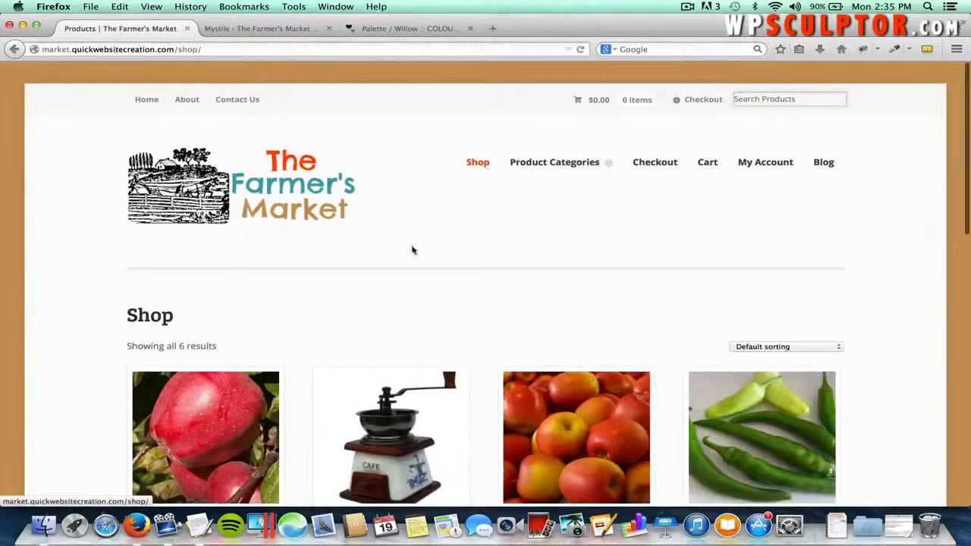
scroll(412, 250, "down", 3)
left_click(195, 324)
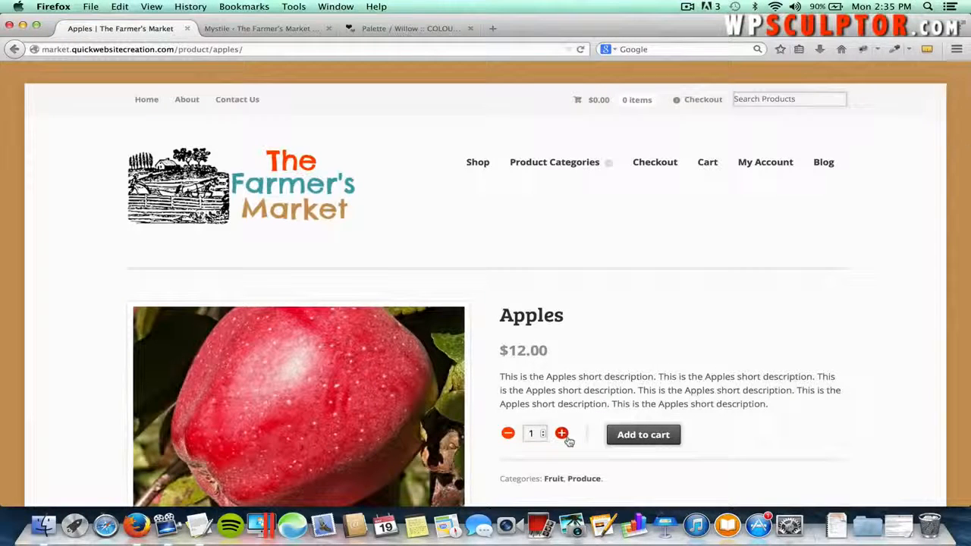
left_click(640, 436)
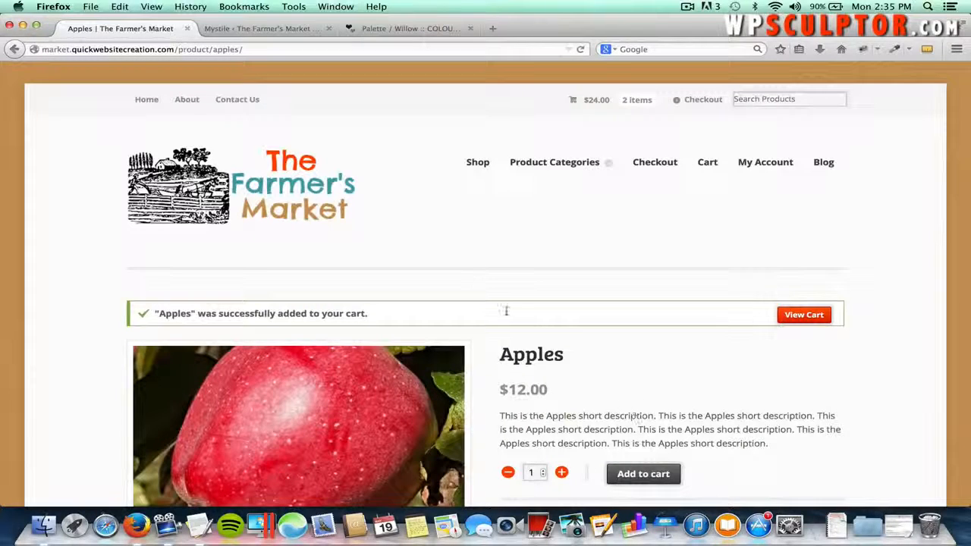
- Revisit the About page and scroll to the footer widgets showing Apples 2 × $12.00
left_click(195, 106)
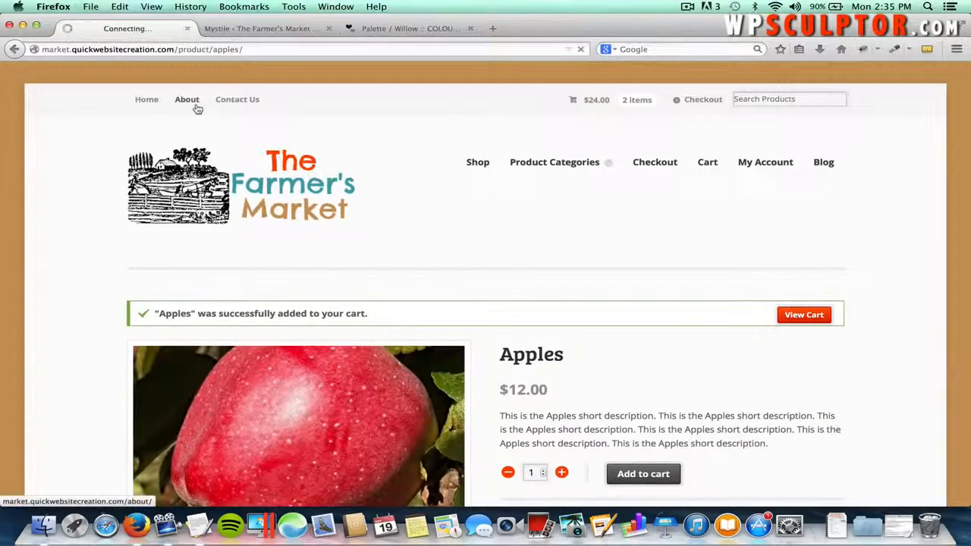
scroll(568, 329, "down", 3)
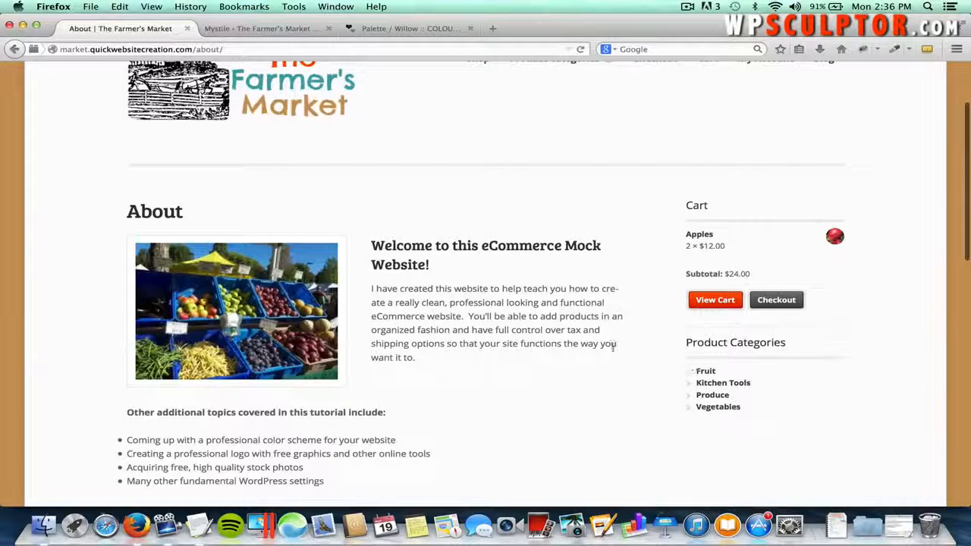
scroll(739, 331, "down", 2)
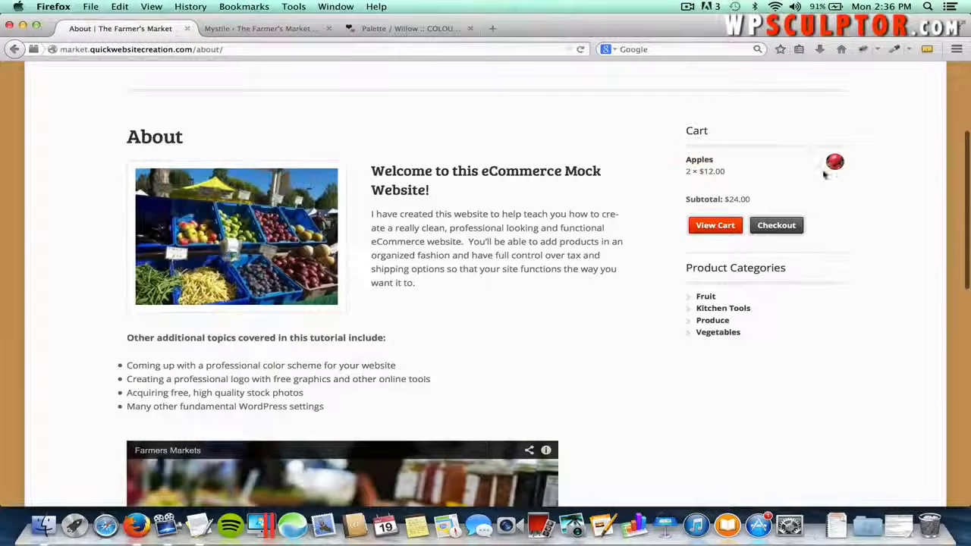
scroll(847, 311, "down", 10)
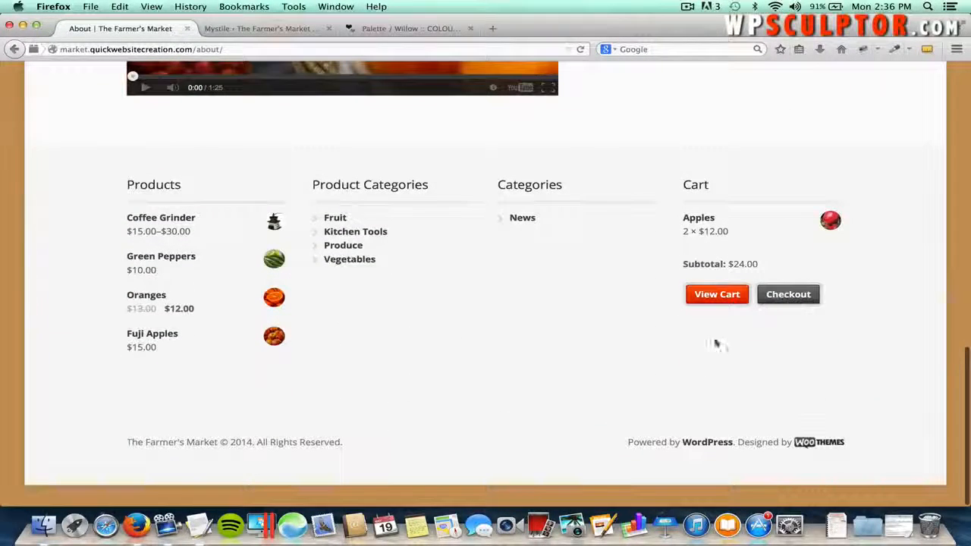
scroll(680, 190, "up", 15)
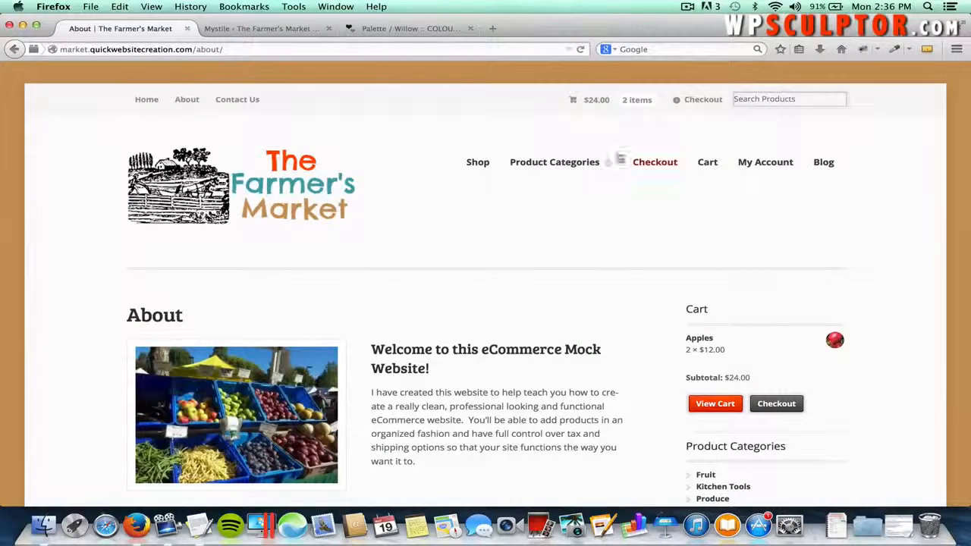
- Review the cart's $29.00 total with $5.00 Ground Shipping and proceed to checkout
left_click(580, 102)
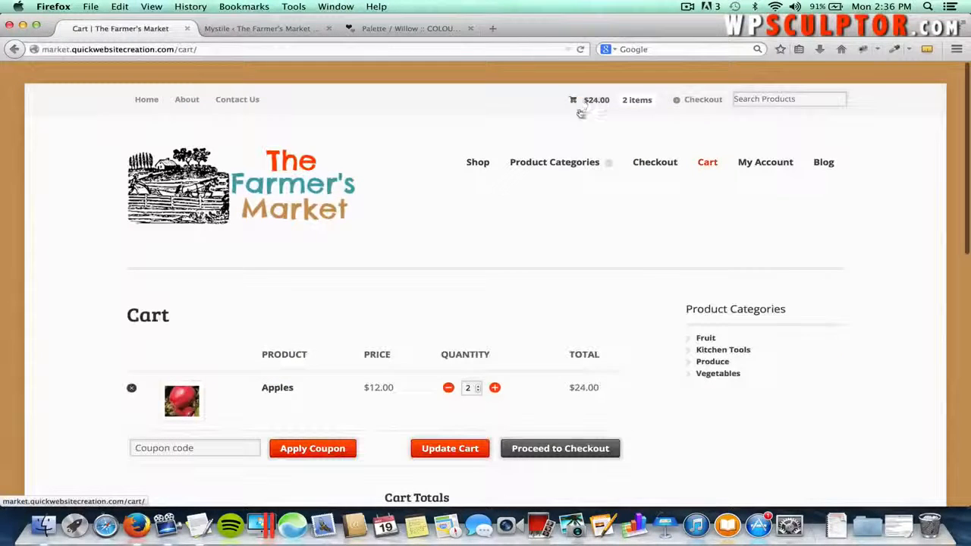
scroll(522, 214, "down", 2)
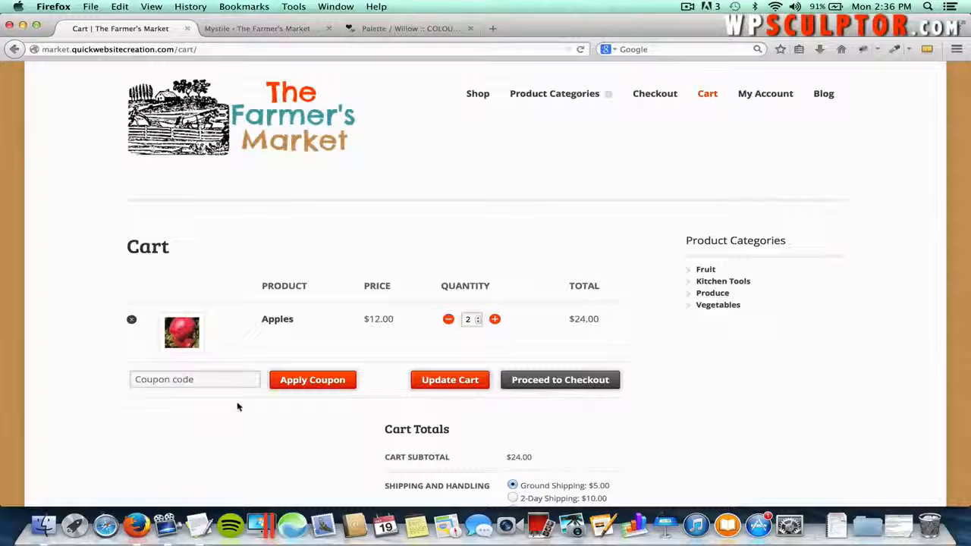
scroll(310, 436, "down", 3)
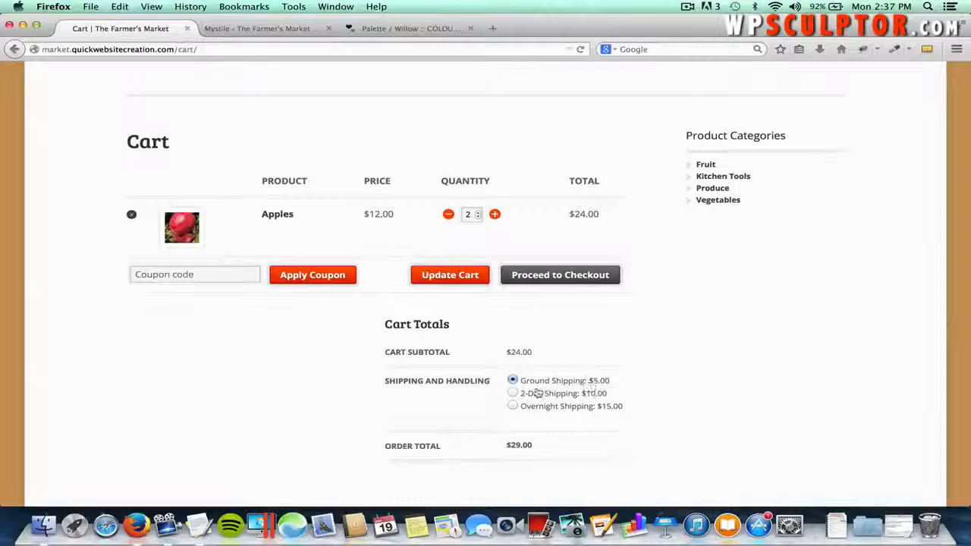
scroll(558, 398, "down", 2)
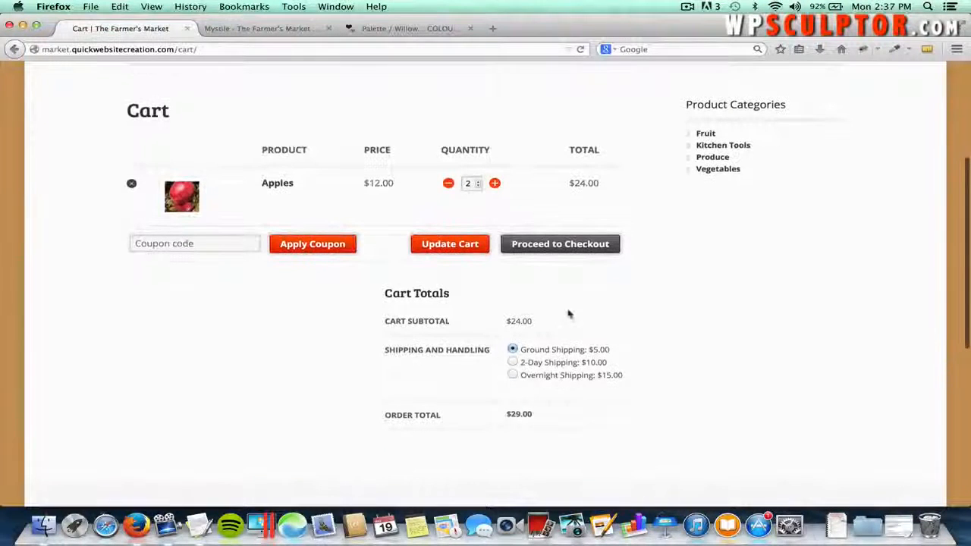
left_click(564, 250)
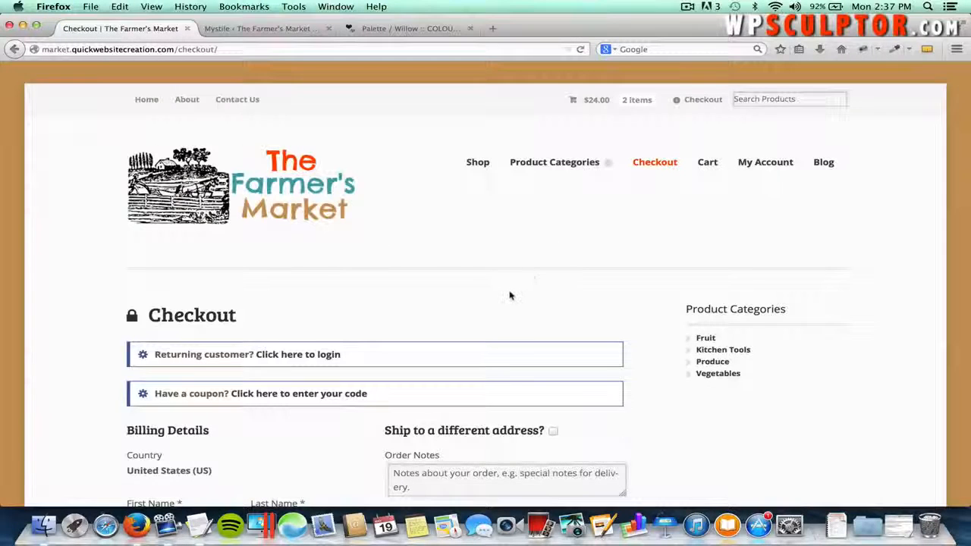
- Scroll through the empty Billing Details form and the Your order section
scroll(510, 295, "down", 2)
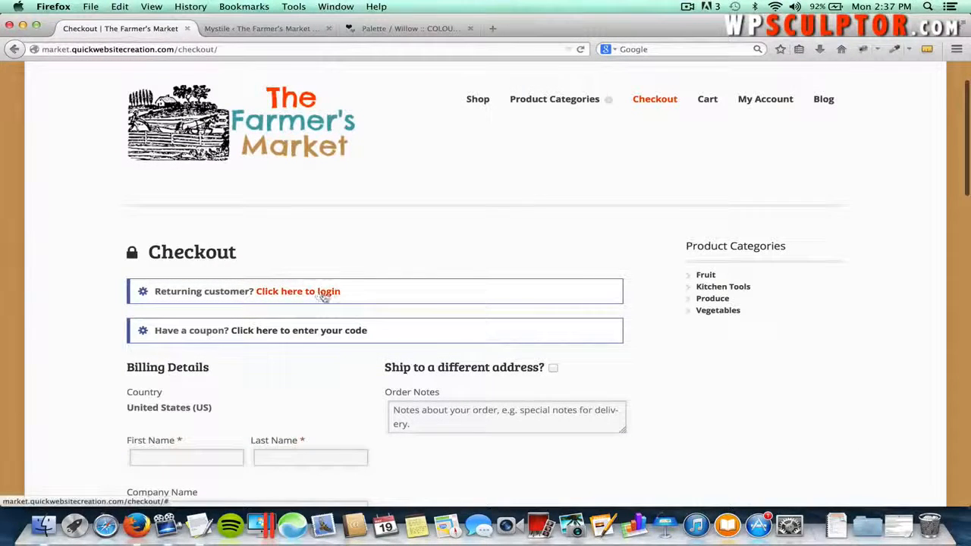
scroll(348, 298, "down", 10)
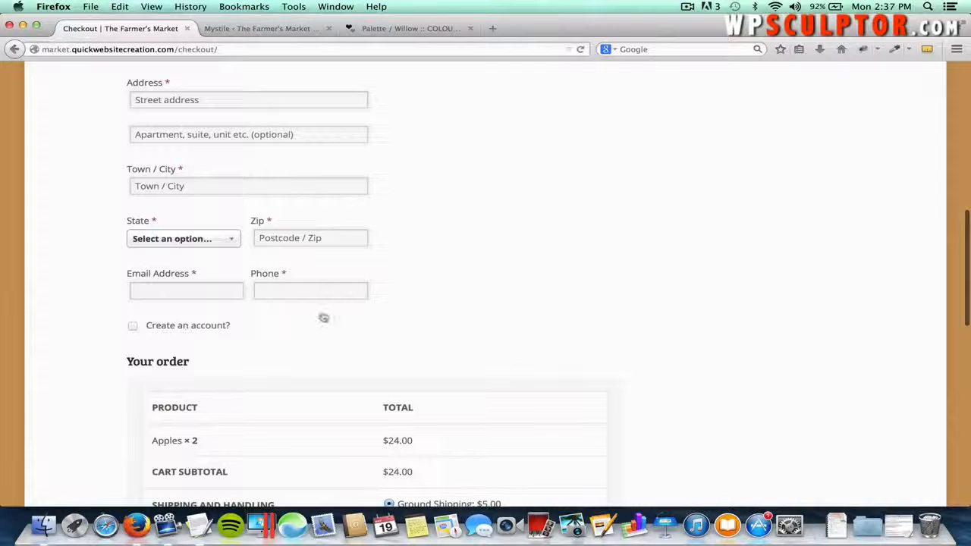
scroll(422, 271, "up", 10)
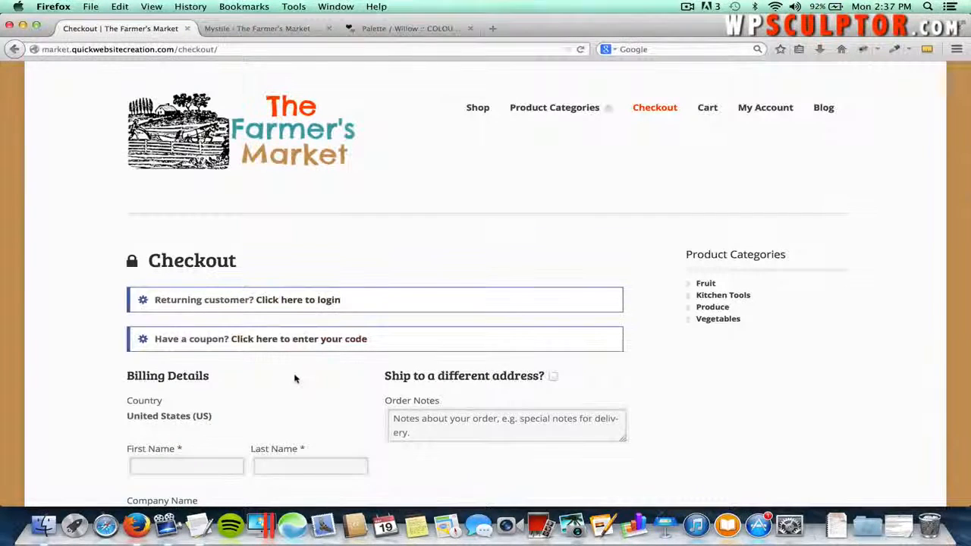
scroll(296, 379, "down", 3)
scroll(296, 379, "down", 1)
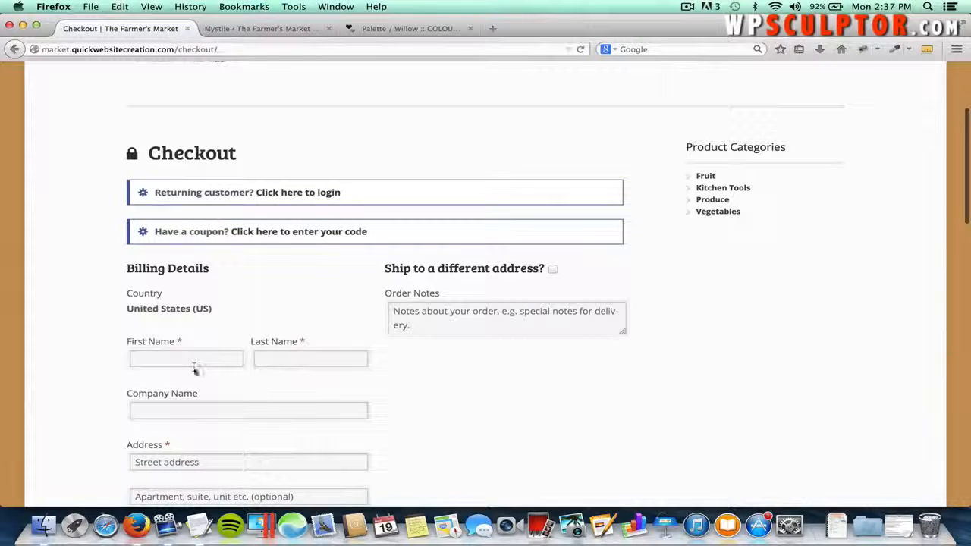
- Enter the customer's first name, last name and street address in Billing Details
left_click(191, 361)
type("JOSH")
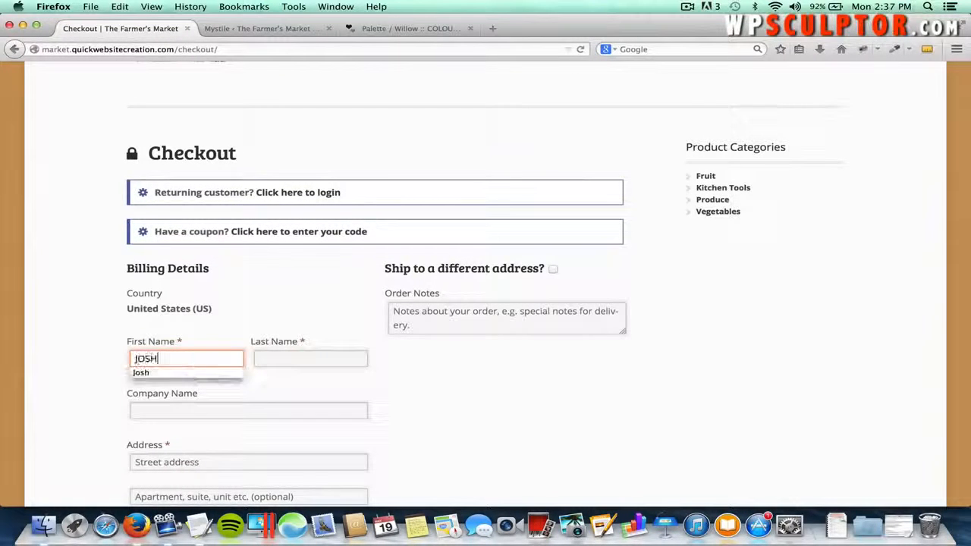
key("Tab")
key("shift+Tab")
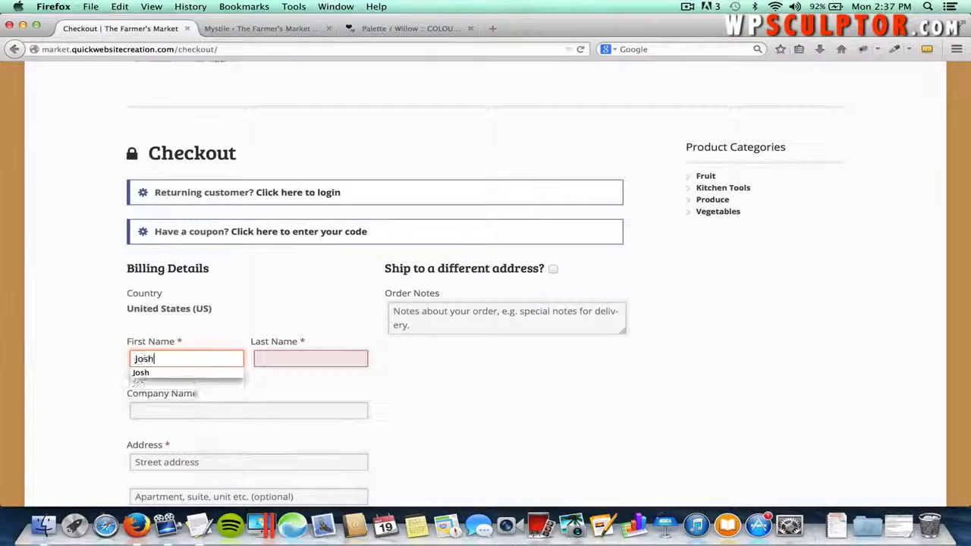
key("Tab")
key("Tab")
key("Tab")
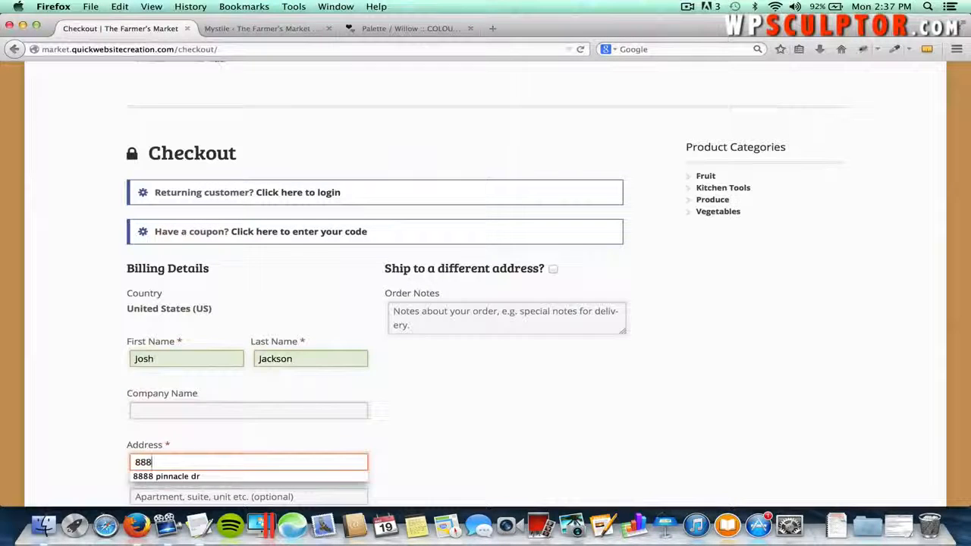
key("Tab")
scroll(162, 425, "down", 4)
- Fill in the billing city, state, zip code, customer's e-mail and phone number
left_click(173, 416)
type("Denver")
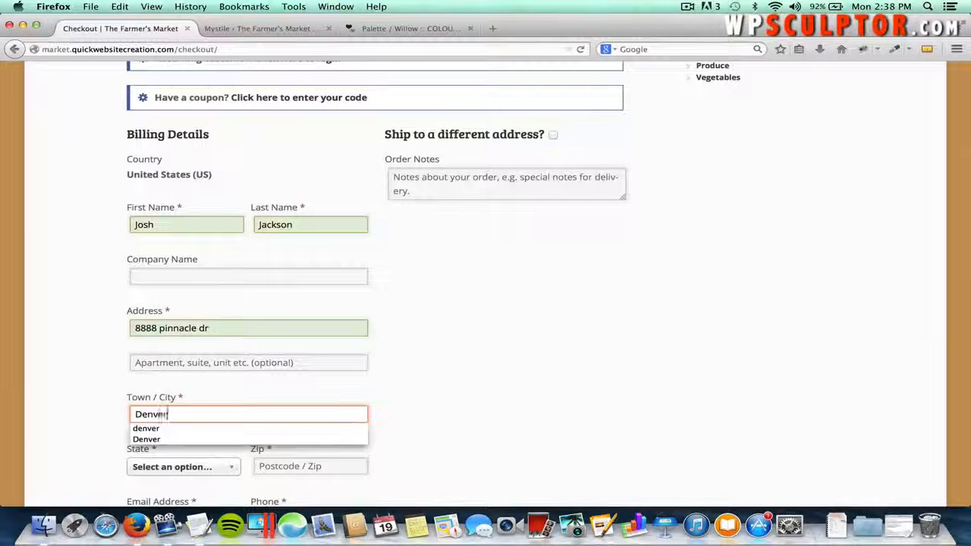
left_click(196, 467)
scroll(195, 467, "down", 2)
scroll(195, 463, "down", 2)
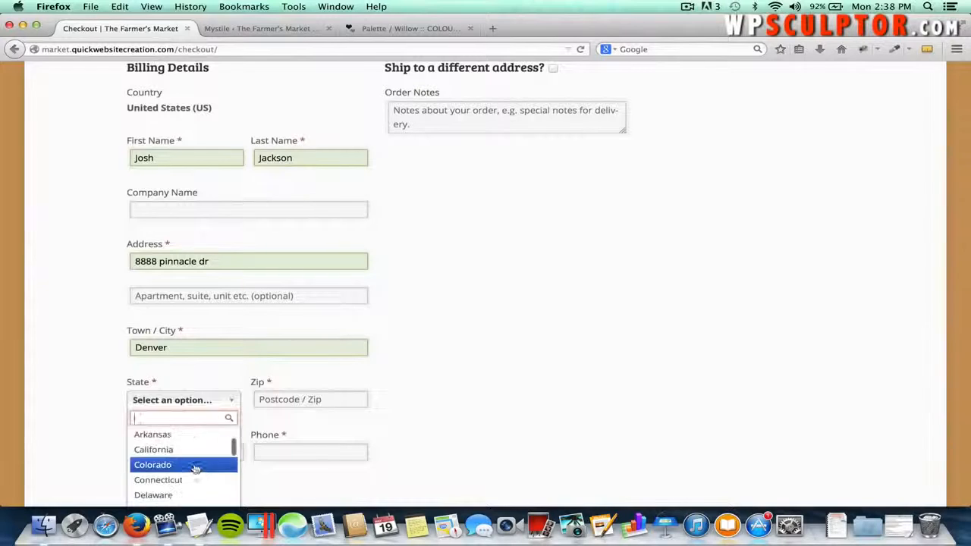
left_click(194, 463)
left_click(316, 400)
type("80882")
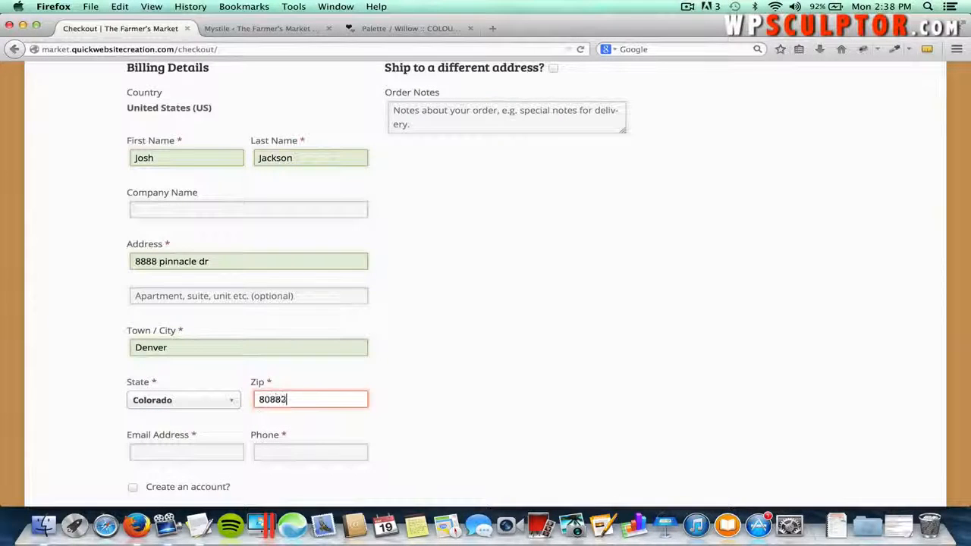
scroll(243, 412, "down", 2)
left_click(209, 394)
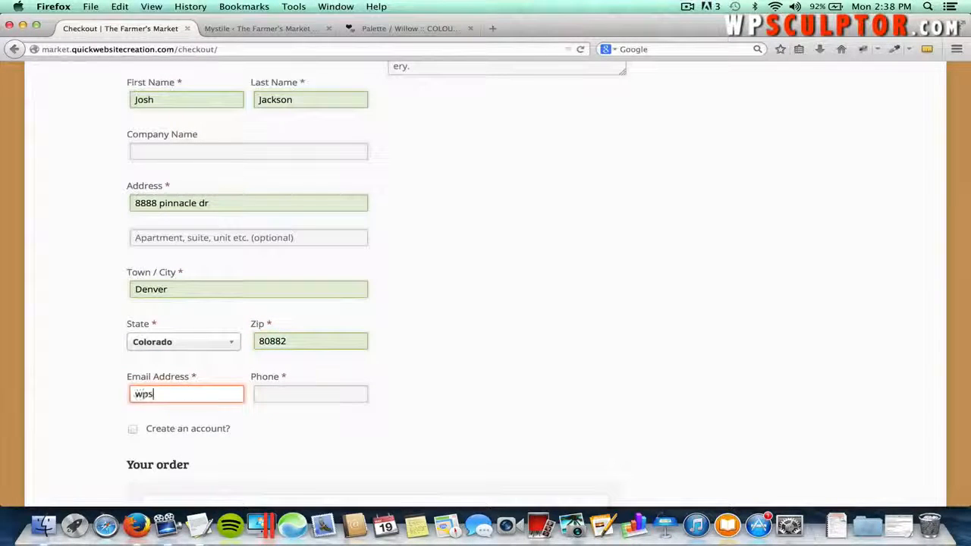
key("Tab")
type("555")
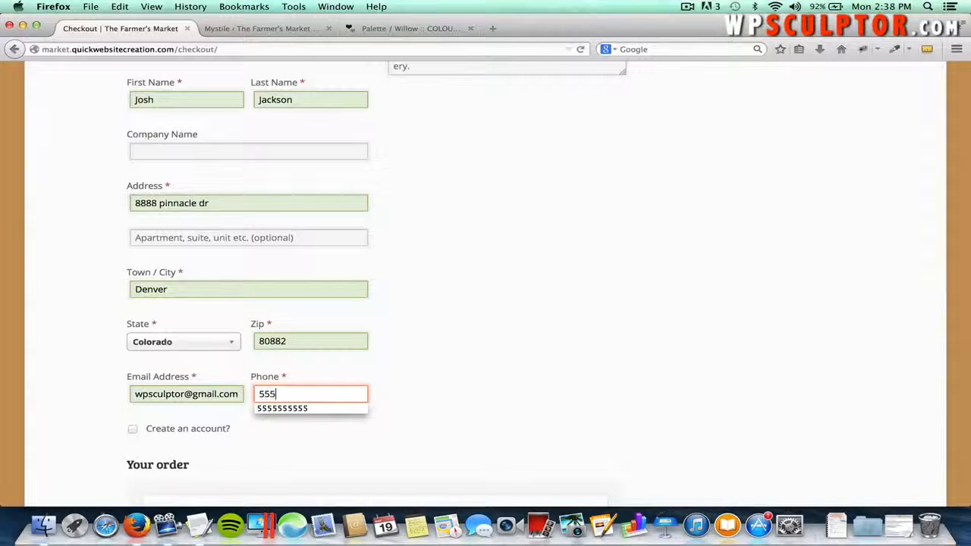
type("5555555")
left_click(471, 400)
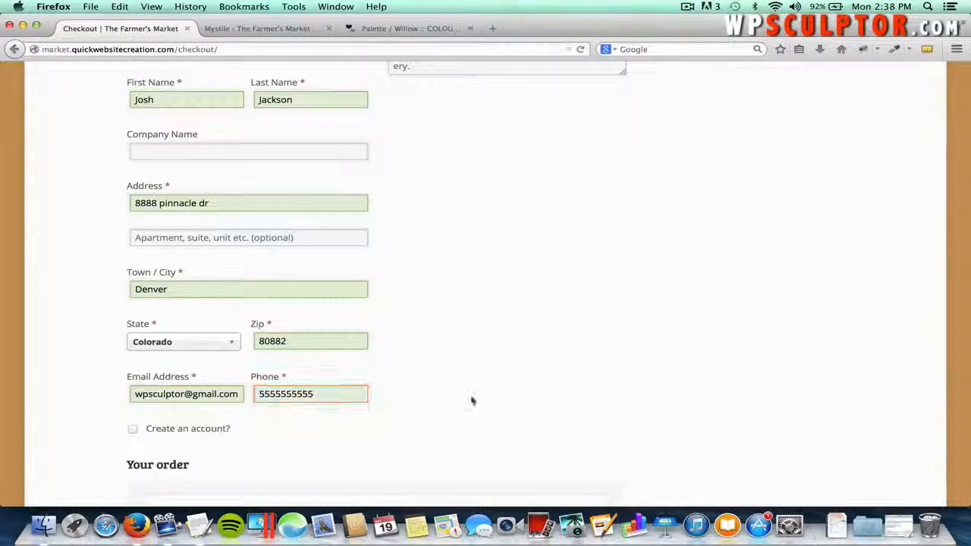
scroll(490, 392, "down", 5)
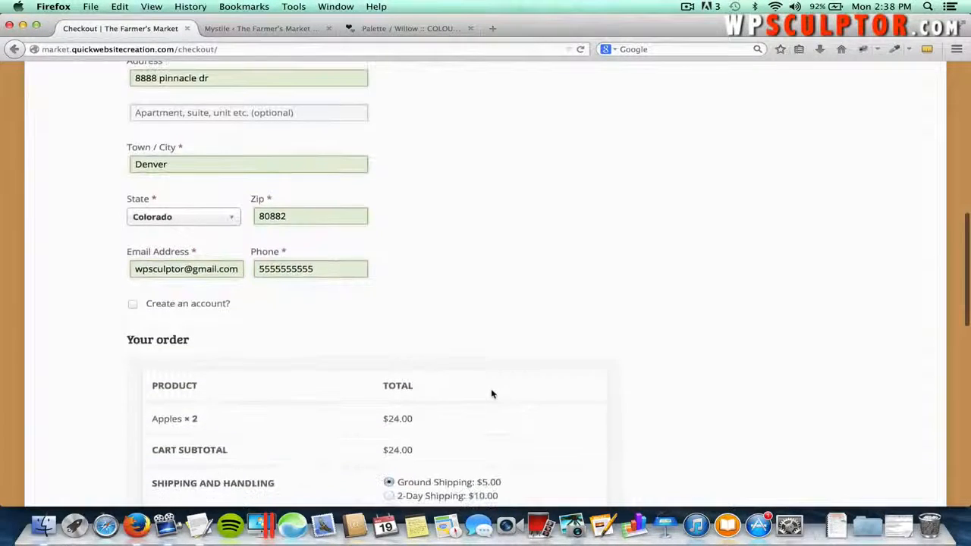
scroll(491, 393, "down", 8)
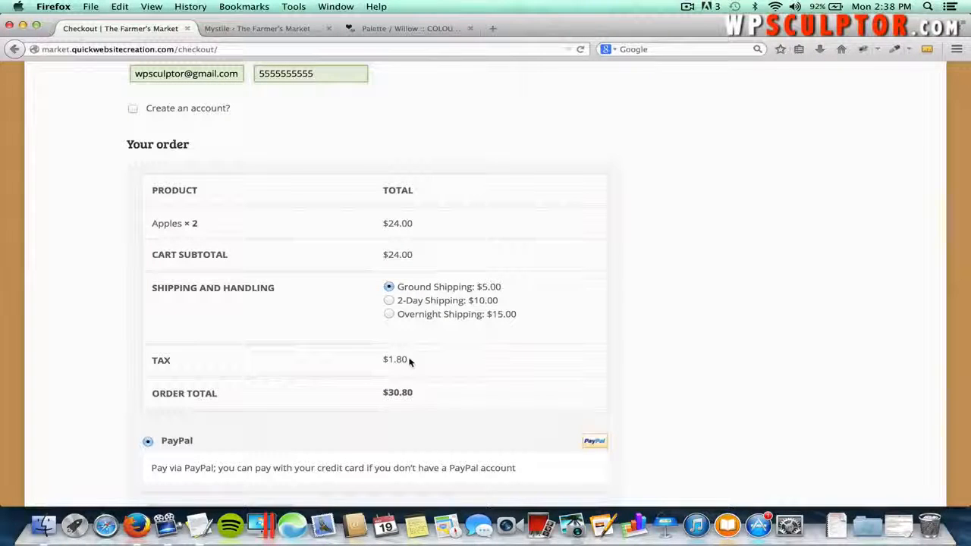
scroll(410, 362, "up", 5)
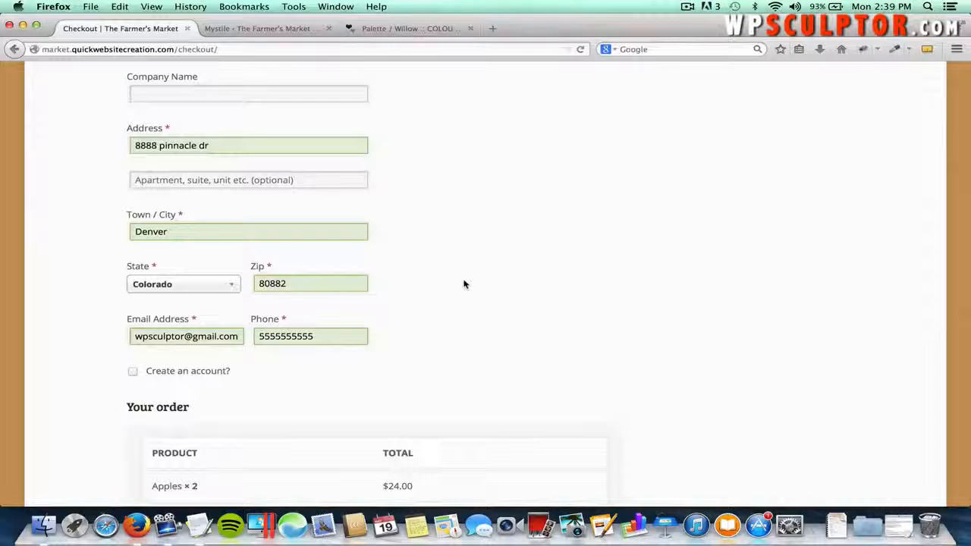
- Change the billing state to Colorado, adding $1.80 tax for a $30.80 order total
scroll(449, 315, "down", 5)
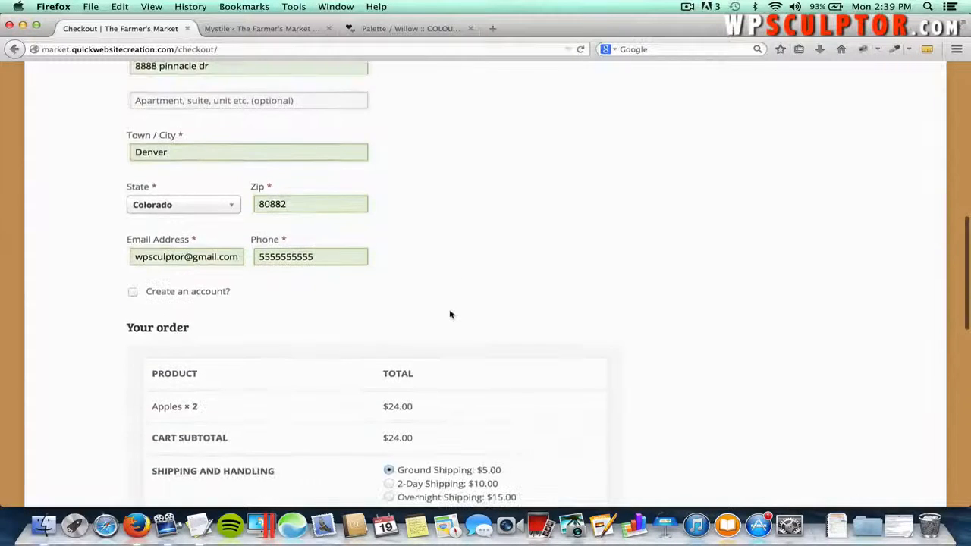
left_click(231, 182)
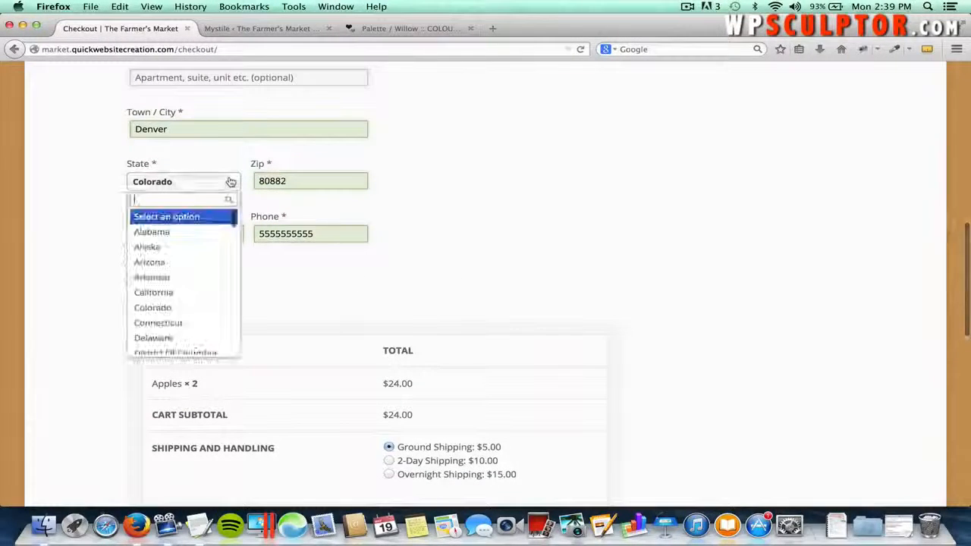
left_click(201, 233)
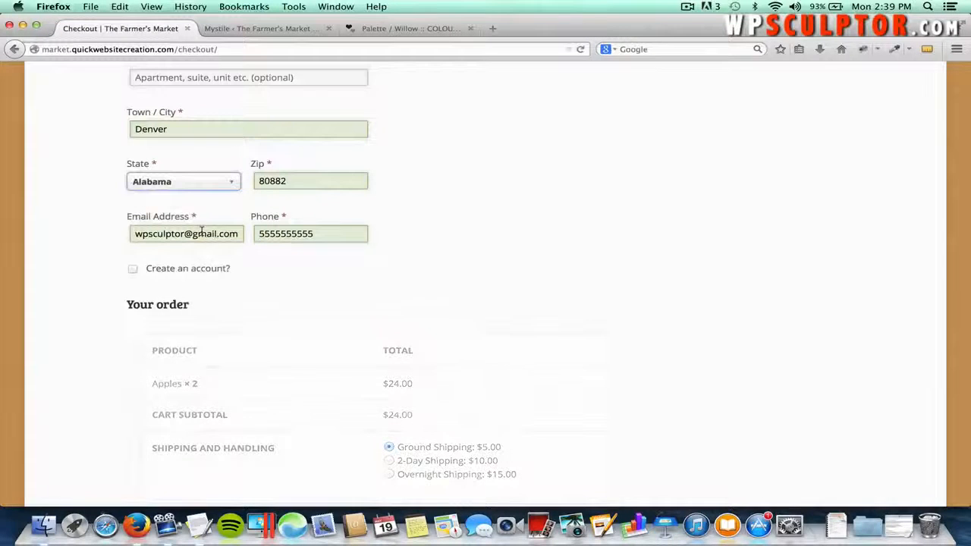
scroll(520, 288, "down", 3)
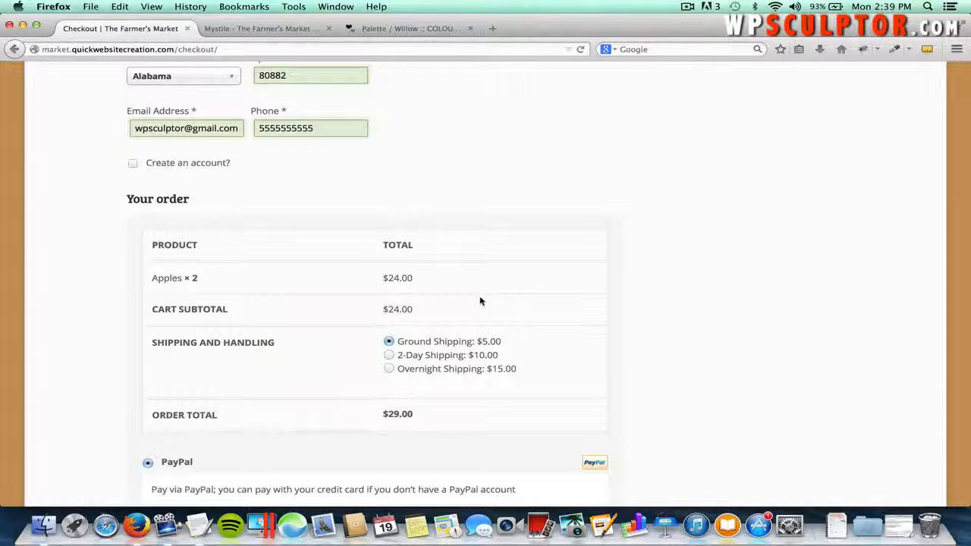
scroll(479, 301, "down", 2)
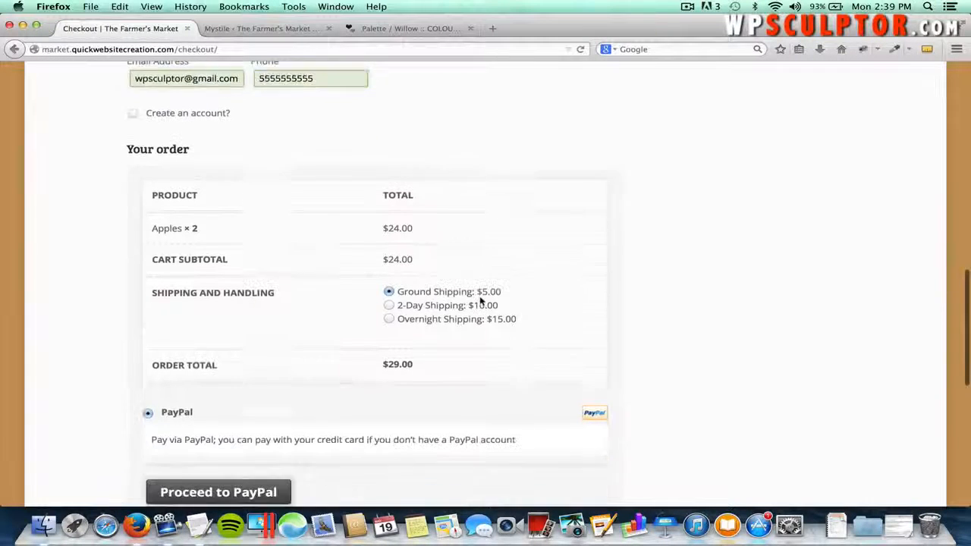
scroll(391, 249, "up", 4)
left_click(213, 161)
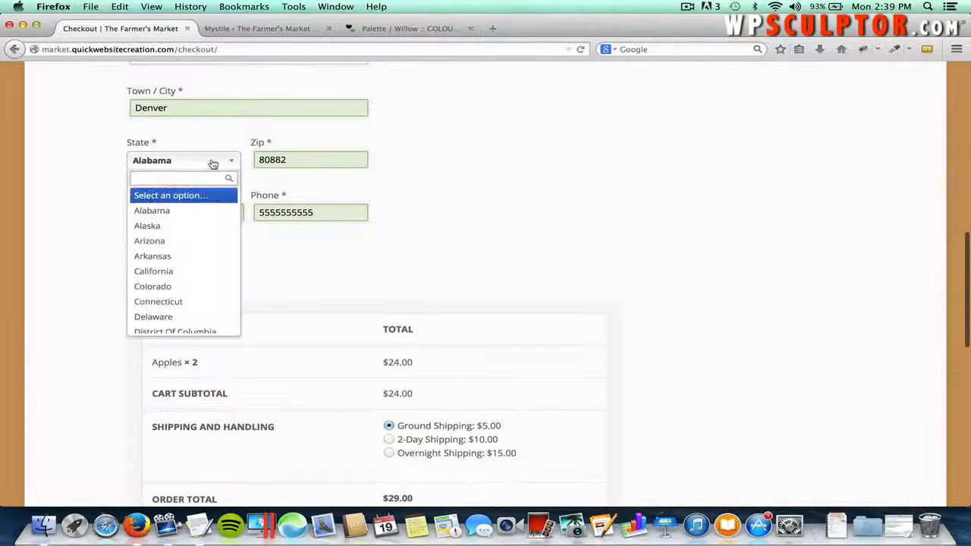
left_click(164, 284)
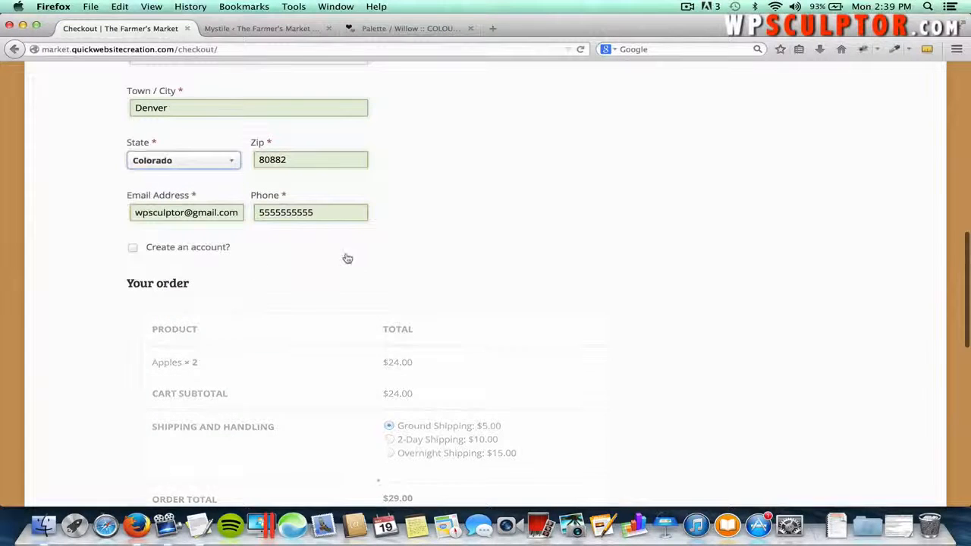
scroll(425, 273, "down", 5)
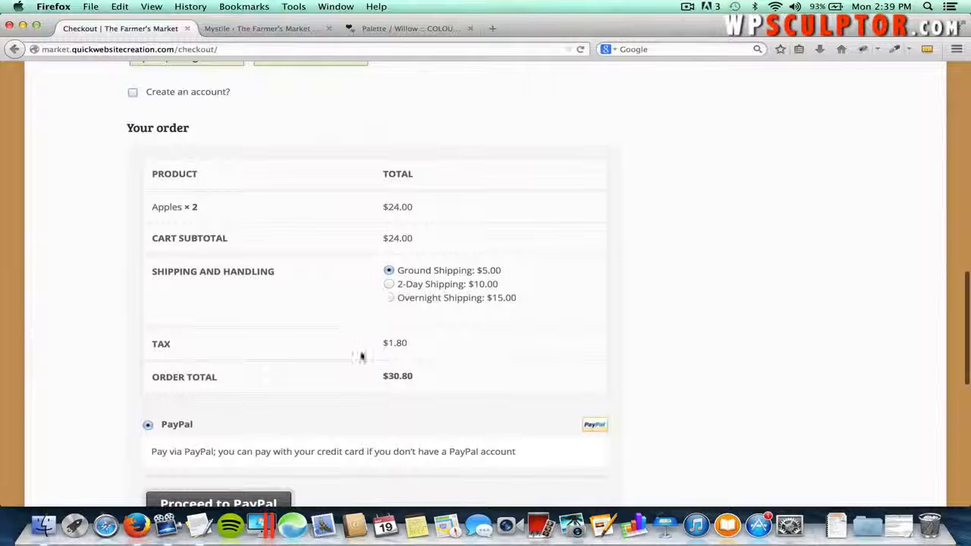
scroll(425, 410, "down", 2)
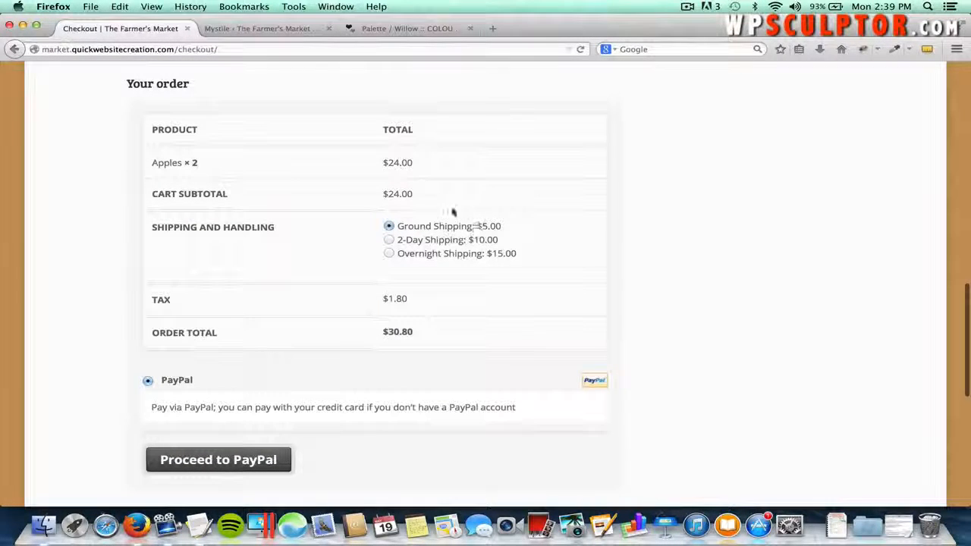
- Submit the $30.80 order to PayPal, review its summary, then return to checkout
left_click(237, 460)
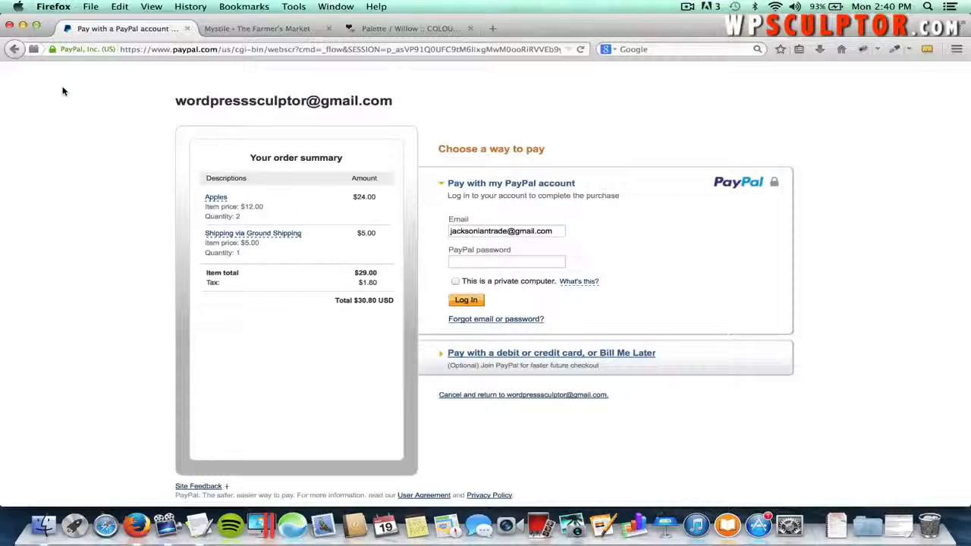
left_click(14, 48)
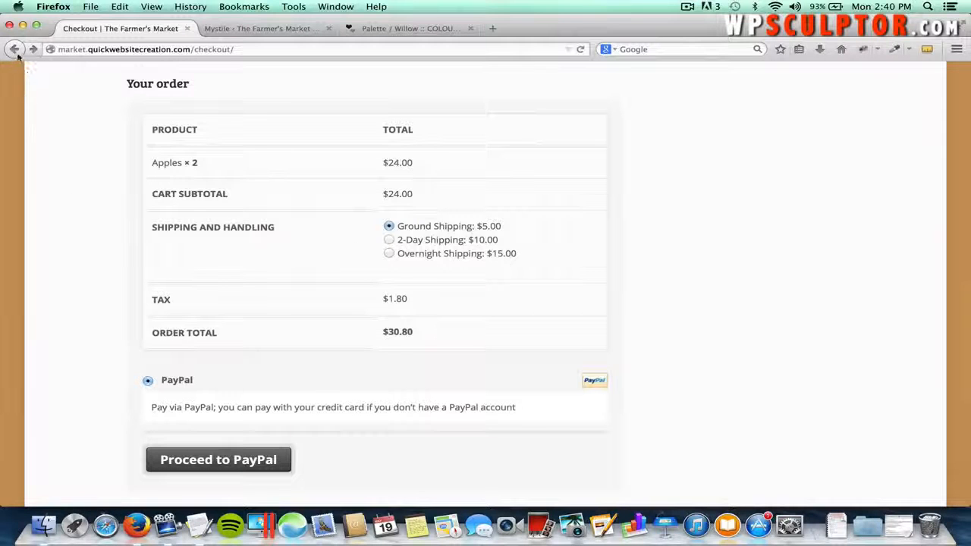
- Set the Apples quantity to zero and update, leaving the cart empty at $0.00
left_click(14, 50)
scroll(381, 104, "up", 3)
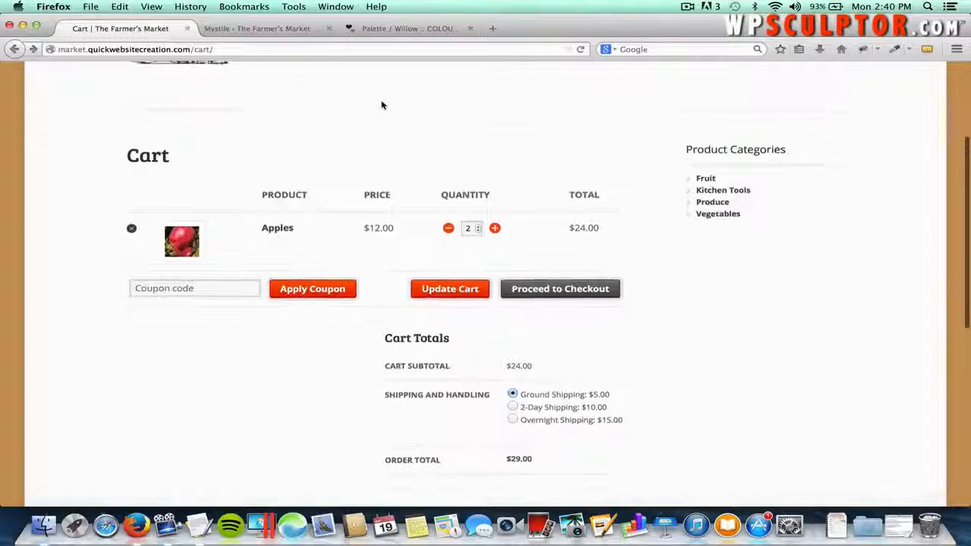
scroll(381, 105, "up", 1)
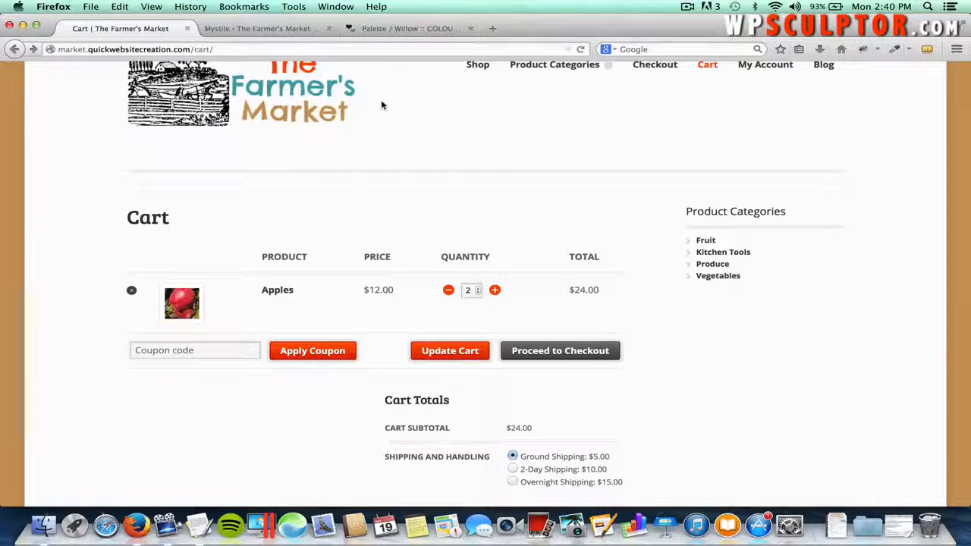
left_click(478, 67)
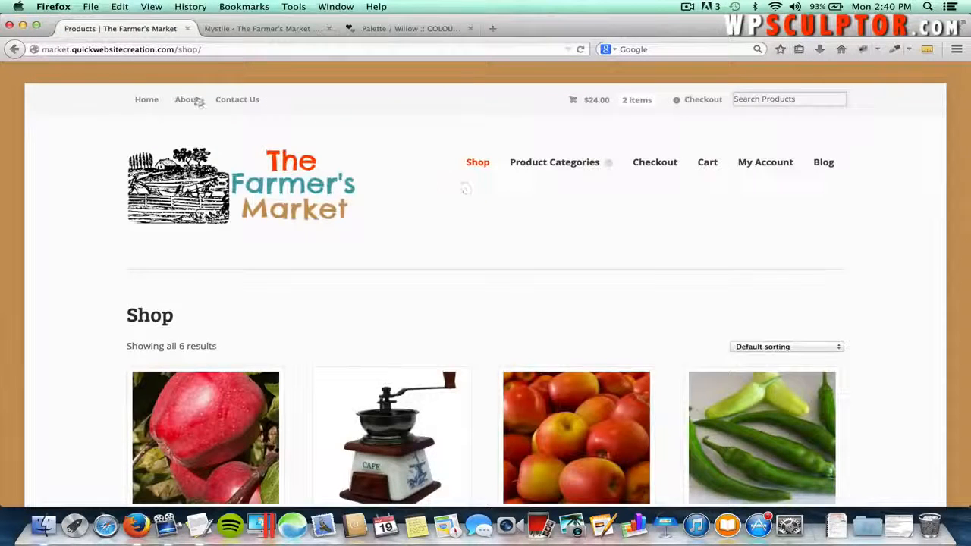
left_click(23, 49)
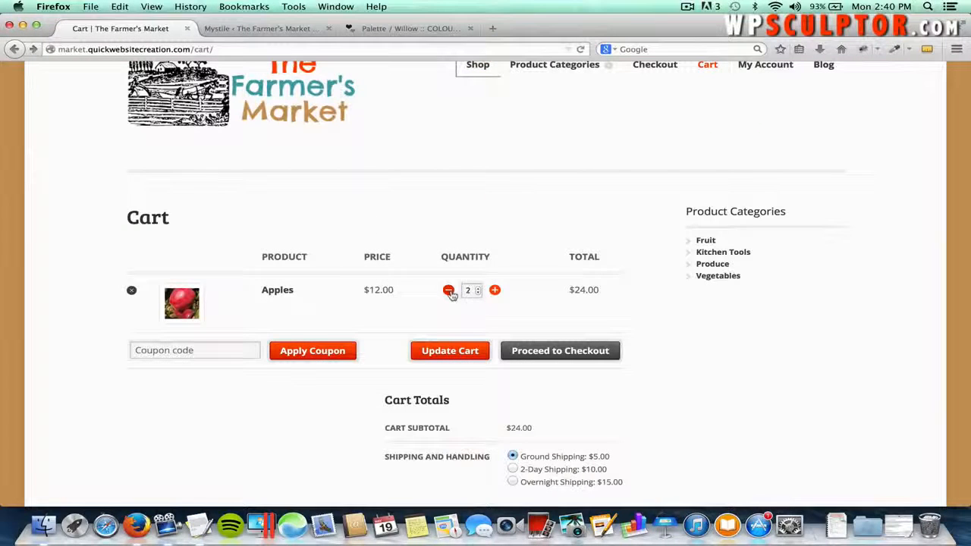
left_click(450, 358)
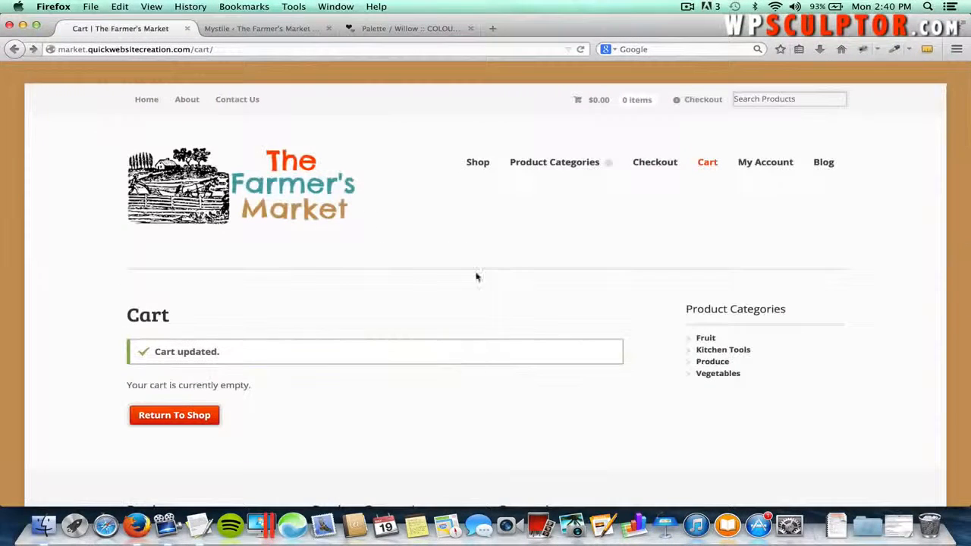
left_click(477, 171)
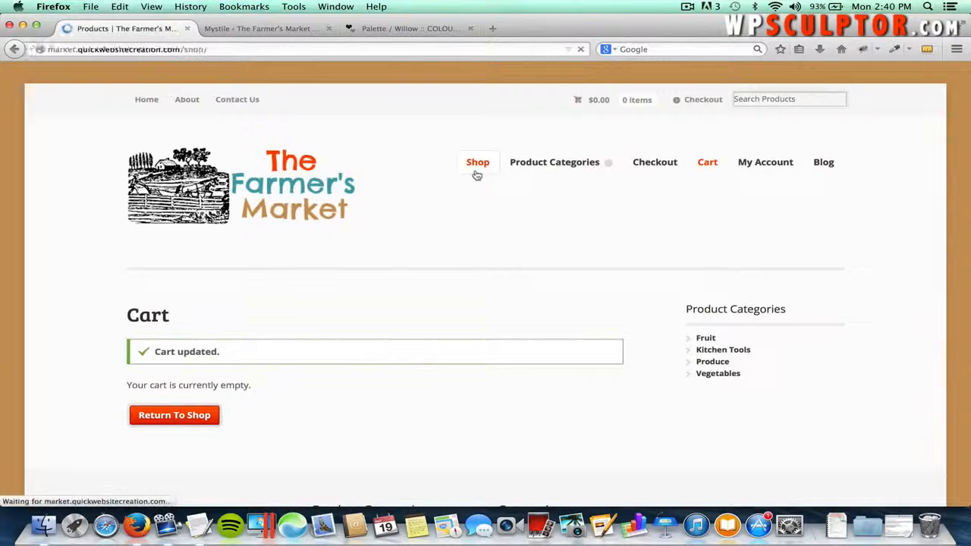
scroll(413, 262, "down", 3)
- Add a Standard model Coffee Grinder to the cart
left_click(393, 313)
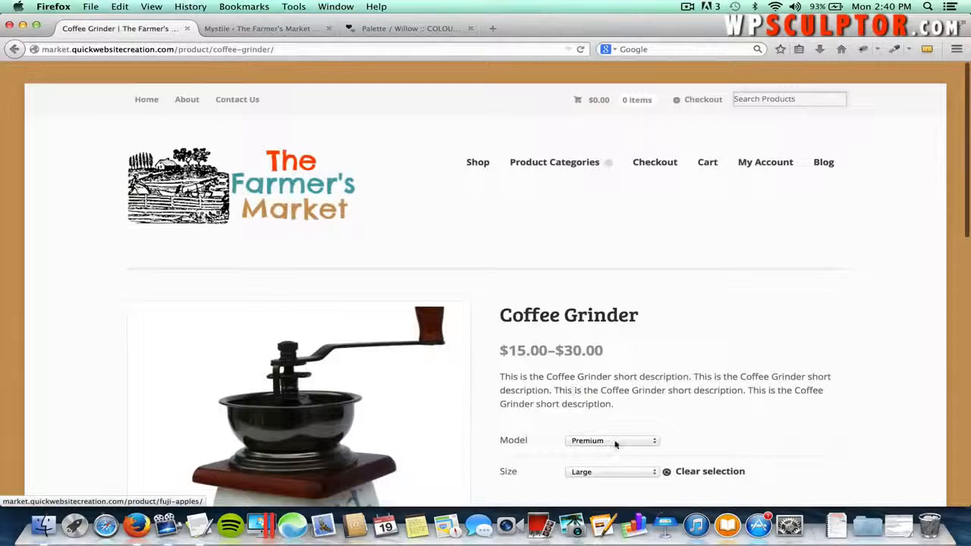
left_click(615, 441)
left_click(603, 457)
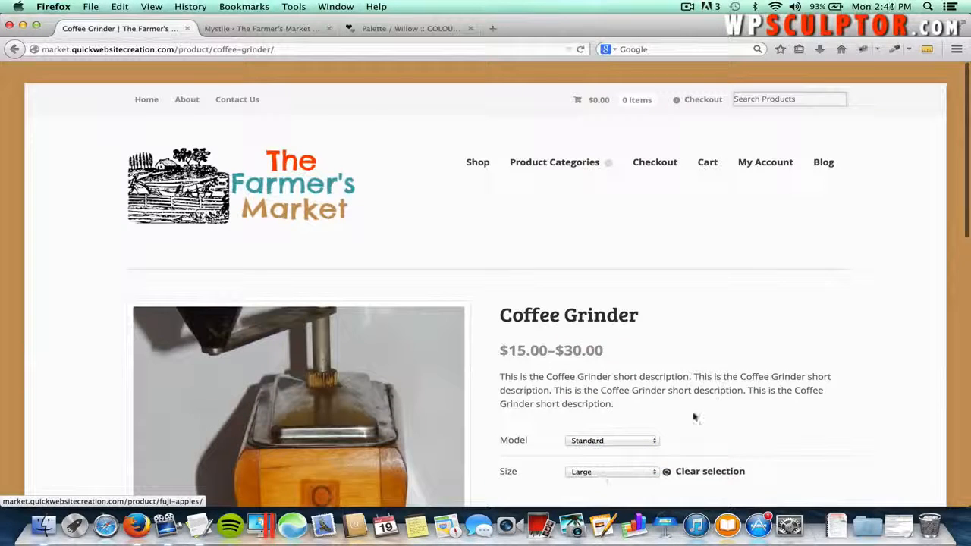
scroll(705, 403, "down", 5)
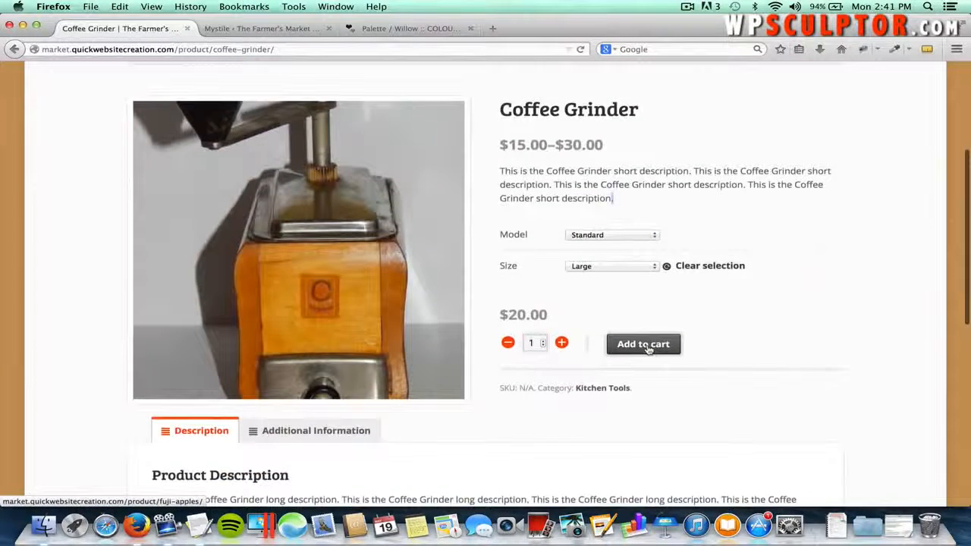
left_click(646, 346)
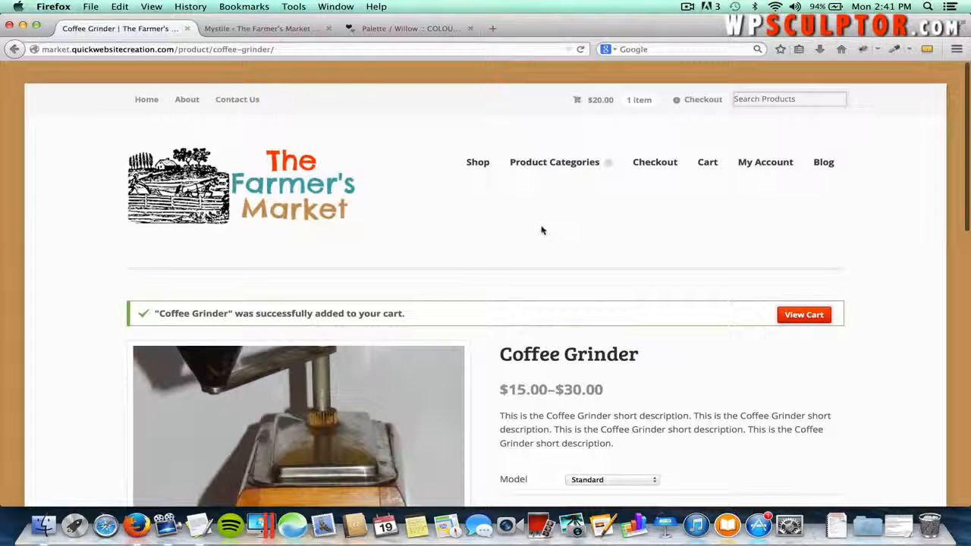
- Raise the grinder quantity to 2 in the cart, totalling $40.00
left_click(586, 103)
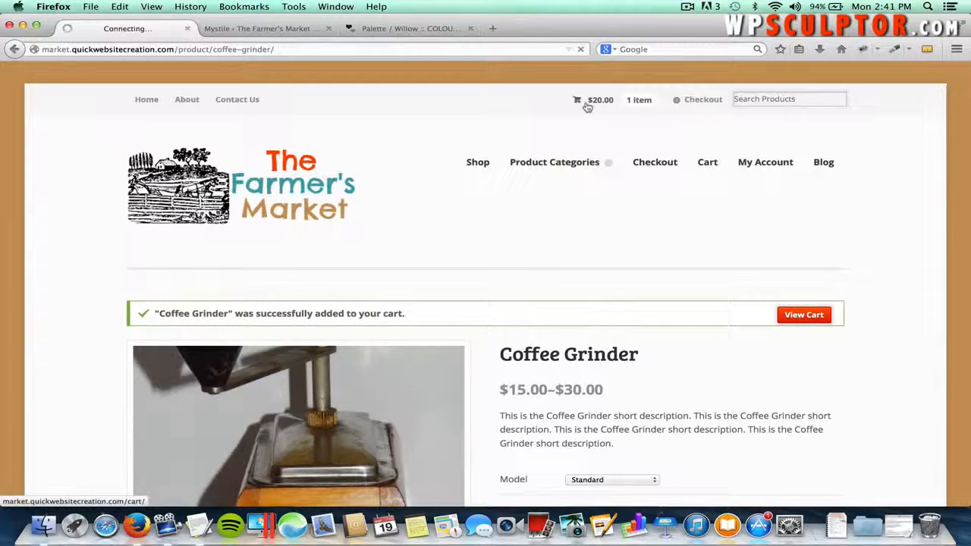
scroll(416, 256, "down", 1)
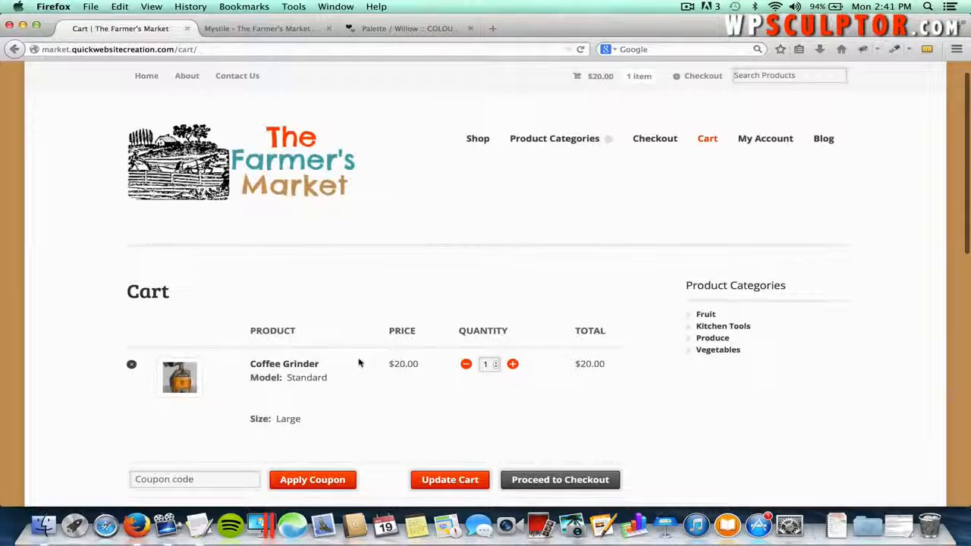
scroll(360, 363, "down", 6)
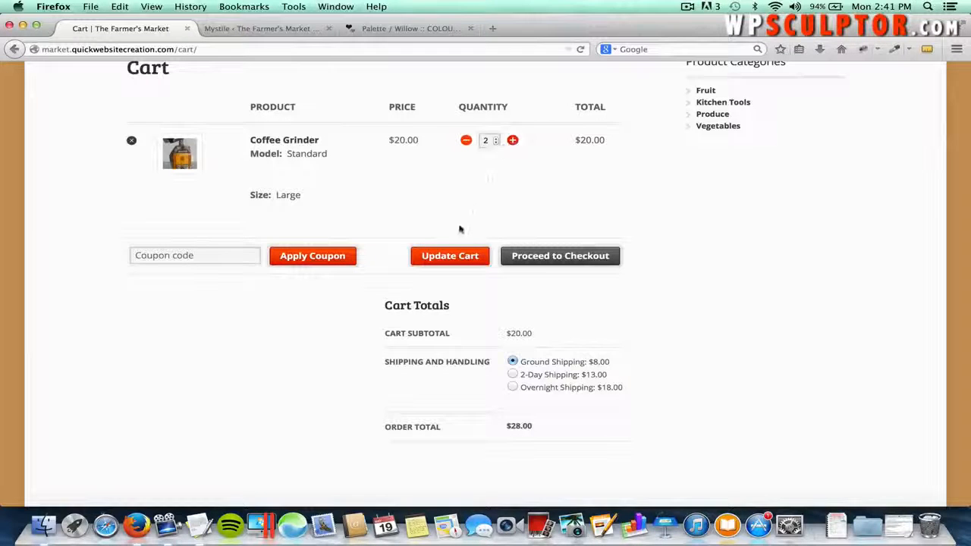
left_click(448, 254)
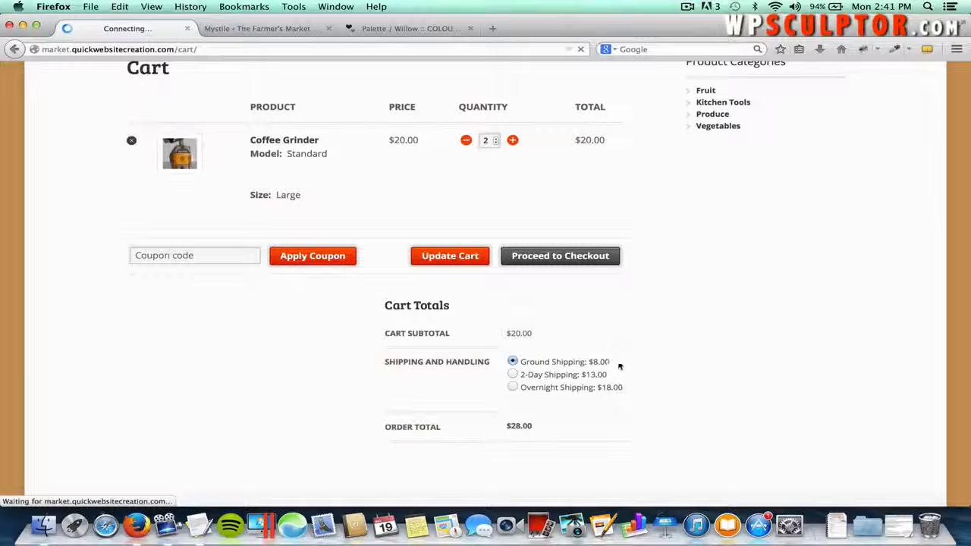
scroll(611, 412, "down", 5)
scroll(608, 413, "down", 1)
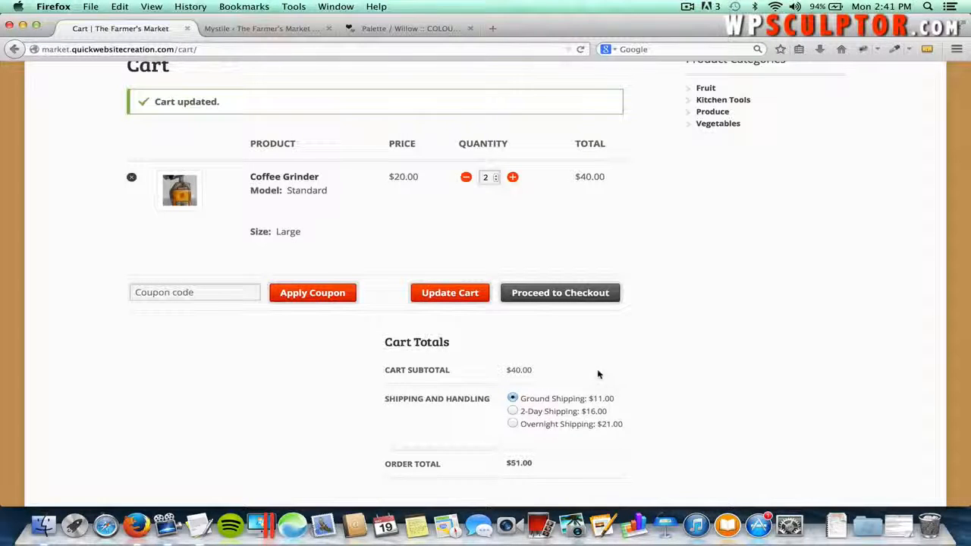
scroll(605, 364, "up", 5)
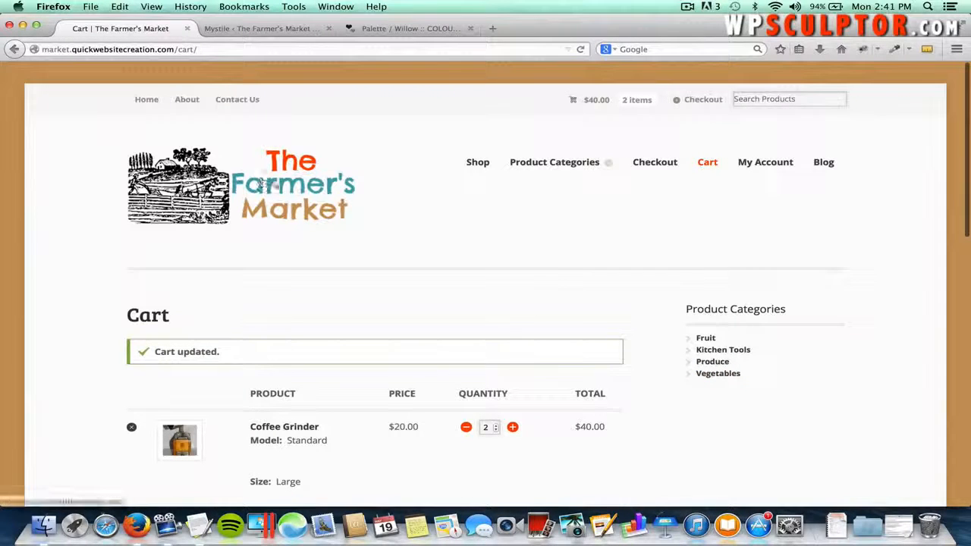
- Return to the shop's home page and narrow the browser to preview the mobile layout
left_click(285, 188)
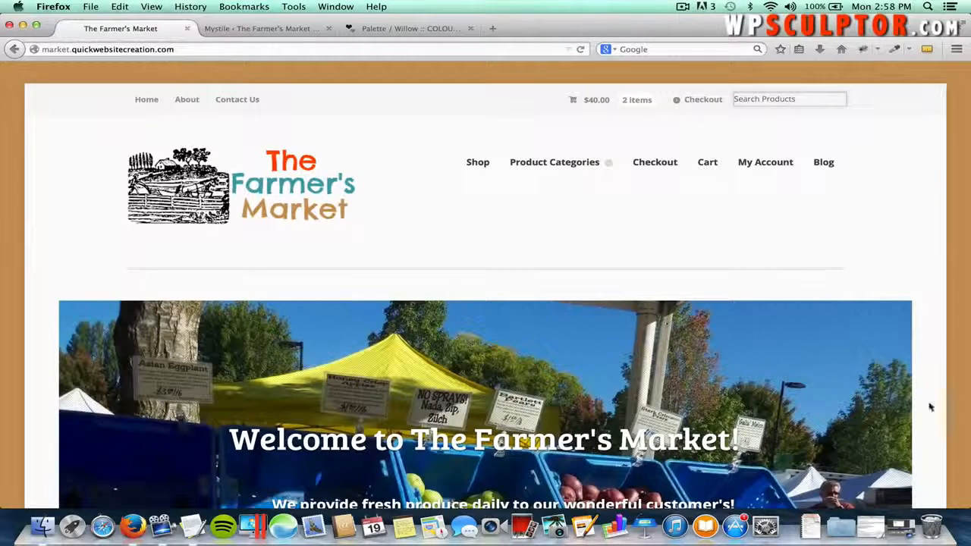
left_click_drag(965, 506, 270, 506)
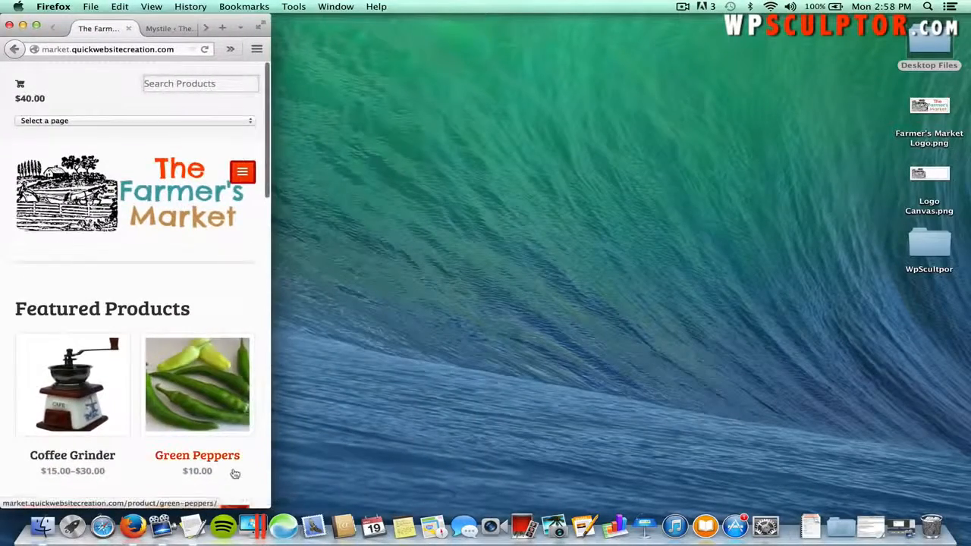
scroll(233, 473, "down", 10)
scroll(233, 472, "down", 15)
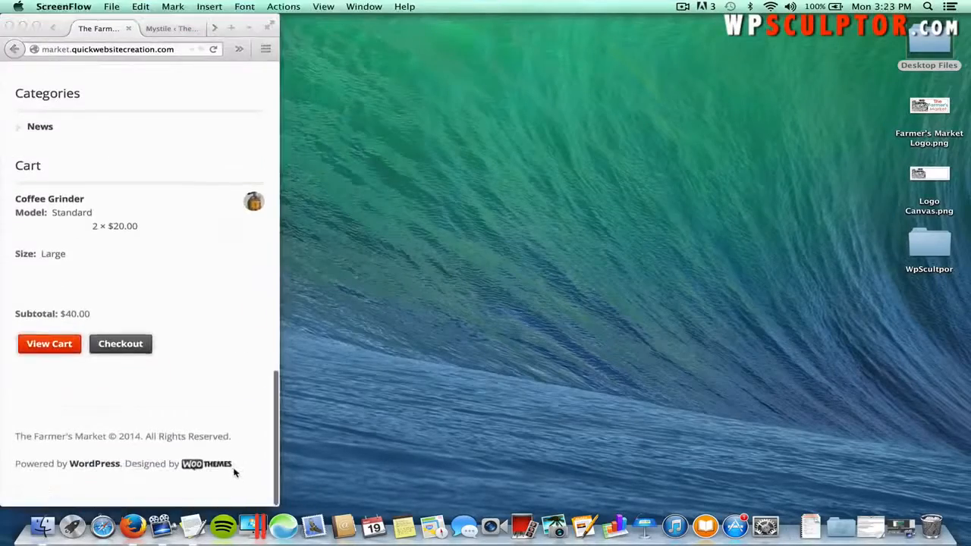
scroll(234, 472, "up", 20)
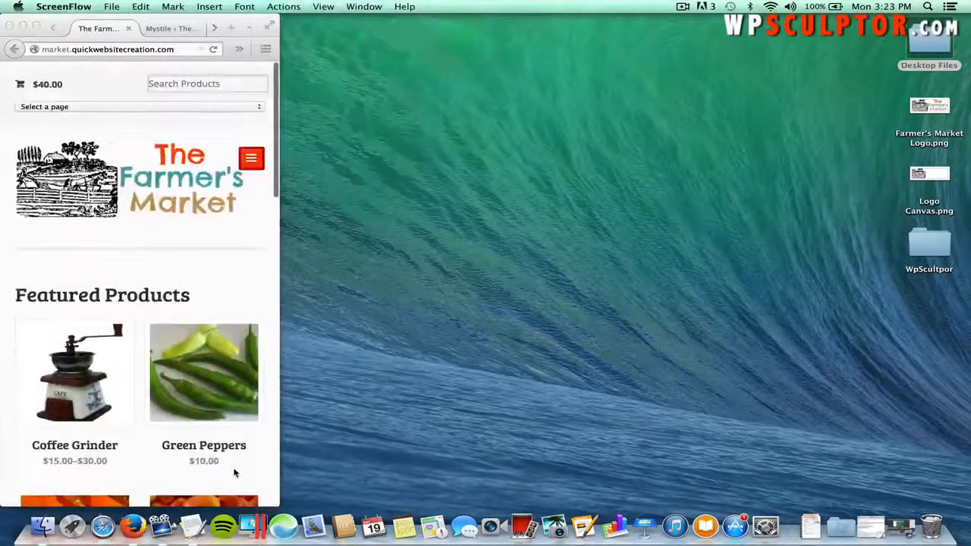
- Expand the mobile menu's page list, close it unchanged, and widen the browser to full screen
left_click(251, 157)
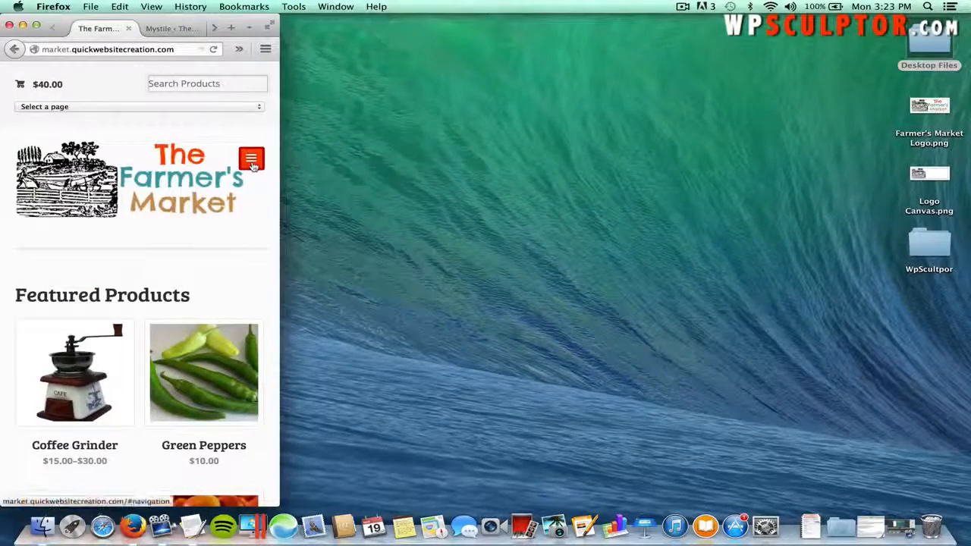
left_click(251, 158)
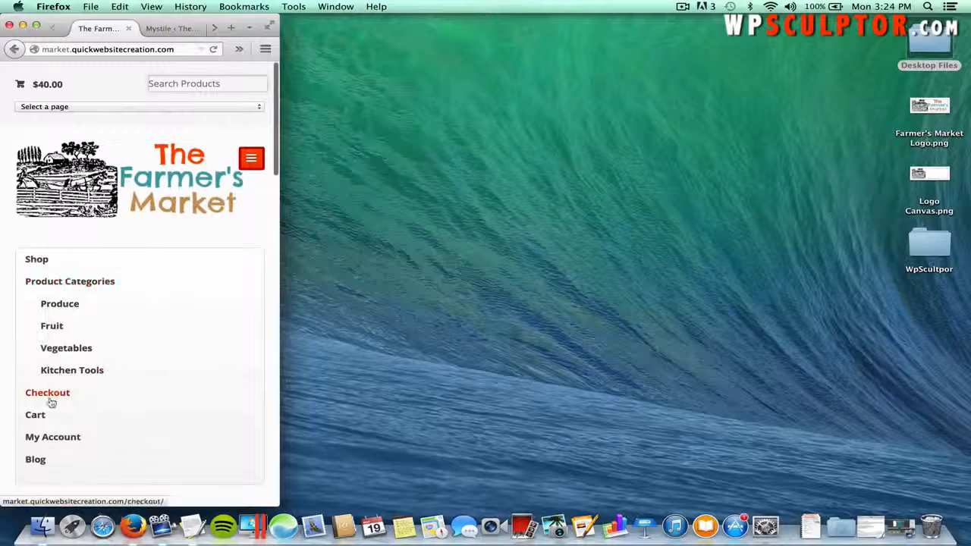
left_click(82, 106)
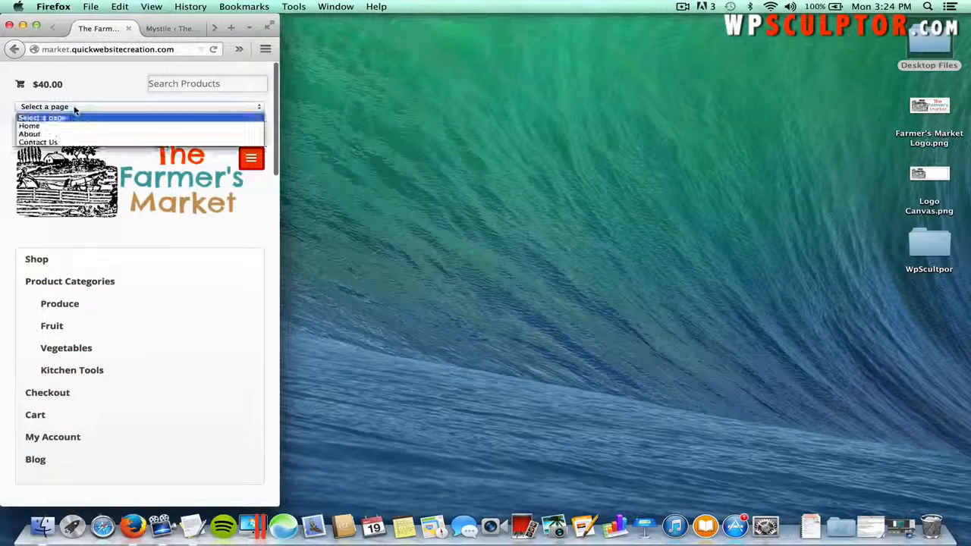
left_click(87, 86)
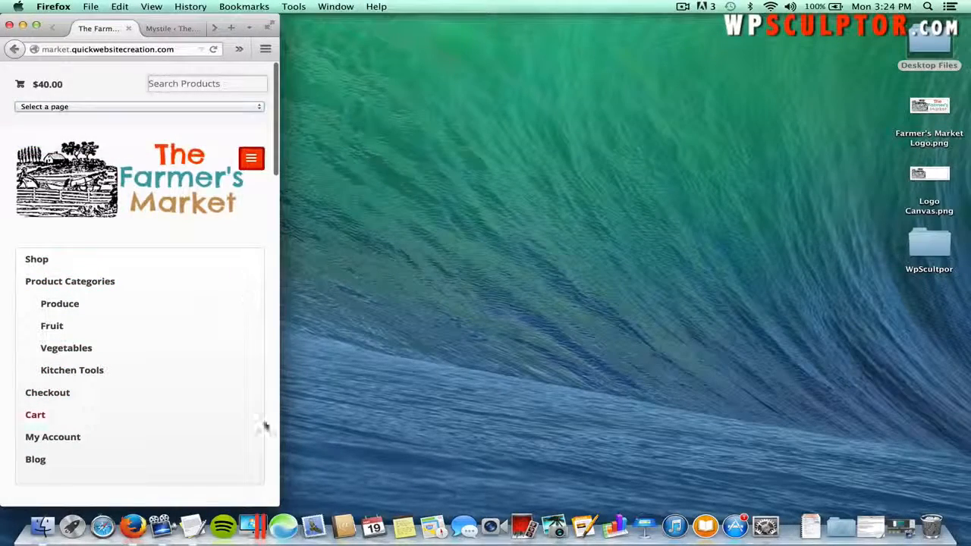
left_click_drag(283, 504, 967, 507)
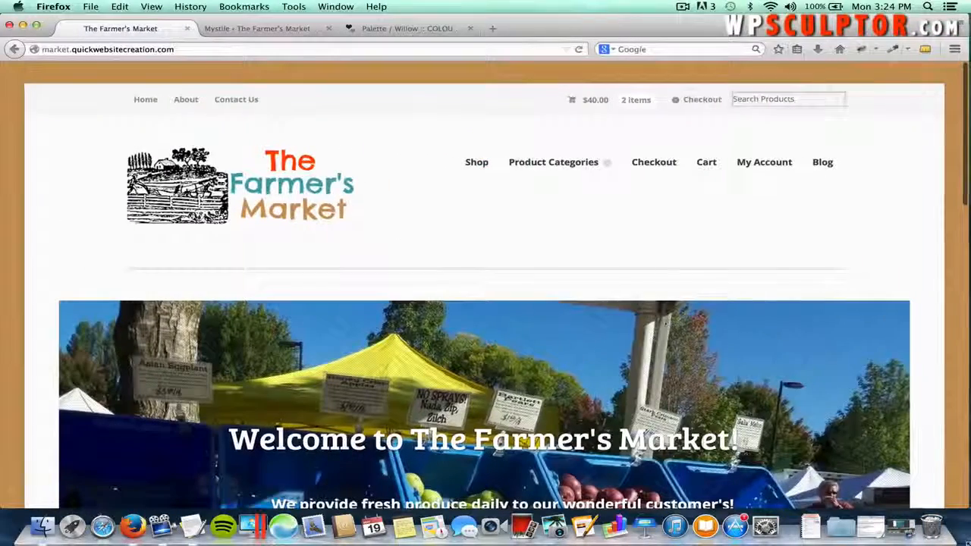
- Open the shop's Blog page and scroll through its posts
left_click(822, 163)
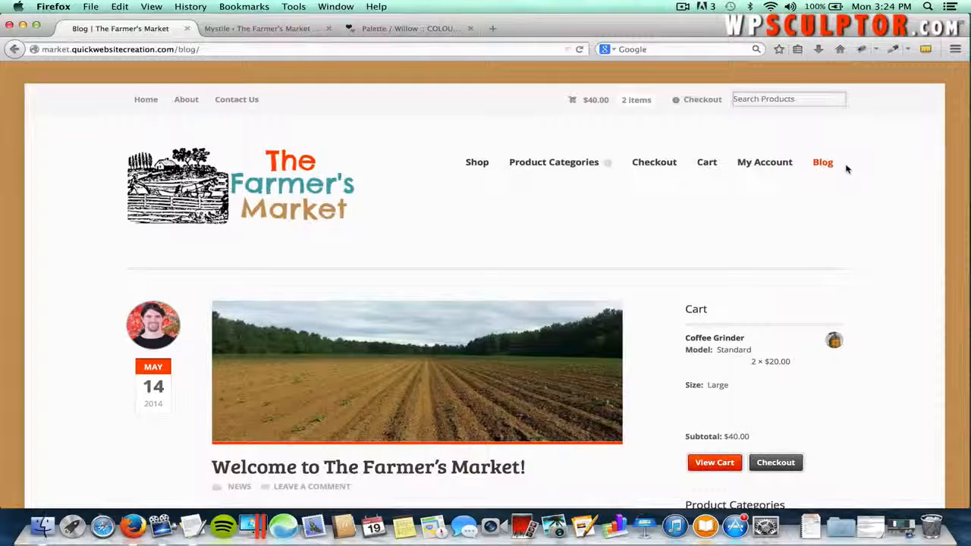
scroll(628, 246, "down", 3)
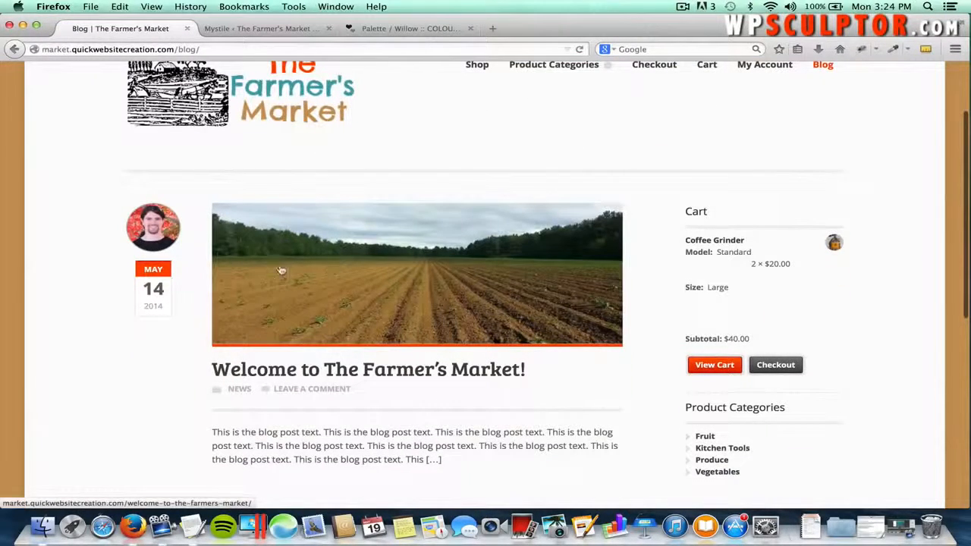
scroll(280, 270, "down", 3)
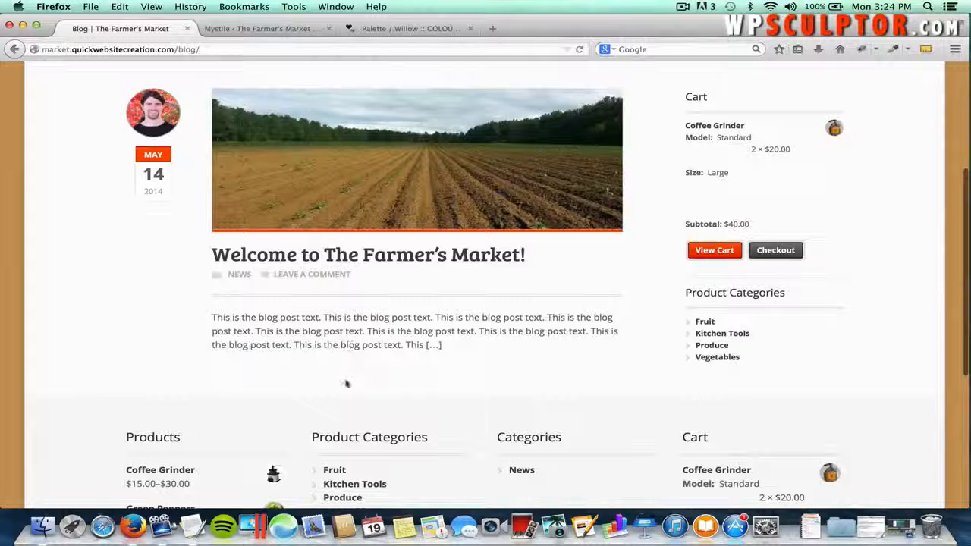
scroll(510, 297, "up", 2)
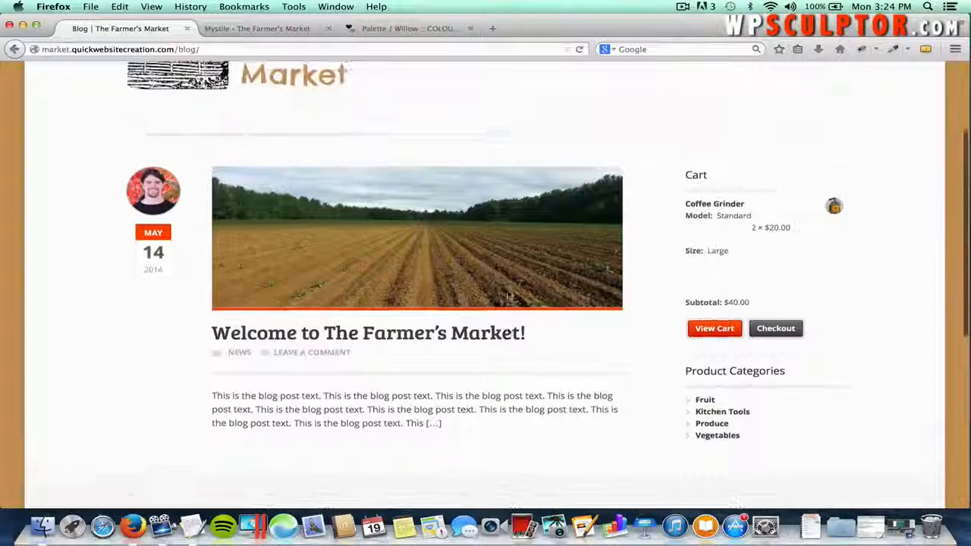
- Open the 'Welcome to The Farmer's Market!' post and scroll through it
left_click(407, 242)
scroll(472, 263, "down", 5)
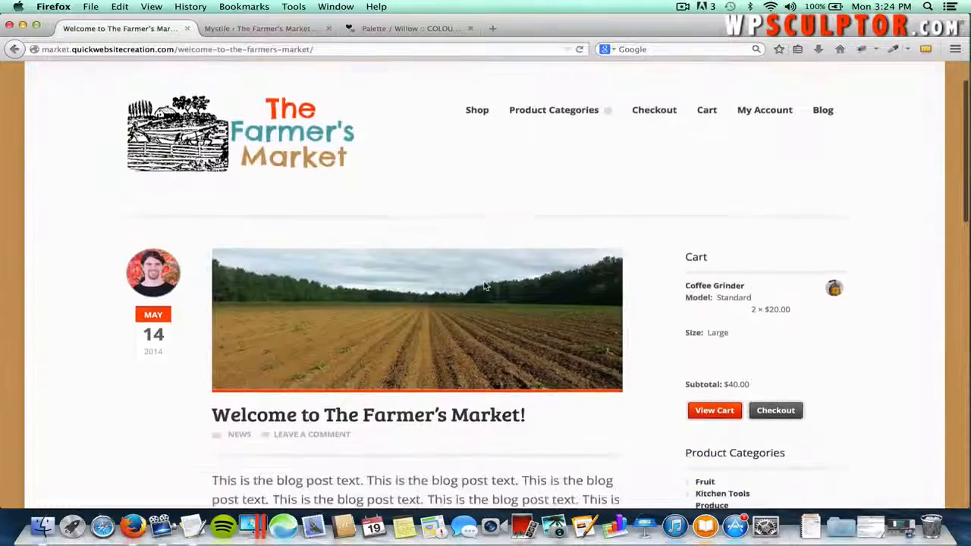
scroll(426, 262, "down", 6)
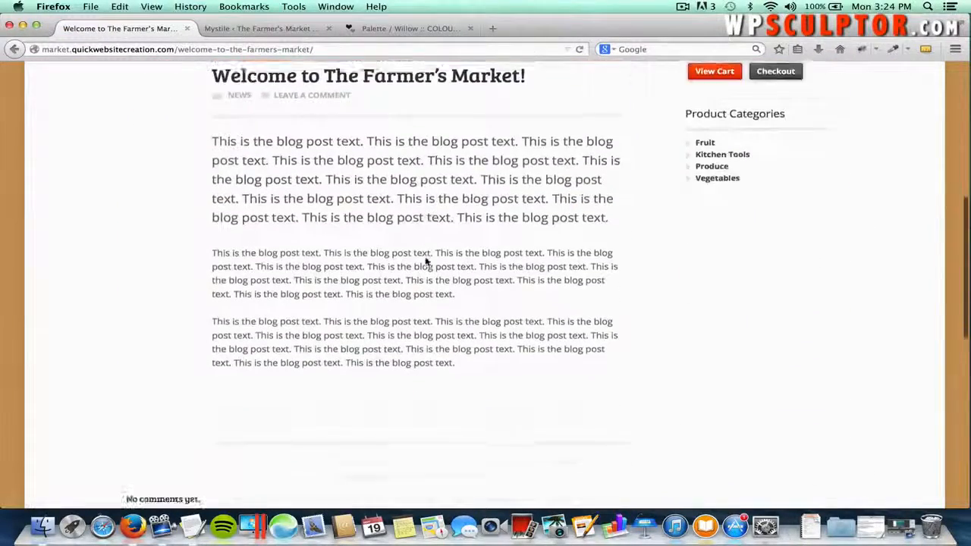
scroll(425, 262, "up", 2)
scroll(426, 262, "down", 3)
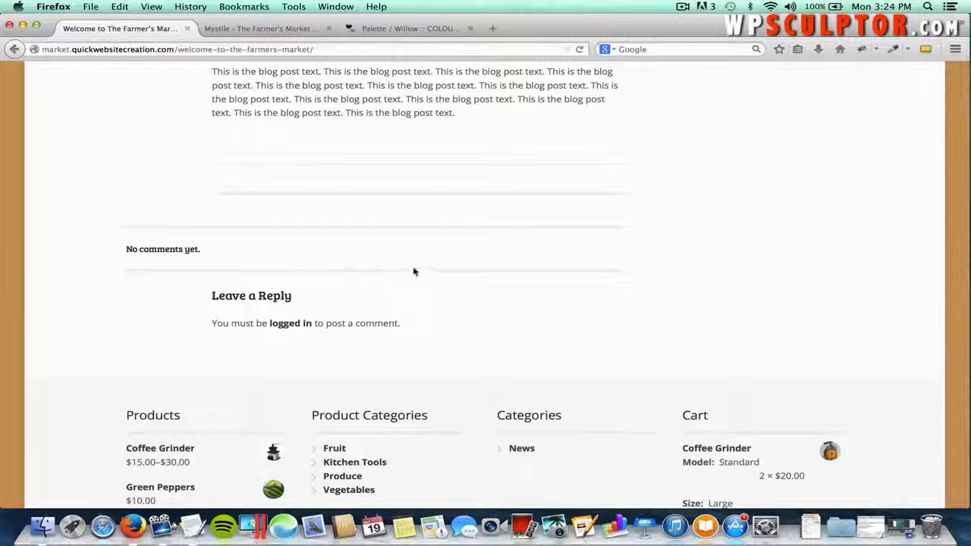
scroll(407, 234, "up", 3)
scroll(407, 235, "up", 5)
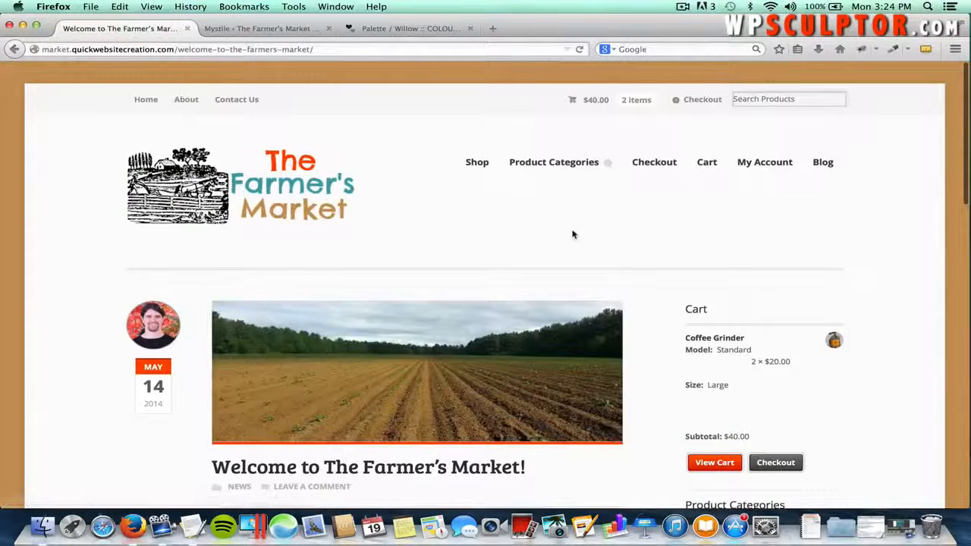
- Open My Account from the top menu and scroll through its Login and Register forms
left_click(750, 172)
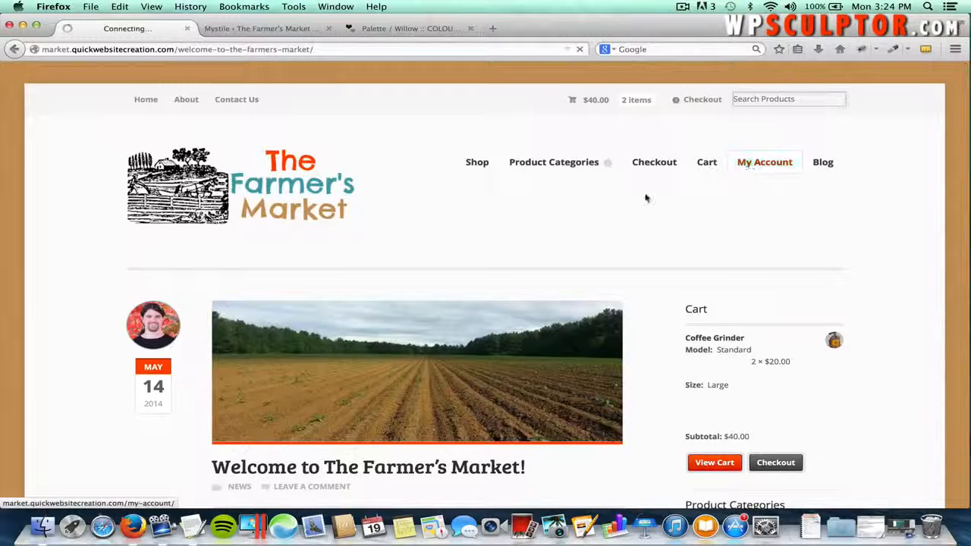
scroll(379, 265, "down", 2)
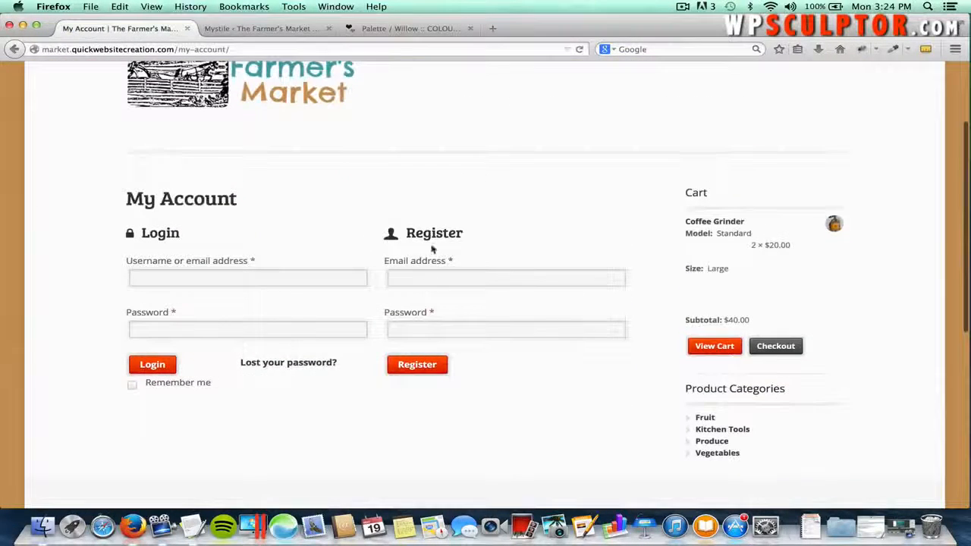
scroll(424, 243, "up", 2)
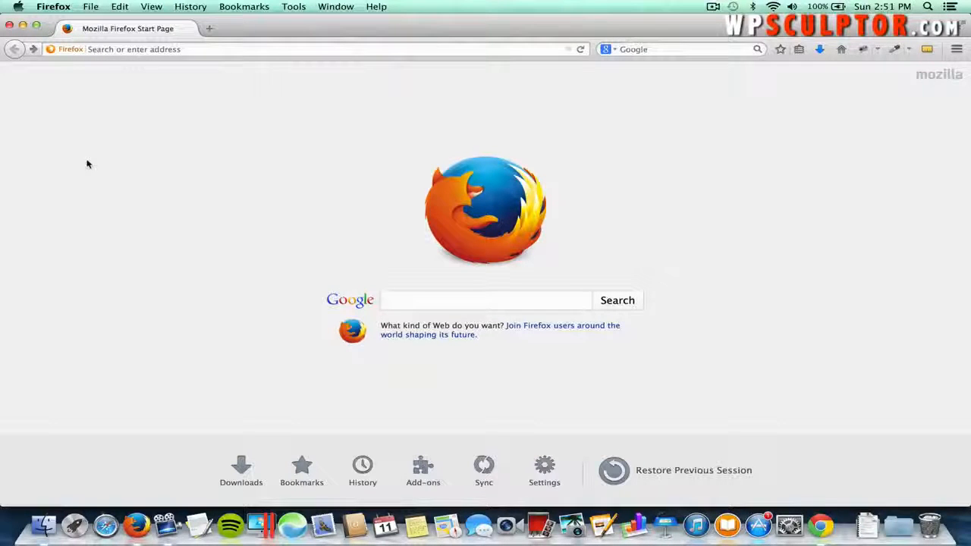
- Load hostgator.com and open WEB HOSTING to see the Hatchling, Baby and Business plans
left_click(147, 51)
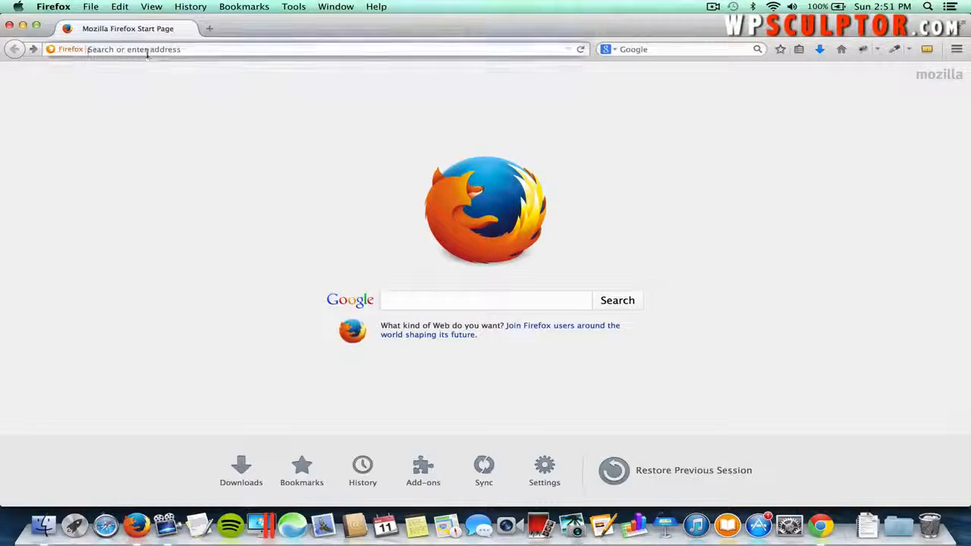
type("hostgator.com/")
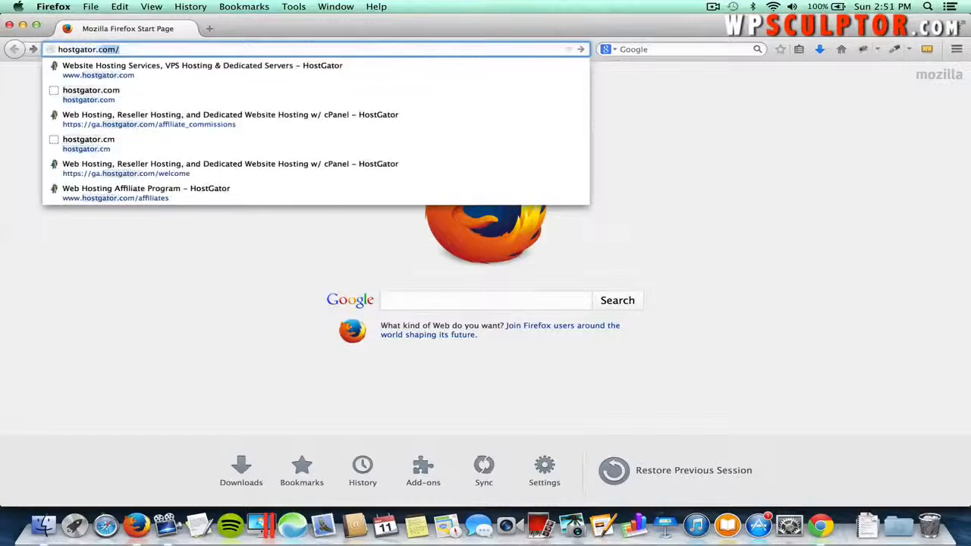
key("Return")
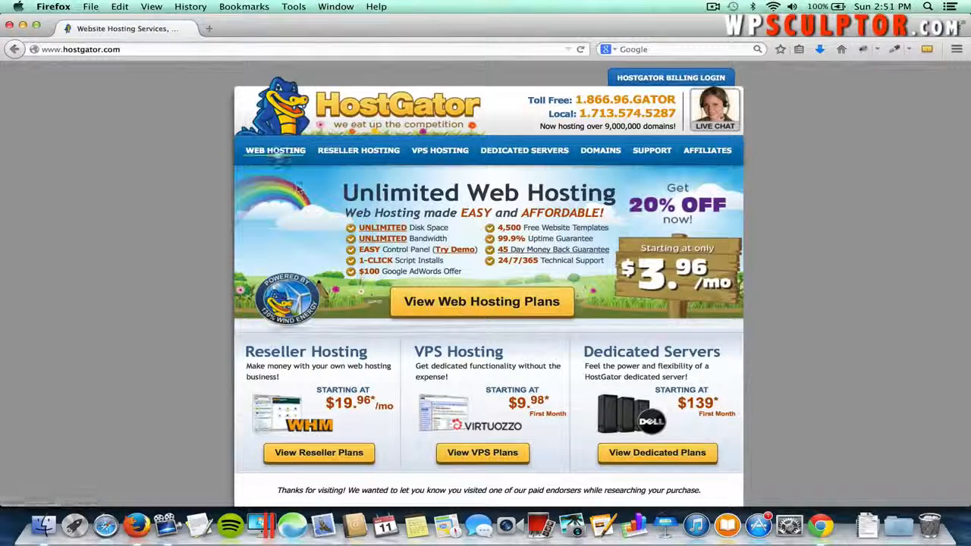
left_click(275, 151)
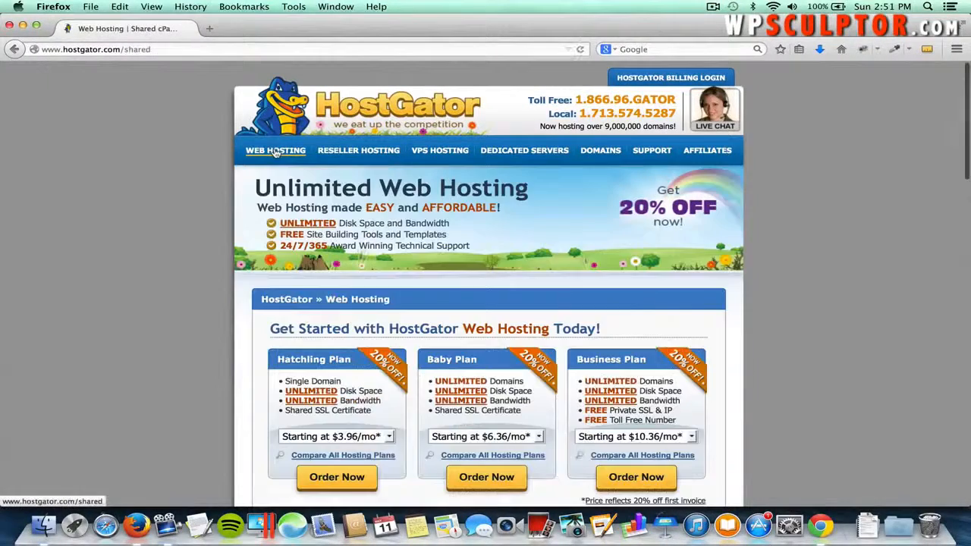
scroll(256, 303, "down", 3)
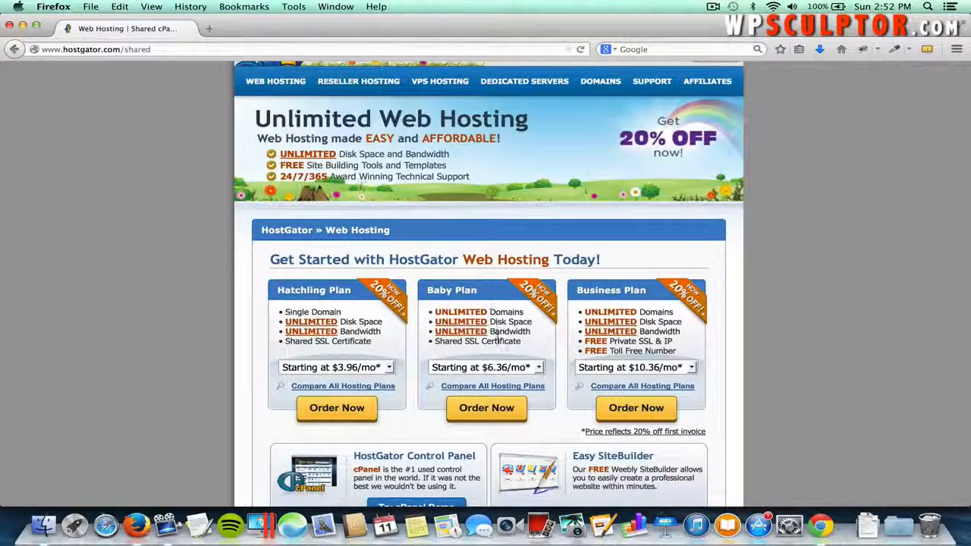
- Order the Baby plan with thebestonlinefarmersmarket.com (.com) marked as an already-owned domain
left_click(484, 412)
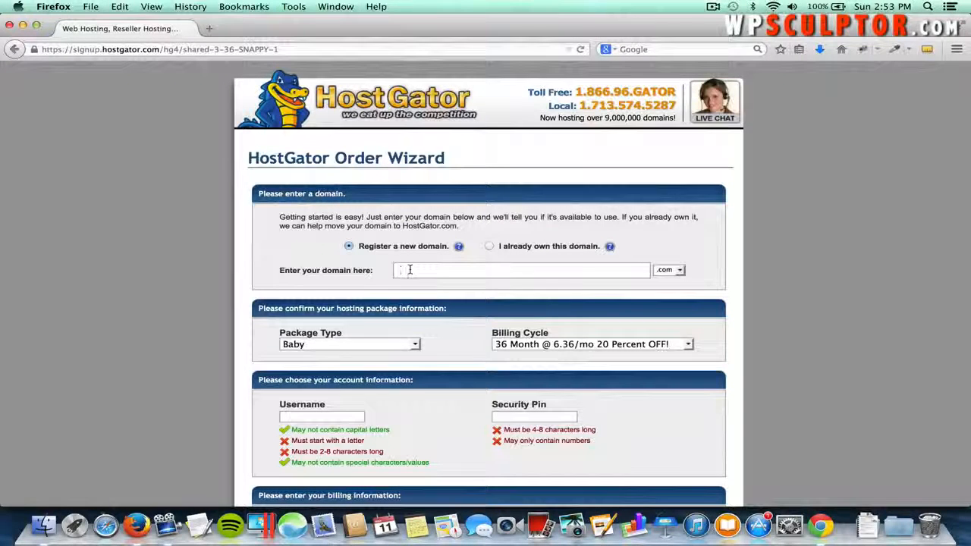
type("thebest")
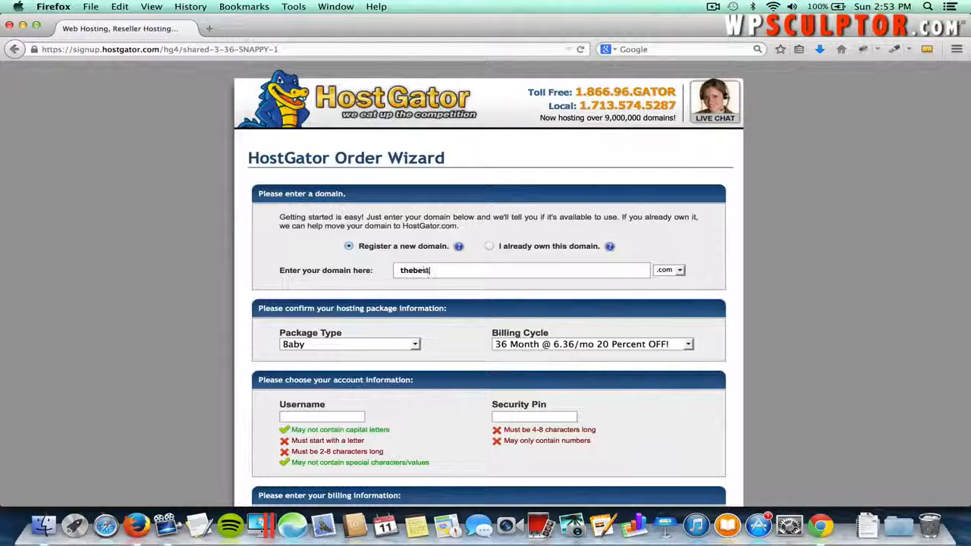
type("online")
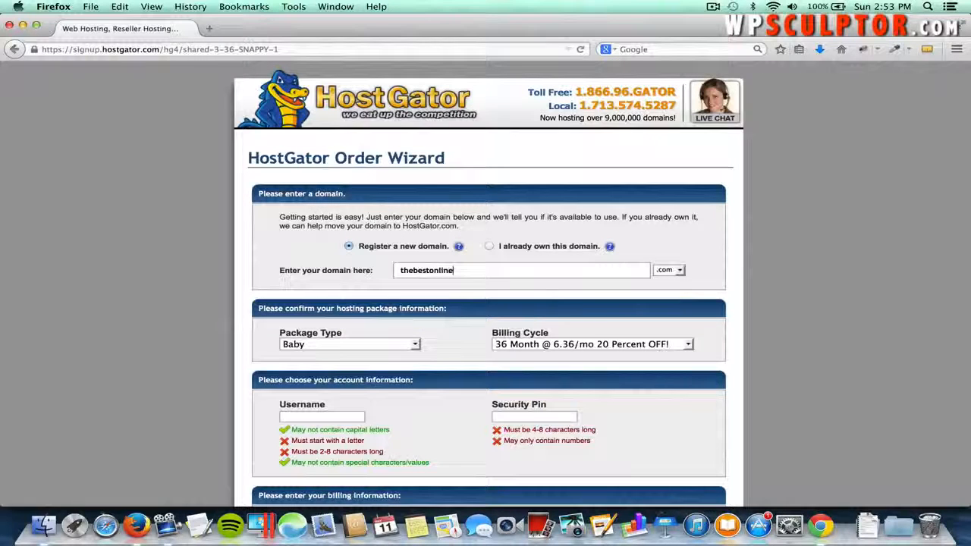
type("farmersmarket")
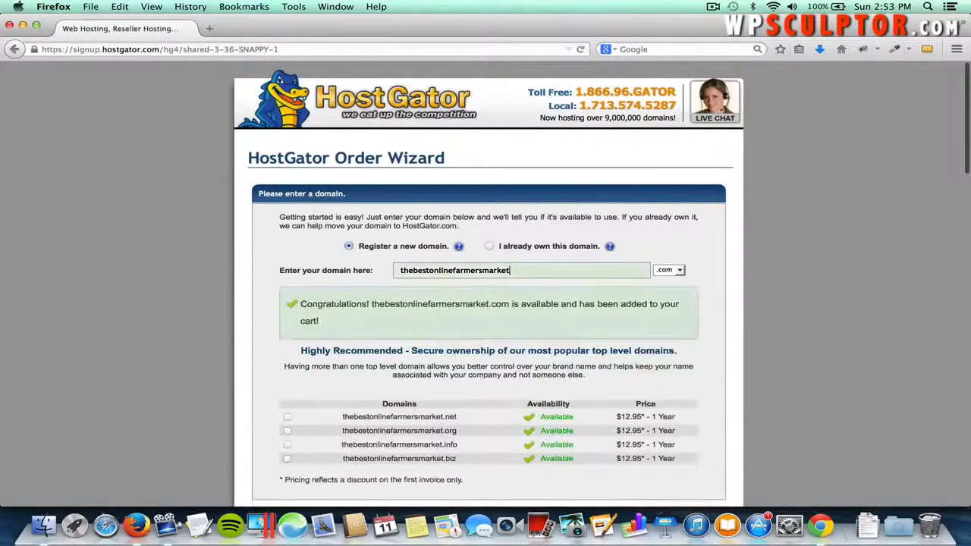
left_click(670, 271)
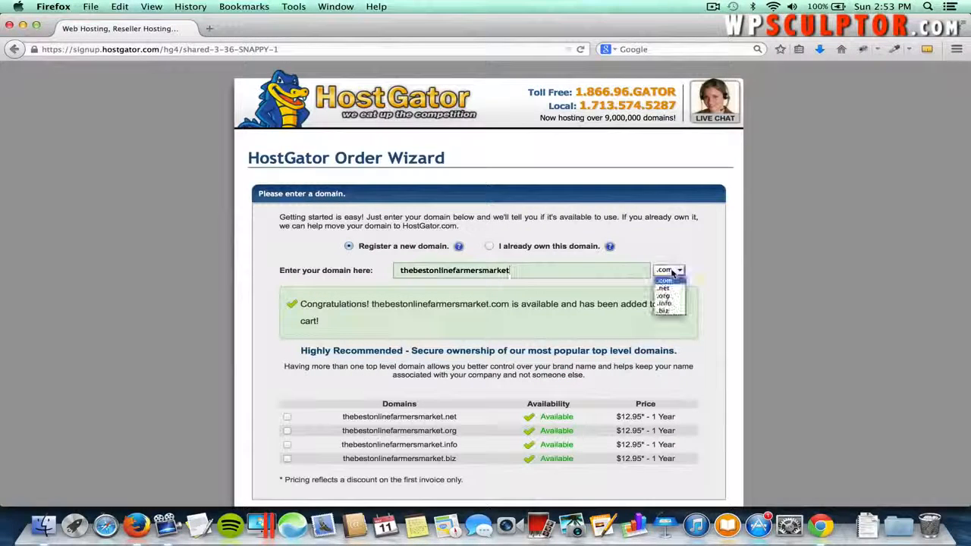
left_click(671, 273)
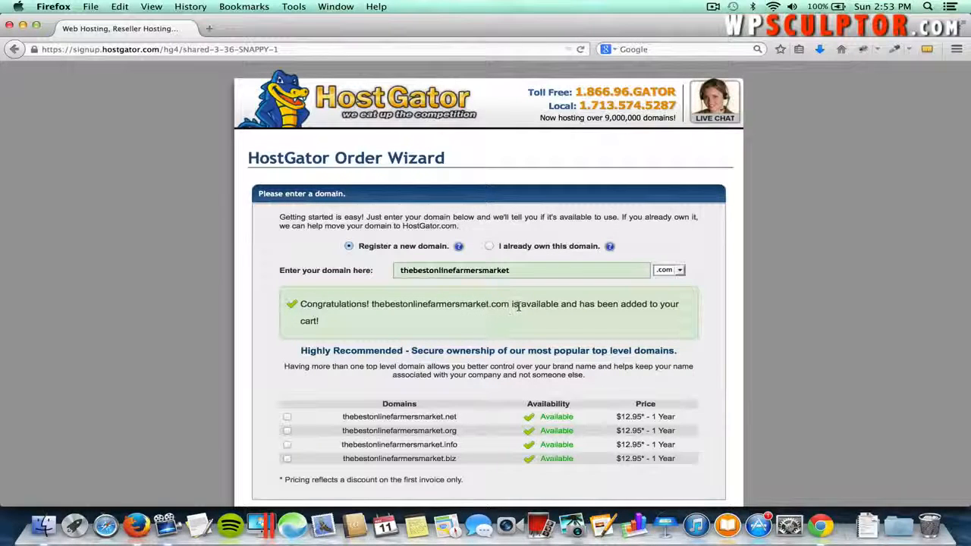
left_click(680, 272)
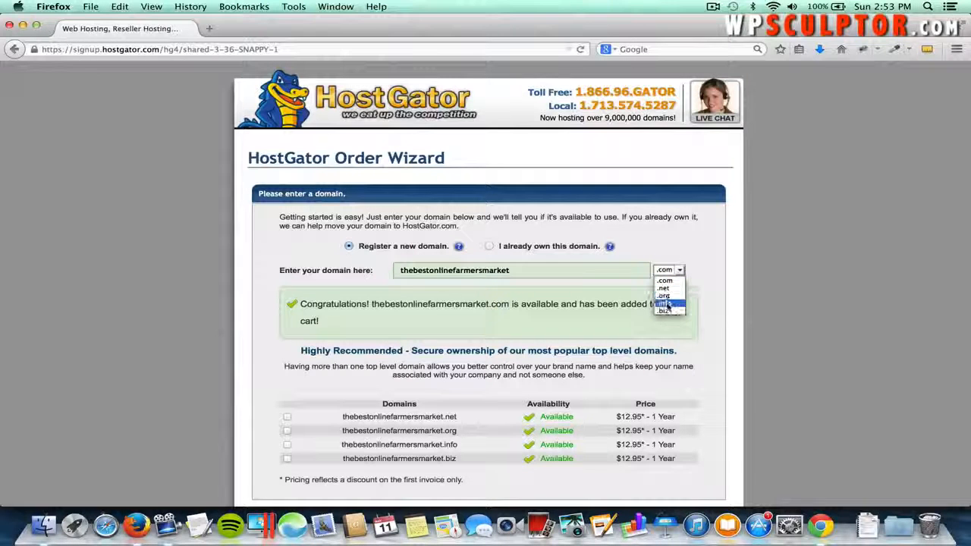
left_click(637, 255)
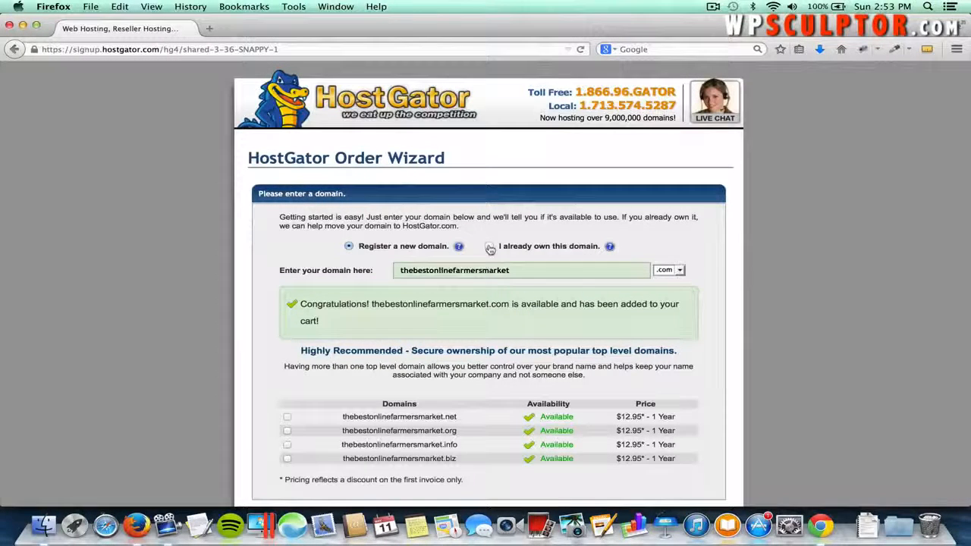
left_click(489, 246)
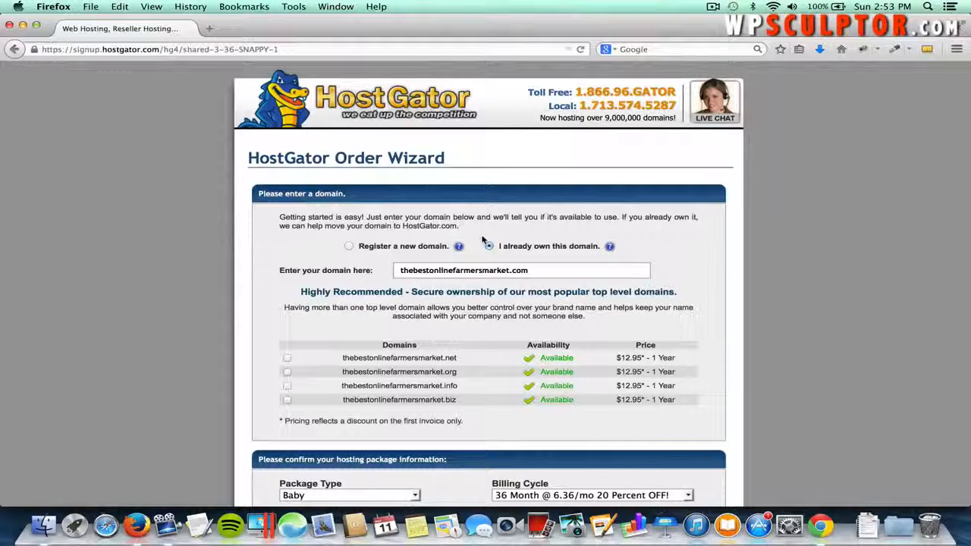
- Switch the domain option back to registering a new domain
left_click(348, 245)
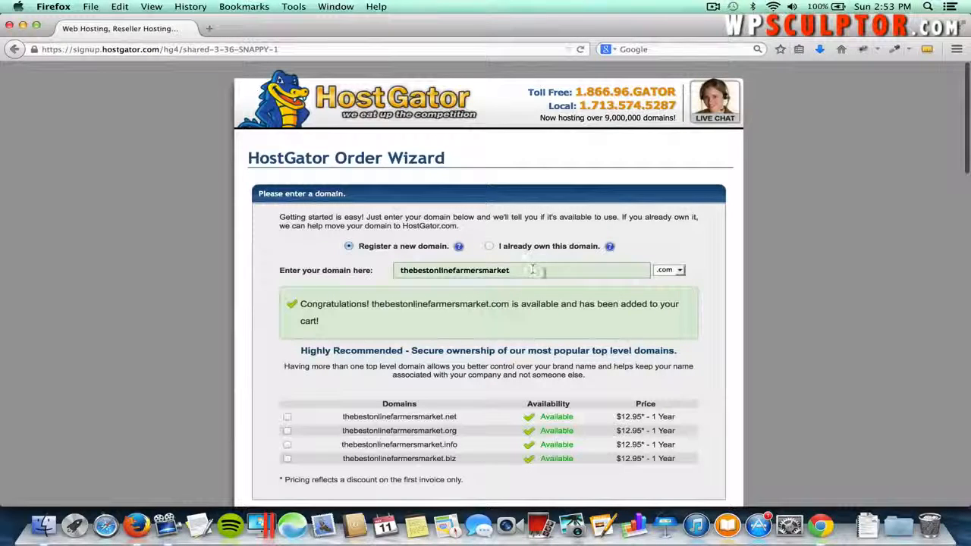
scroll(494, 379, "down", 2)
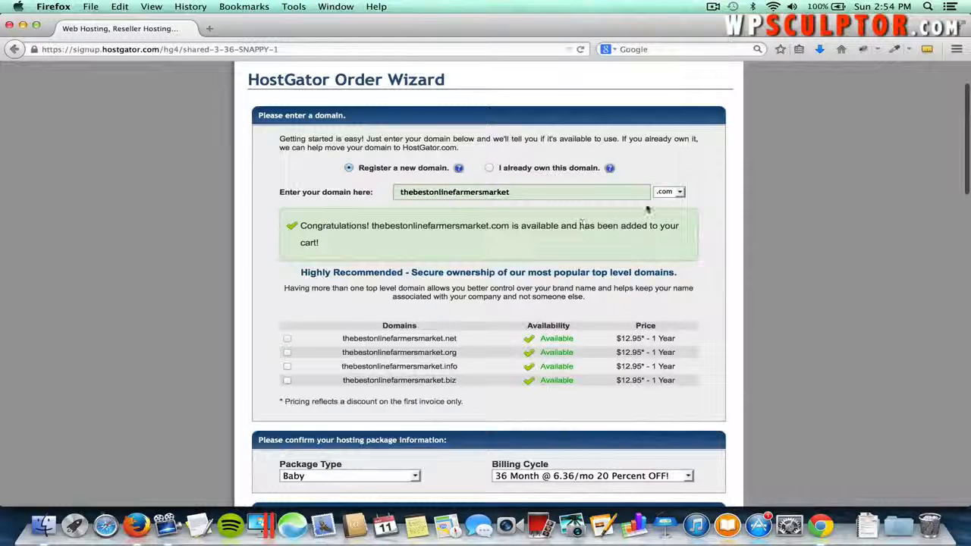
scroll(510, 354, "down", 5)
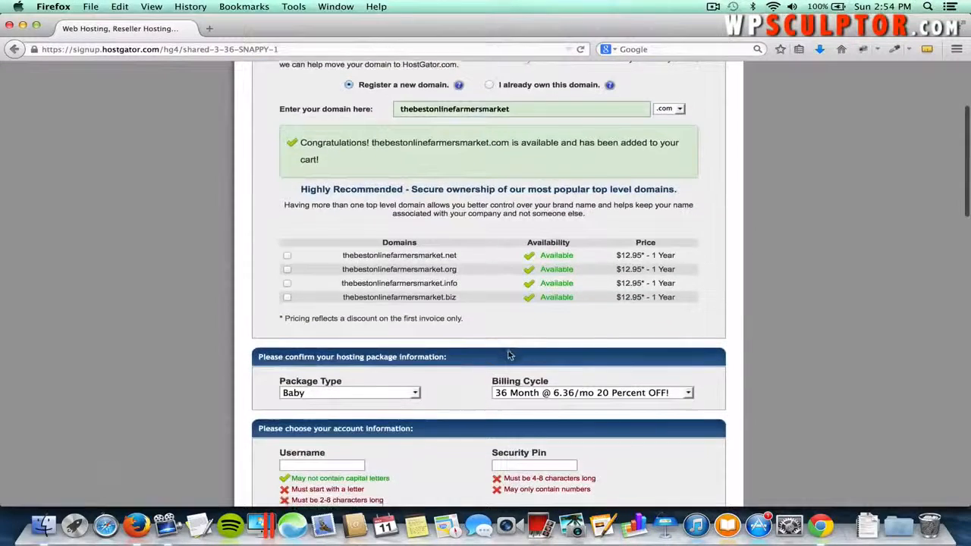
scroll(509, 355, "down", 1)
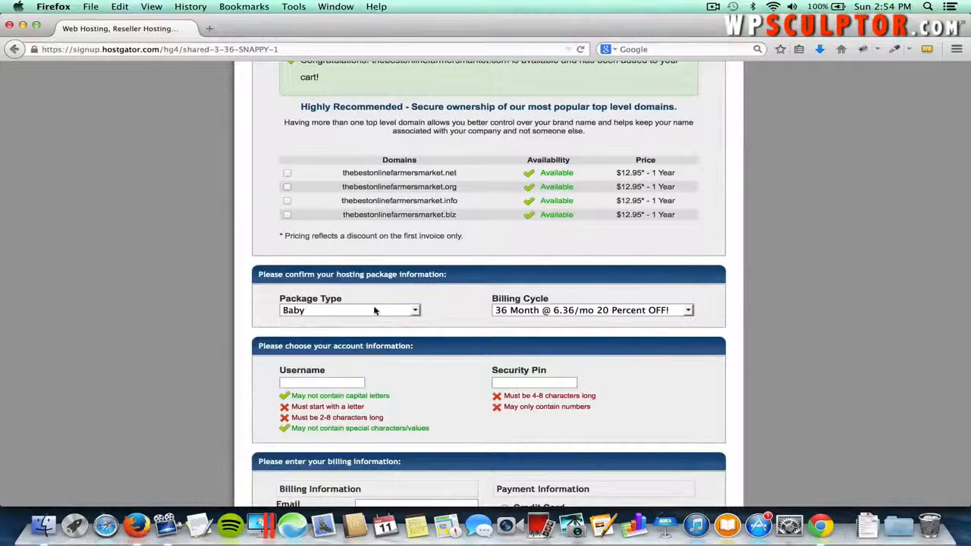
- Keep the Baby package and set the billing cycle to 1 Month @ 7.96/mo
left_click(338, 311)
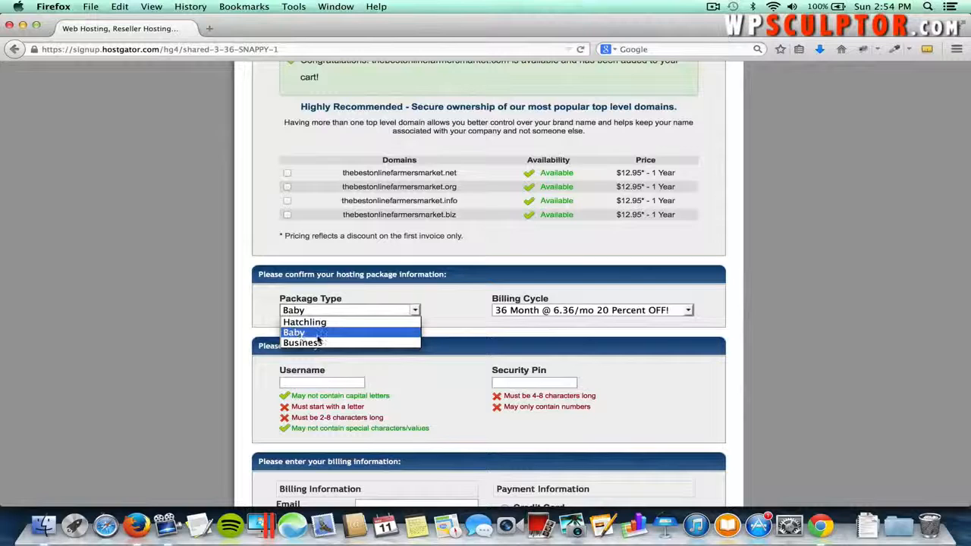
left_click(312, 334)
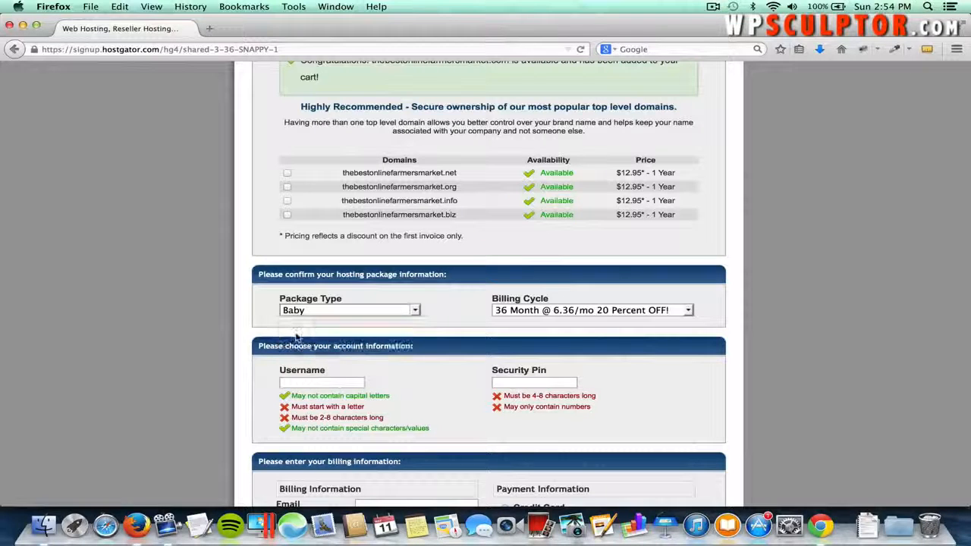
left_click(543, 311)
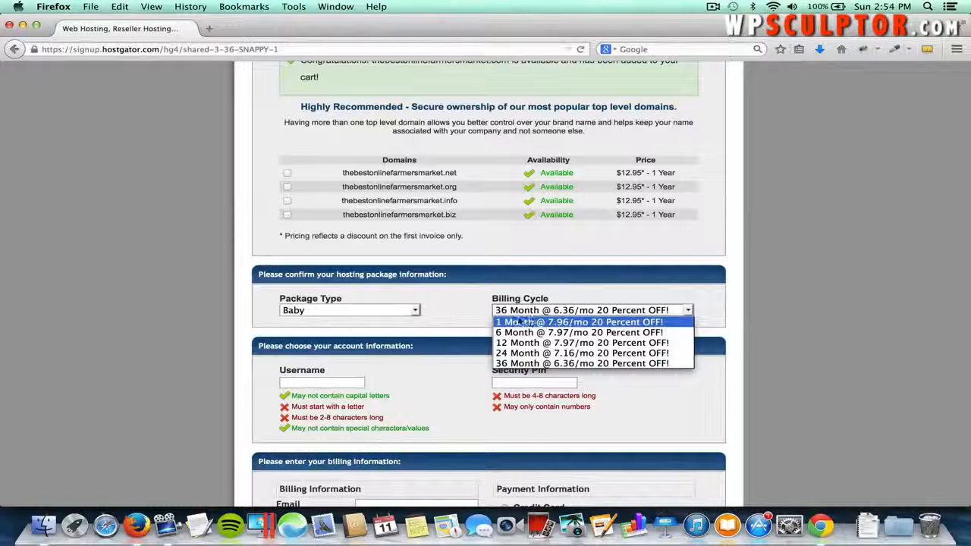
left_click(515, 323)
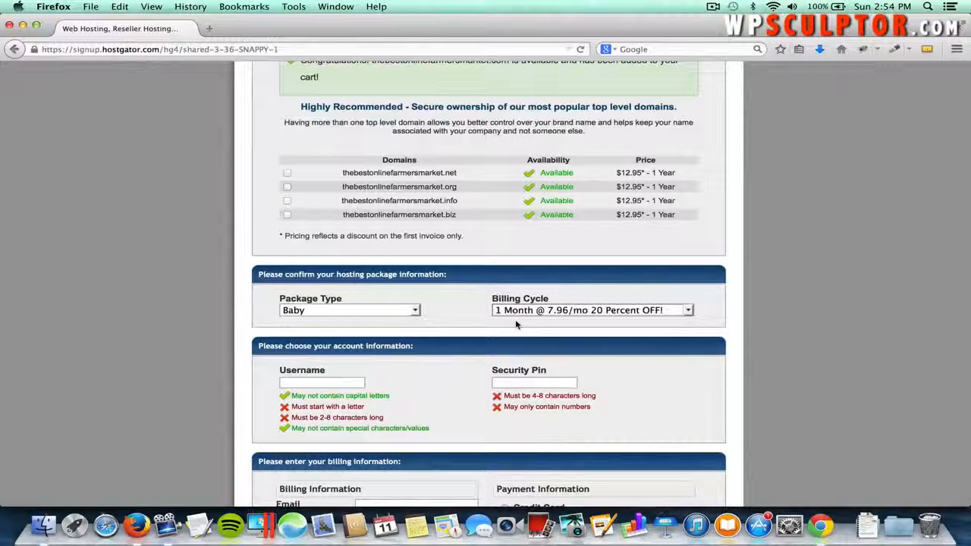
left_click(509, 312)
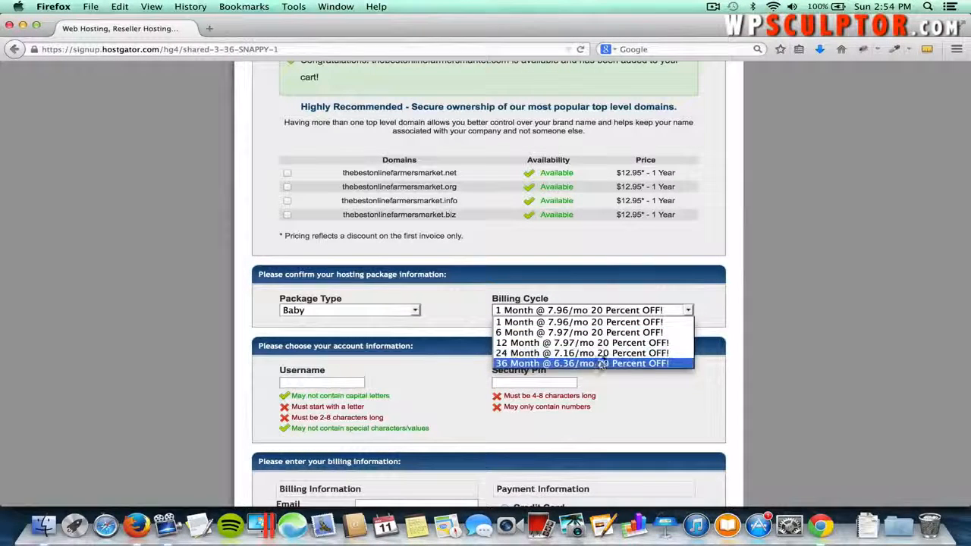
left_click(530, 323)
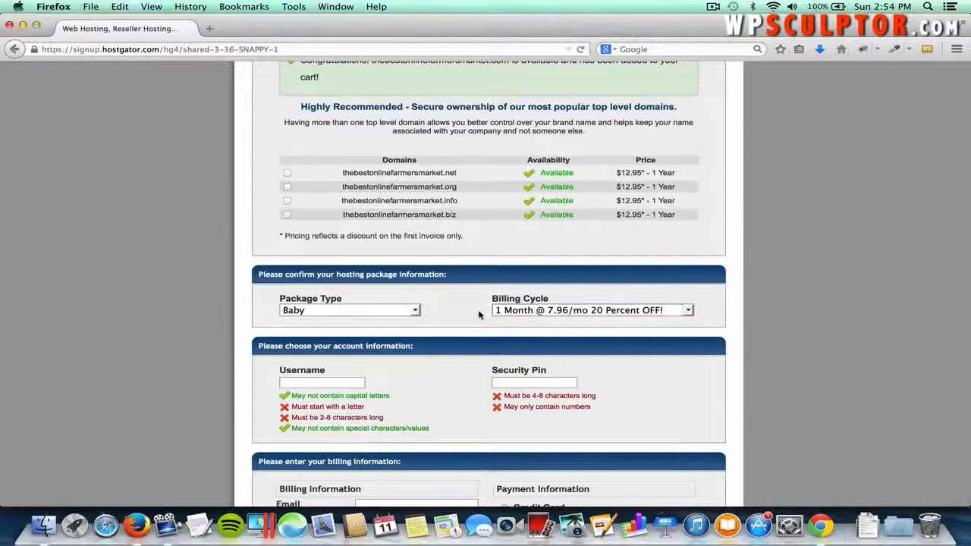
- Enter the account username in the Username field
scroll(427, 371, "down", 2)
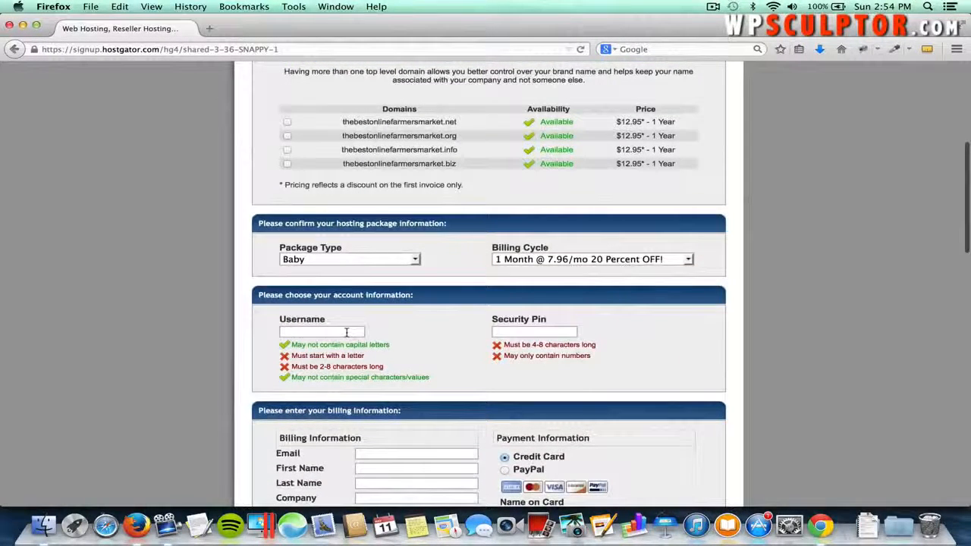
left_click(346, 332)
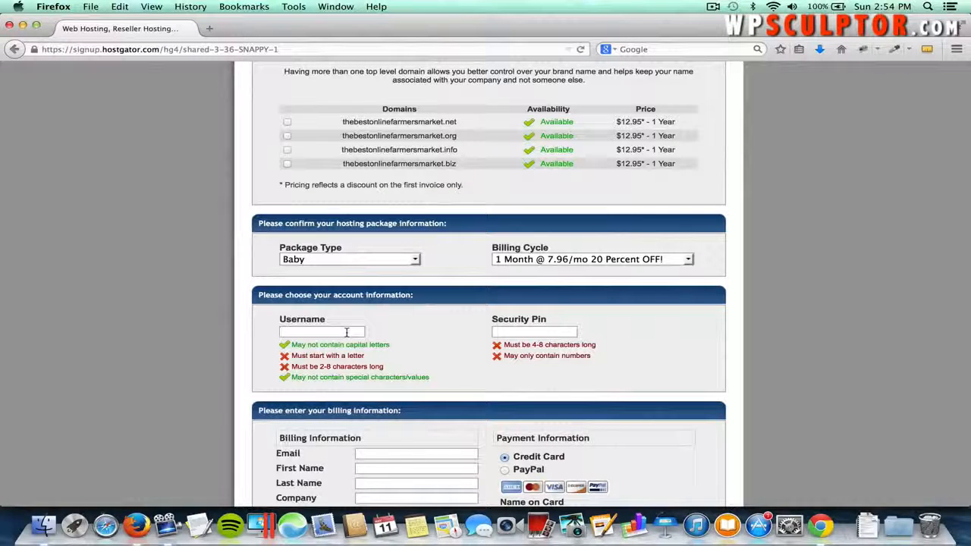
type("wpsculpt")
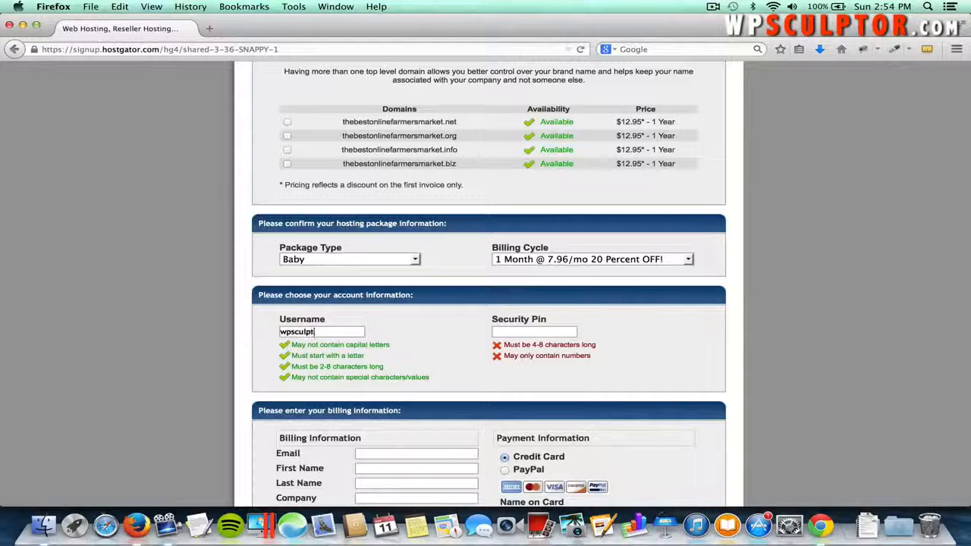
- Enter a four-digit security PIN and scroll down past billing to the Hosting Addons section
left_click(523, 330)
type("1234")
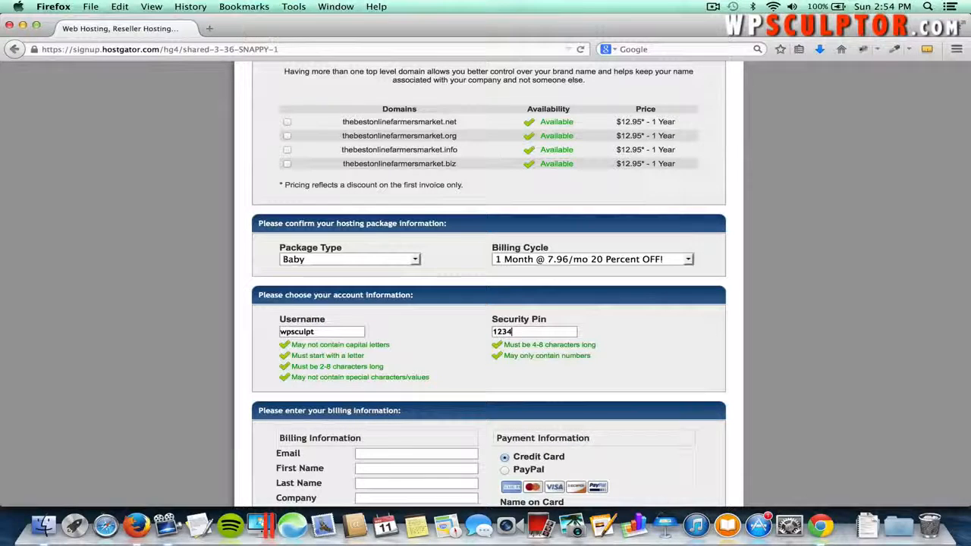
scroll(485, 370, "down", 5)
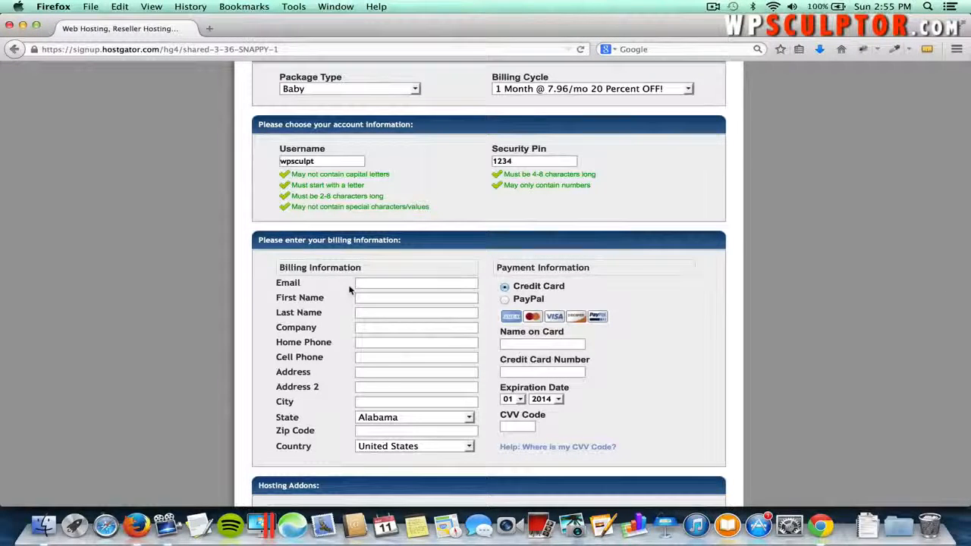
scroll(350, 289, "down", 1)
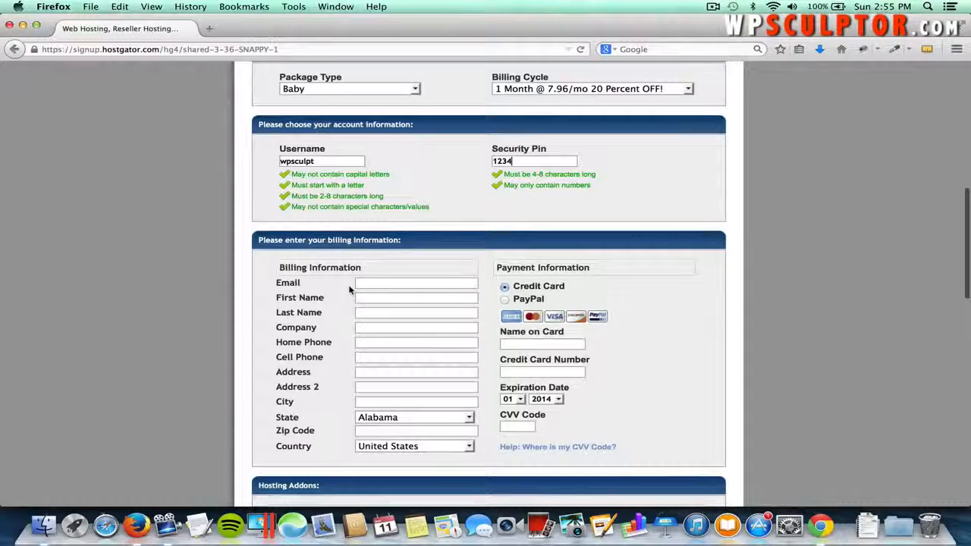
scroll(350, 289, "down", 5)
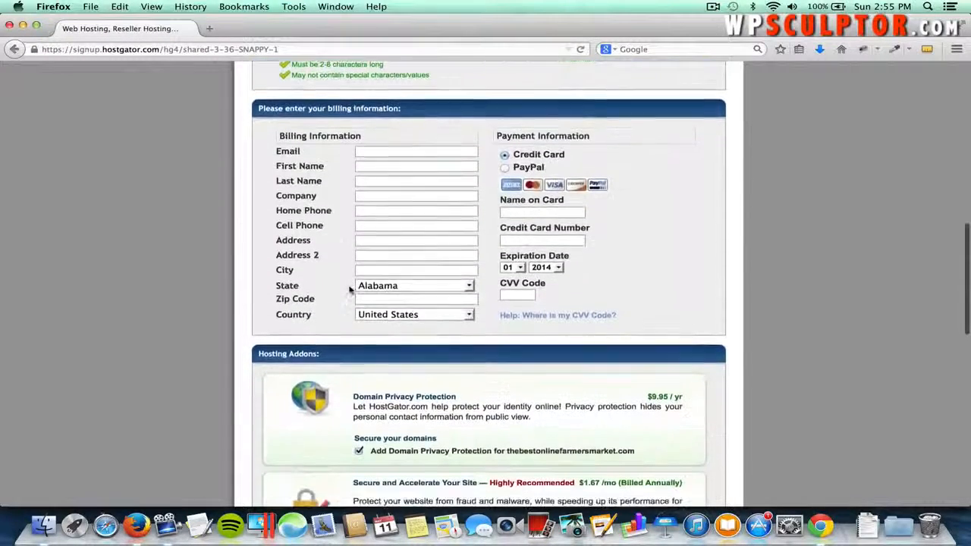
scroll(349, 289, "down", 3)
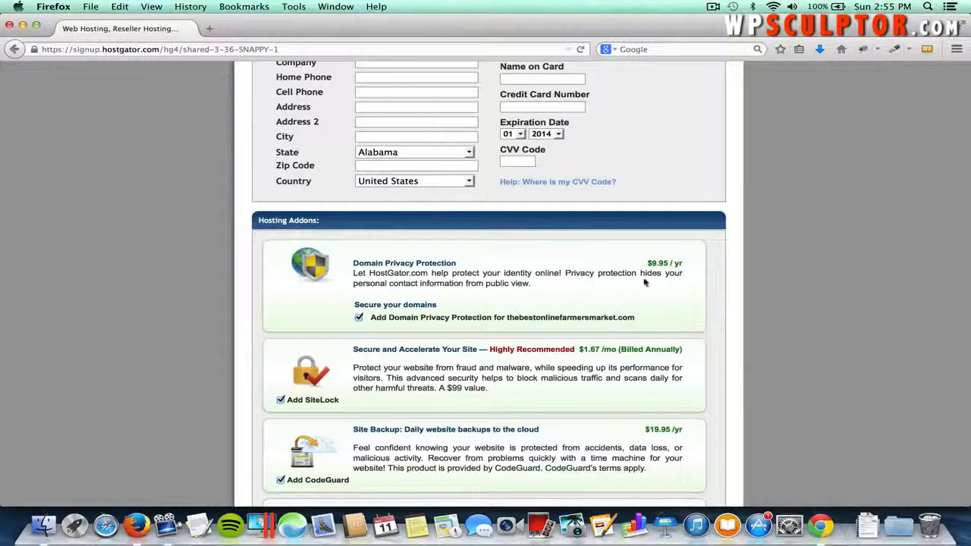
scroll(667, 301, "down", 2)
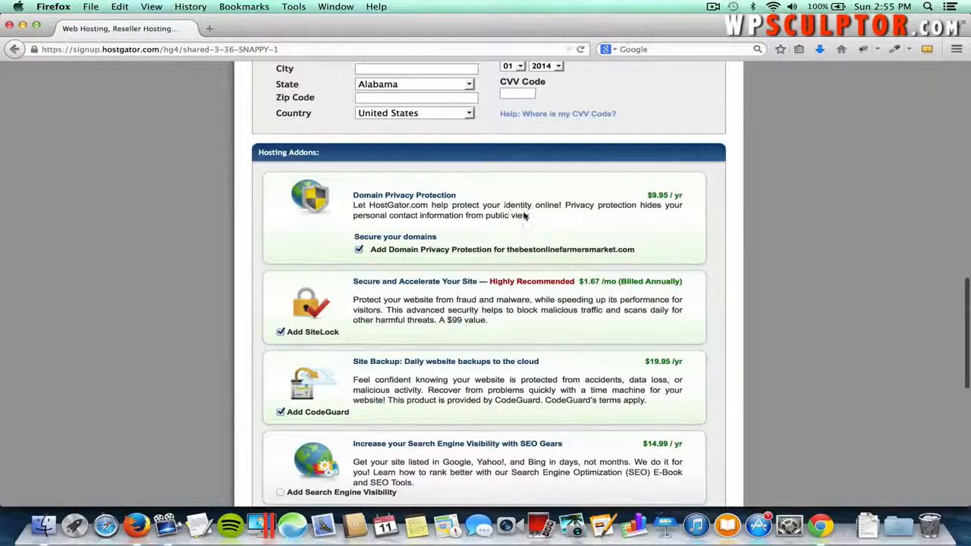
- Untick Domain Privacy Protection, SiteLock and CodeGuard, then scroll down to the coupon code box
left_click(358, 250)
left_click(281, 332)
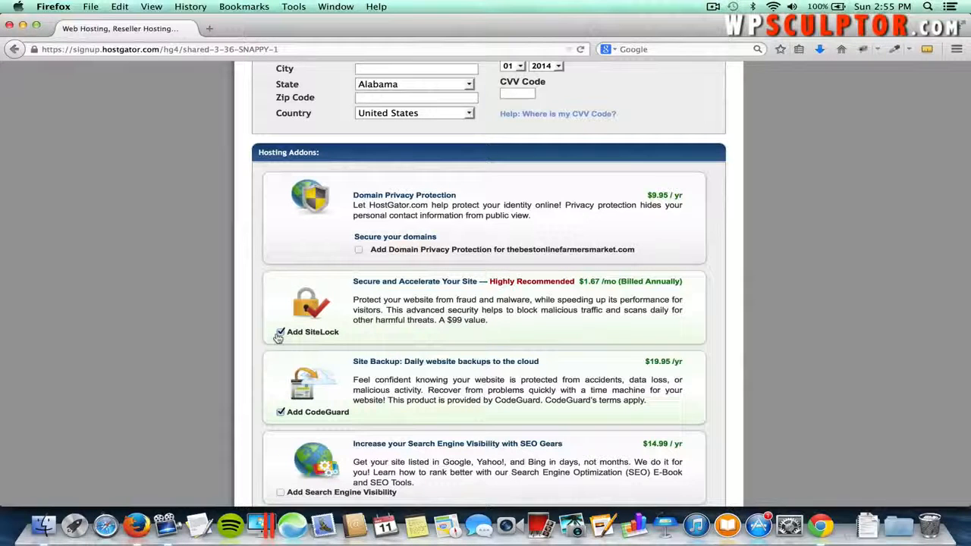
left_click(280, 412)
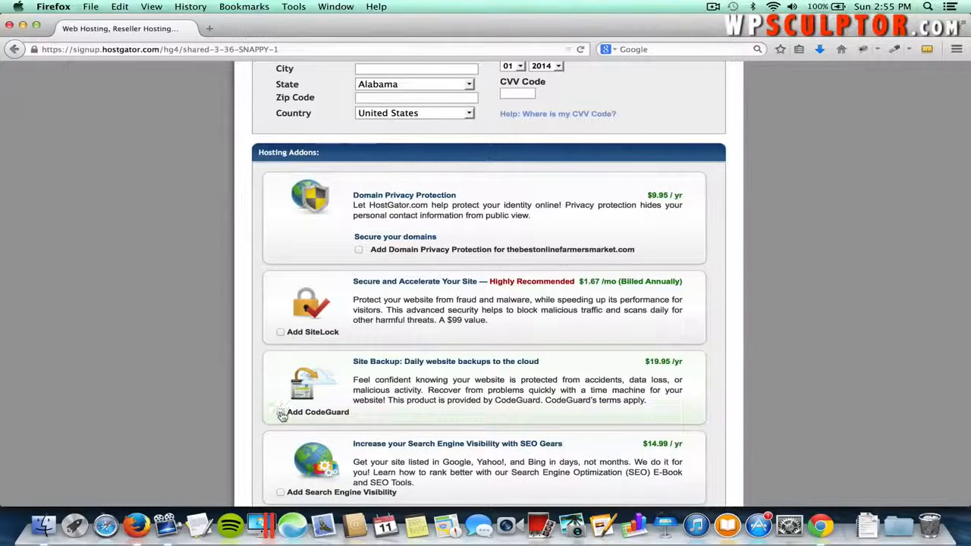
scroll(453, 385, "down", 3)
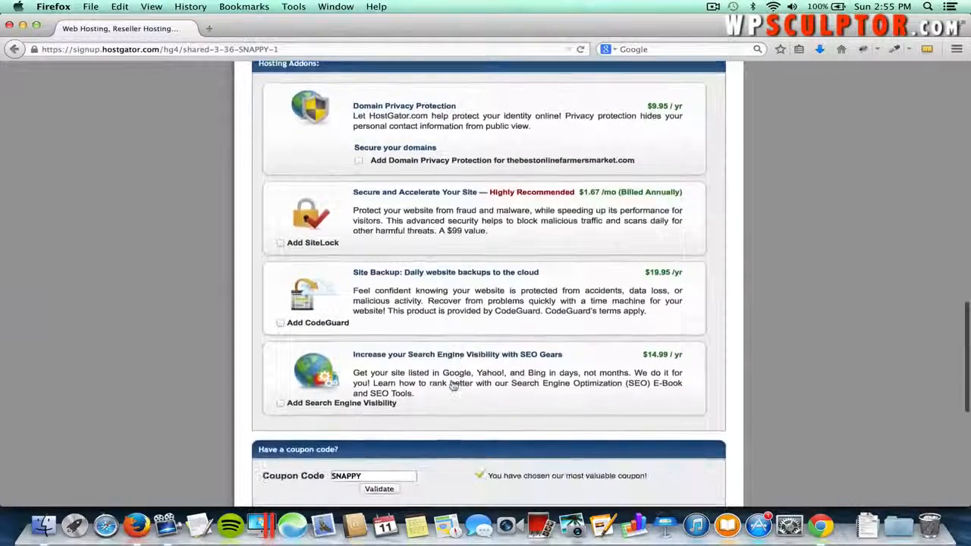
scroll(452, 385, "down", 5)
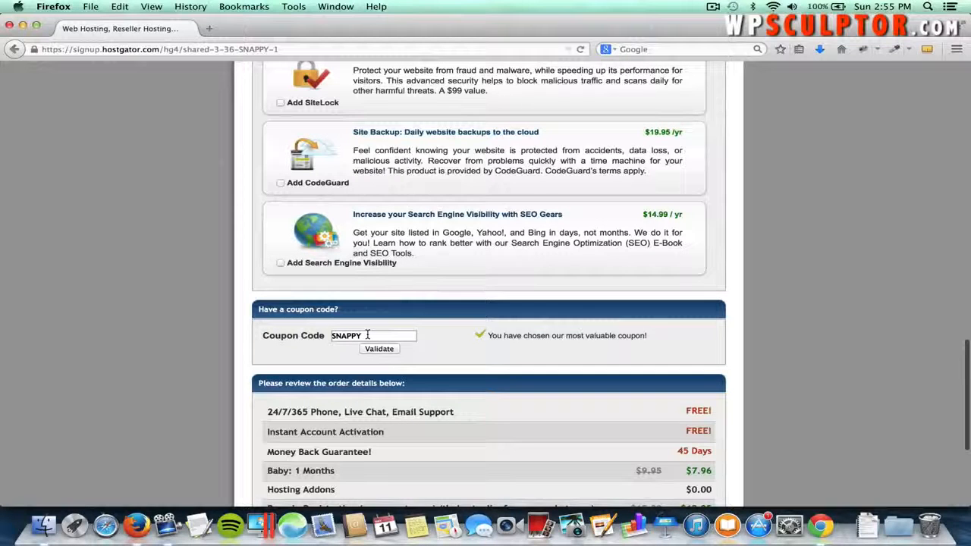
- Replace the SNAPPY coupon with wpsculptor1cent and validate it
left_click(366, 336)
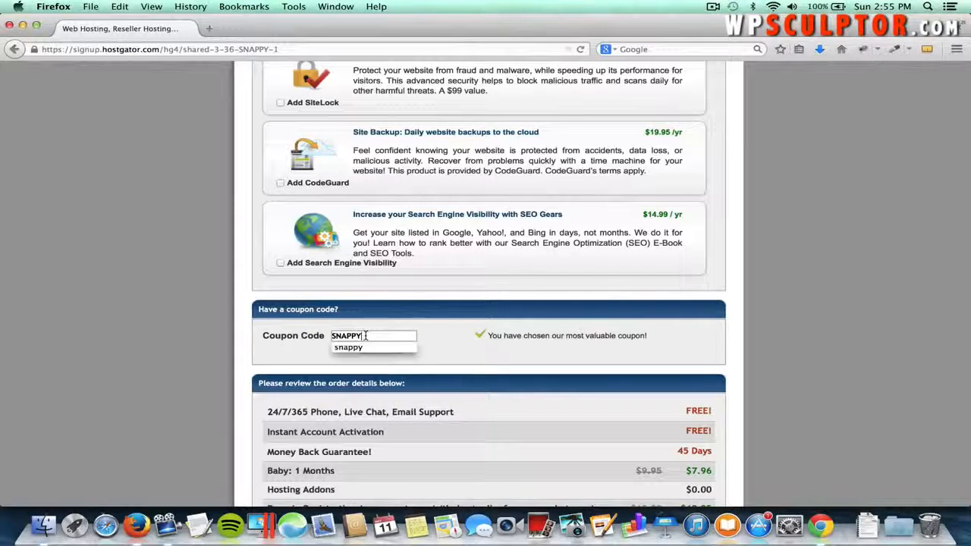
left_click(366, 335)
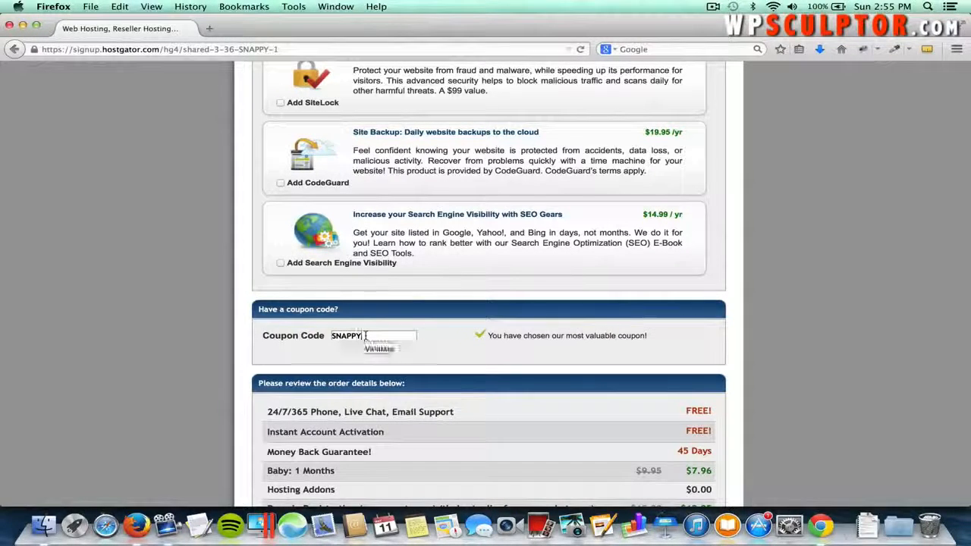
left_click(366, 336)
left_click_drag(365, 335, 331, 333)
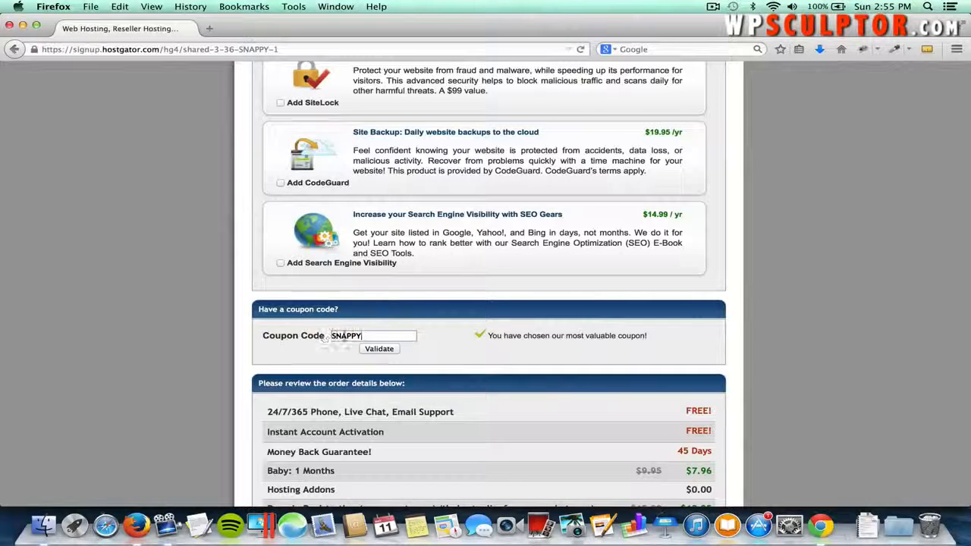
left_click(372, 334)
key("BackSpace")
key("BackSpace")
key("BackSpace")
key("BackSpace")
key("BackSpace")
key("BackSpace")
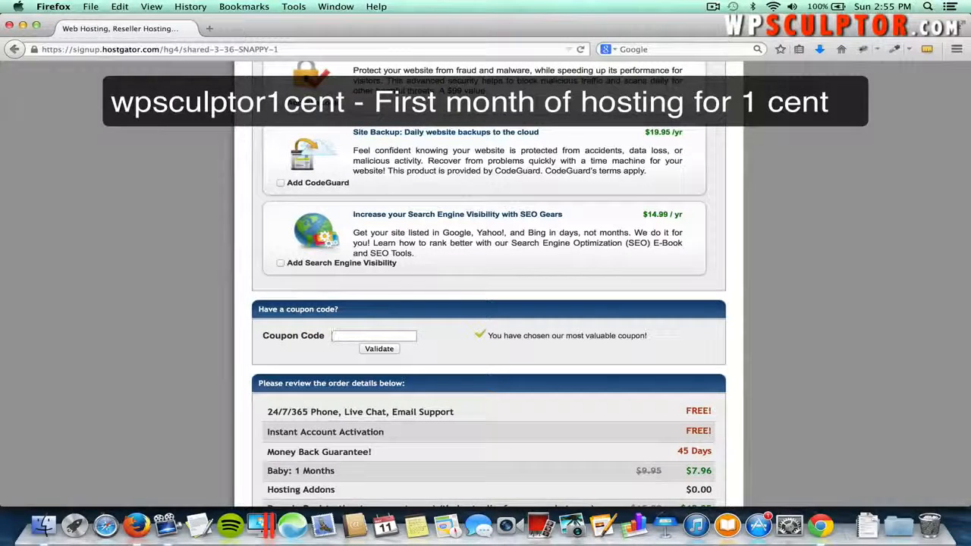
type("wpsculptor1cent")
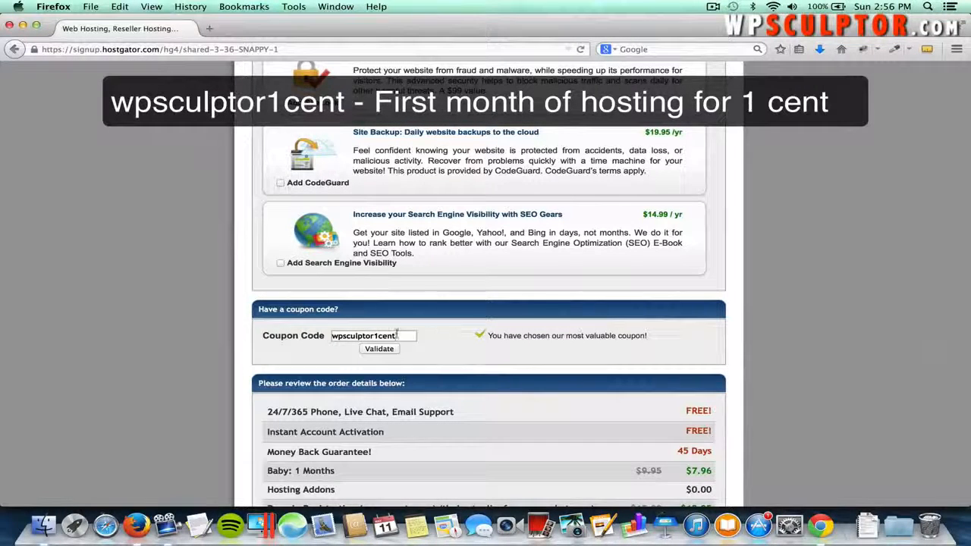
left_click(379, 349)
- Try the wpsculptor25 coupon for comparison, then re-apply wpsculptor1cent
double_click(402, 335)
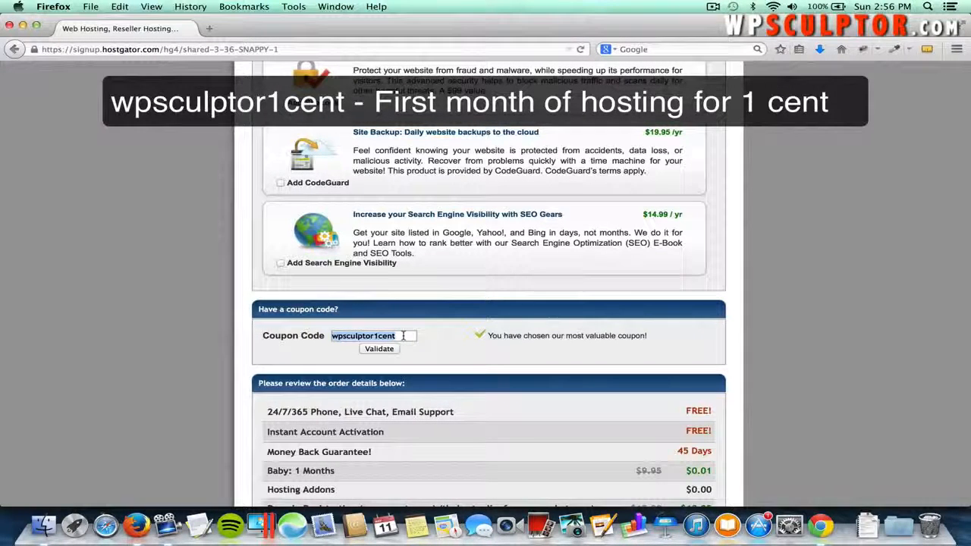
type("wps")
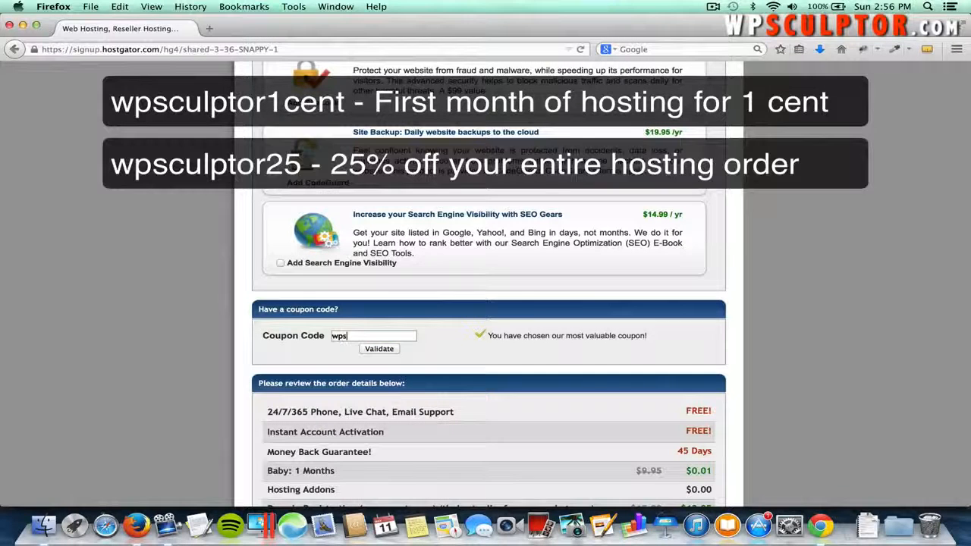
type("culptor25")
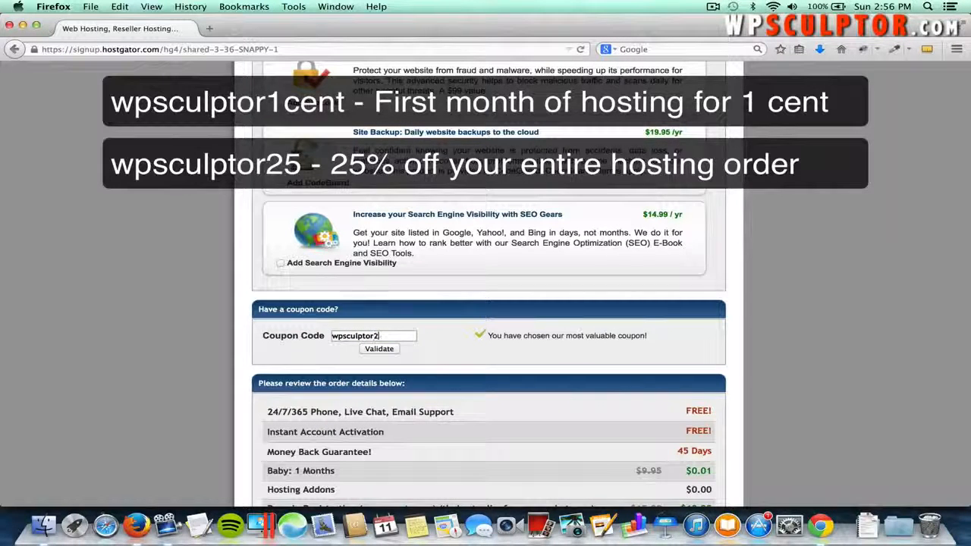
left_click(370, 349)
double_click(385, 335)
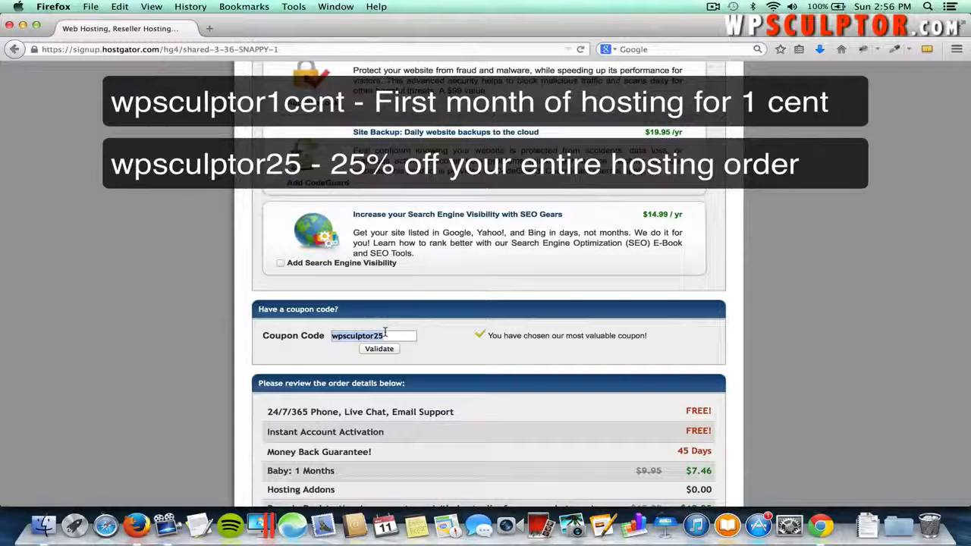
type("wpsculptor")
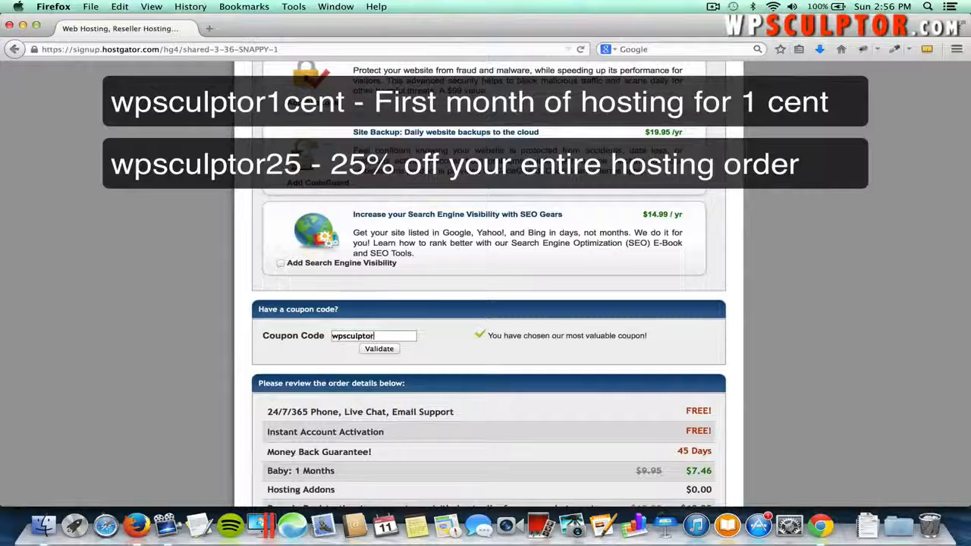
type("1cent")
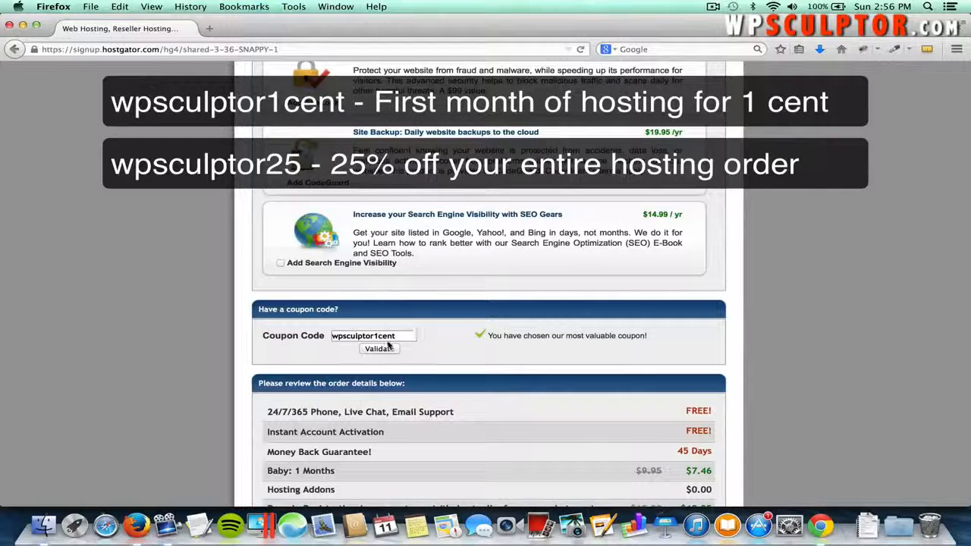
left_click(379, 349)
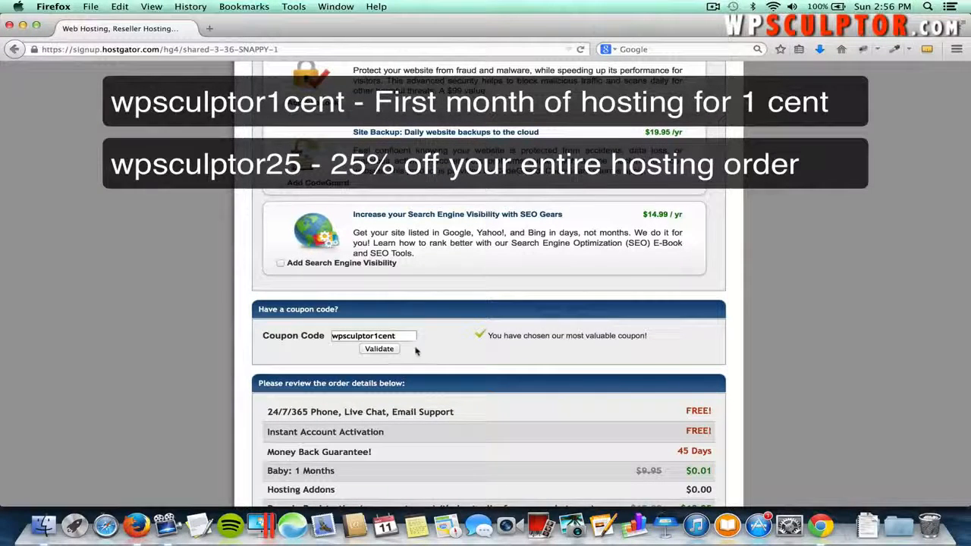
- Agree to the terms and conditions and submit the $12.96 order with Create Account
scroll(418, 353, "down", 1)
scroll(418, 352, "down", 5)
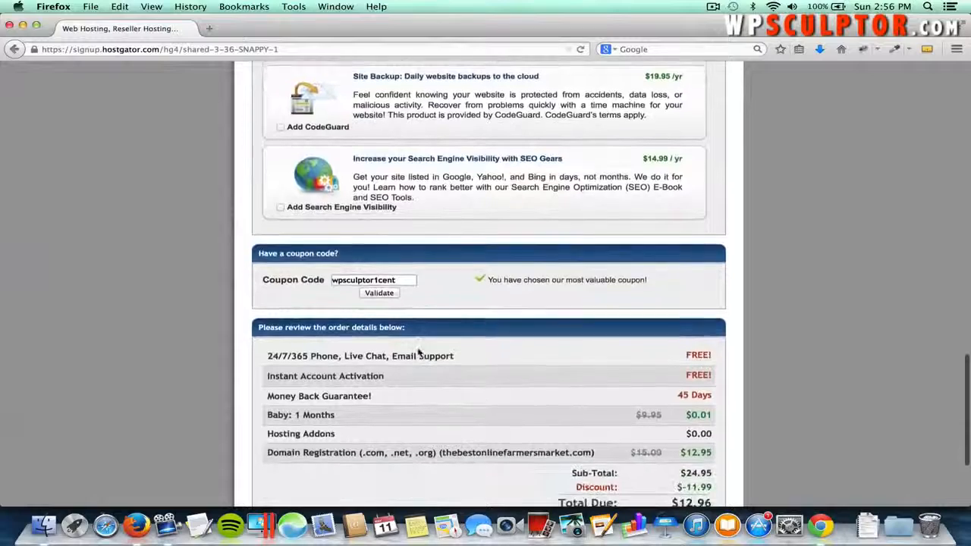
scroll(418, 352, "down", 2)
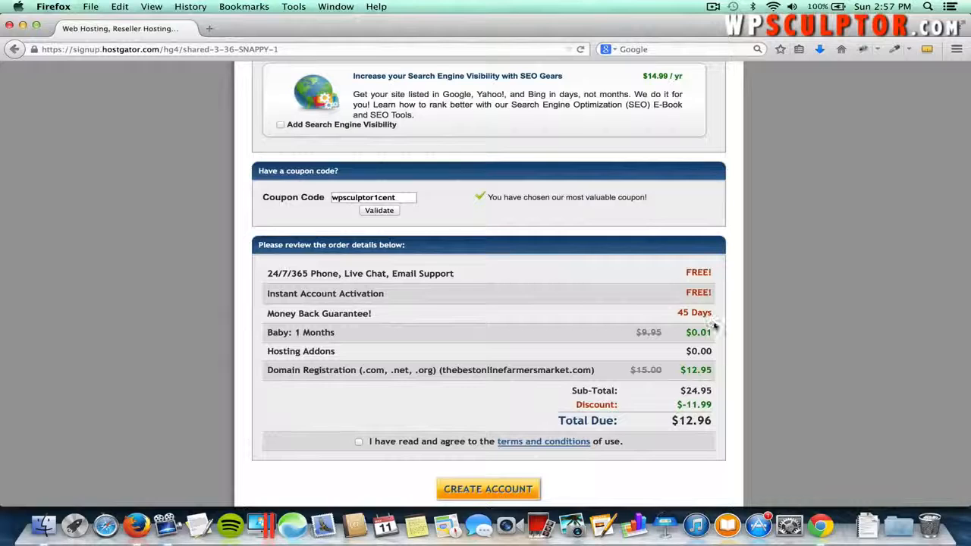
scroll(714, 324, "down", 2)
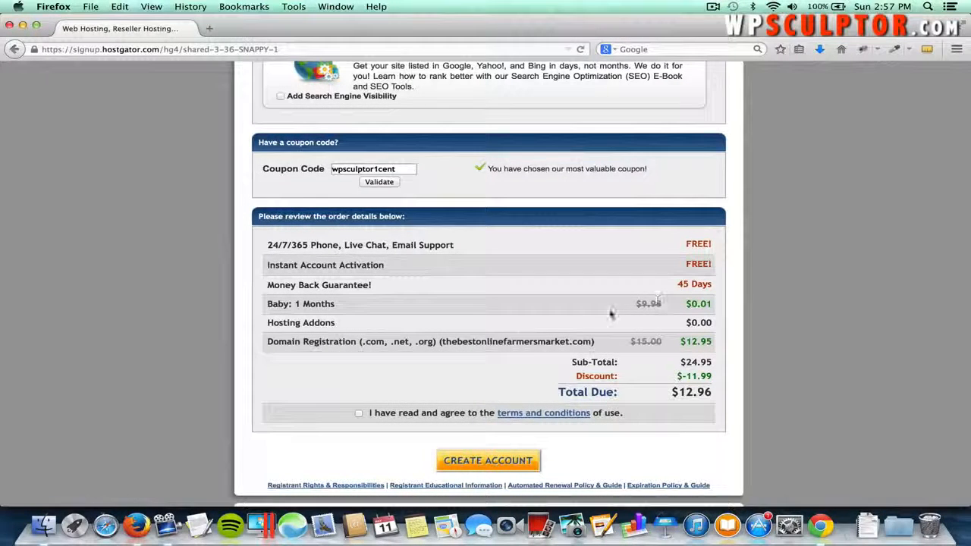
left_click(358, 413)
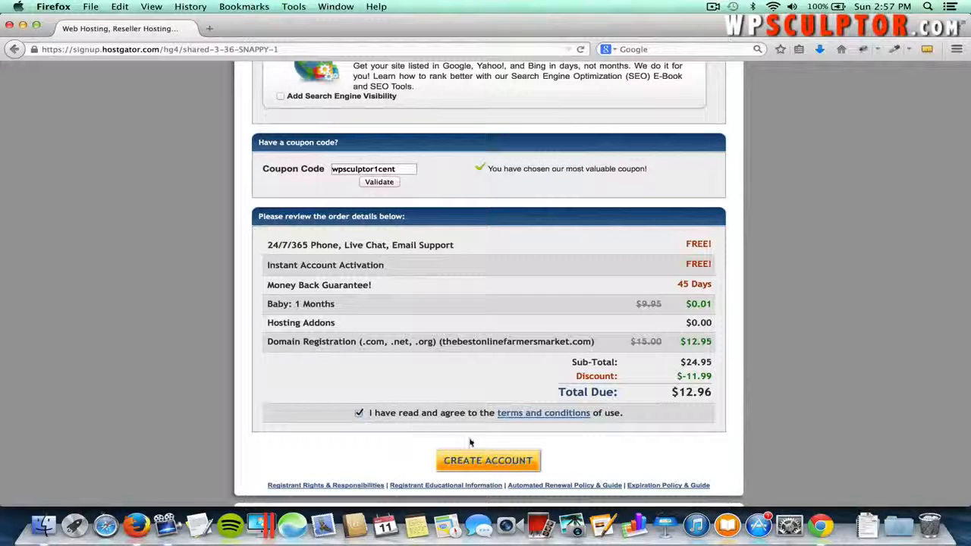
left_click(491, 460)
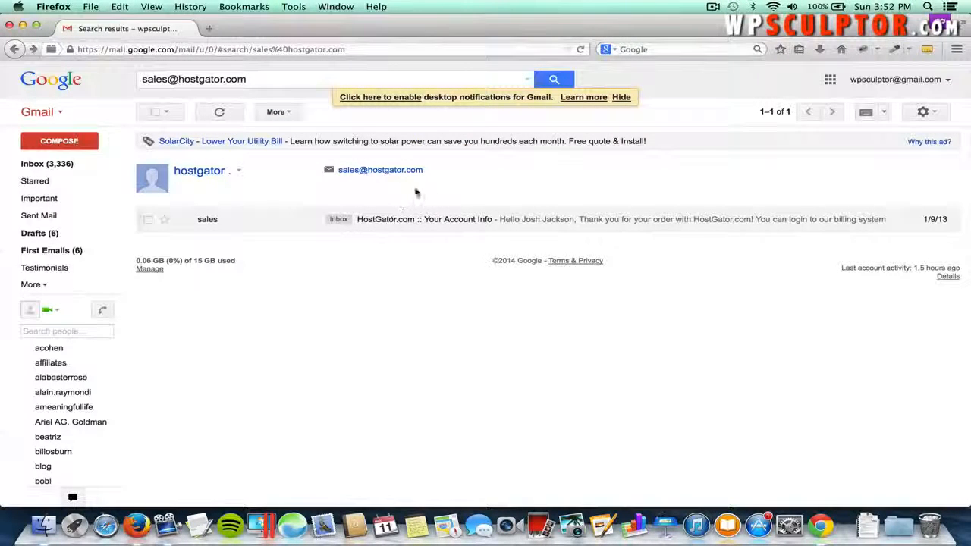
- Open the 'HostGator.com :: Your Account Info' email and follow its control panel link to cPanel login
left_click(403, 222)
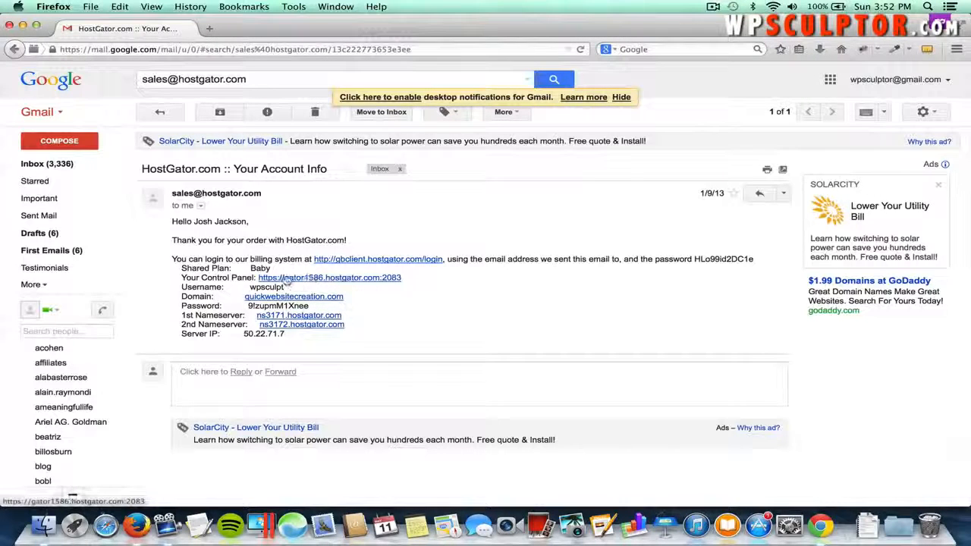
left_click(336, 279)
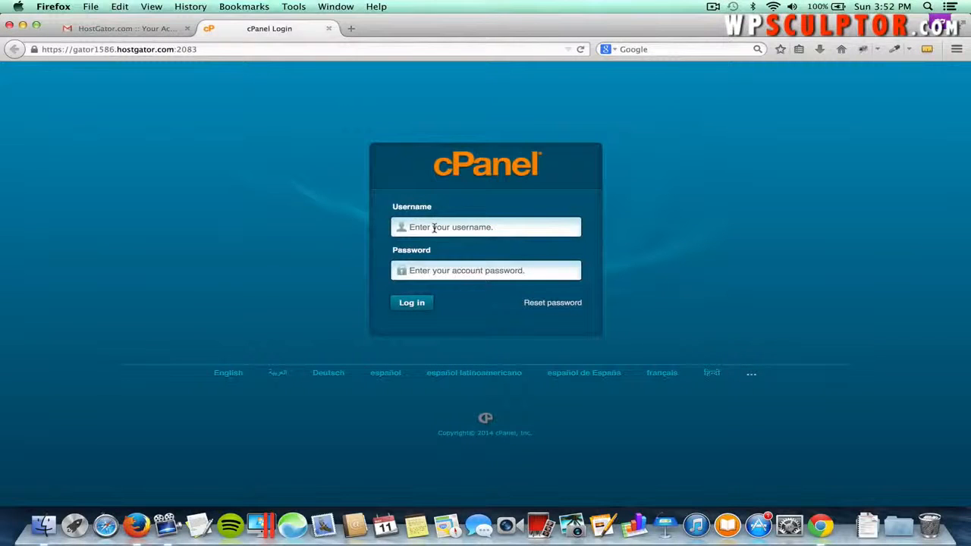
- Log in to cPanel with the account username and the password copied from the account-info email
type("w")
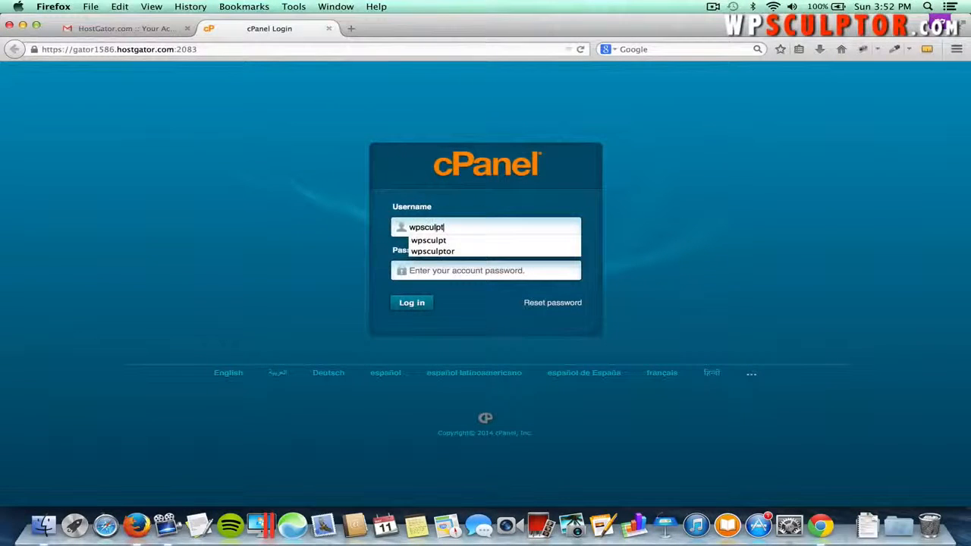
type("psculpt")
left_click(455, 240)
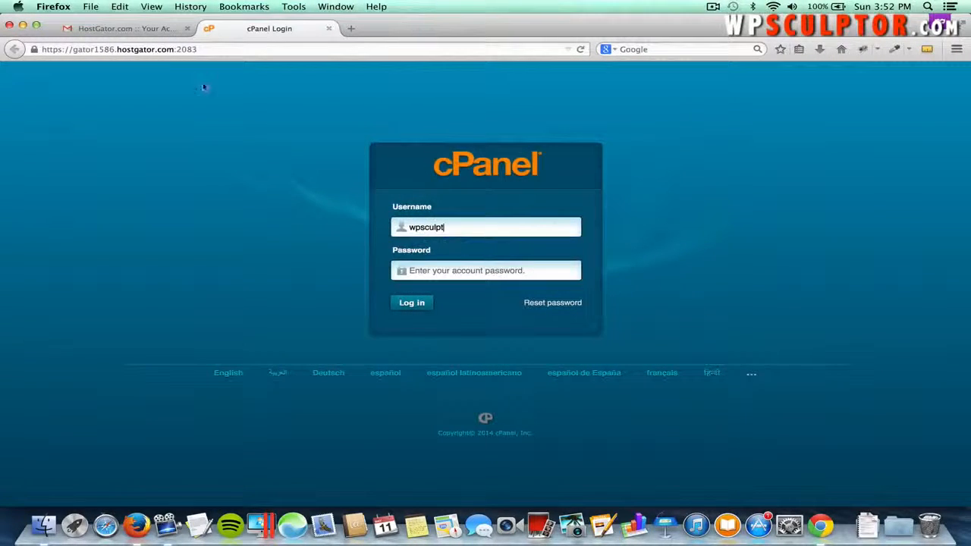
left_click(141, 31)
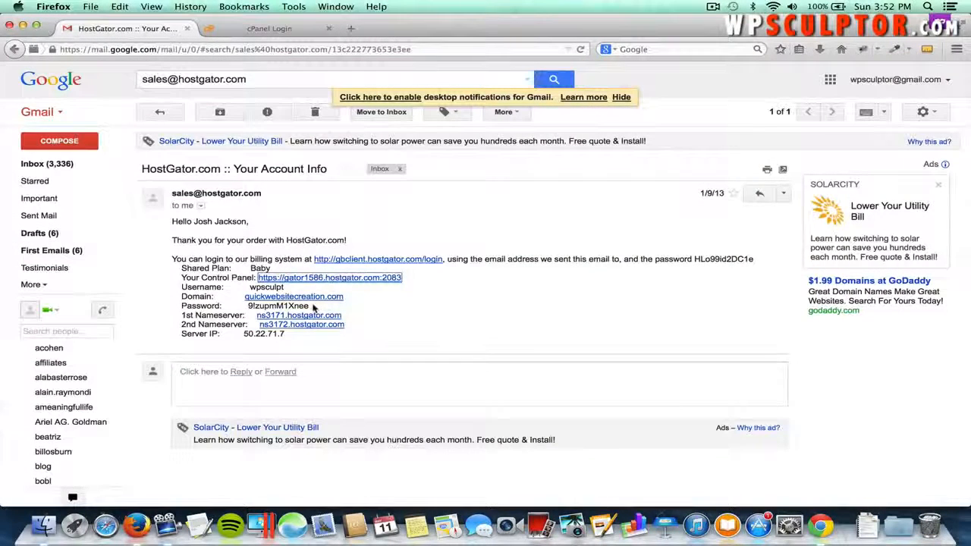
left_click_drag(312, 306, 242, 303)
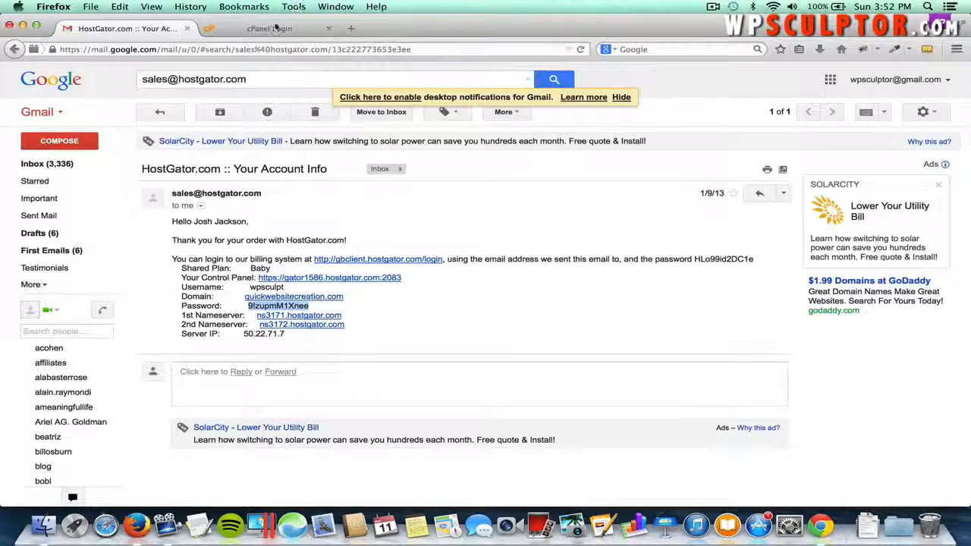
left_click(276, 28)
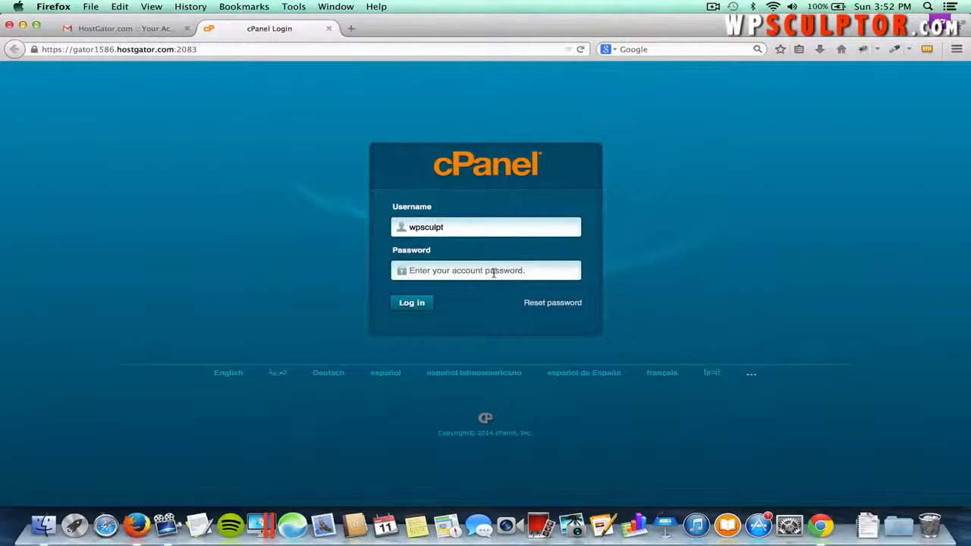
left_click(493, 273)
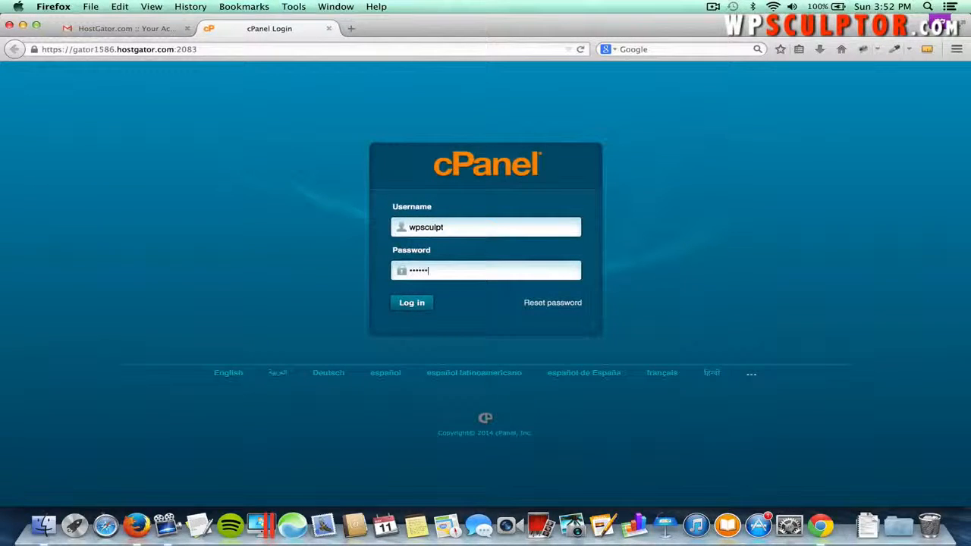
left_click(409, 304)
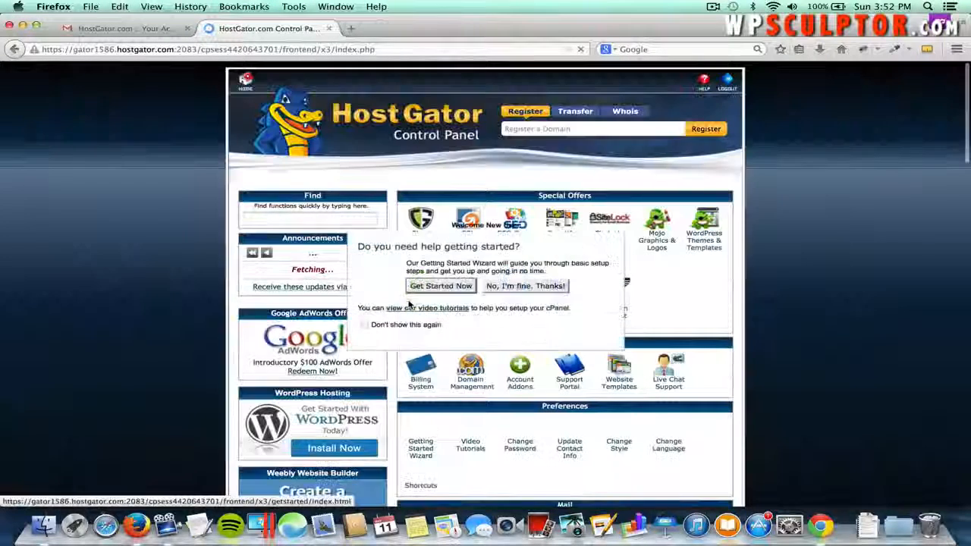
- Dismiss the welcome prompt, open QuickInstall from Software/Services and choose WordPress
left_click(355, 226)
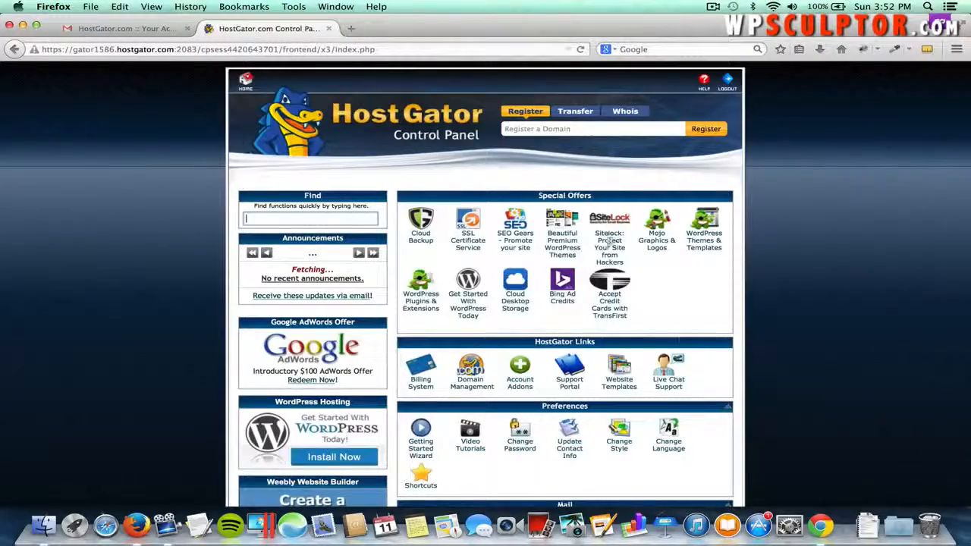
scroll(680, 339, "down", 10)
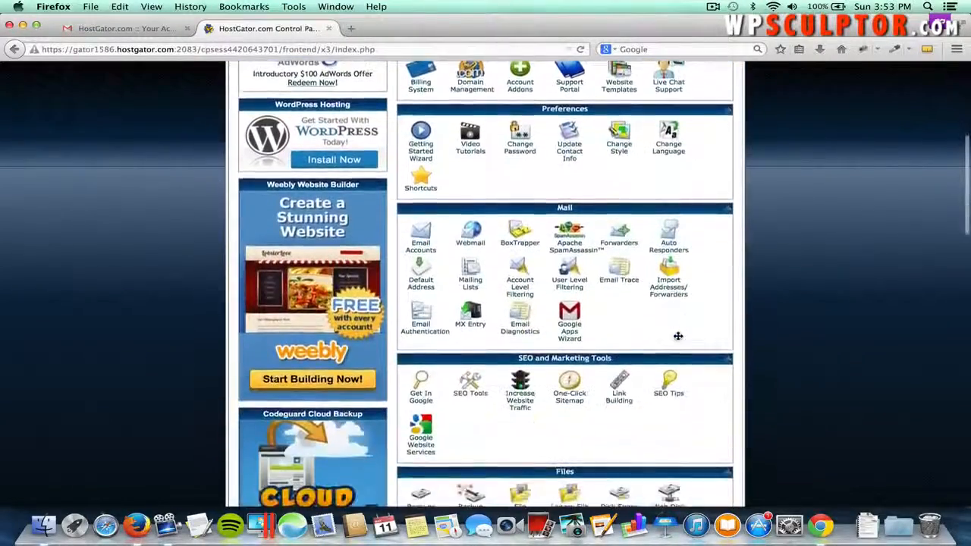
scroll(680, 339, "down", 10)
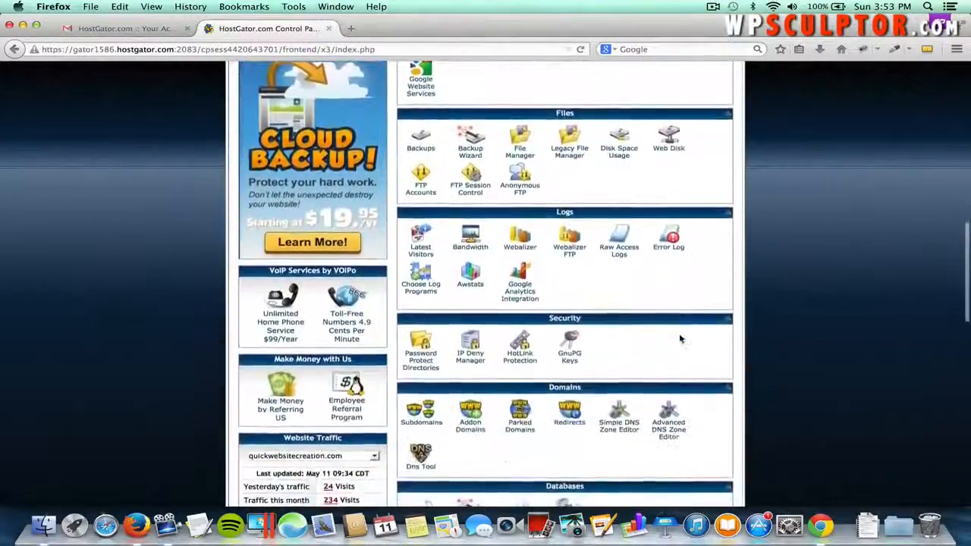
scroll(679, 339, "down", 4)
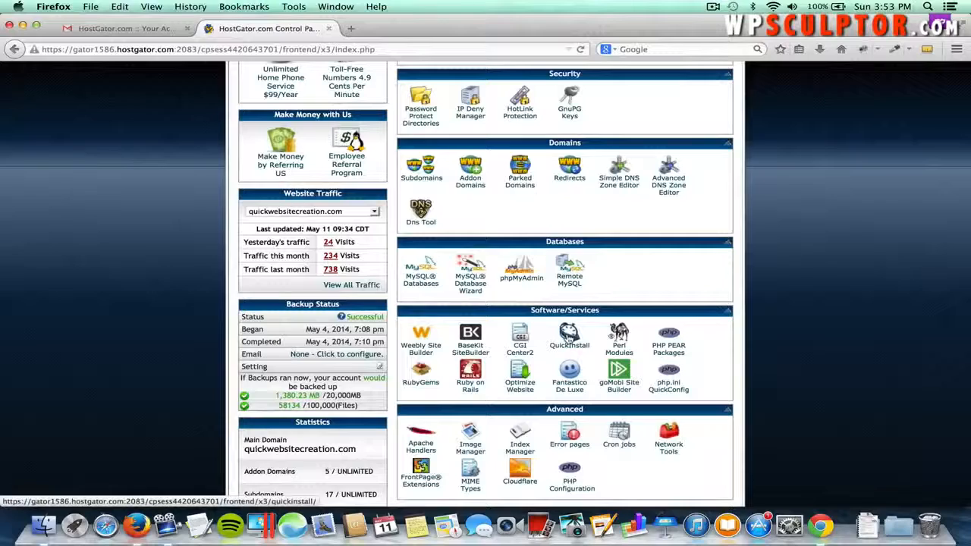
left_click(568, 339)
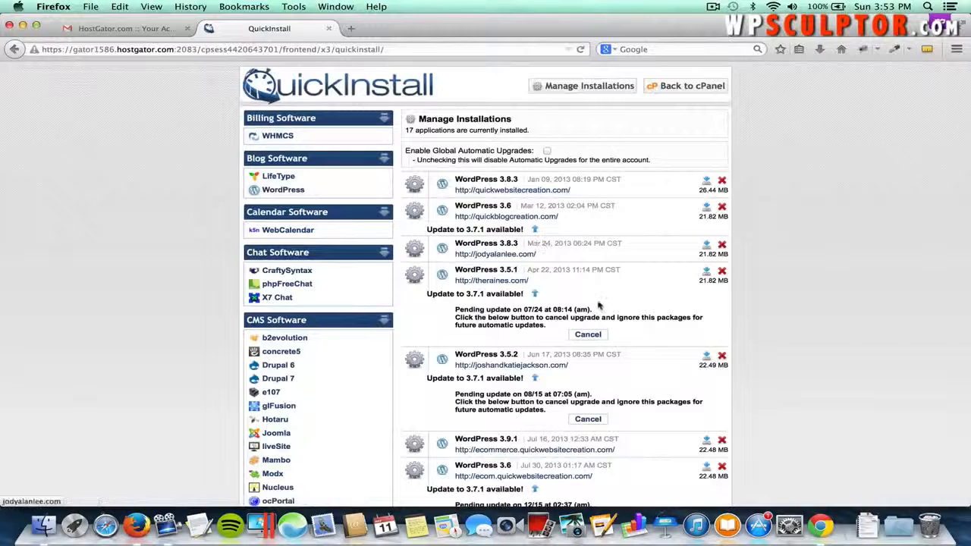
left_click(288, 191)
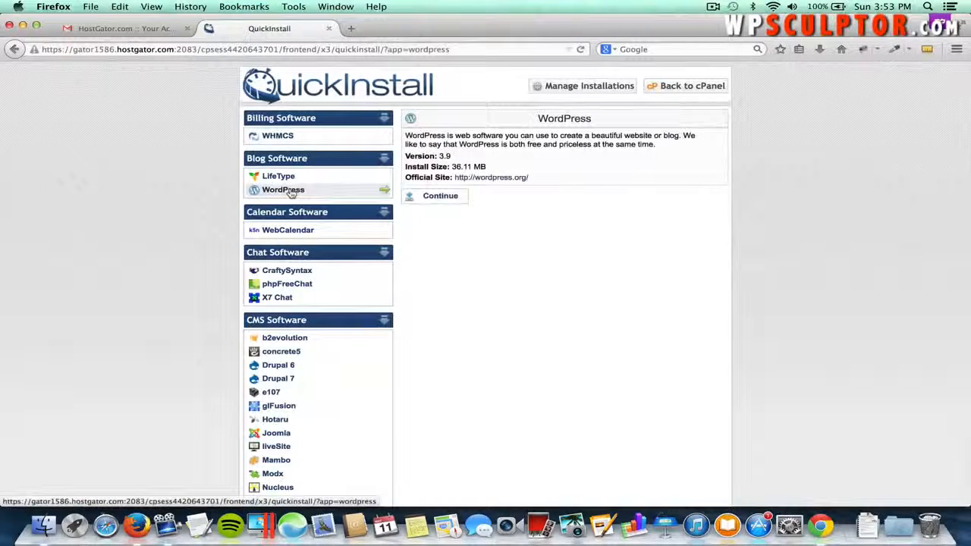
- Continue to the WordPress install form and pick the market.quickwebsitecreation.com domain
left_click(439, 196)
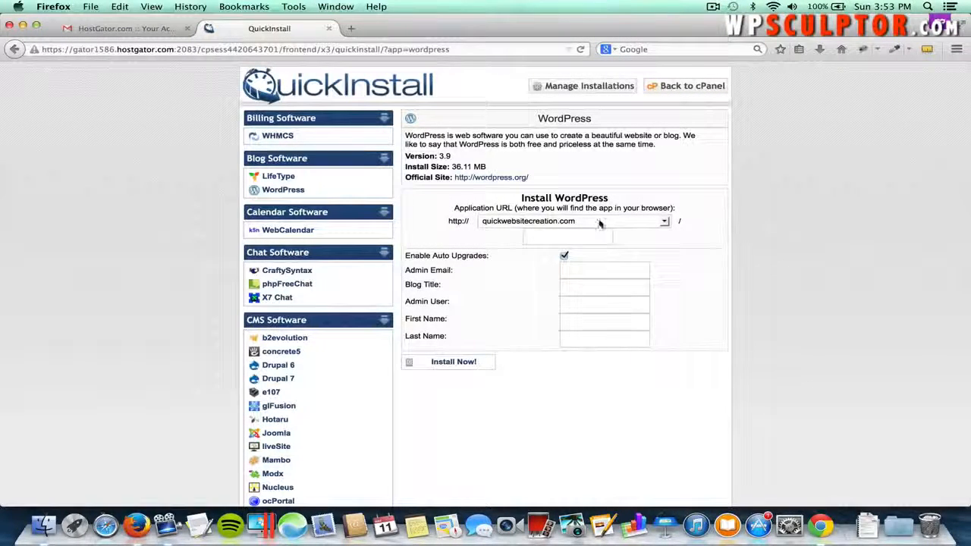
left_click(574, 221)
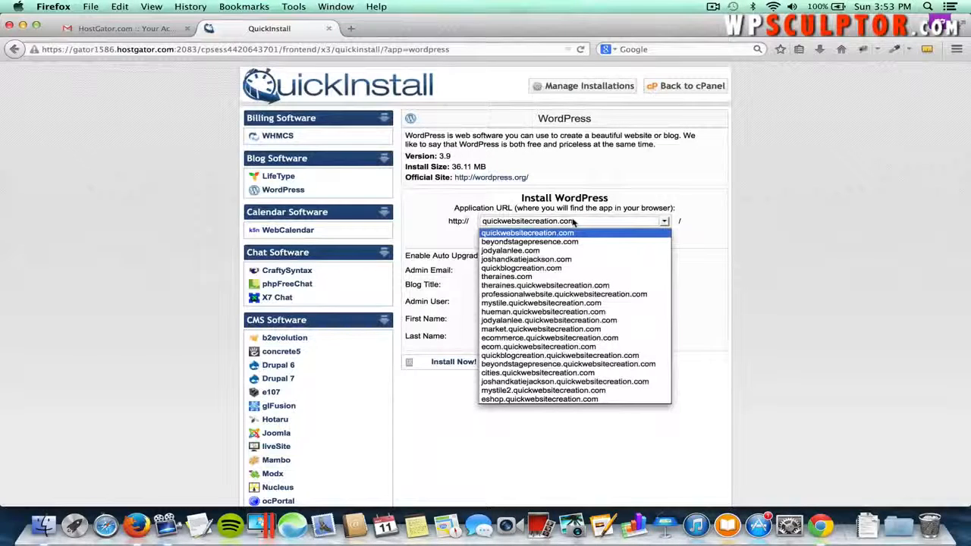
left_click(551, 329)
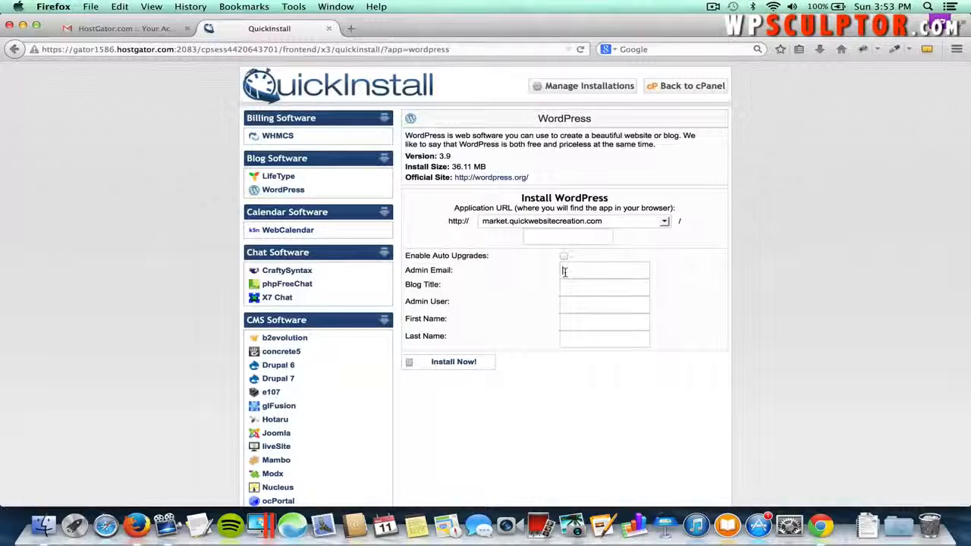
- Fill in admin e-mail, blog title 'Farmer's Market', admin username and names, then install
left_click(563, 271)
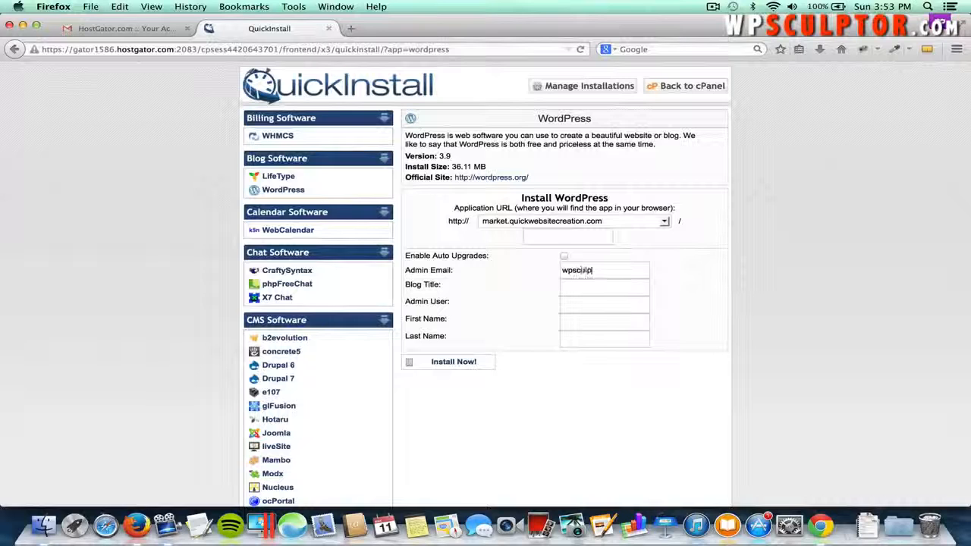
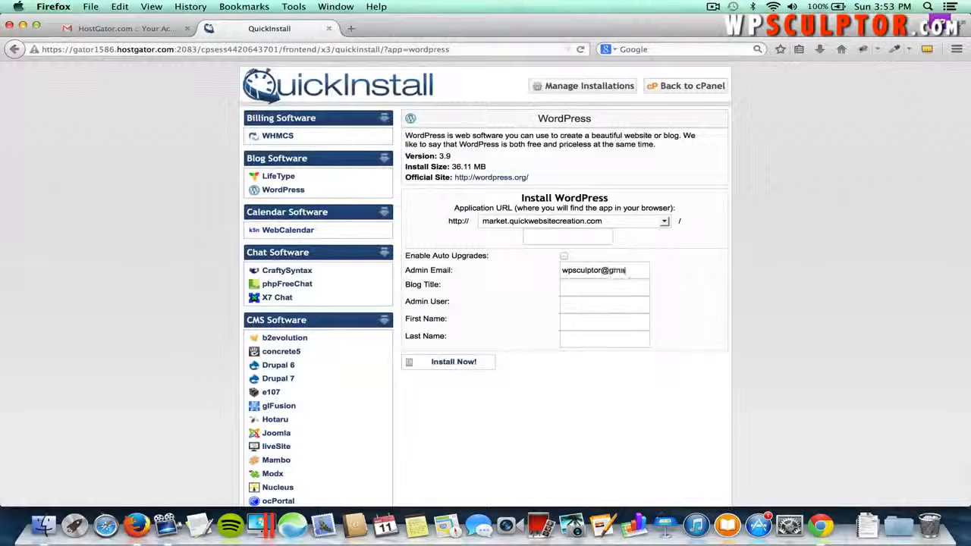
key("Tab")
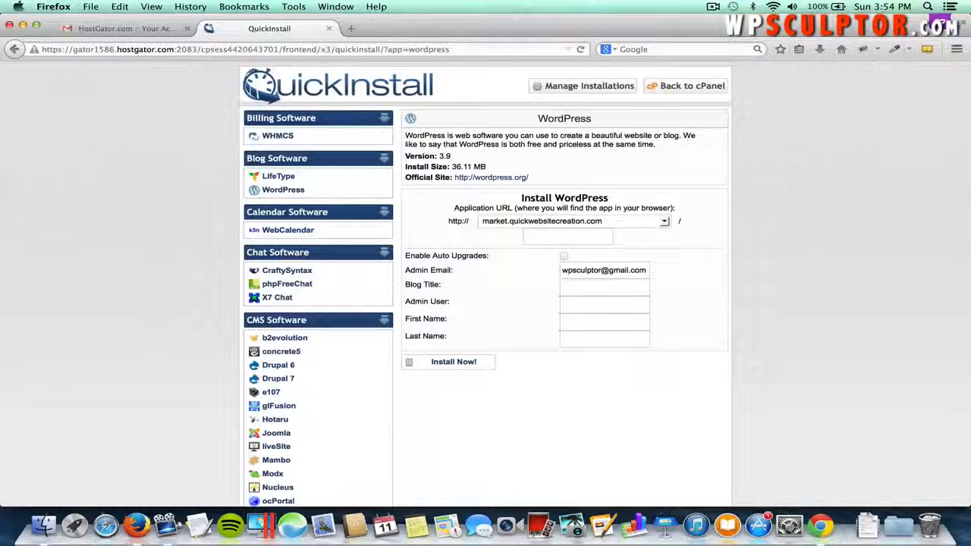
type("Farmer'")
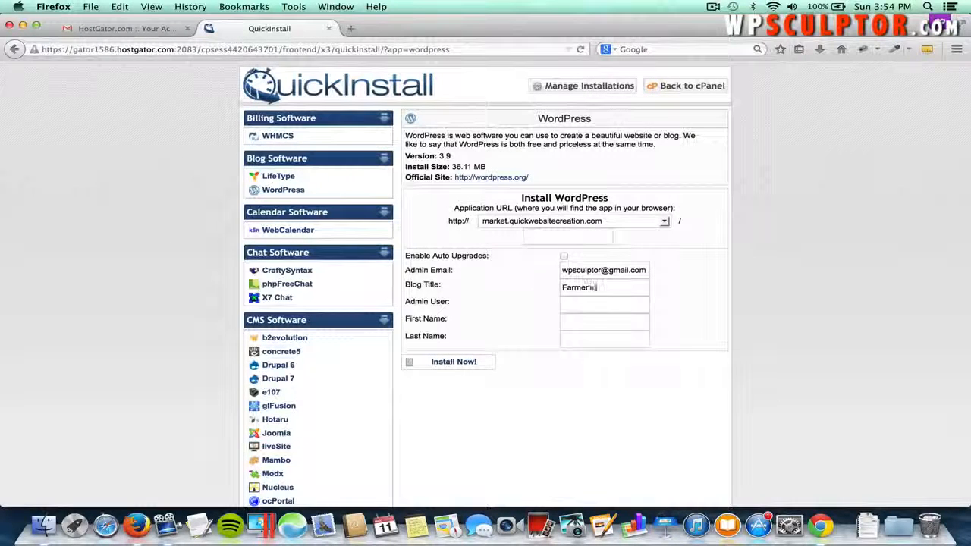
type("s Market")
key("Tab")
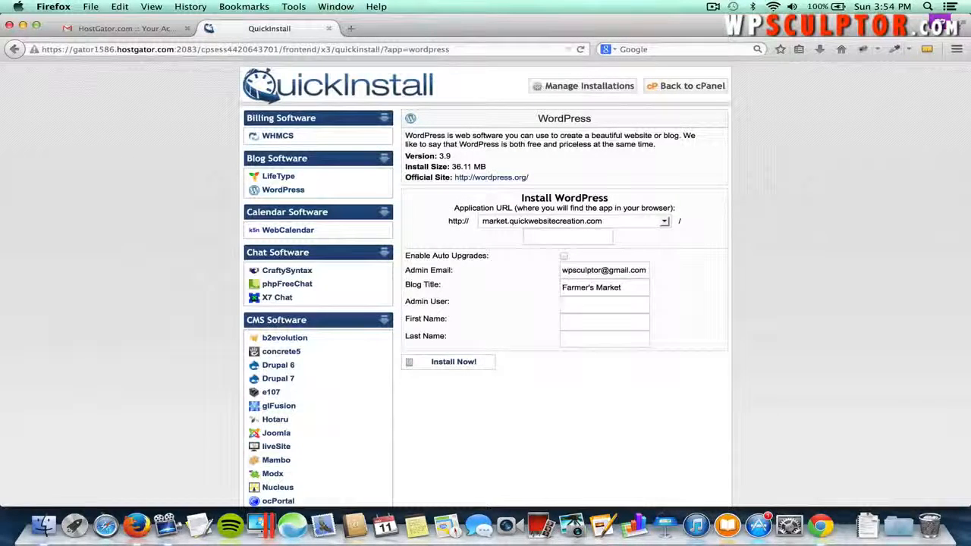
type("wpsculptor")
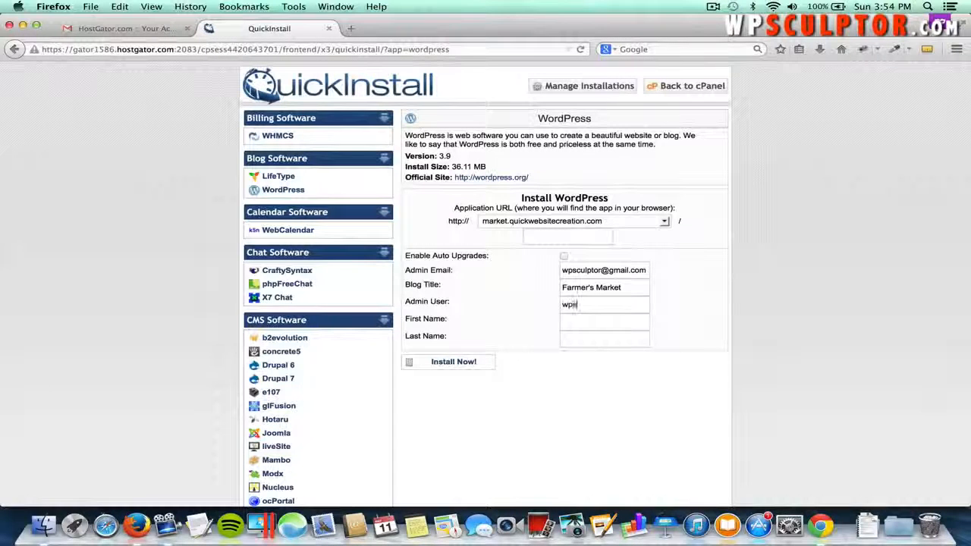
key("Tab")
type("Josh")
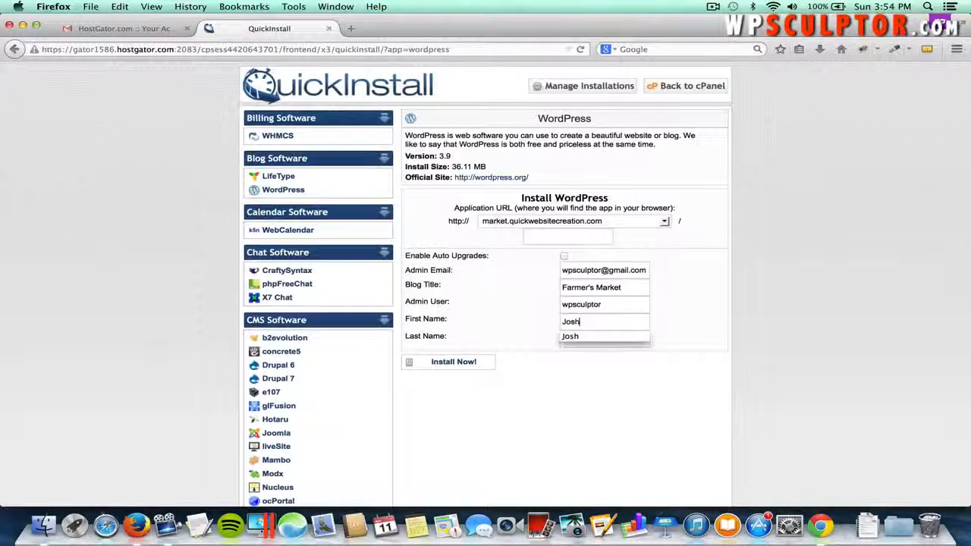
key("Tab")
type("Jacks")
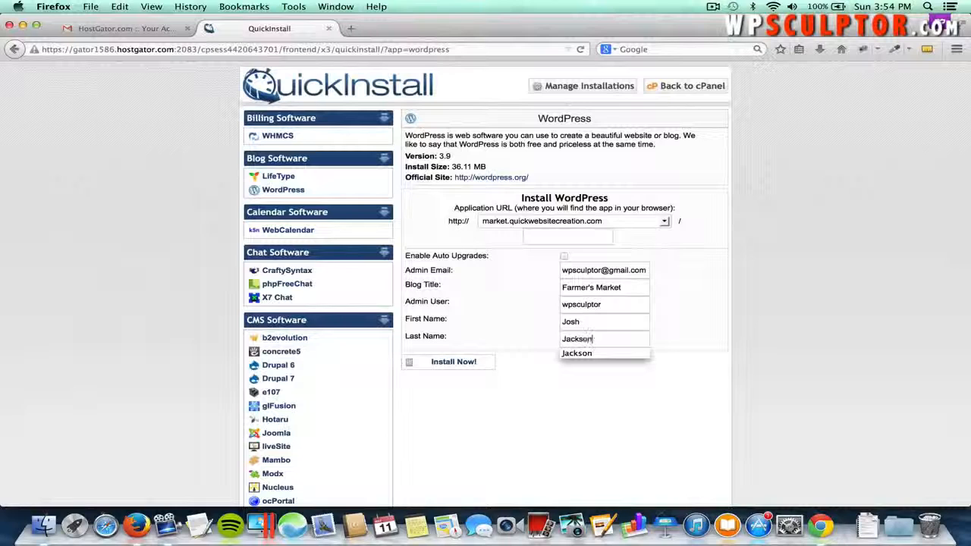
left_click(510, 279)
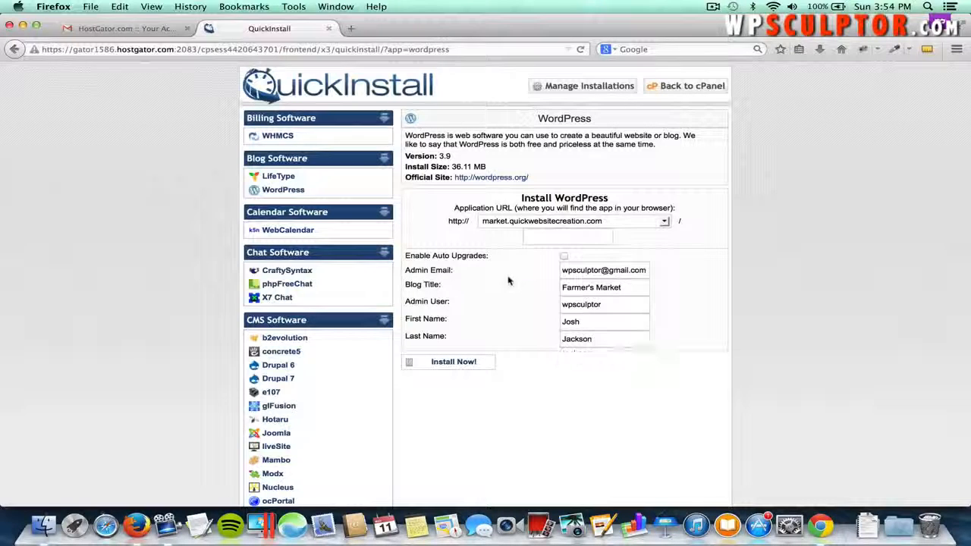
left_click(465, 362)
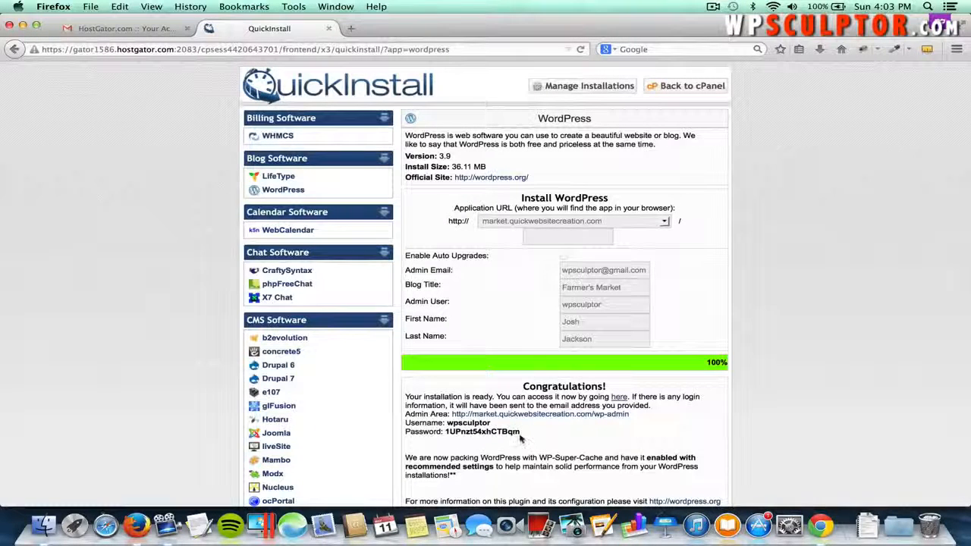
- Copy the generated admin password from the Congratulations box
left_click_drag(520, 432, 447, 432)
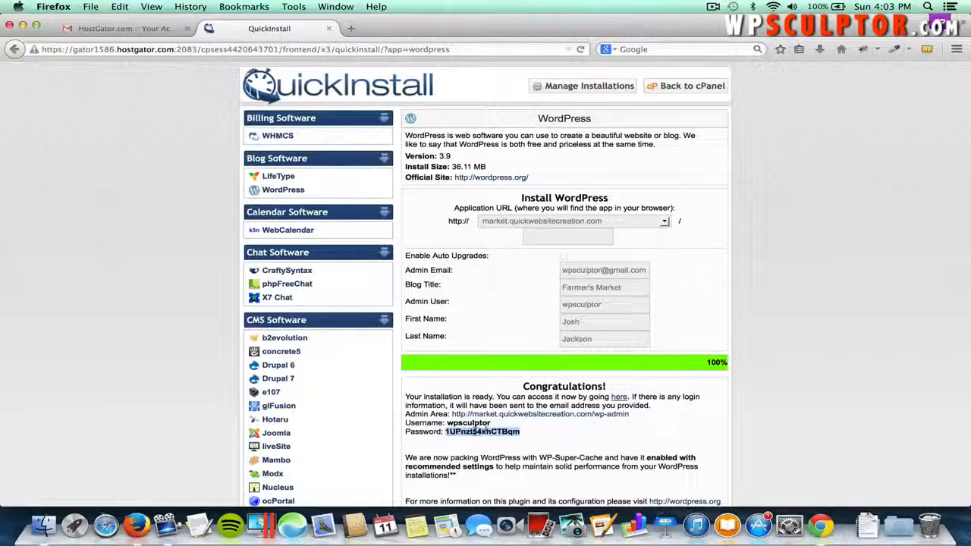
right_click(479, 431)
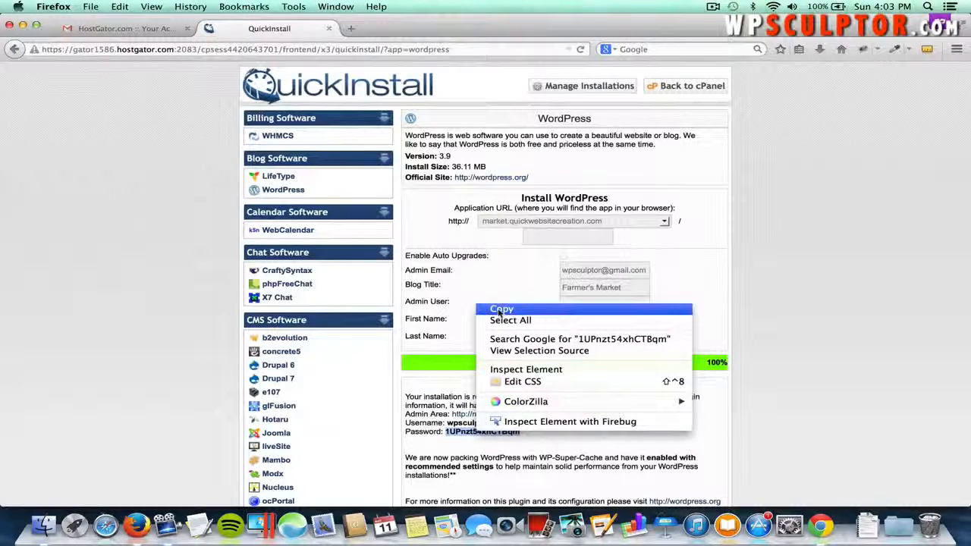
left_click(500, 310)
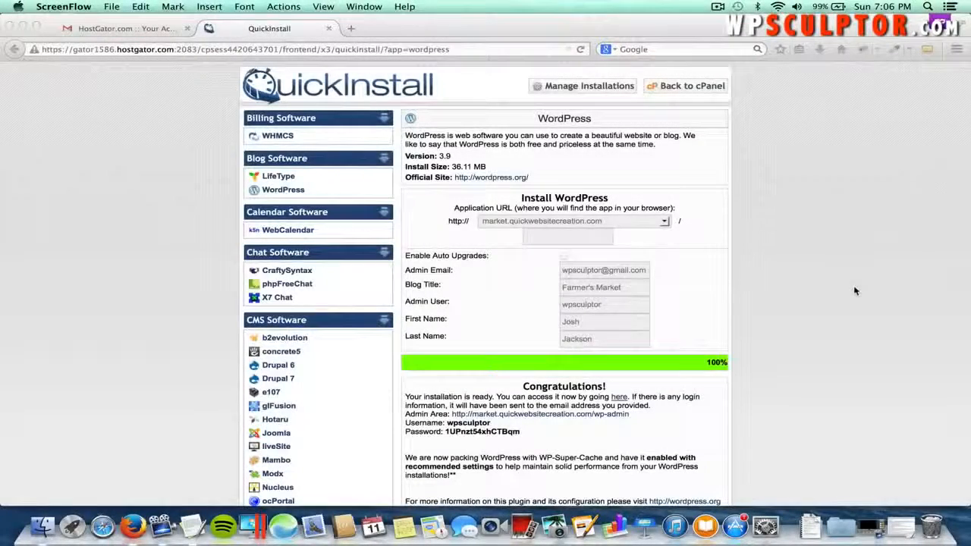
- Load market.quickwebsitecreation.com in a new Firefox window and show all windows side by side
left_click(110, 7)
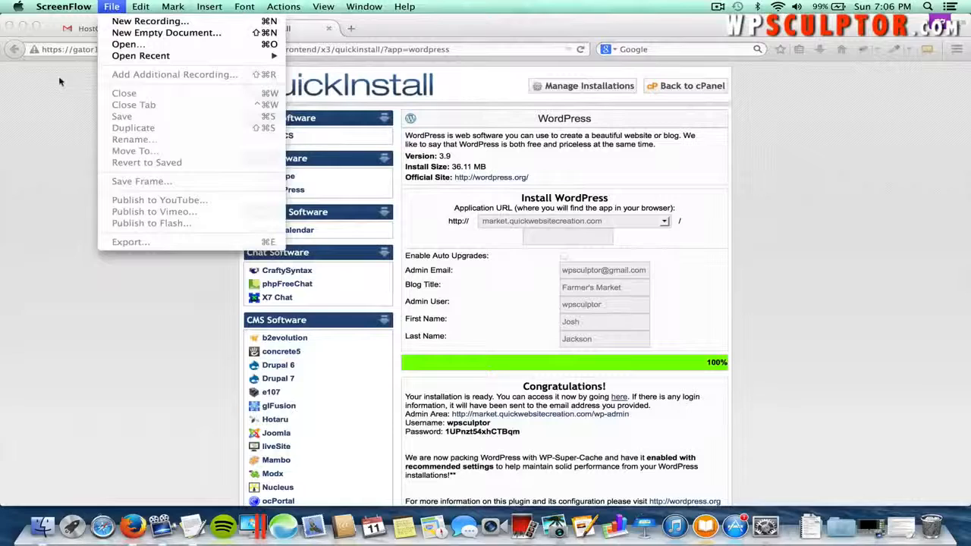
left_click(60, 76)
left_click(90, 7)
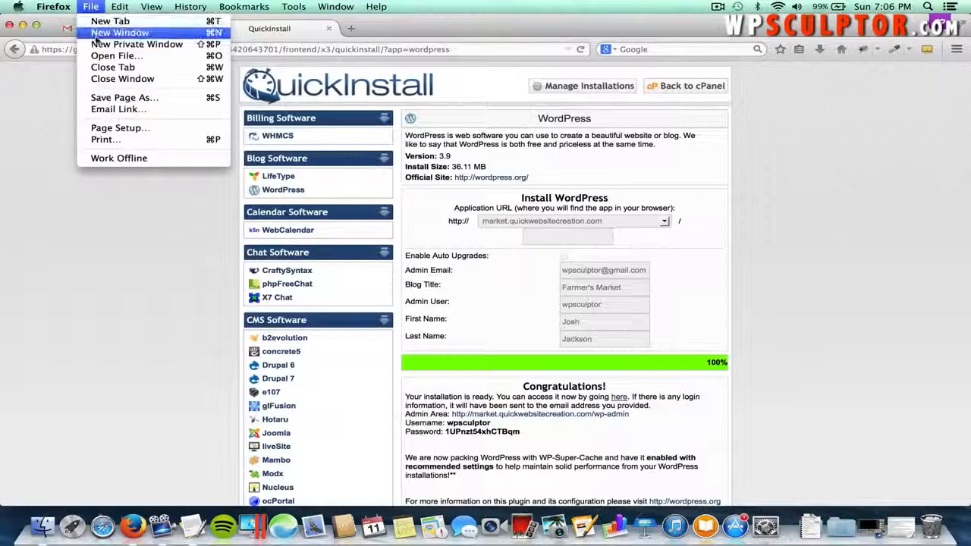
left_click(99, 33)
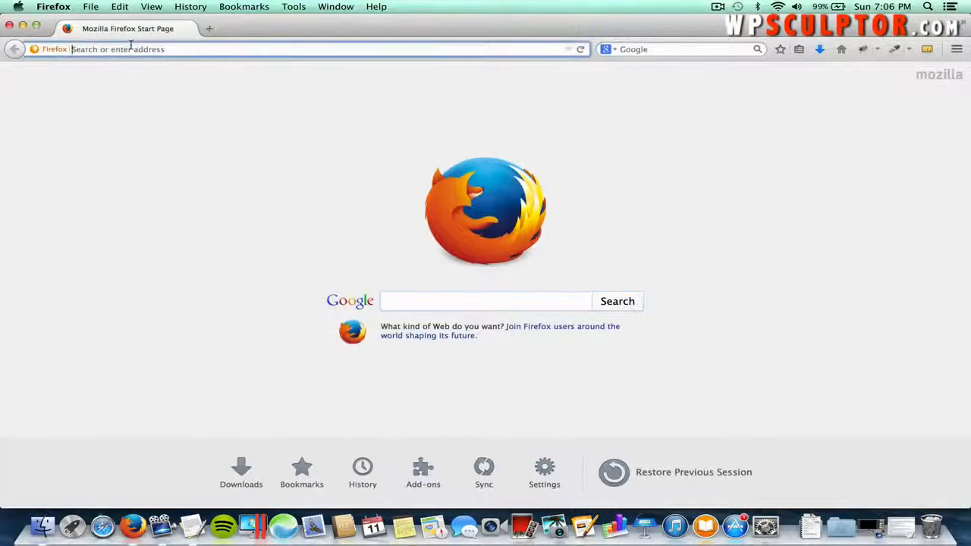
type("m")
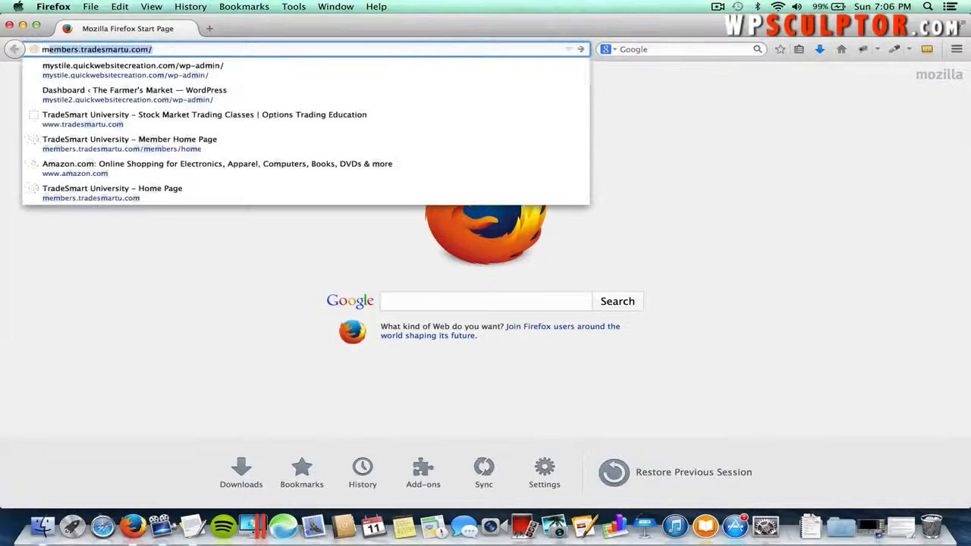
type("arket.quickwebsitecreation")
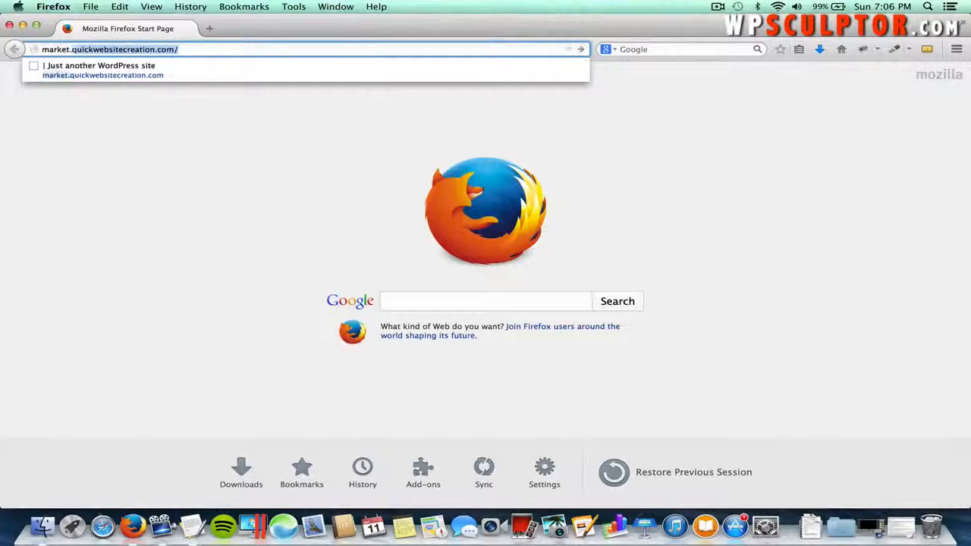
key("Return")
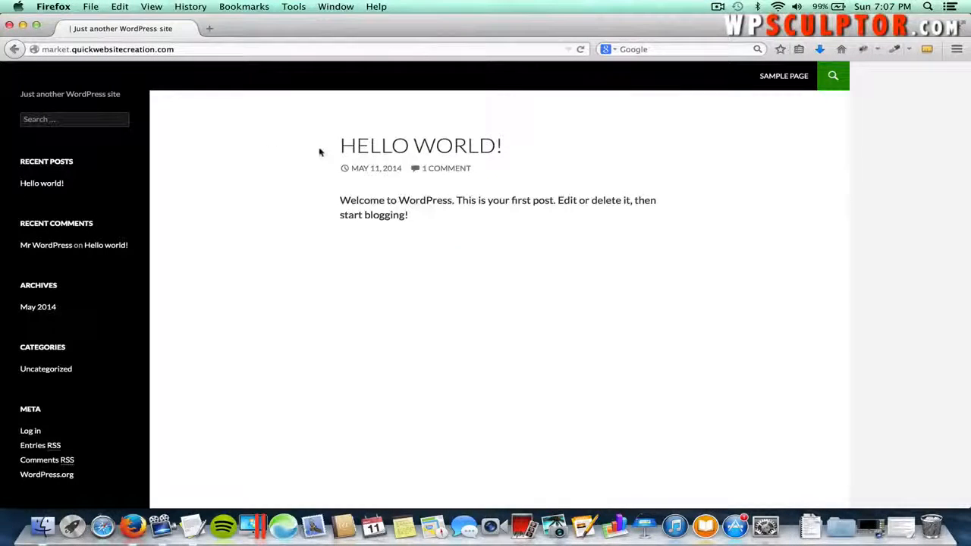
key("ctrl+Up")
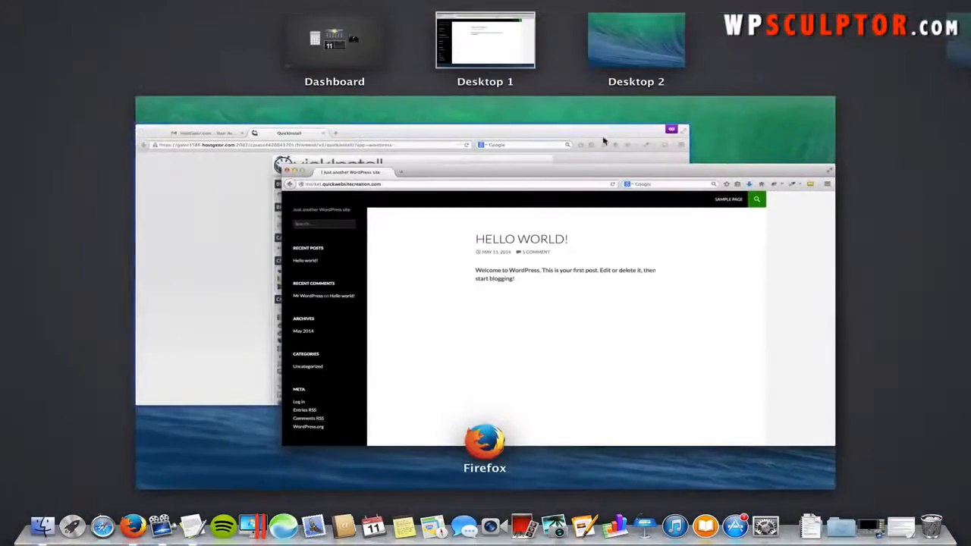
- Recopy the generated password from QuickInstall, then load the new site's /wp-admin address
left_click(486, 149)
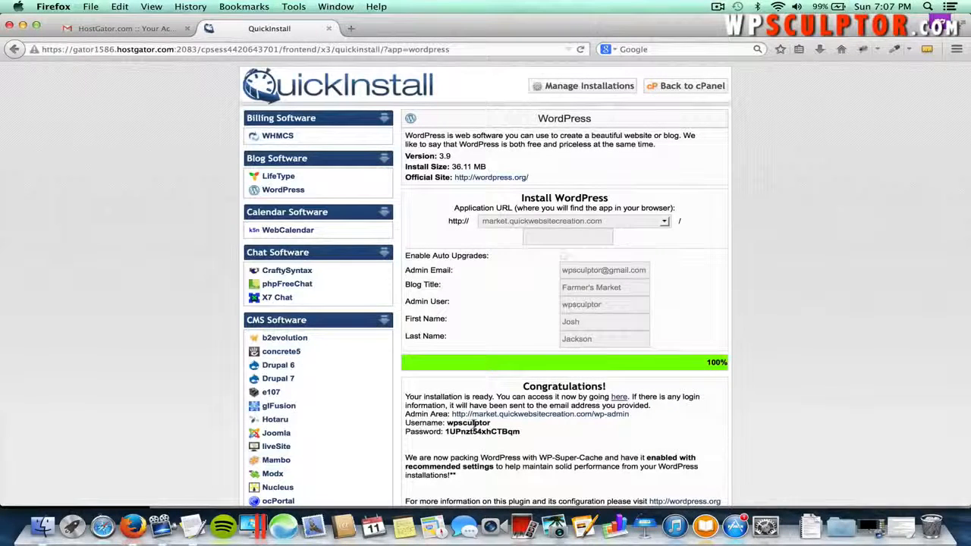
left_click_drag(521, 431, 446, 432)
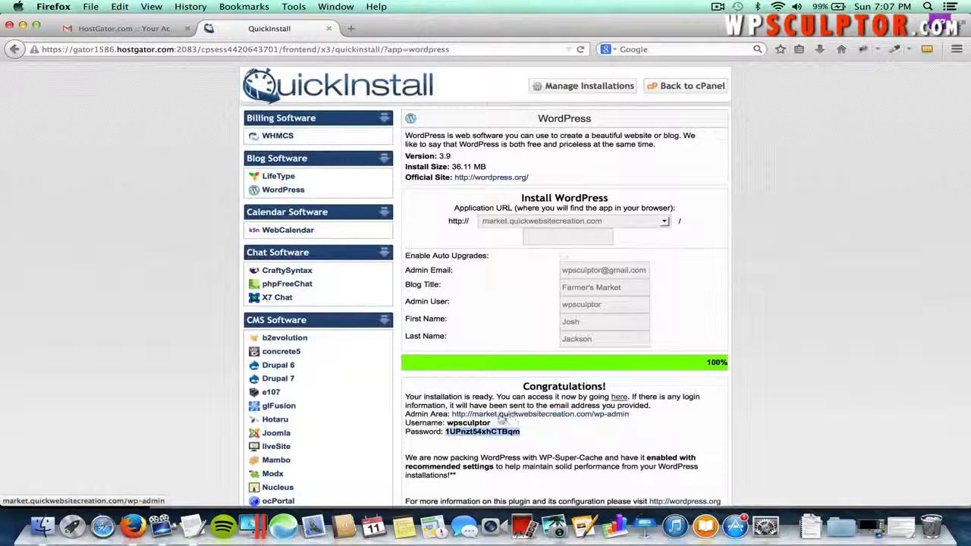
key("ctrl+Up")
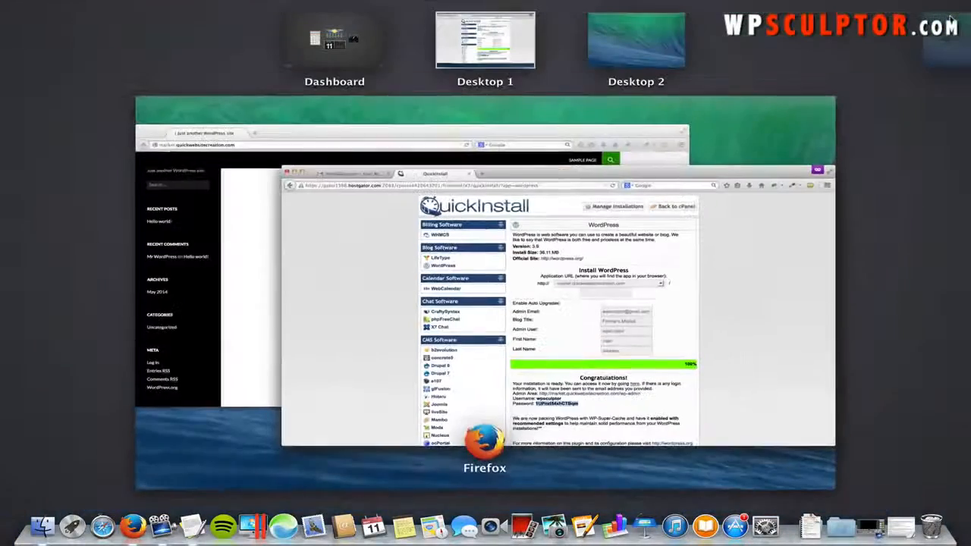
left_click(599, 138)
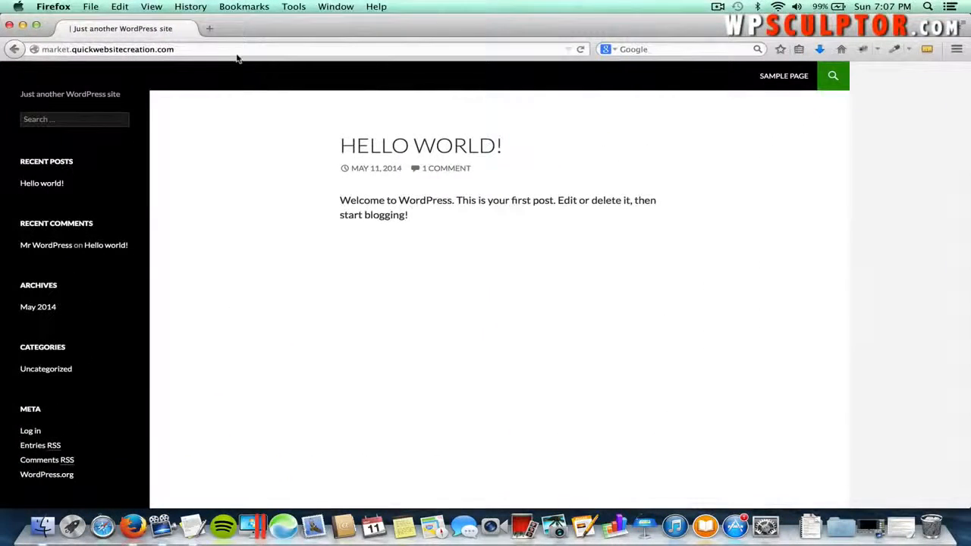
left_click(236, 48)
left_click(236, 49)
type("/")
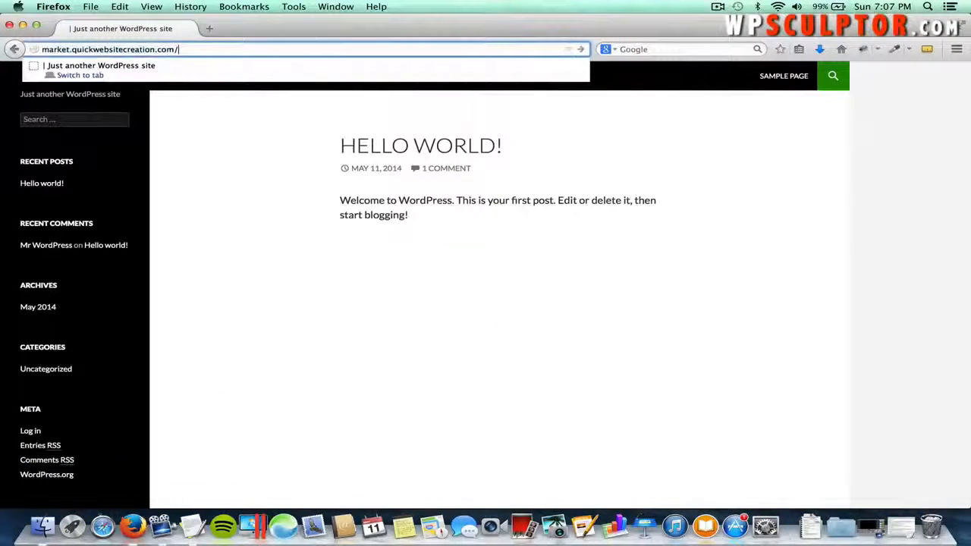
type("wp-")
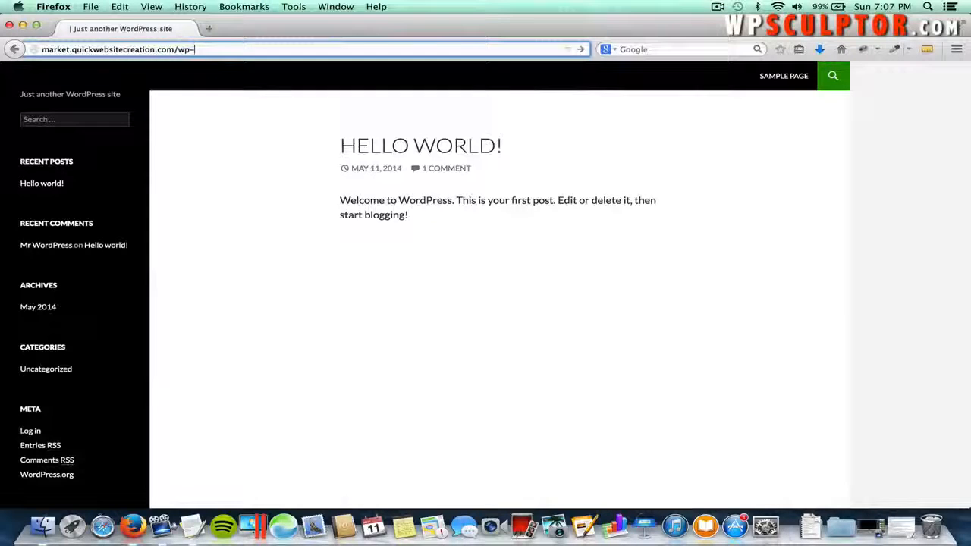
type("adm")
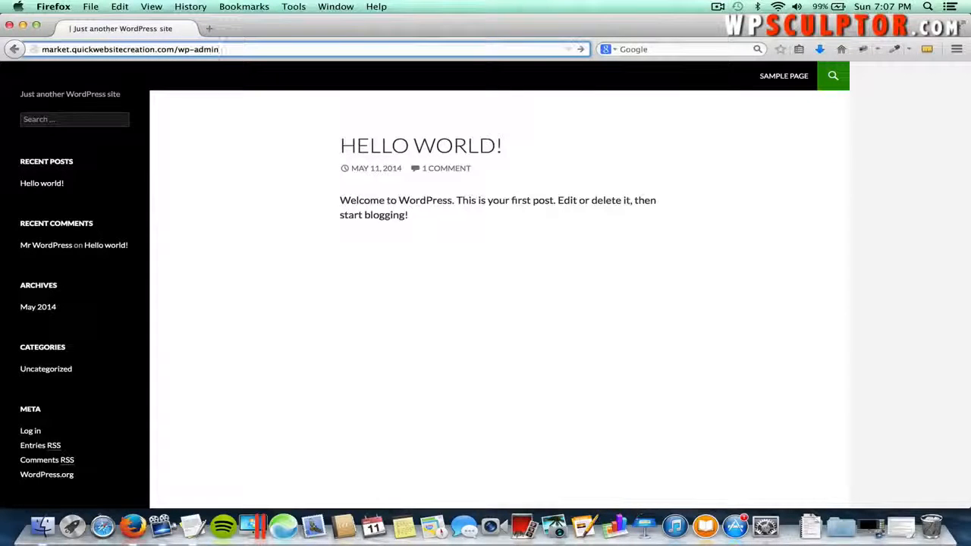
type("in")
key("Return")
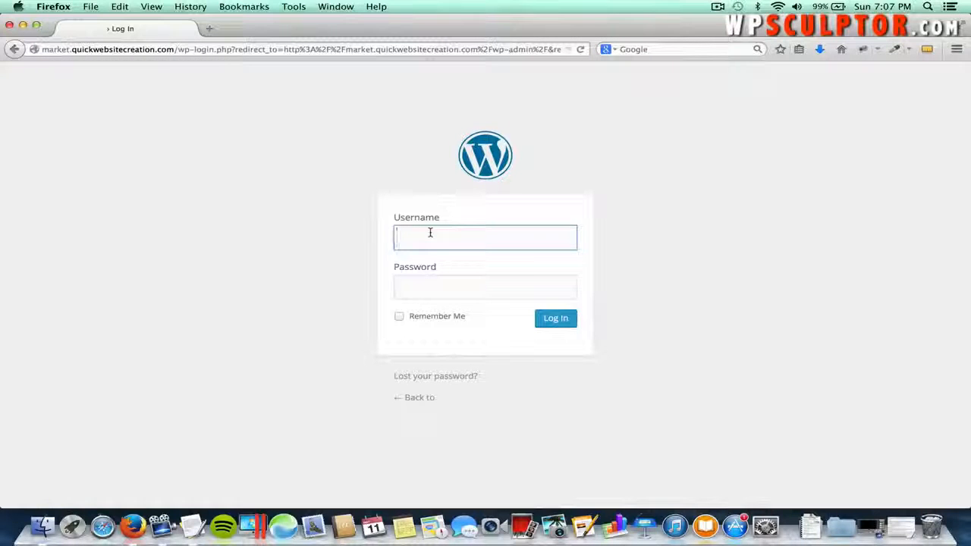
- Log in with the admin username and password, decline saving the password, and view Installed Plugins
type("wp")
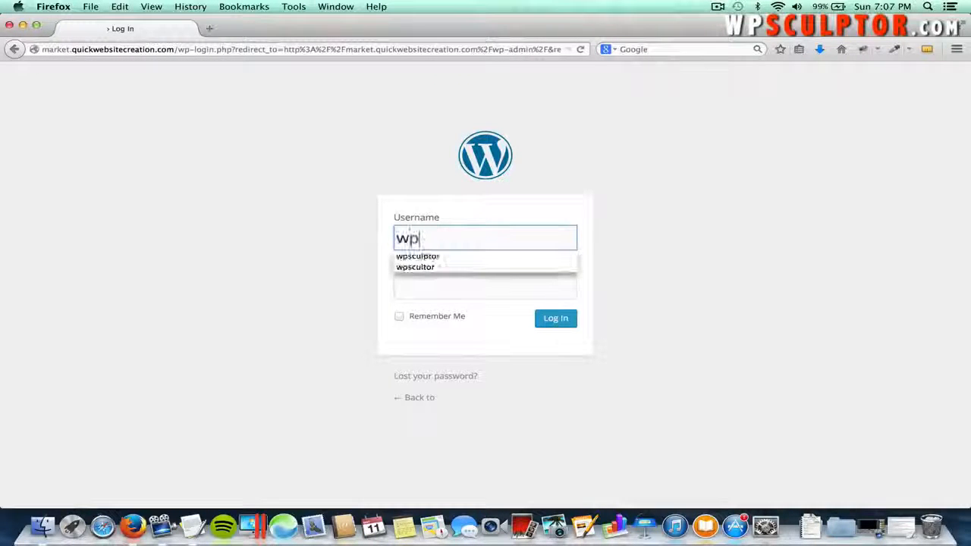
type("sculptor")
key("Tab")
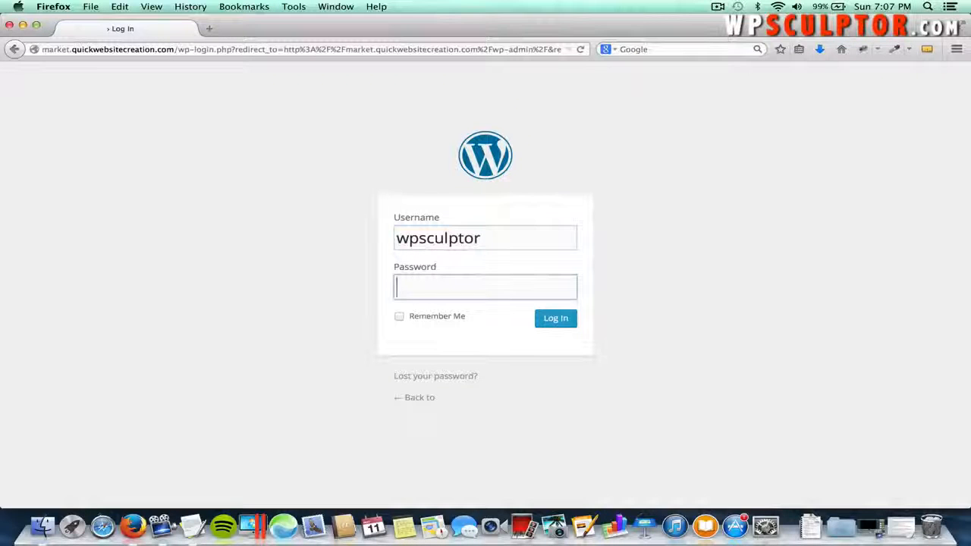
type("•••••••••••••••")
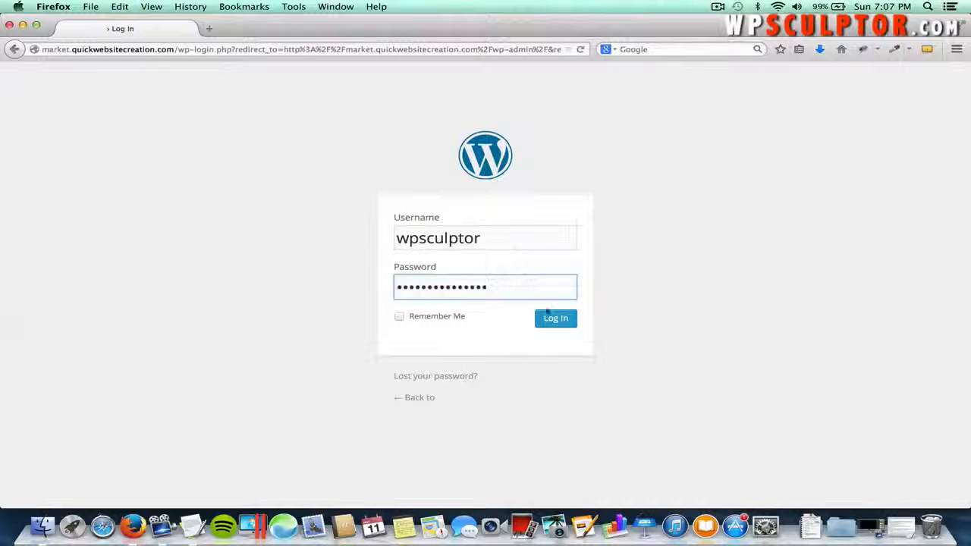
left_click(552, 319)
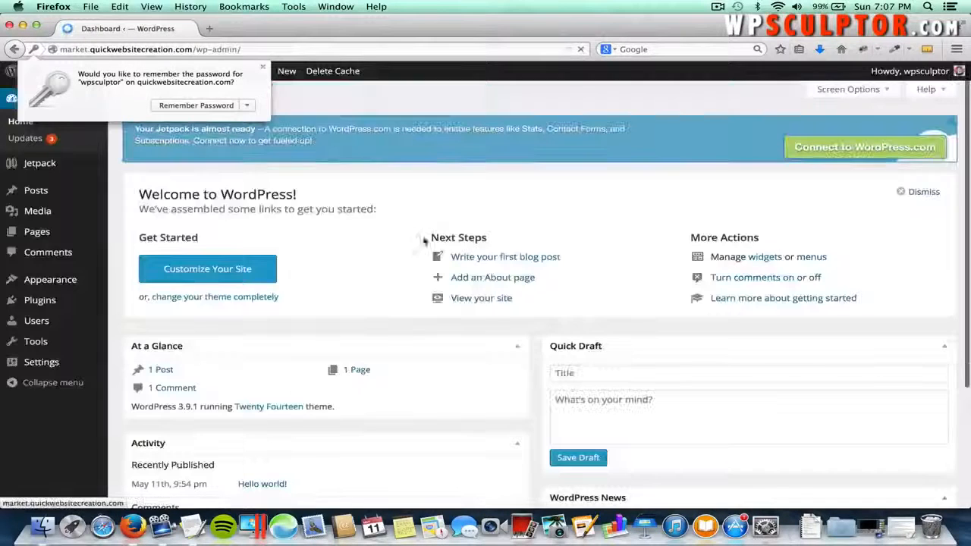
left_click(262, 67)
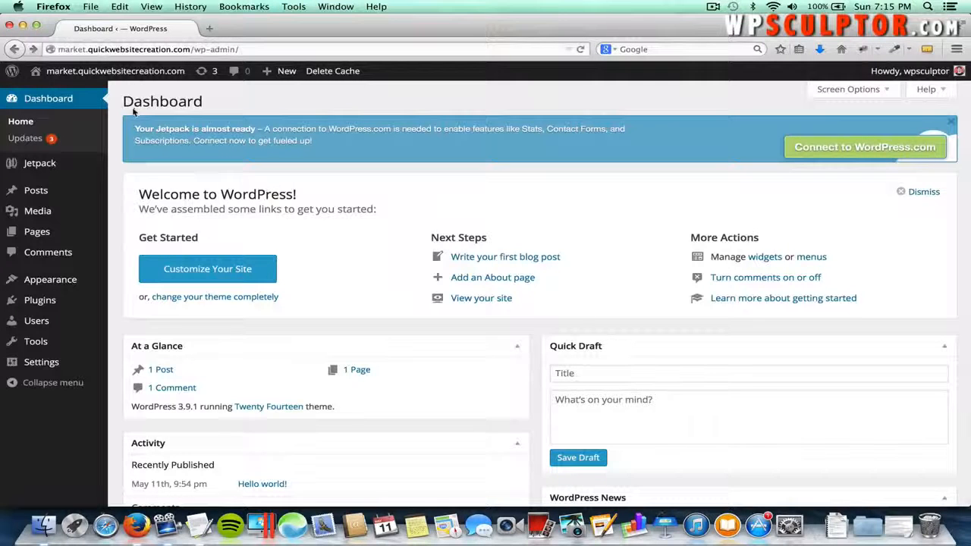
mouse_move(61, 301)
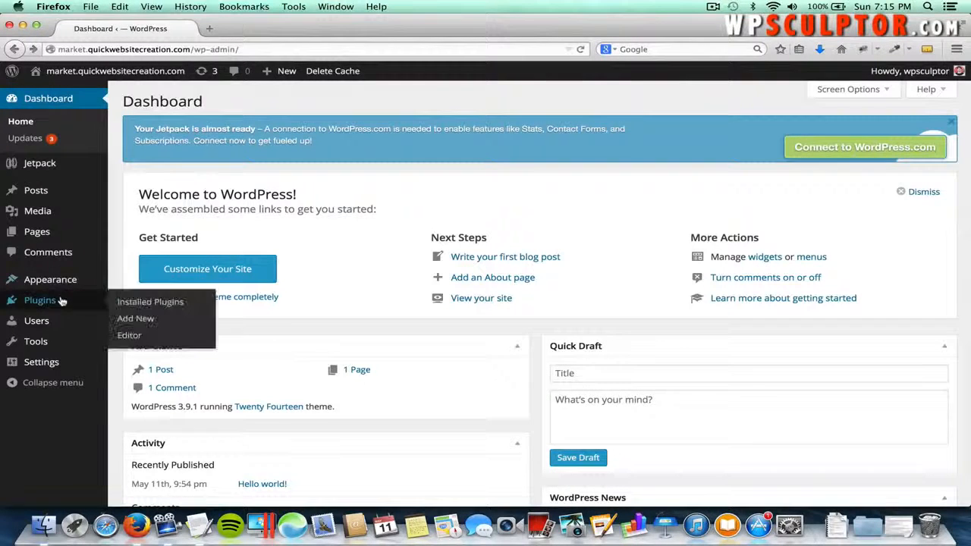
left_click(128, 304)
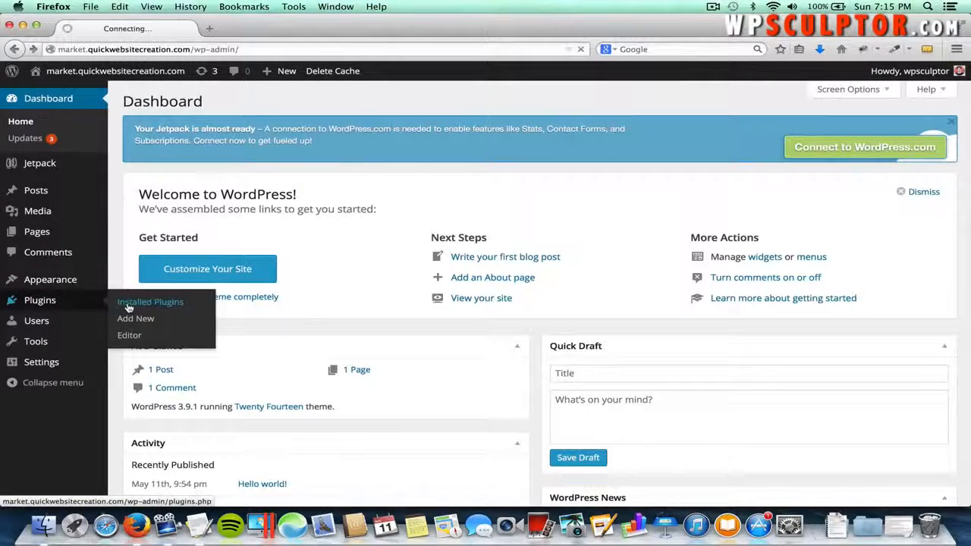
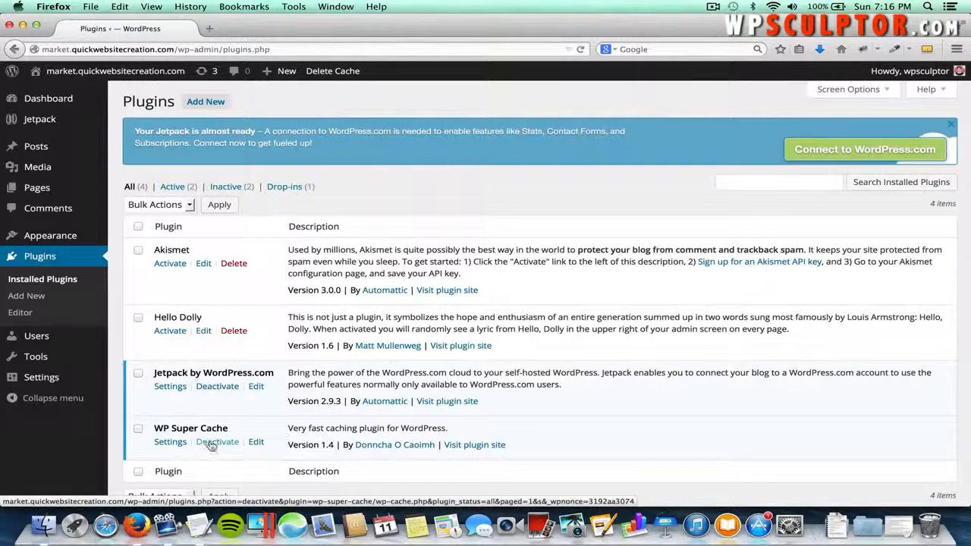
- Deactivate and delete WP Super Cache along with its files and data
left_click(214, 445)
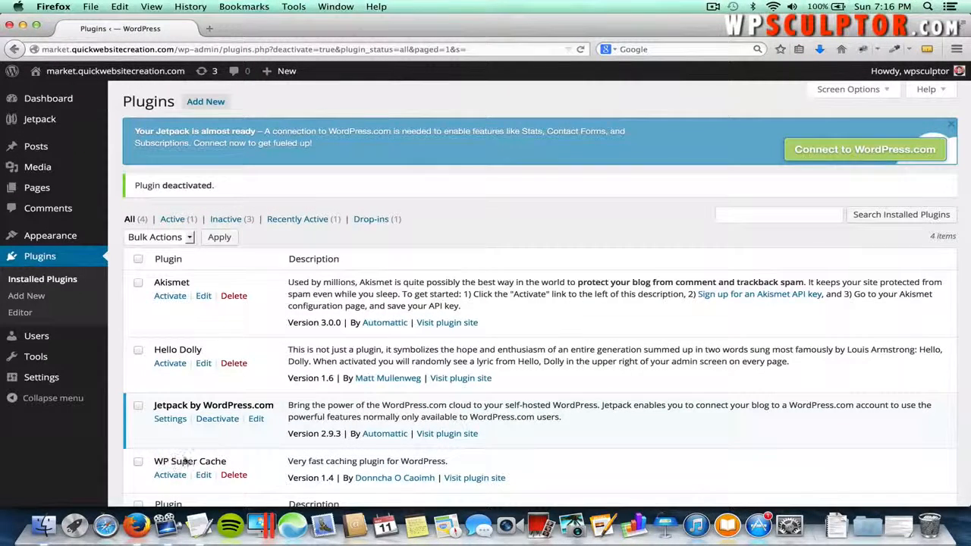
left_click(229, 477)
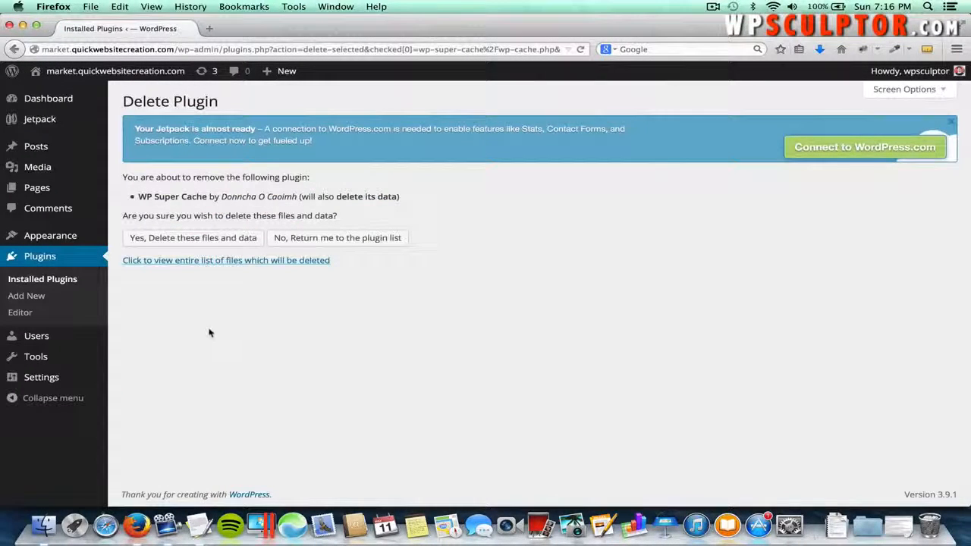
left_click(210, 243)
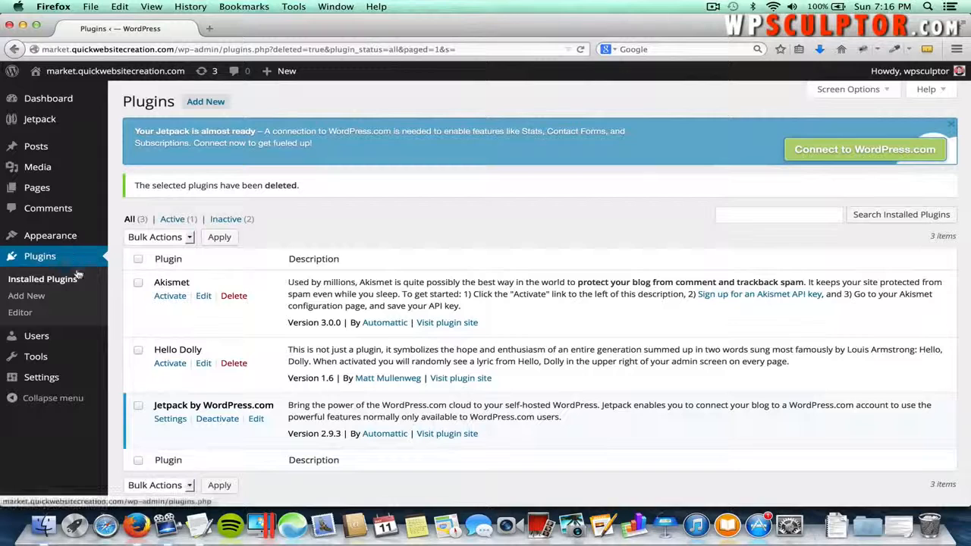
- Open the administrator's profile for editing from Users > All Users
mouse_move(35, 338)
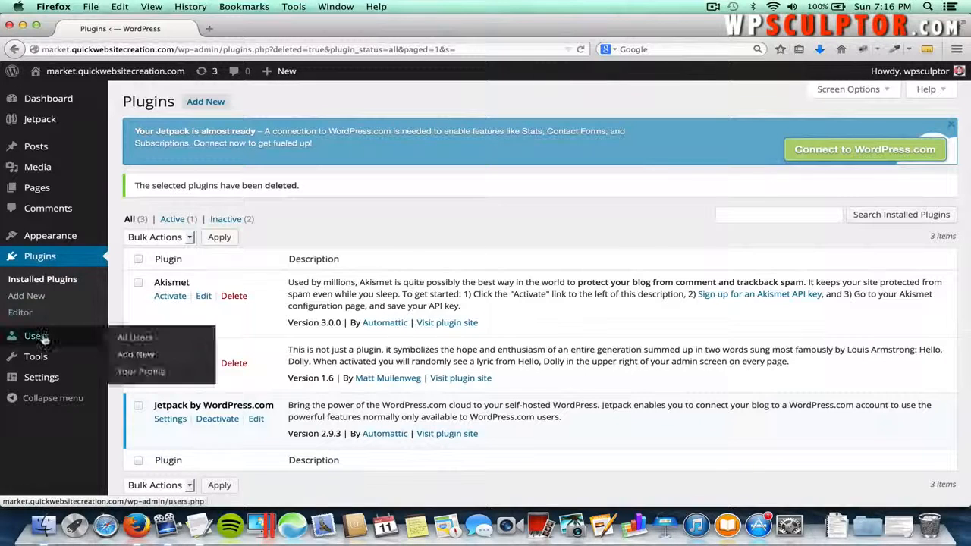
left_click(126, 339)
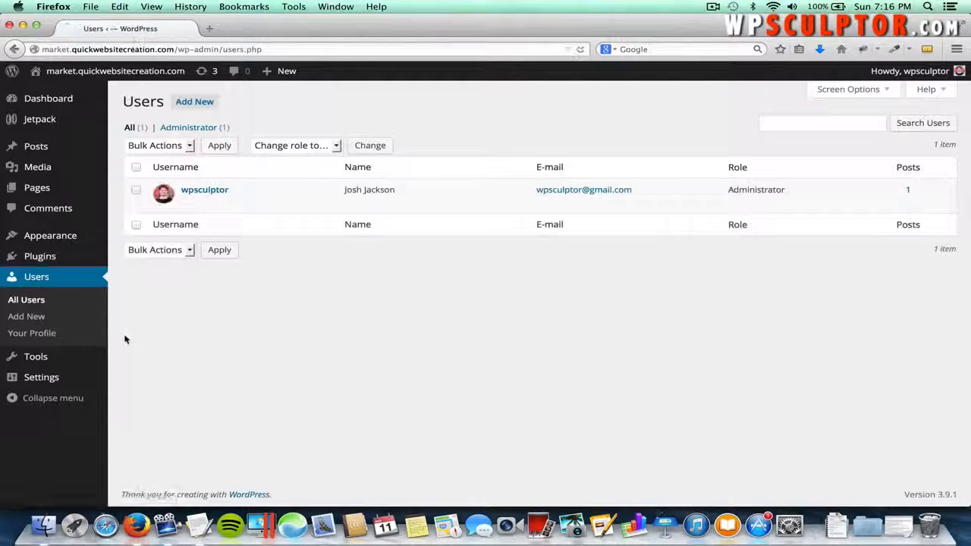
mouse_move(188, 199)
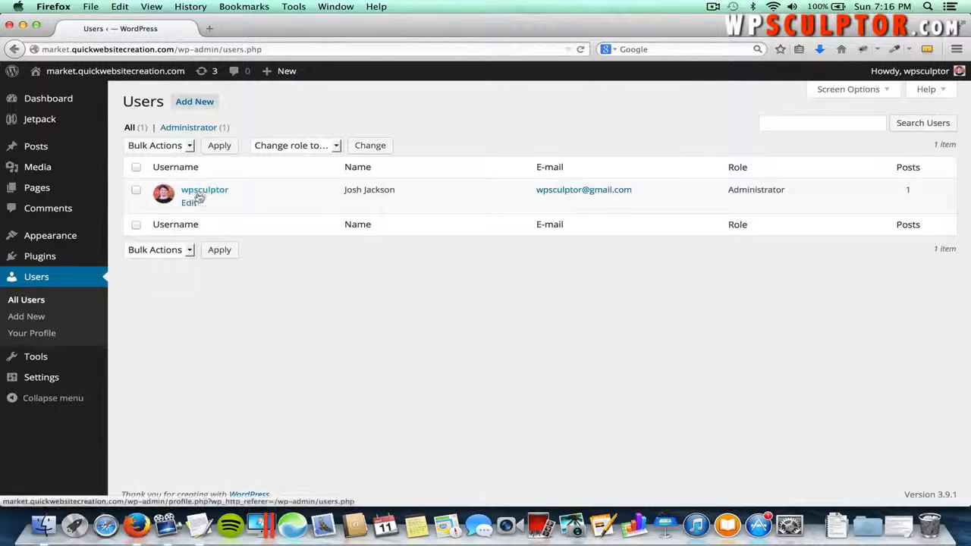
left_click(188, 203)
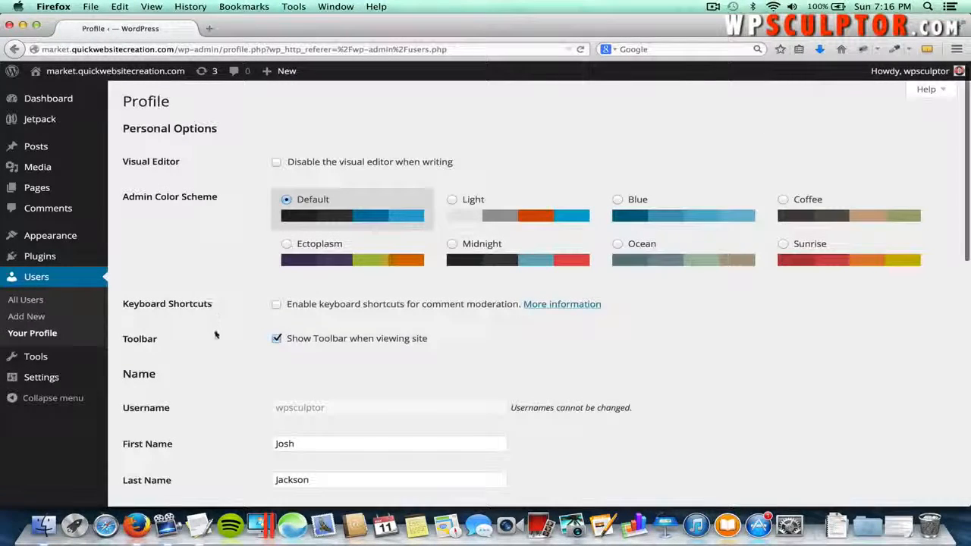
scroll(215, 334, "down", 5)
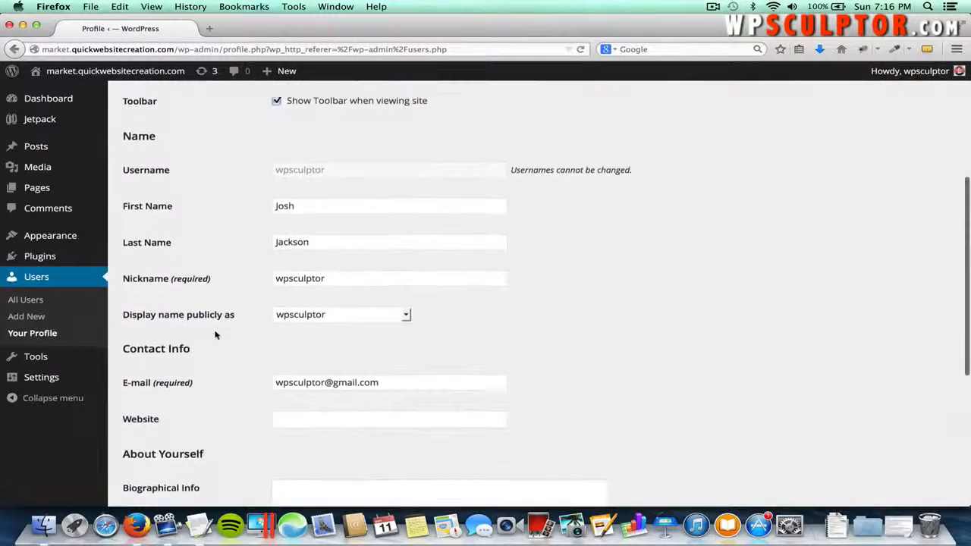
scroll(216, 335, "down", 5)
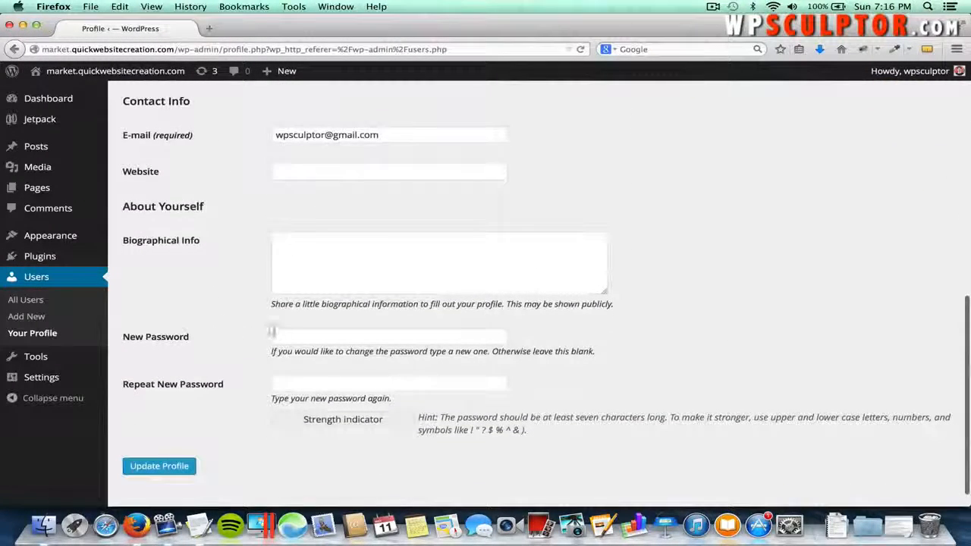
- Enter and repeat a new account password, then update the profile
left_click(271, 332)
type("password")
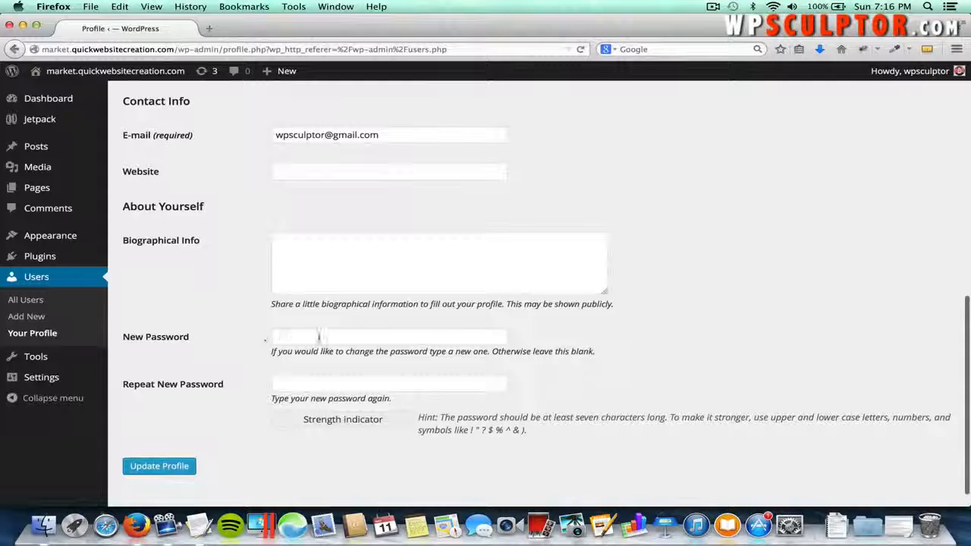
left_click(319, 336)
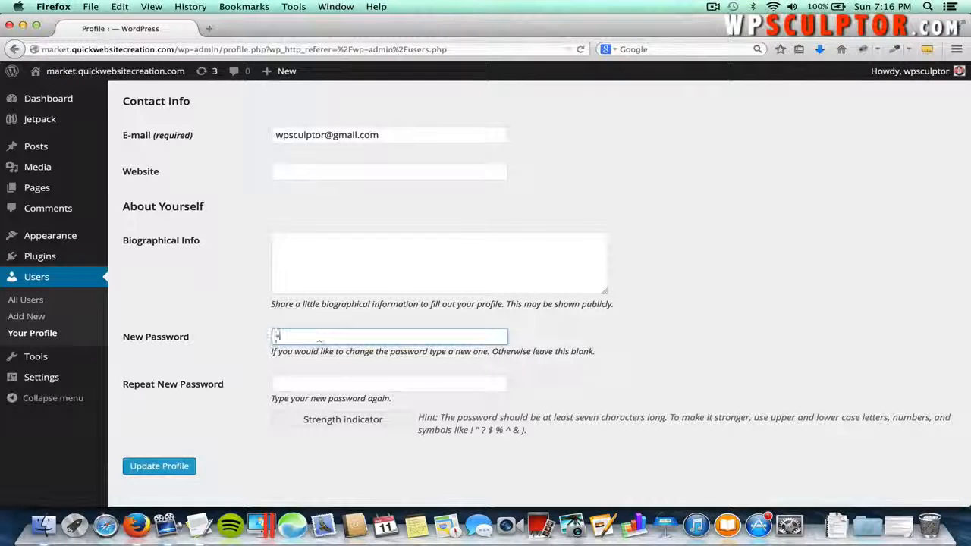
type("••••••")
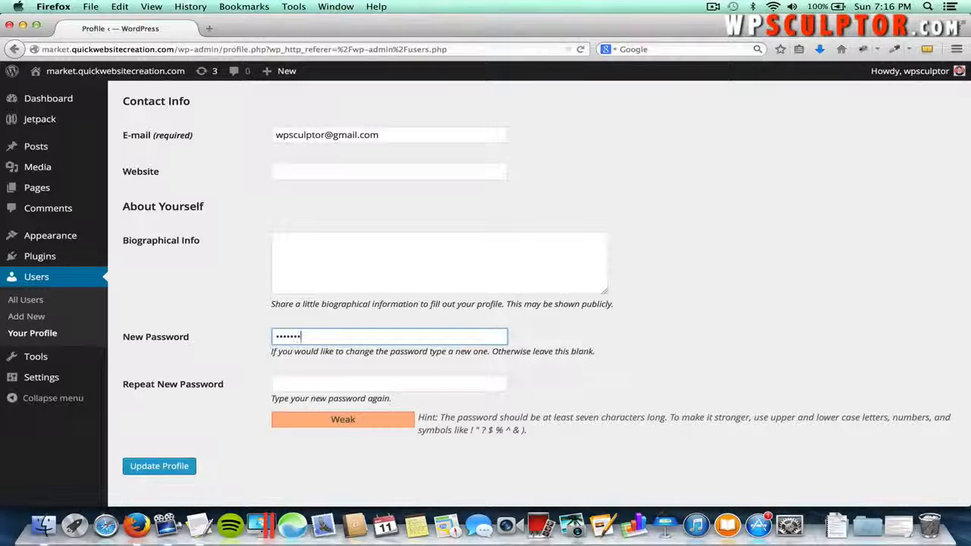
type("••")
key("Tab")
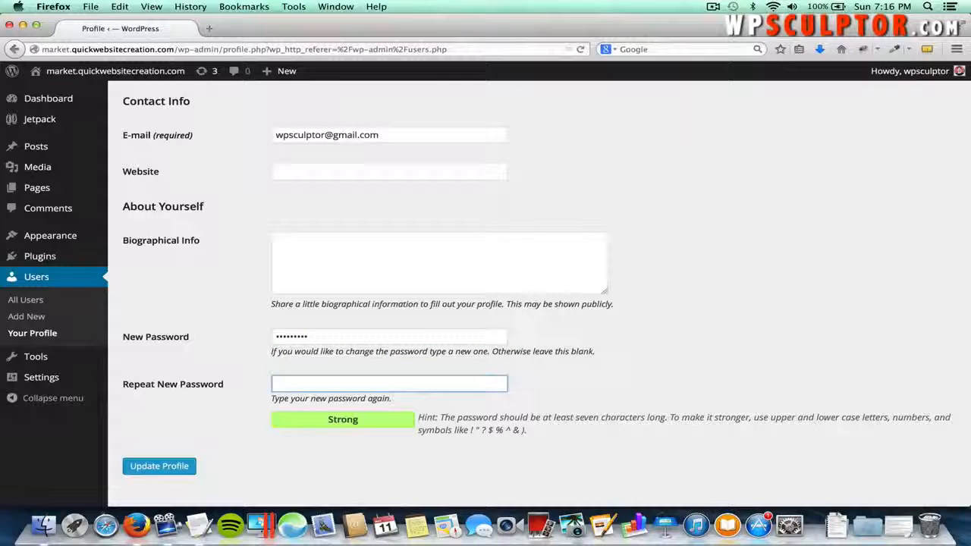
type("•••••••")
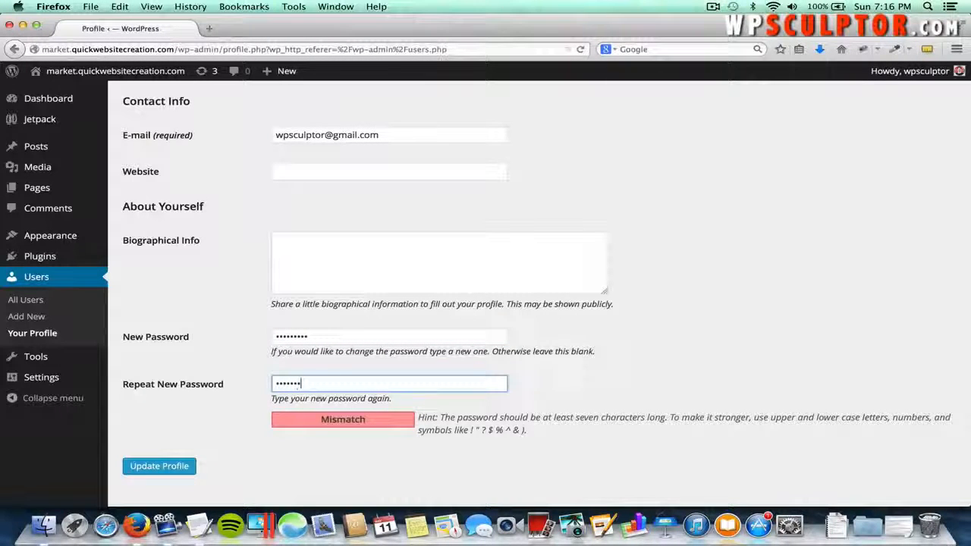
type("••")
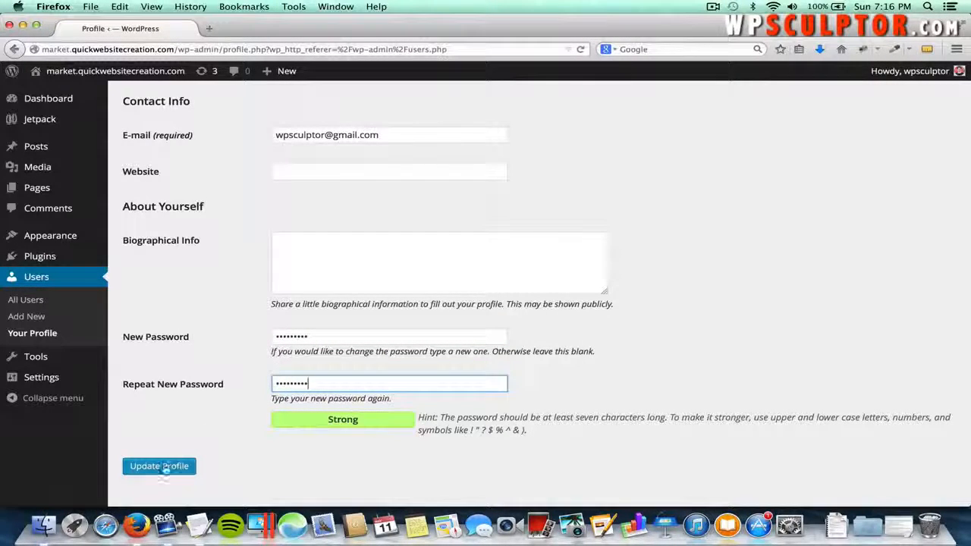
left_click(163, 467)
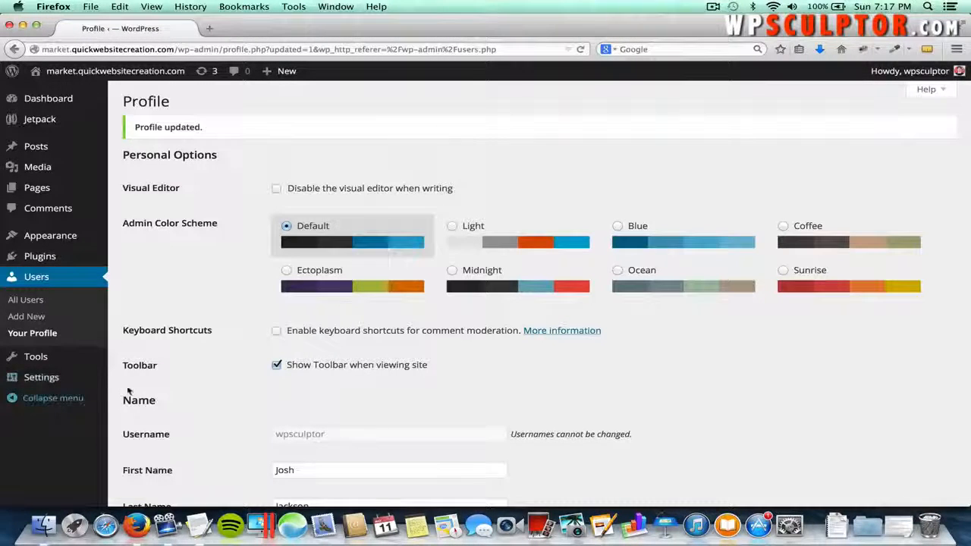
- In General Settings, set the Site Title to 'The Farmer's Market'
mouse_move(90, 381)
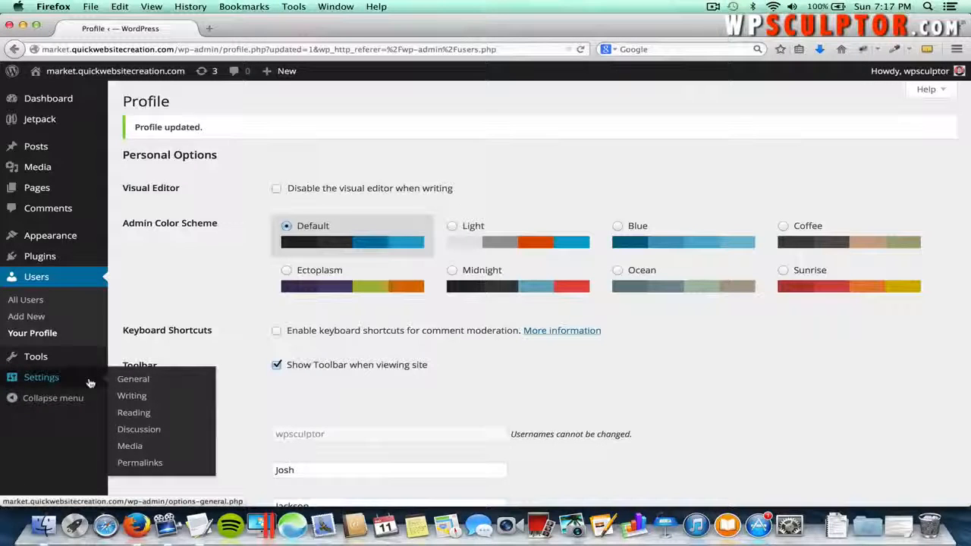
left_click(134, 386)
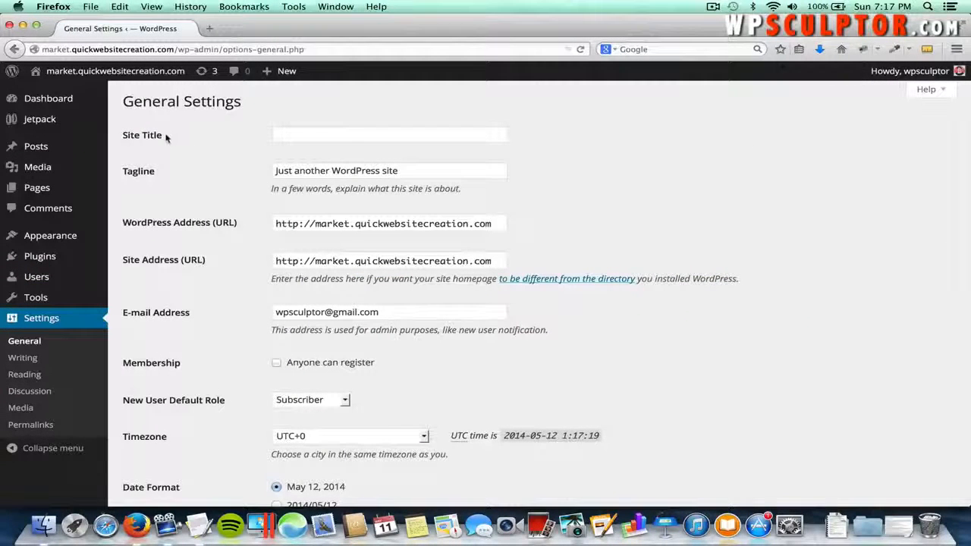
left_click(311, 137)
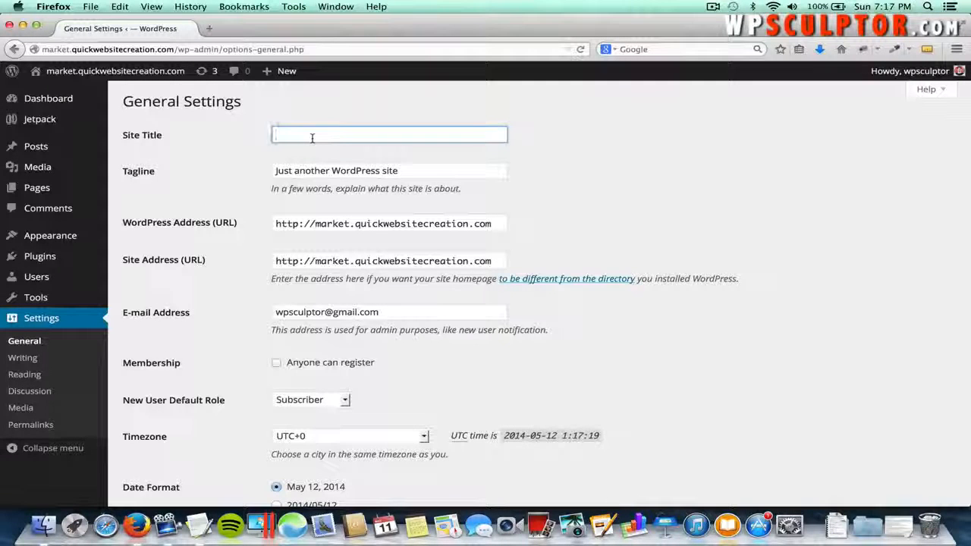
type("Farme")
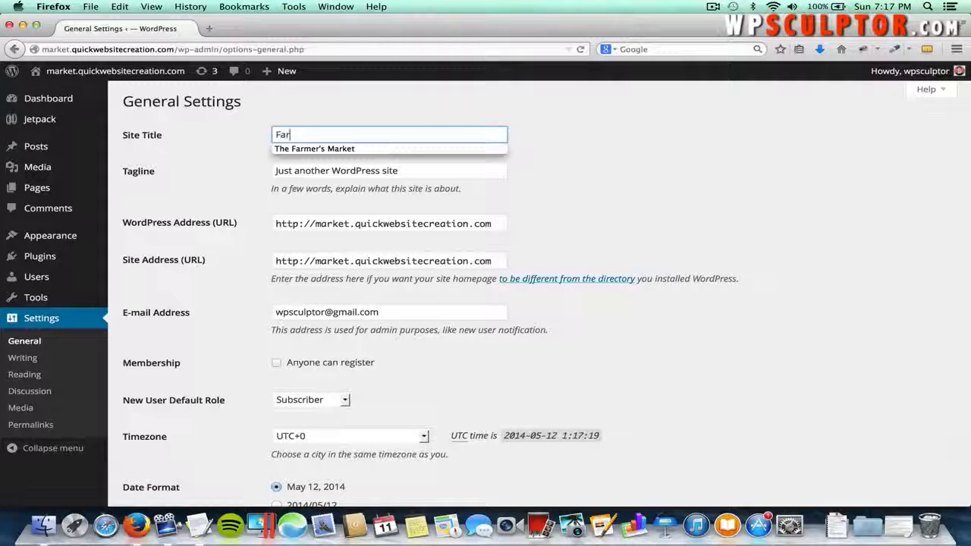
key("BackSpace")
key("BackSpace")
key("BackSpace")
key("BackSpace")
key("BackSpace")
type("T")
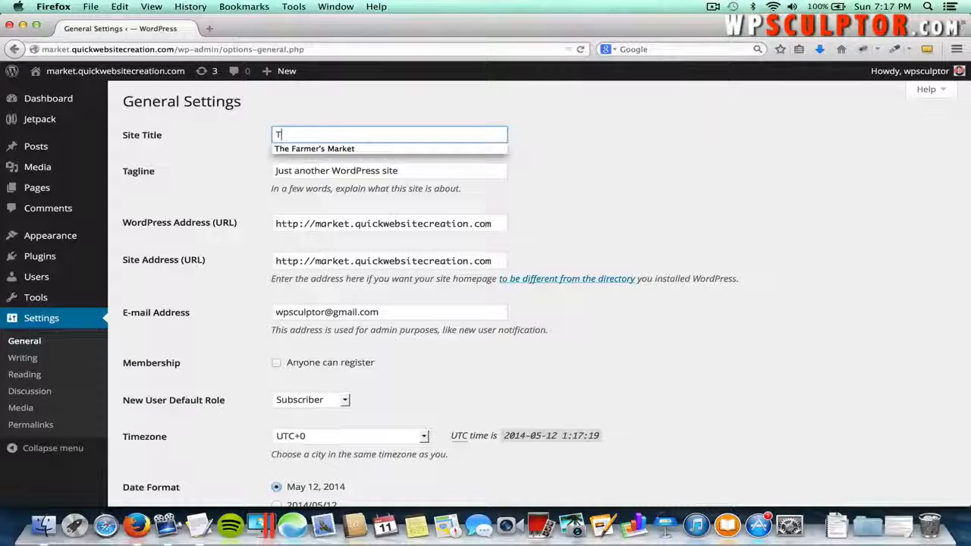
type("he Farmer's Market")
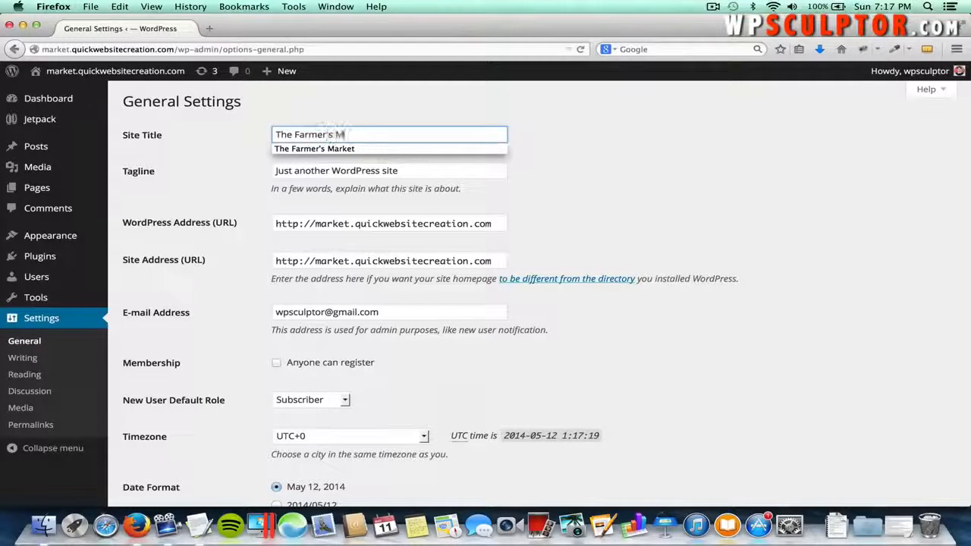
- Replace the tagline with 'Welcome to the online Farmer's Market!' and save changes
left_click(414, 169)
left_click_drag(414, 169, 265, 172)
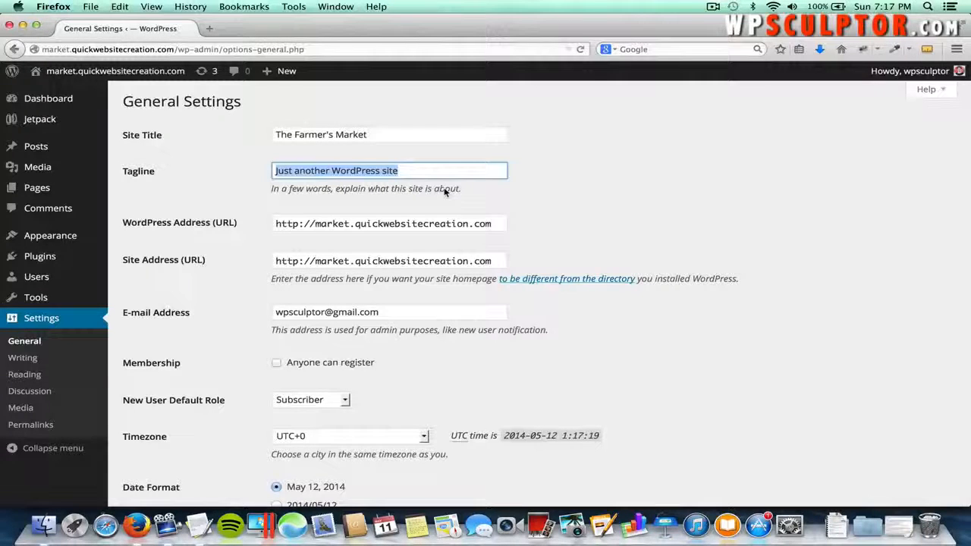
type("We")
key("Down")
key("Return")
key("Tab")
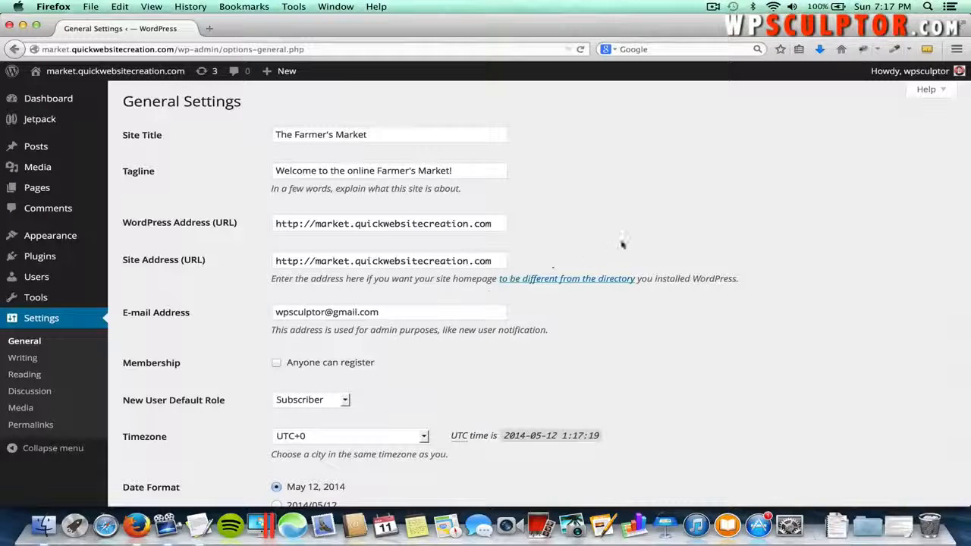
scroll(644, 179, "down", 5)
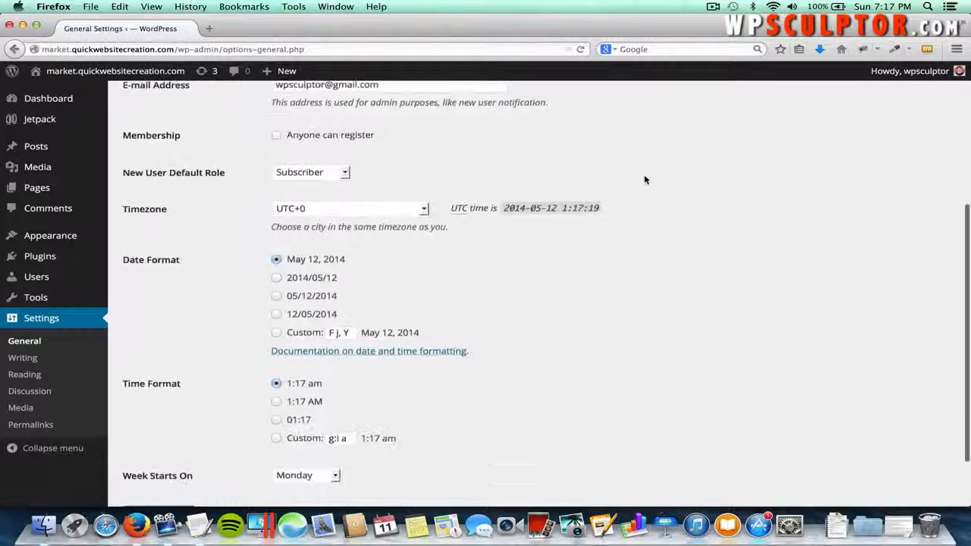
scroll(644, 179, "down", 1)
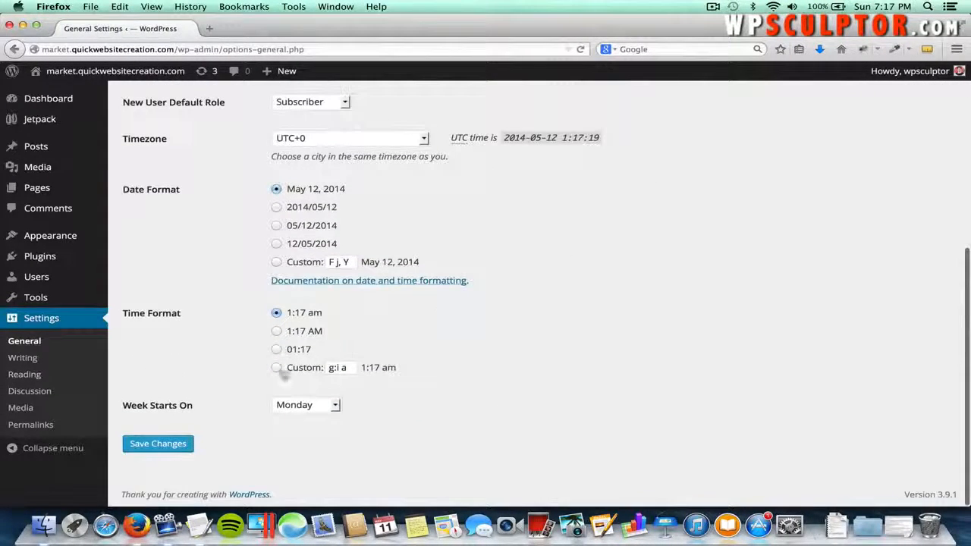
left_click(182, 443)
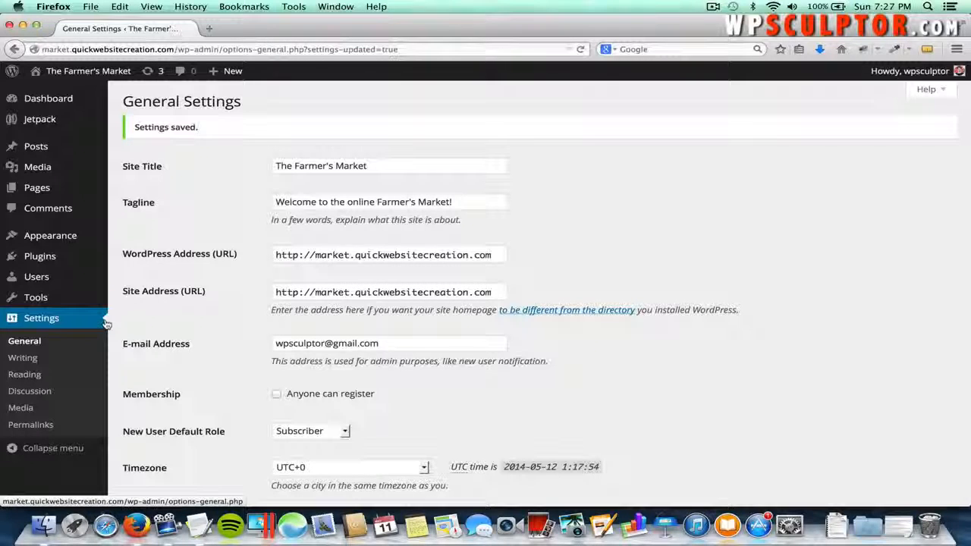
- Load the WooThemes website in a new browser tab
left_click(209, 29)
type("woote")
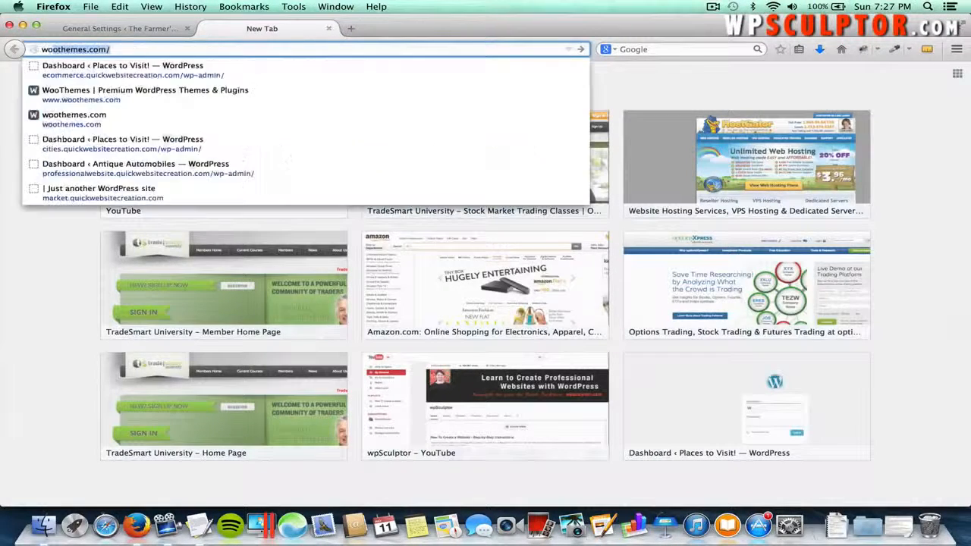
type("hemes.com/")
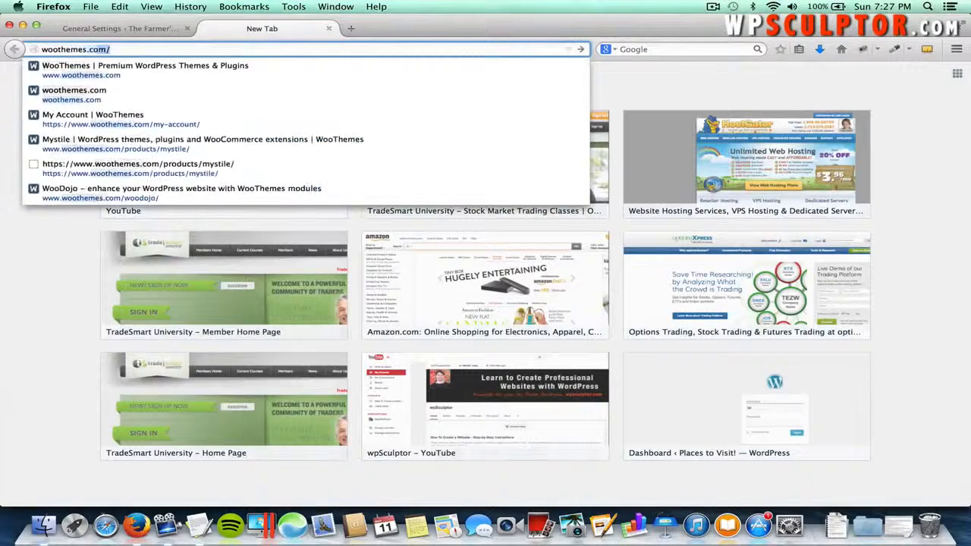
key("Return")
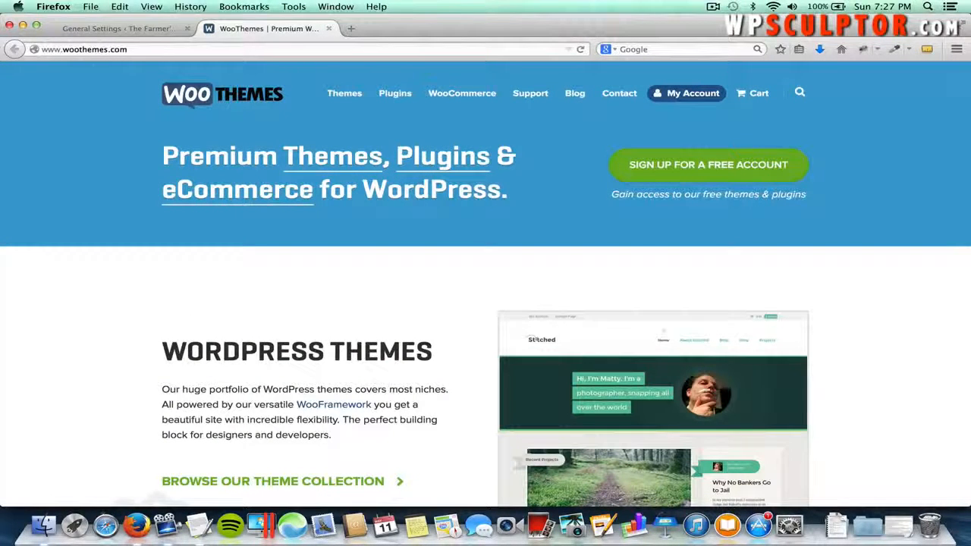
- Filter the WooThemes themes catalogue to show only free themes
mouse_move(347, 93)
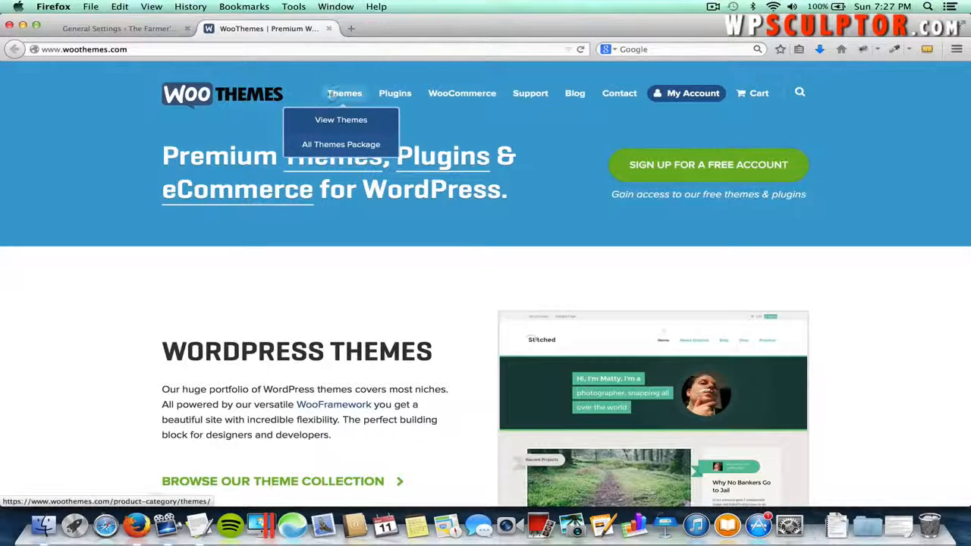
left_click(343, 121)
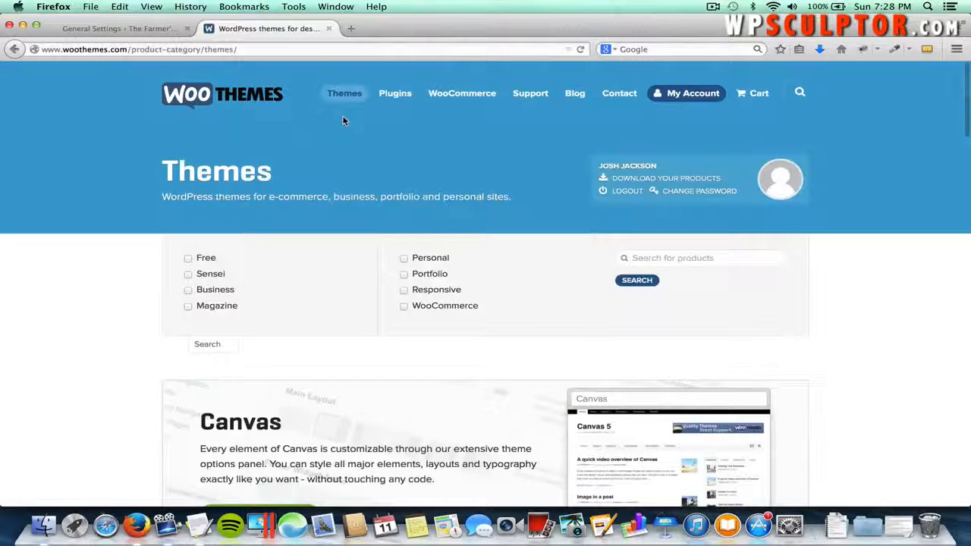
left_click(227, 344)
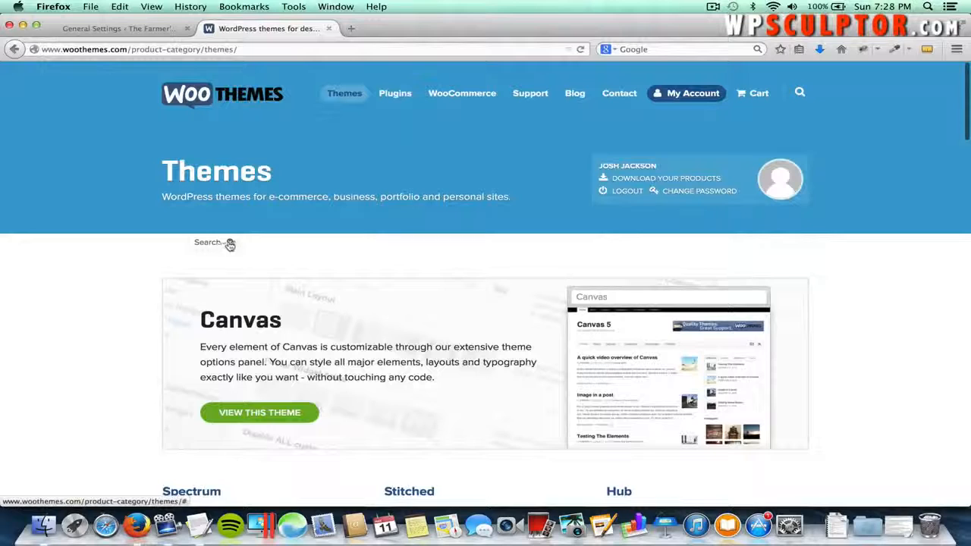
left_click(230, 242)
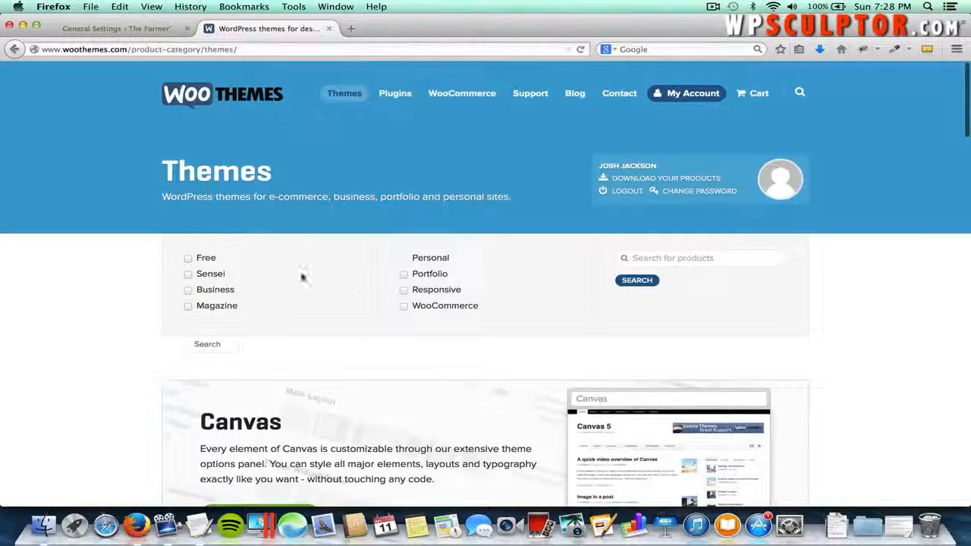
left_click(189, 259)
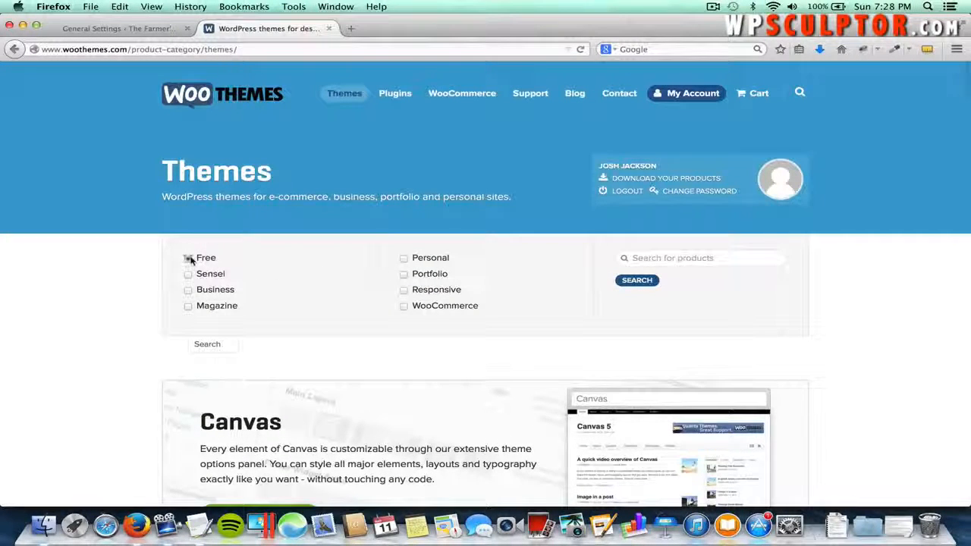
left_click(635, 281)
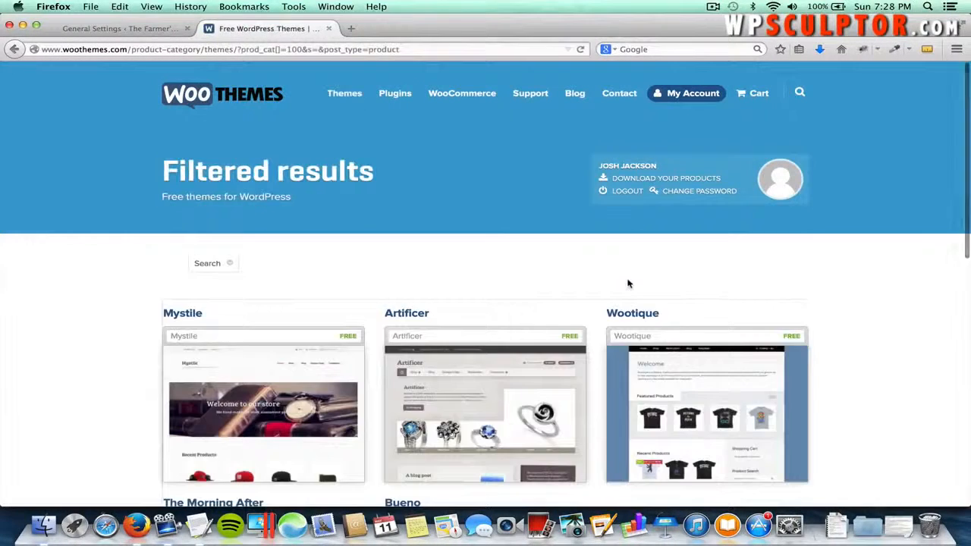
- Add the free Mystile theme to the cart and view the $0.00 cart
scroll(437, 311, "down", 2)
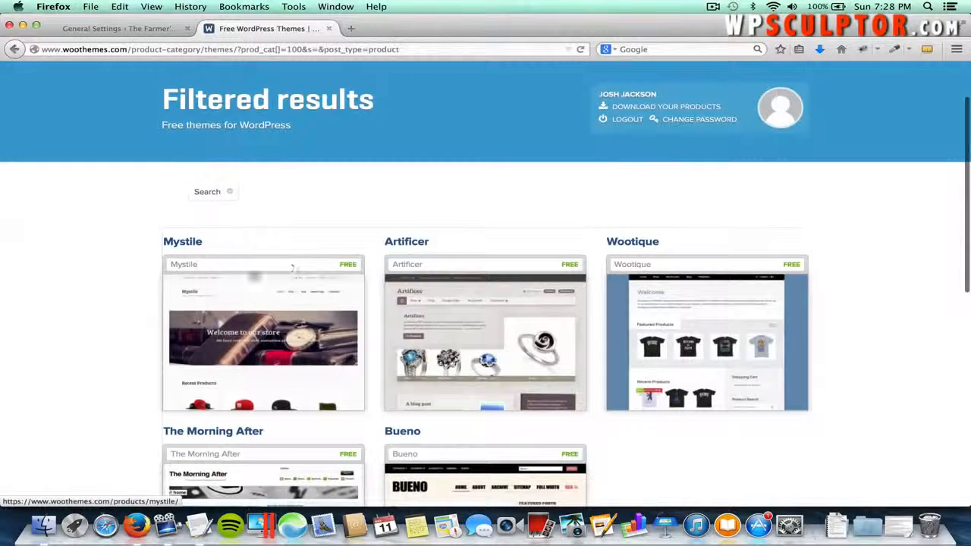
left_click(240, 314)
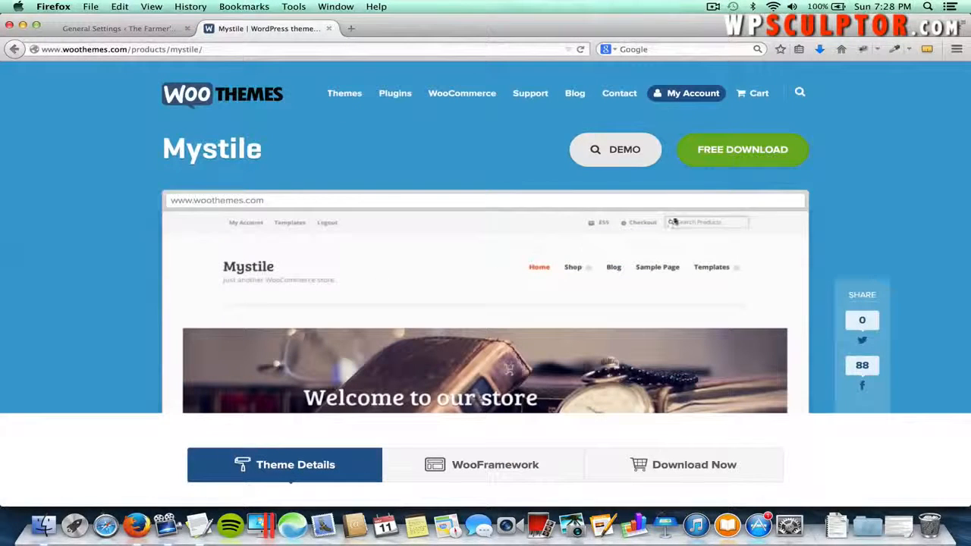
left_click(743, 150)
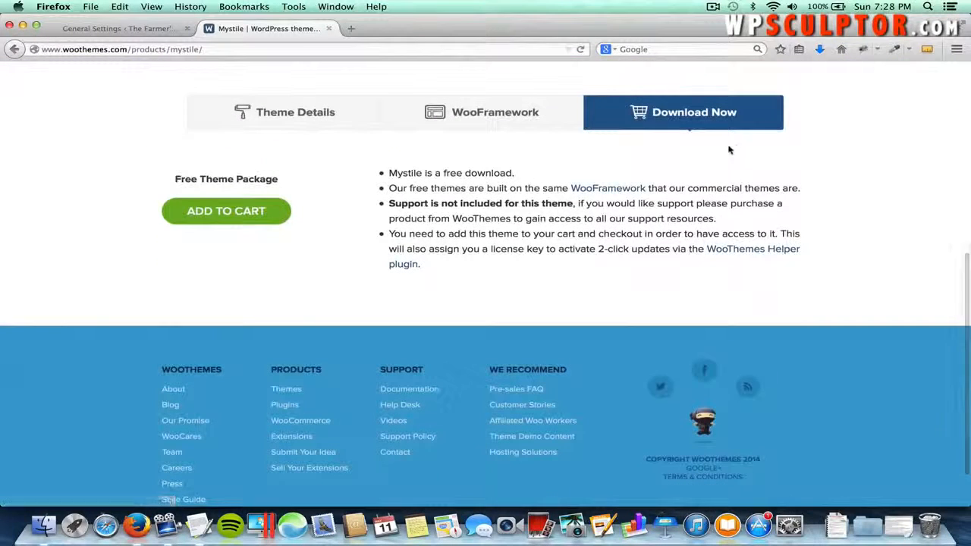
left_click(257, 214)
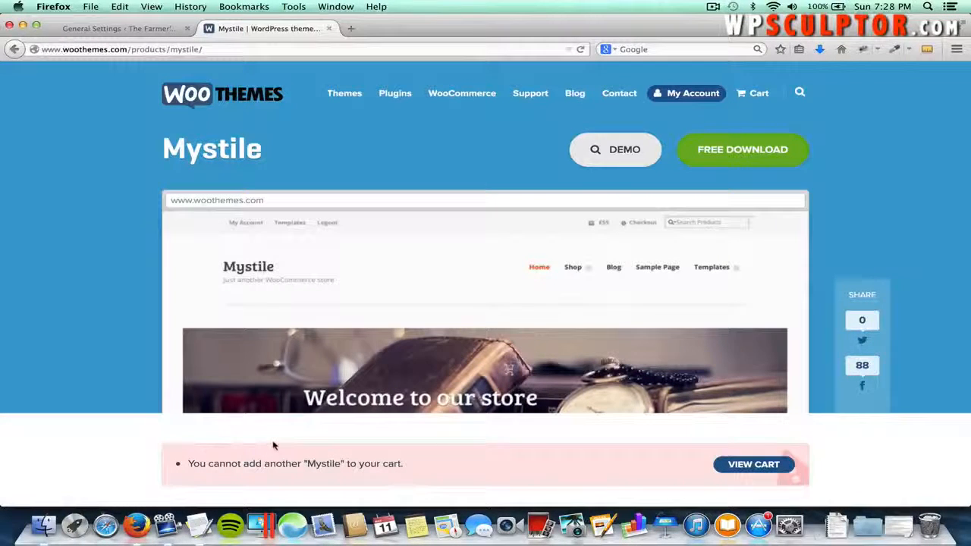
left_click(739, 467)
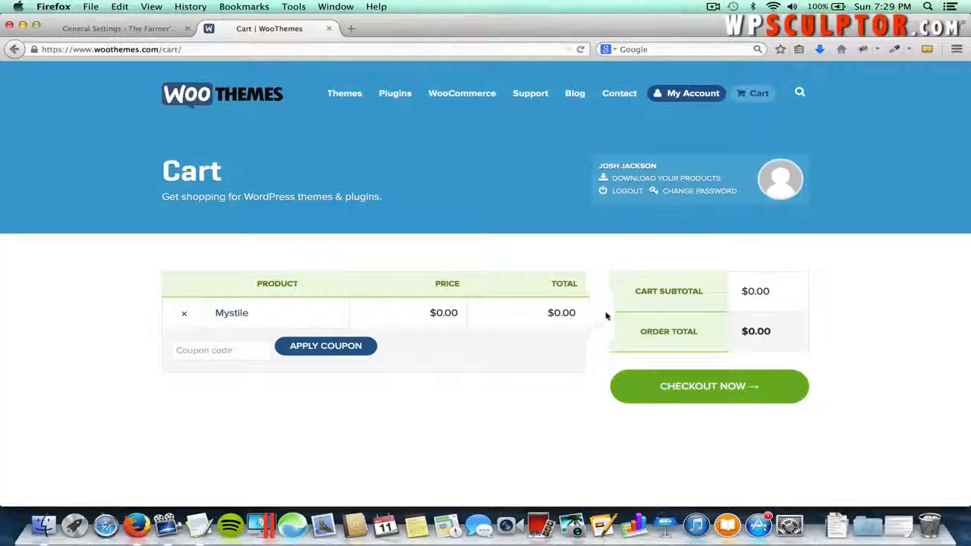
- Check out, find Mystile 1.3.0 under downloads, then return to WordPress General Settings
left_click(665, 390)
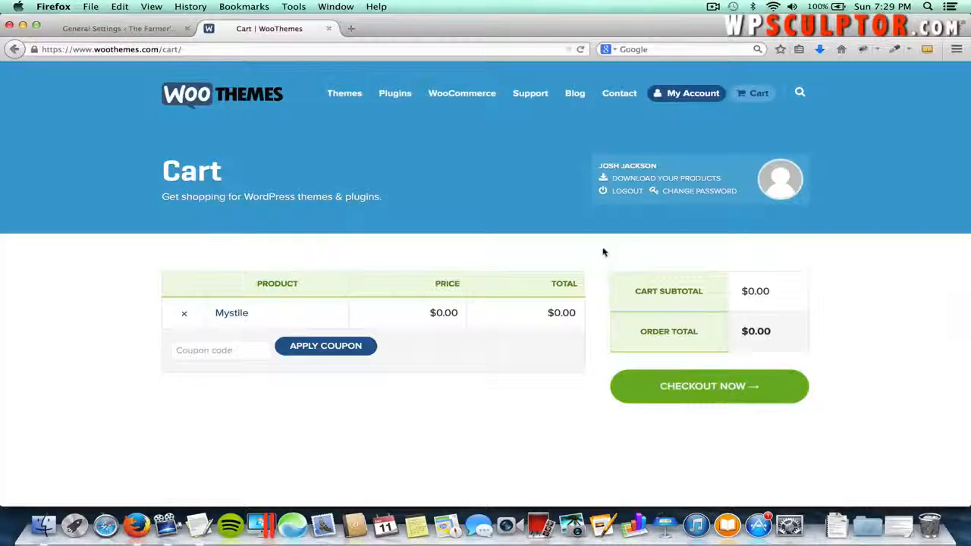
left_click(674, 184)
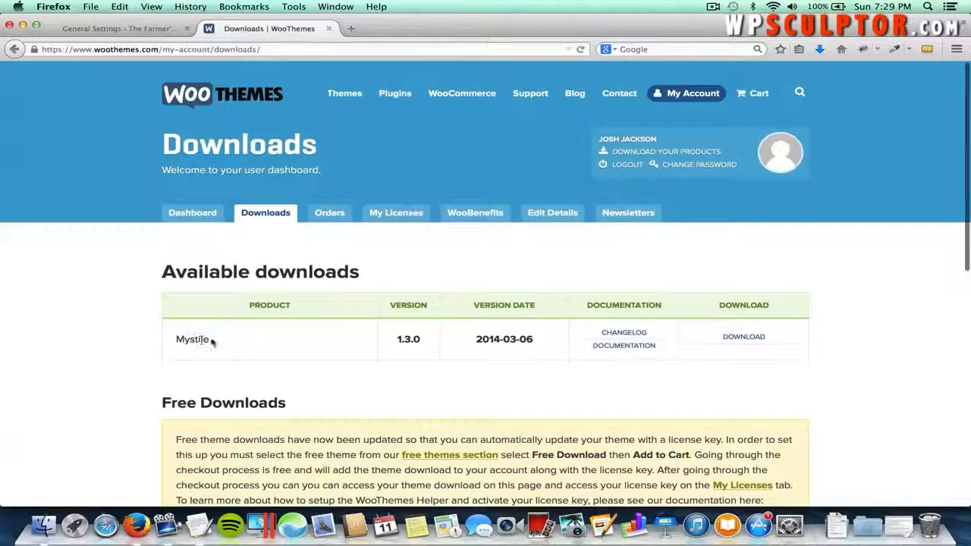
left_click(743, 341)
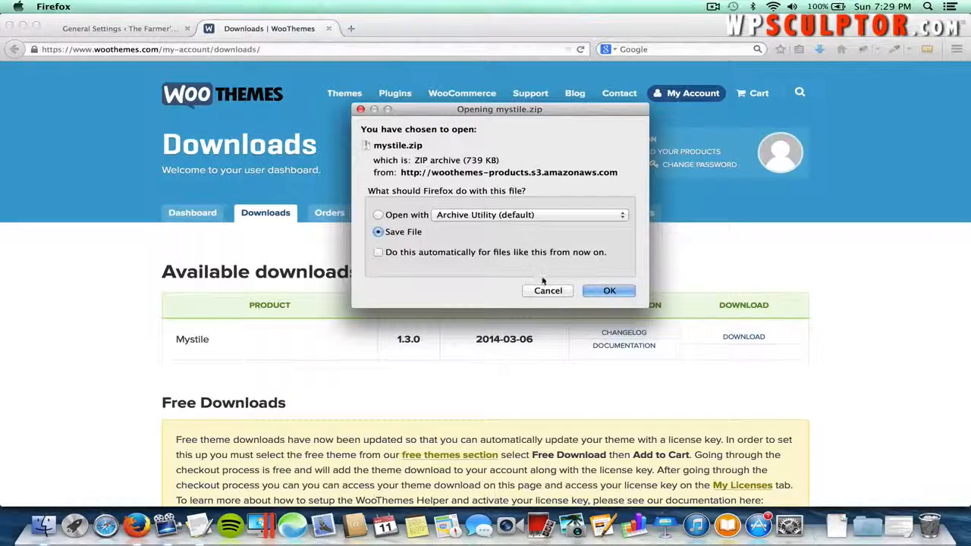
left_click(545, 292)
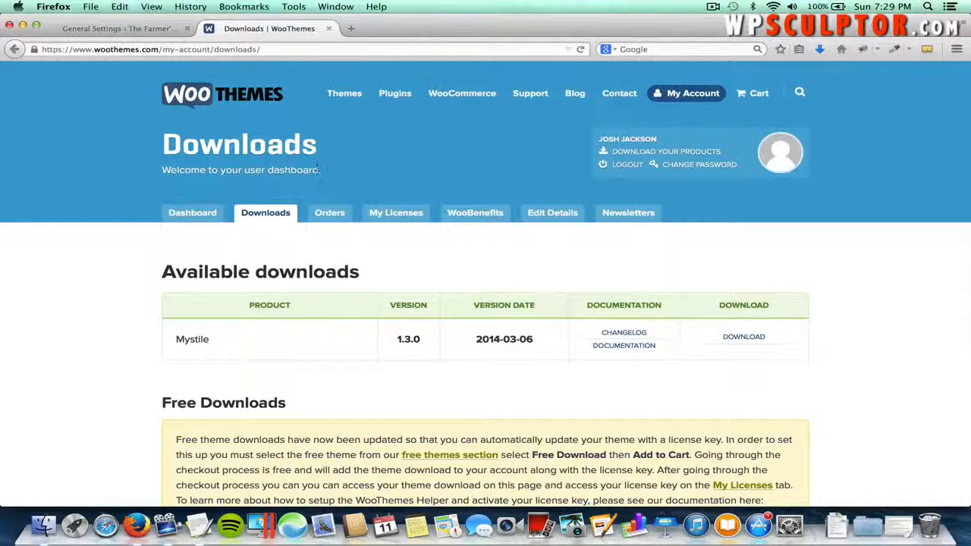
left_click(98, 30)
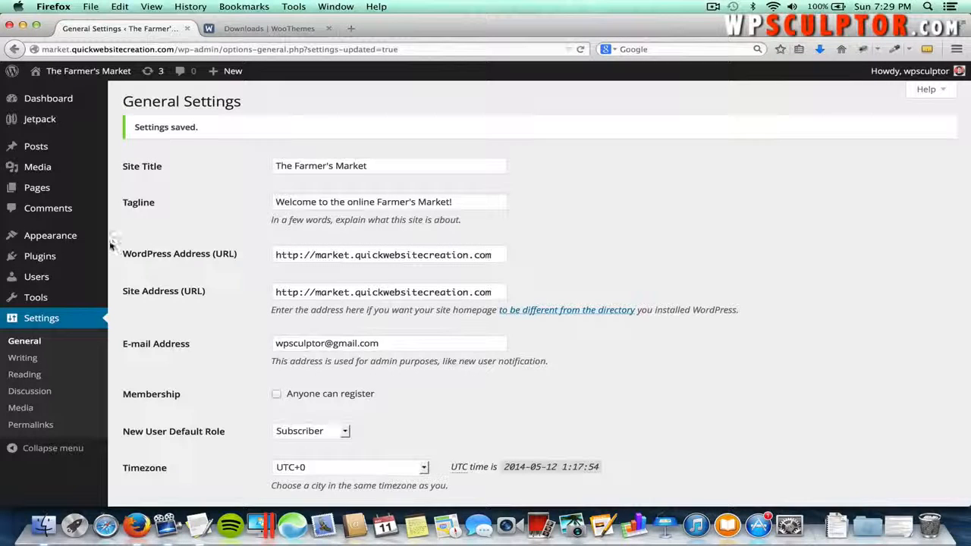
- From Appearance > Themes, add a new theme and browse the Popular themes
mouse_move(113, 240)
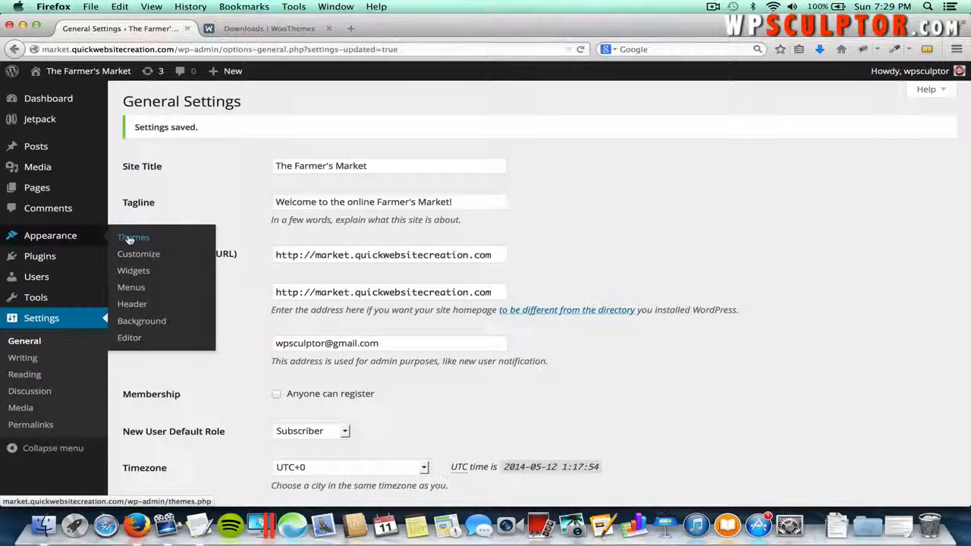
left_click(129, 239)
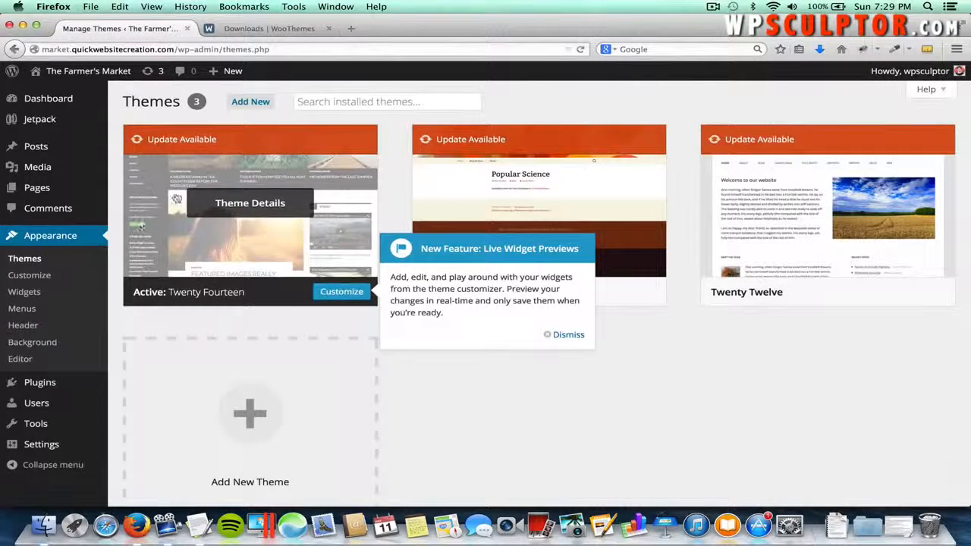
left_click(251, 105)
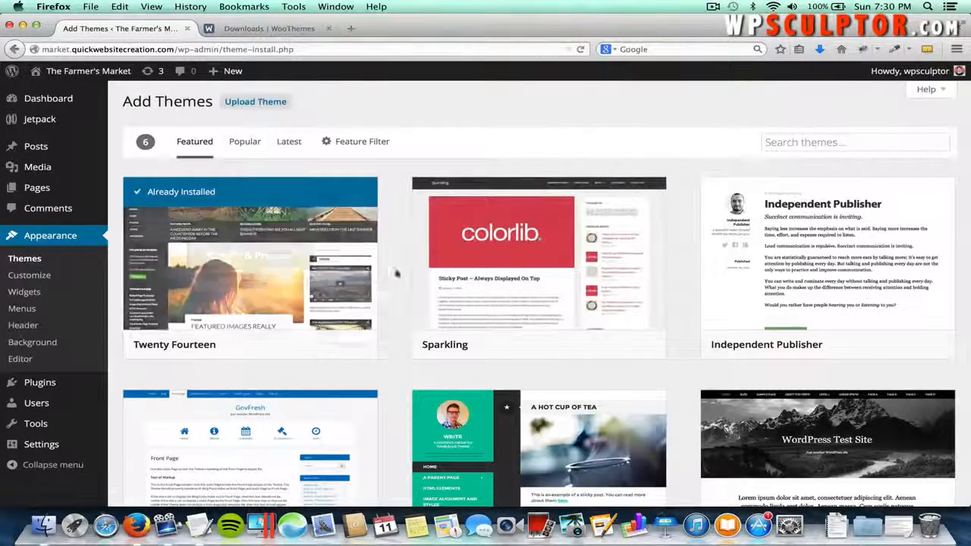
scroll(395, 303, "down", 3)
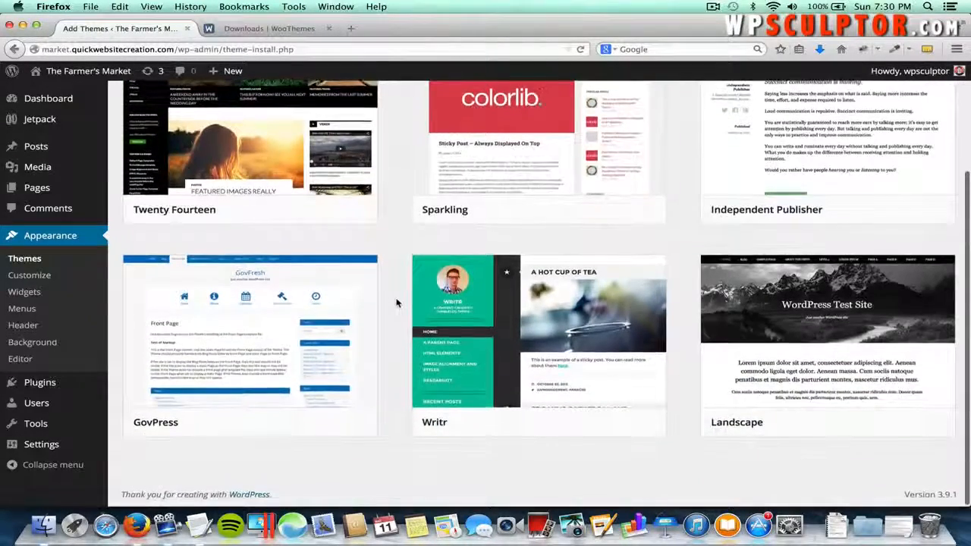
scroll(396, 303, "up", 3)
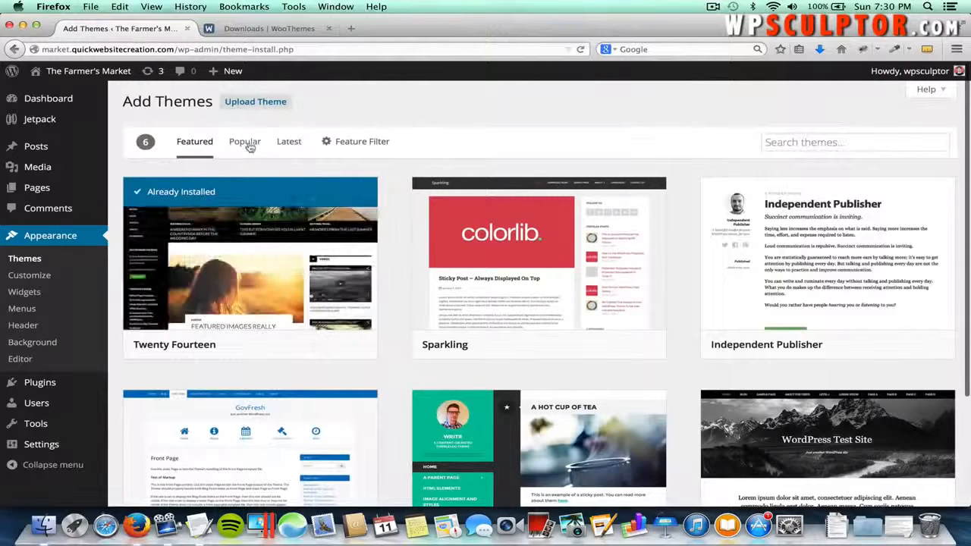
left_click(245, 143)
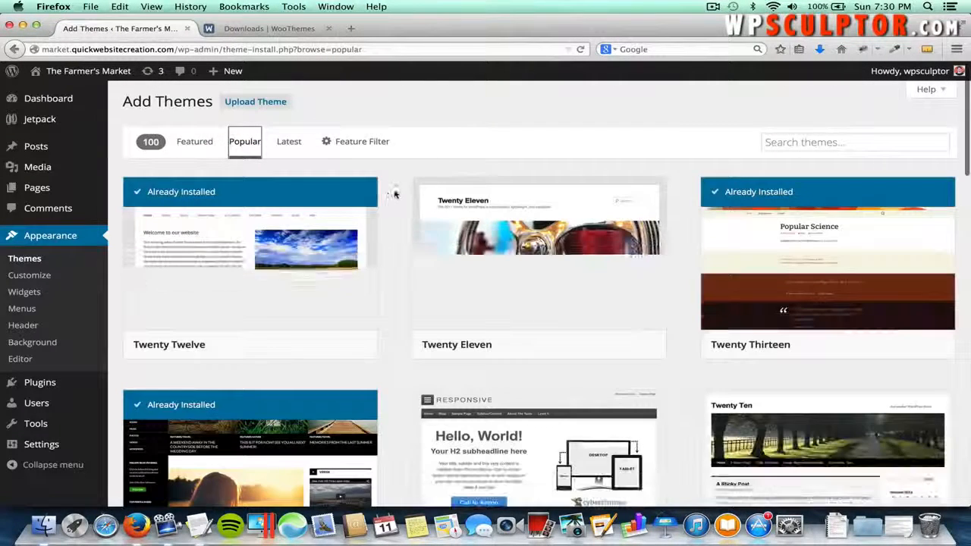
scroll(406, 245, "down", 3)
scroll(406, 245, "down", 3)
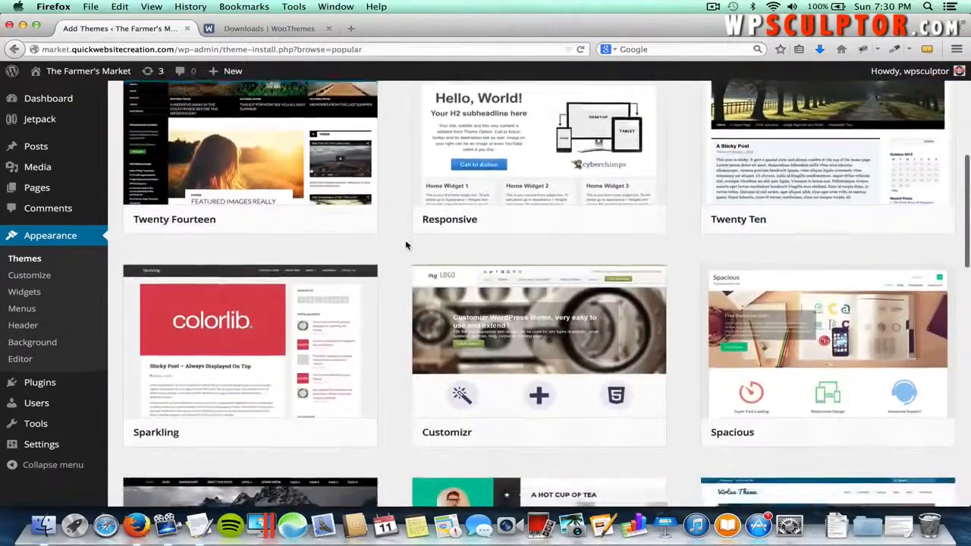
scroll(405, 243, "up", 6)
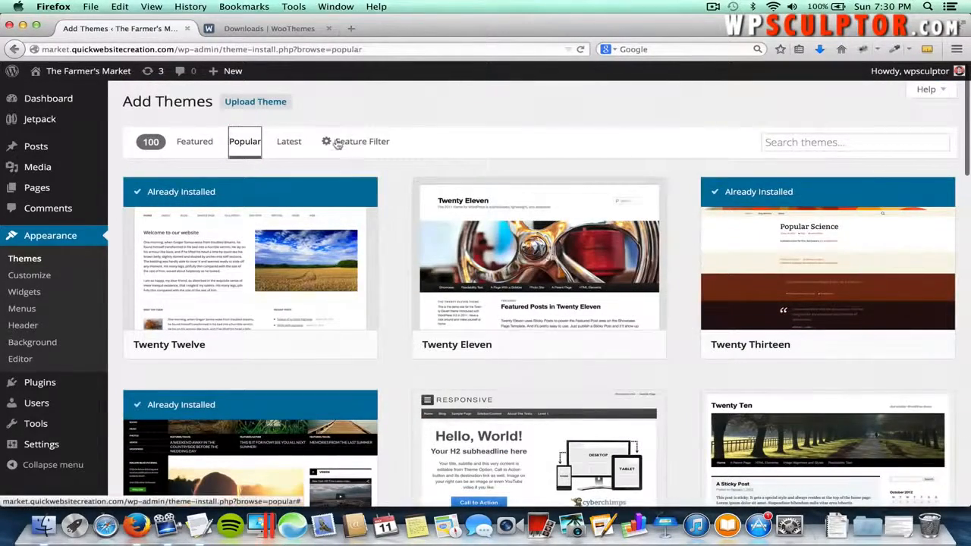
- Look through the Feature Filter options, then switch to the Upload Theme form
left_click(362, 143)
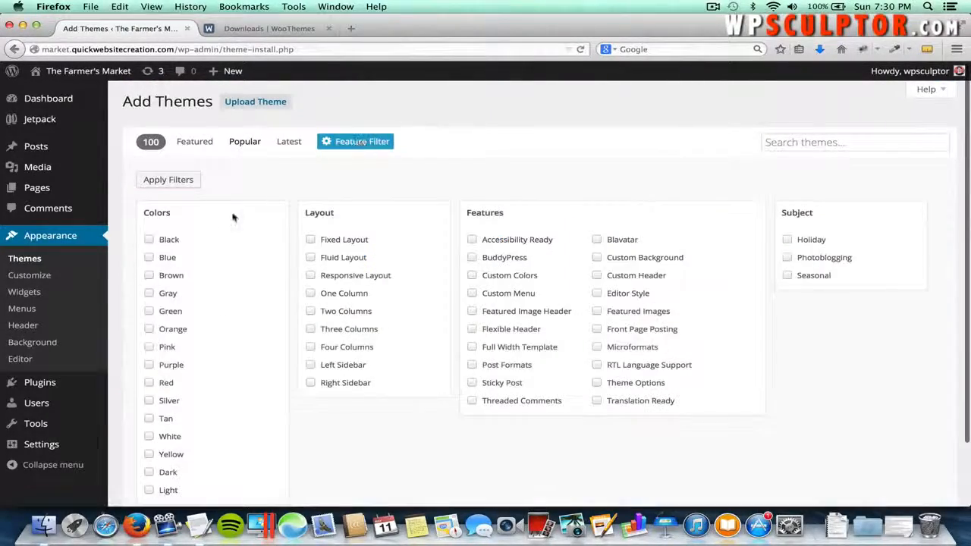
scroll(190, 245, "down", 2)
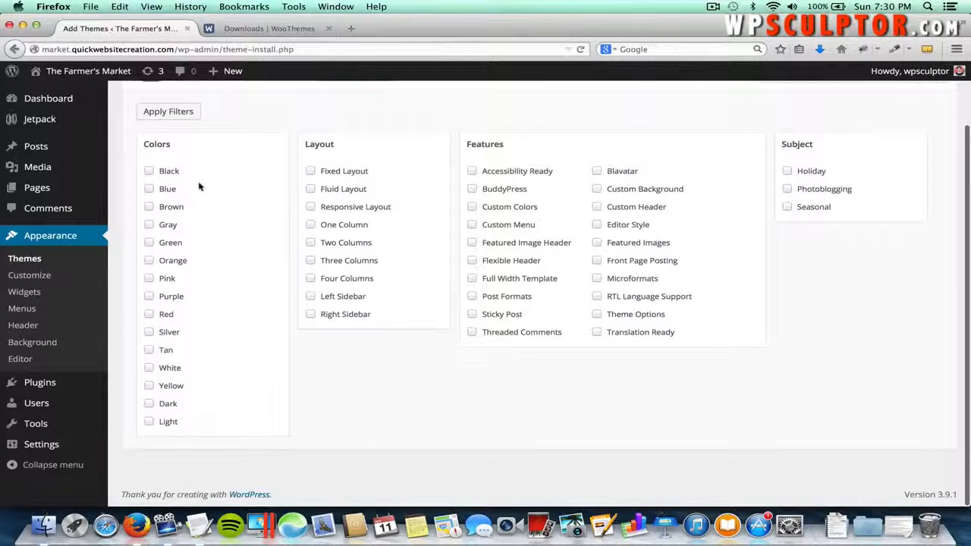
scroll(383, 171, "up", 2)
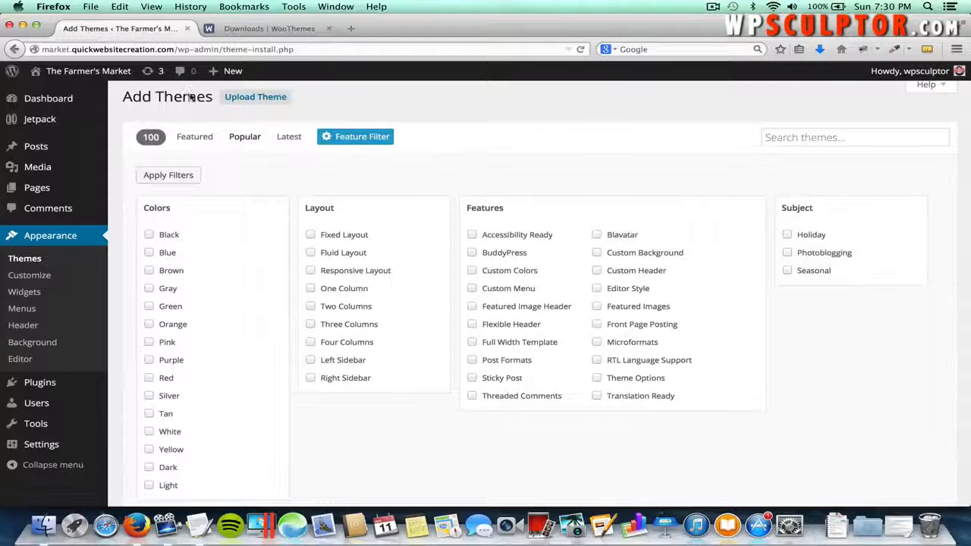
left_click(243, 102)
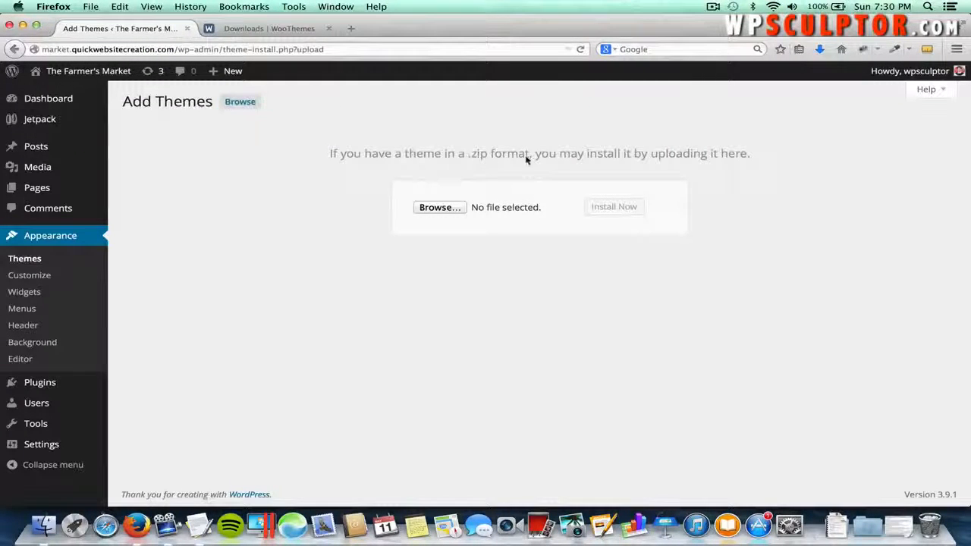
- Upload mystile.zip from the WpSculptor tutorial folder, install it, and activate Mystile
left_click(443, 207)
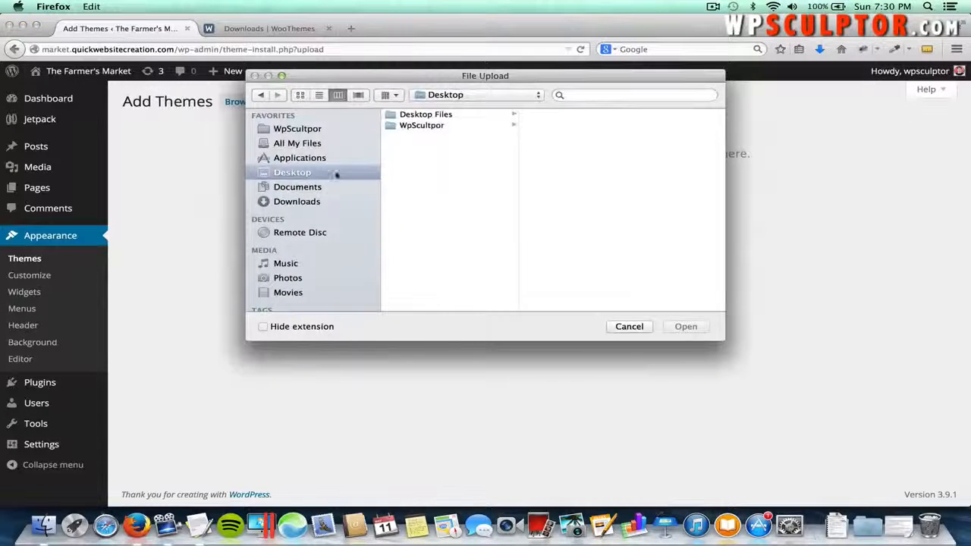
left_click(431, 126)
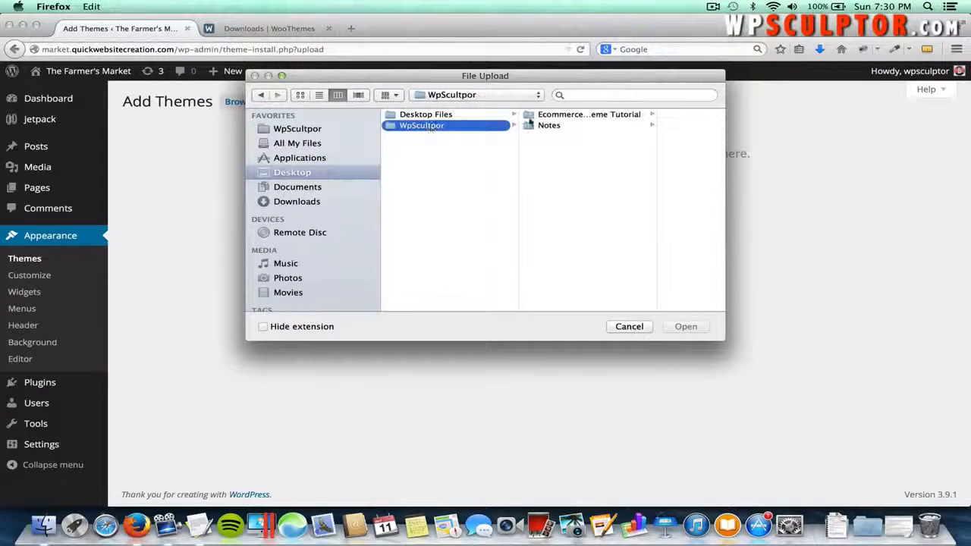
left_click(558, 116)
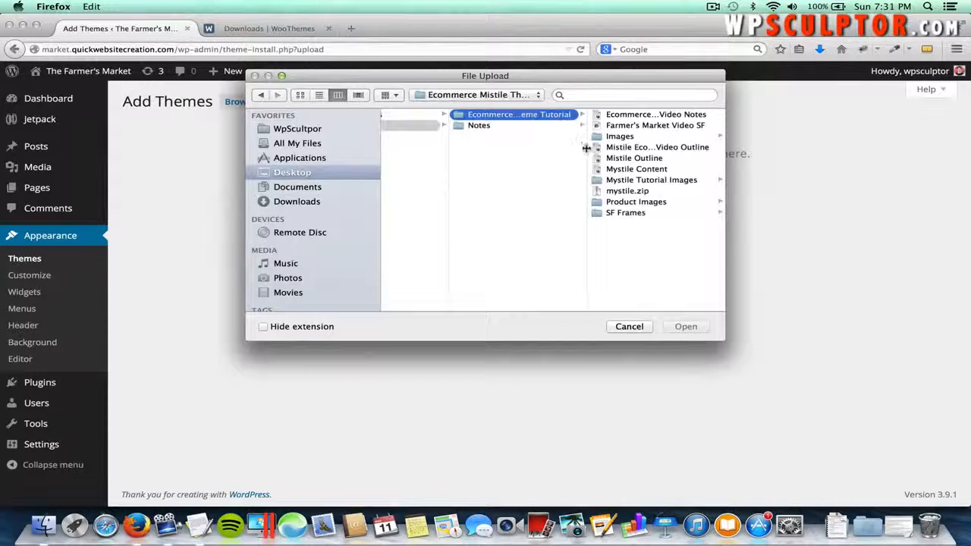
left_click(620, 193)
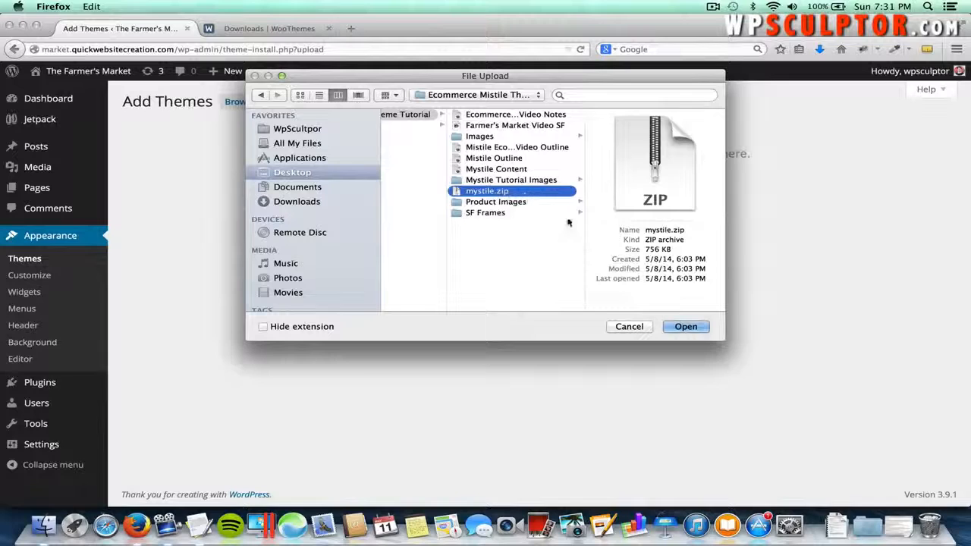
left_click(685, 327)
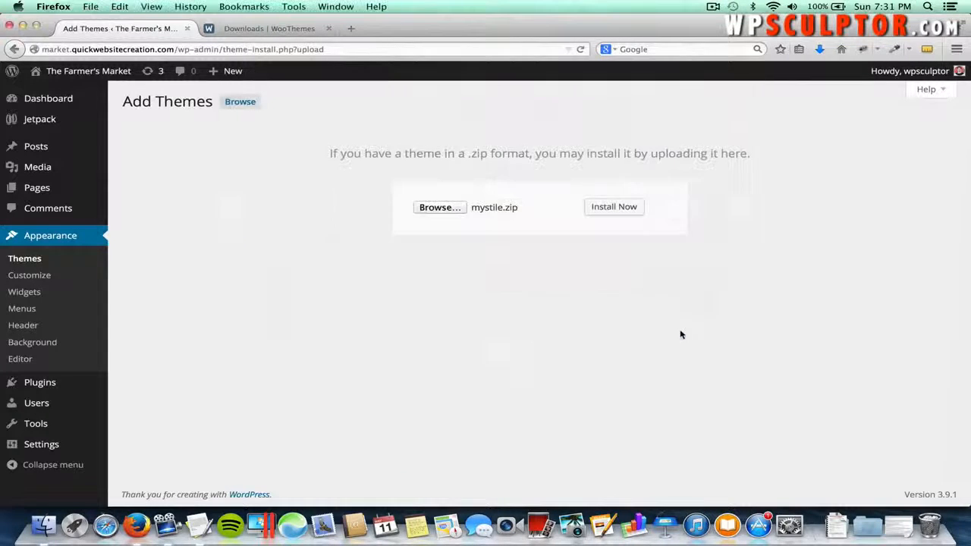
left_click(624, 212)
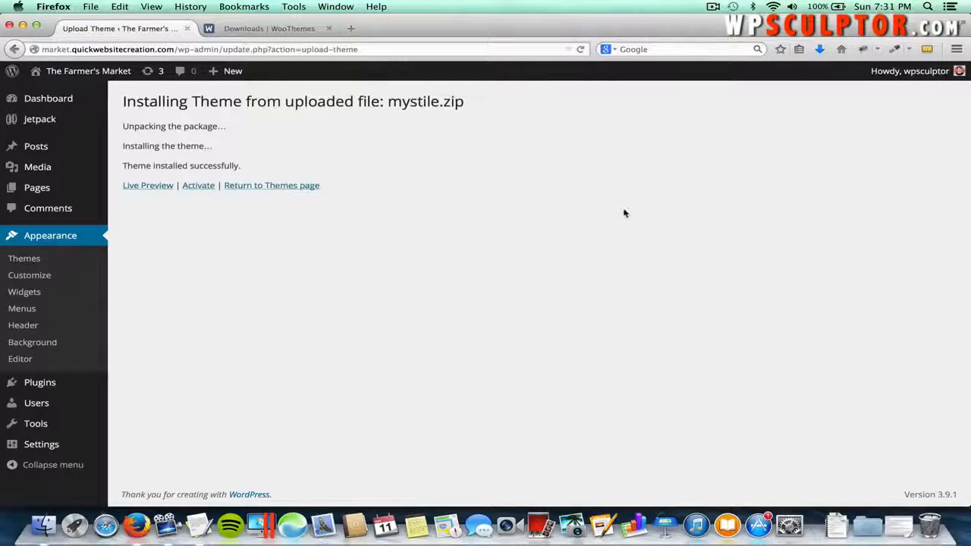
left_click(202, 189)
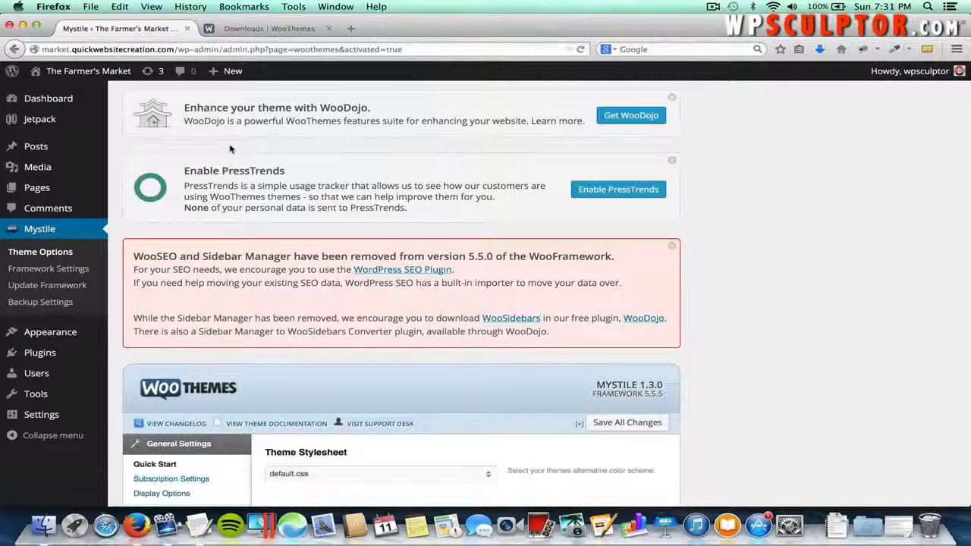
- Visit The Farmer's Market front page to see the Mystile styling
mouse_move(112, 73)
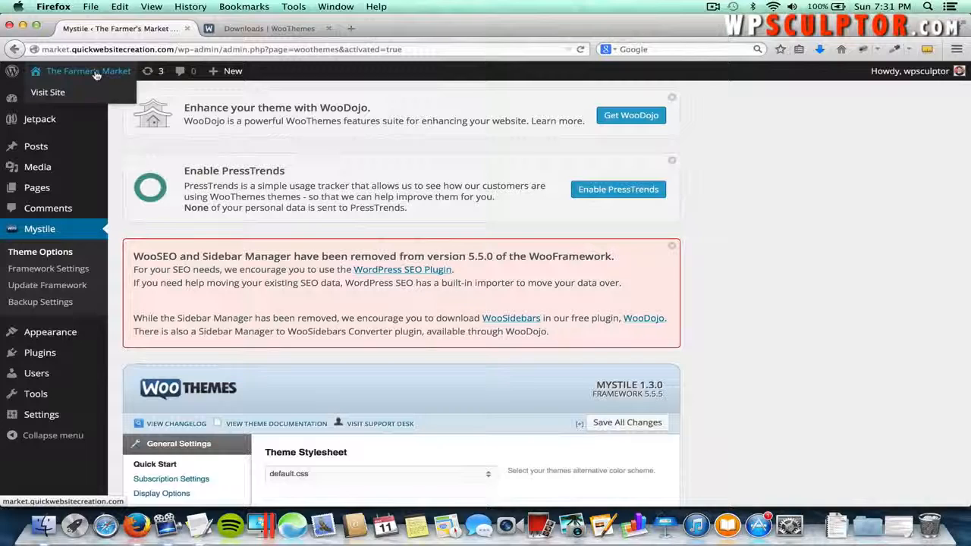
left_click(96, 73)
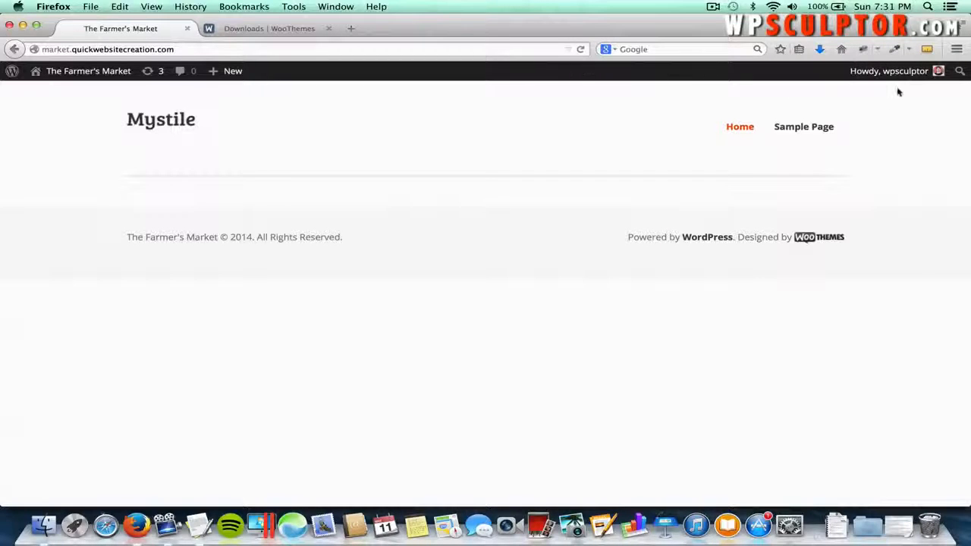
mouse_move(911, 76)
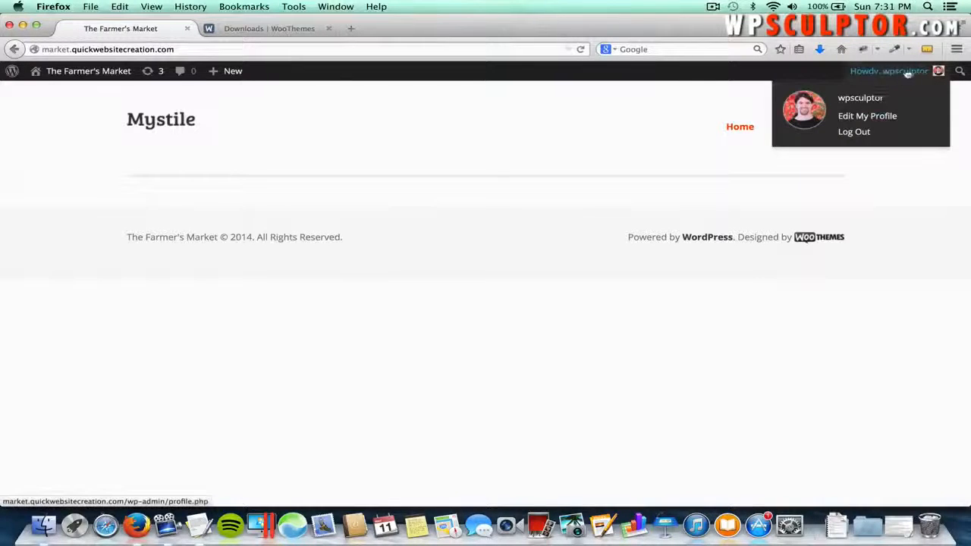
- Log out, then load the site's /wp-admin address
left_click(861, 132)
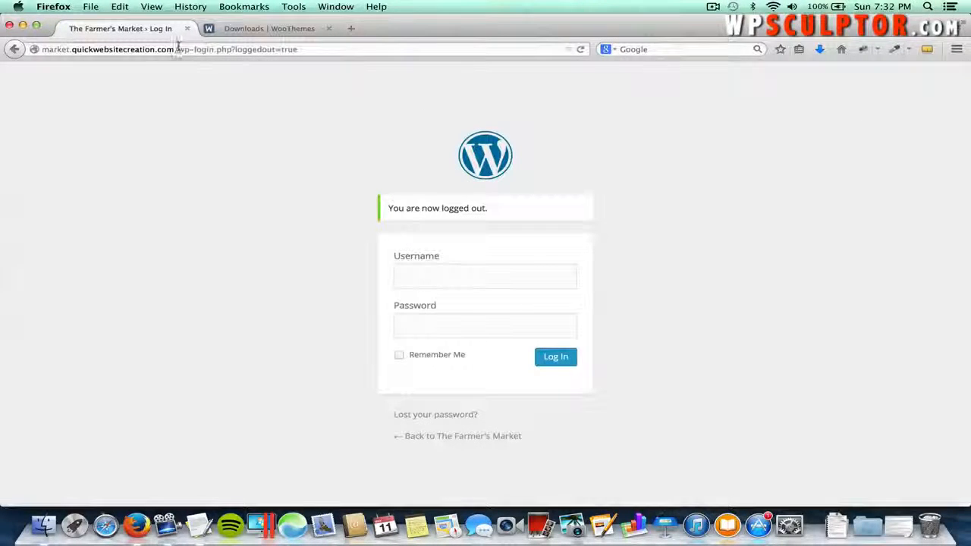
left_click_drag(178, 49, 364, 50)
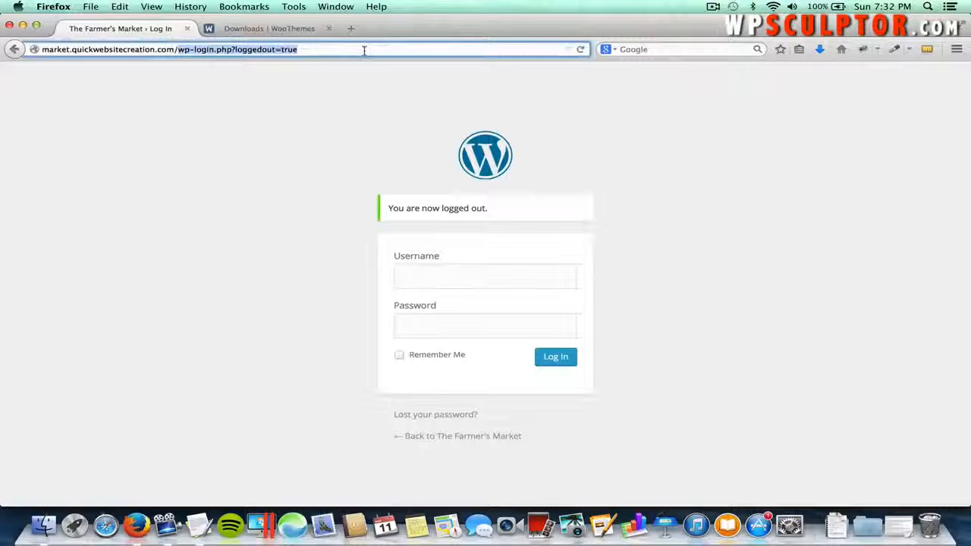
key("BackSpace")
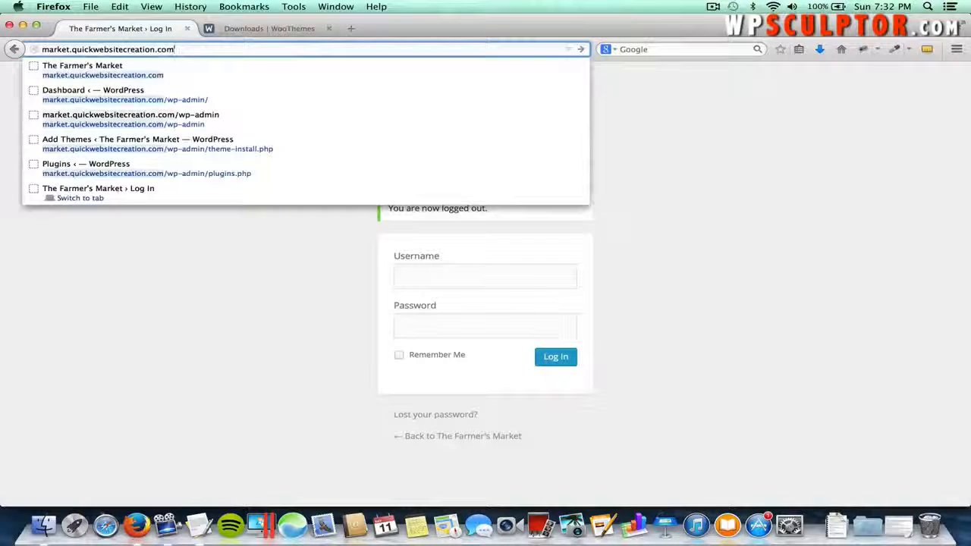
key("Return")
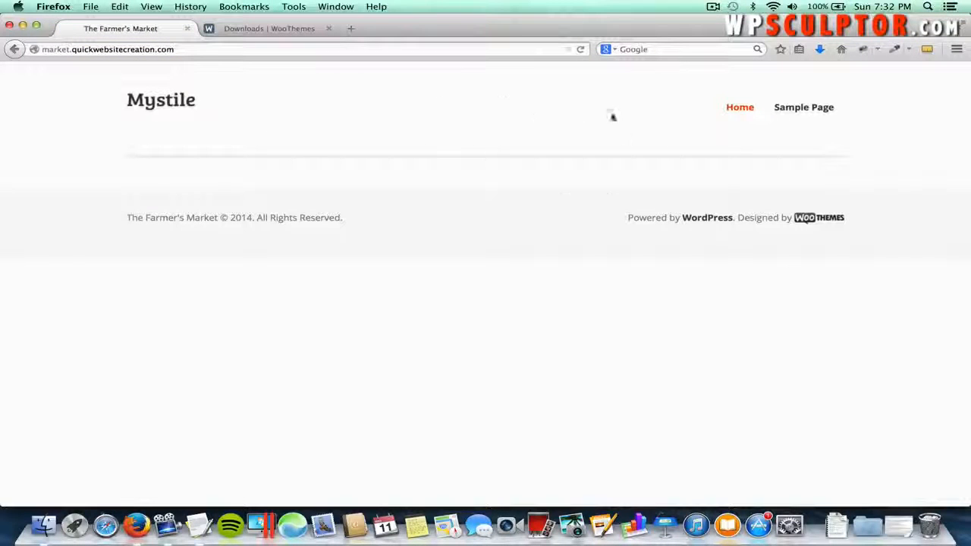
left_click(191, 49)
left_click(192, 49)
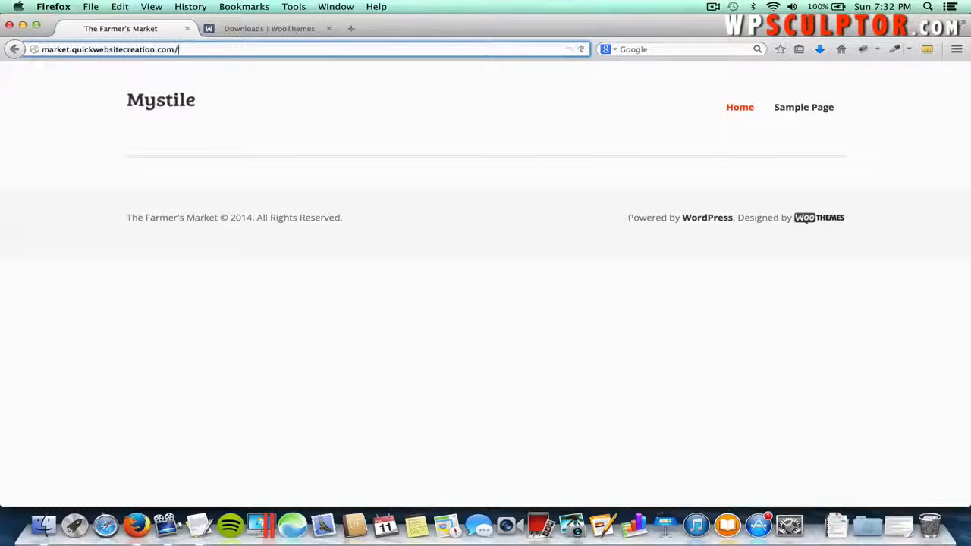
type("/wp")
key("Return")
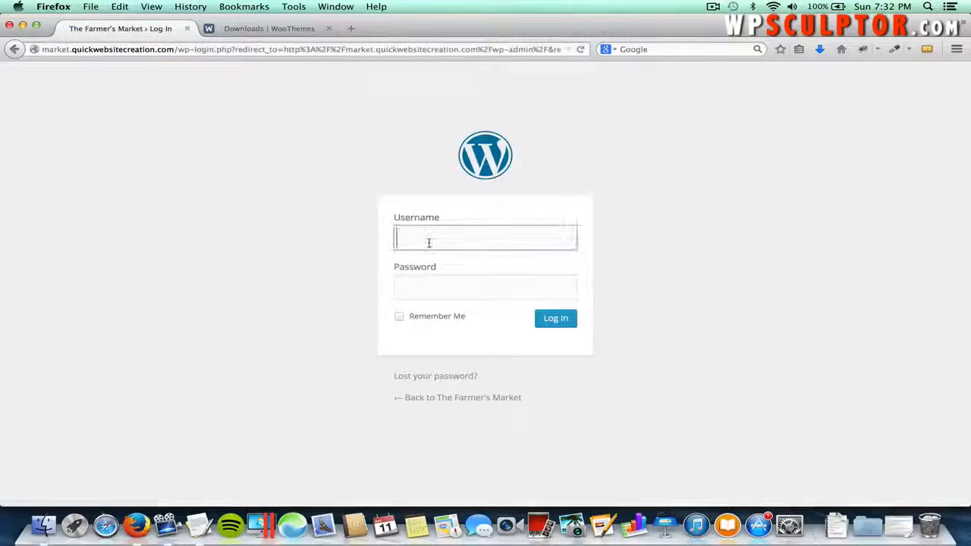
- Log back in with the admin username and password
type("wpsu")
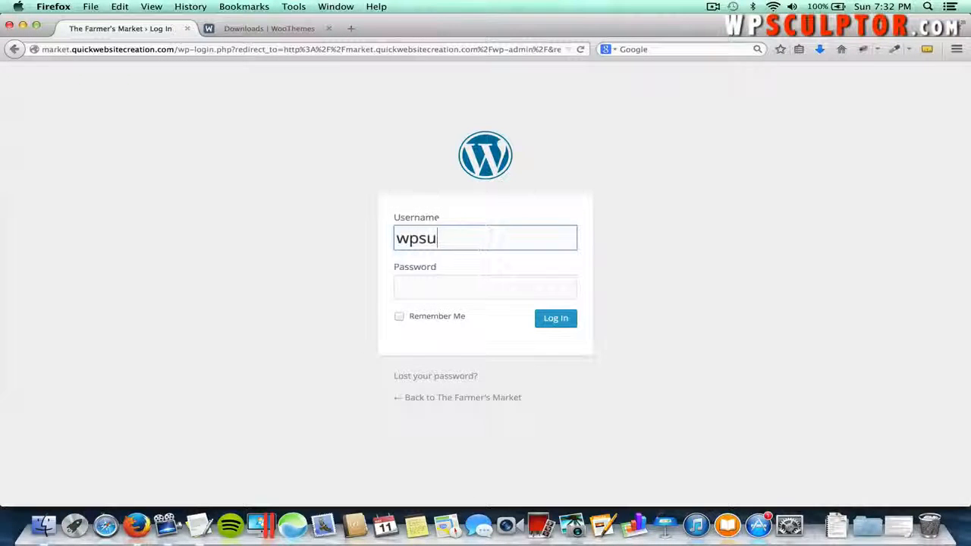
key("BackSpace")
type("culptor")
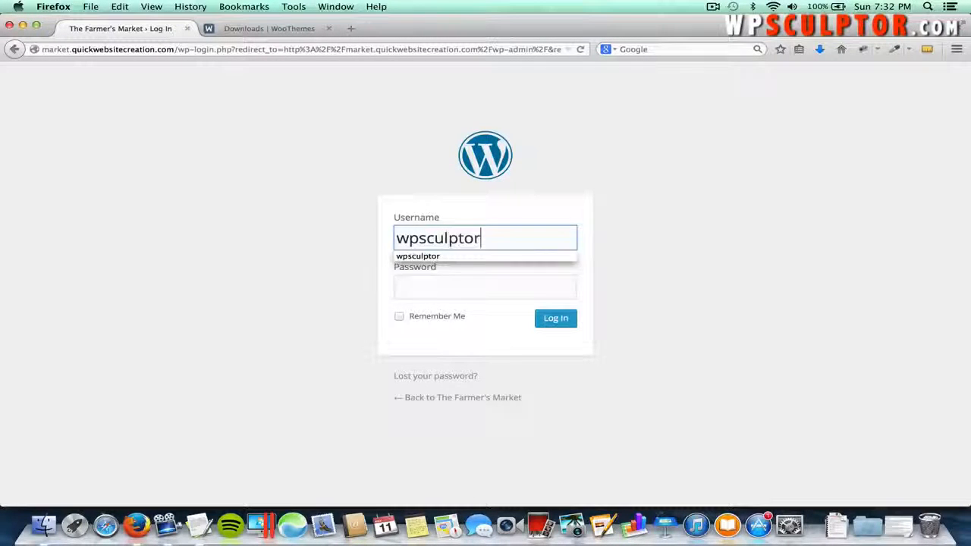
key("Tab")
type("*")
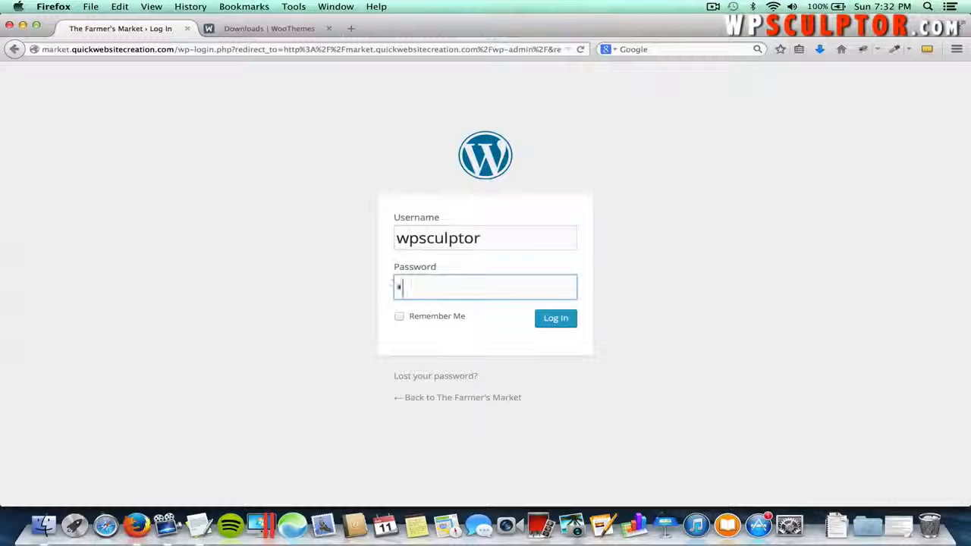
type("********")
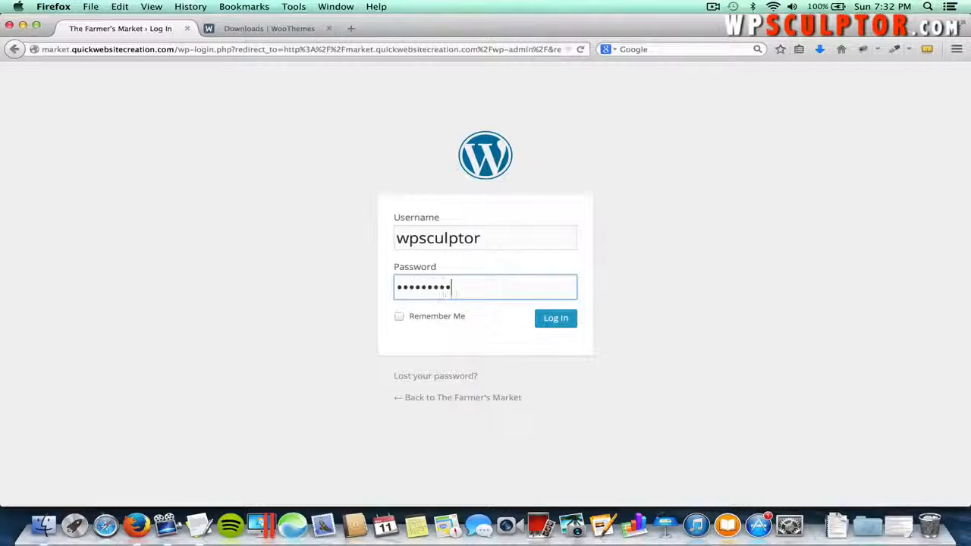
key("Return")
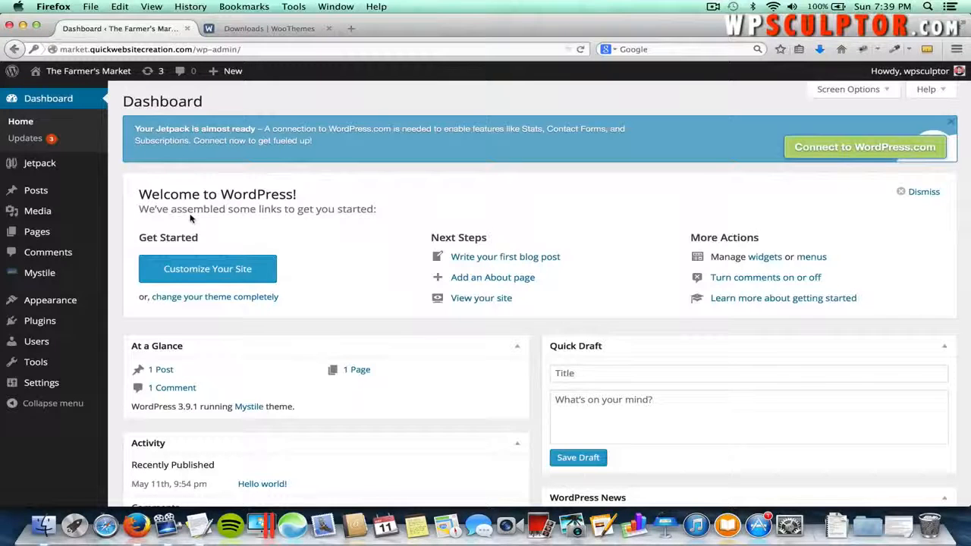
- Search the WordPress plugin directory for 'woocommerce'
mouse_move(65, 321)
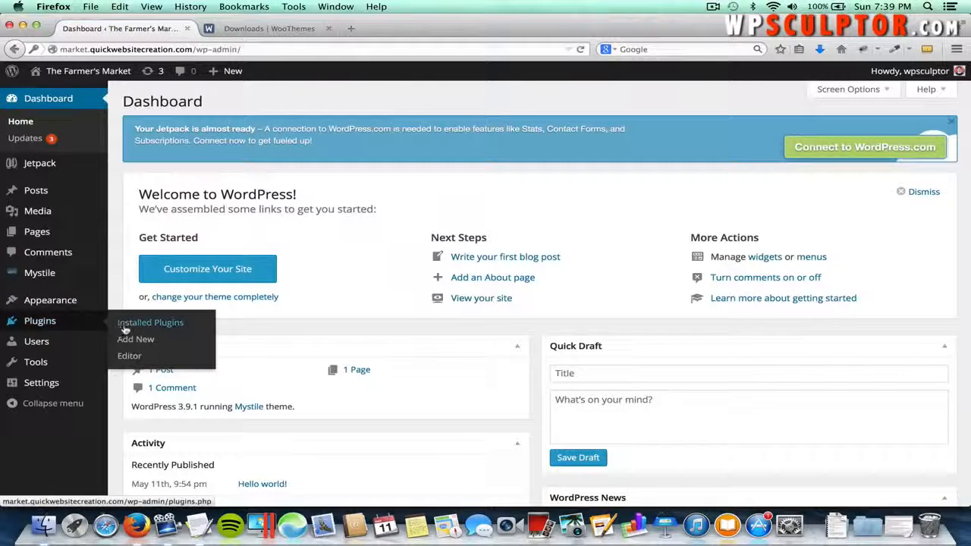
left_click(136, 344)
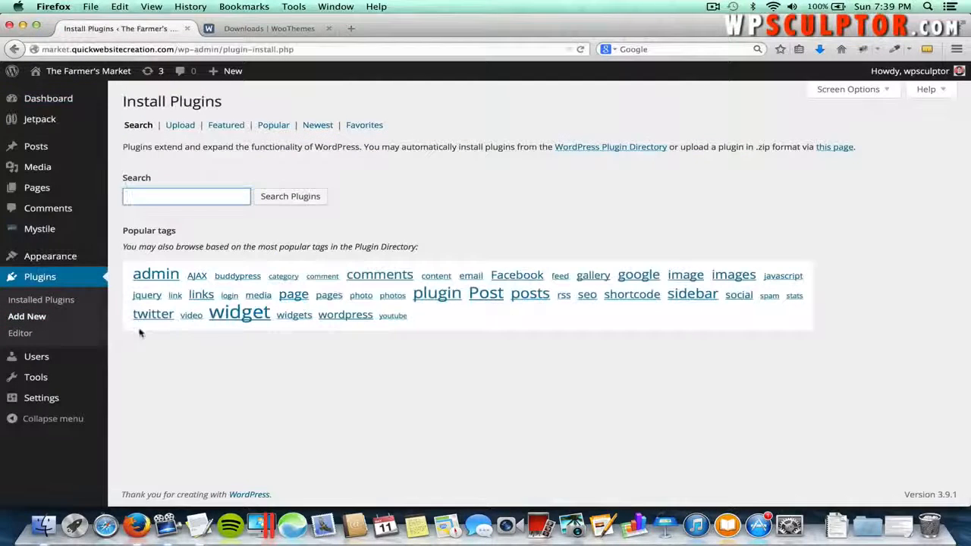
left_click(147, 196)
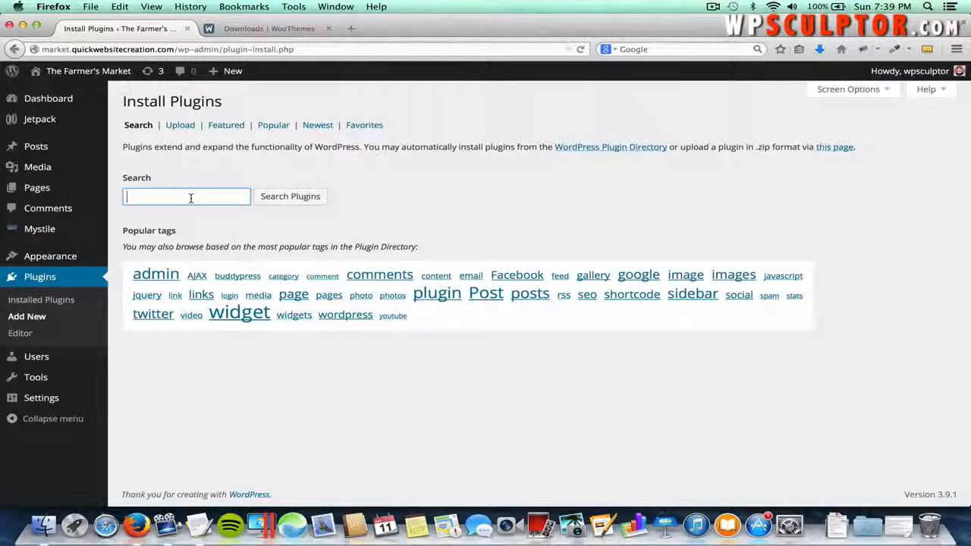
type("woo")
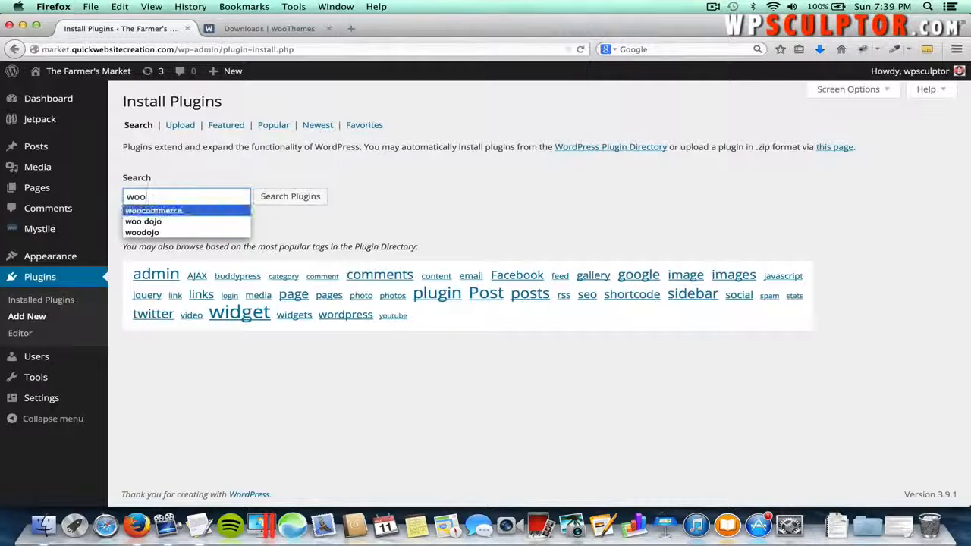
left_click(197, 211)
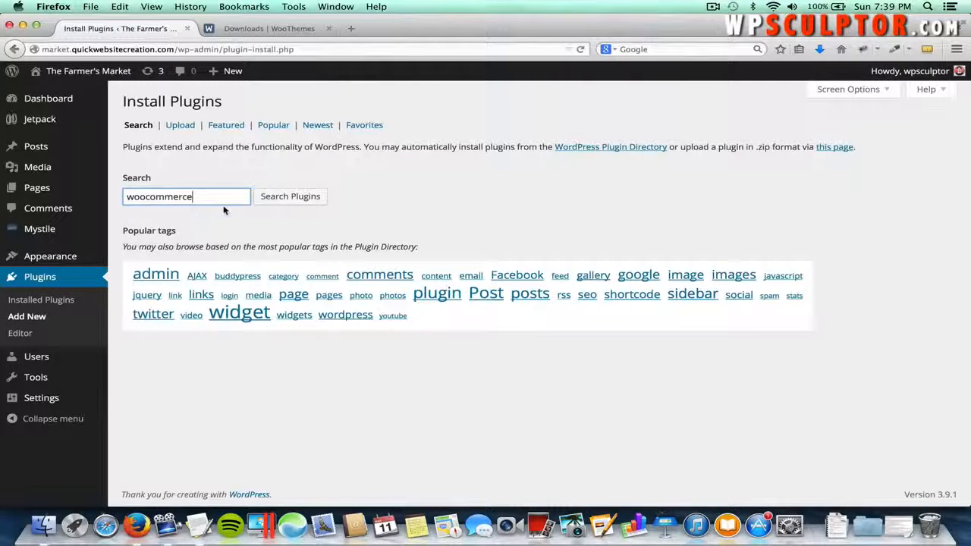
left_click(289, 197)
left_click(289, 197)
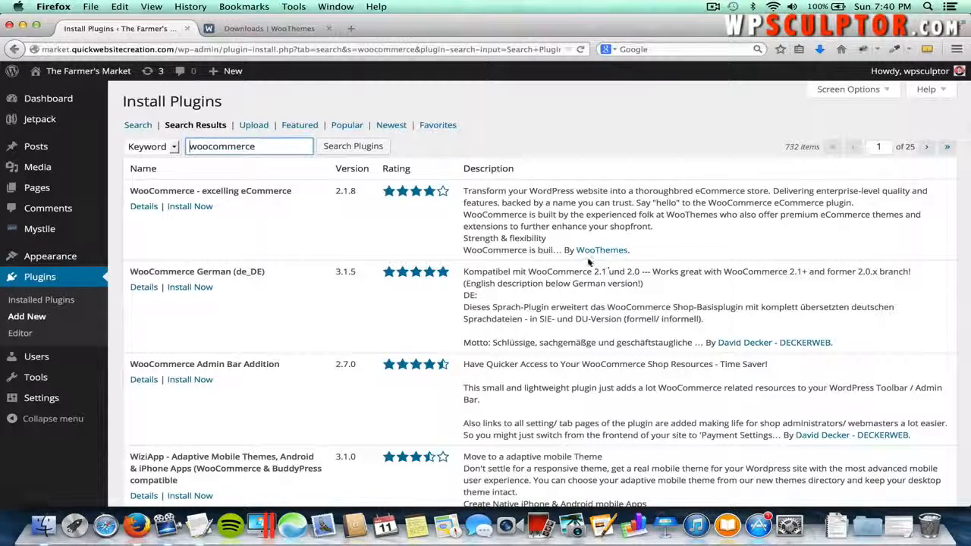
- Install the WooCommerce plugin, confirm the install, and activate it
left_click(206, 210)
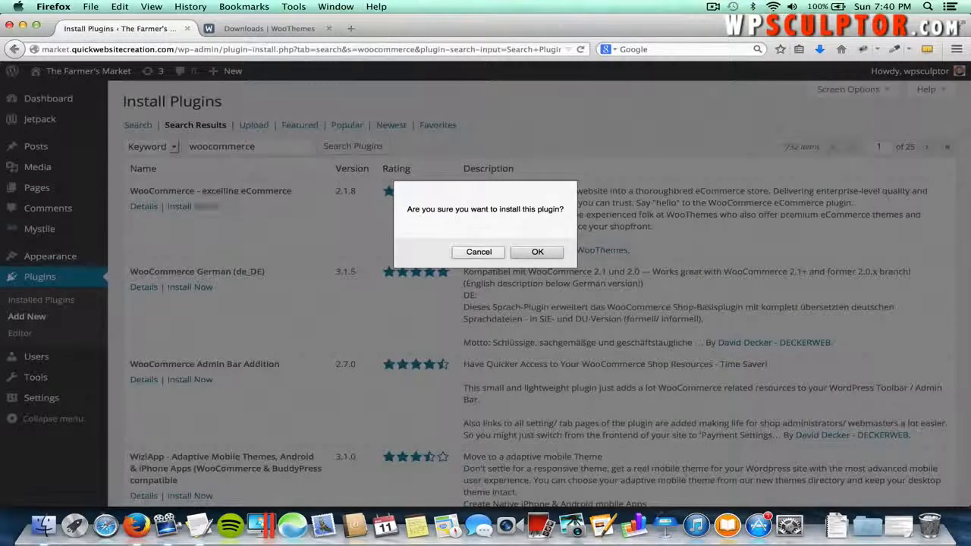
left_click(527, 253)
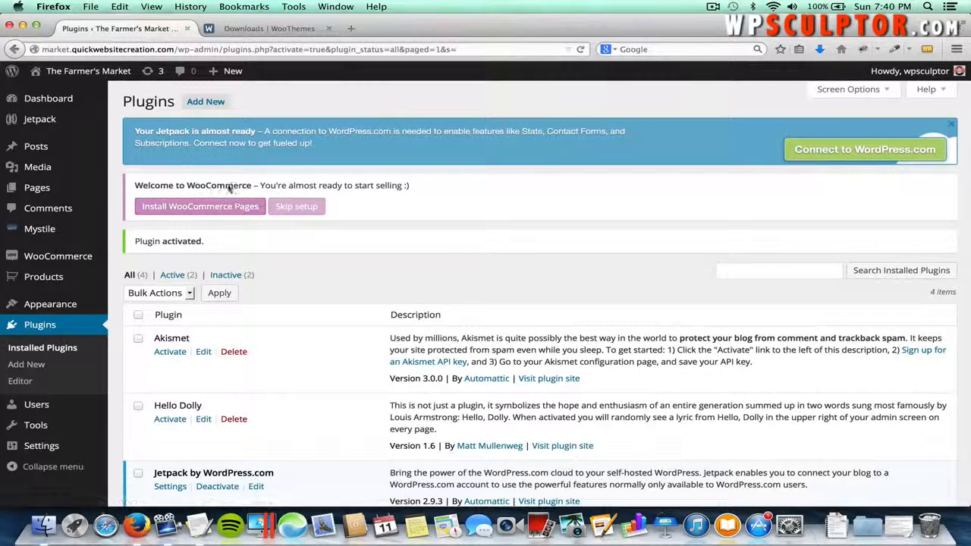
mouse_move(71, 258)
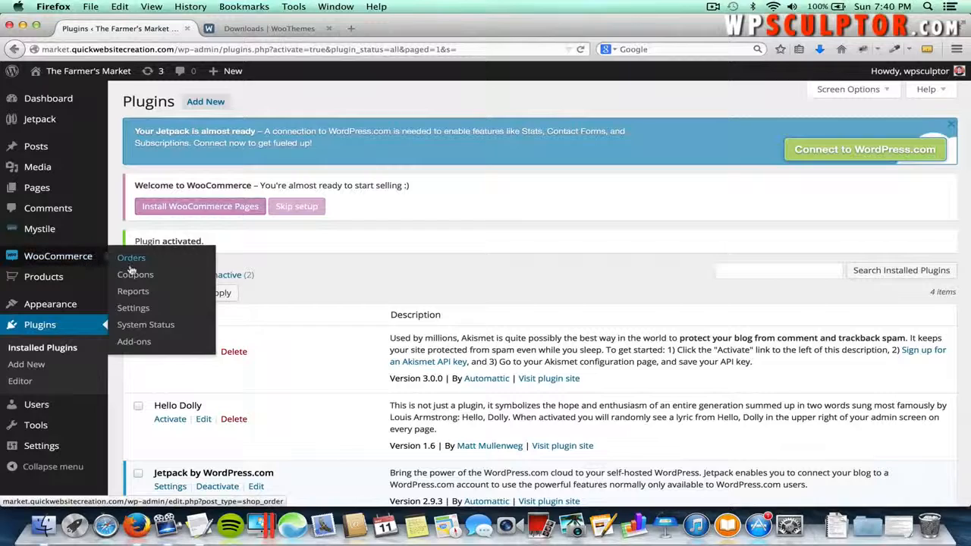
- Install the default WooCommerce store pages from the welcome notice
left_click(131, 309)
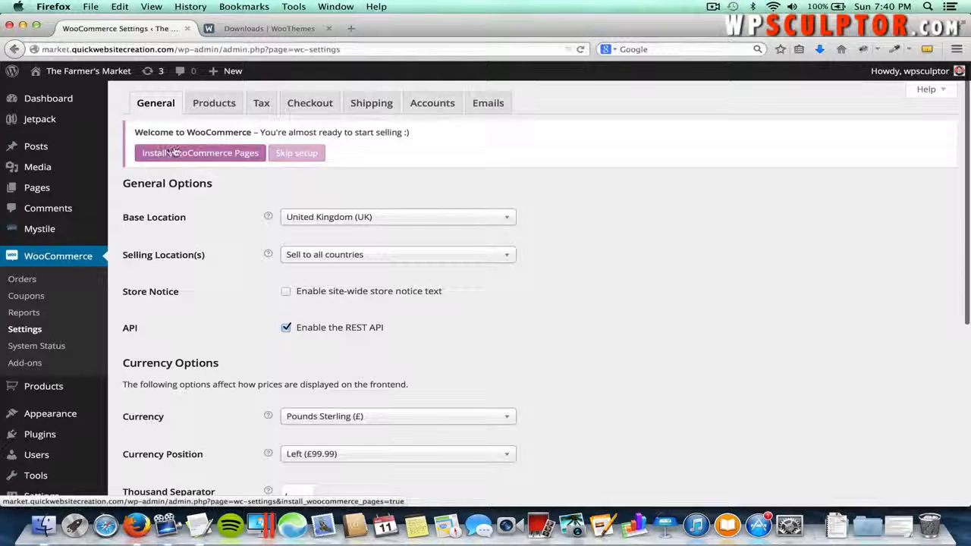
left_click(199, 155)
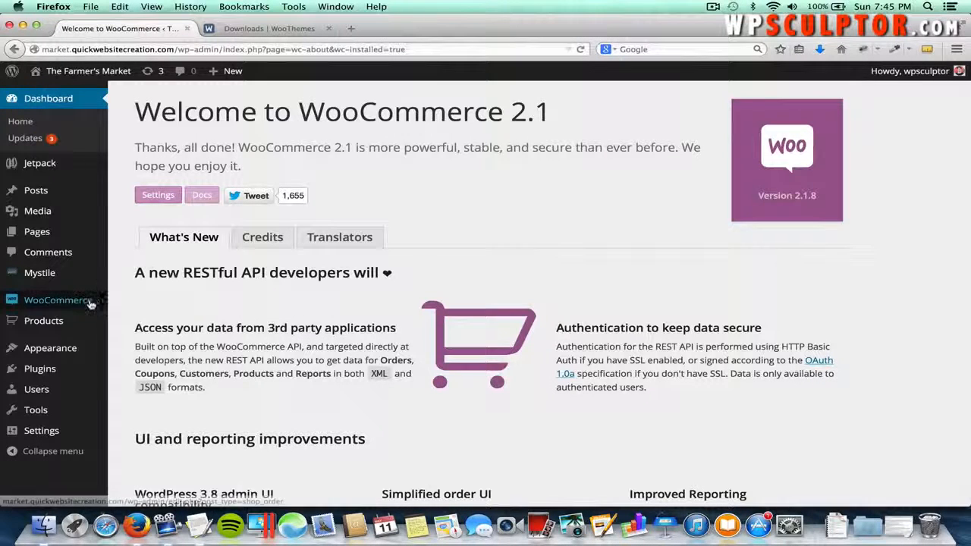
- Set the store's base location to United States — Colorado
mouse_move(90, 303)
left_click(152, 353)
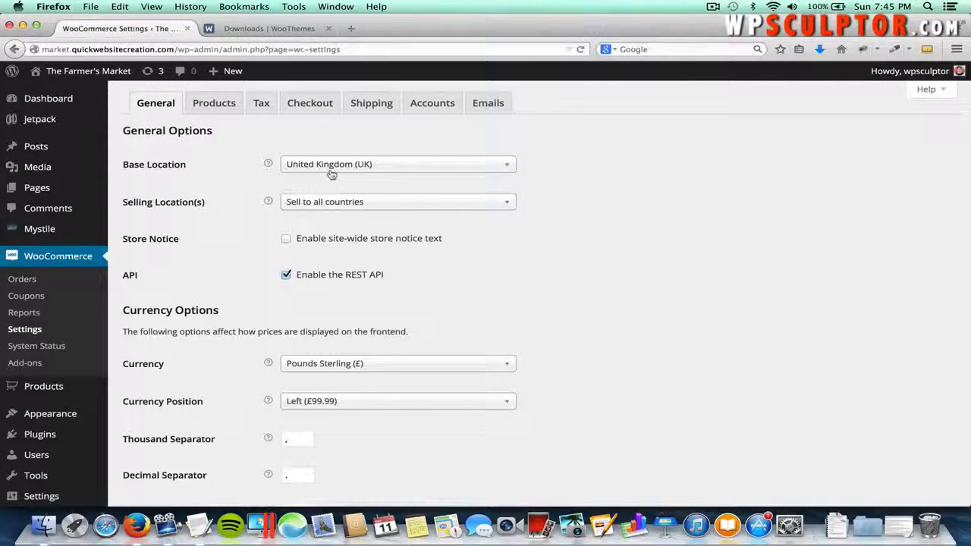
left_click(330, 168)
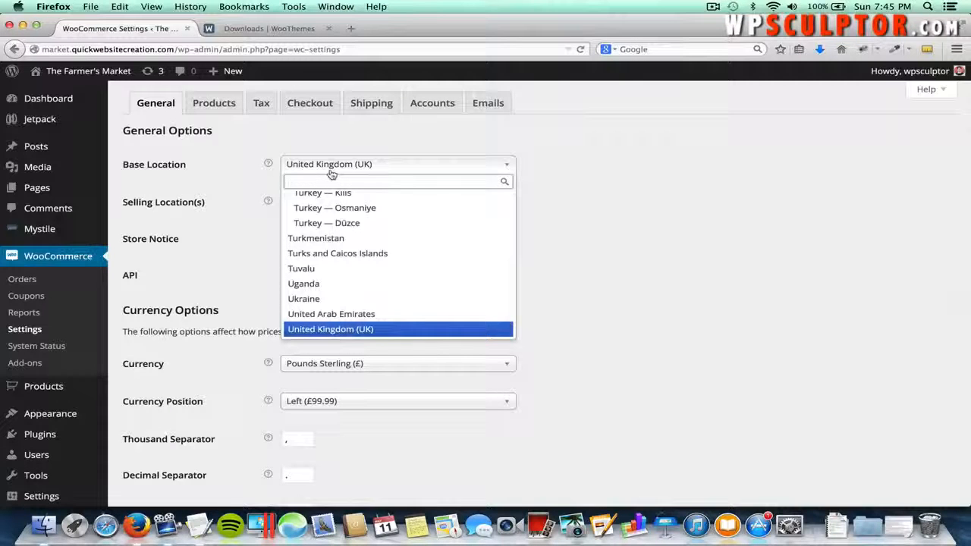
type("colo")
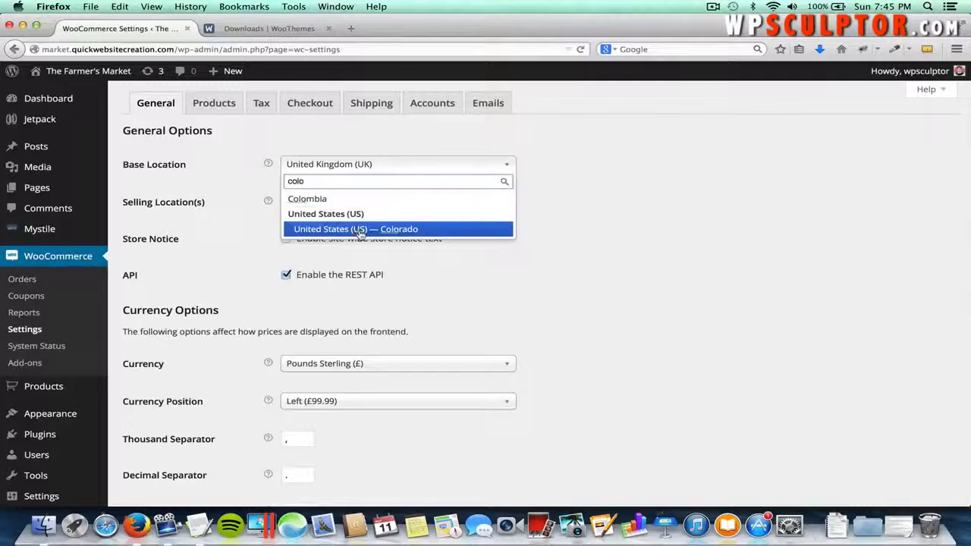
left_click(328, 230)
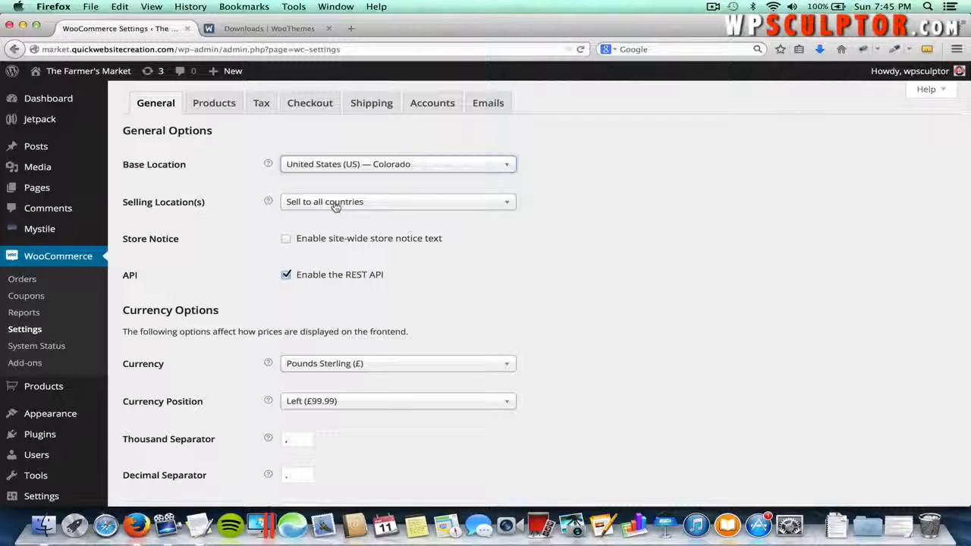
- Restrict selling to specific countries, with United States (US) as the only one
left_click(342, 205)
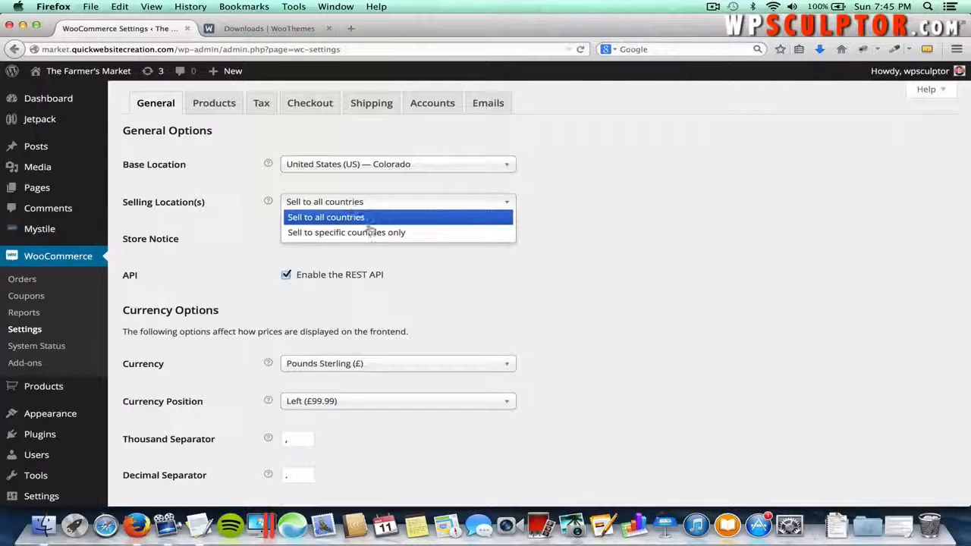
left_click(370, 232)
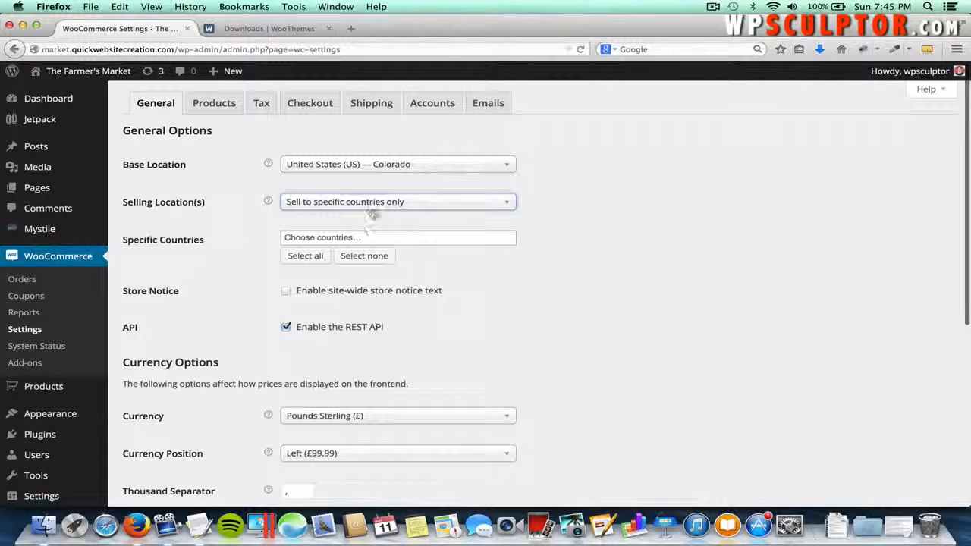
left_click(361, 235)
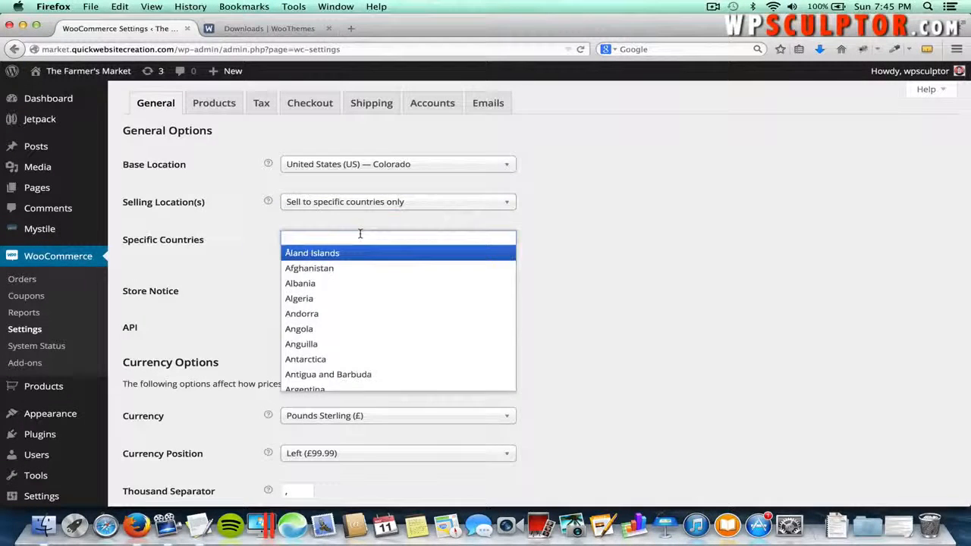
type("United States")
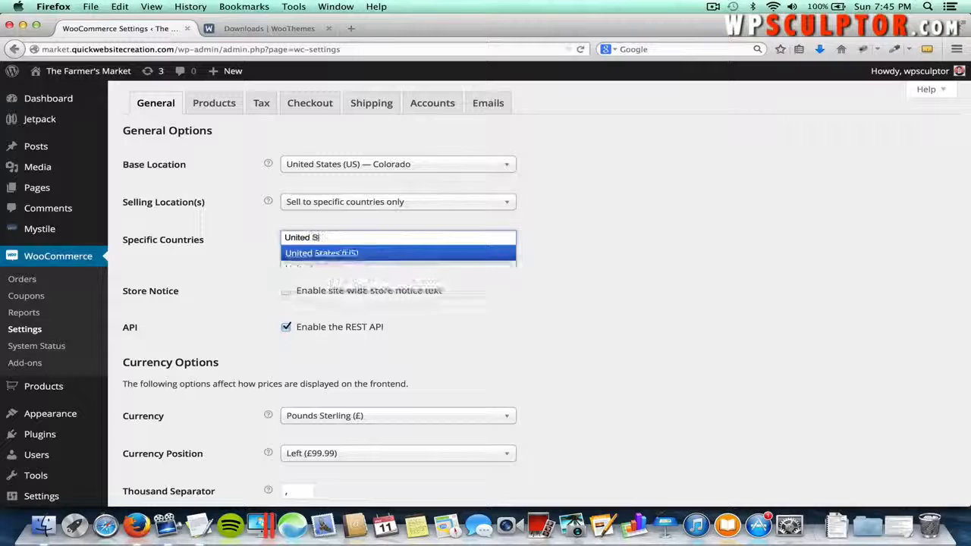
left_click(341, 254)
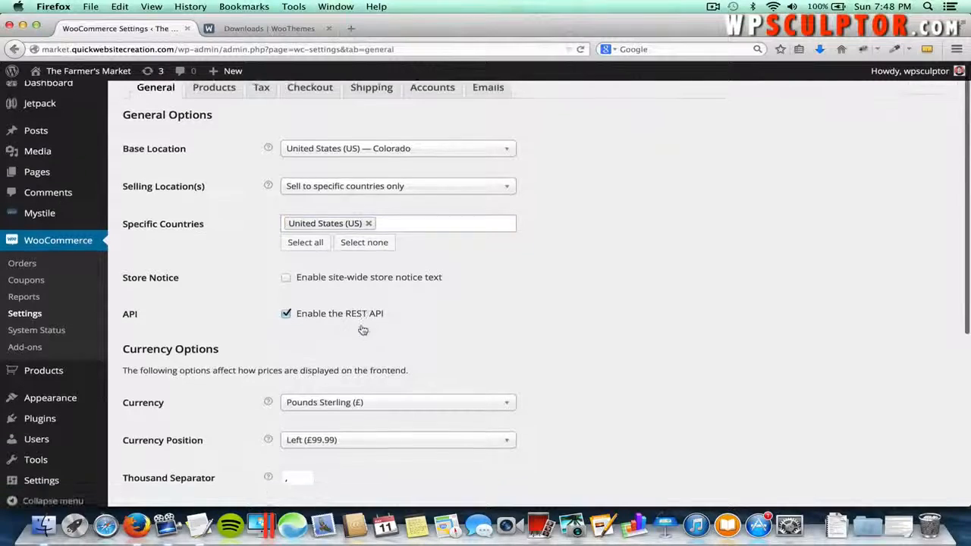
- Set the store currency to US Dollars and save the general settings
scroll(362, 330, "down", 2)
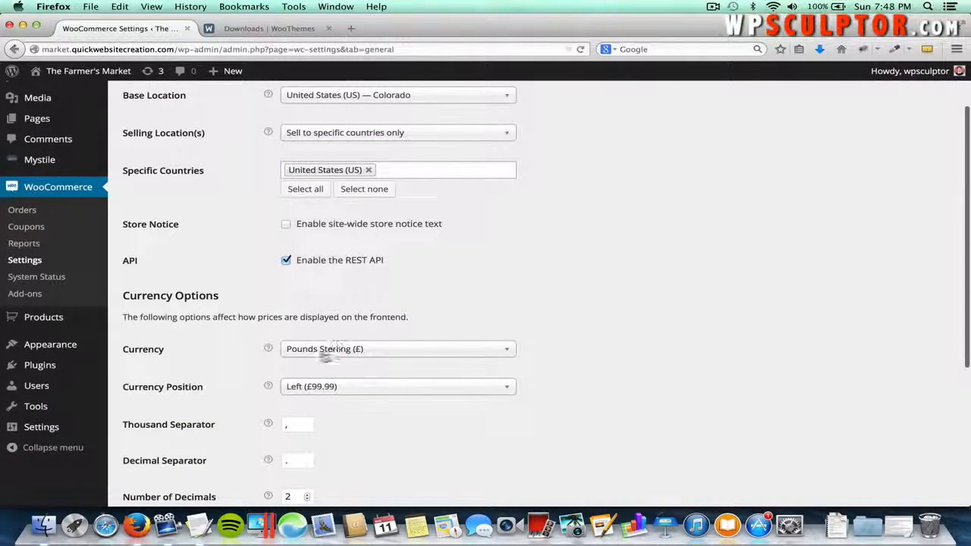
left_click(327, 348)
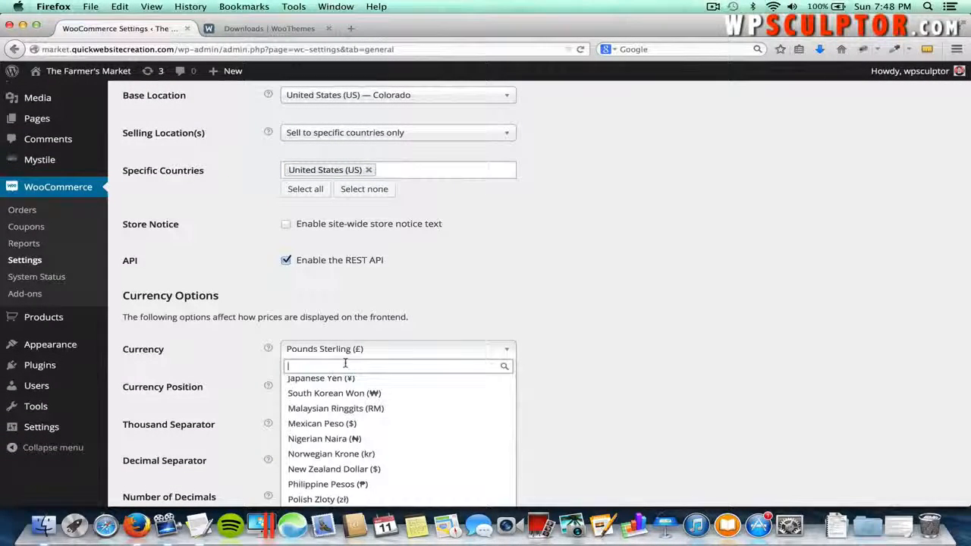
type("doll")
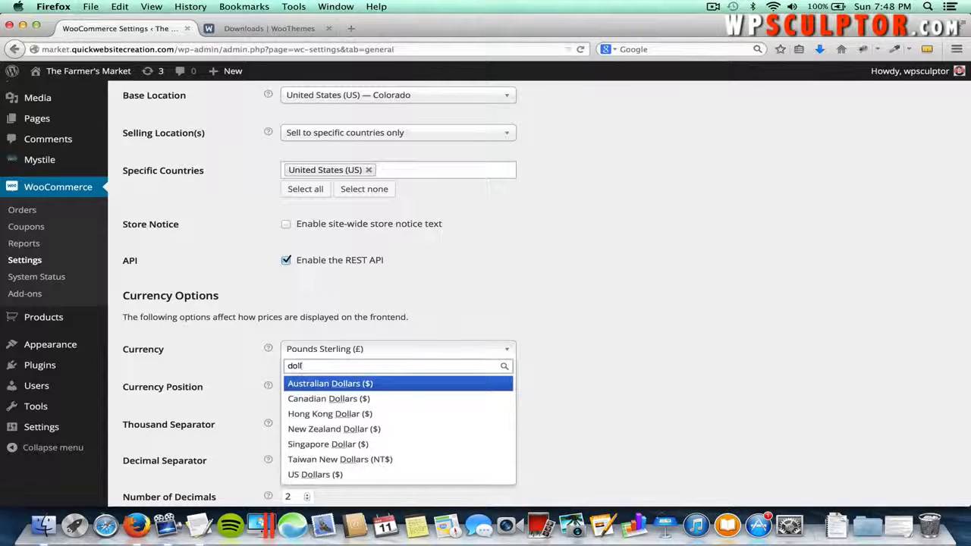
left_click(324, 474)
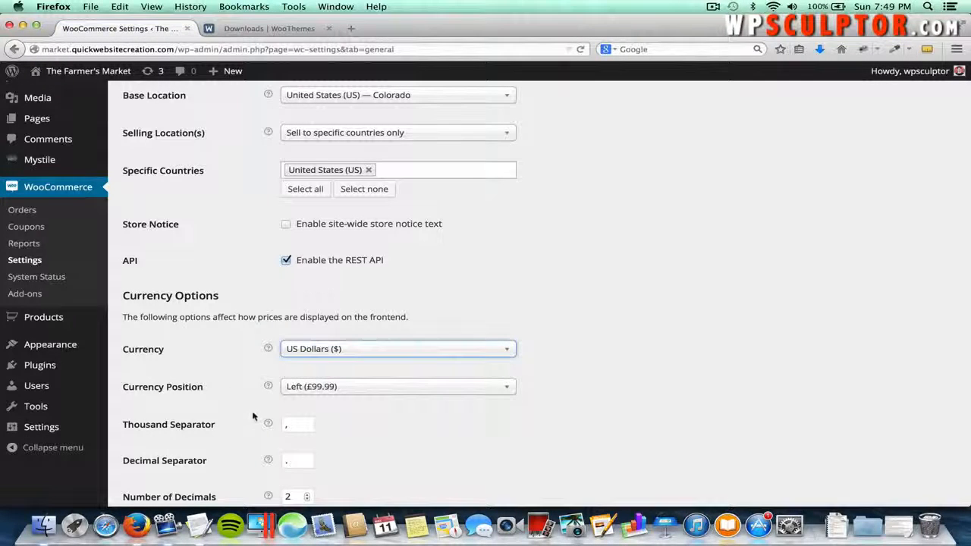
scroll(253, 416, "down", 5)
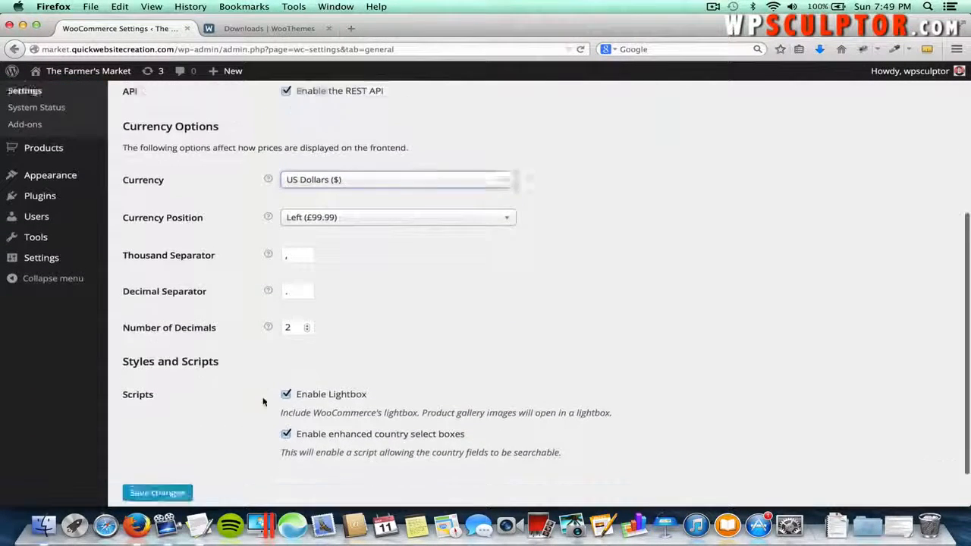
scroll(263, 402, "down", 2)
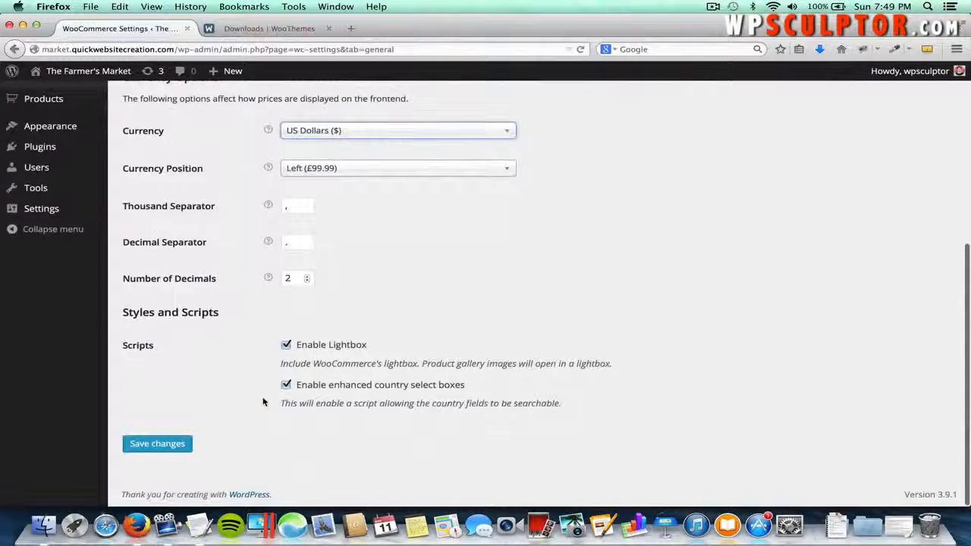
left_click(158, 445)
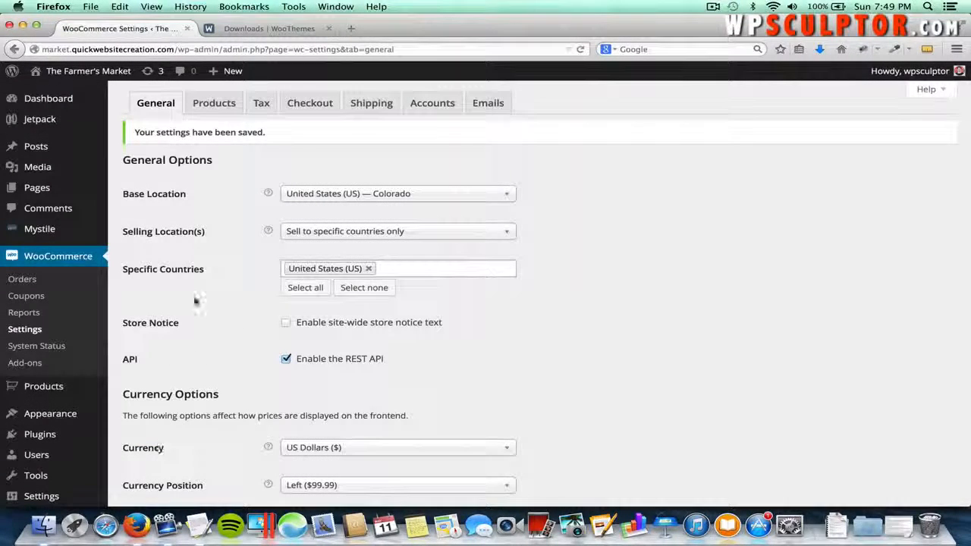
- Review the Checkout settings, with coupons and guest checkout enabled, and save them
left_click(300, 102)
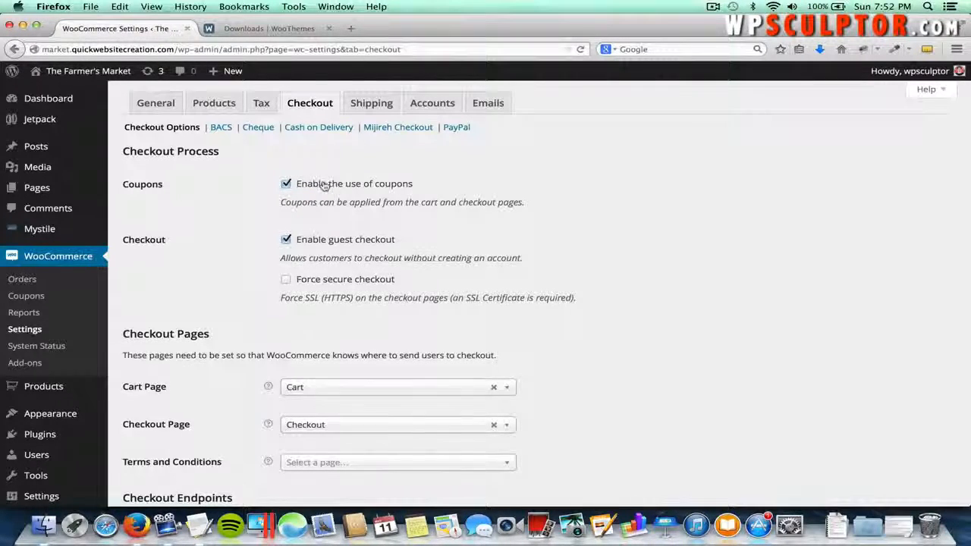
scroll(323, 184, "down", 3)
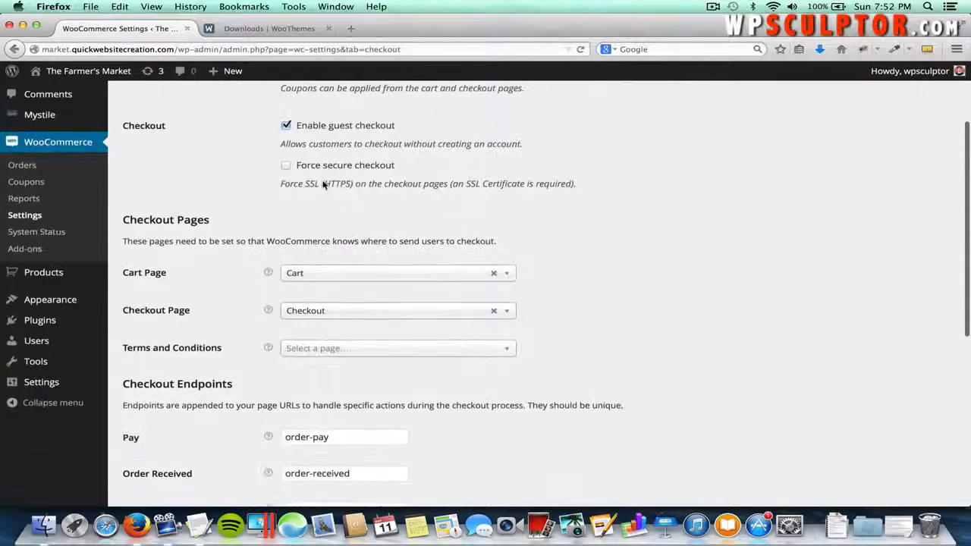
scroll(241, 237, "down", 5)
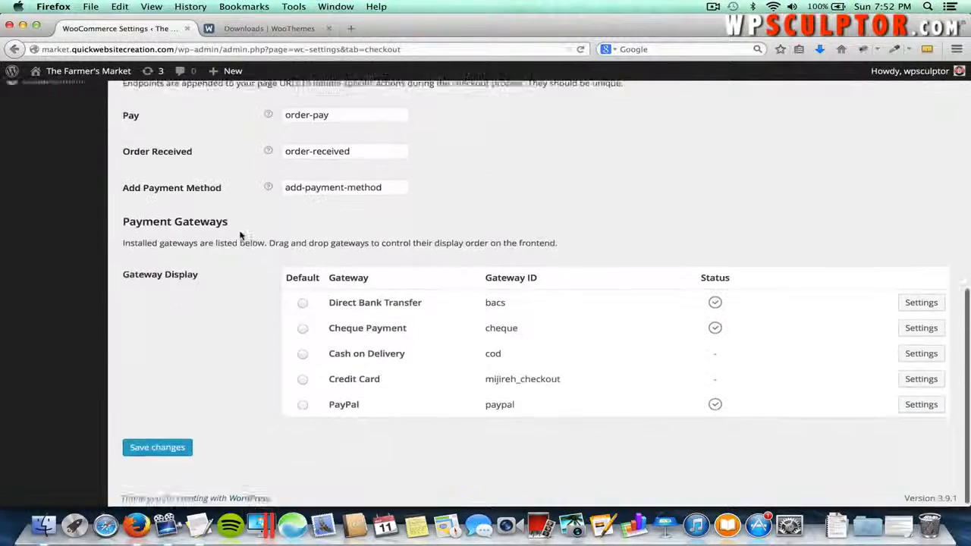
left_click(163, 443)
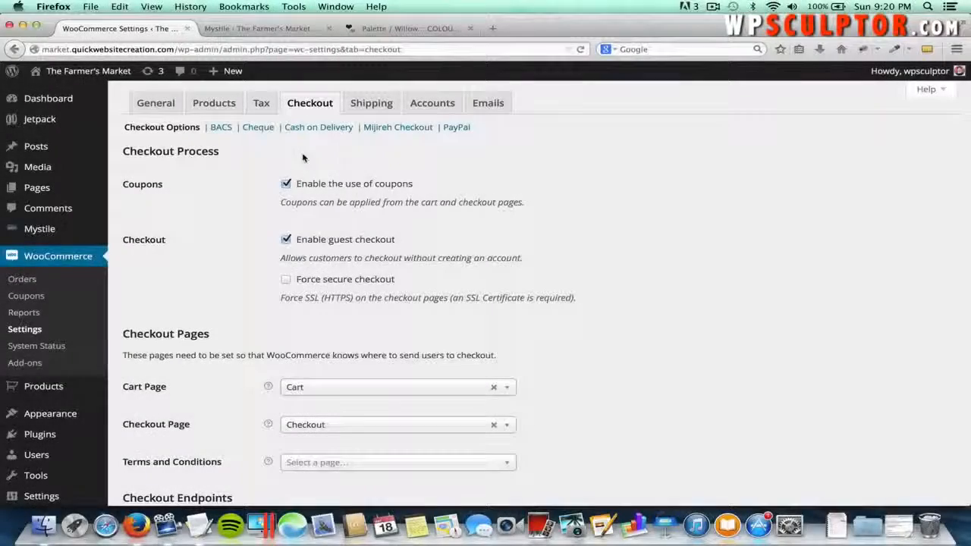
- In the Accounts settings, enable registration on the My Account page and save
left_click(434, 104)
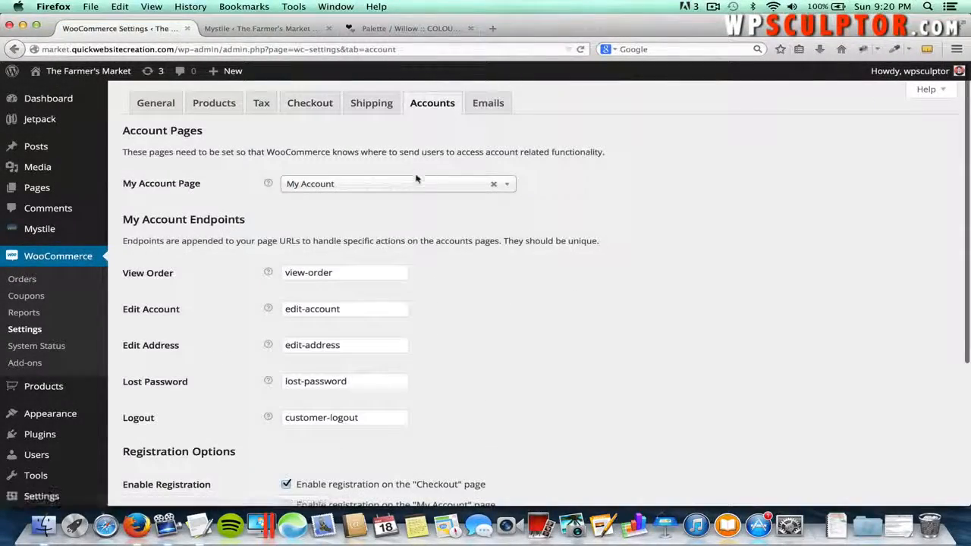
scroll(423, 229, "down", 2)
scroll(422, 229, "down", 4)
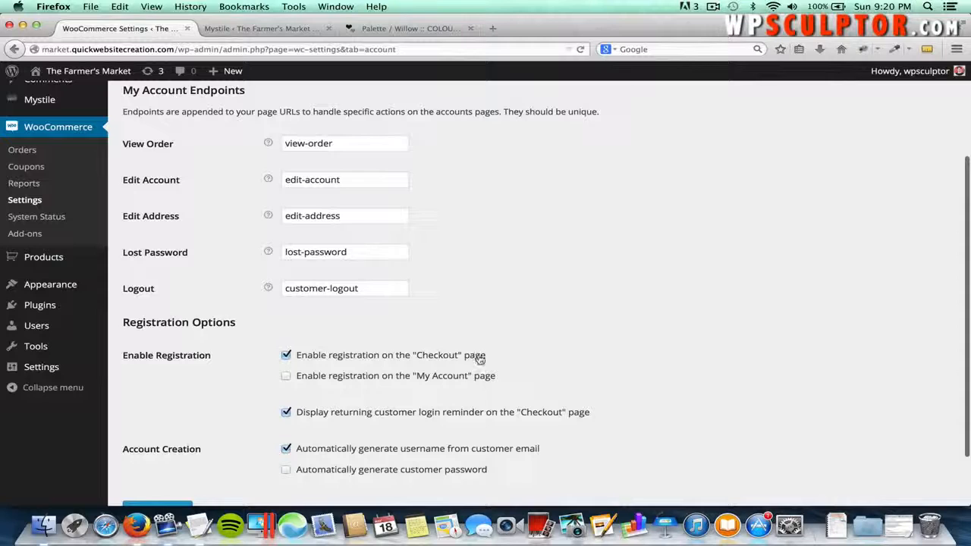
left_click(289, 378)
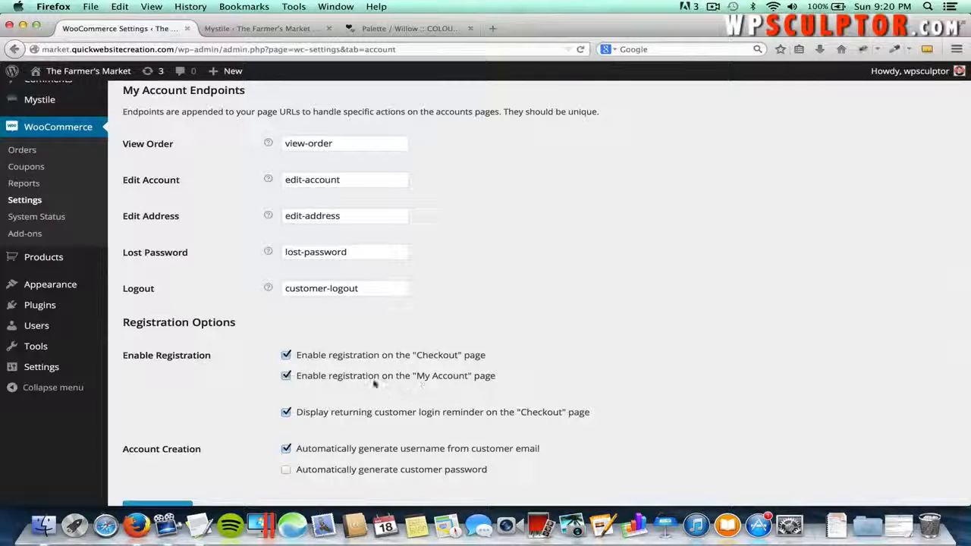
scroll(403, 387, "down", 2)
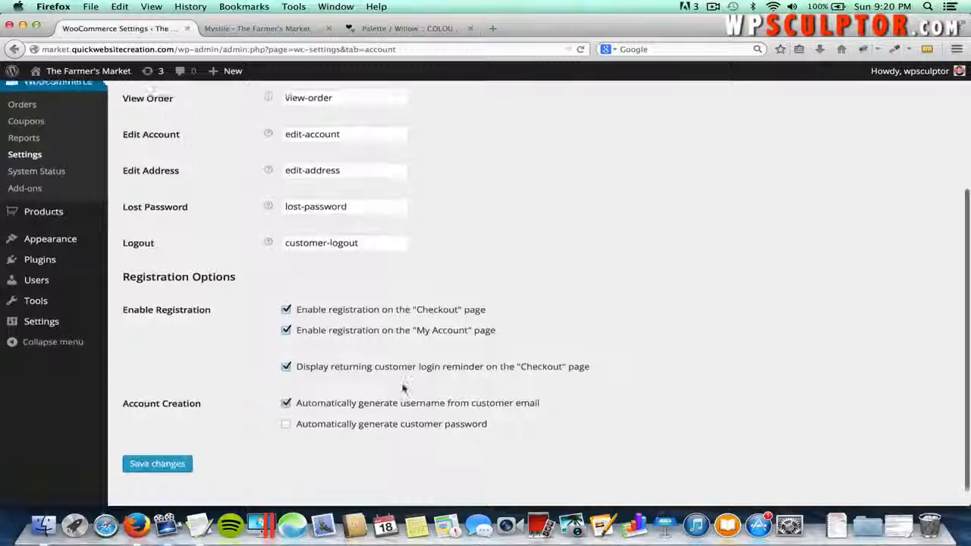
left_click(160, 461)
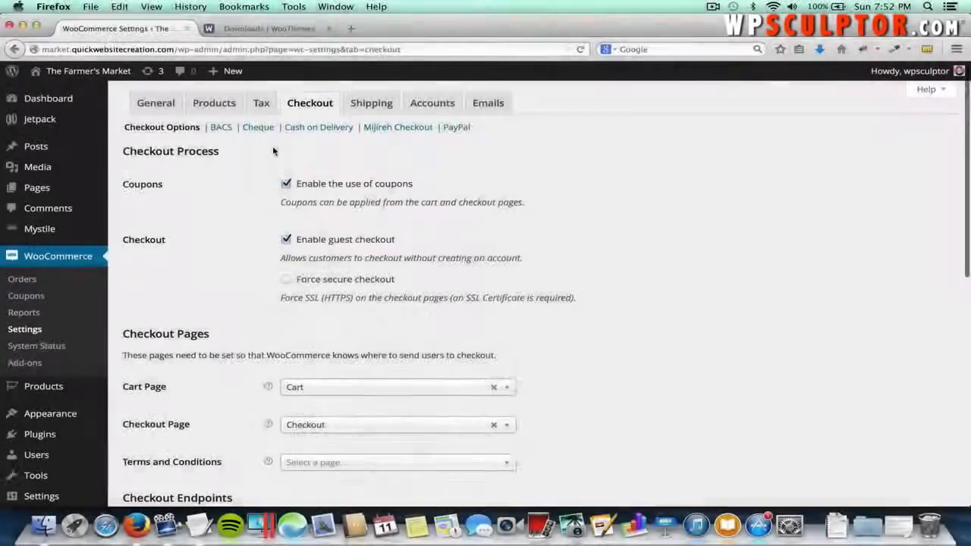
- Show the Products settings down to image sizes: catalog 150×150, single 300×300, thumbnails 90×90
left_click(214, 104)
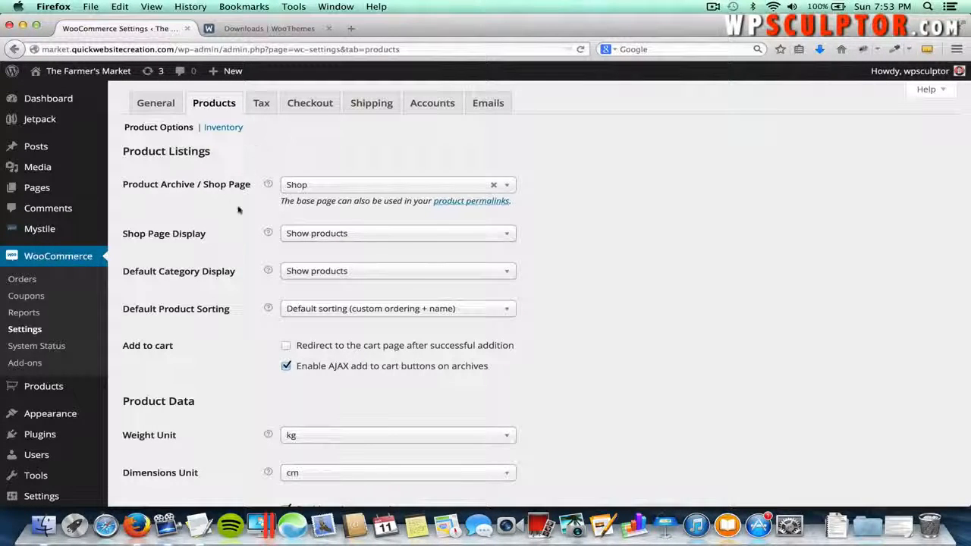
scroll(227, 326, "down", 5)
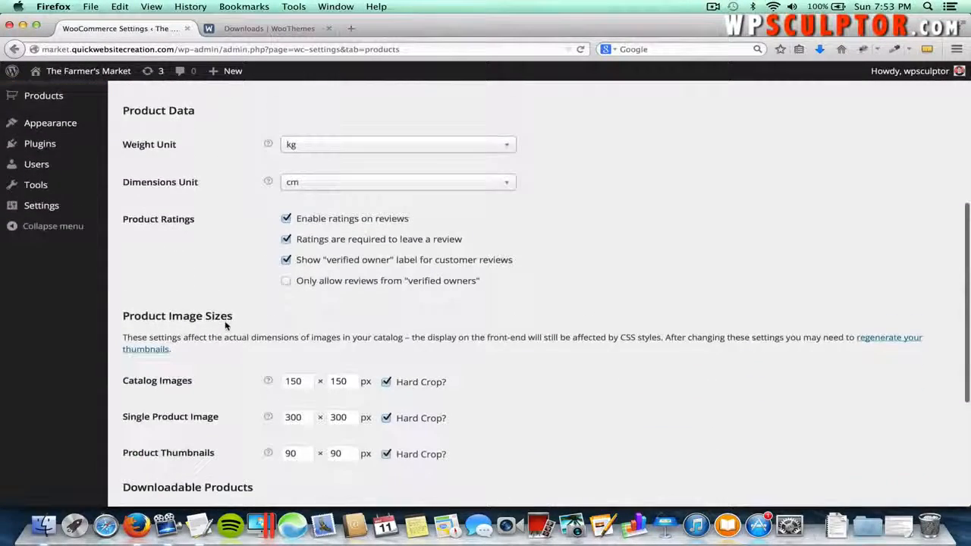
scroll(225, 324, "down", 2)
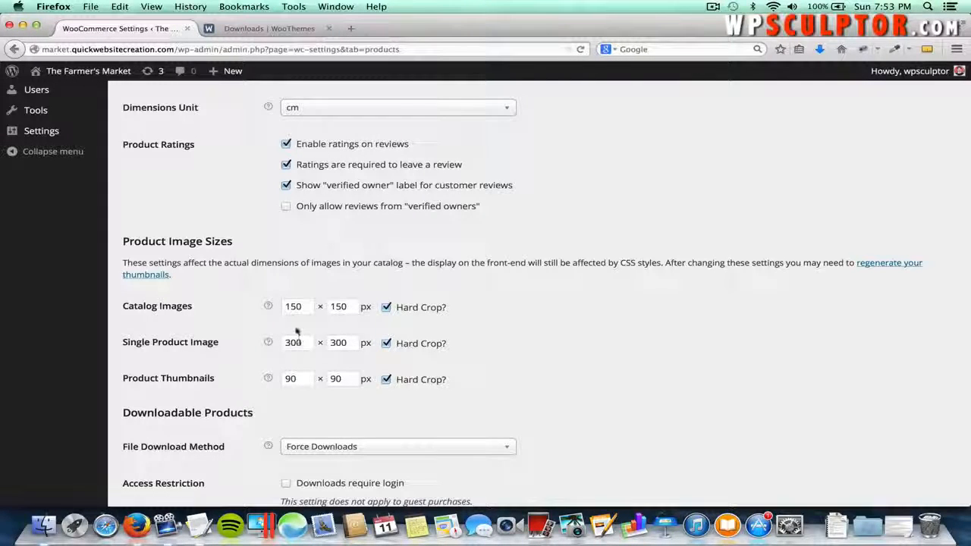
- Change the Catalog Images size to 220 × 220 px
left_click(292, 309)
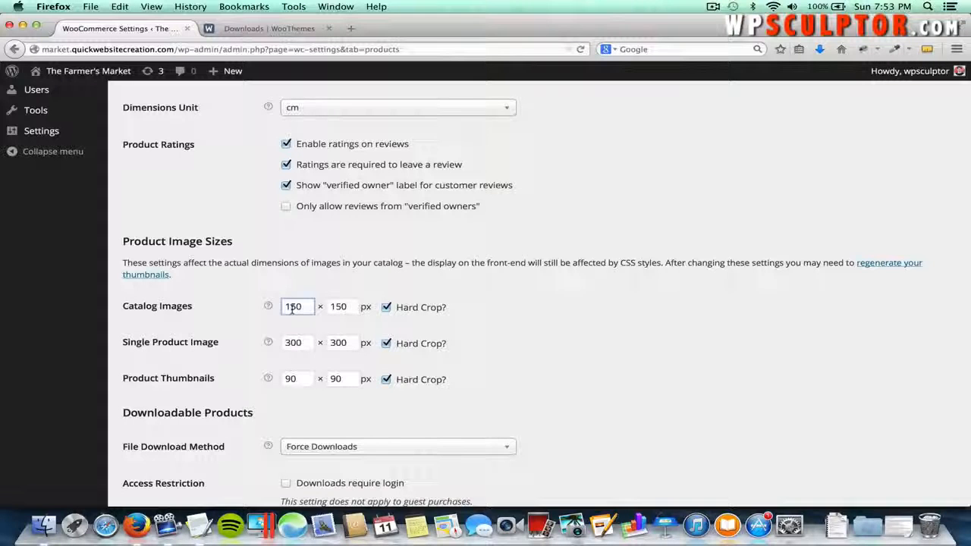
left_click_drag(291, 309, 296, 309)
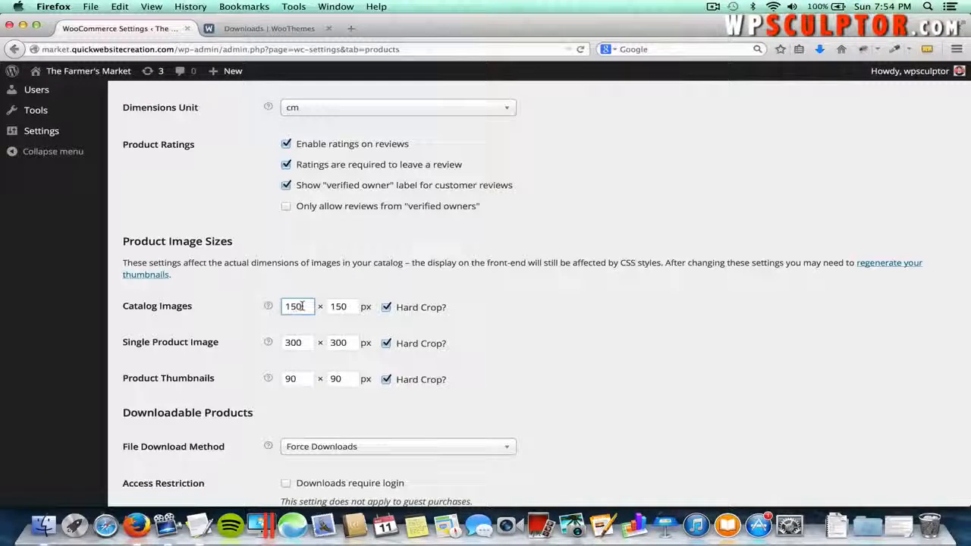
double_click(303, 305)
type("220")
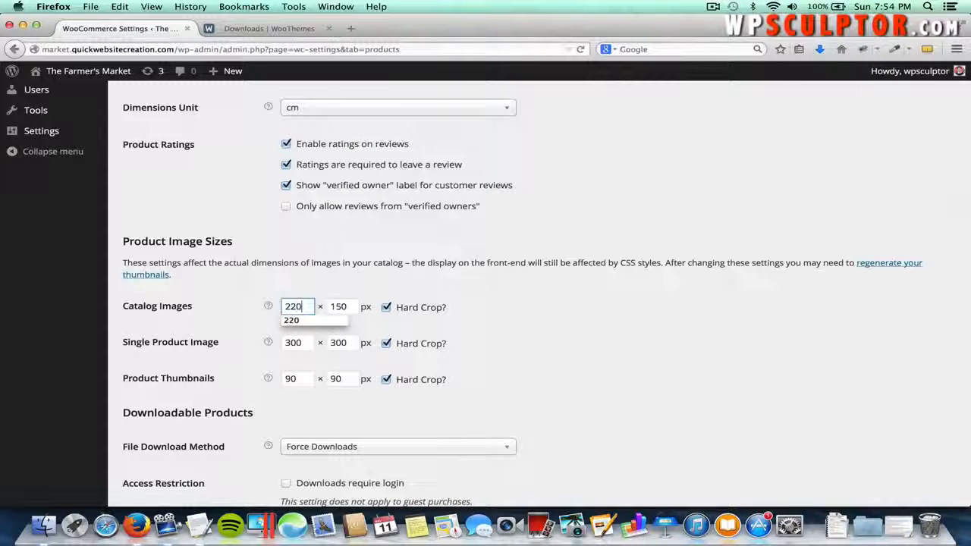
key("Tab")
type("220")
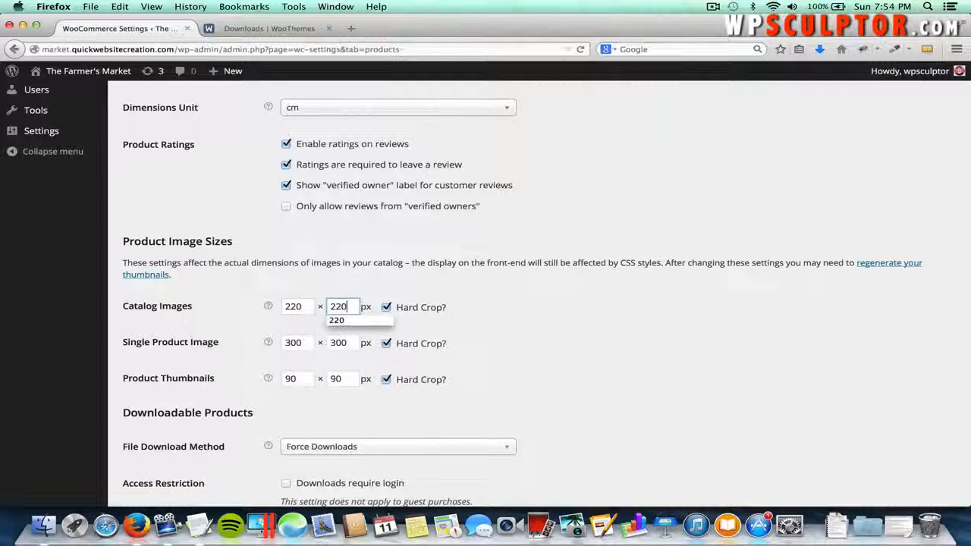
left_click(243, 314)
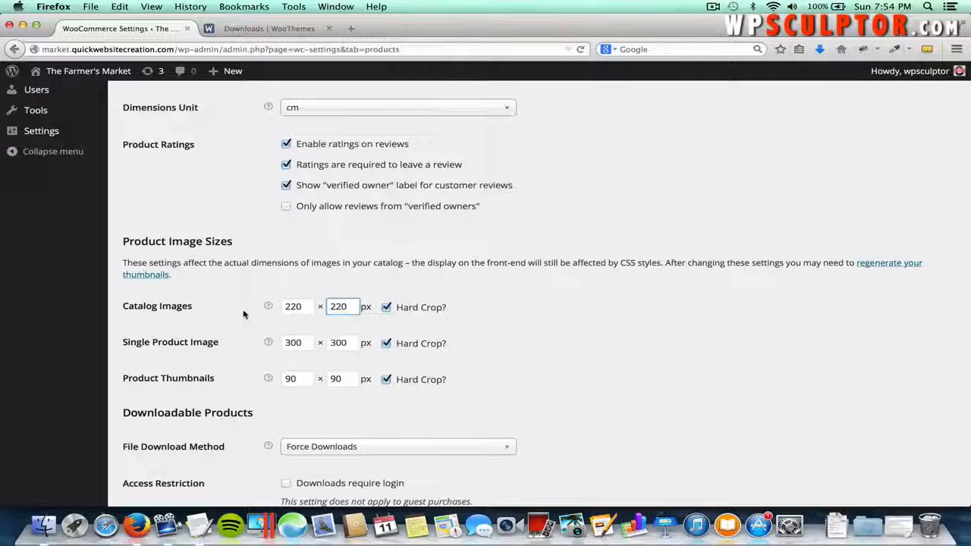
- Change the Single Product Image size to 500 × 500 px
left_click(305, 342)
double_click(305, 342)
type("500")
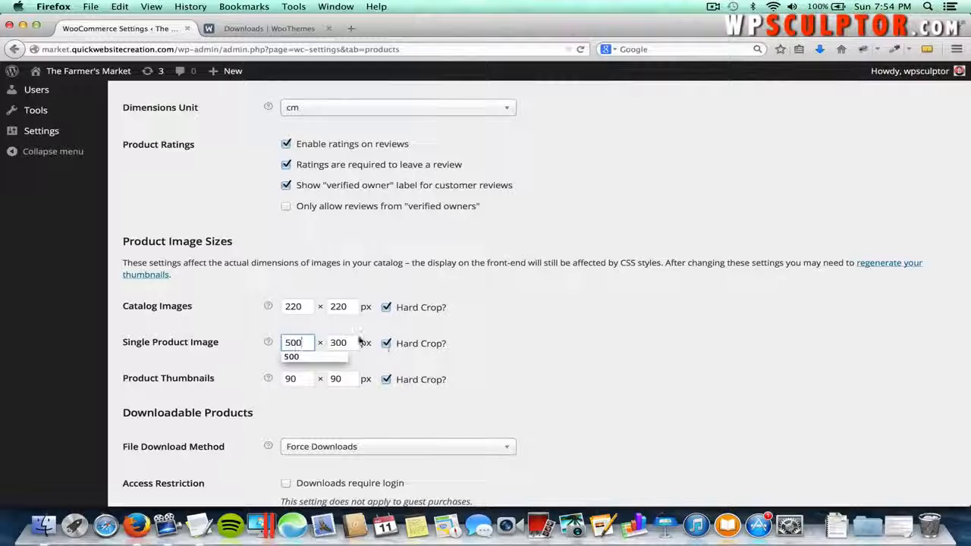
left_click(337, 342)
double_click(338, 342)
type("500")
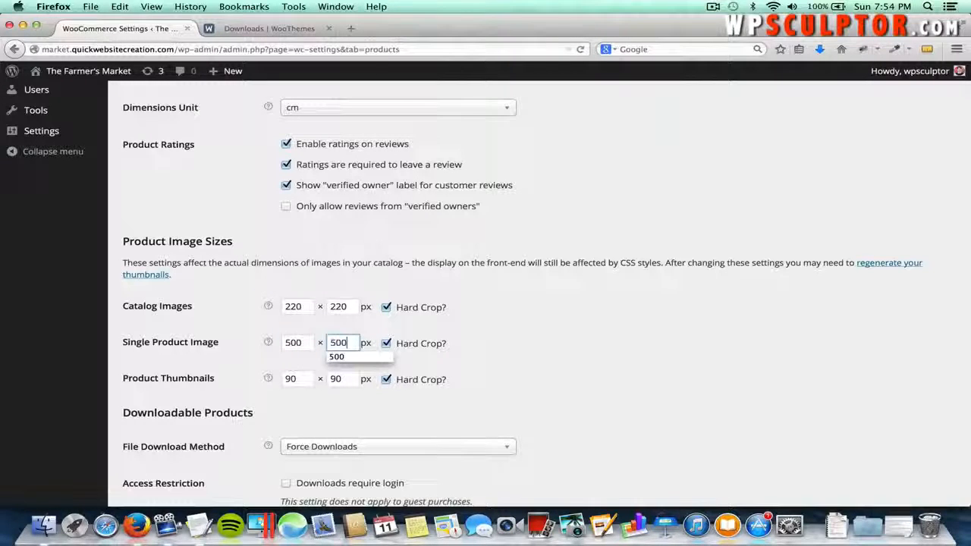
left_click(502, 343)
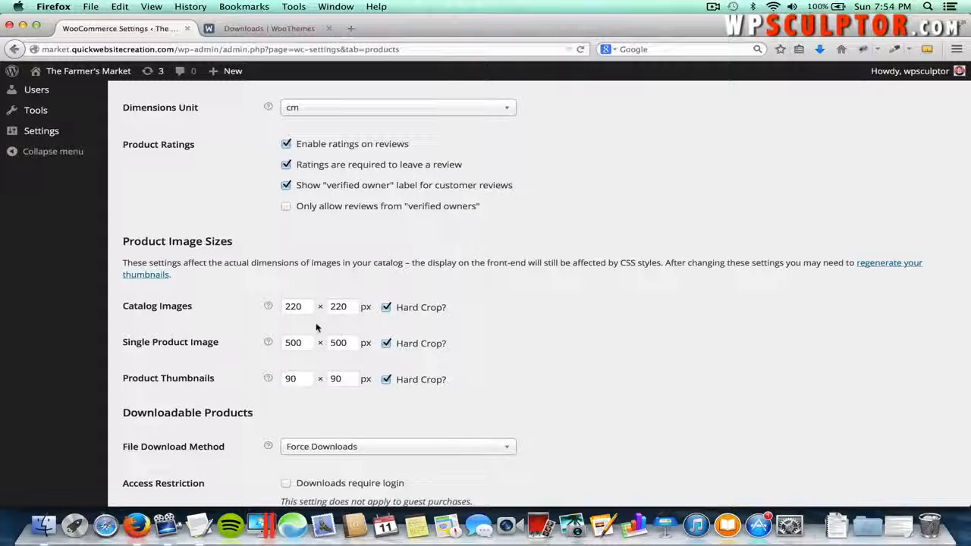
- Save the Products settings with the 220×220 and 500×500 image sizes
scroll(232, 318, "down", 3)
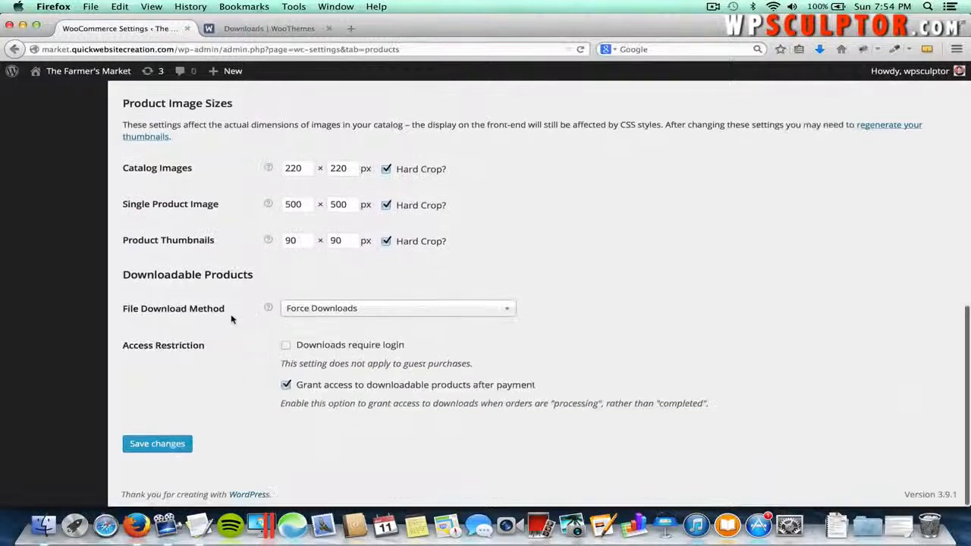
left_click(157, 445)
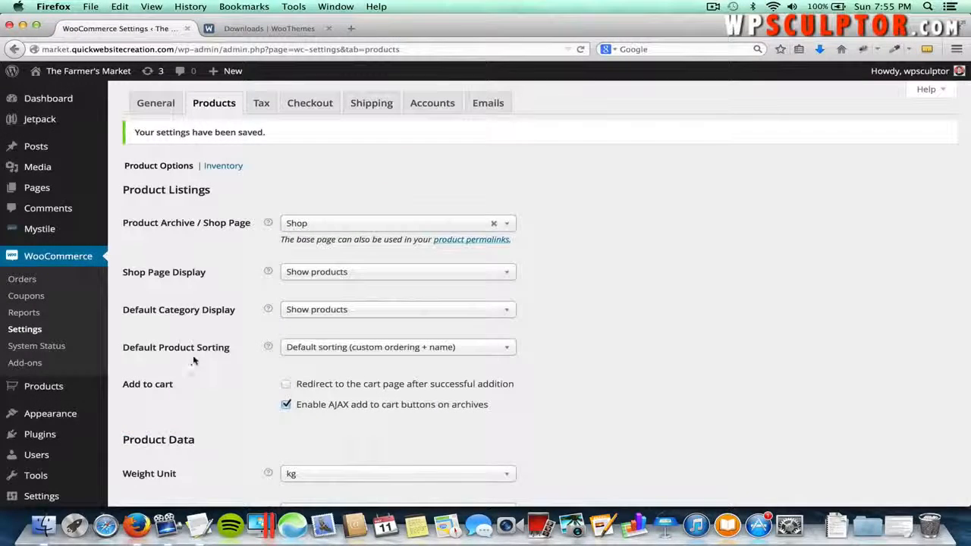
scroll(193, 358, "down", 5)
scroll(194, 358, "down", 3)
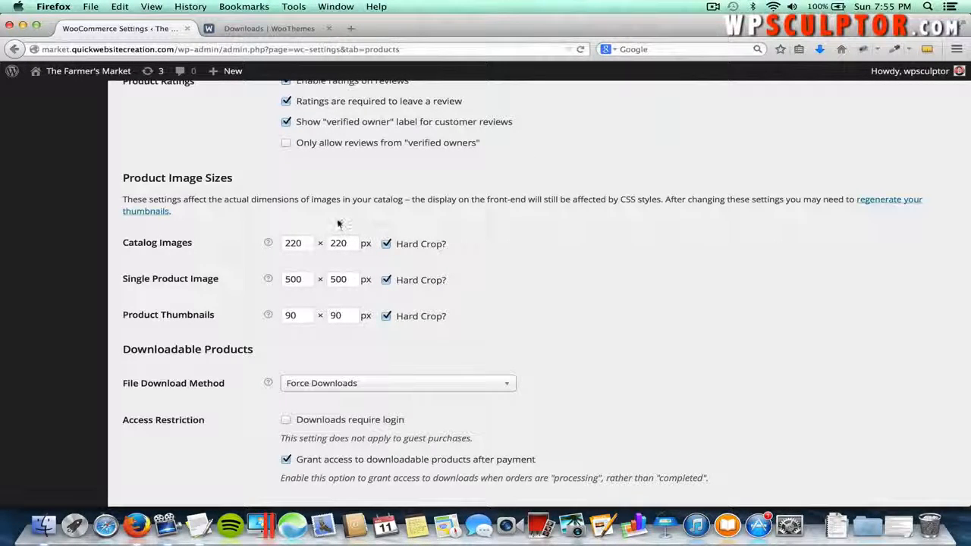
- Review the saved catalog image width and the note about image dimensions
left_click(289, 241)
left_click_drag(127, 199, 339, 200)
left_click(459, 207)
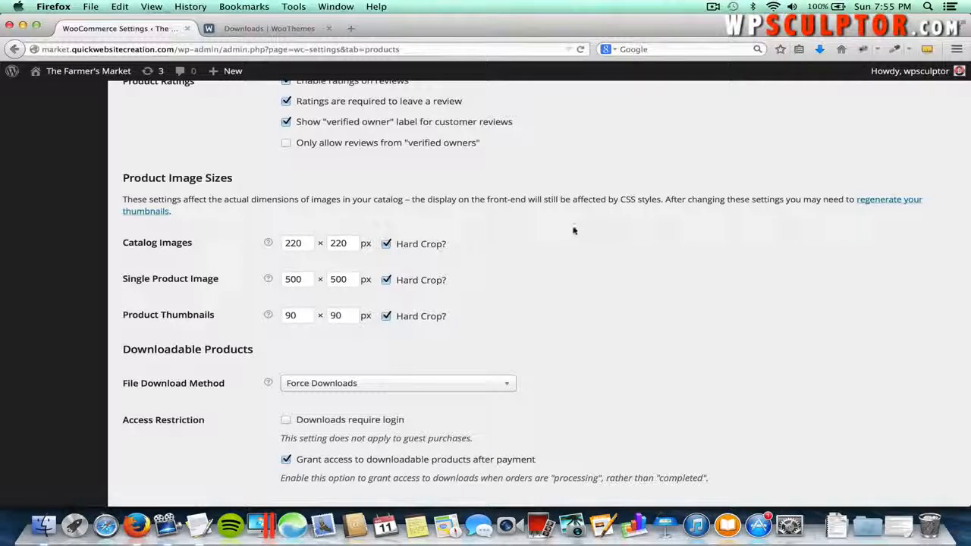
scroll(573, 230, "up", 3)
scroll(573, 230, "up", 8)
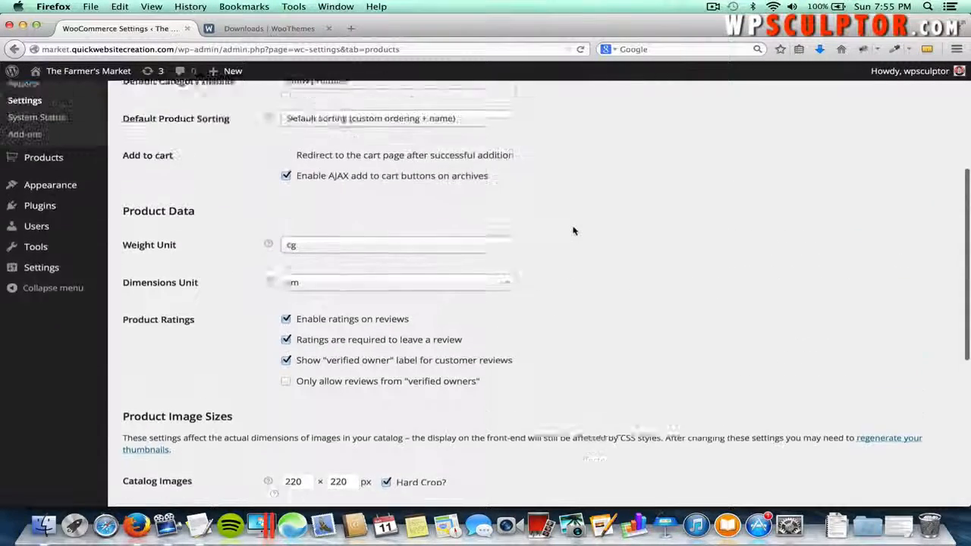
scroll(568, 368, "down", 5)
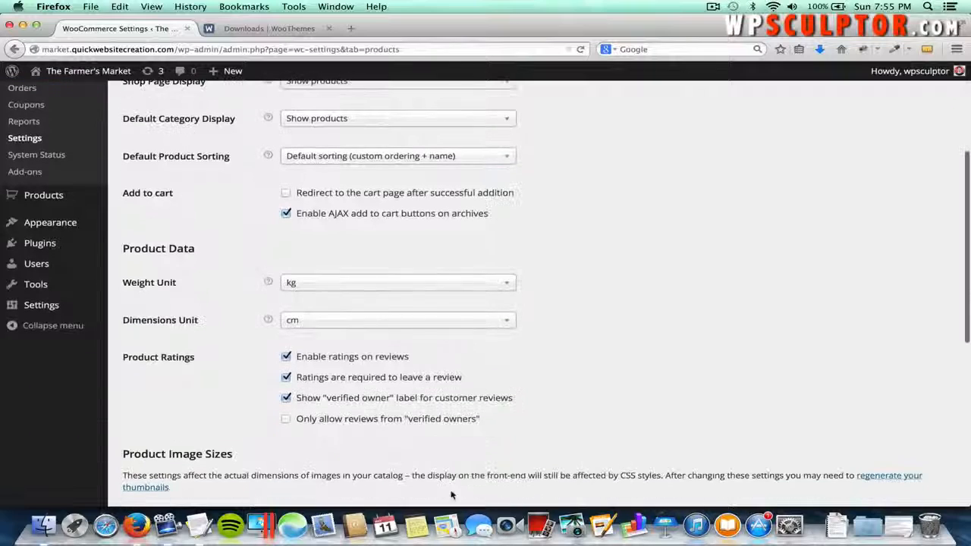
scroll(537, 369, "up", 6)
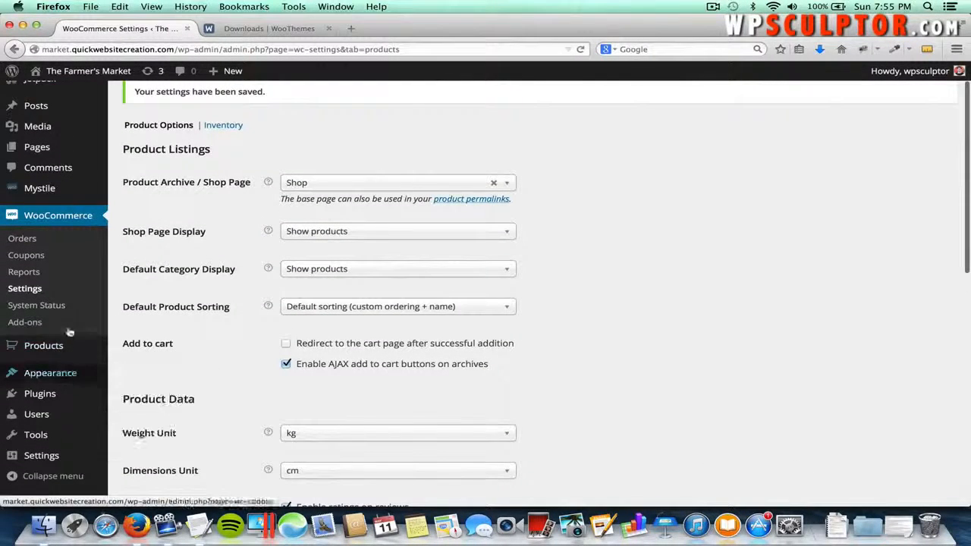
- Search Add New plugins for 'regenerate thumbnails', bringing up Regenerate Thumbnails 2.2.4
mouse_move(59, 392)
left_click(134, 412)
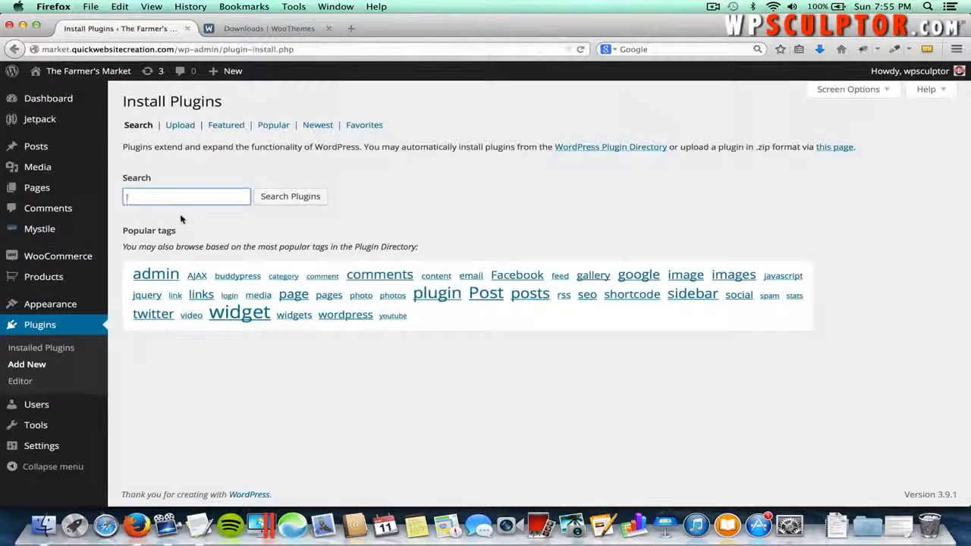
type("re")
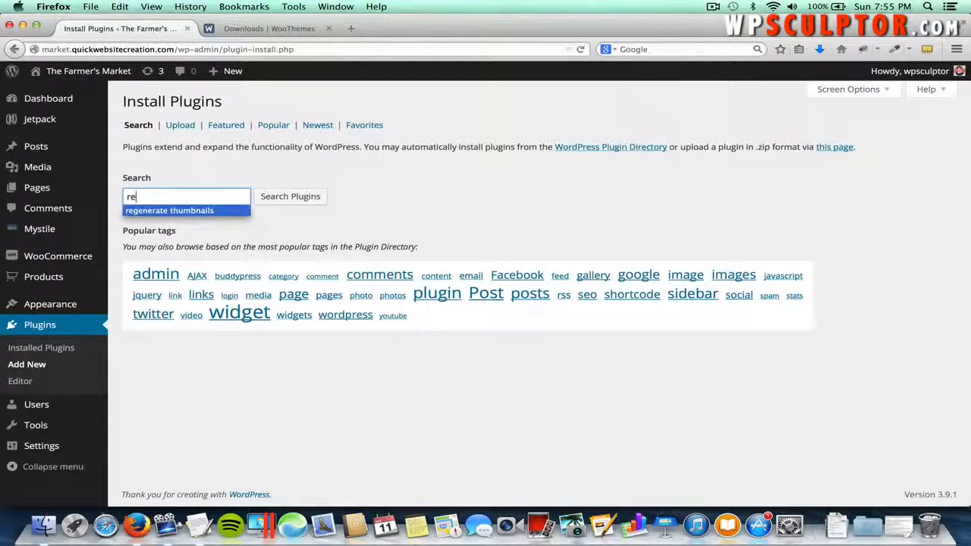
left_click(199, 210)
left_click(273, 199)
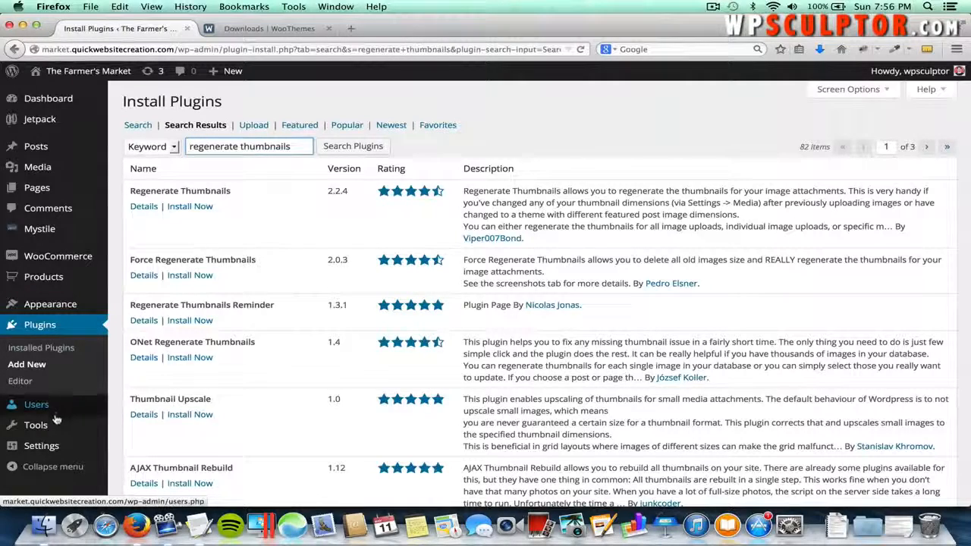
mouse_move(119, 421)
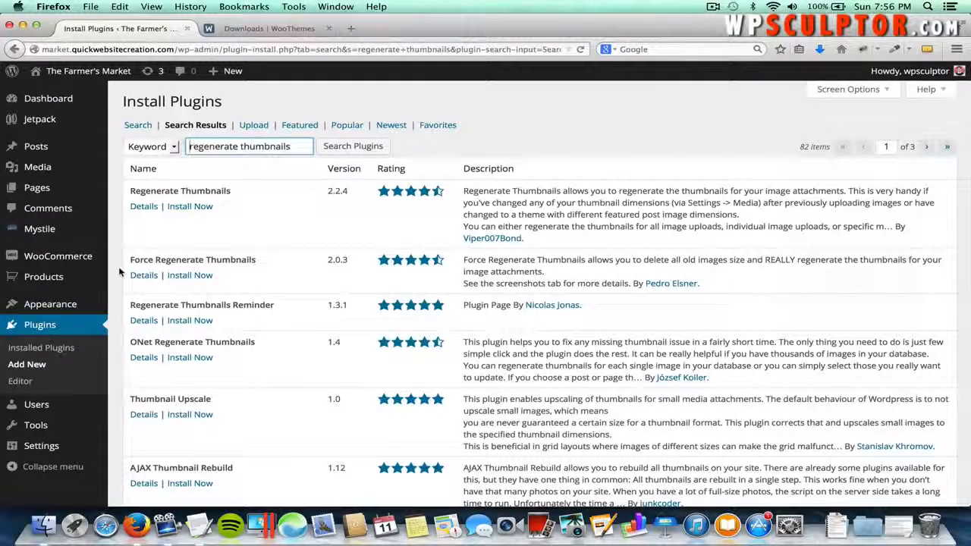
mouse_move(96, 303)
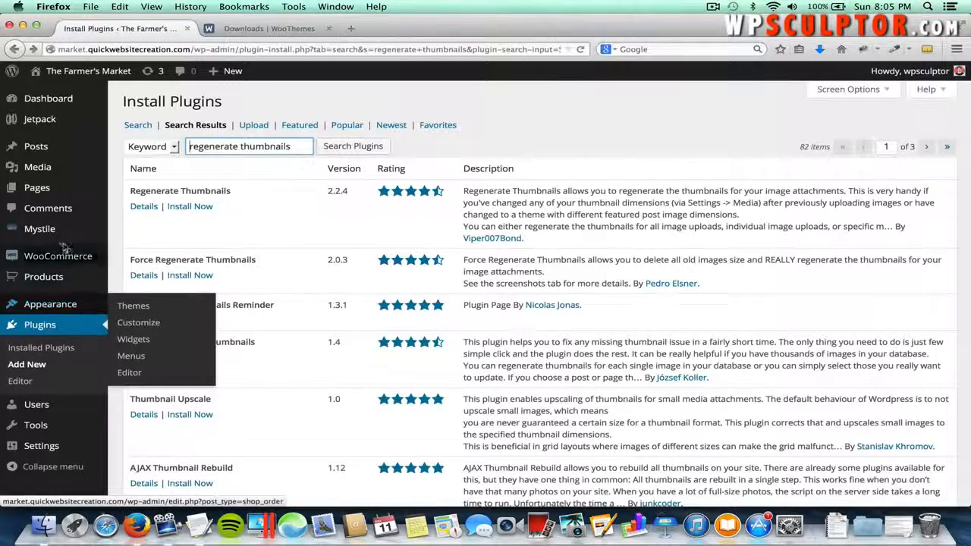
- In Mystile Layout Options, enable boxed layout, pick the first Main Layout, and save all changes
mouse_move(76, 229)
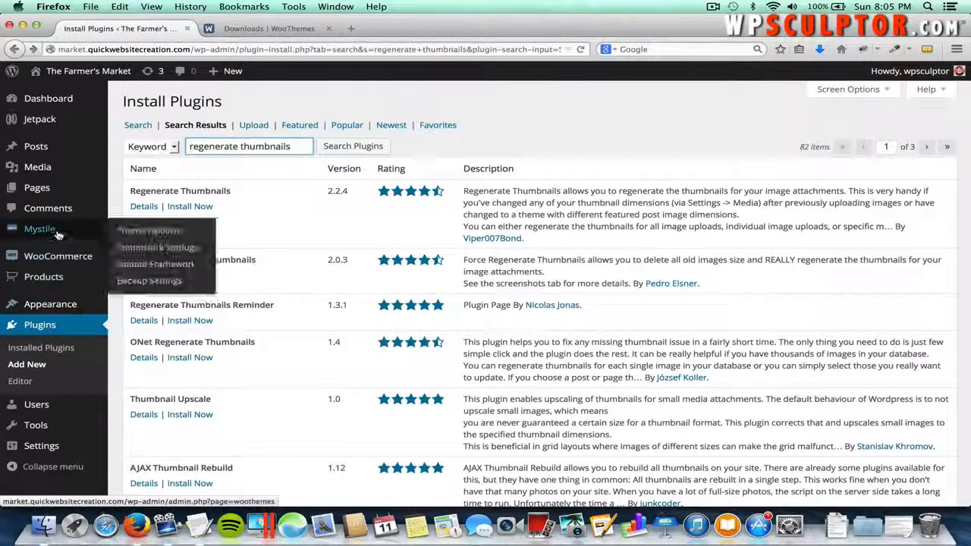
left_click(147, 232)
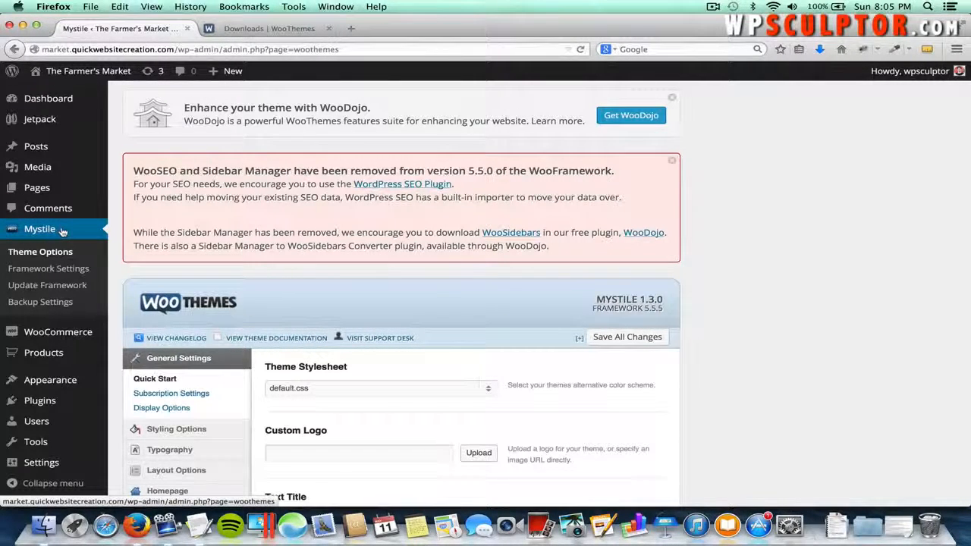
mouse_move(68, 379)
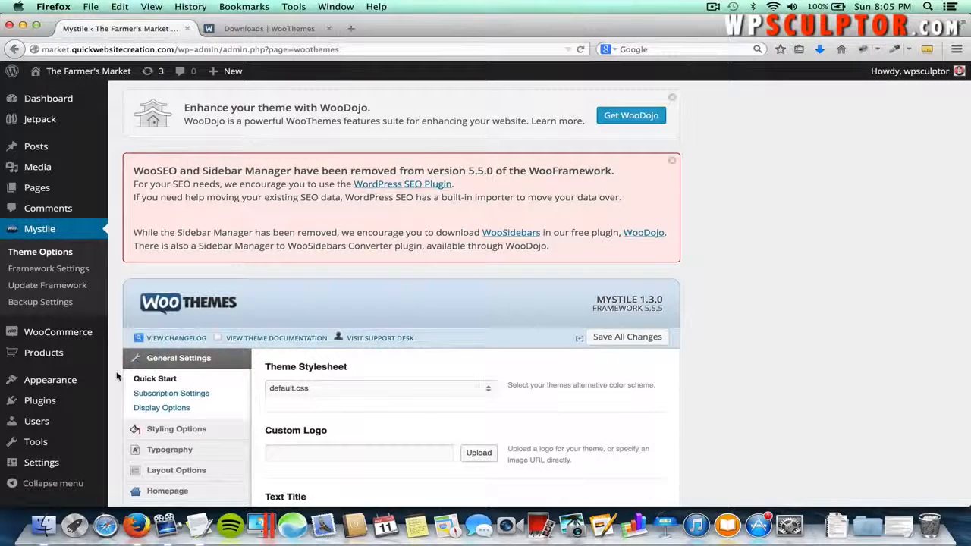
scroll(118, 377, "down", 2)
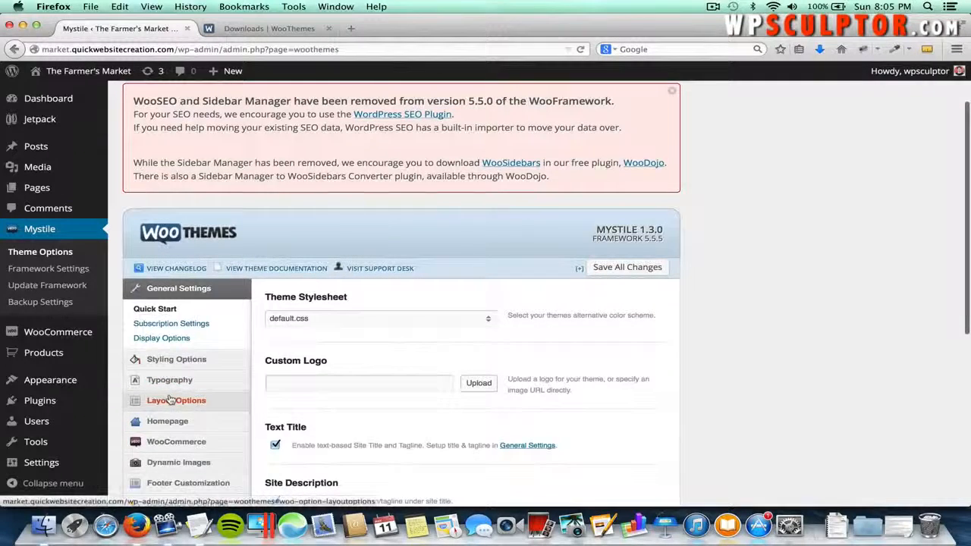
left_click(171, 399)
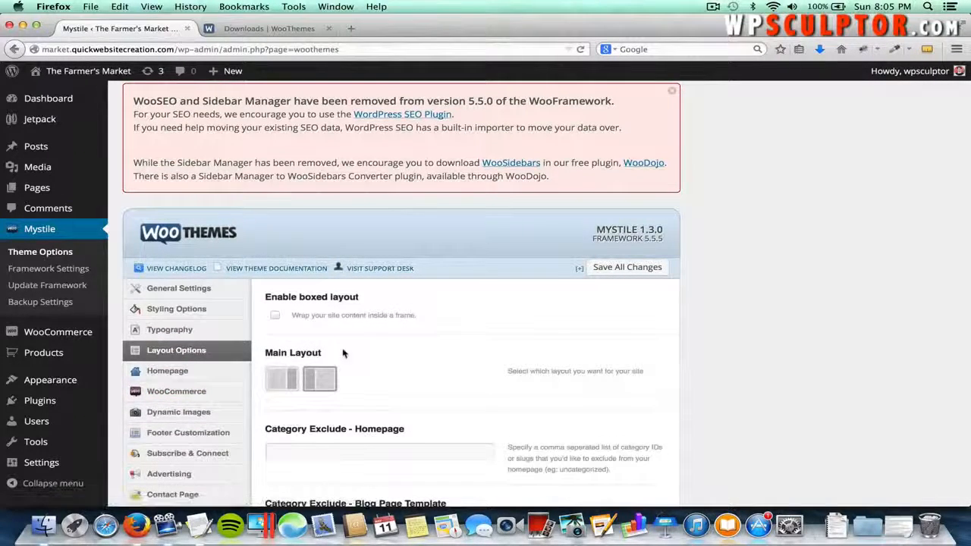
left_click(276, 318)
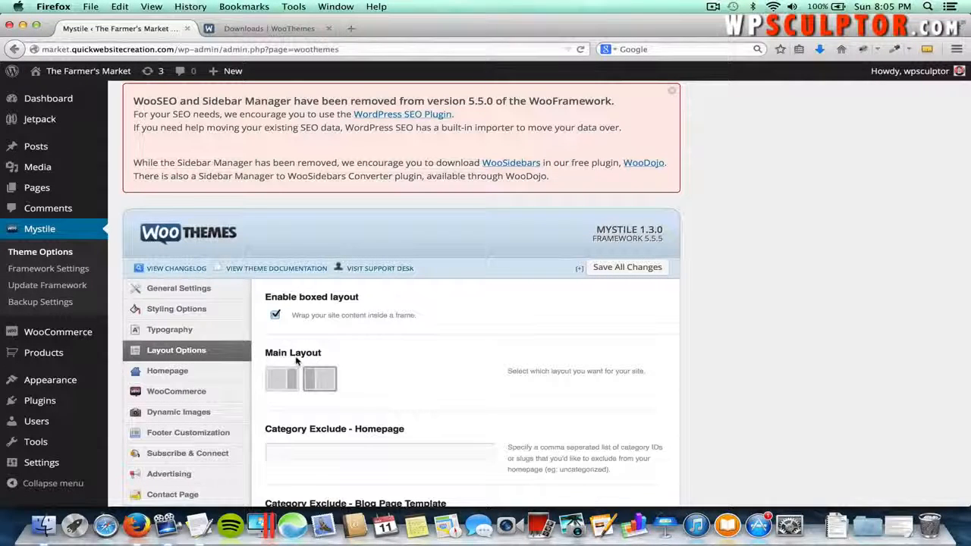
left_click(283, 378)
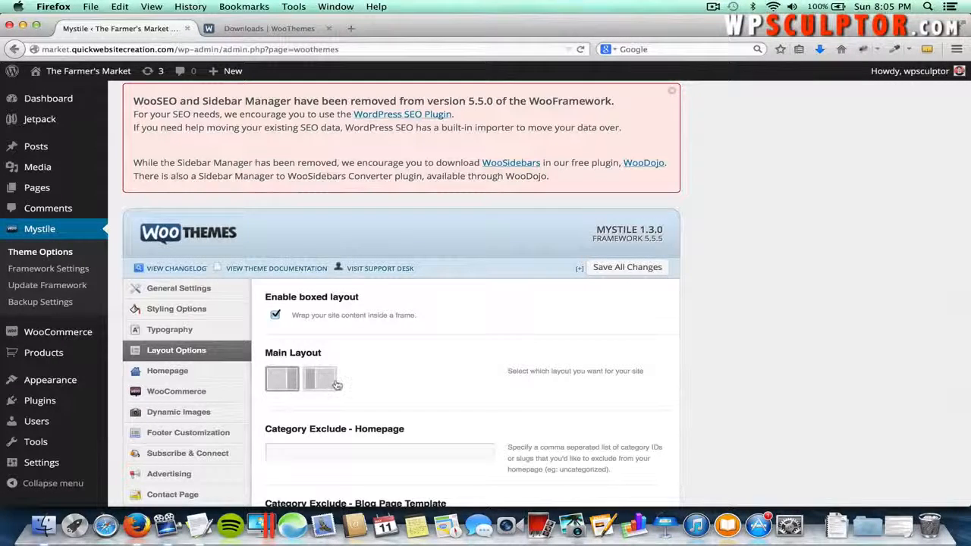
scroll(336, 383, "down", 5)
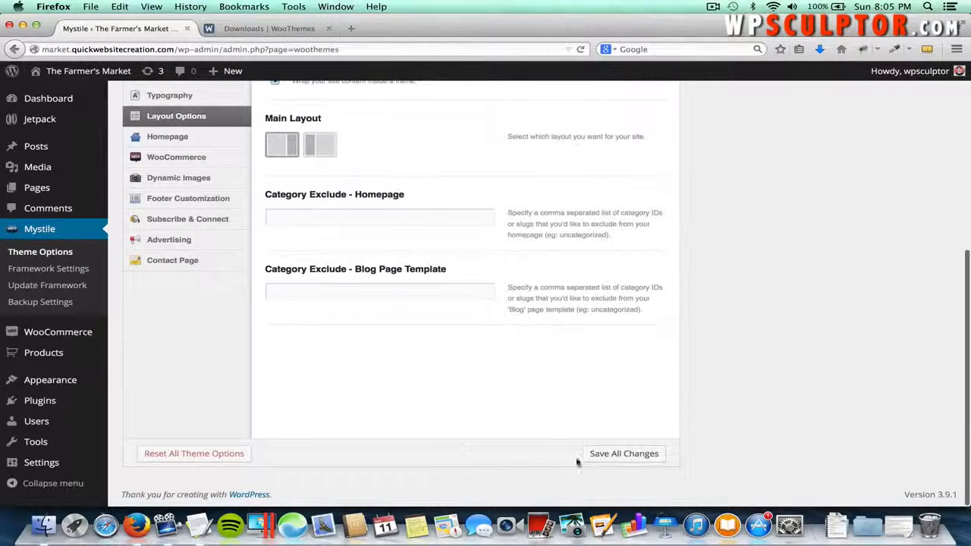
left_click(596, 455)
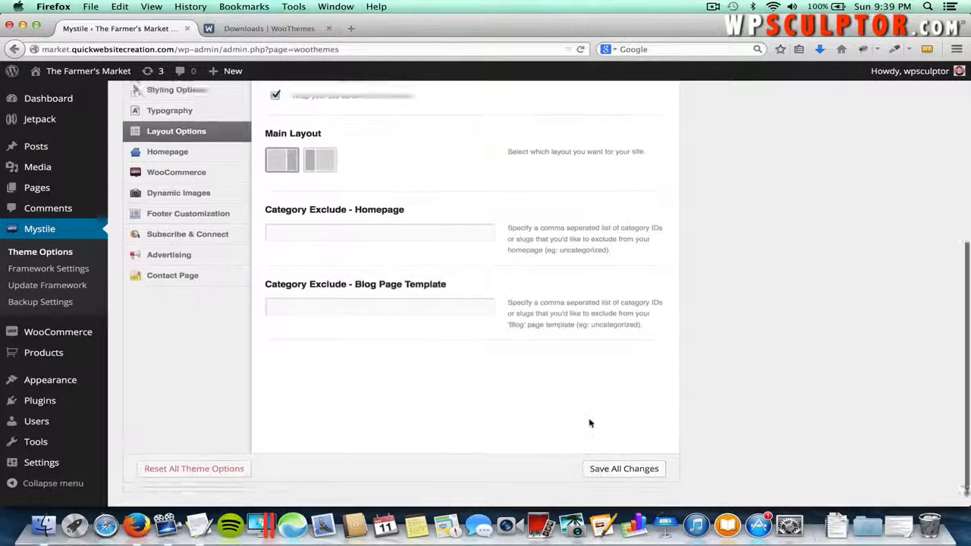
scroll(590, 422, "up", 4)
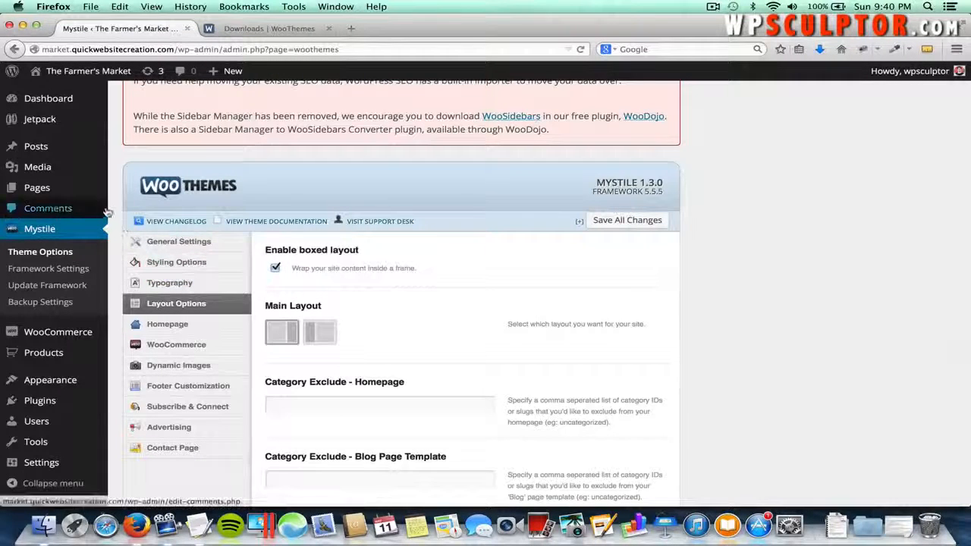
- Trash the Sample Page, leaving Cart, Checkout, Mijireh Secure Checkout, My Account and Shop
mouse_move(91, 195)
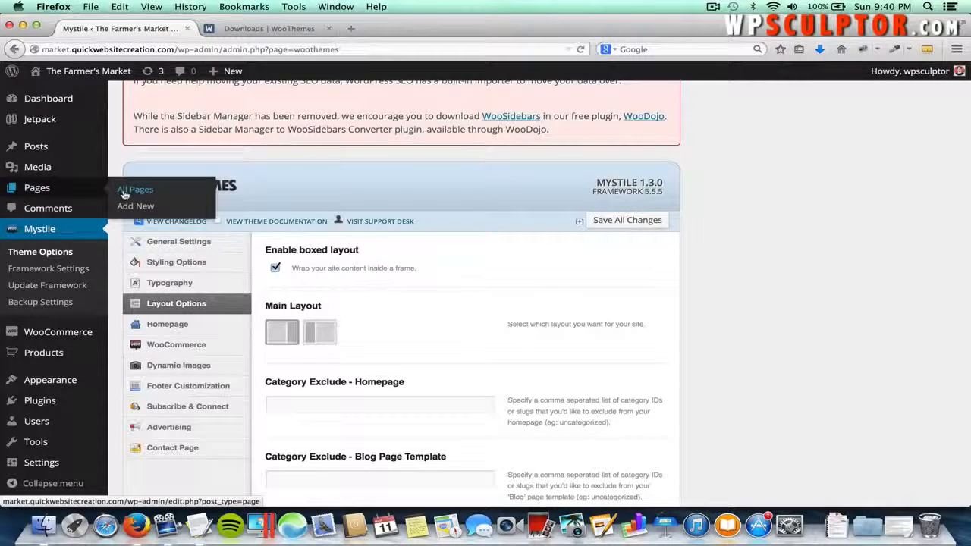
left_click(124, 195)
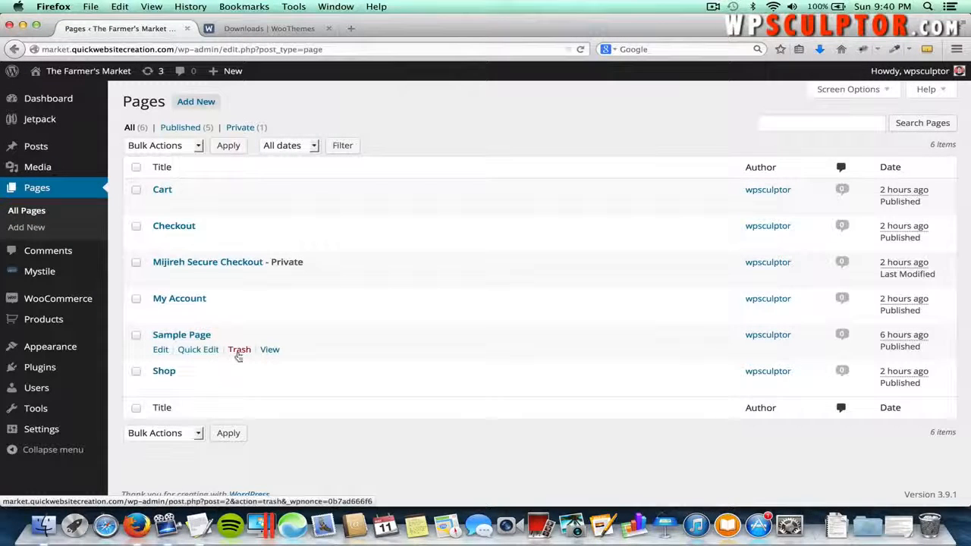
left_click(239, 353)
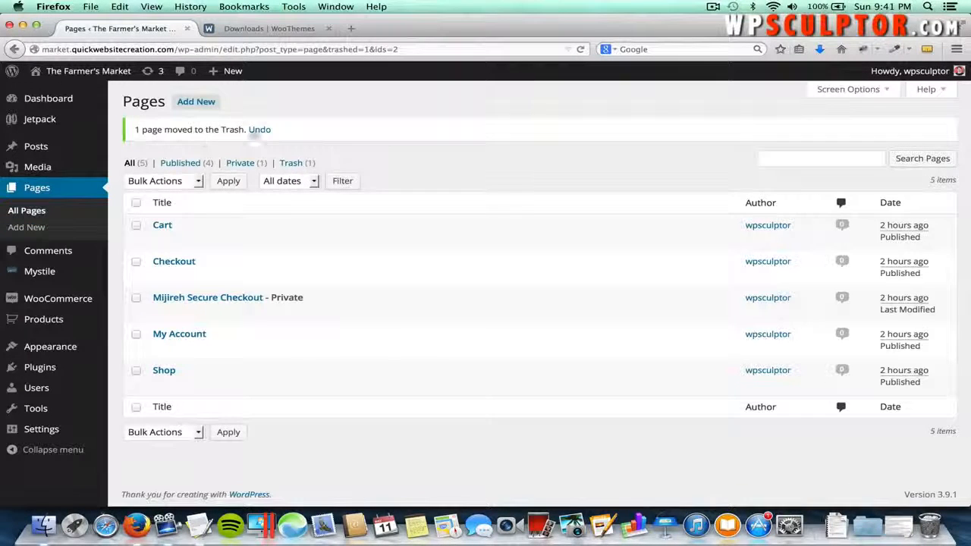
- Create a new page titled 'About' and show the full two-row formatting toolbar in Visual mode
left_click(197, 103)
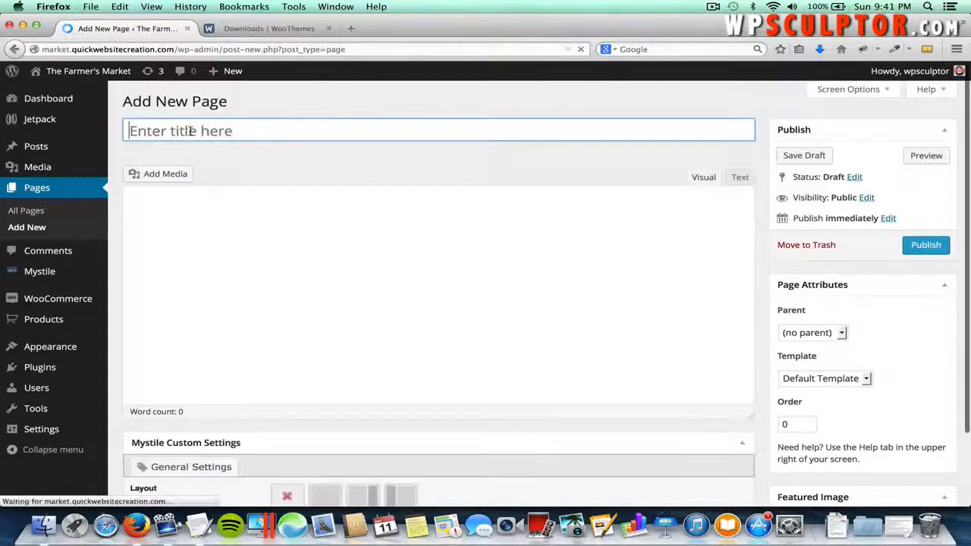
type("About")
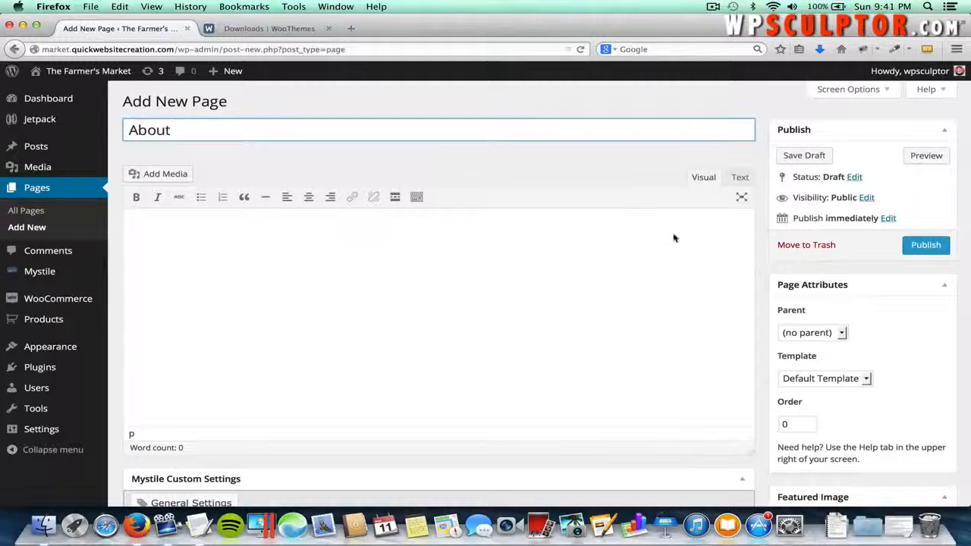
left_click(416, 198)
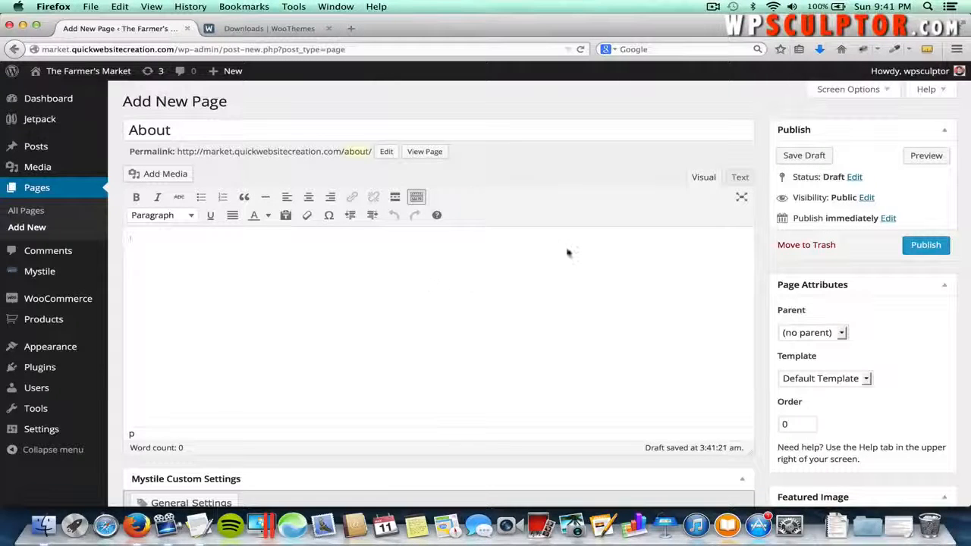
left_click(739, 180)
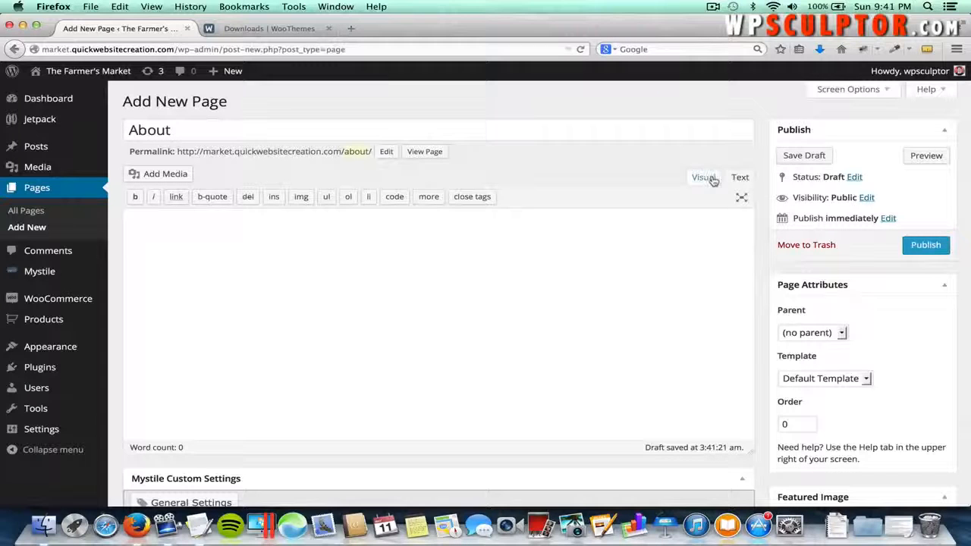
left_click(703, 177)
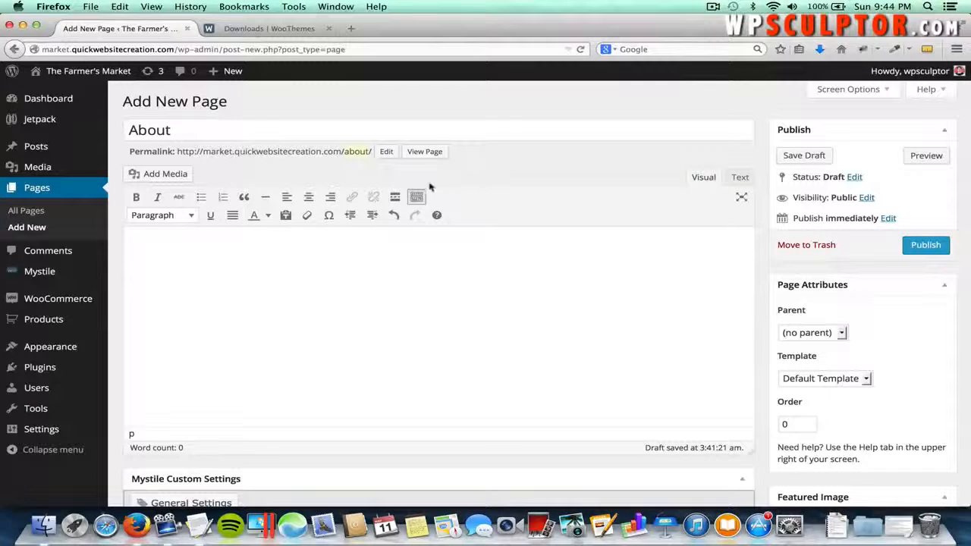
left_click(416, 197)
left_click(416, 197)
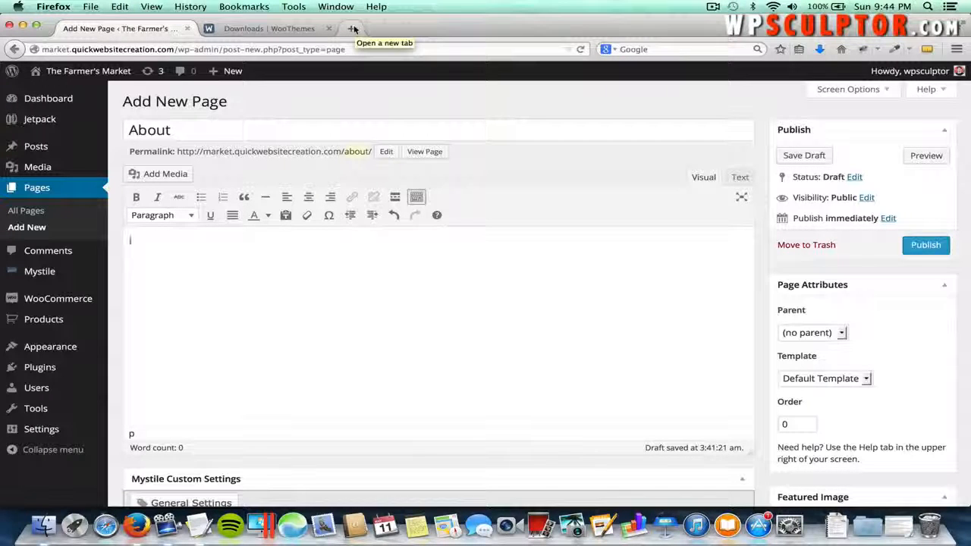
- Open pixabay.com in a new browser tab
left_click(353, 28)
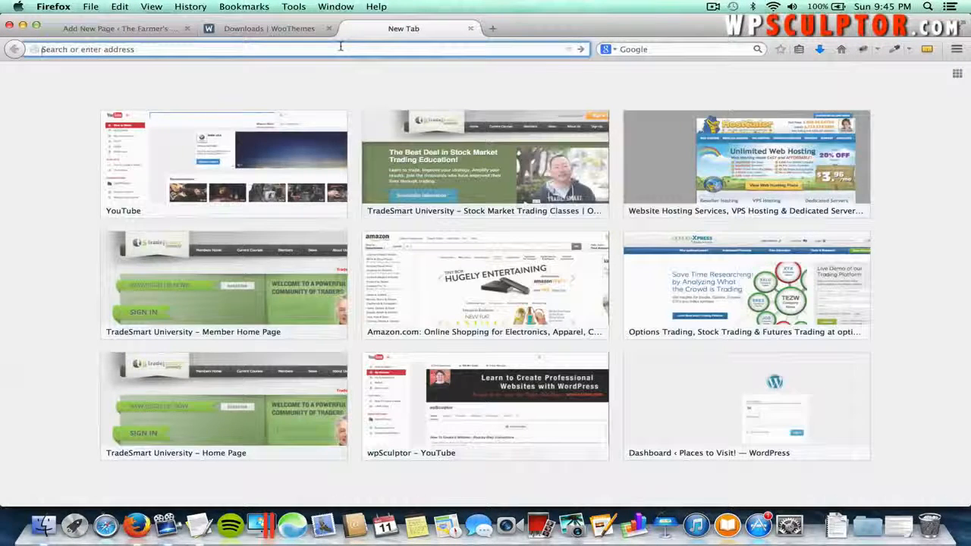
type("pixab")
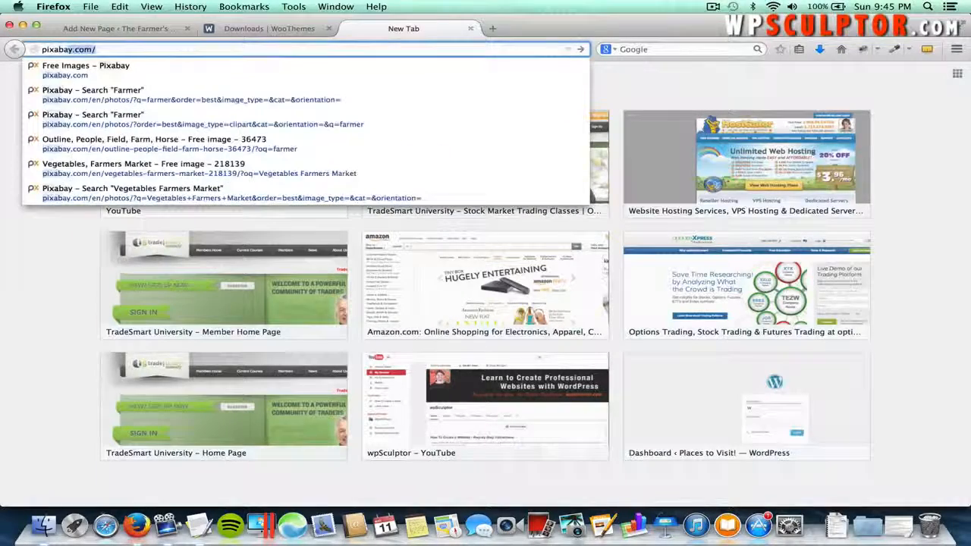
type("ay.com")
key("Return")
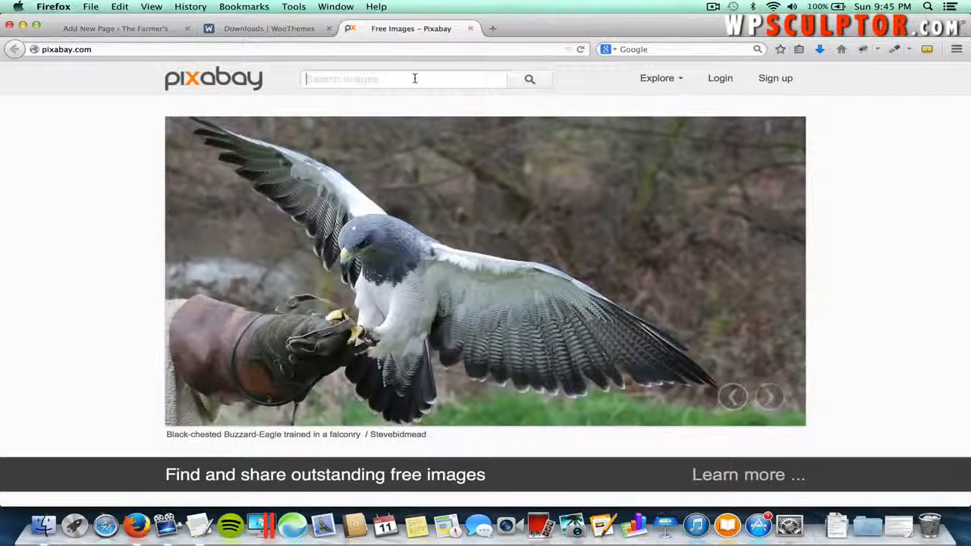
- Search Pixabay images for 'Vegetables Farmers Market' and browse the 22 results
type("Ve")
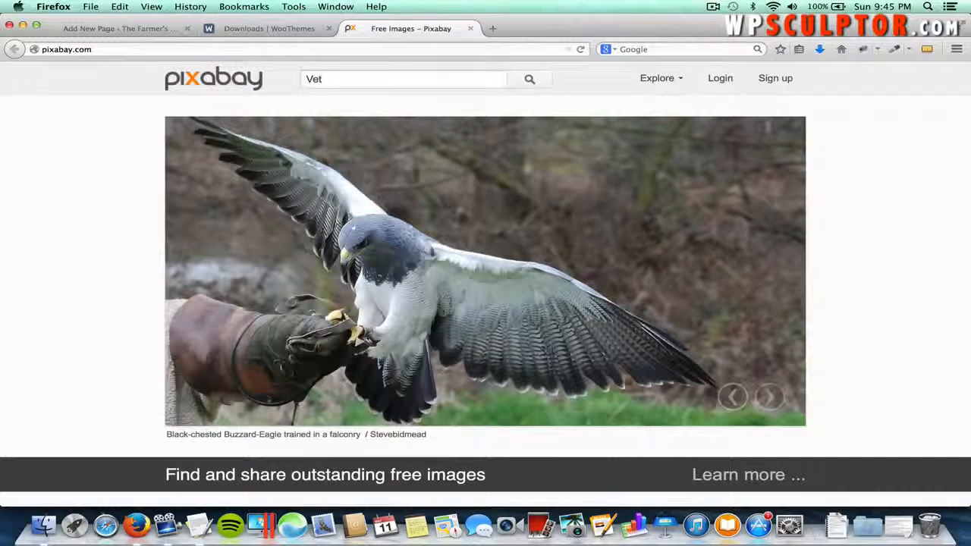
left_click(445, 94)
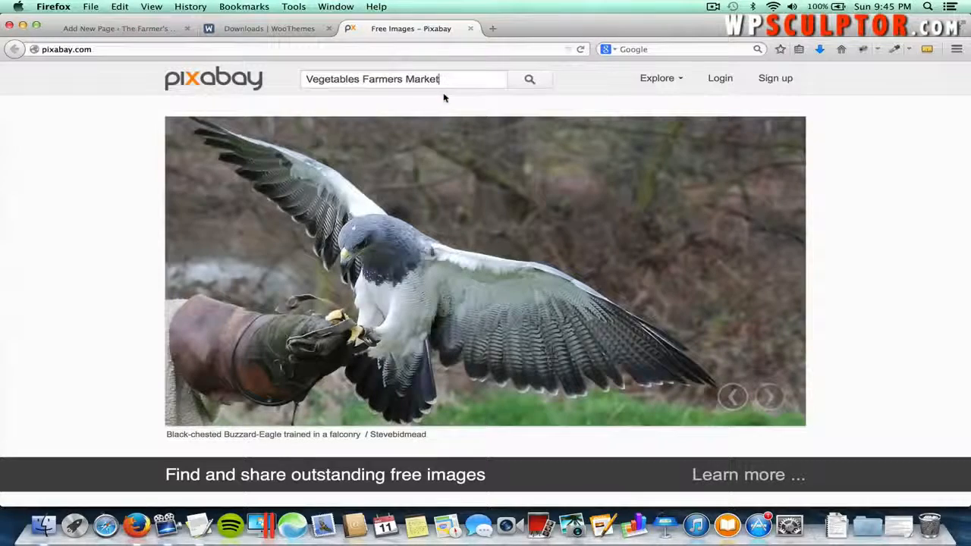
left_click(529, 78)
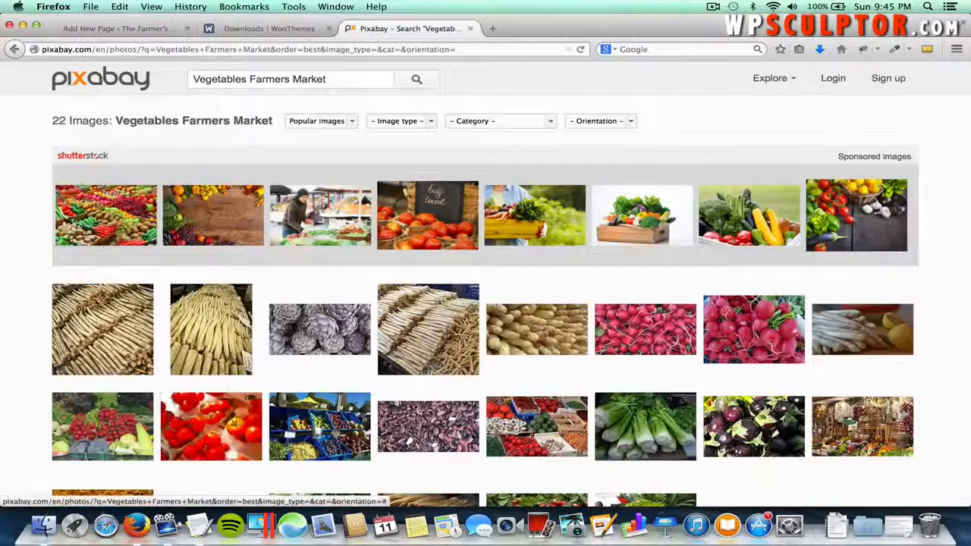
scroll(888, 341, "down", 3)
scroll(851, 418, "up", 3)
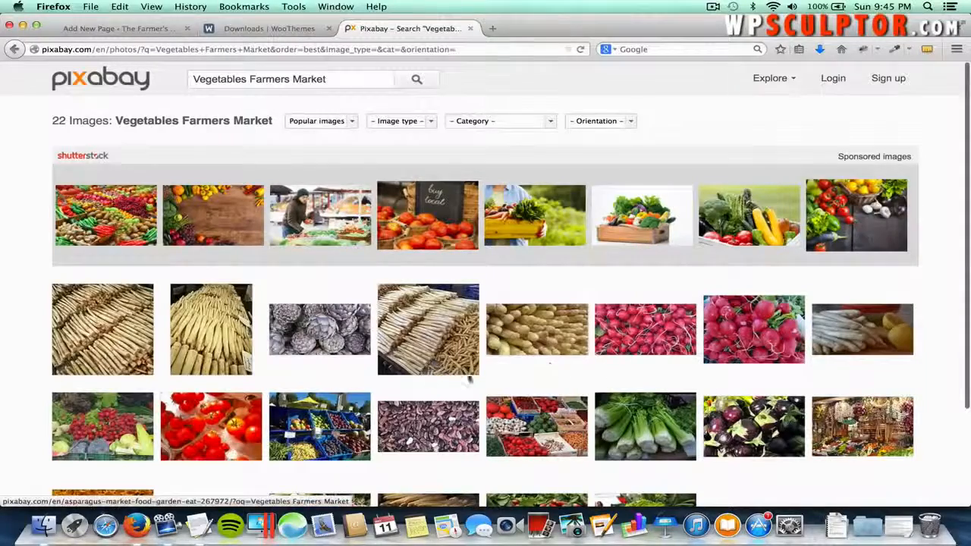
scroll(356, 373, "down", 1)
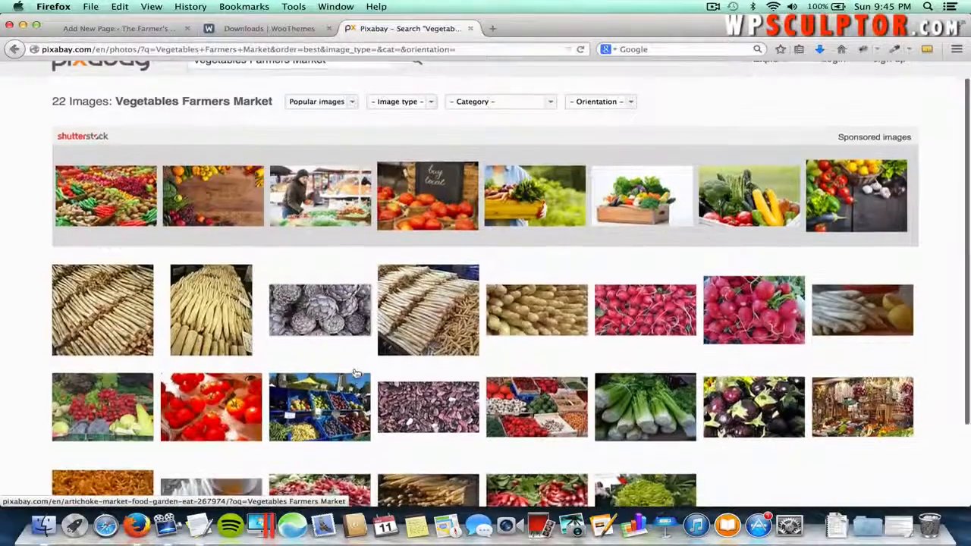
mouse_move(298, 400)
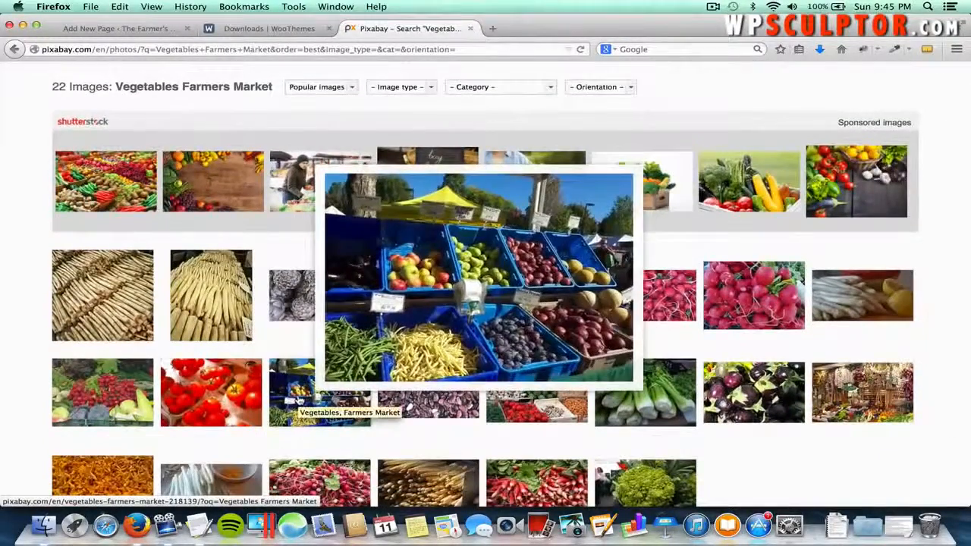
- Open the farmers market stall photo's page and bring up its download size choices
left_click(298, 400)
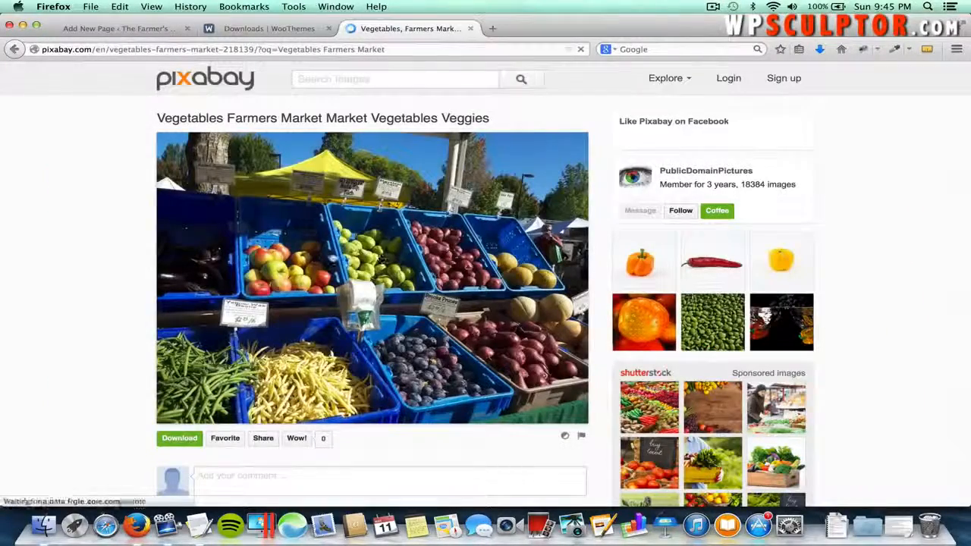
left_click(358, 230)
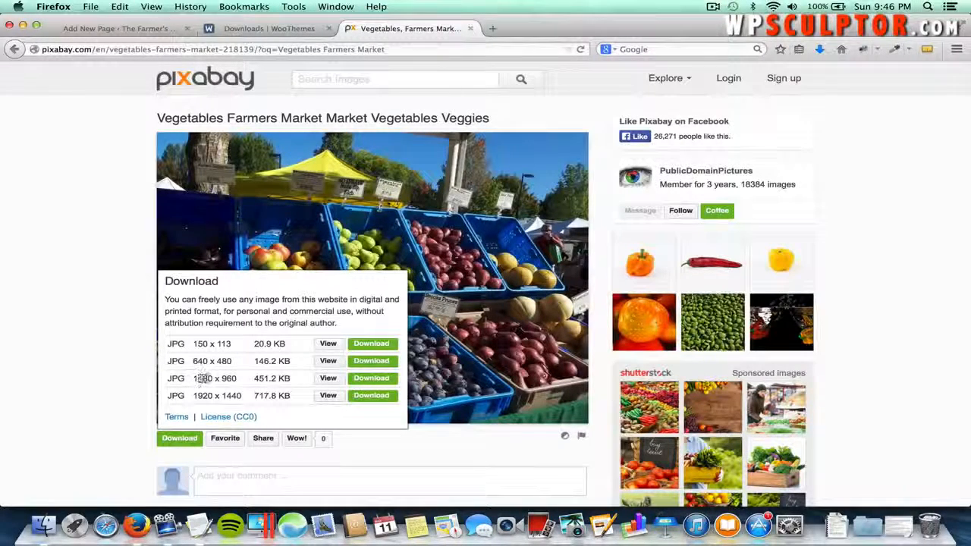
left_click_drag(197, 379, 217, 381)
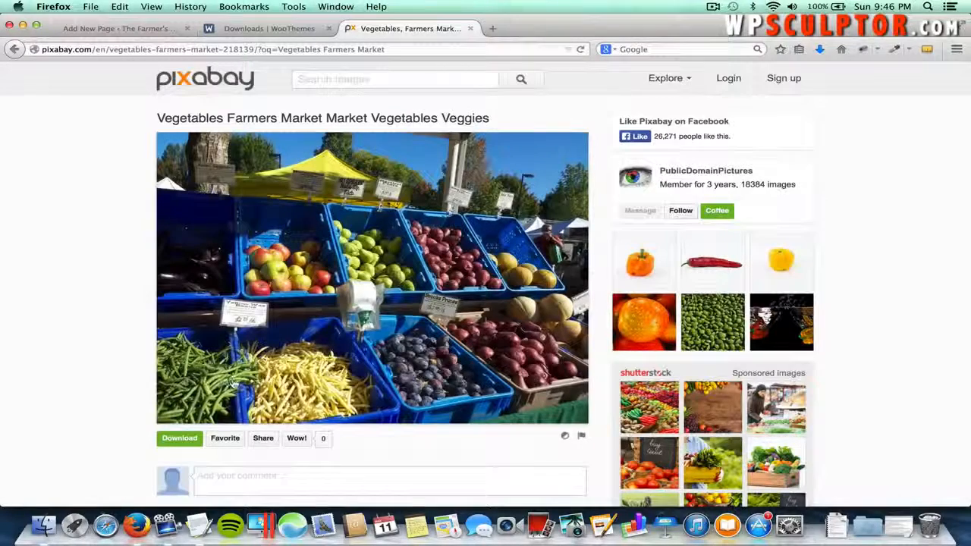
right_click(310, 313)
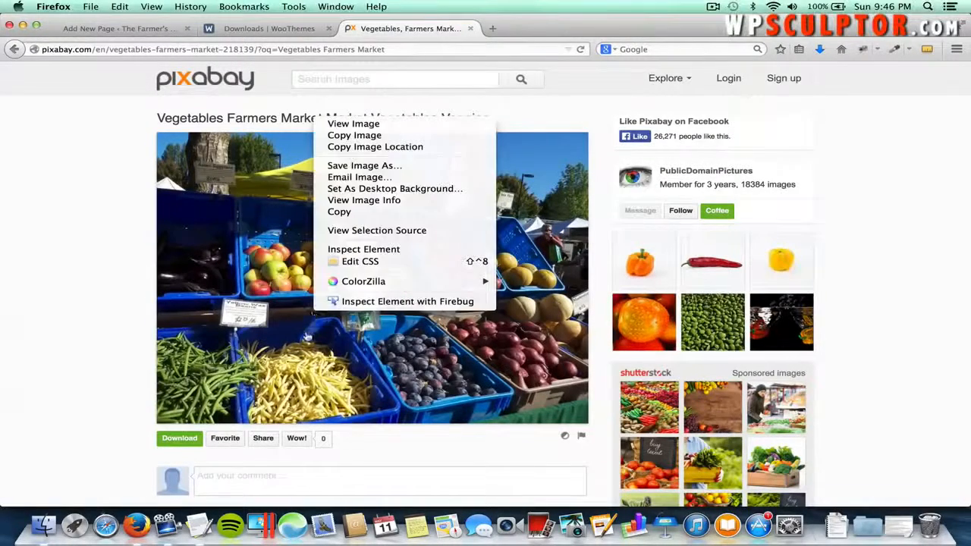
left_click(307, 336)
left_click(306, 335)
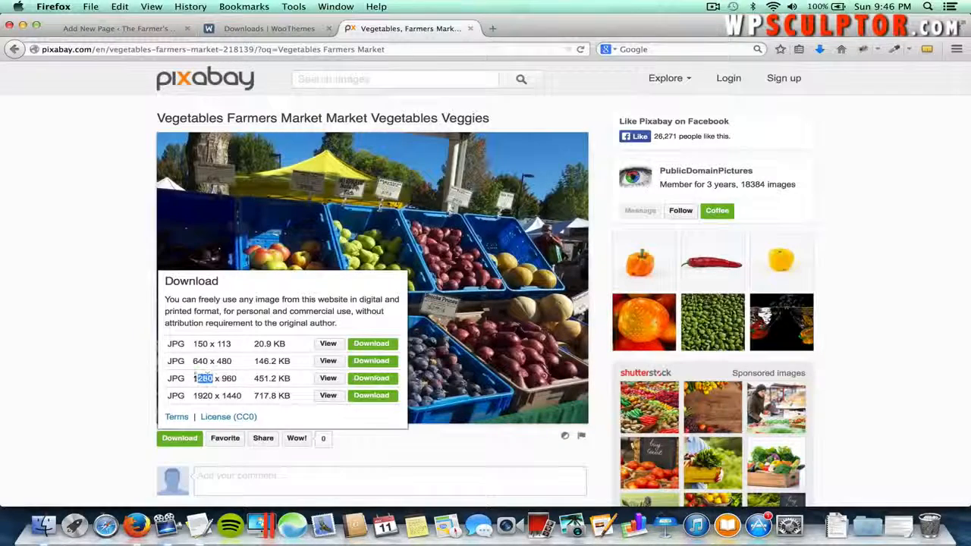
left_click(189, 381)
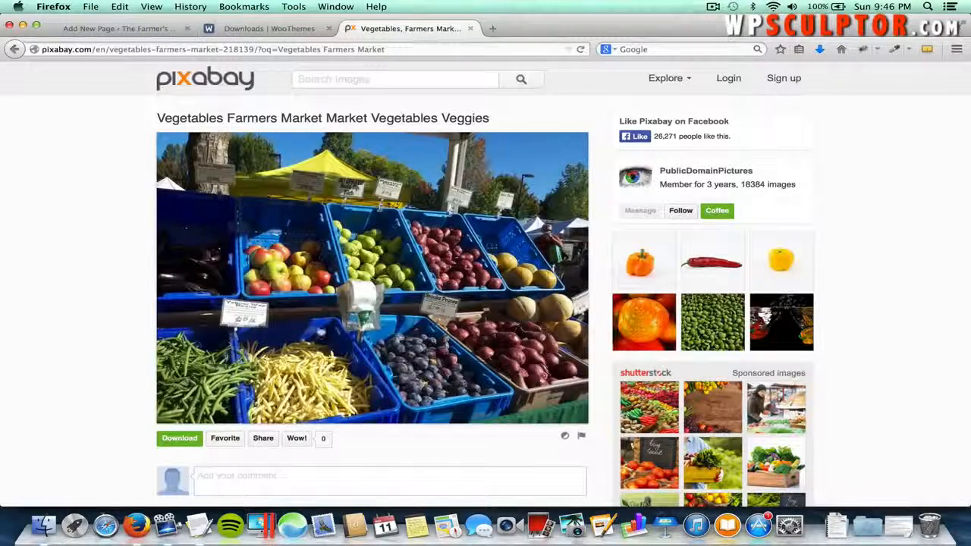
left_click(180, 439)
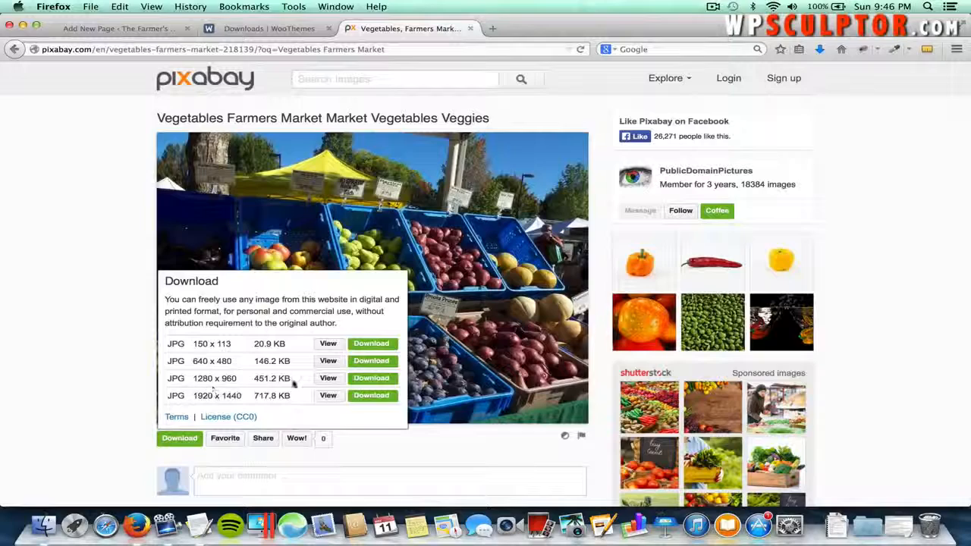
- Download the 1280 × 960 version, entering the captcha answer, then cancel the file save prompt
left_click(369, 379)
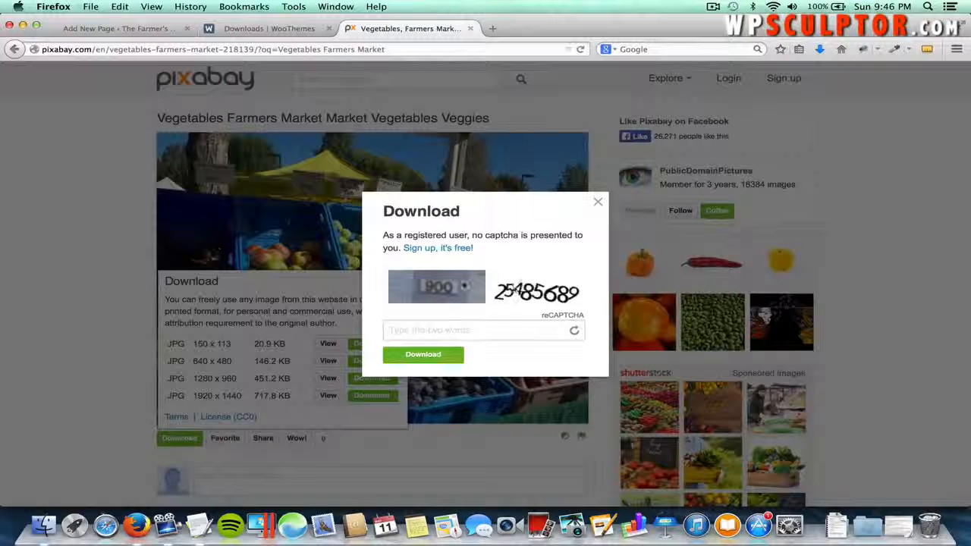
left_click(421, 331)
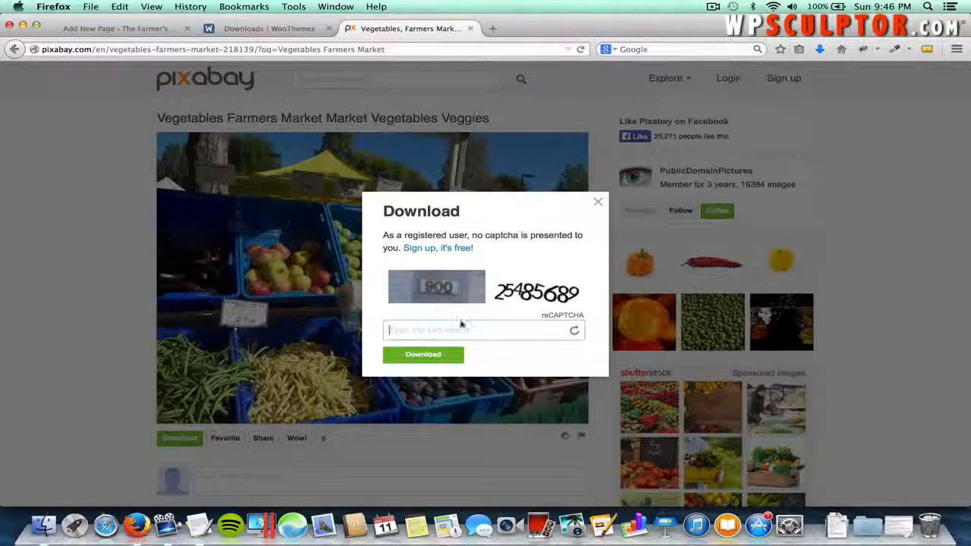
type("900")
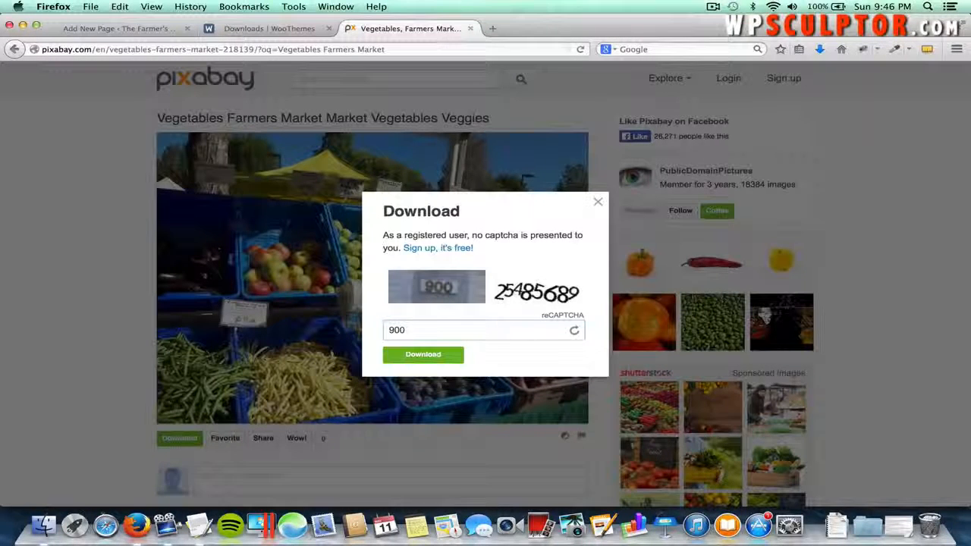
type("25485")
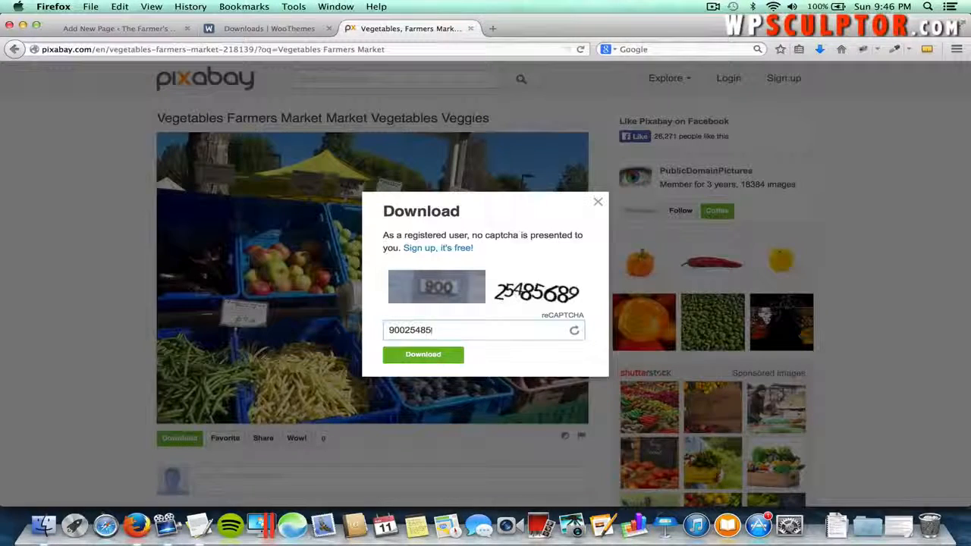
type("689")
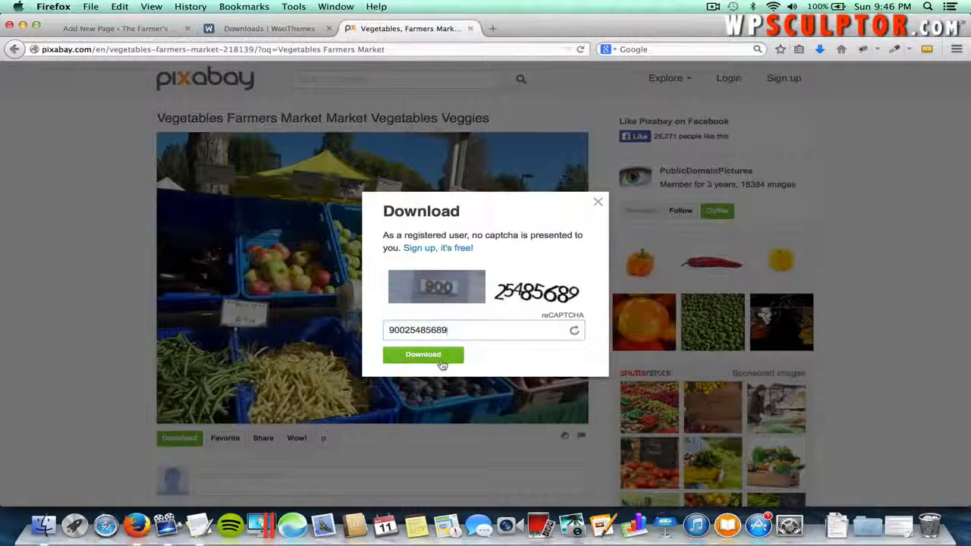
left_click(442, 359)
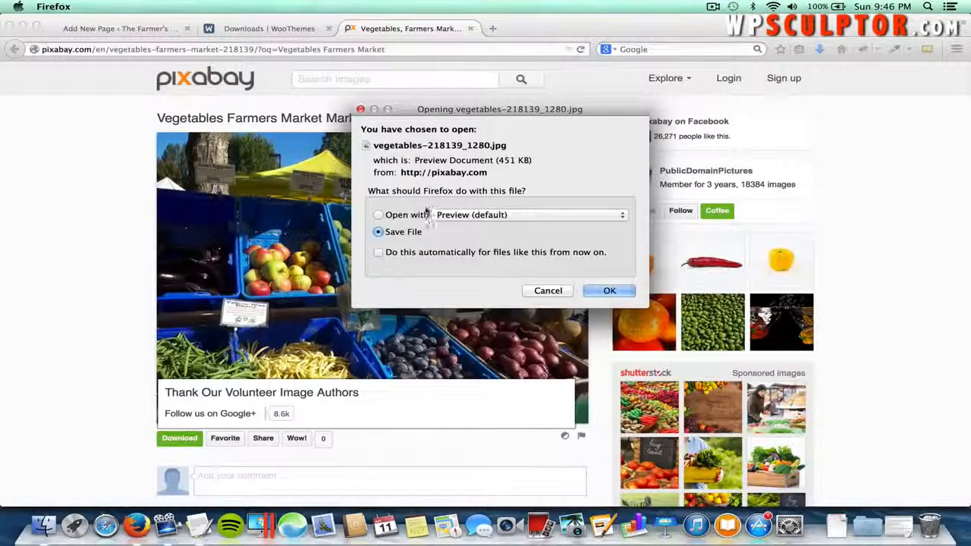
left_click(546, 291)
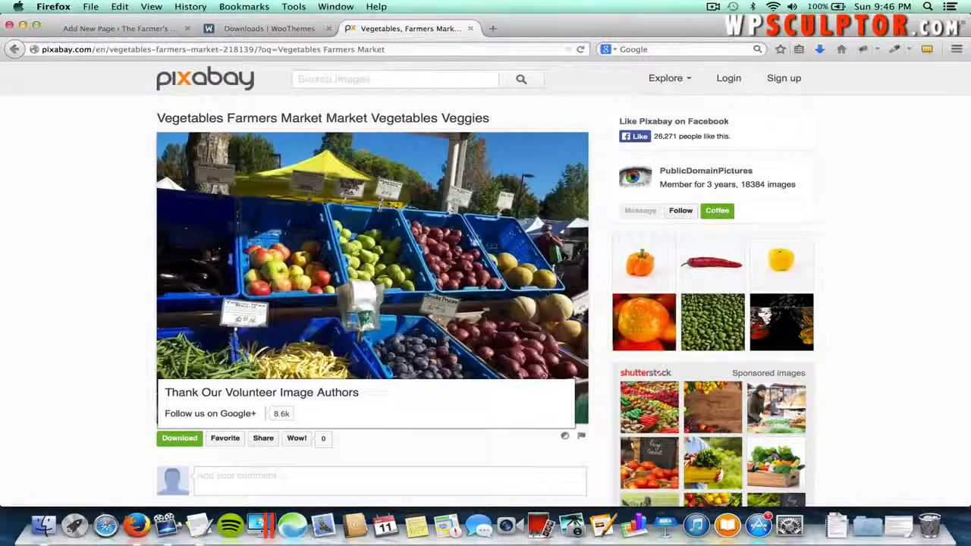
- Upload Farmers Market.jpg from the Other Images folder to the About page's media library
left_click(147, 33)
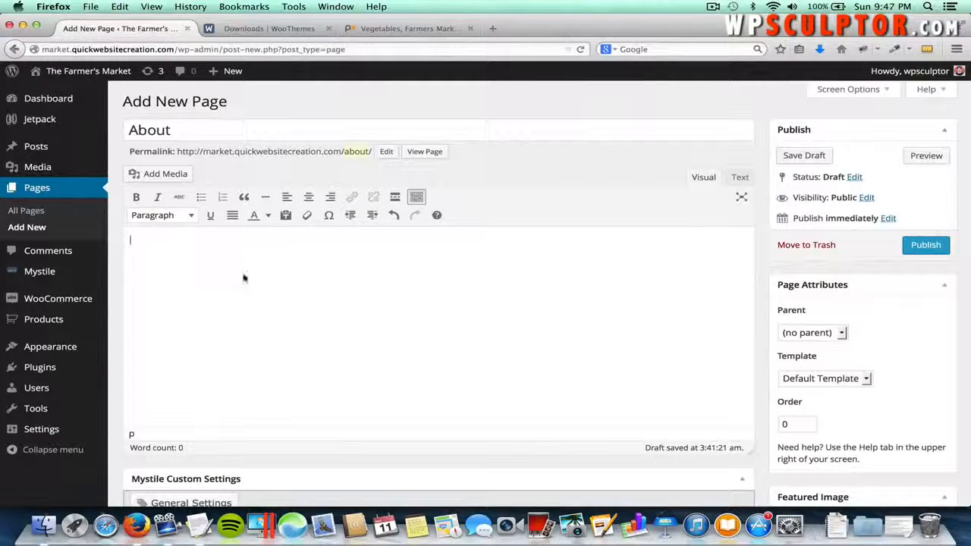
left_click(148, 177)
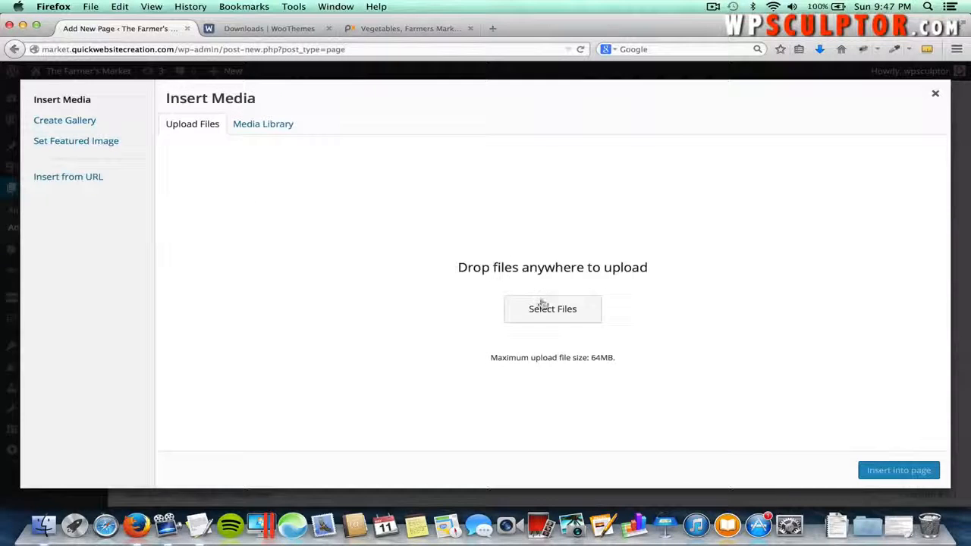
left_click(542, 308)
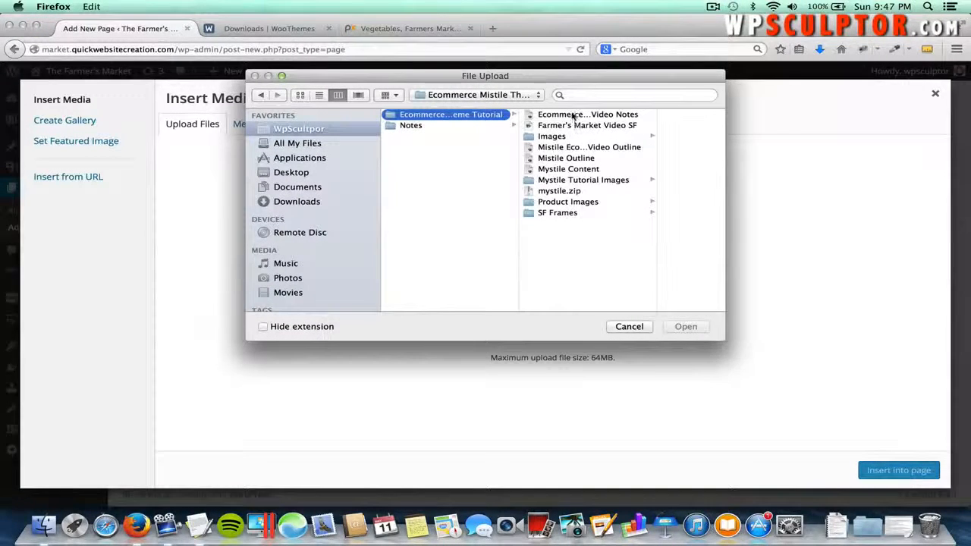
left_click(567, 180)
left_click(624, 126)
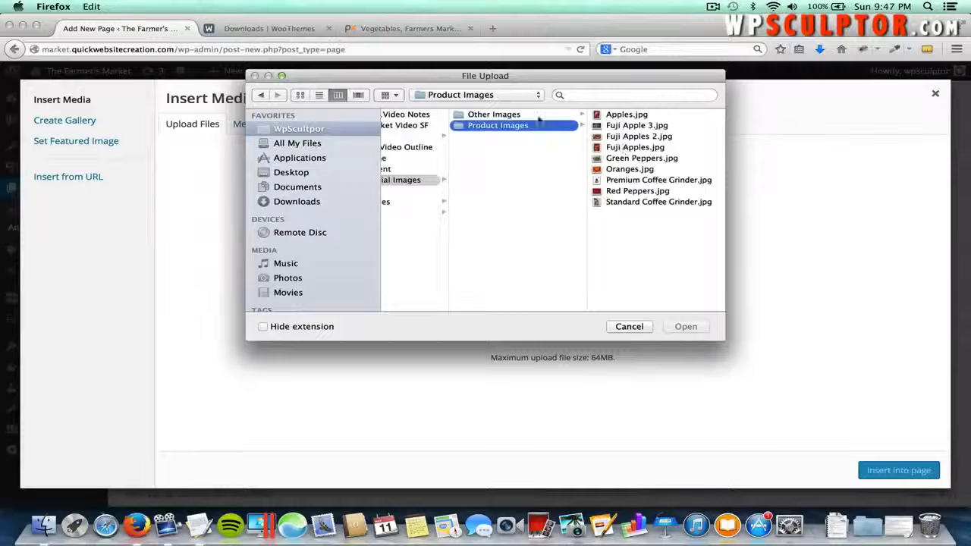
left_click(537, 115)
left_click(639, 126)
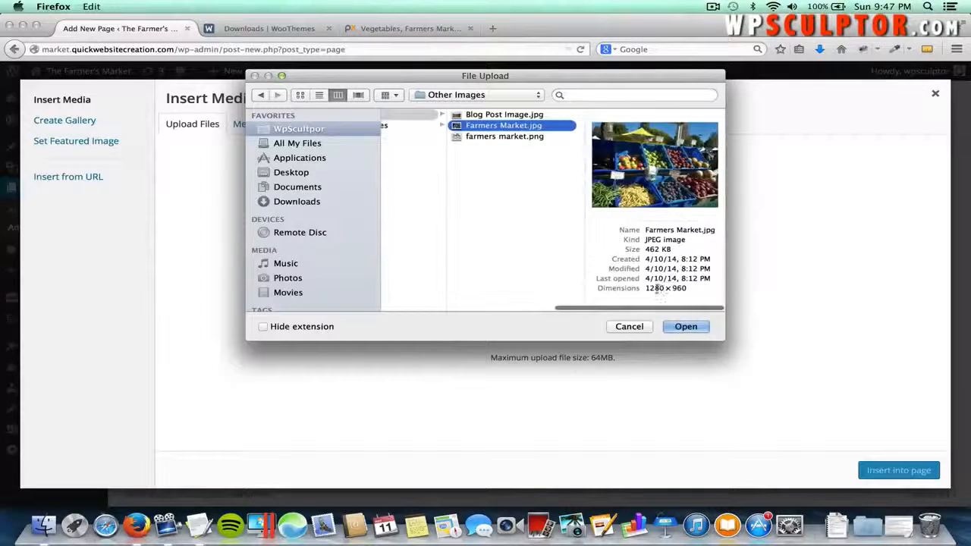
left_click(685, 326)
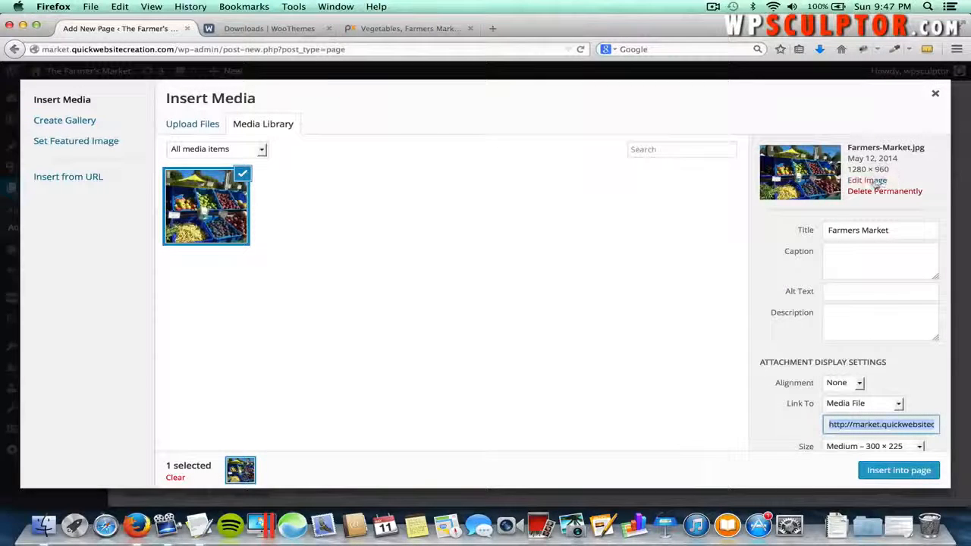
- Scale Farmers-Market.jpg from 1280 wide down to 300 × 225 and return to the library
left_click(873, 181)
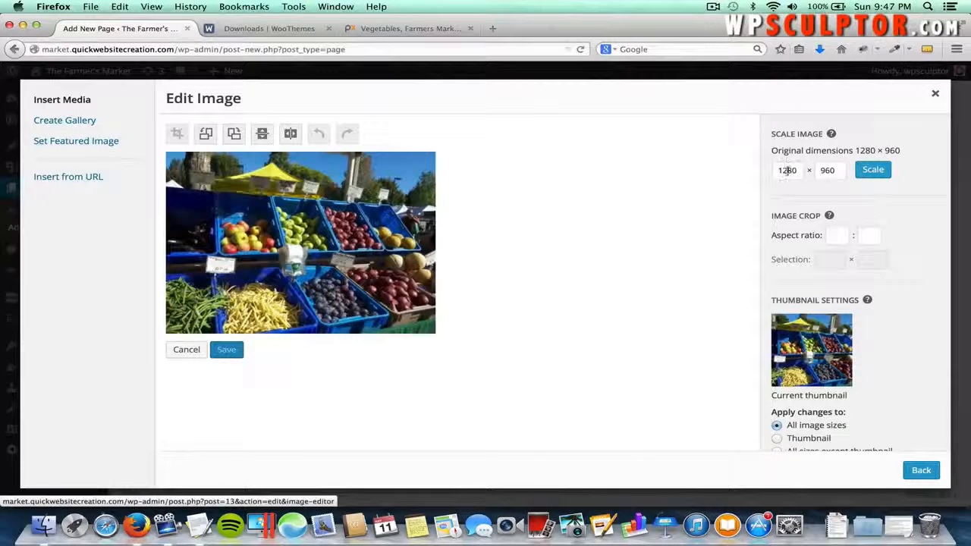
double_click(787, 171)
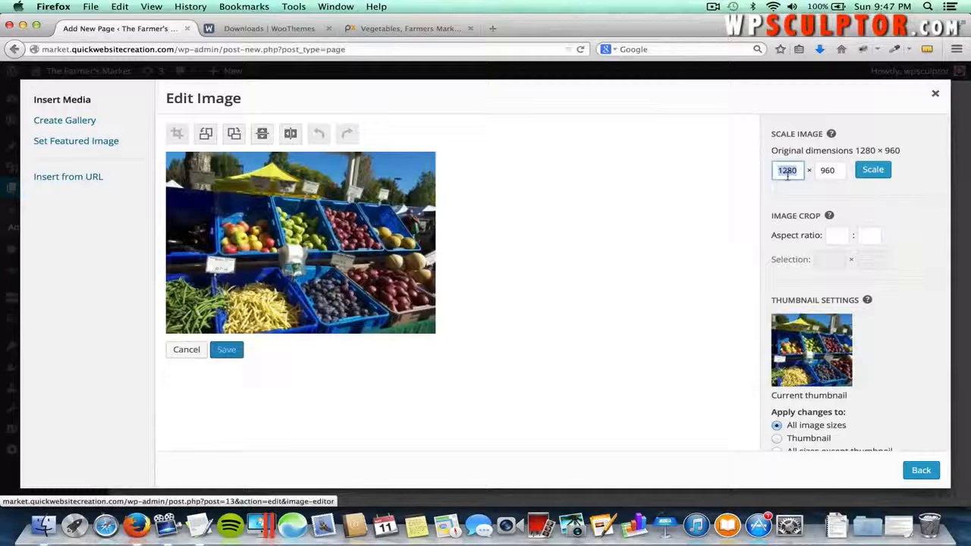
type("300")
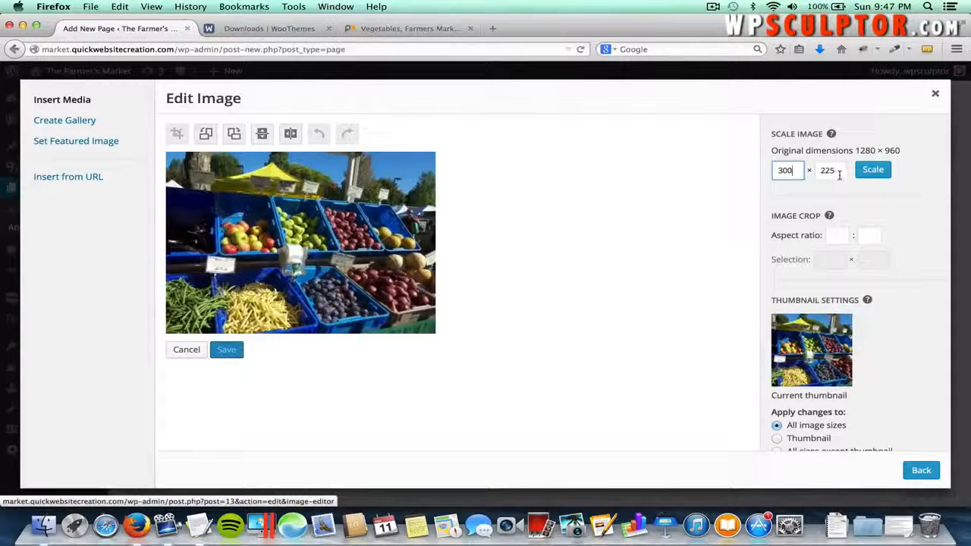
left_click(838, 173)
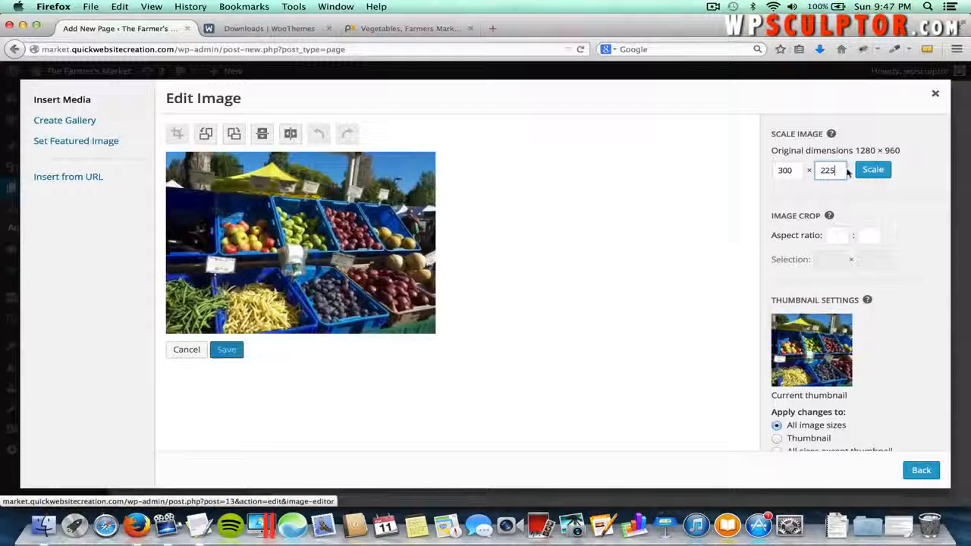
left_click(874, 171)
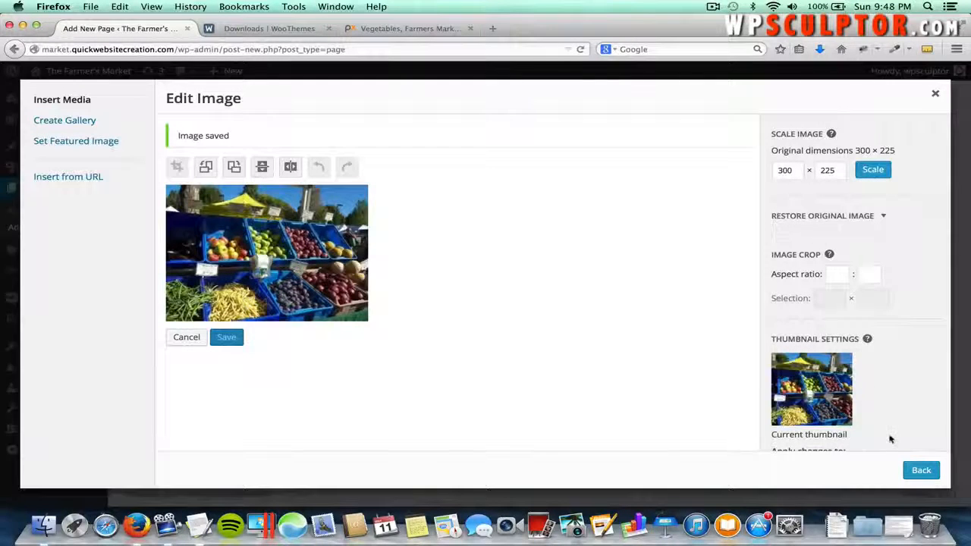
scroll(889, 439, "down", 2)
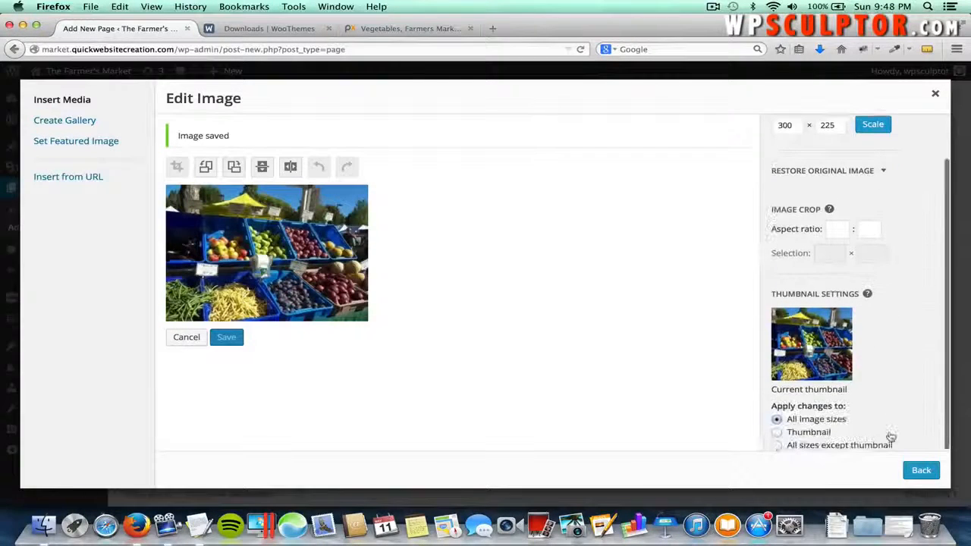
left_click(919, 470)
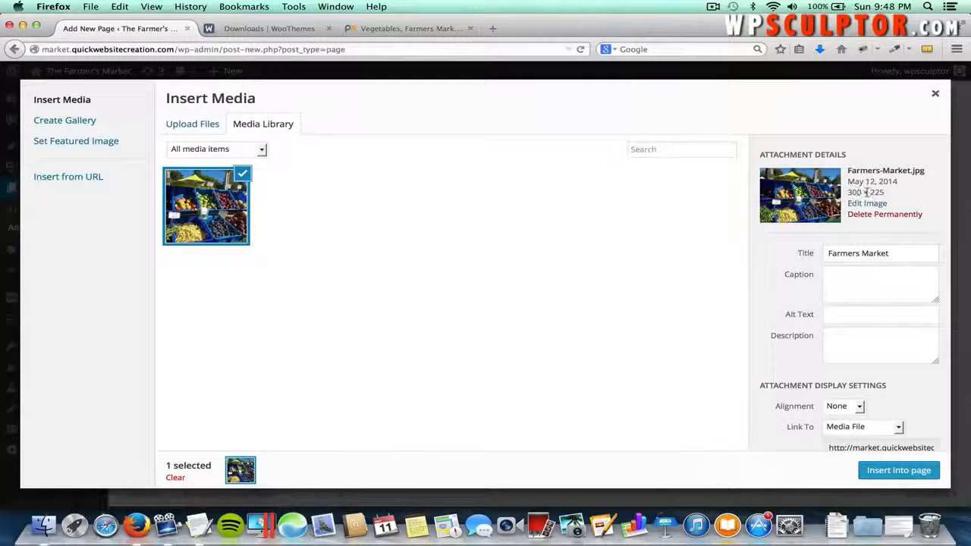
- Check the caption, alt text and description fields, then set the image alignment to Left
left_click(839, 286)
left_click(834, 313)
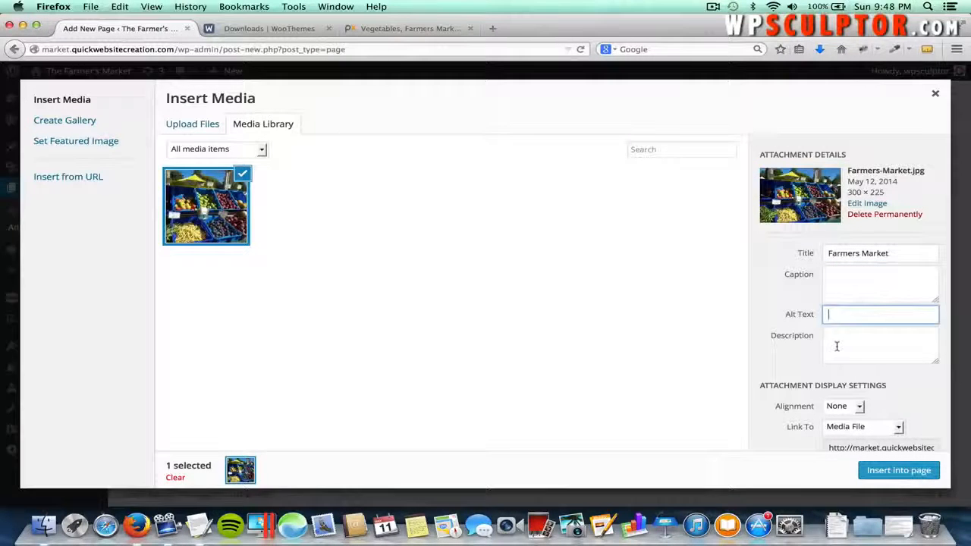
left_click(836, 346)
left_click(835, 279)
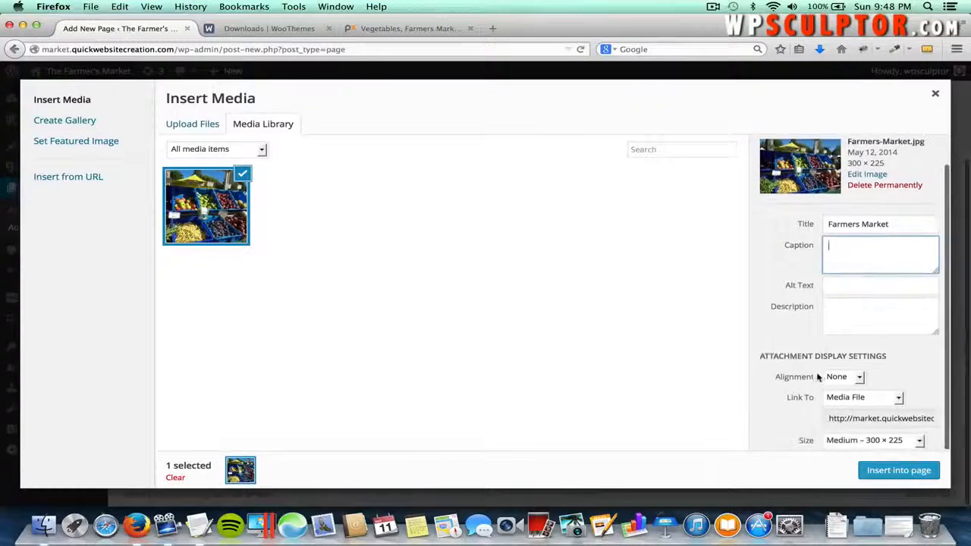
scroll(819, 377, "down", 2)
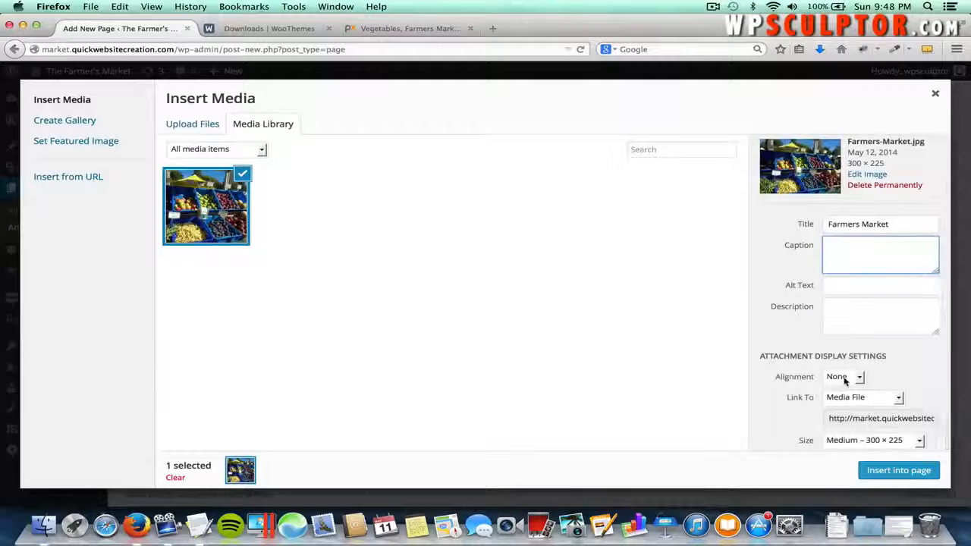
left_click(843, 379)
left_click(847, 391)
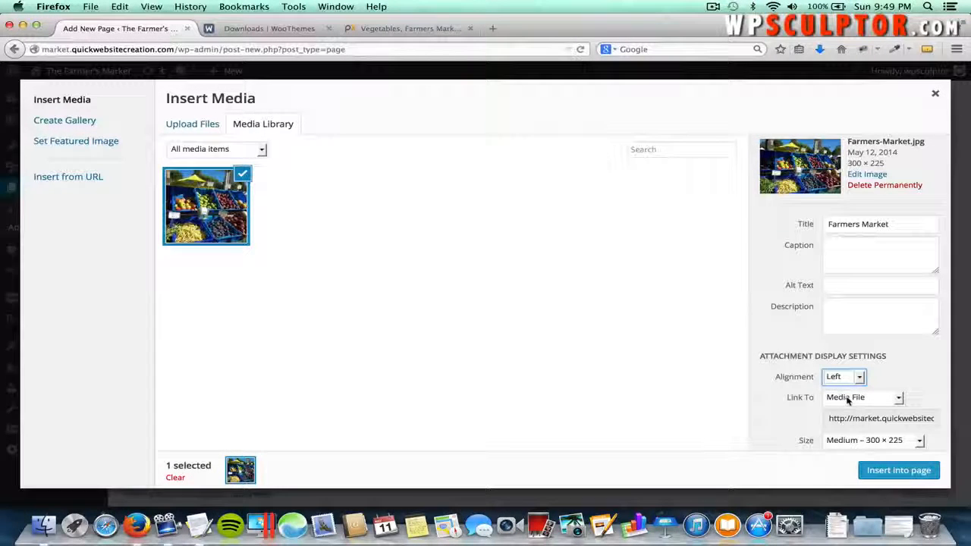
left_click(848, 401)
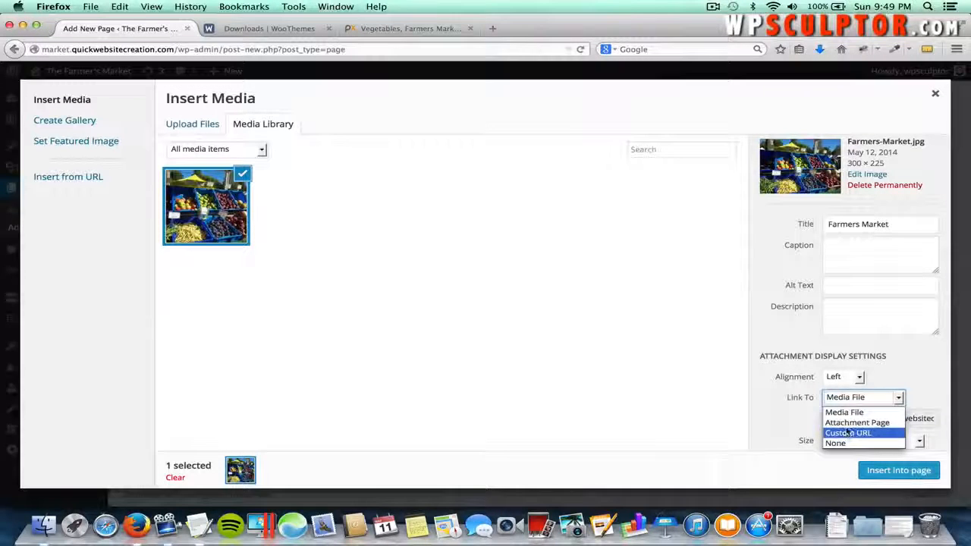
- Set the image link to a custom URL and select its placeholder address
left_click(848, 432)
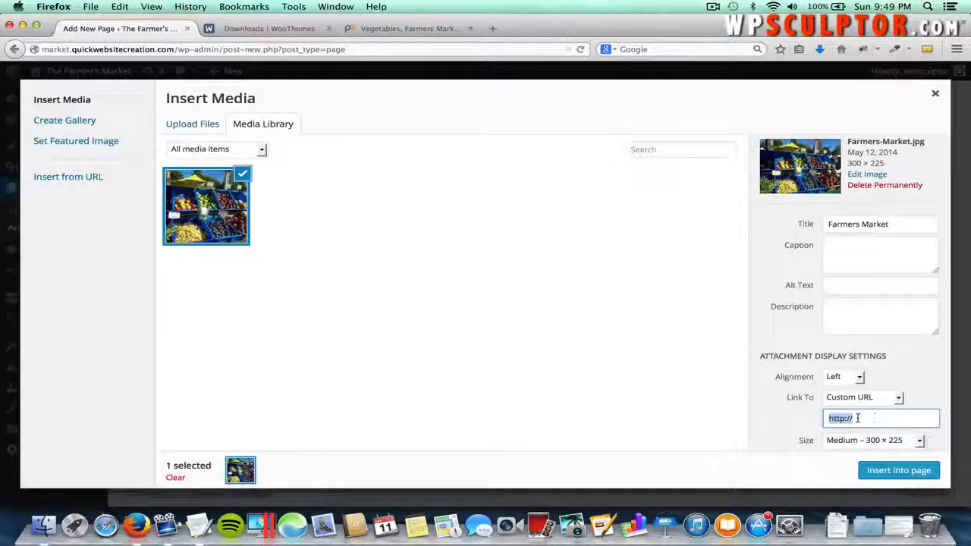
left_click(865, 419)
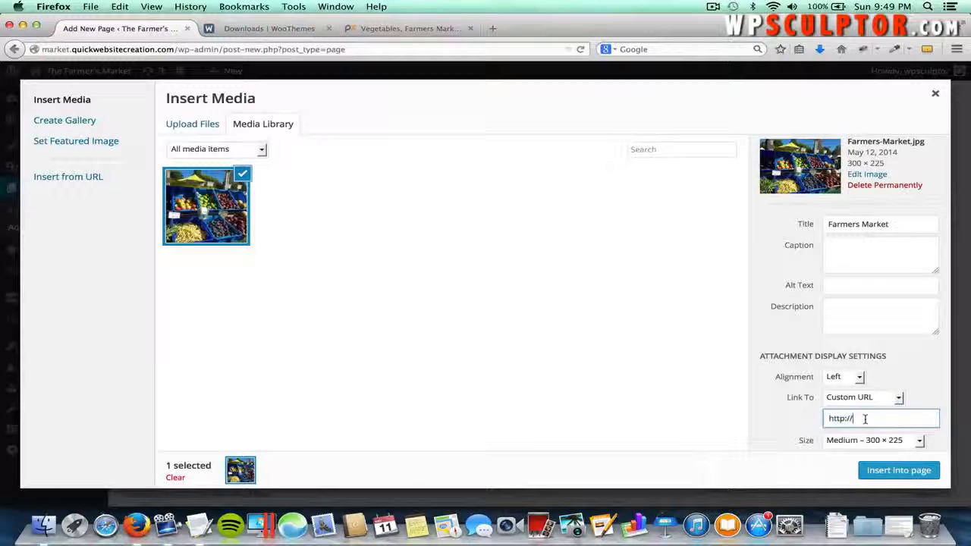
triple_click(865, 419)
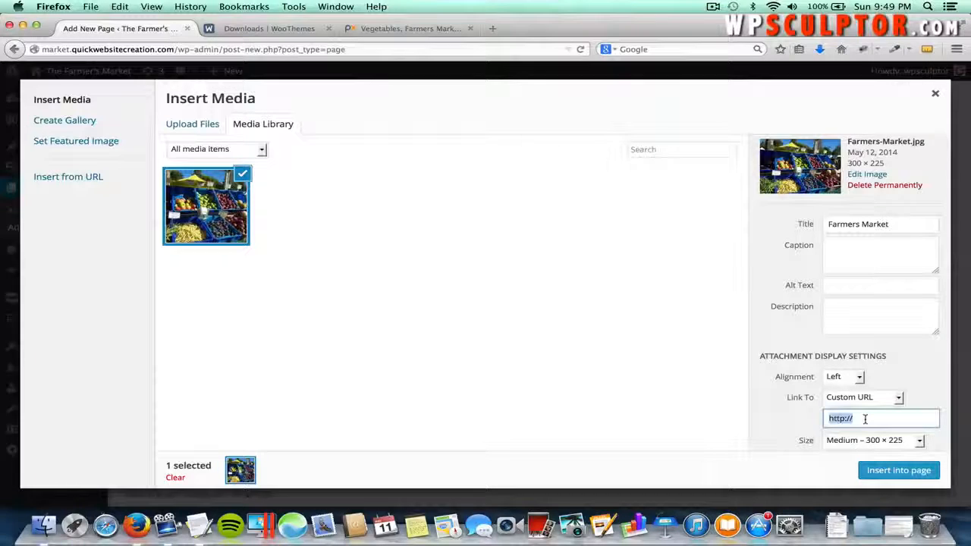
- Paste the google.com address as the image link, then delete it again
left_click(417, 30)
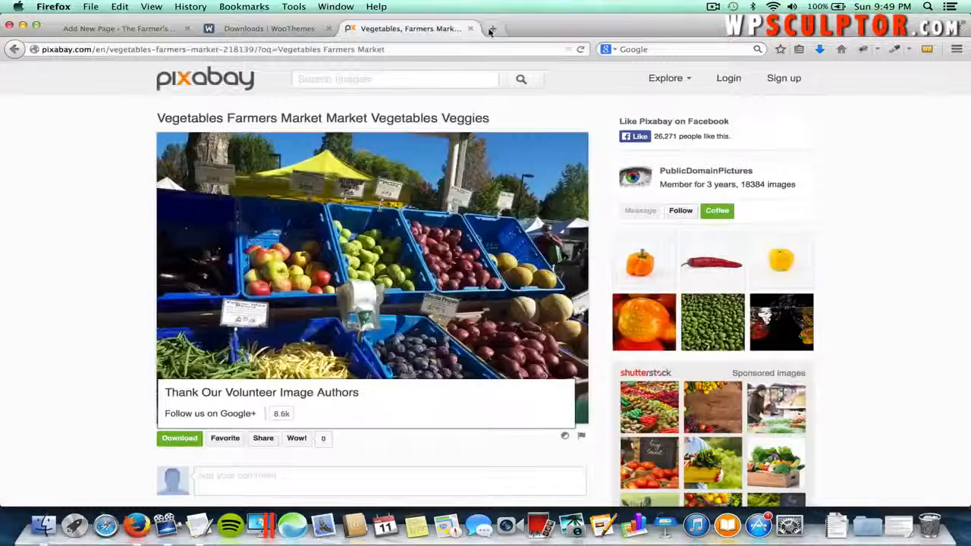
left_click(491, 29)
type("google.com/")
key("Return")
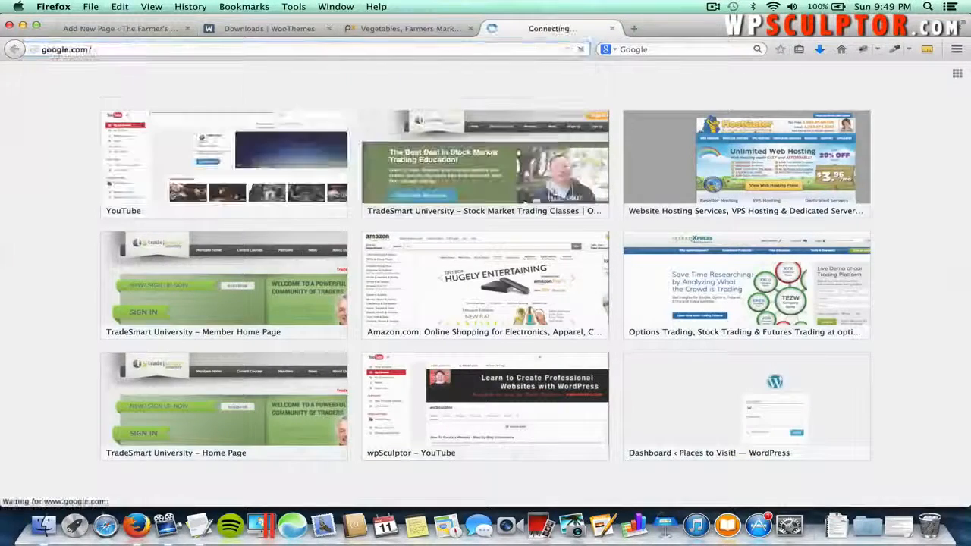
left_click(333, 47)
key("ctrl+c")
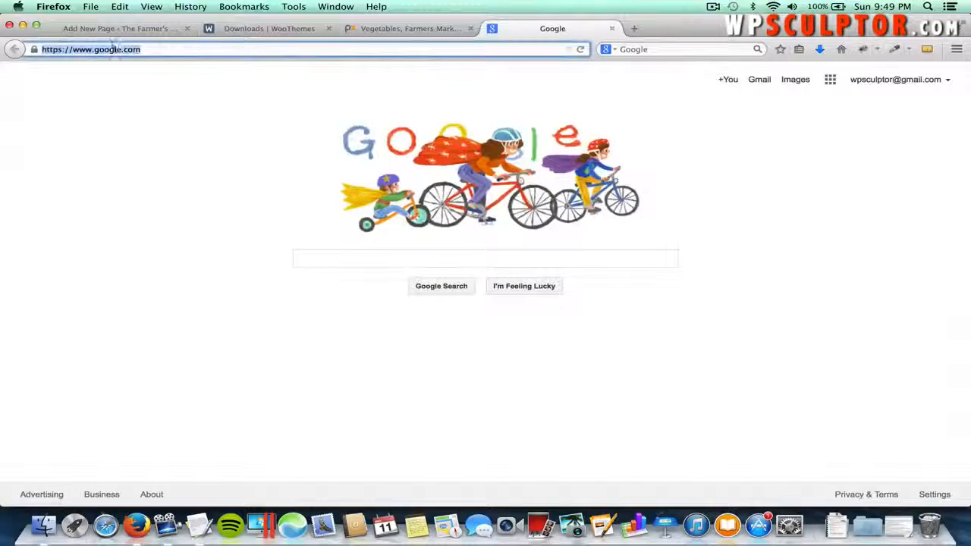
left_click(152, 30)
key("ctrl+v")
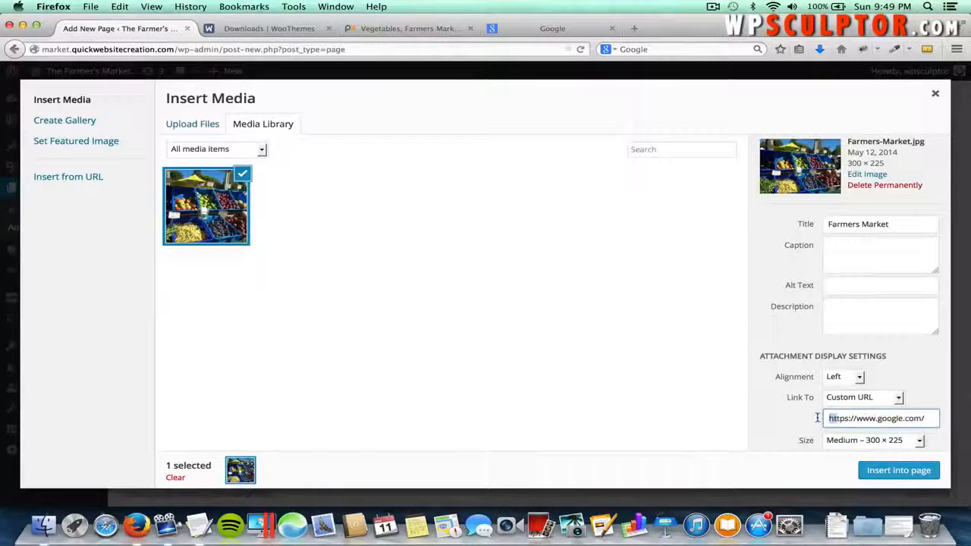
left_click_drag(829, 417, 847, 418)
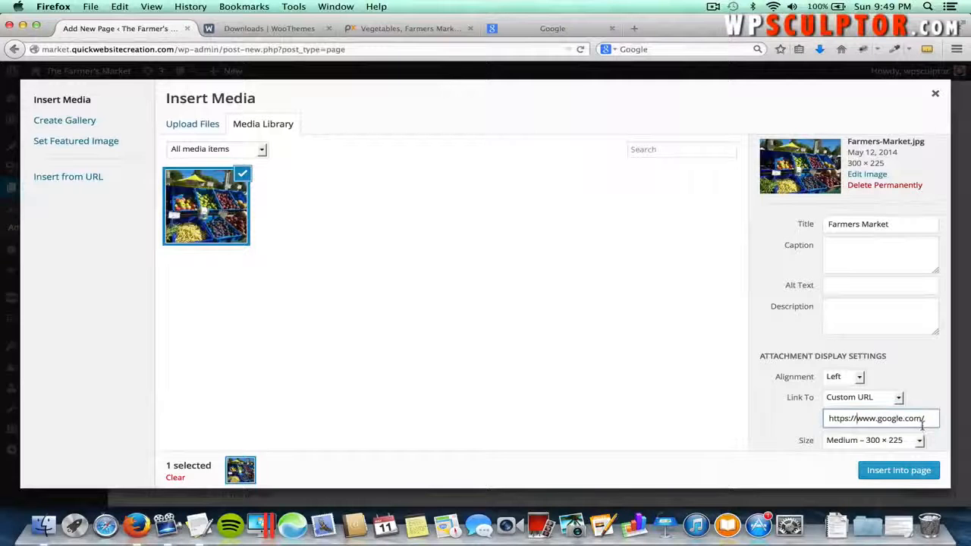
left_click_drag(925, 419, 822, 420)
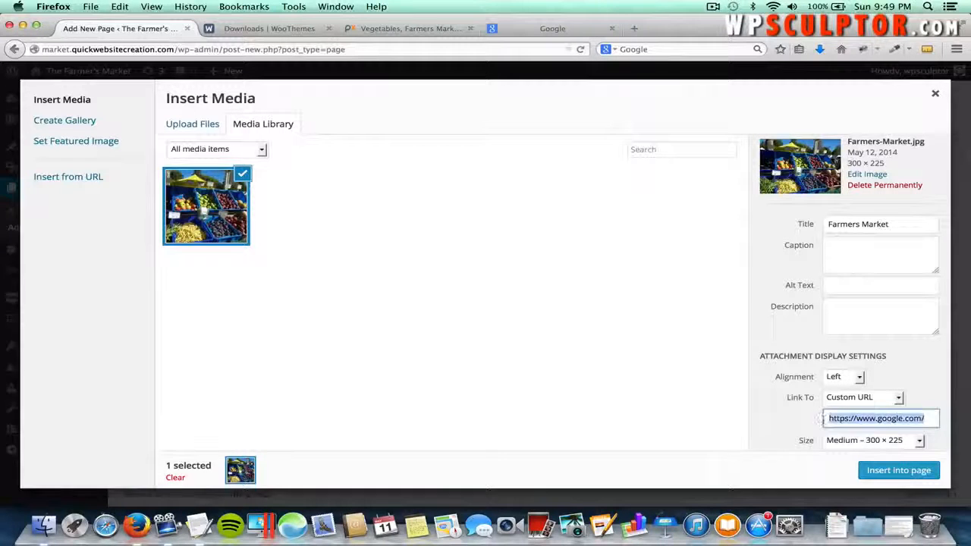
key("BackSpace")
- Set the image link to None and the size to Full Size – 300 × 225
left_click(860, 398)
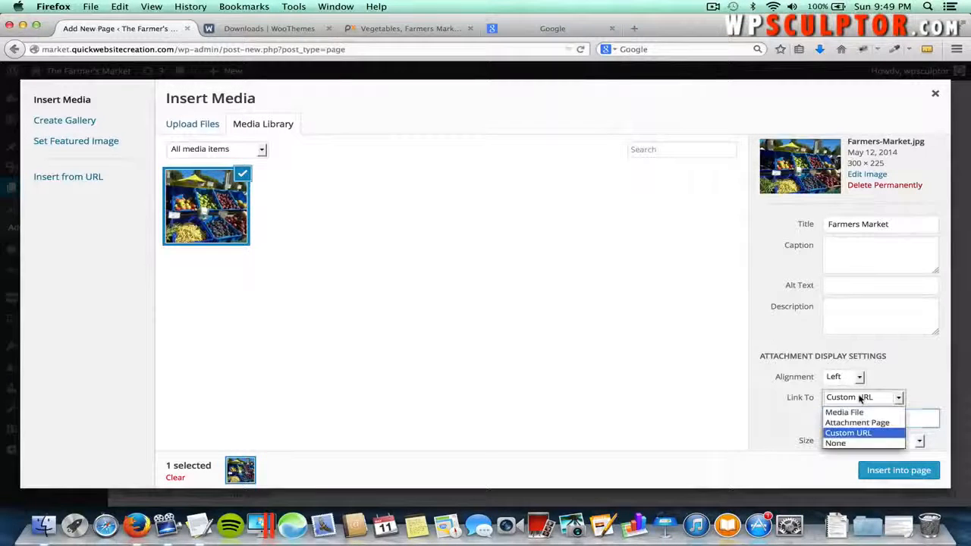
left_click(849, 441)
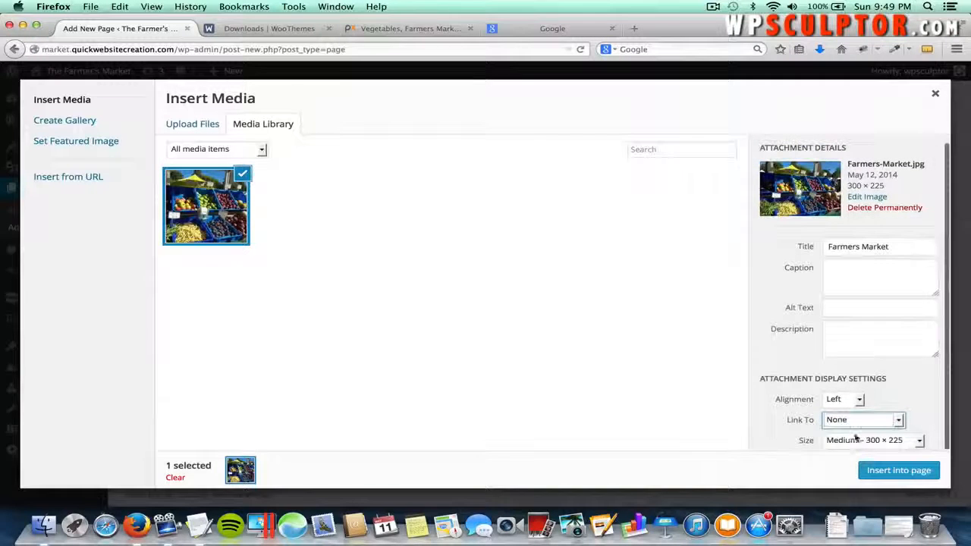
left_click(882, 438)
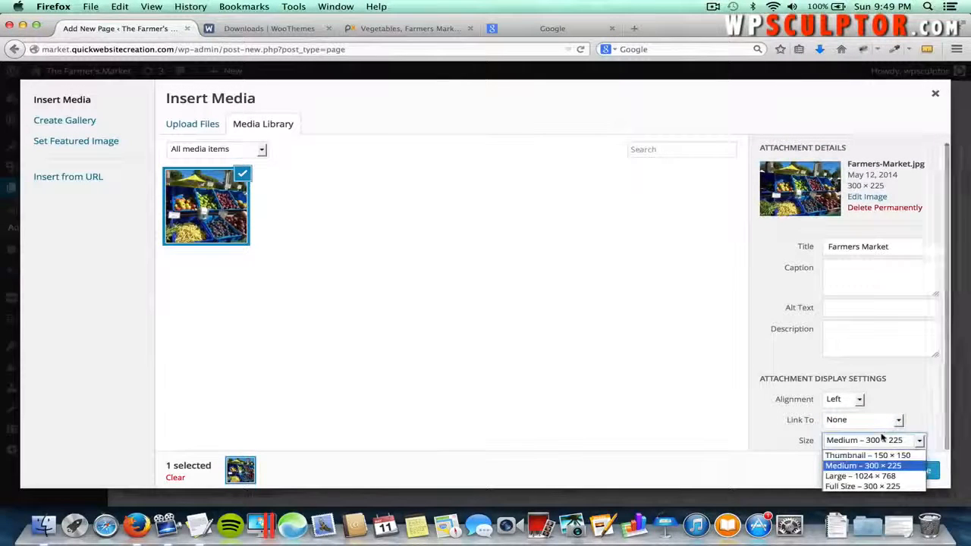
left_click(864, 486)
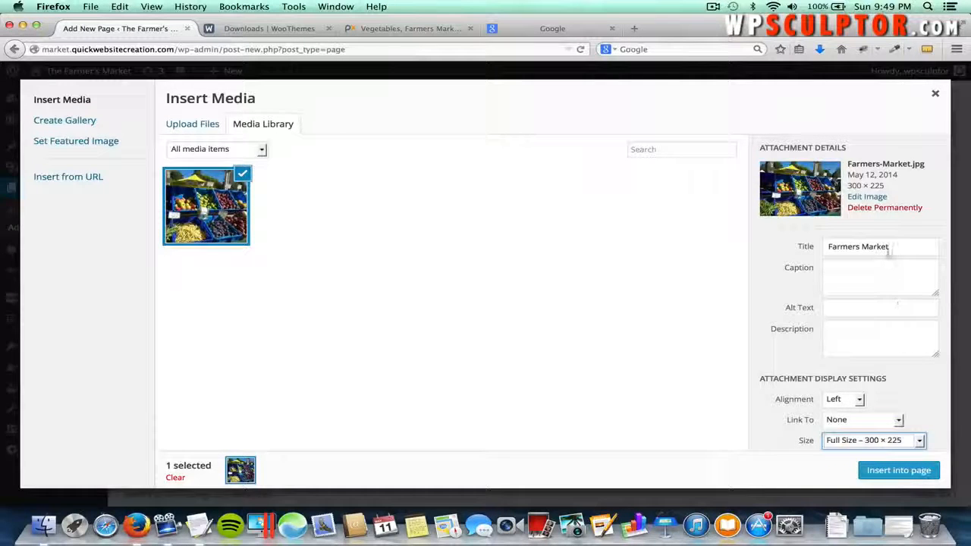
- Insert the 300 × 225 Farmers Market image into the About page, removing a test word beside it
left_click(885, 474)
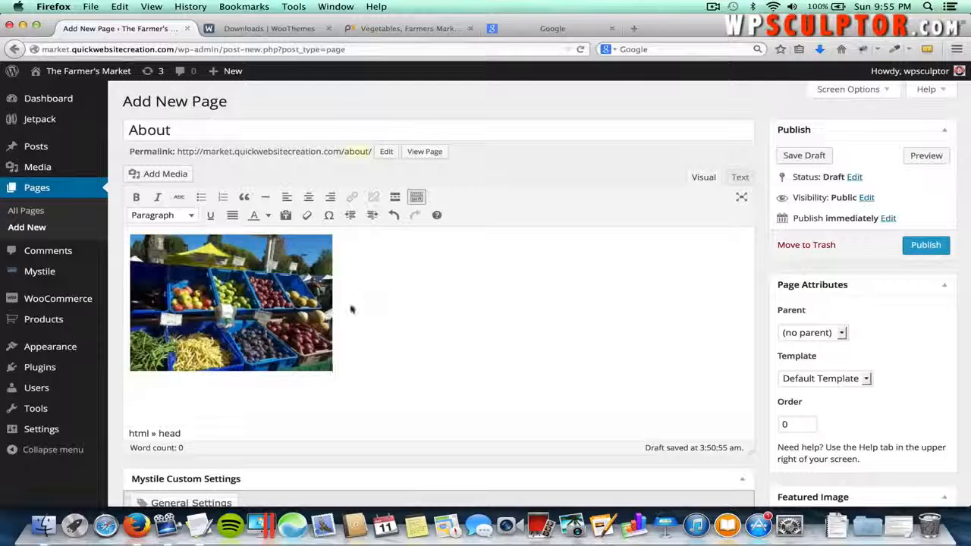
left_click(343, 240)
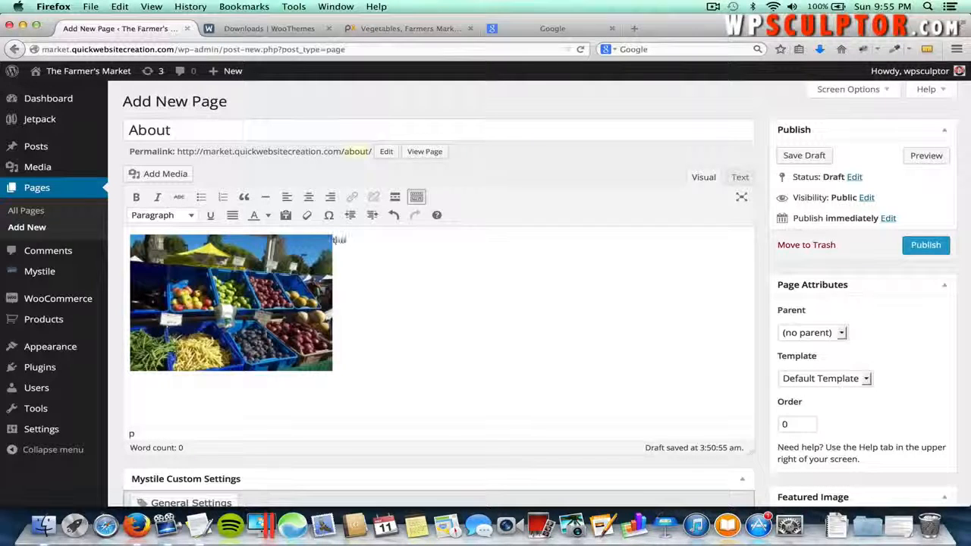
type("the")
double_click(339, 240)
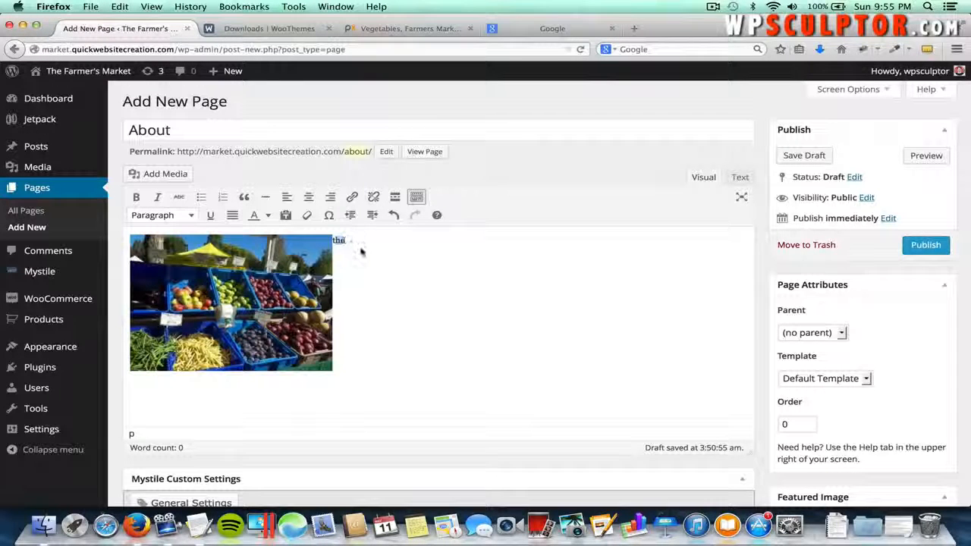
key("BackSpace")
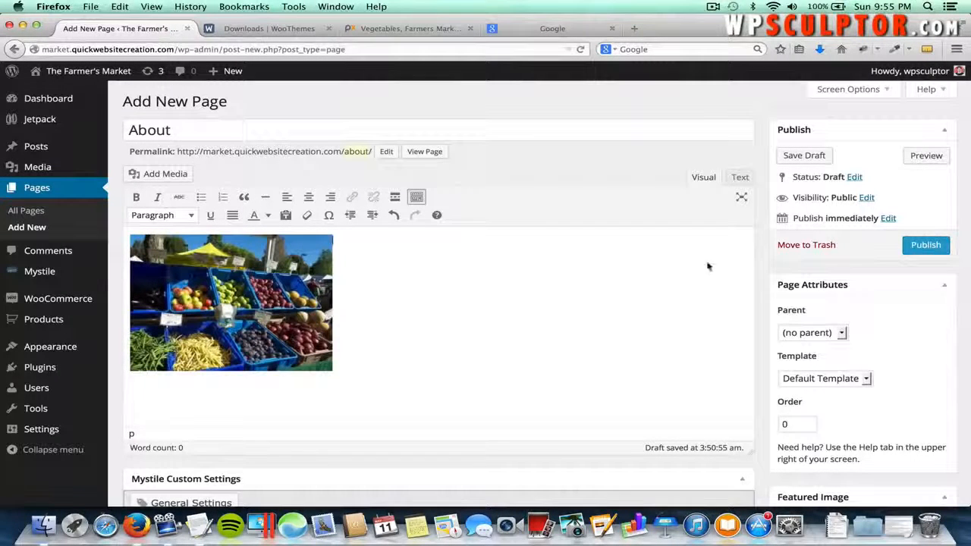
left_click(742, 179)
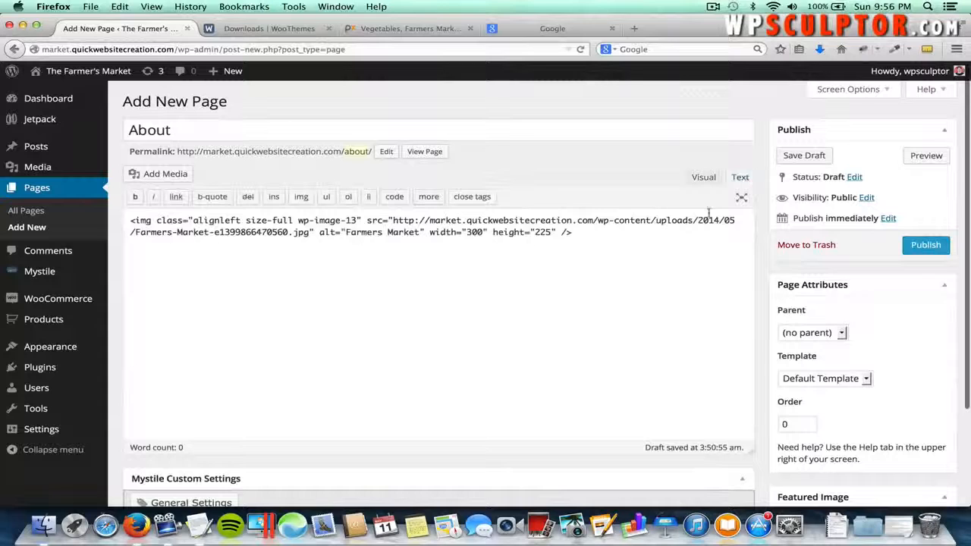
left_click(579, 233)
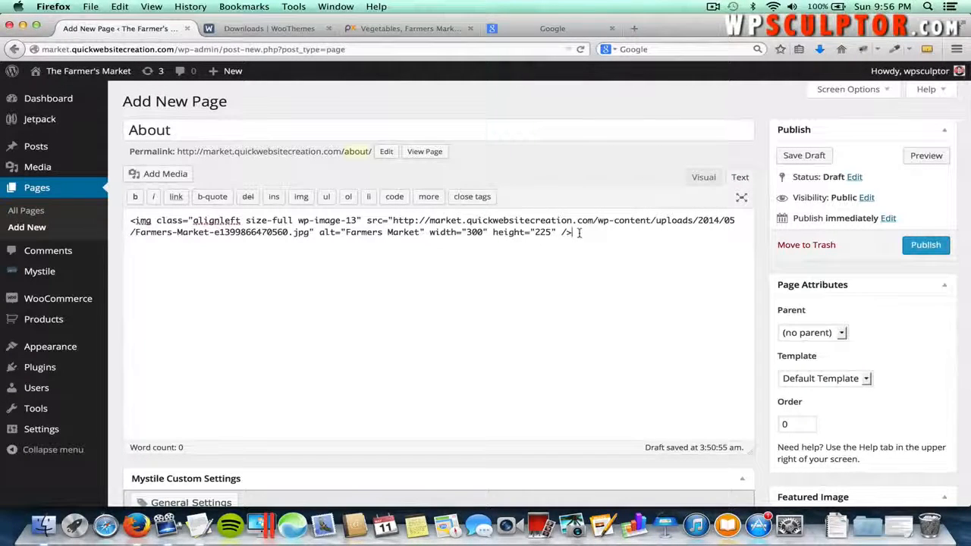
left_click(696, 179)
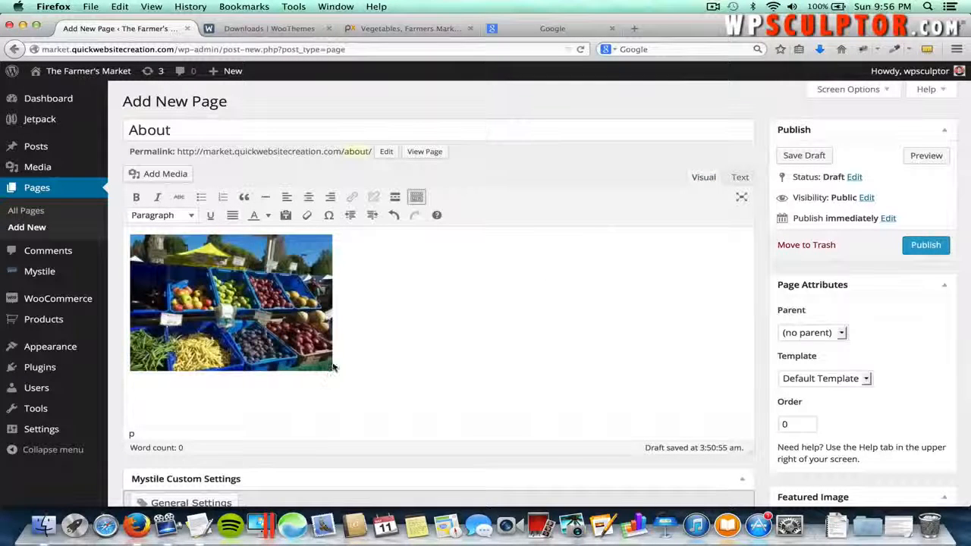
left_click(742, 178)
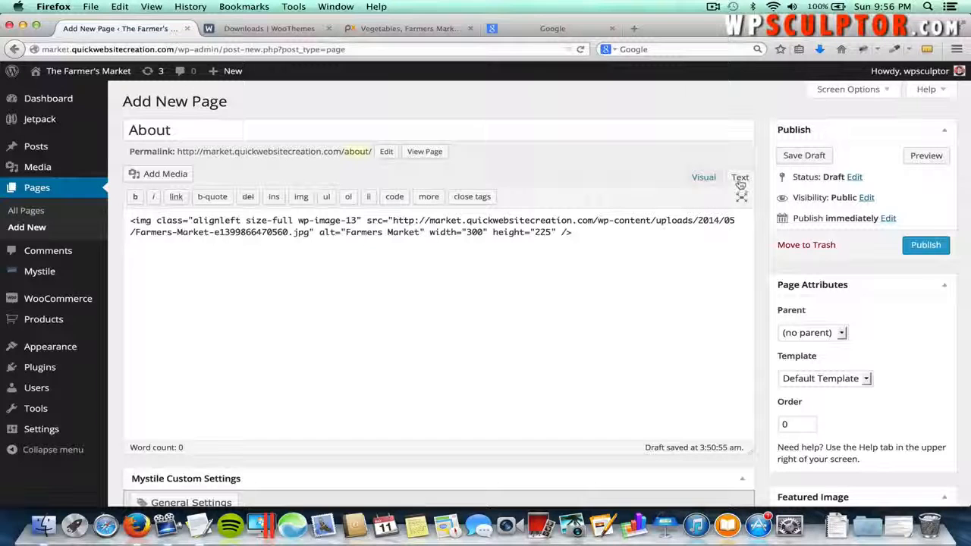
left_click(705, 179)
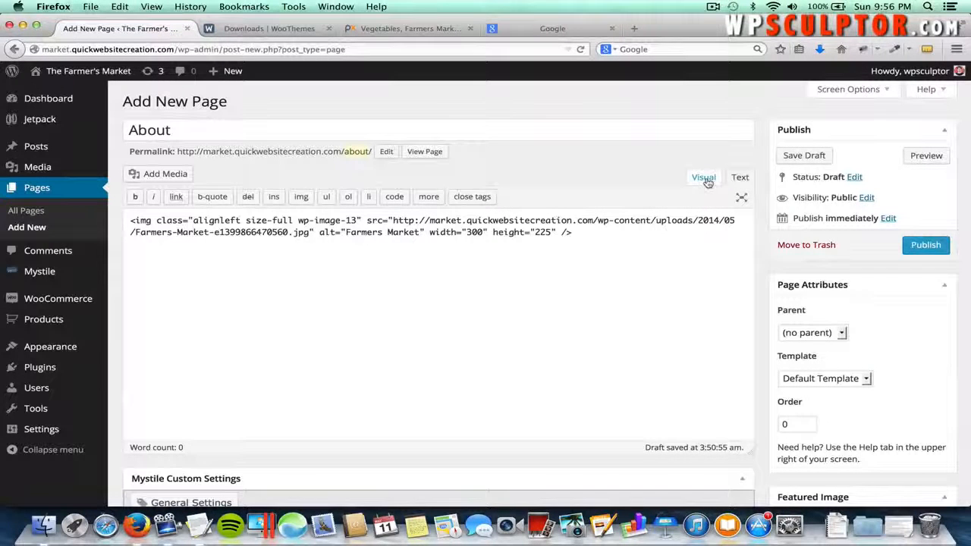
left_click(626, 231)
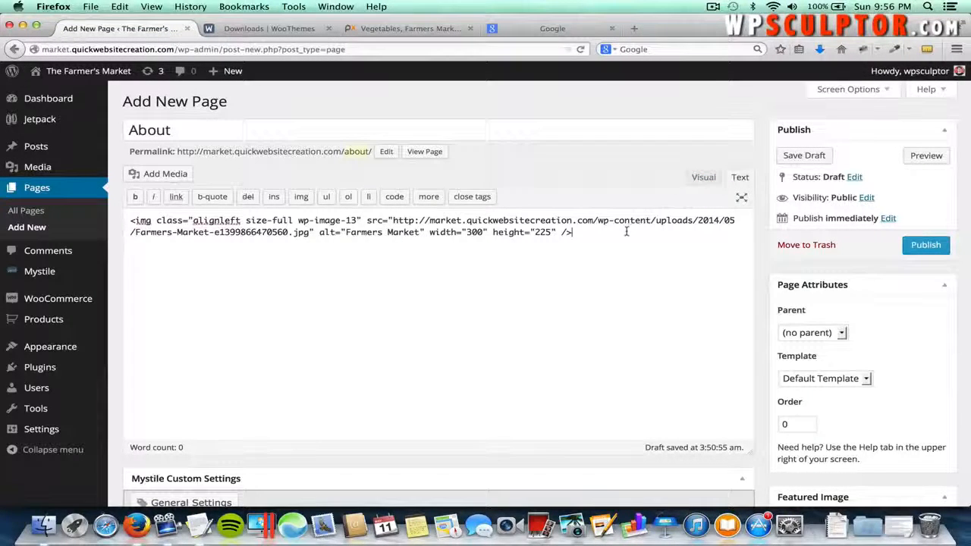
left_click(704, 179)
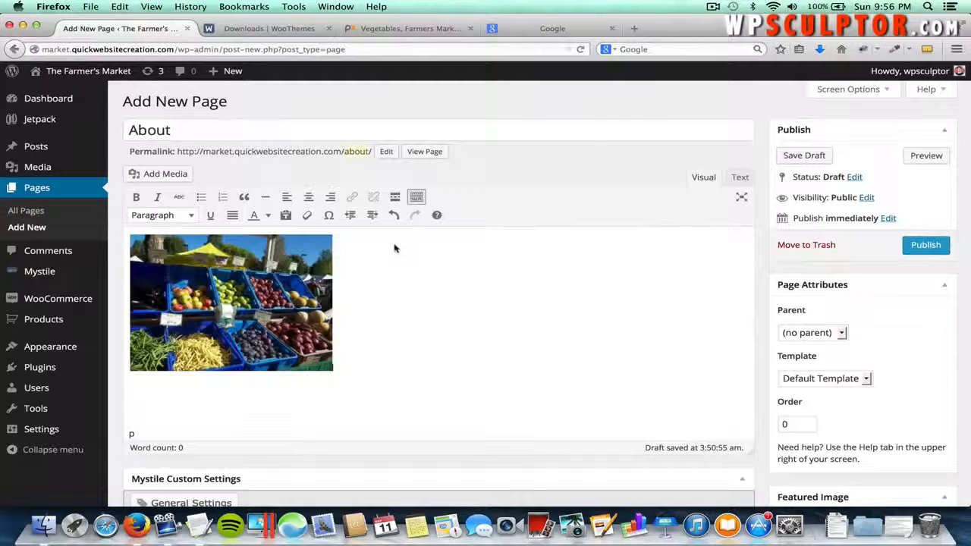
- Copy 'Welcome to this eCommerce Mock Website!' from the notes and paste it beside the image
key("super+Tab")
key("super+Tab")
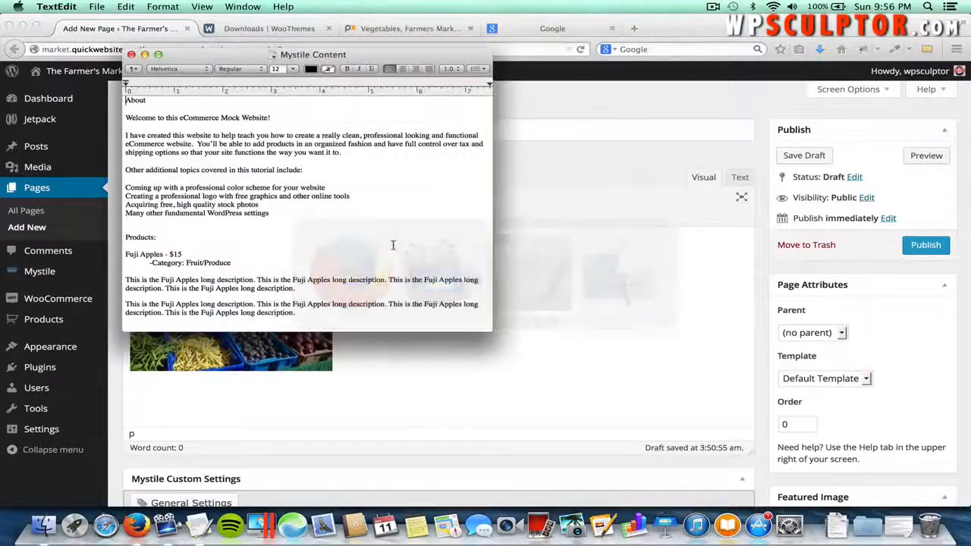
triple_click(191, 119)
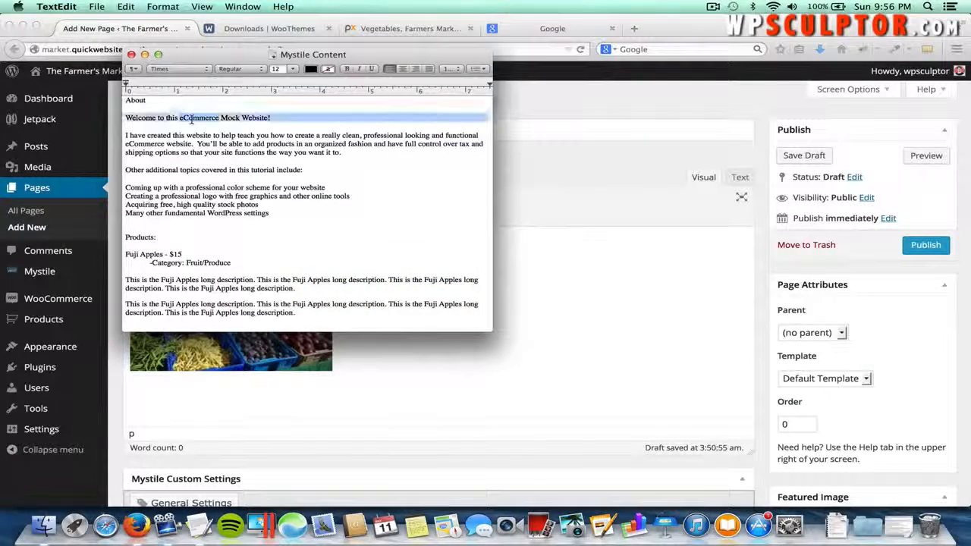
key("super+c")
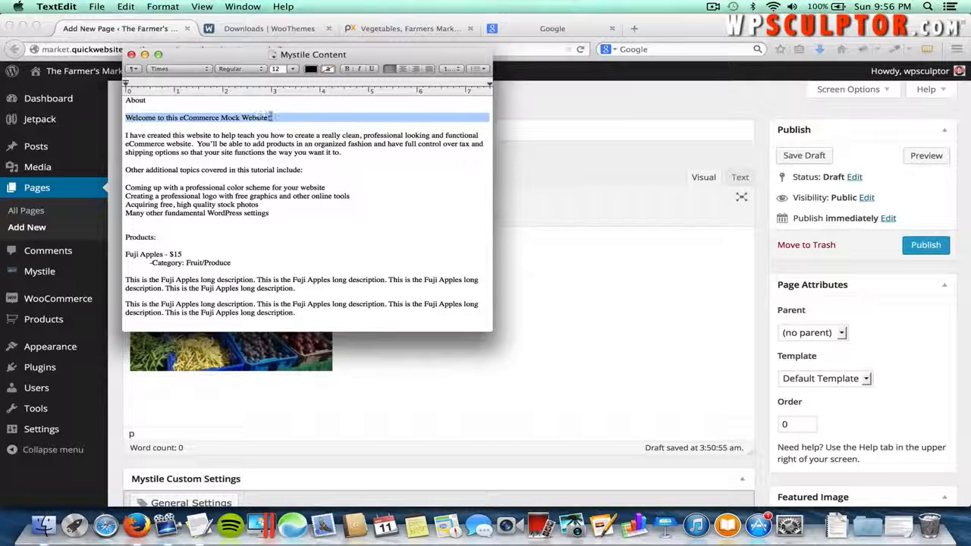
left_click(271, 117)
left_click_drag(272, 116, 117, 129)
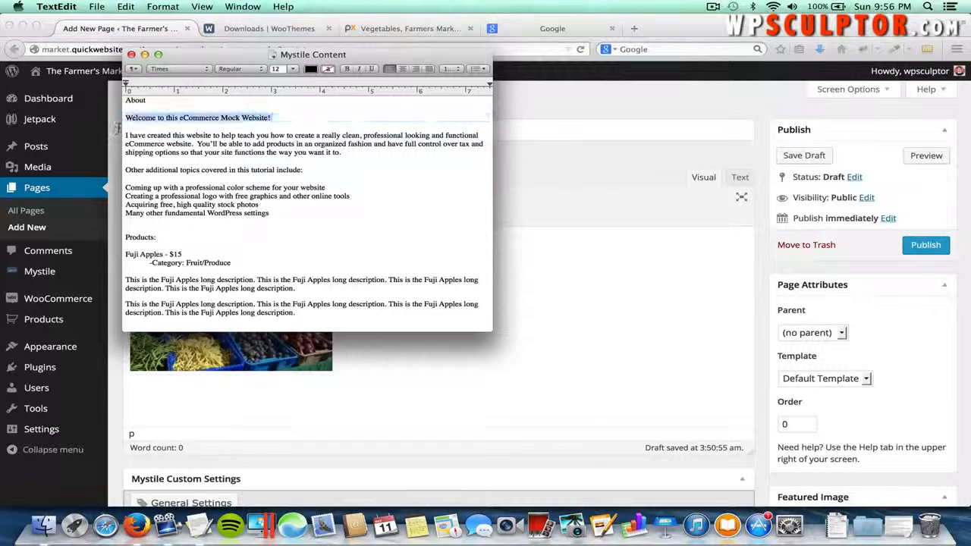
key("super+c")
key("super+Tab")
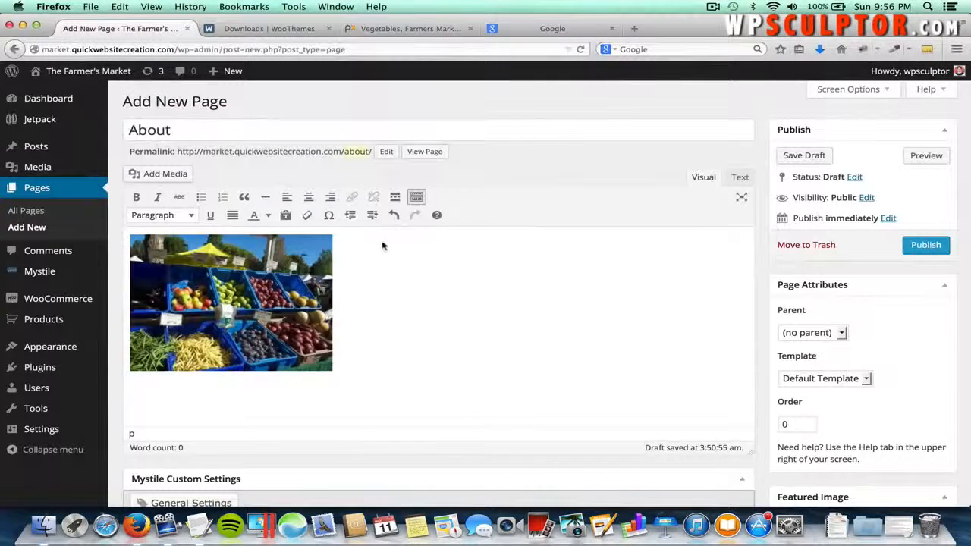
key("super+v")
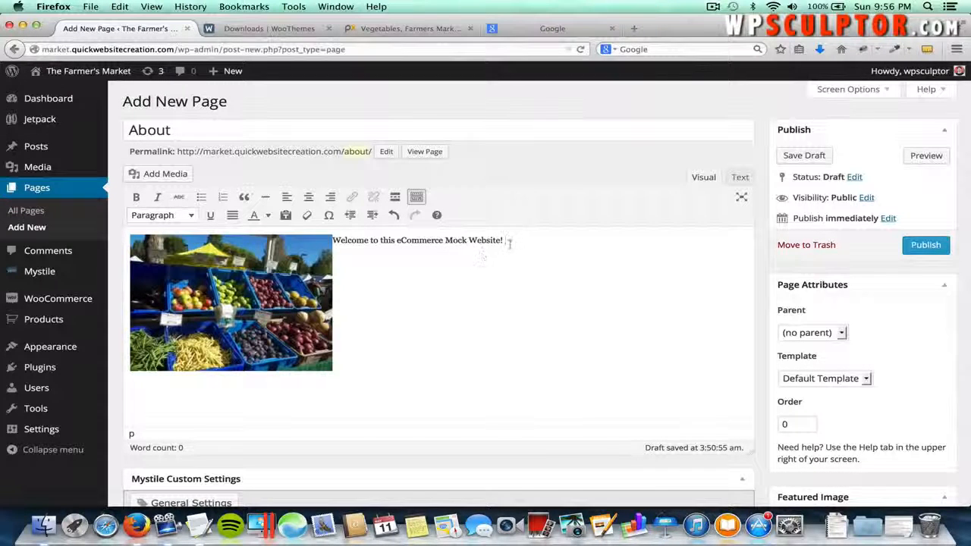
- Format the welcome line as Heading 2 and start a new paragraph below it
left_click_drag(505, 241, 333, 241)
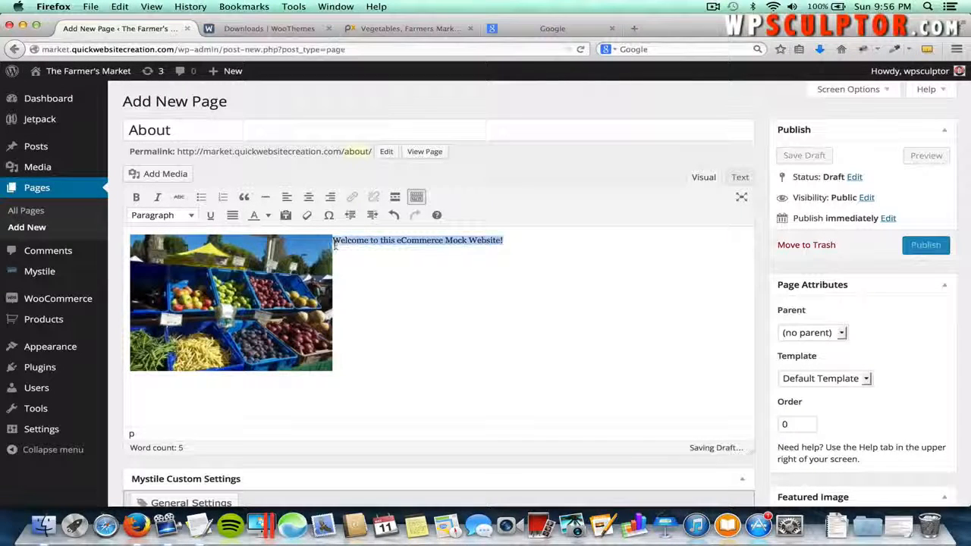
left_click(191, 217)
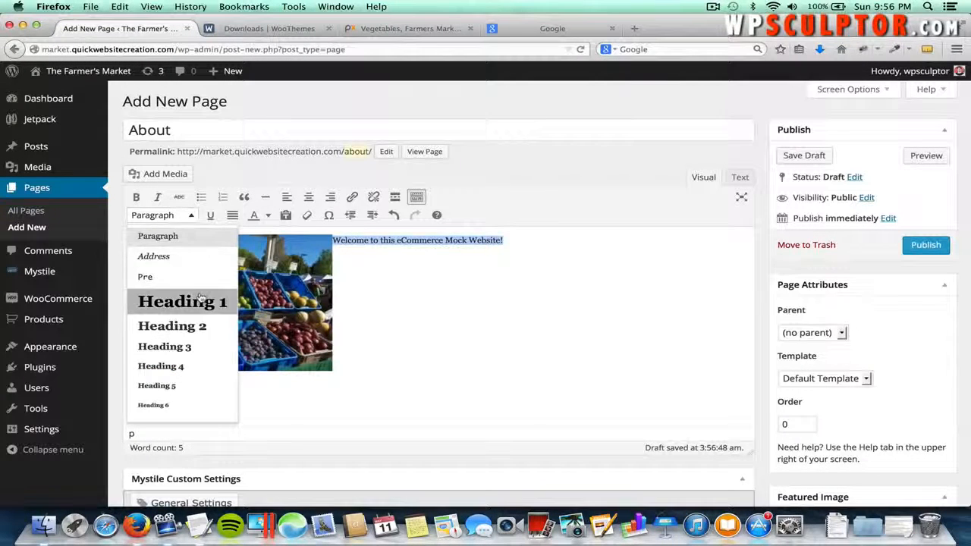
left_click(201, 326)
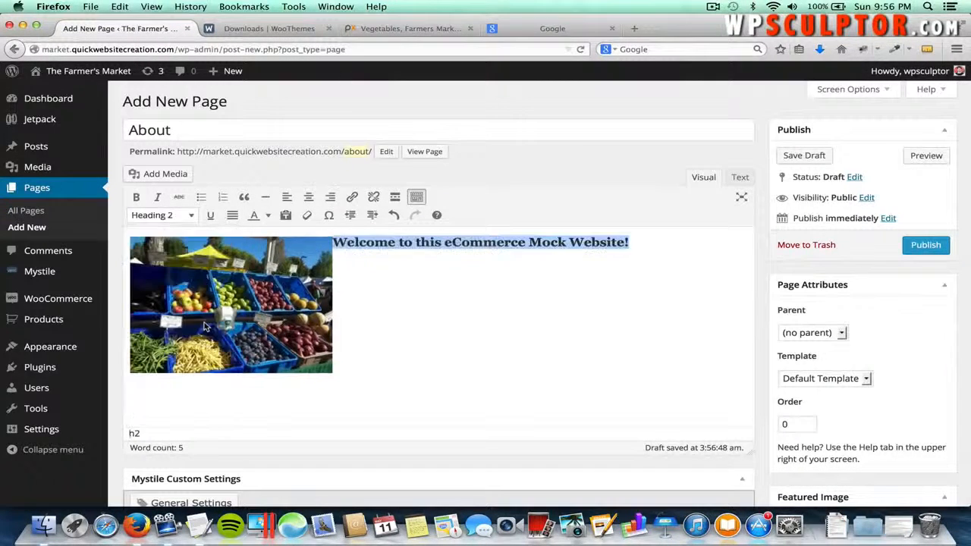
left_click(647, 240)
key("Return")
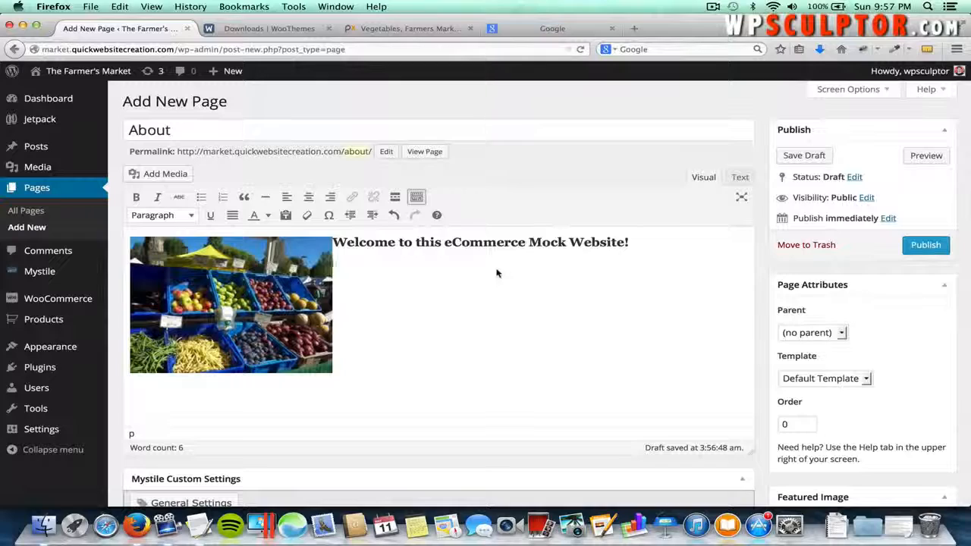
key("super+Tab")
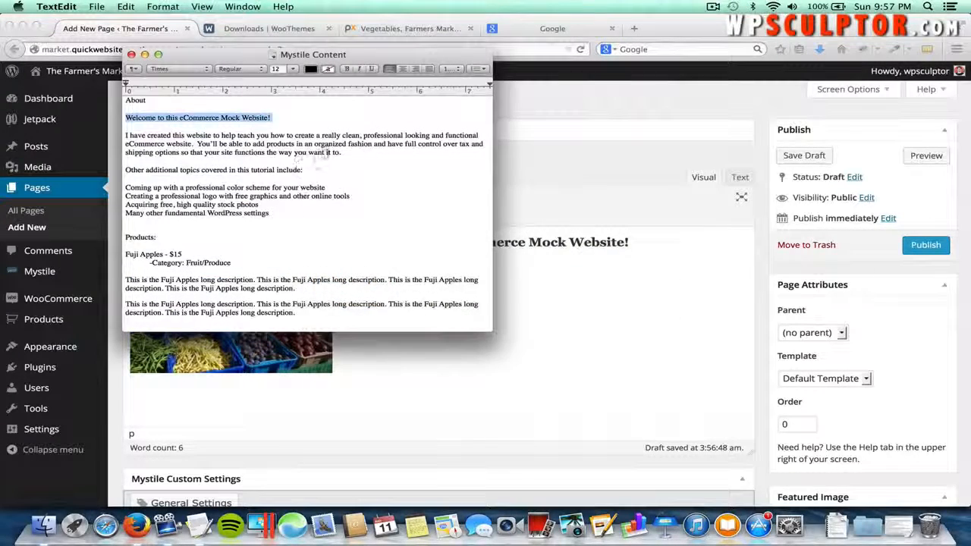
- Paste the intro paragraph from the notes document below the heading
left_click_drag(342, 152, 128, 135)
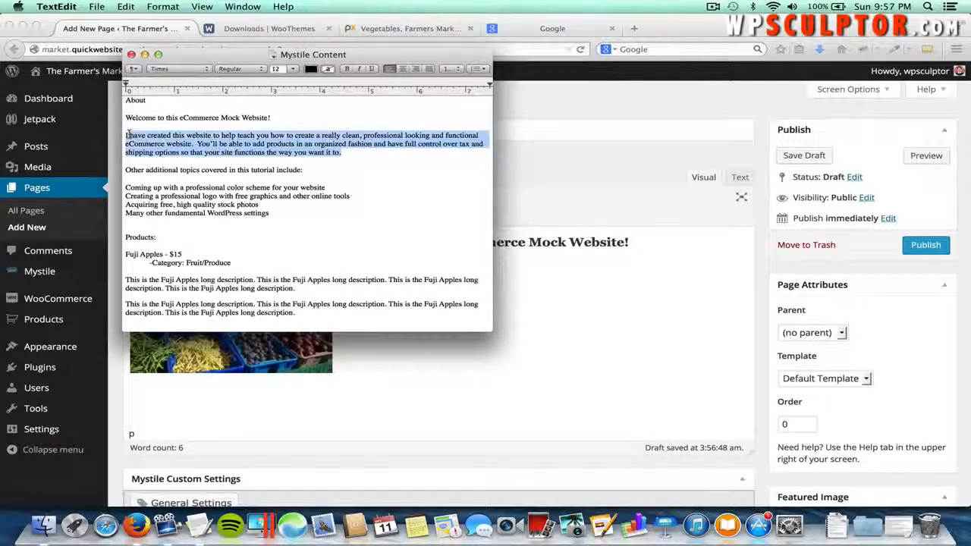
key("super+Tab")
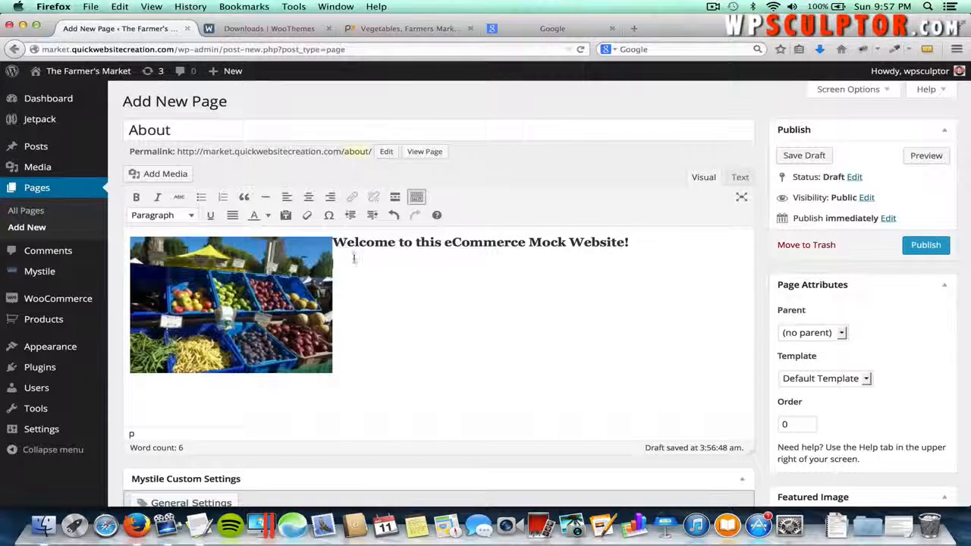
key("super+v")
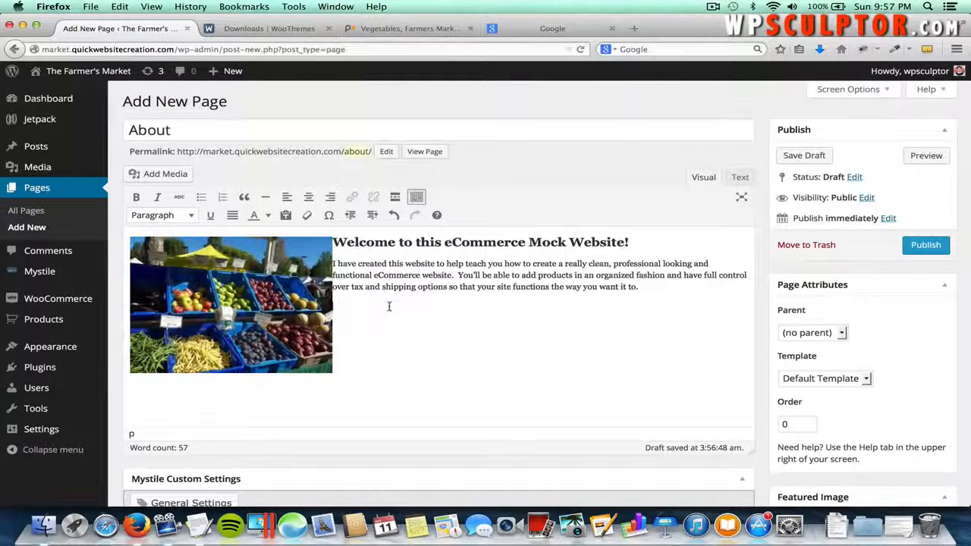
- Paste the topics lead-in line below the intro and make it bold
key("super+Tab")
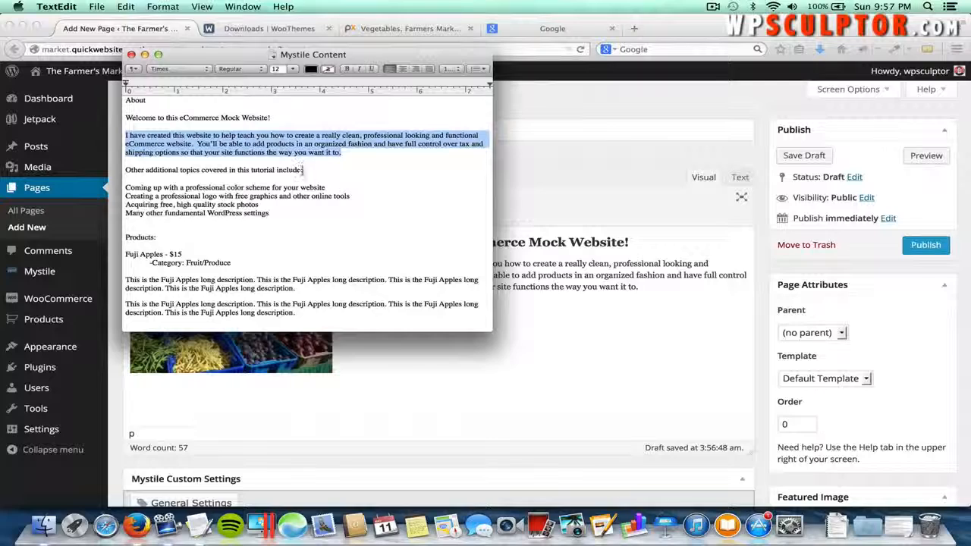
left_click_drag(302, 169, 125, 174)
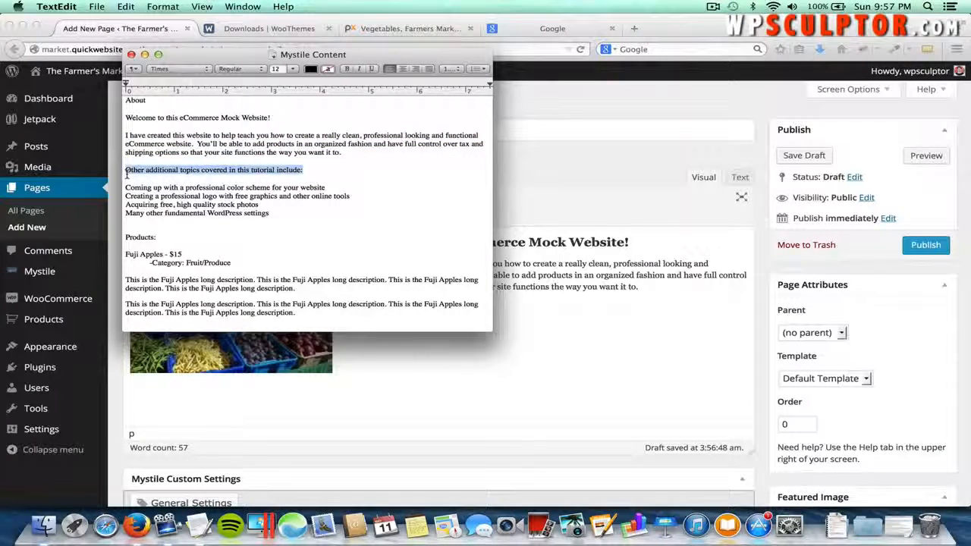
key("super+c")
key("super+Tab")
key("super+v")
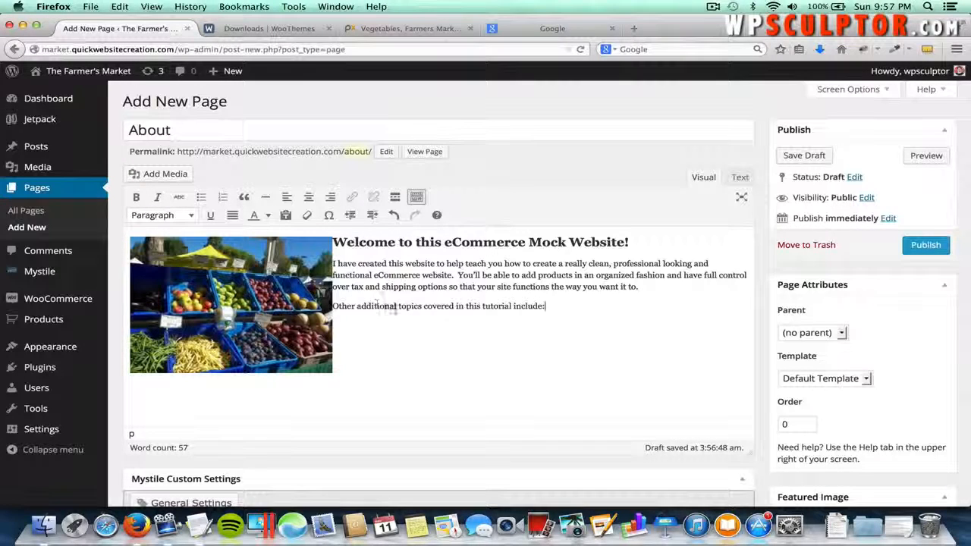
left_click_drag(334, 306, 545, 305)
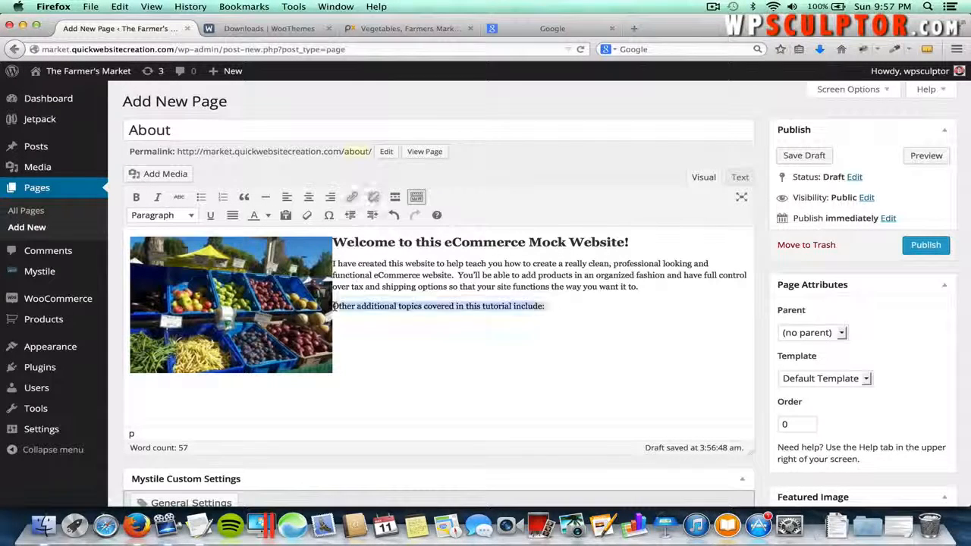
left_click(136, 198)
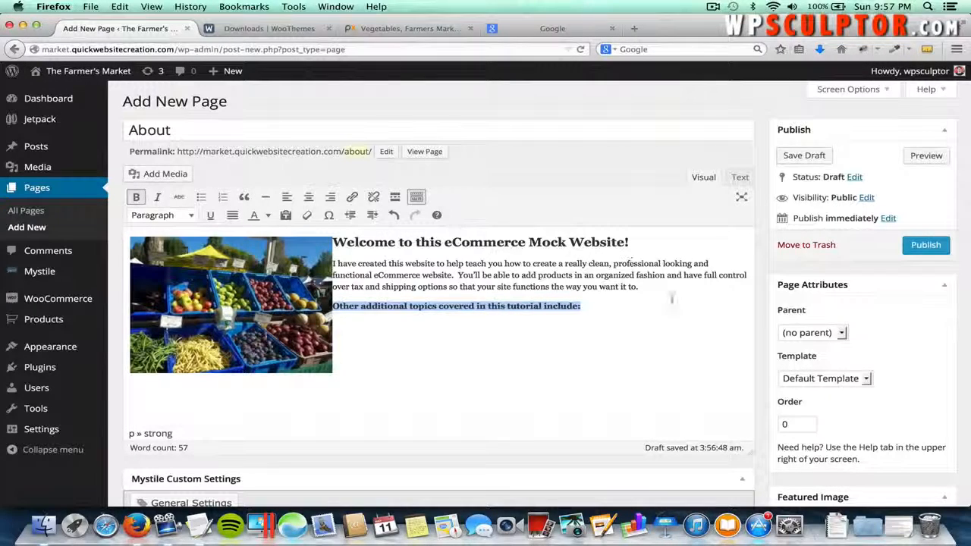
left_click(618, 307)
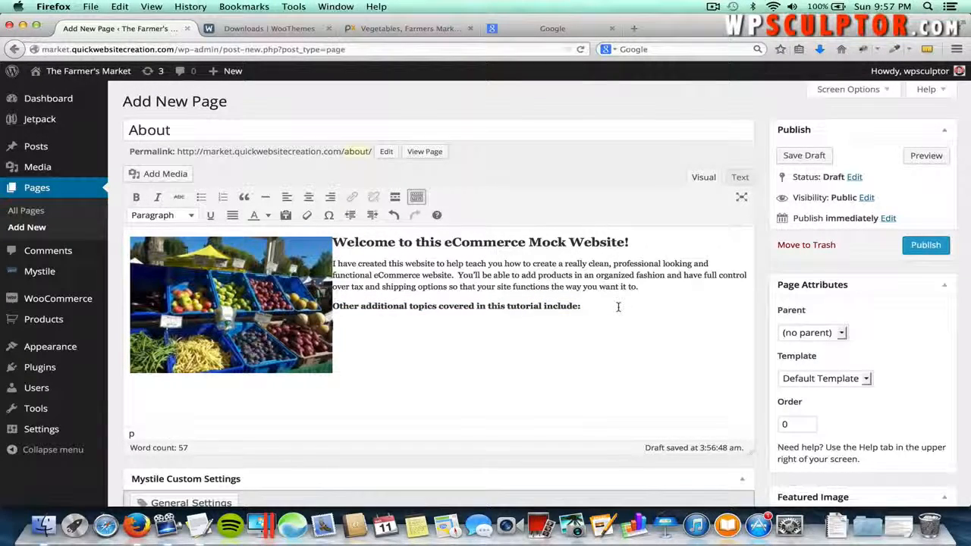
- Paste the colour scheme and logo topic lines under the subheading
key("super+Tab")
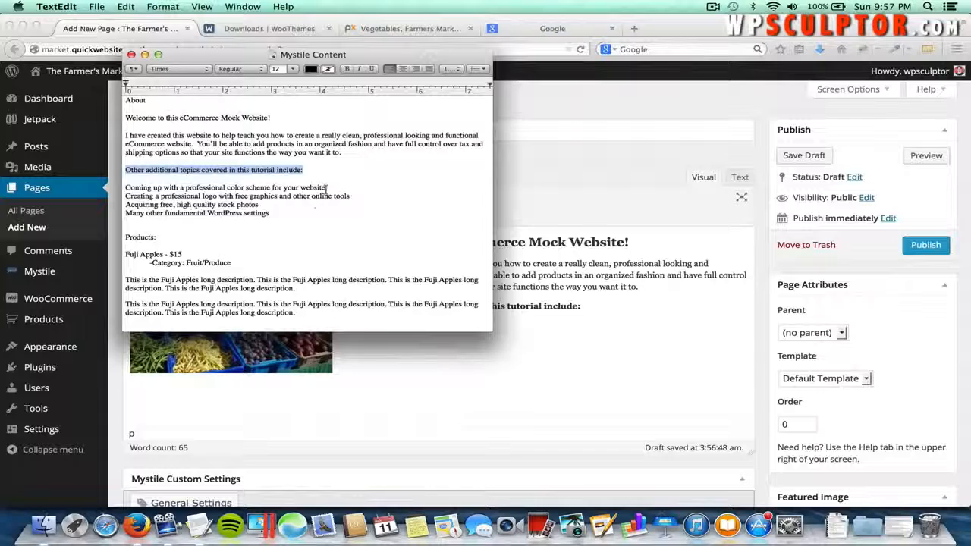
left_click_drag(326, 188, 119, 185)
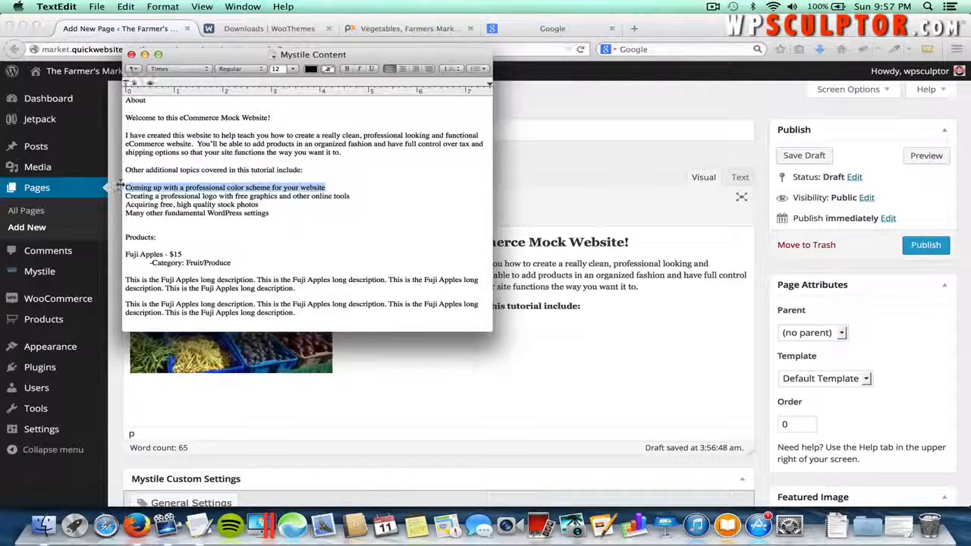
key("super+c")
key("super+Tab")
left_click(373, 323)
key("super+v")
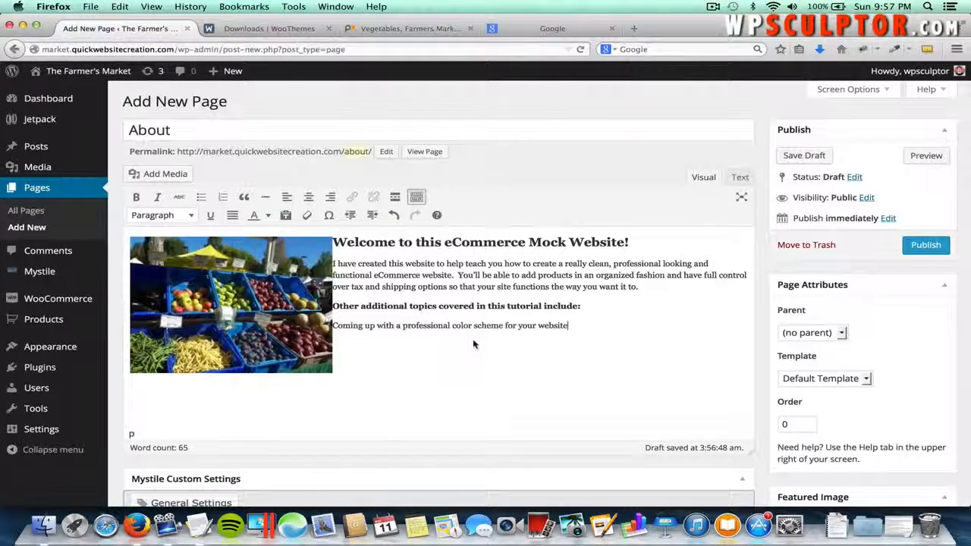
key("super+Tab")
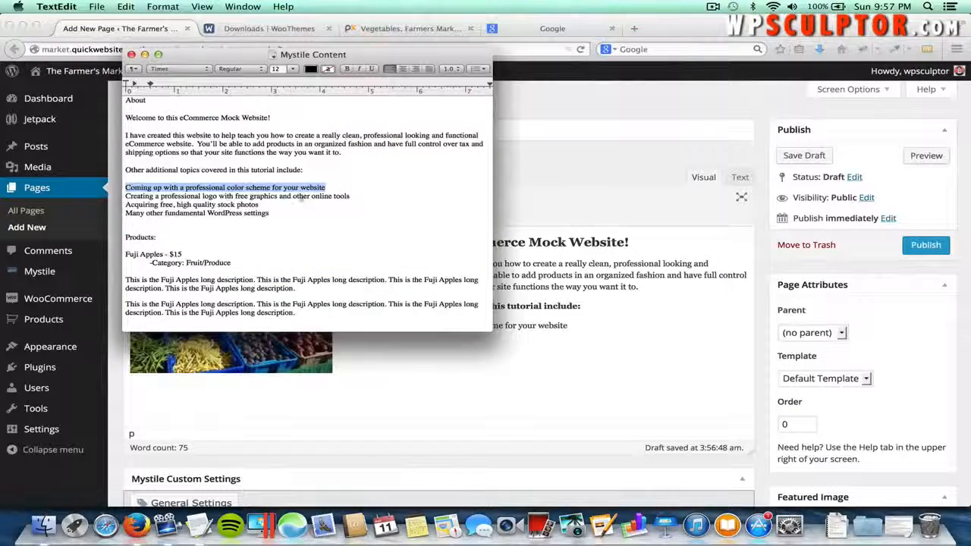
left_click_drag(350, 195, 126, 196)
key("super+c")
key("super+Tab")
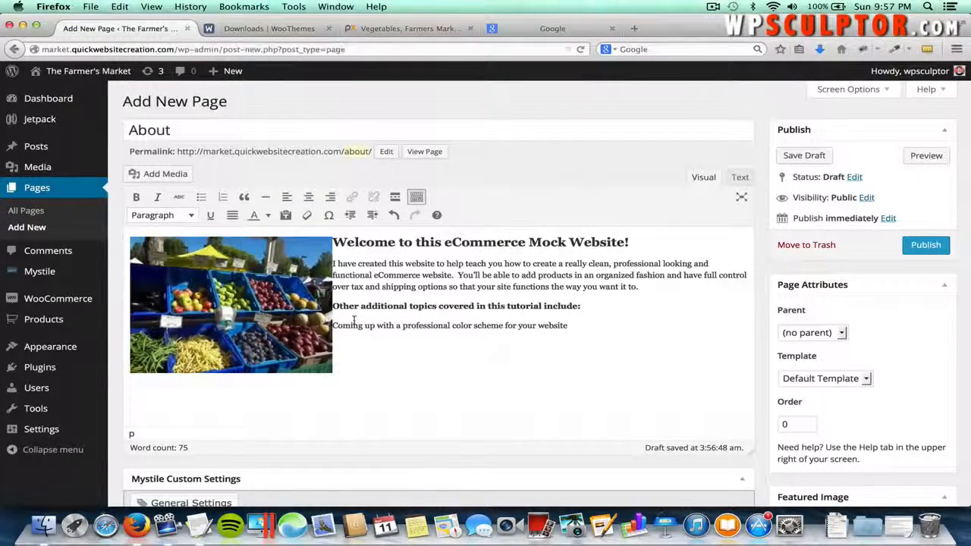
key("Return")
key("super+v")
- Paste the stock photos and WordPress settings topic lines on new lines
key("super+Tab")
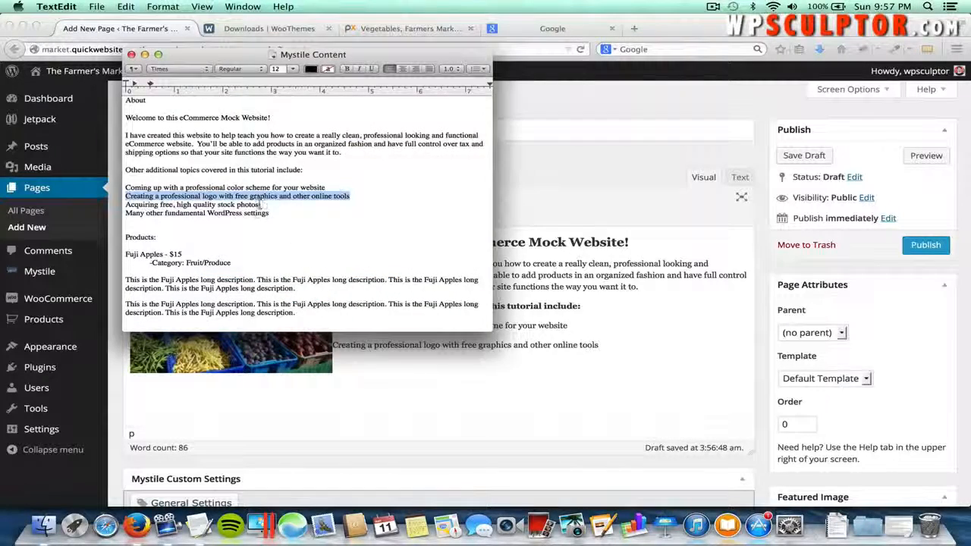
left_click_drag(267, 205, 126, 206)
key("super+c")
key("super+Tab")
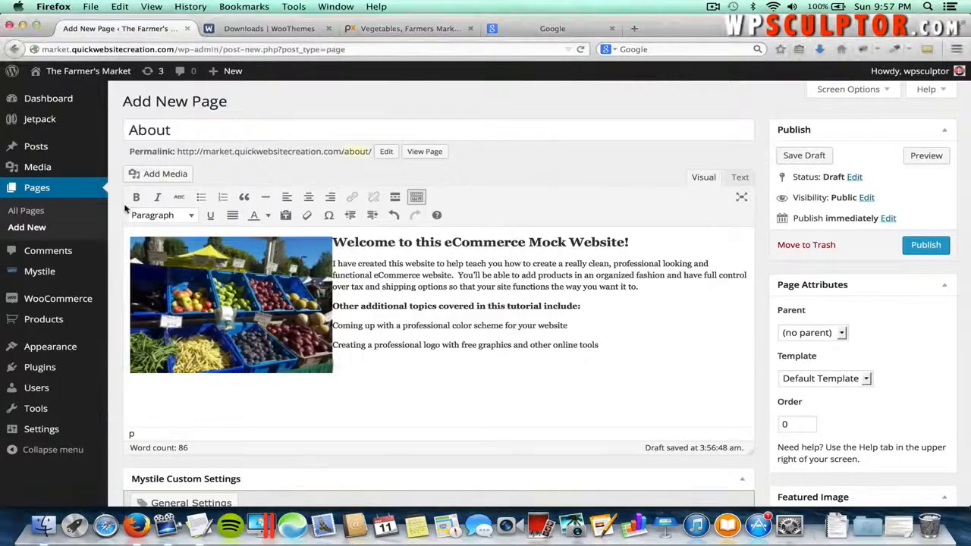
key("Return")
key("super+v")
key("super+Tab")
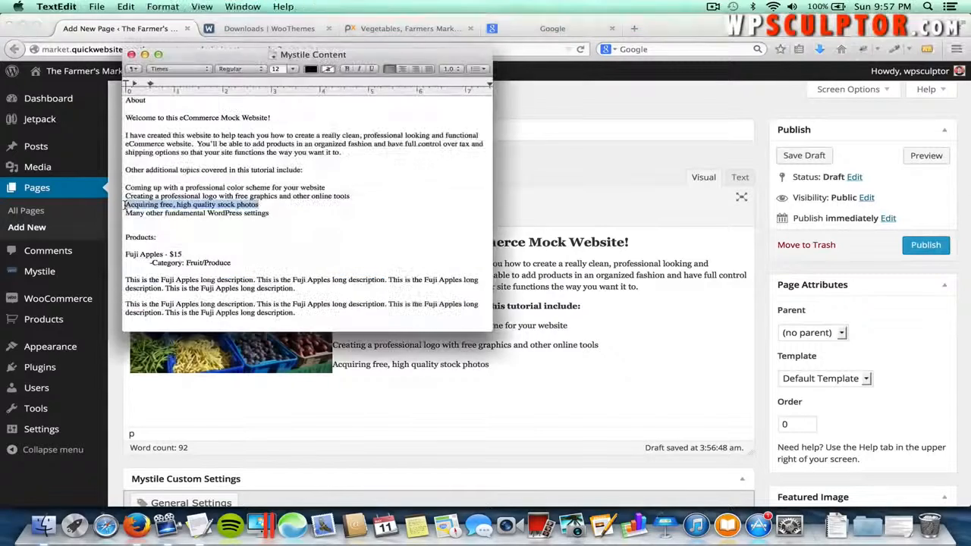
left_click_drag(267, 214, 126, 216)
key("super+c")
key("super+Tab")
key("Return")
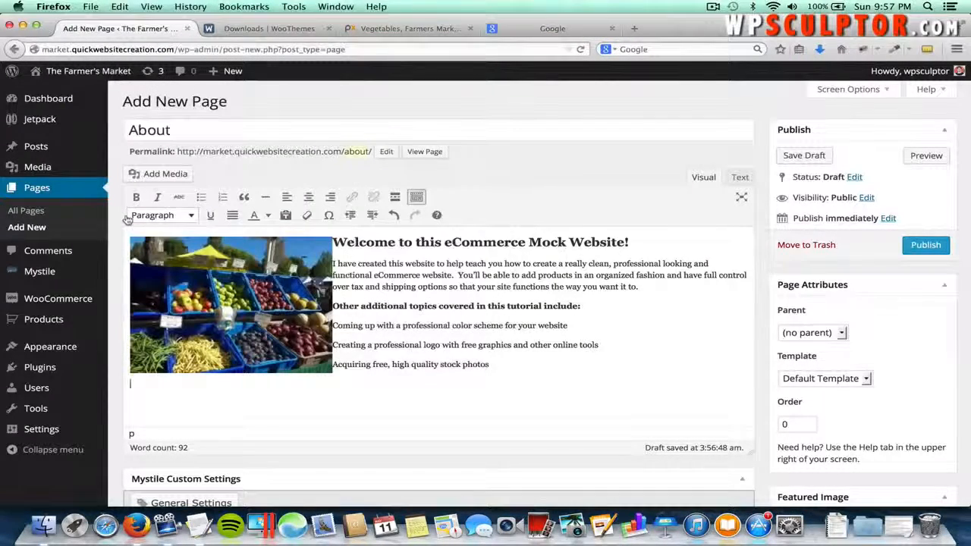
key("super+v")
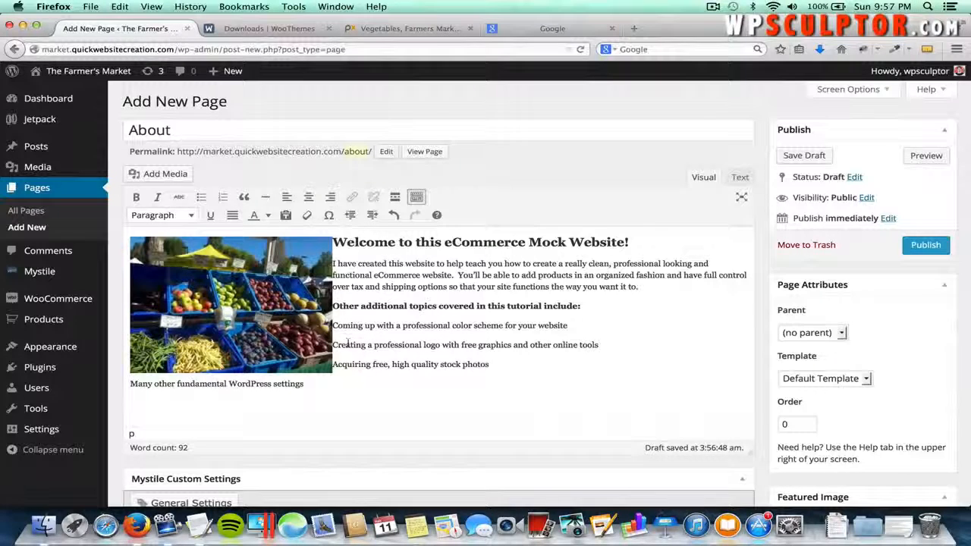
- Format the four topic lines as a bulleted list
left_click_drag(336, 386, 332, 323)
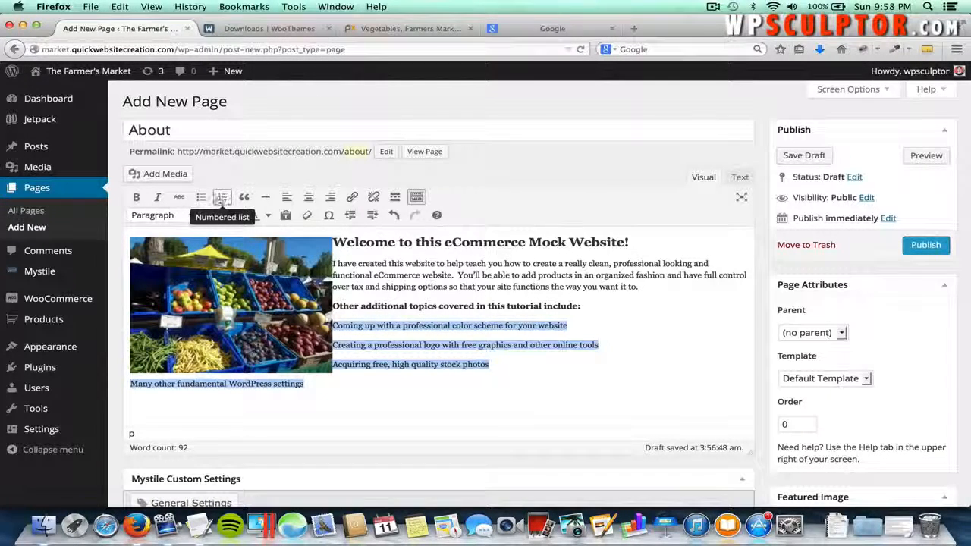
left_click(201, 197)
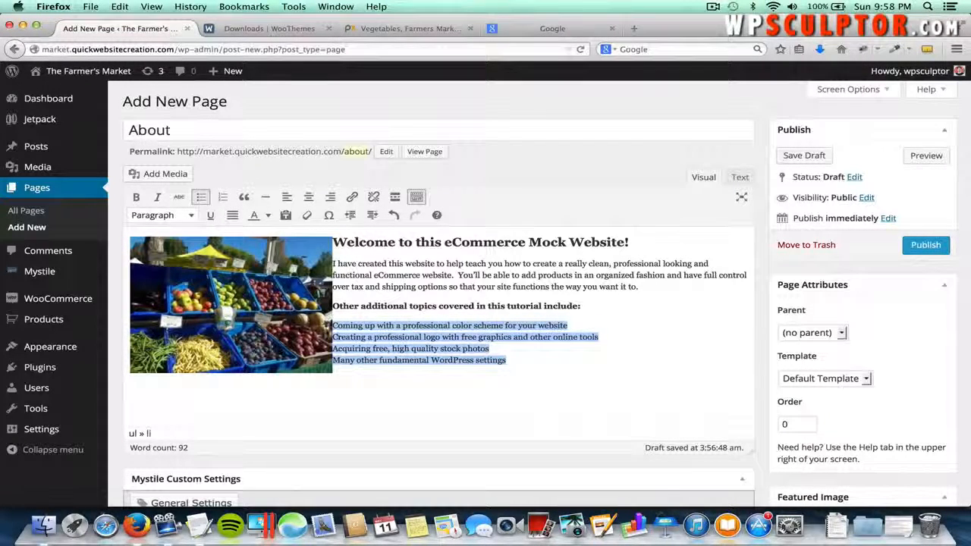
triple_click(333, 336)
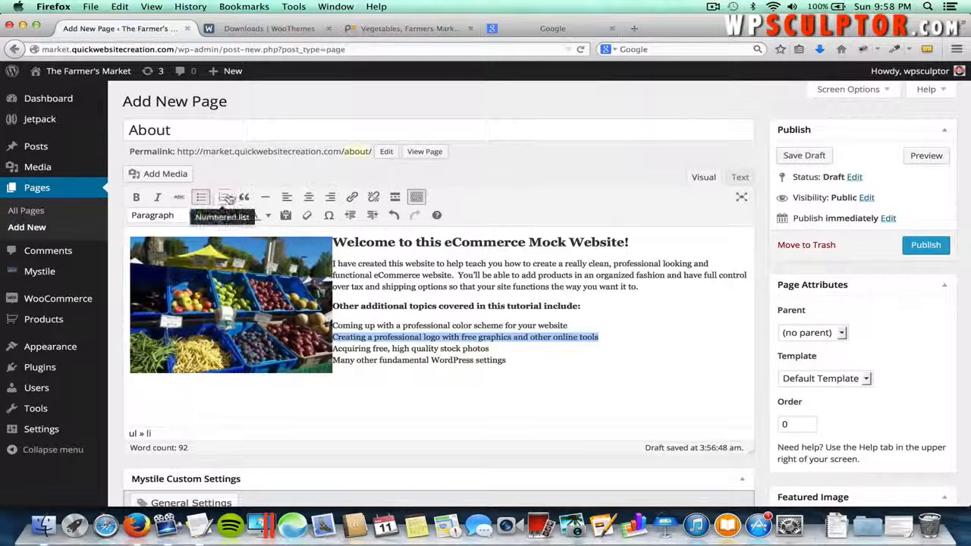
- Try a numbered list on the topics, then revert to bullets
left_click_drag(507, 359, 333, 324)
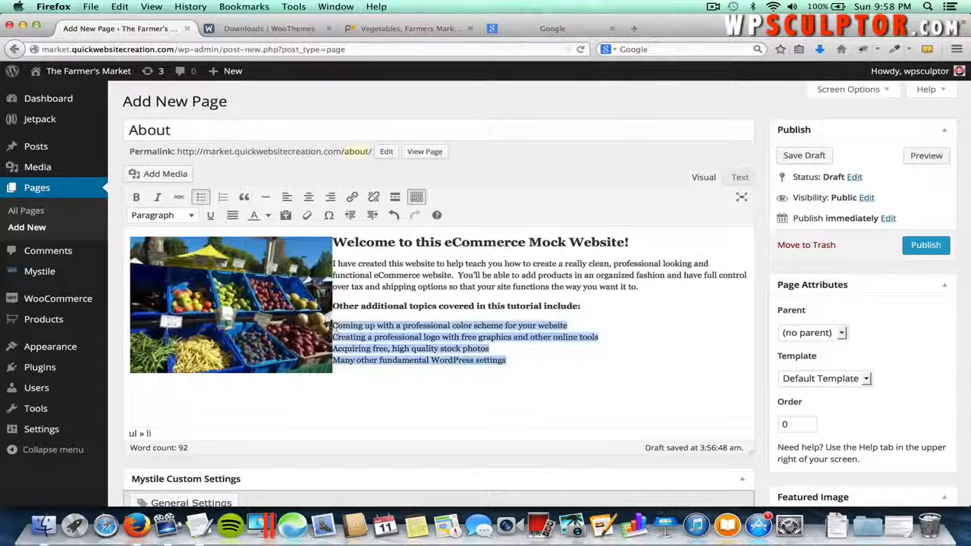
left_click(223, 198)
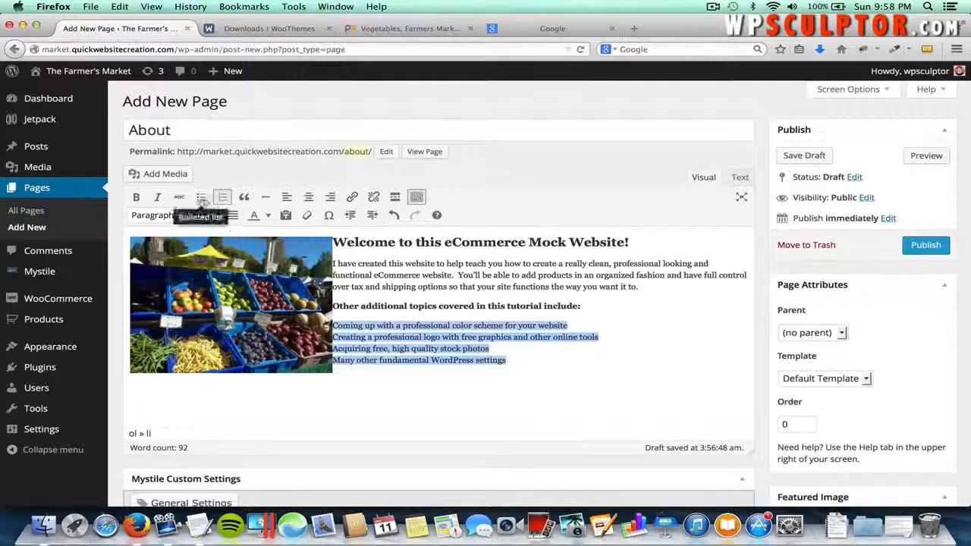
left_click(200, 199)
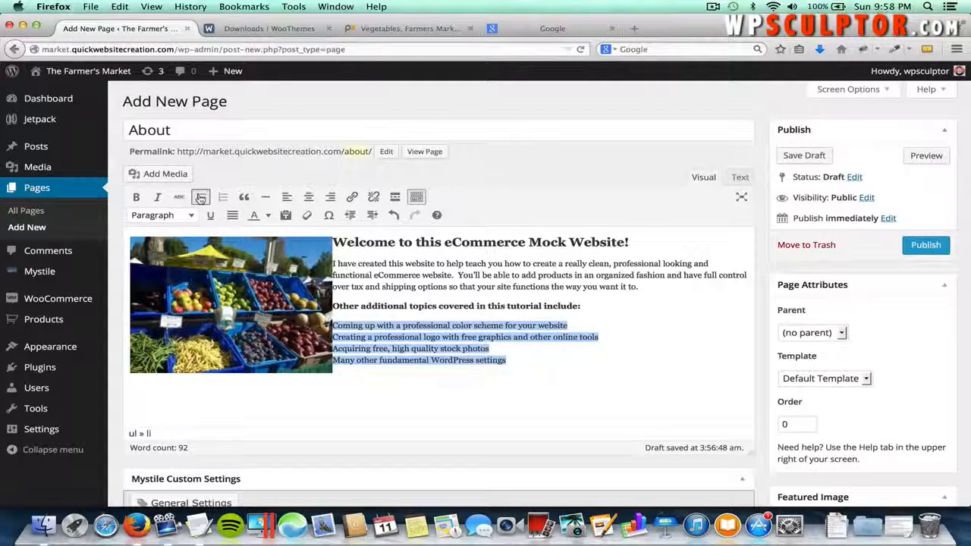
left_click(590, 373)
key("super+Tab")
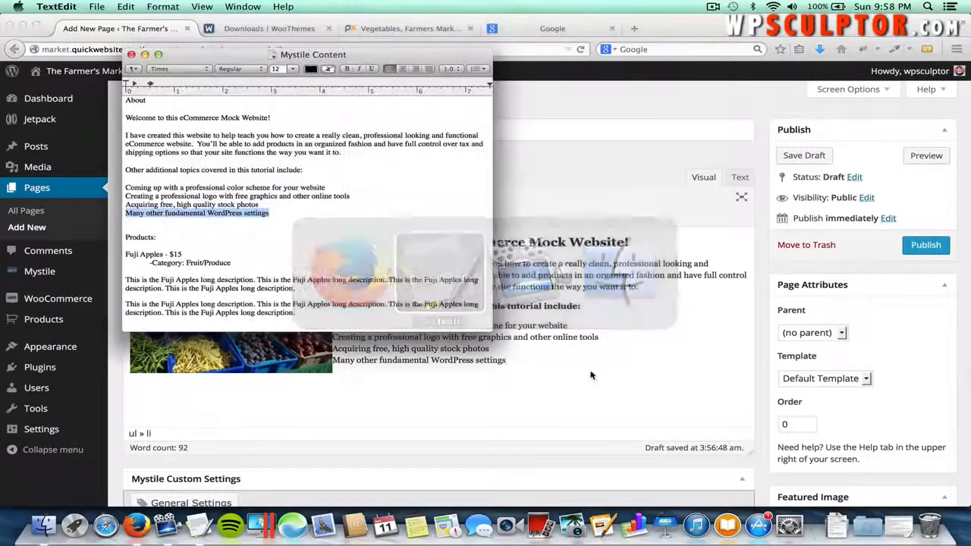
key("super+Tab")
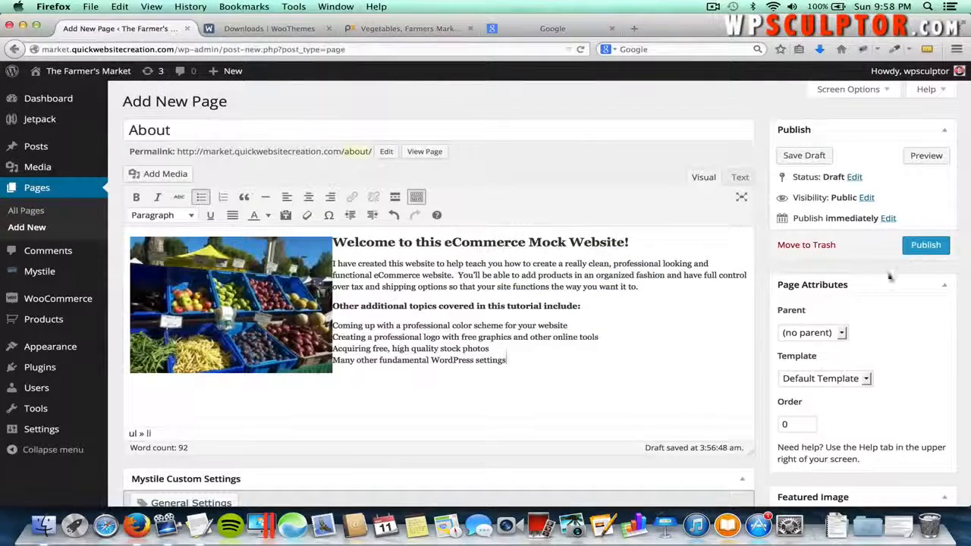
- Publish the About page and visit The Farmer's Market home page
left_click(919, 252)
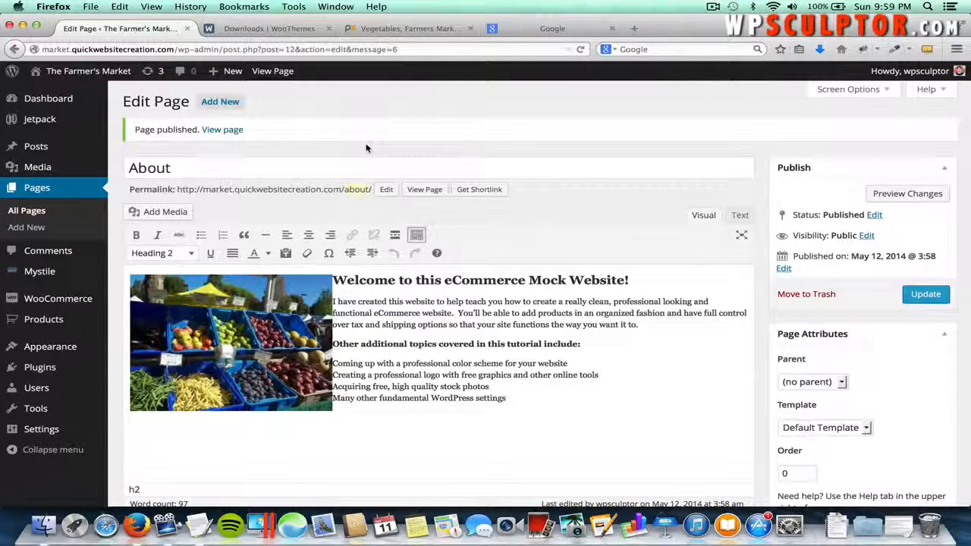
left_click(97, 74)
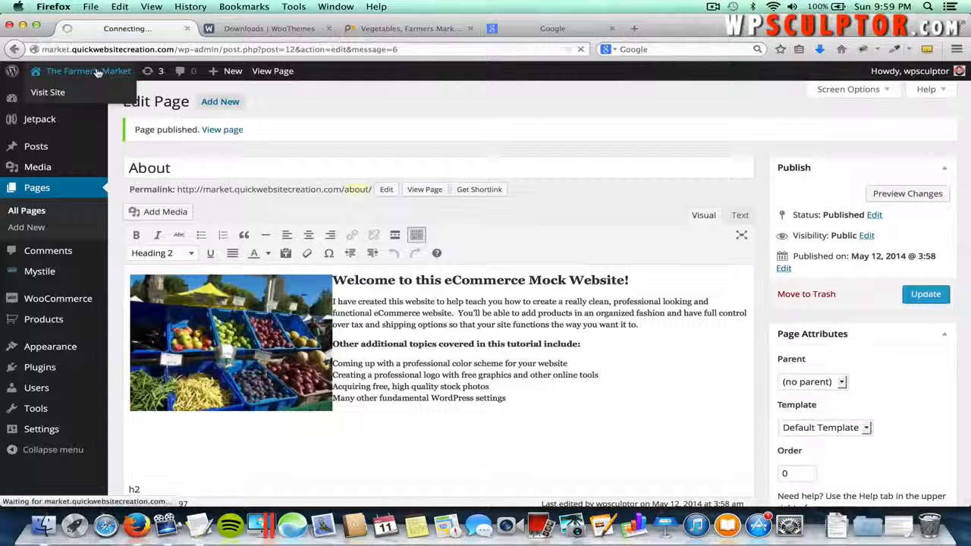
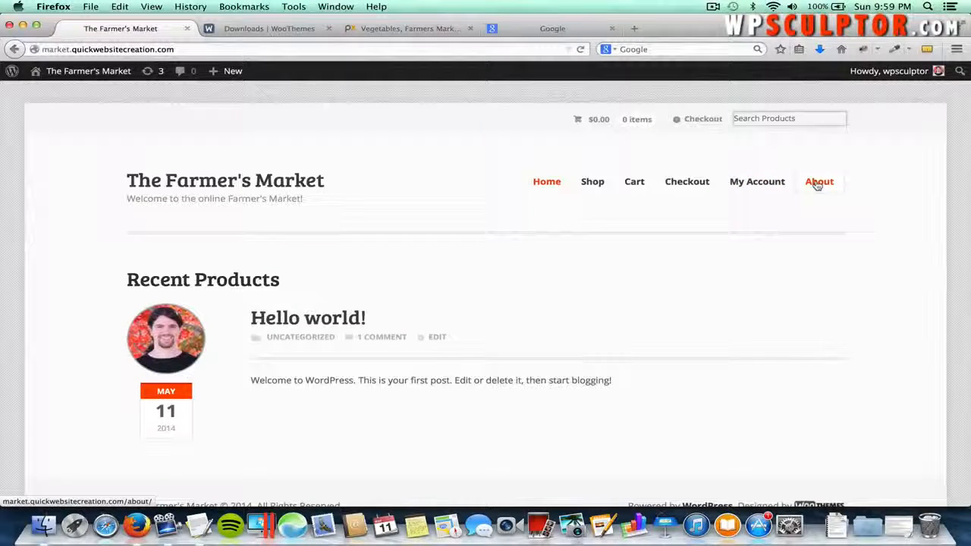
- Open the About page and read through its welcome heading, market photo and topic list
left_click(818, 185)
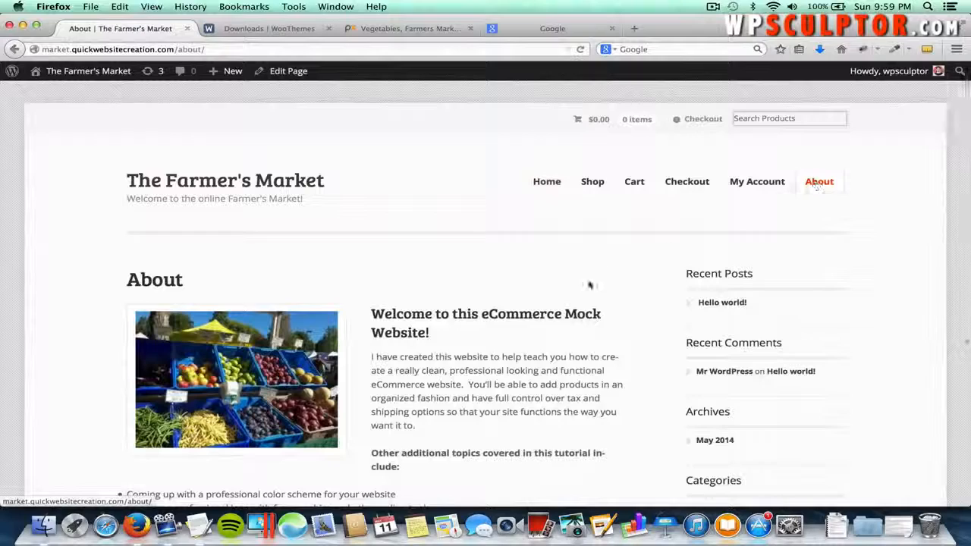
scroll(590, 285, "down", 2)
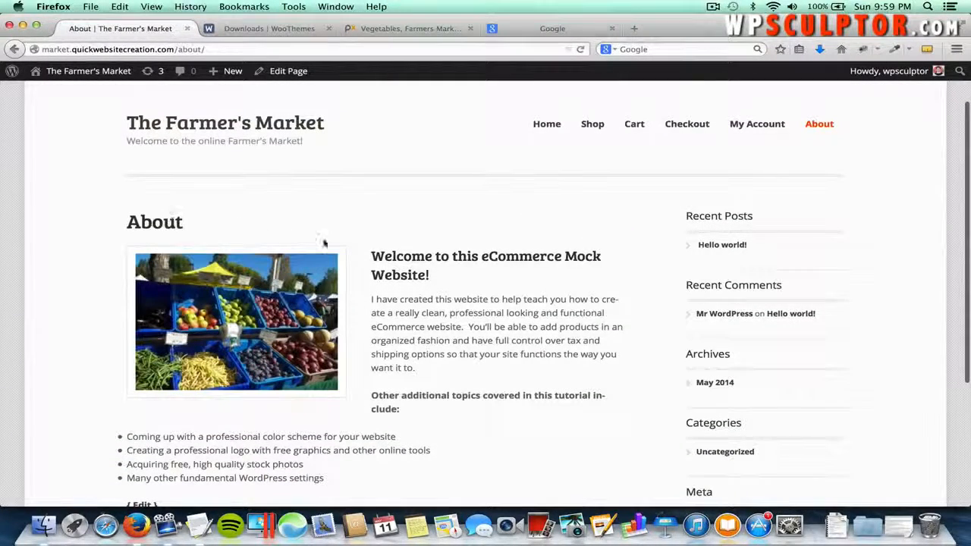
left_click_drag(445, 275, 383, 258)
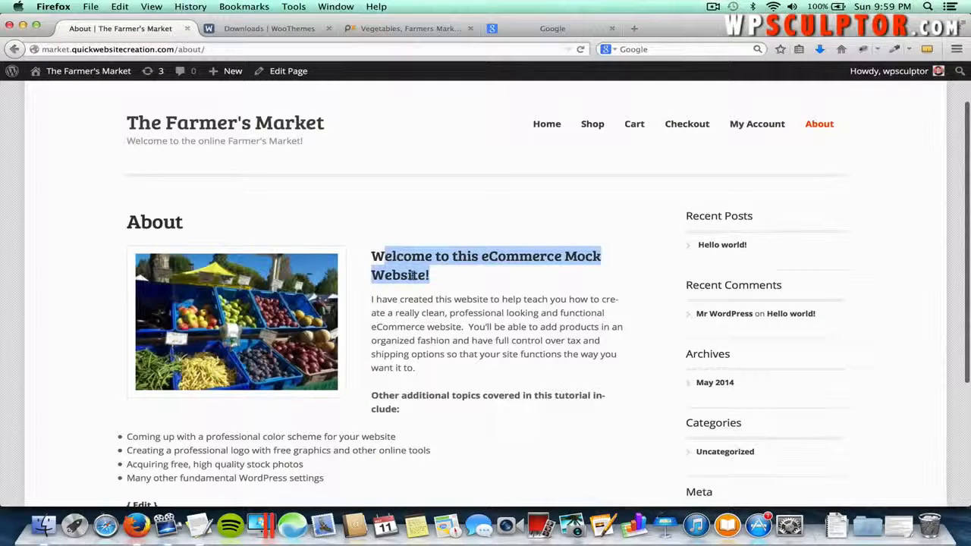
left_click(419, 299)
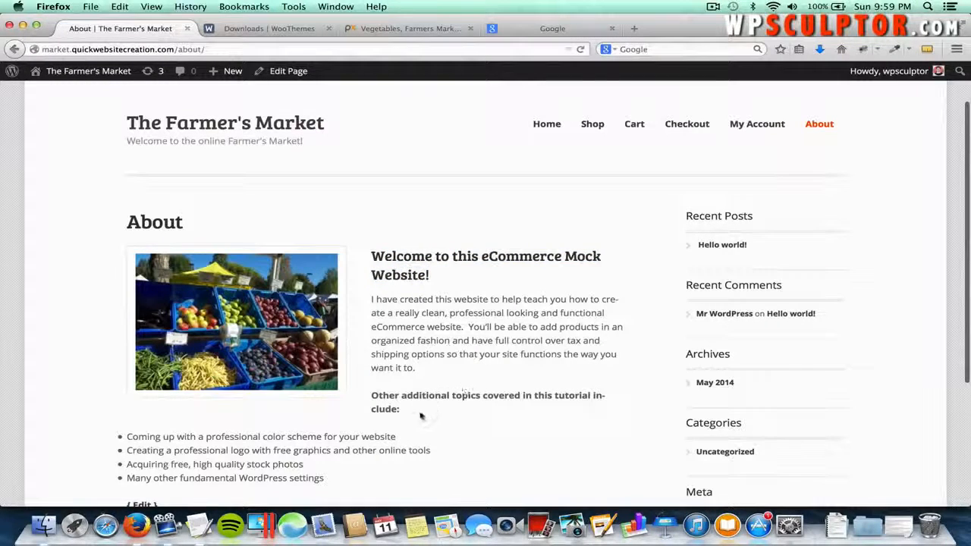
left_click_drag(421, 416, 371, 395)
scroll(335, 425, "down", 2)
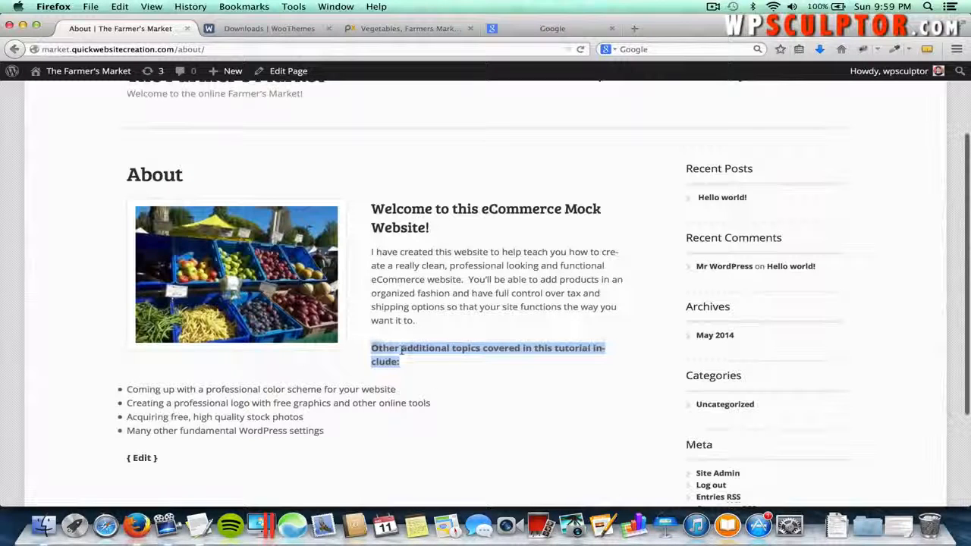
left_click(427, 325)
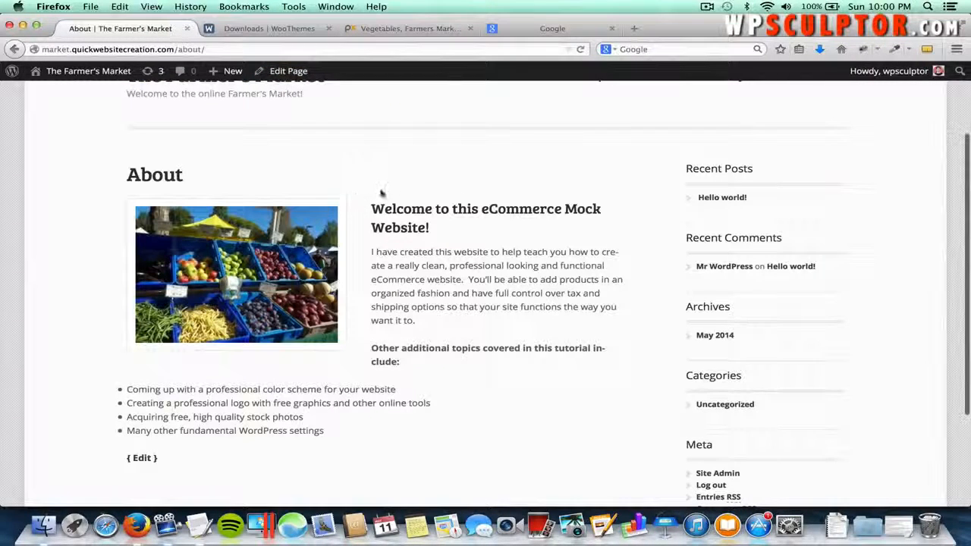
- Add a blank line after 'want it to.' on the About page, update it and view the result
left_click(283, 74)
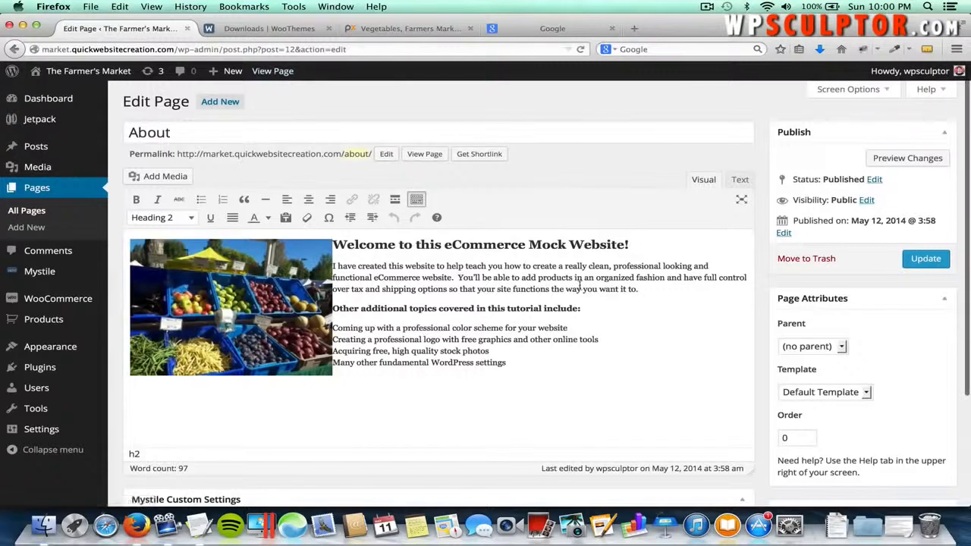
left_click(649, 289)
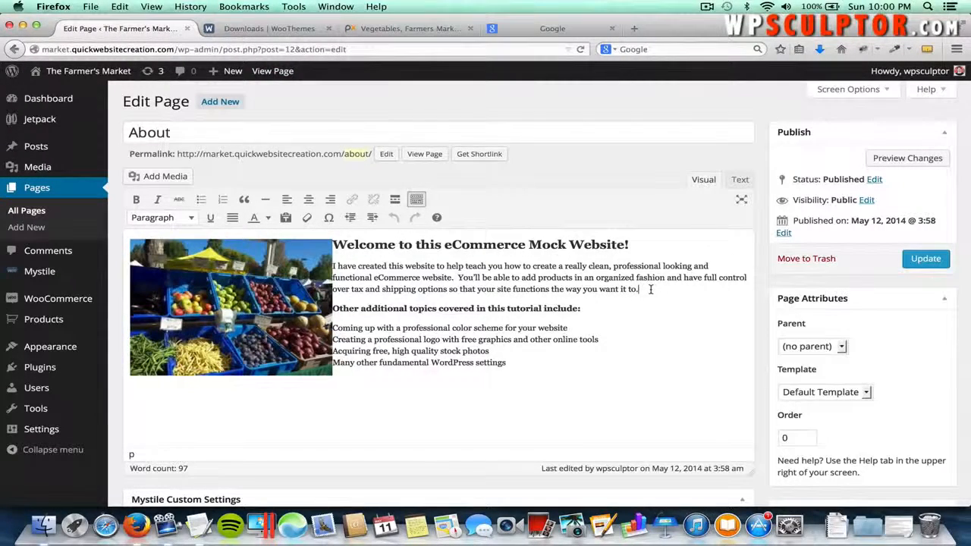
key("Return")
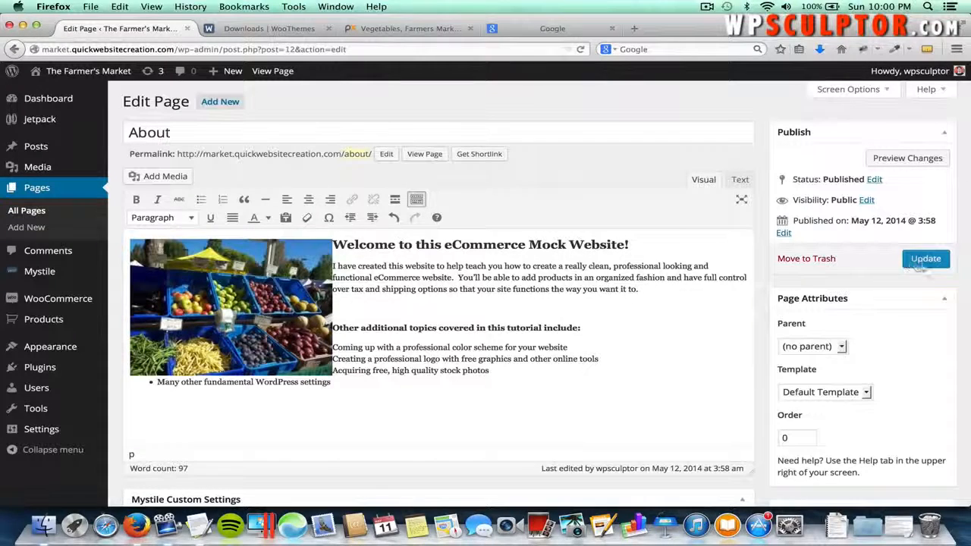
left_click(924, 261)
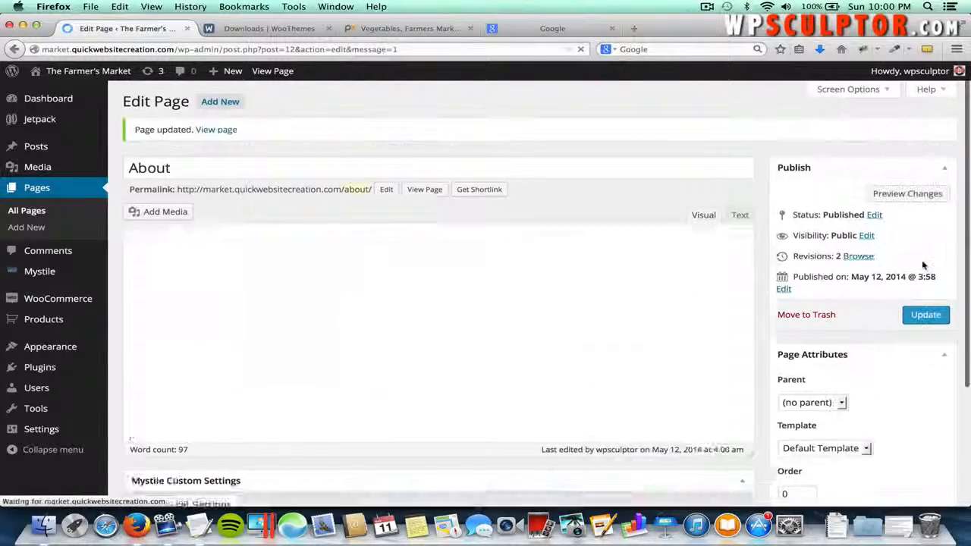
left_click(425, 191)
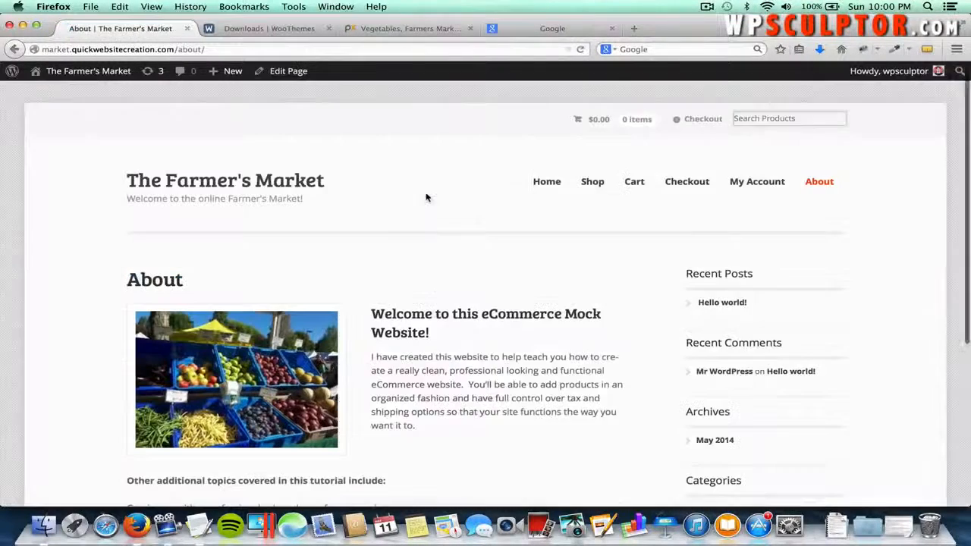
scroll(452, 303, "down", 3)
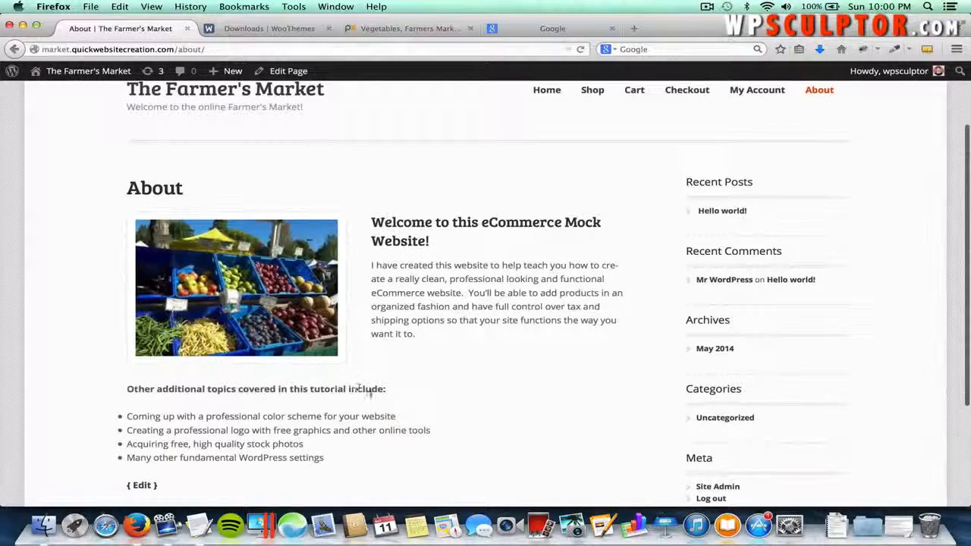
scroll(364, 391, "down", 3)
scroll(371, 396, "down", 1)
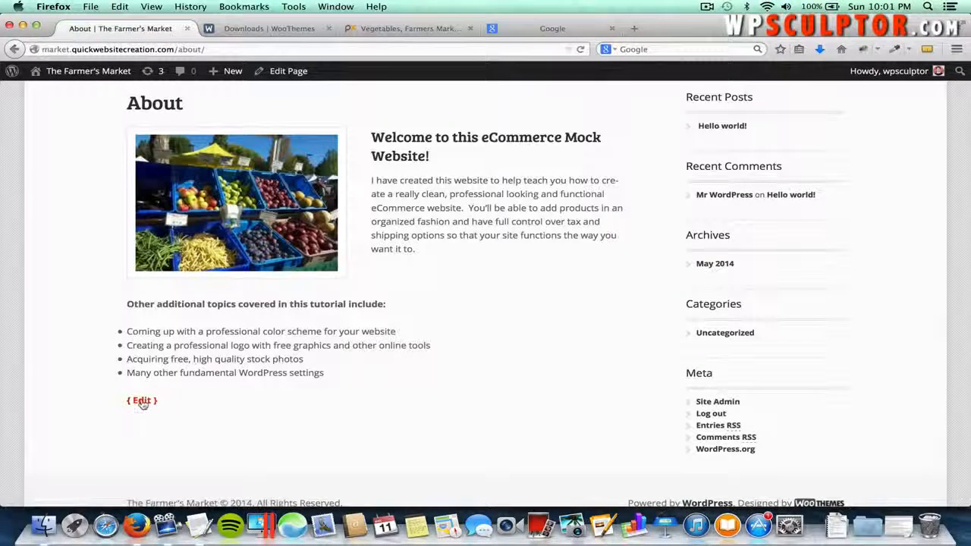
- Add an empty line after the last topic bullet, then after the final &nbsp; in the HTML Text view
left_click(142, 402)
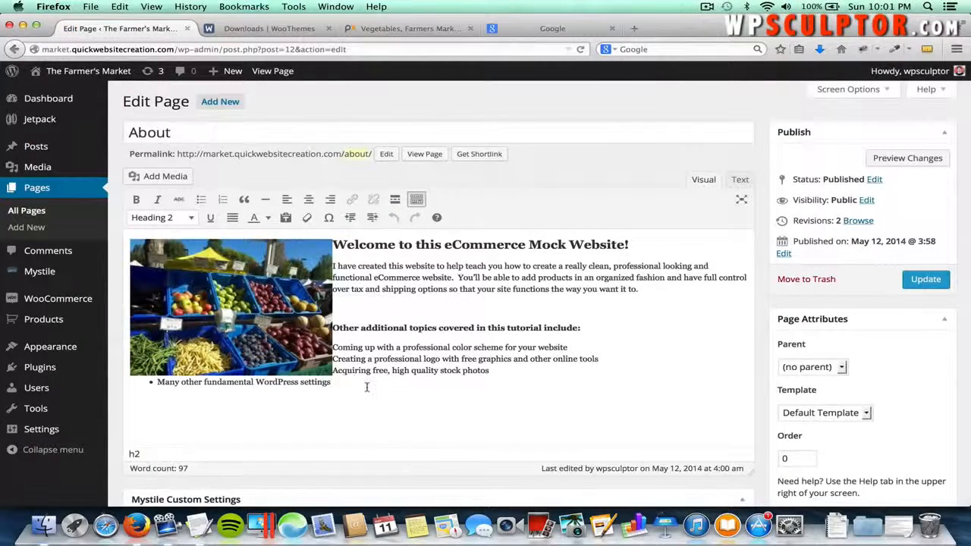
left_click(366, 387)
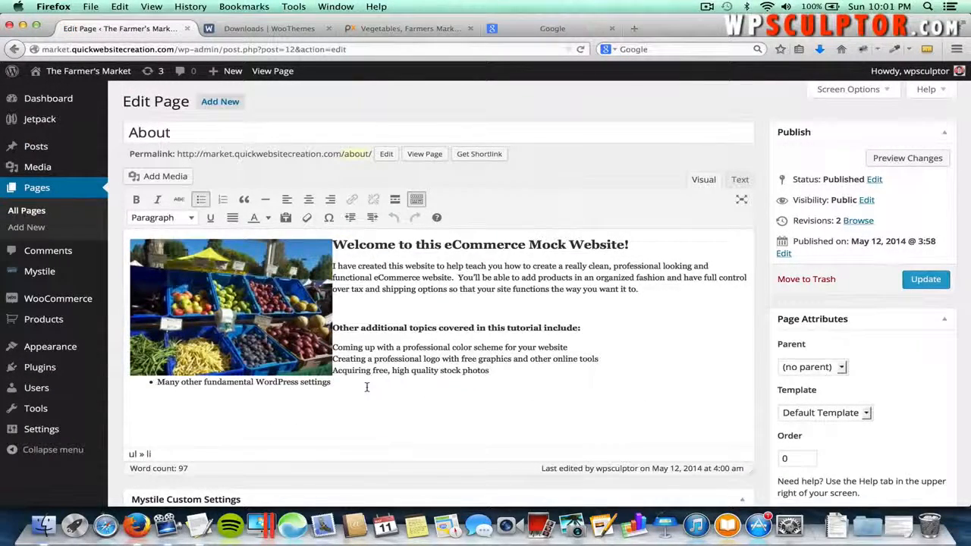
key("Return")
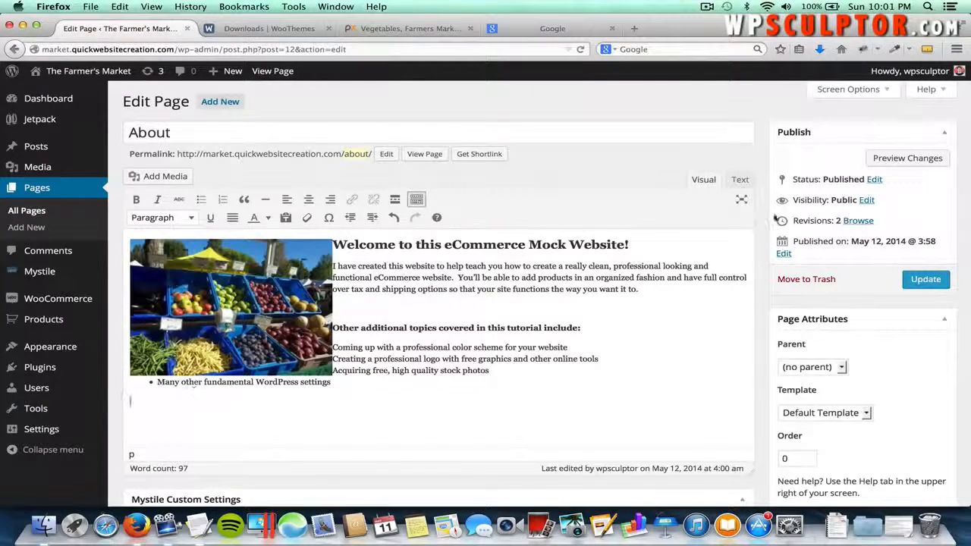
left_click(742, 180)
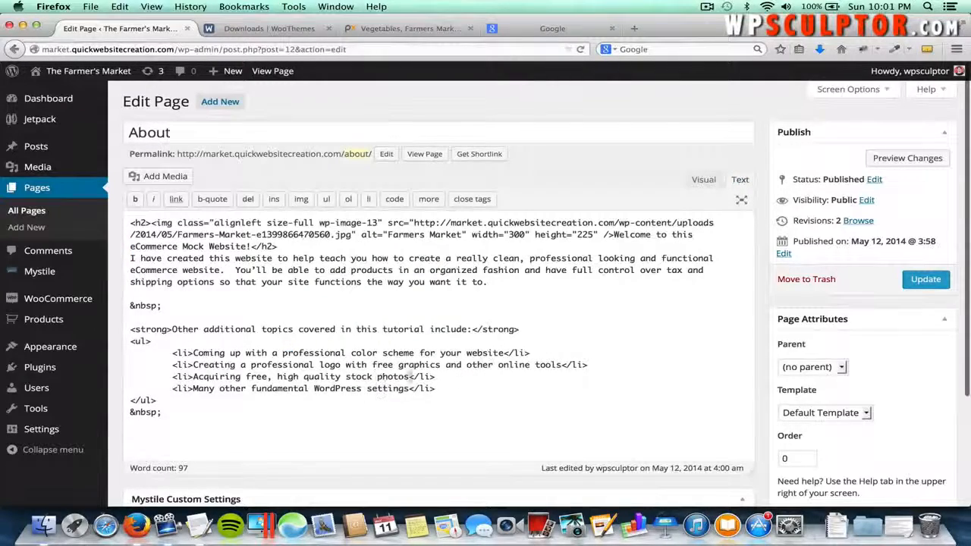
scroll(425, 398, "down", 3)
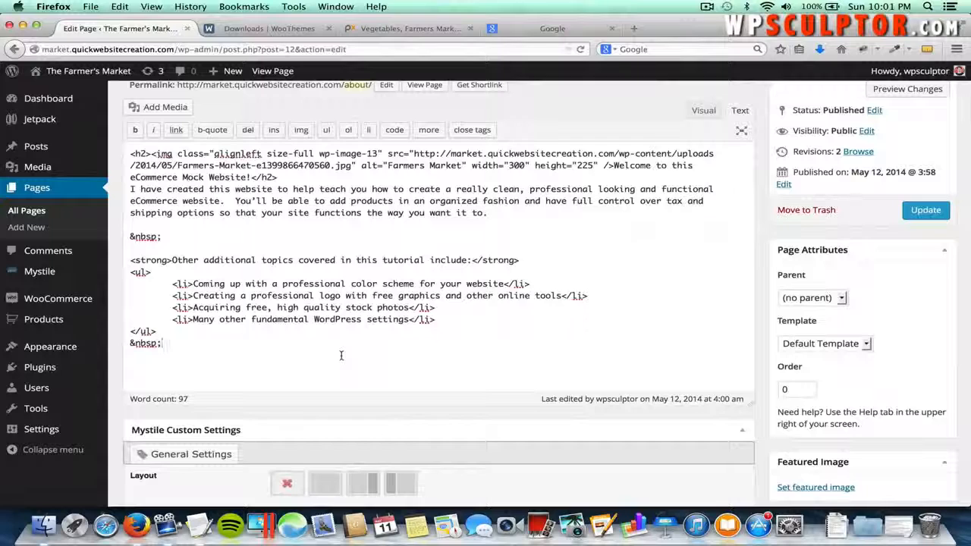
key("Return")
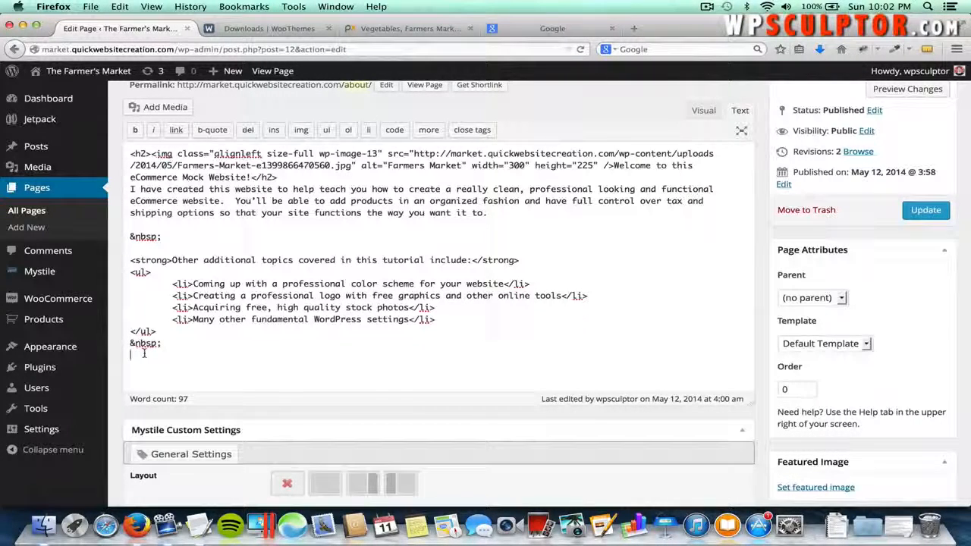
- Go to YouTube, search 'farmers market' and open the Farmers Markets video
left_click(561, 28)
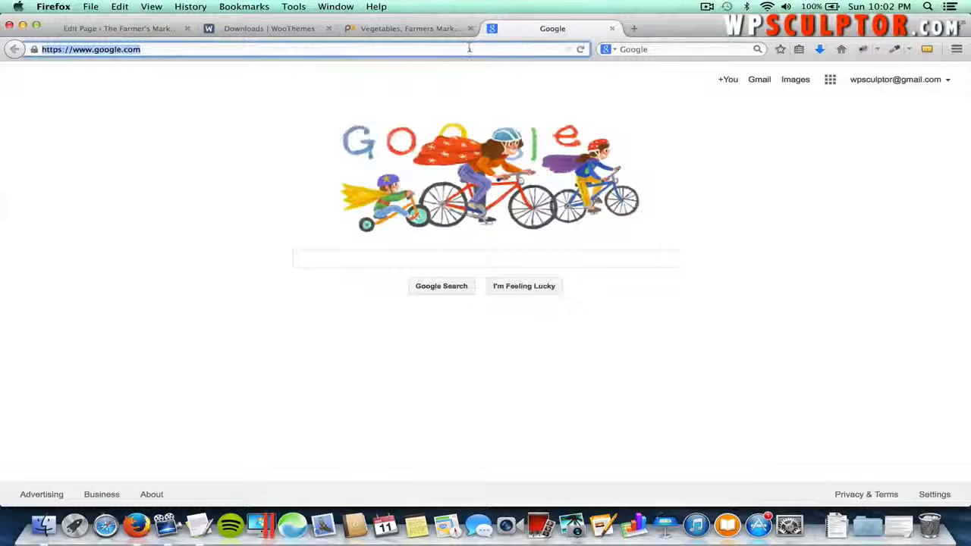
type("youd")
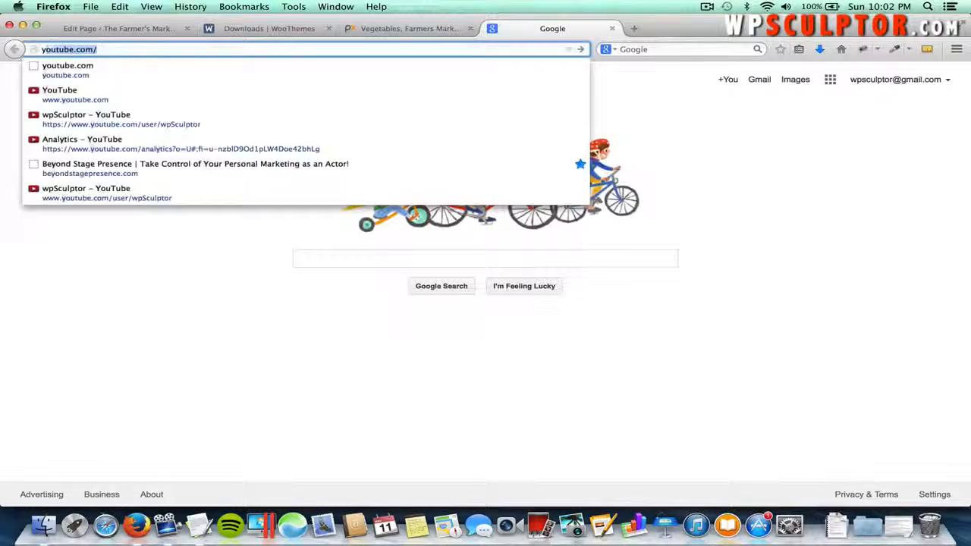
type("ube")
key("Return")
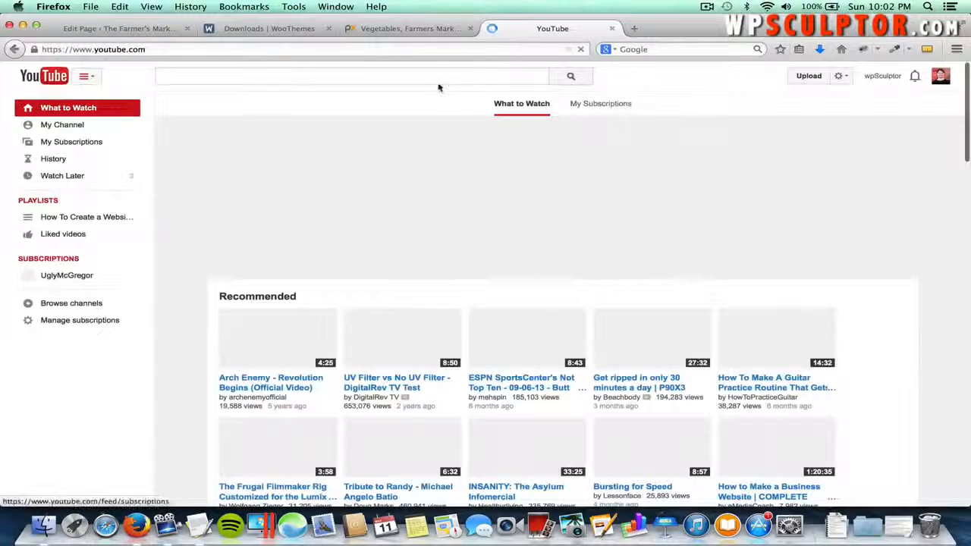
left_click(430, 76)
type("fa")
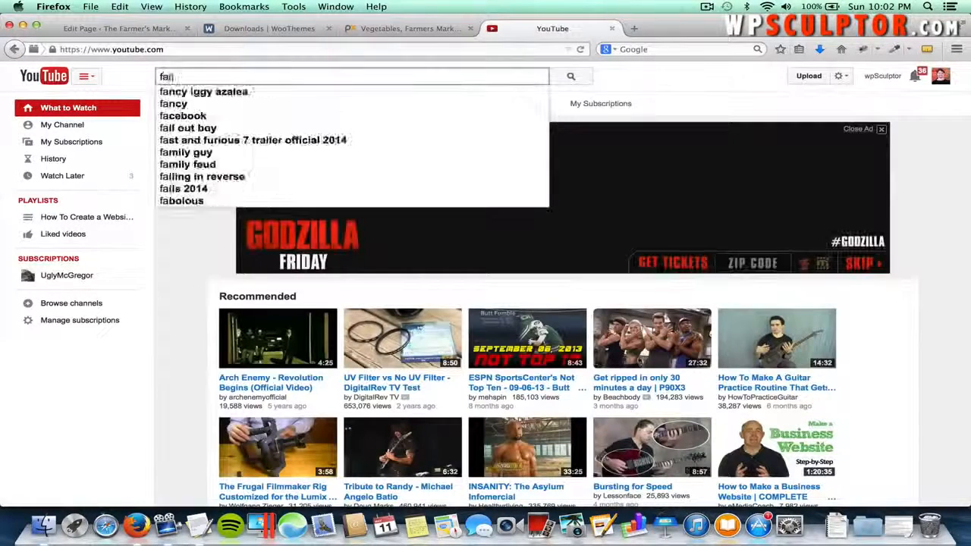
type("rmers market")
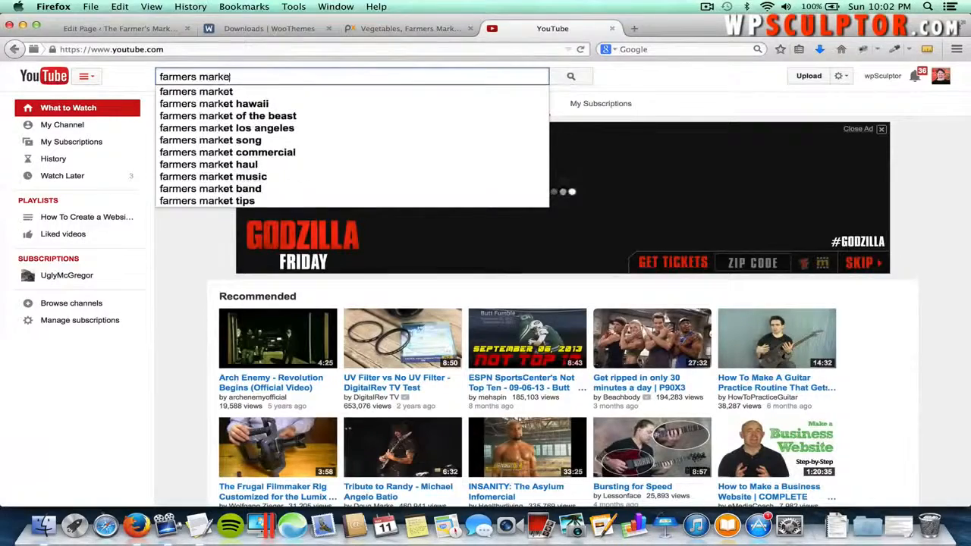
key("Return")
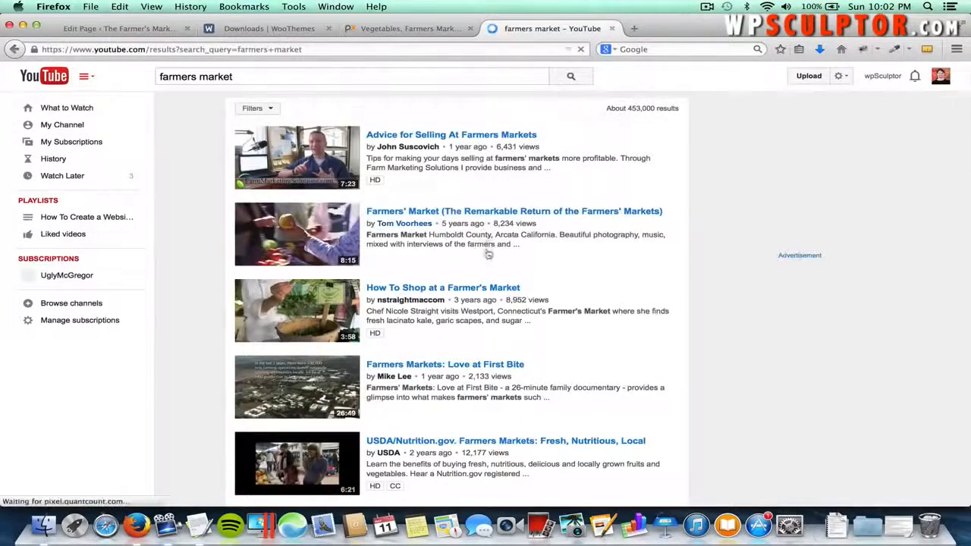
scroll(640, 299, "down", 5)
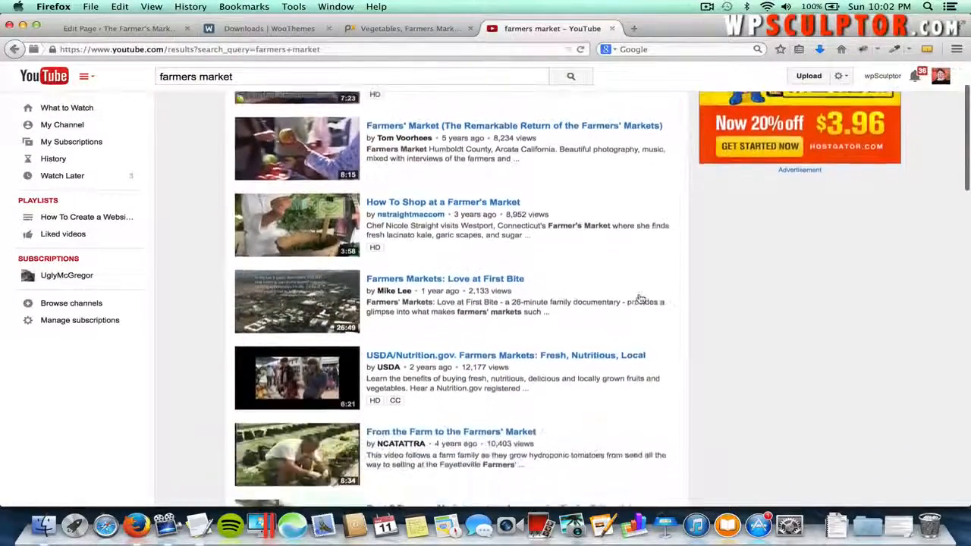
scroll(640, 300, "down", 6)
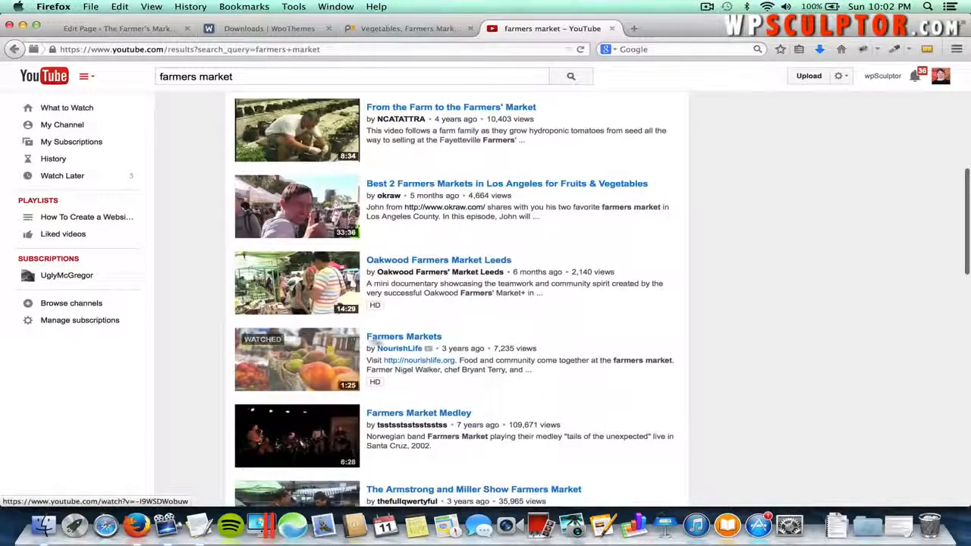
left_click(320, 342)
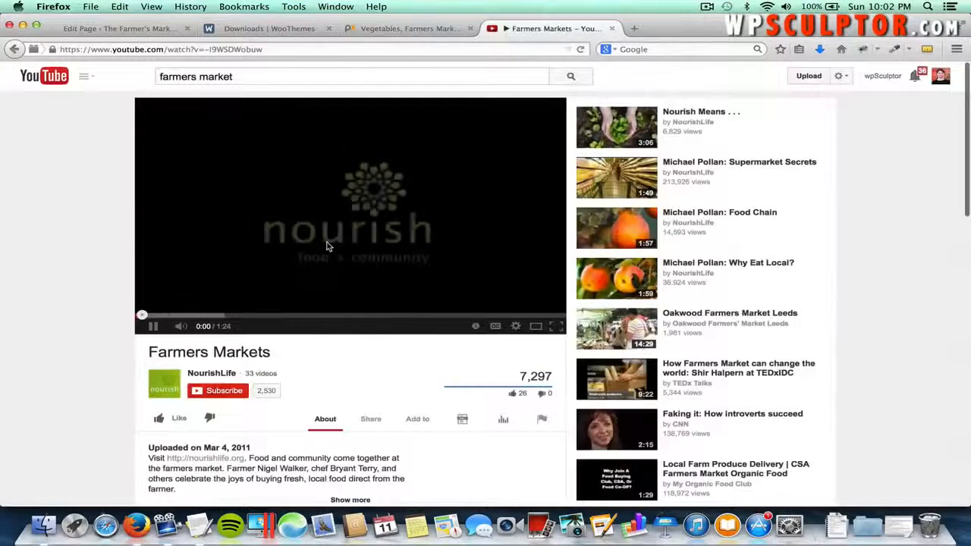
- Pause the video and show its Share embed code at the 640 × 360 size
left_click(326, 245)
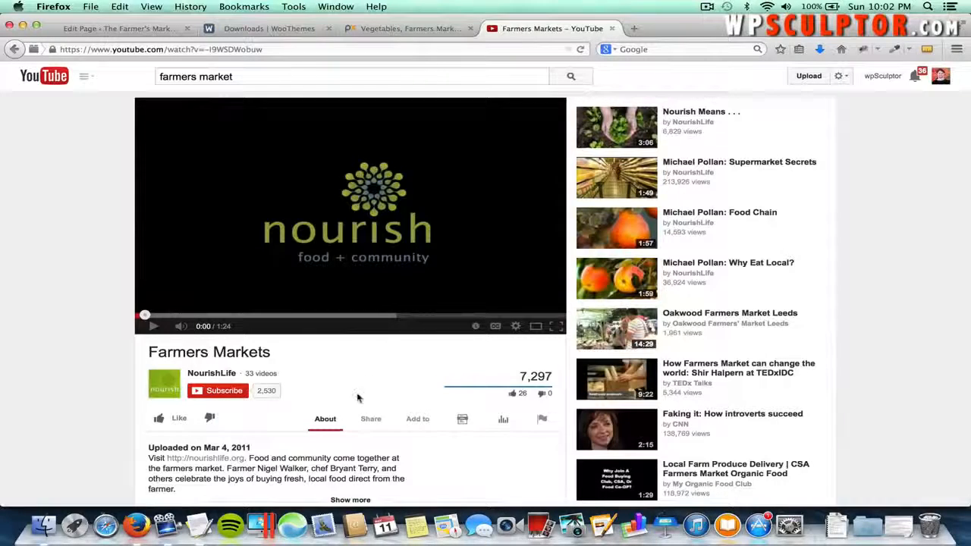
left_click(370, 419)
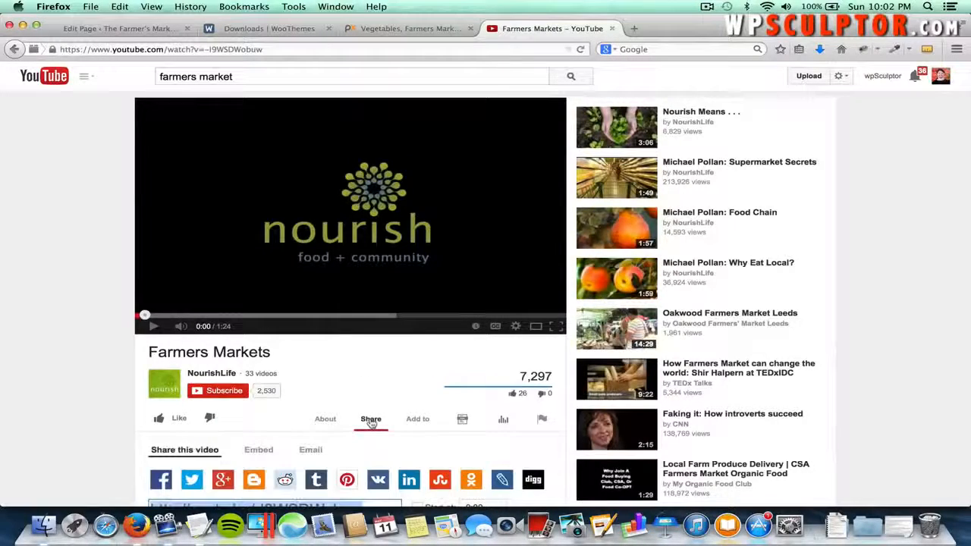
scroll(336, 391, "down", 2)
scroll(336, 391, "down", 1)
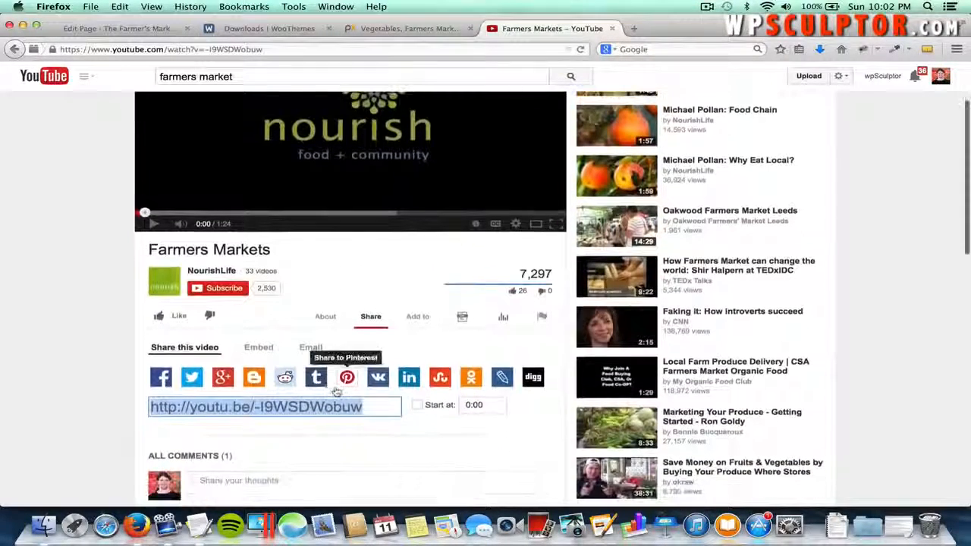
left_click(259, 347)
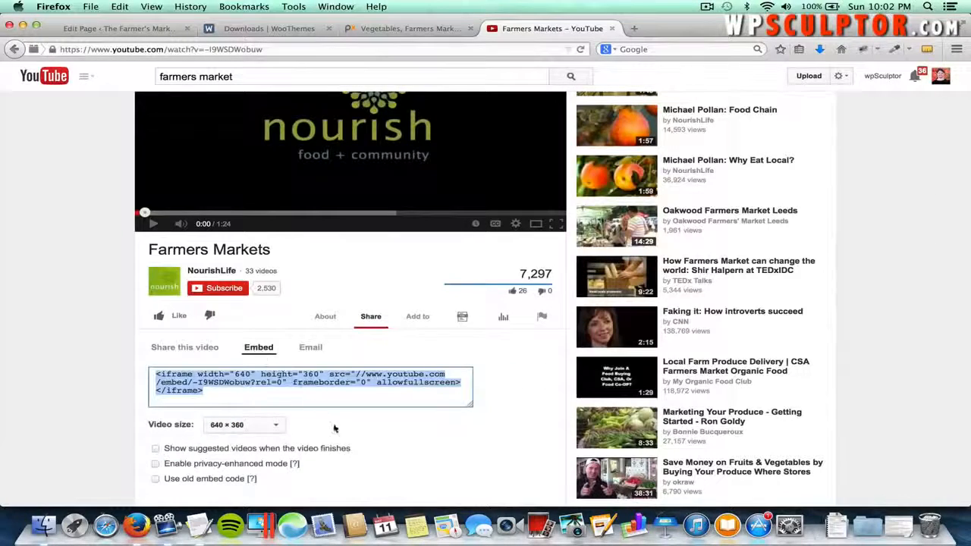
scroll(334, 428, "down", 2)
left_click(277, 378)
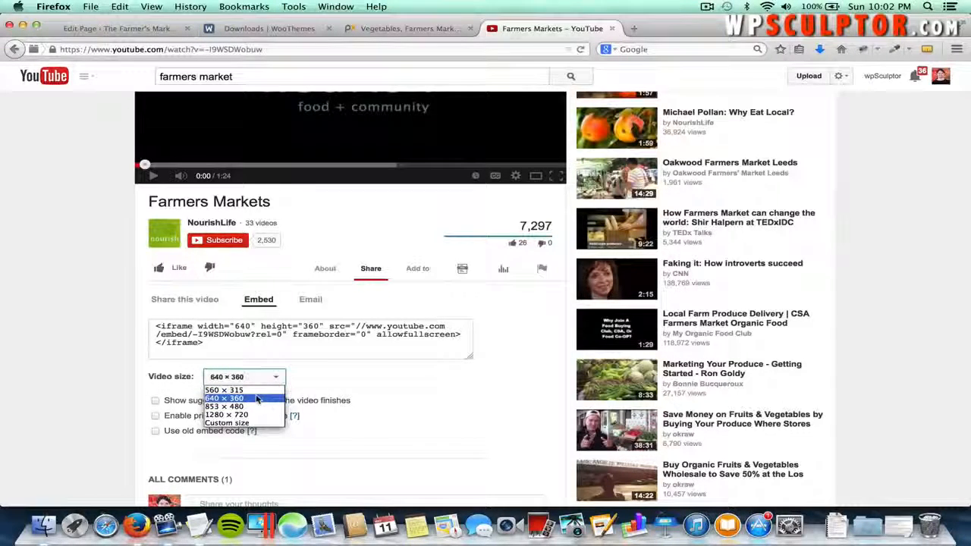
left_click(254, 397)
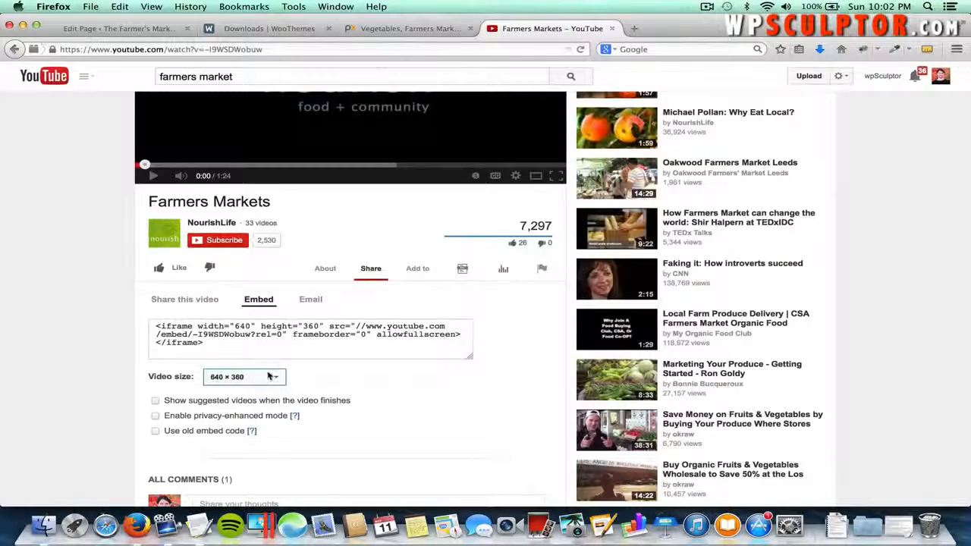
- Try the embed option checkboxes, keep the iframe code, and copy the embed code
left_click(156, 401)
left_click(155, 416)
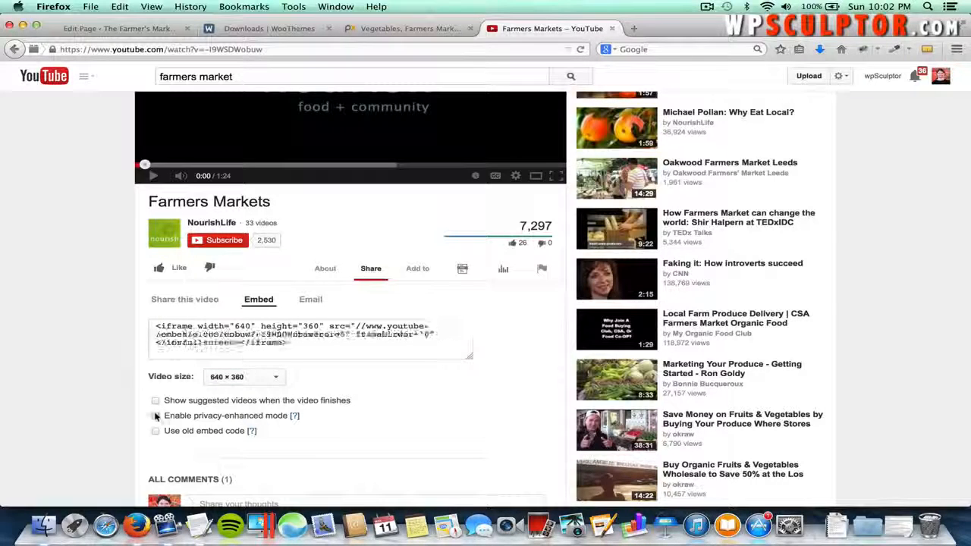
left_click(155, 431)
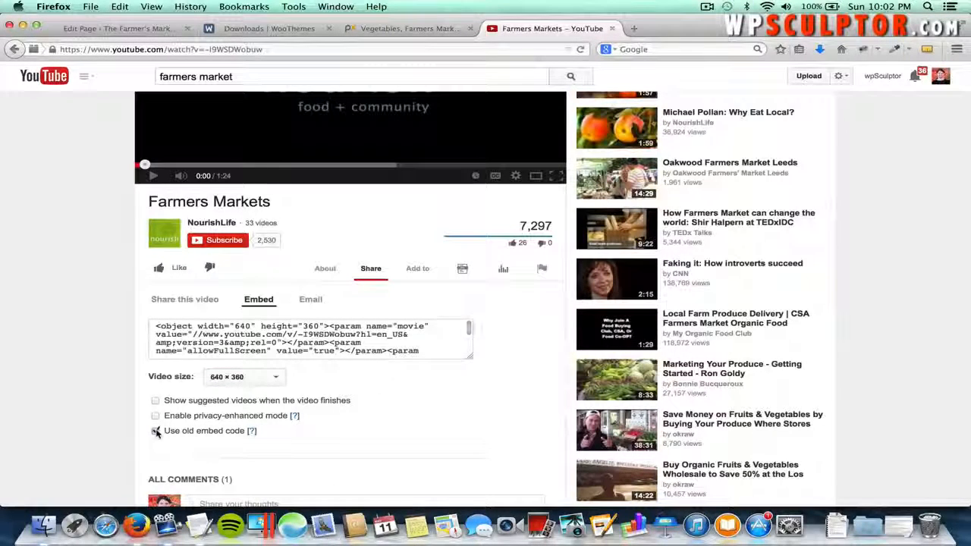
left_click(155, 431)
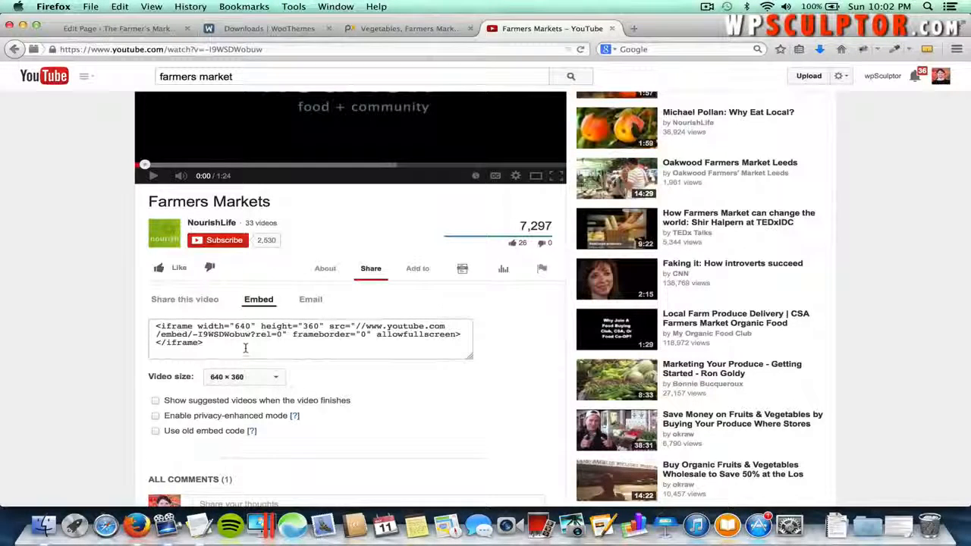
left_click(244, 348)
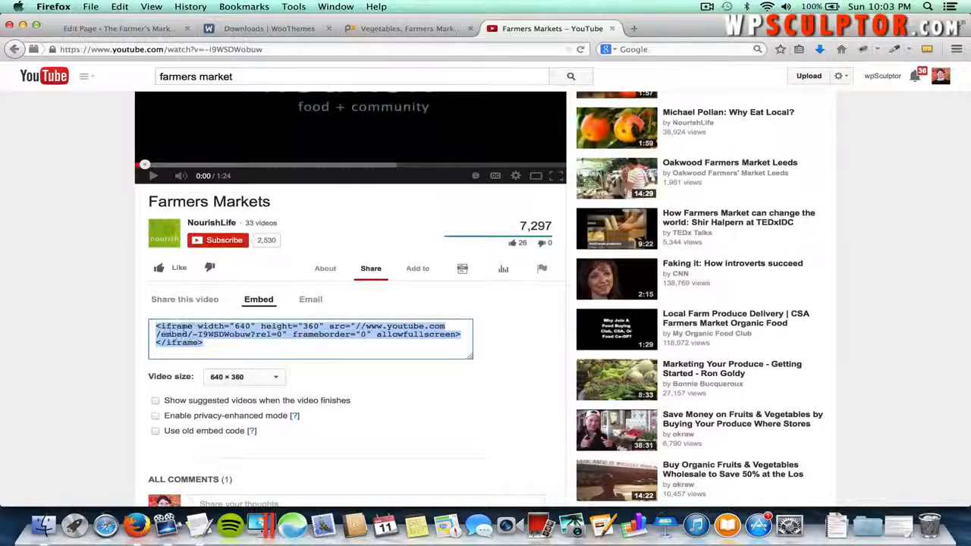
right_click(187, 334)
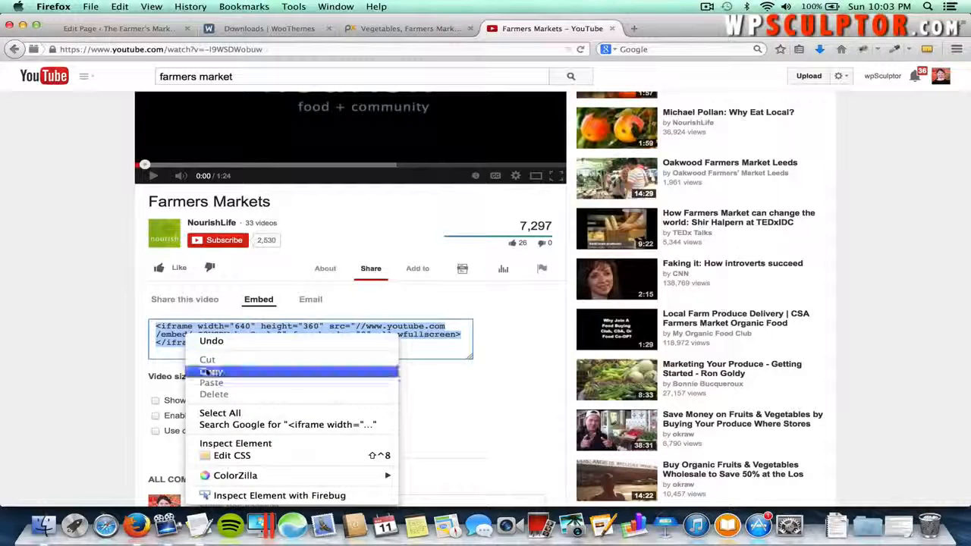
left_click(208, 372)
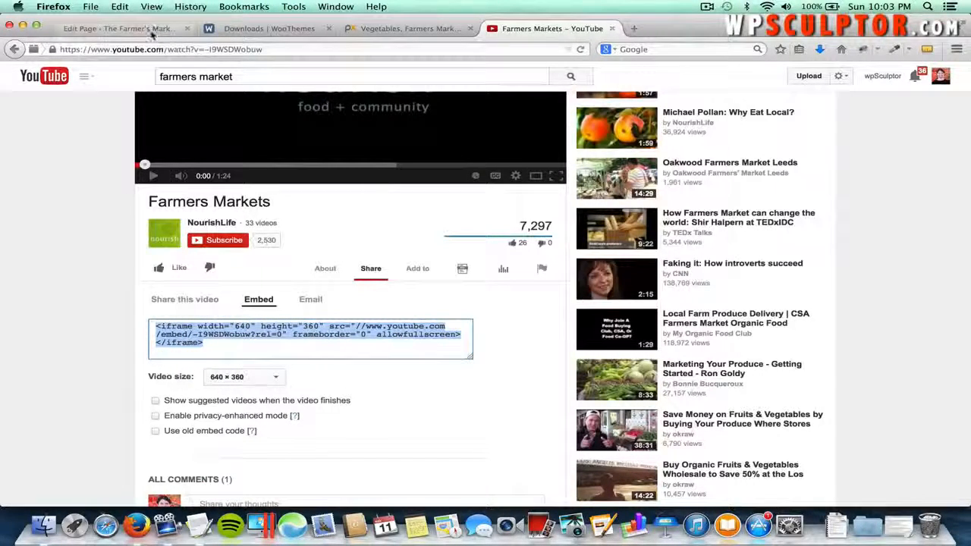
- Paste the Farmers Markets embed code below the topics list and update the About page
left_click(121, 28)
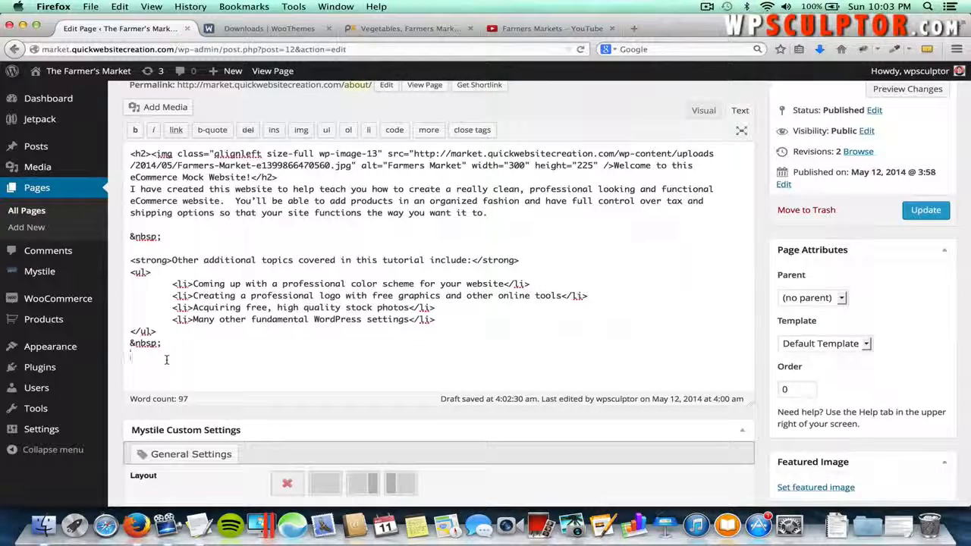
key("super+v")
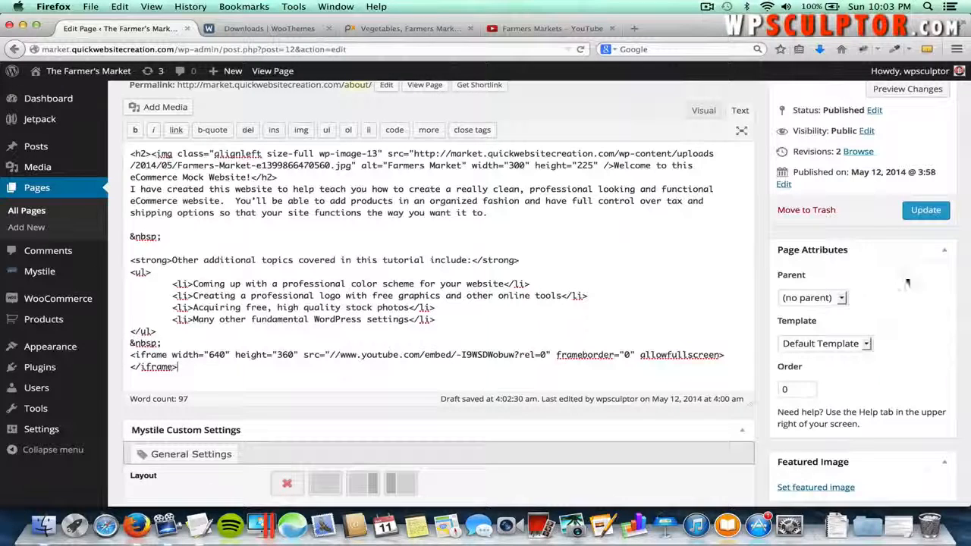
left_click(932, 216)
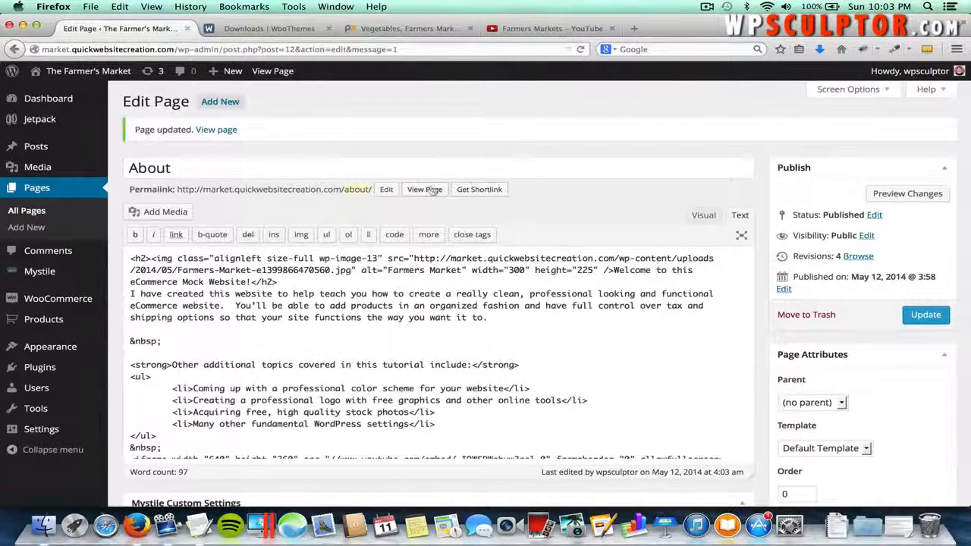
- Play and pause the embedded video on the live About page, then return to editing
left_click(429, 189)
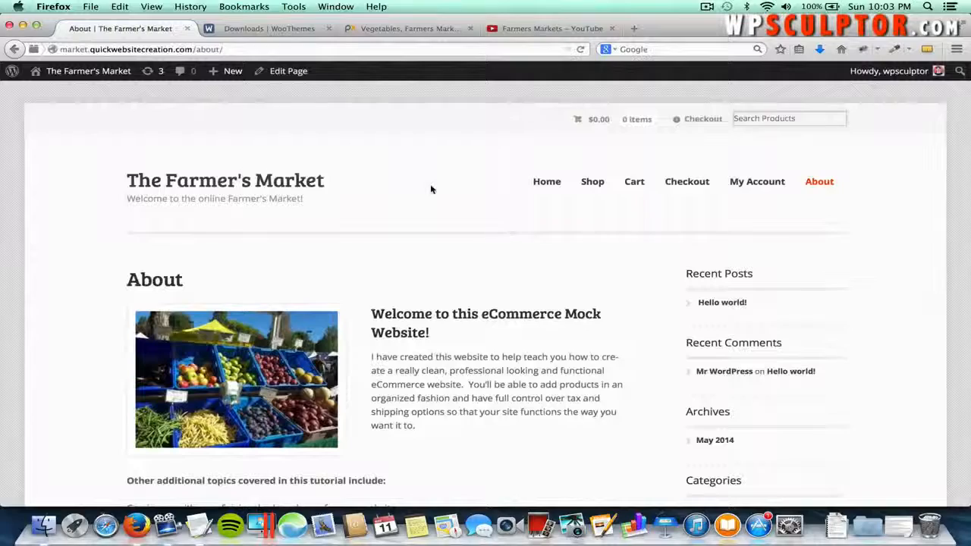
scroll(429, 189, "down", 5)
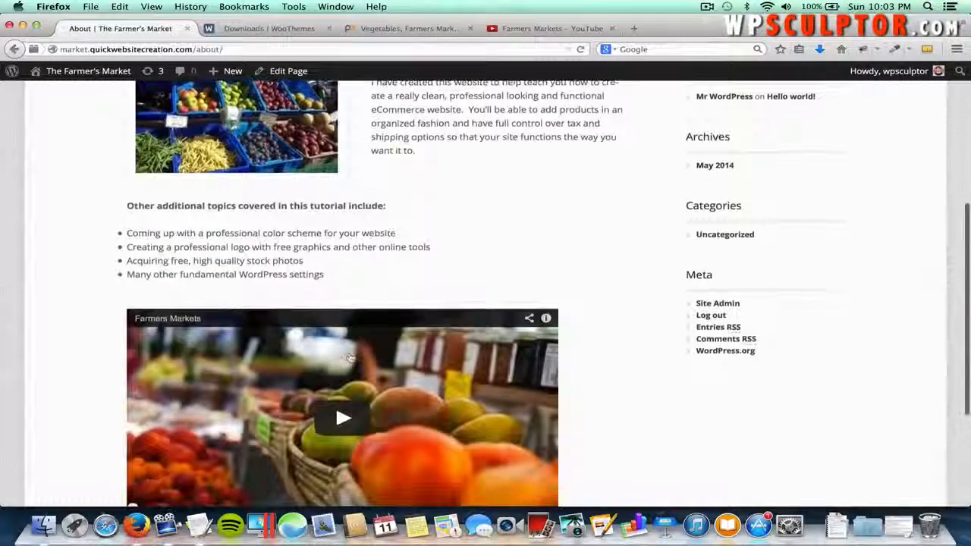
scroll(418, 391, "down", 2)
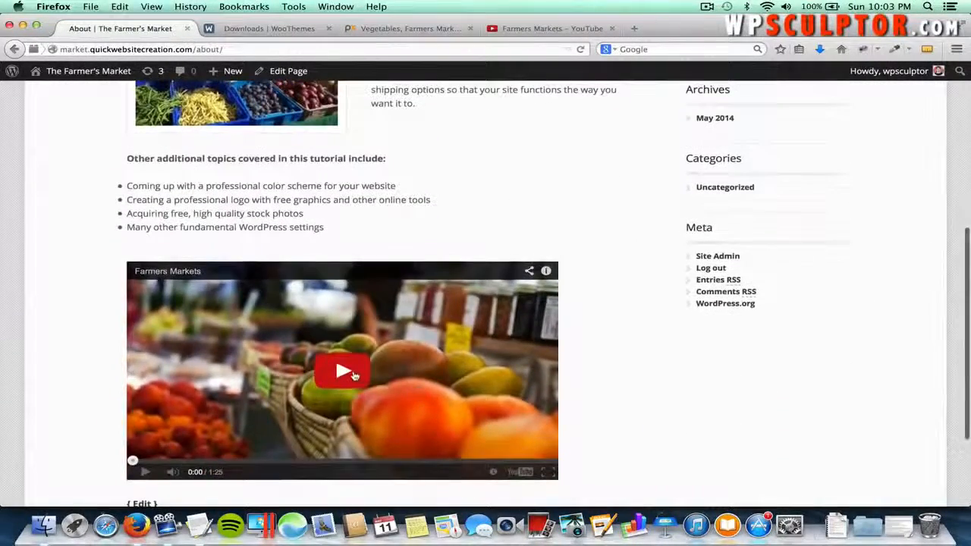
left_click(352, 373)
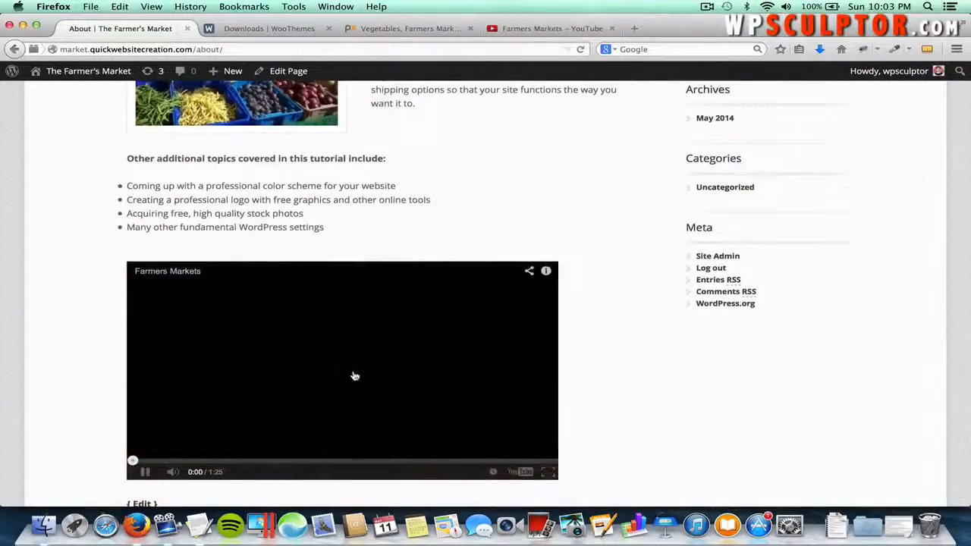
left_click(146, 476)
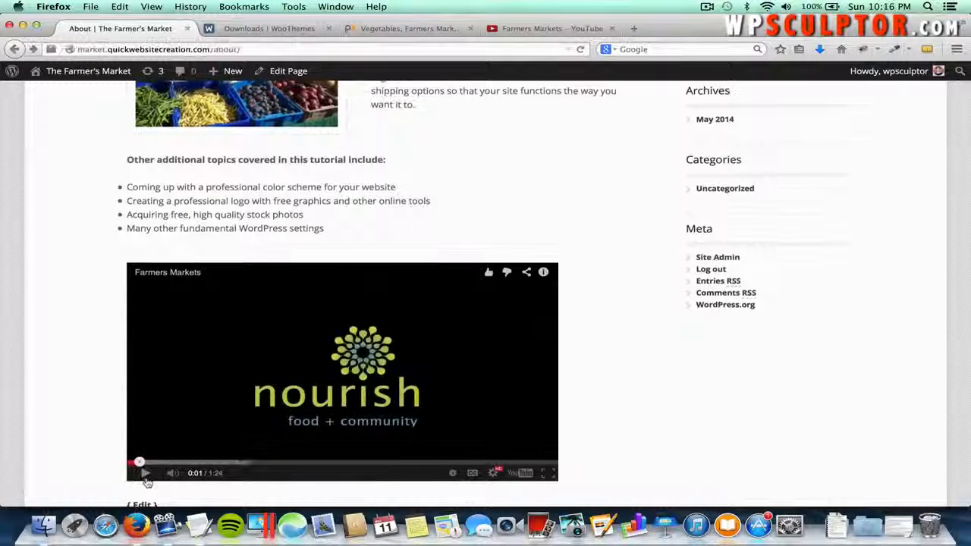
scroll(140, 482, "down", 1)
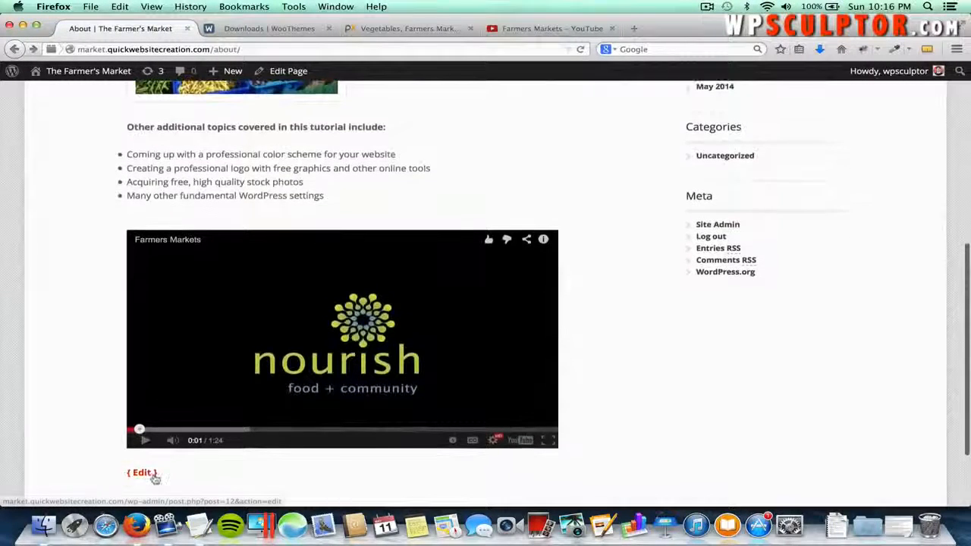
left_click(152, 476)
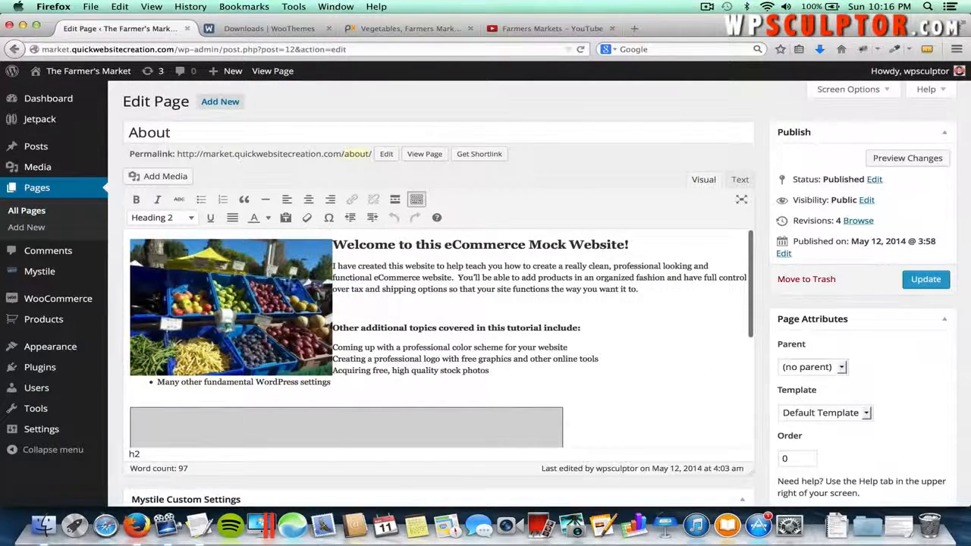
- Open Mystile Theme Options and look over its General Settings
left_click(293, 278)
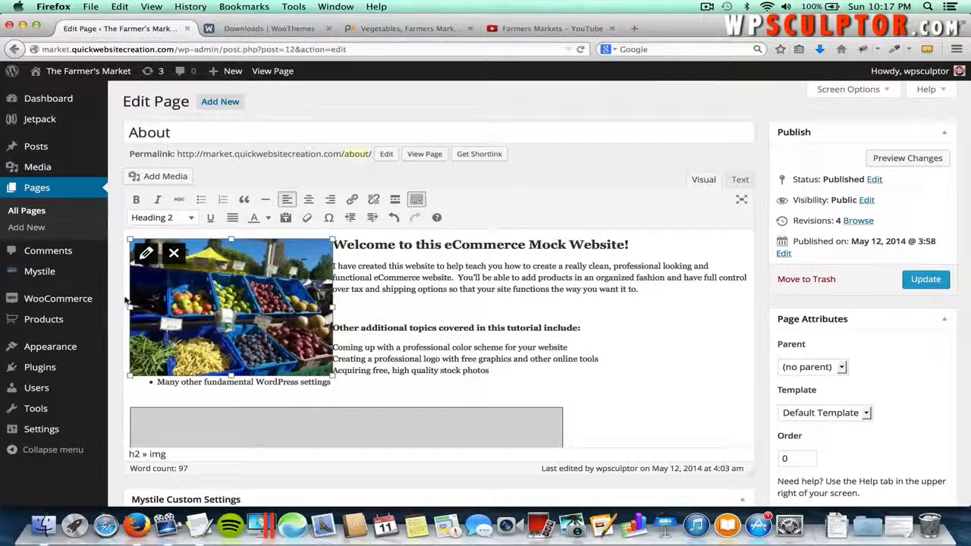
mouse_move(89, 279)
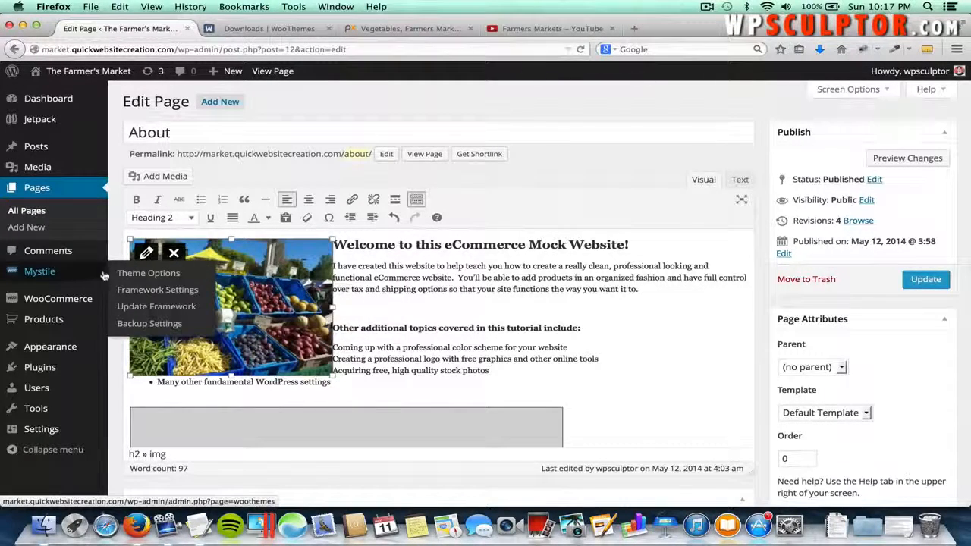
left_click(136, 273)
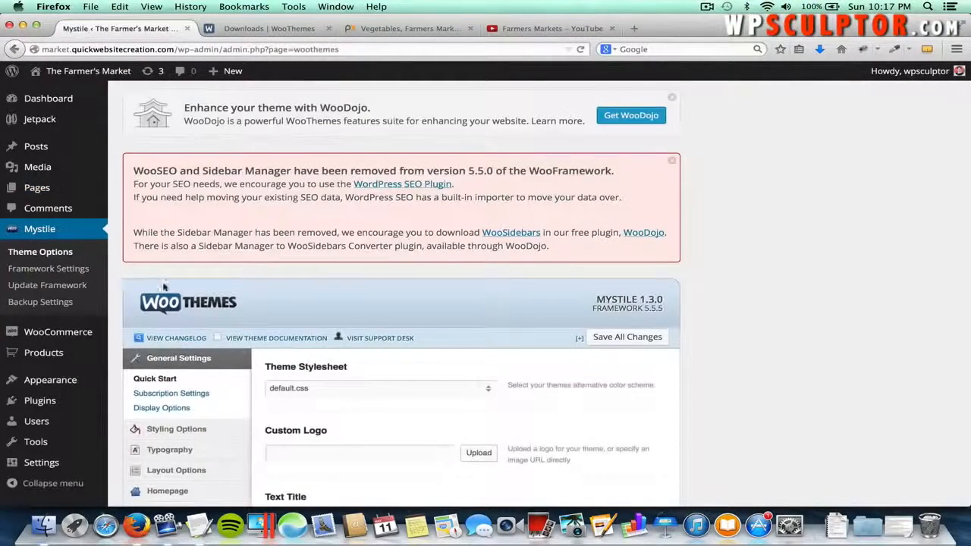
scroll(163, 287, "down", 3)
scroll(163, 286, "down", 4)
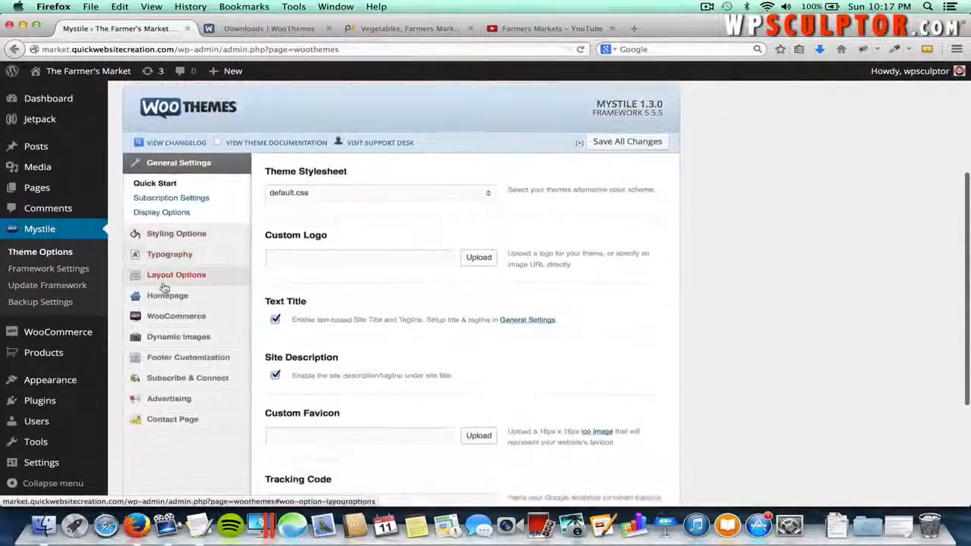
- In Mystile's Contact Page settings, enter the contact form e-mail address
left_click(182, 411)
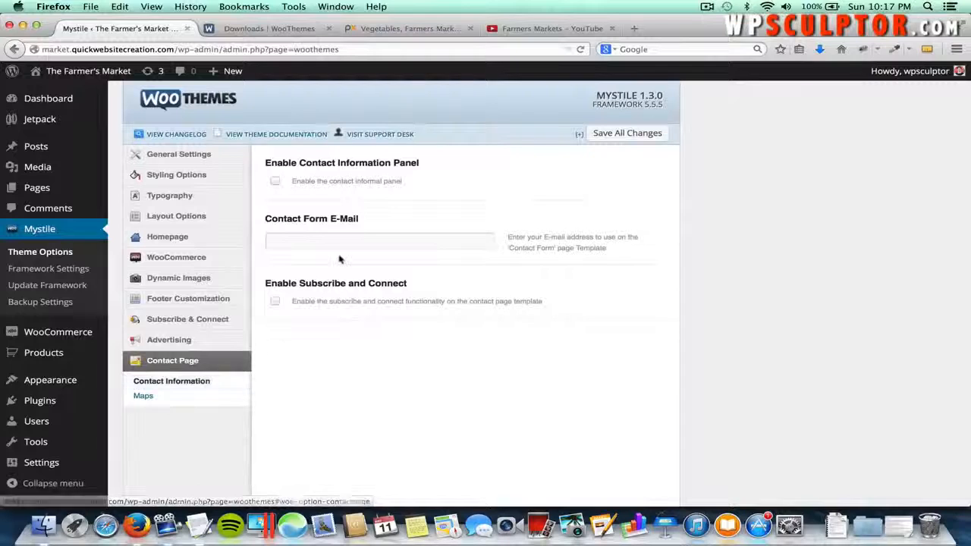
left_click(308, 241)
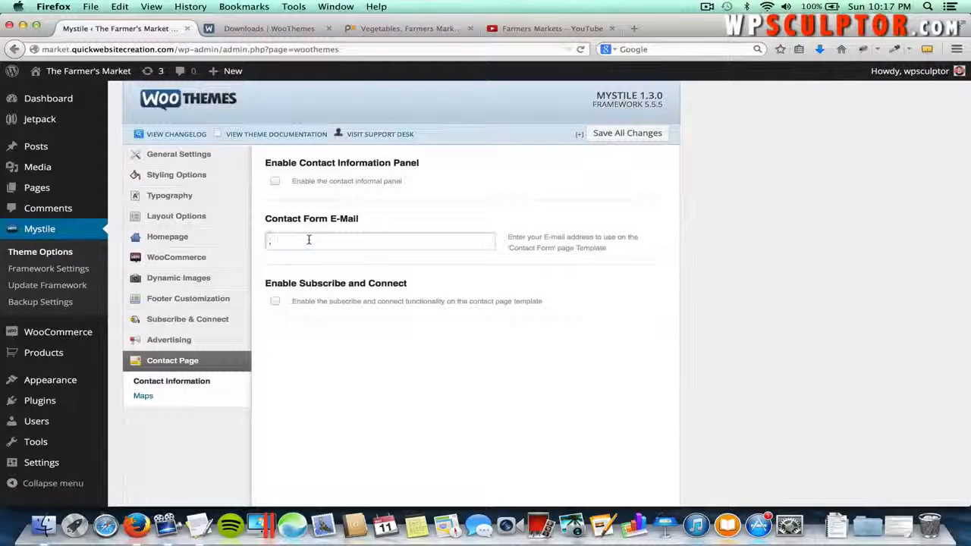
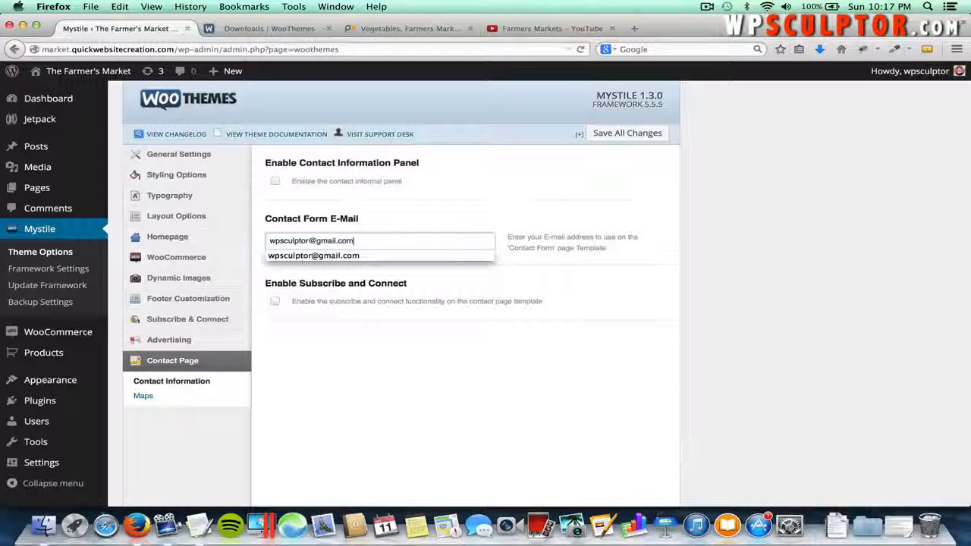
left_click(460, 222)
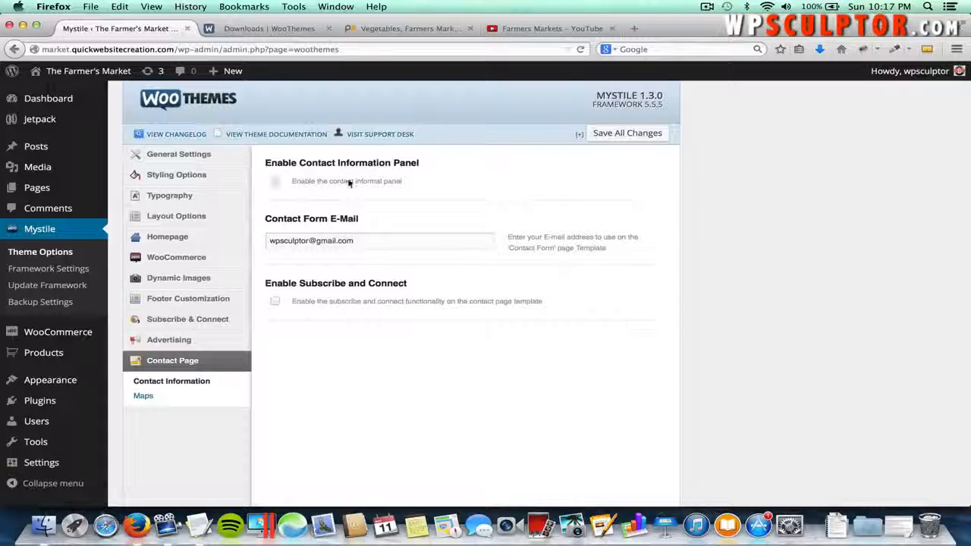
- Leave the contact information panel disabled and save all theme option changes
left_click(276, 183)
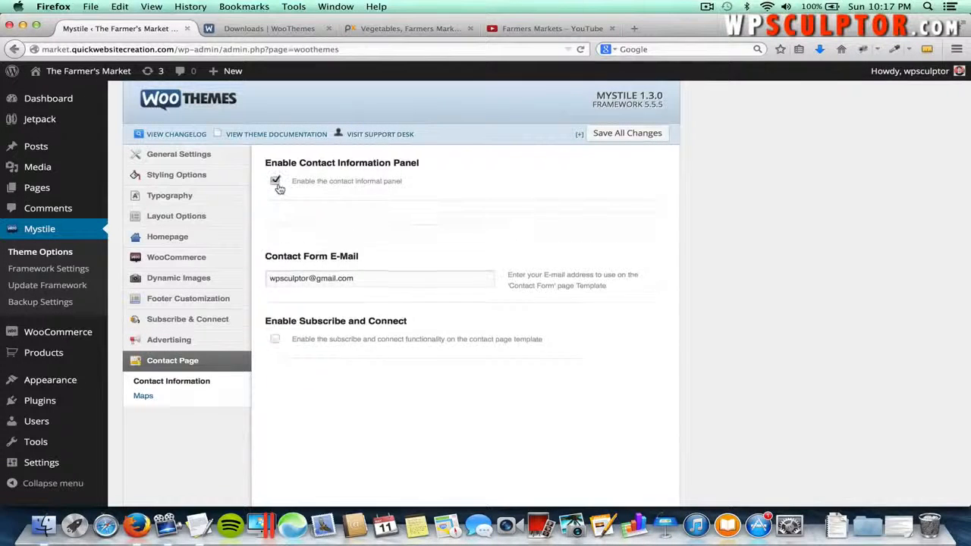
scroll(372, 253, "down", 3)
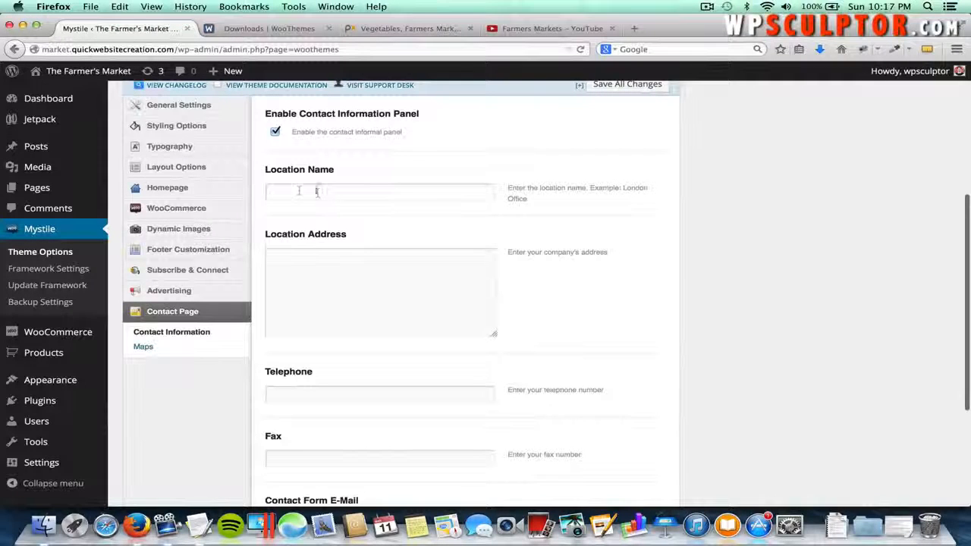
scroll(361, 300, "down", 5)
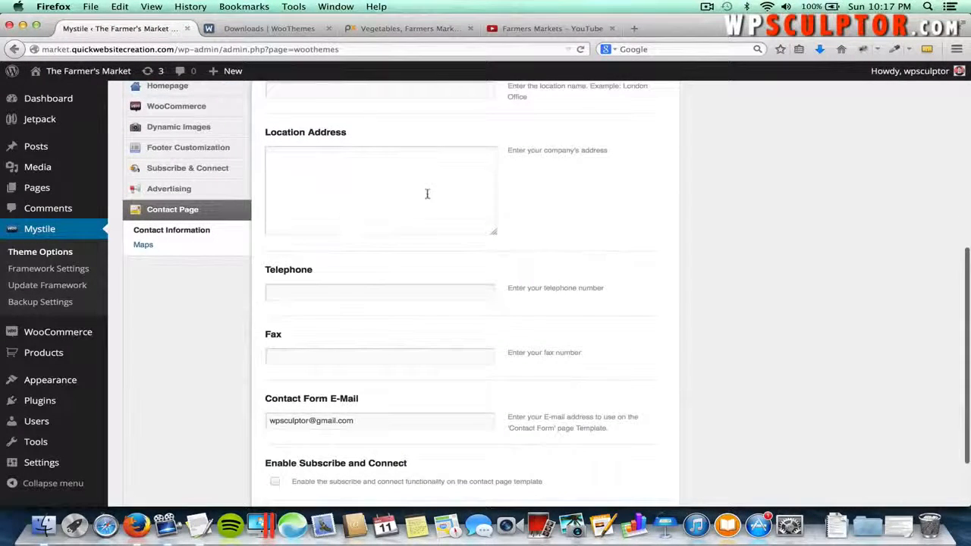
scroll(429, 243, "up", 2)
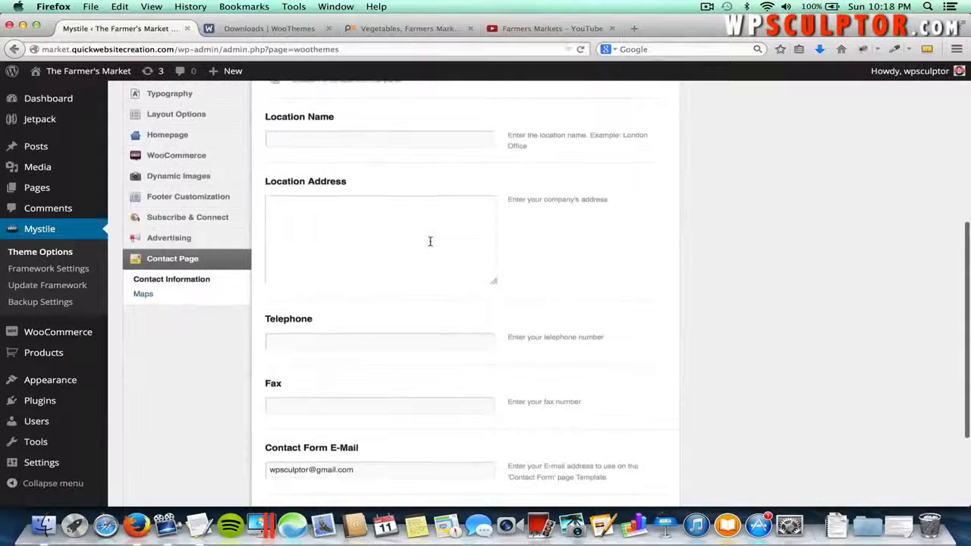
scroll(527, 323, "up", 2)
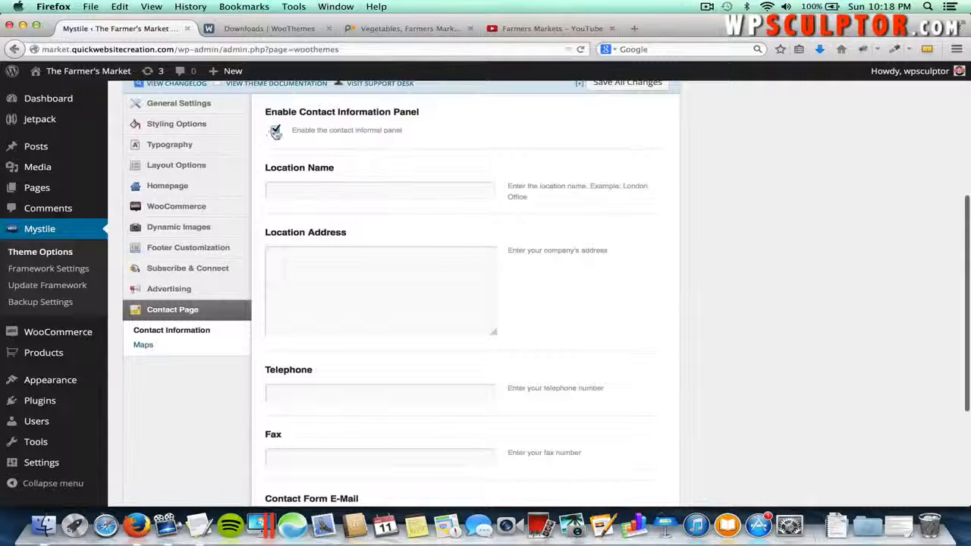
left_click(276, 131)
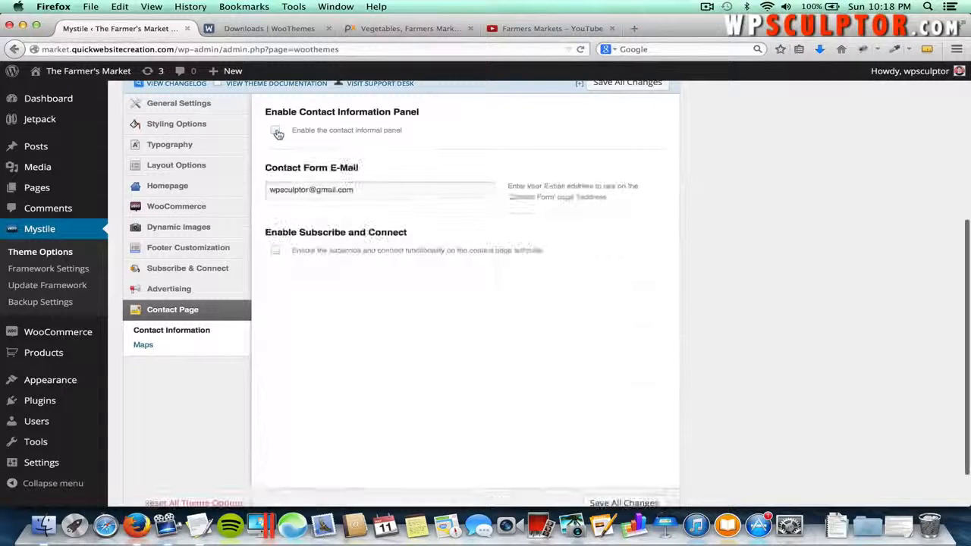
scroll(331, 318, "down", 2)
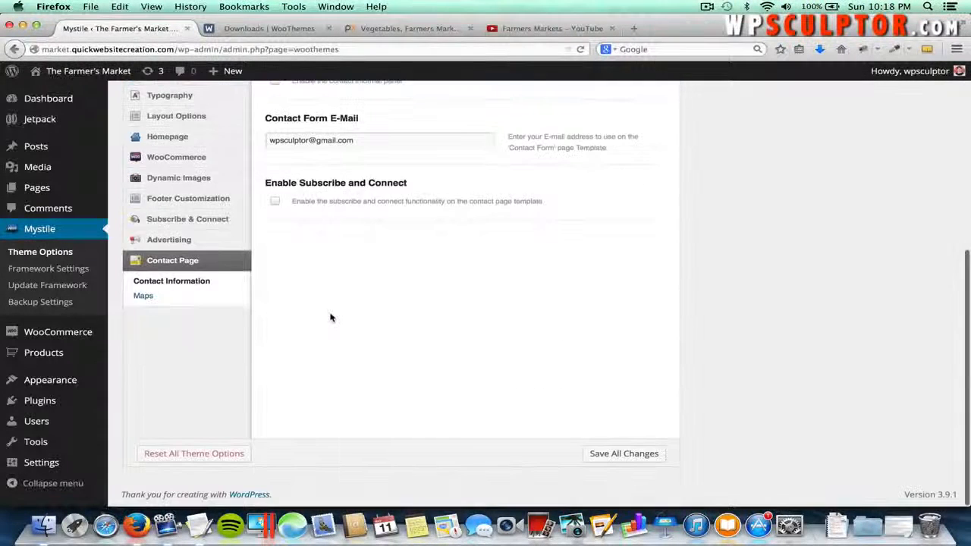
left_click(627, 455)
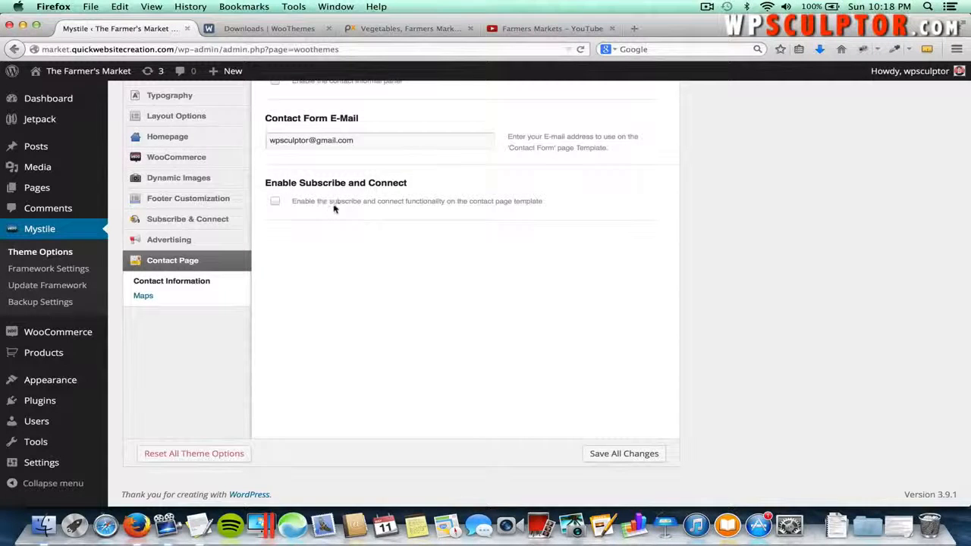
scroll(332, 212, "up", 1)
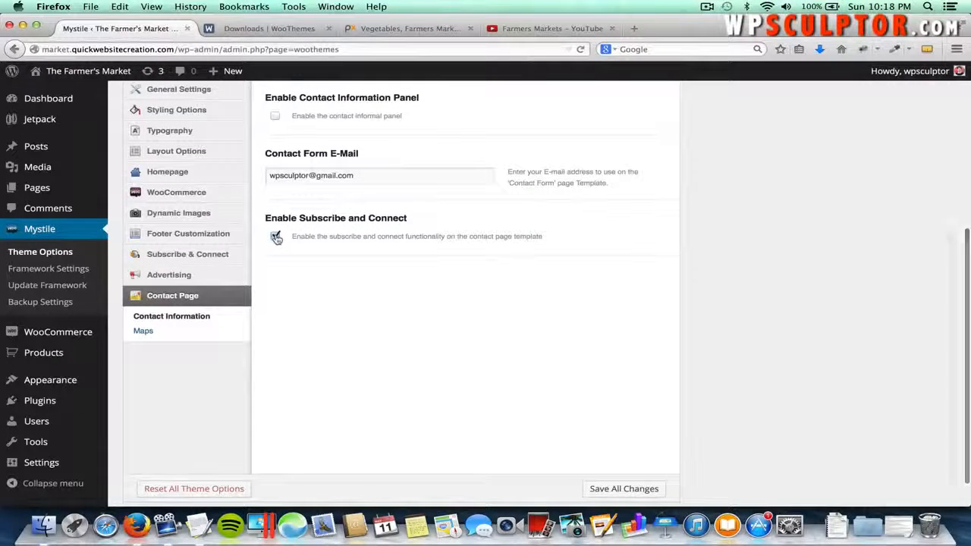
mouse_move(207, 258)
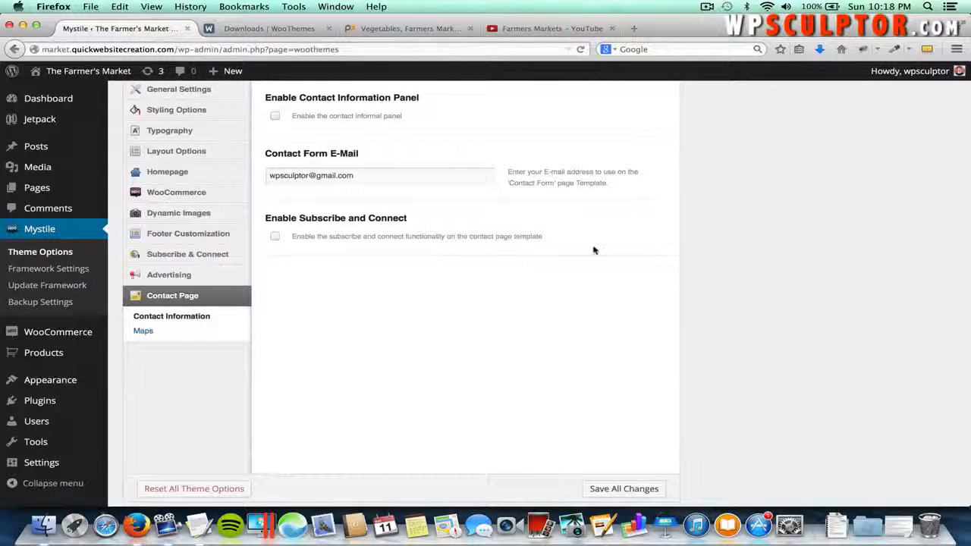
scroll(594, 249, "up", 2)
scroll(592, 249, "down", 2)
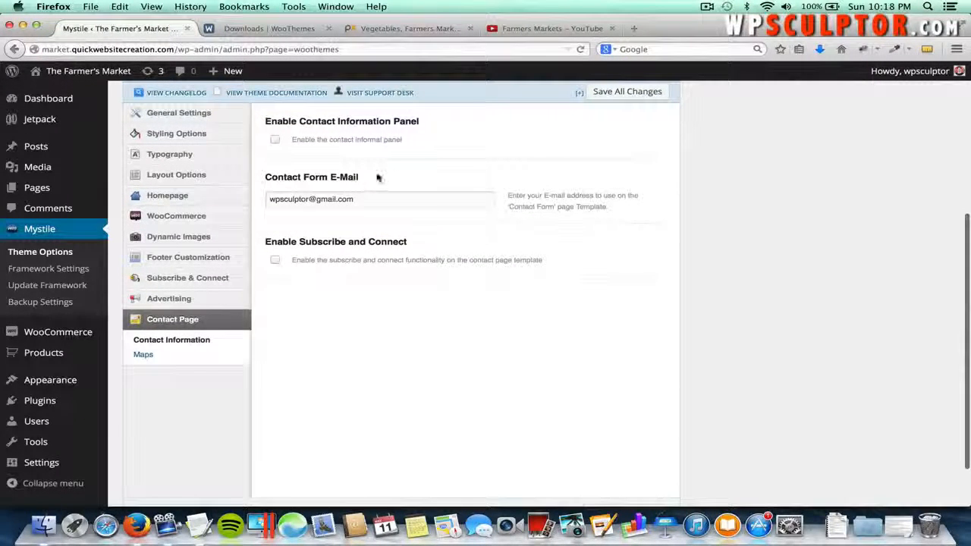
- Publish a new page titled Contact Us using the Contact Form template
mouse_move(89, 195)
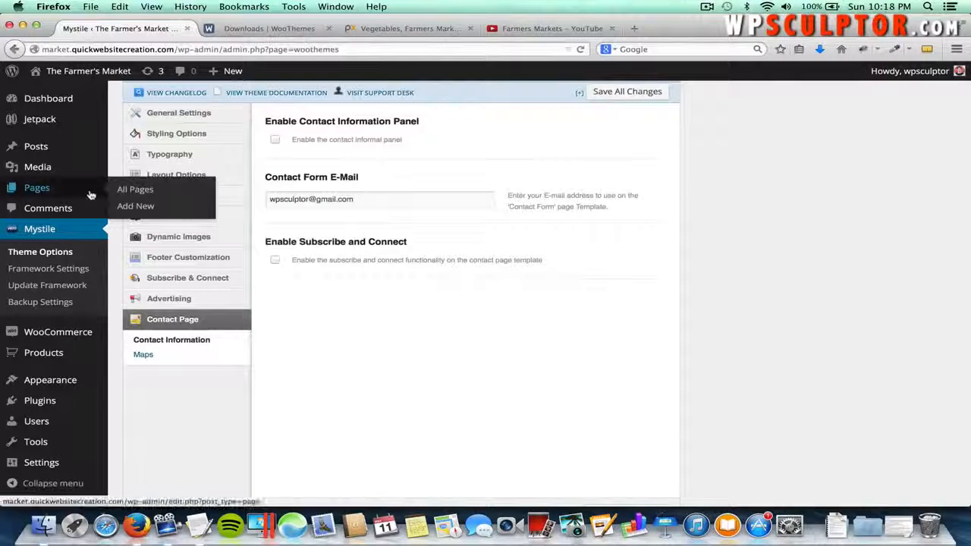
left_click(134, 207)
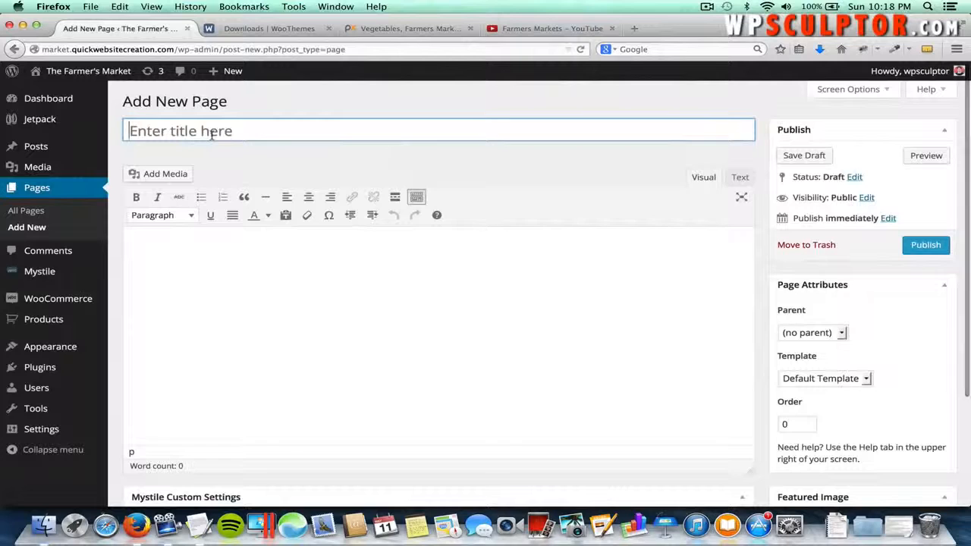
type("Contact Us")
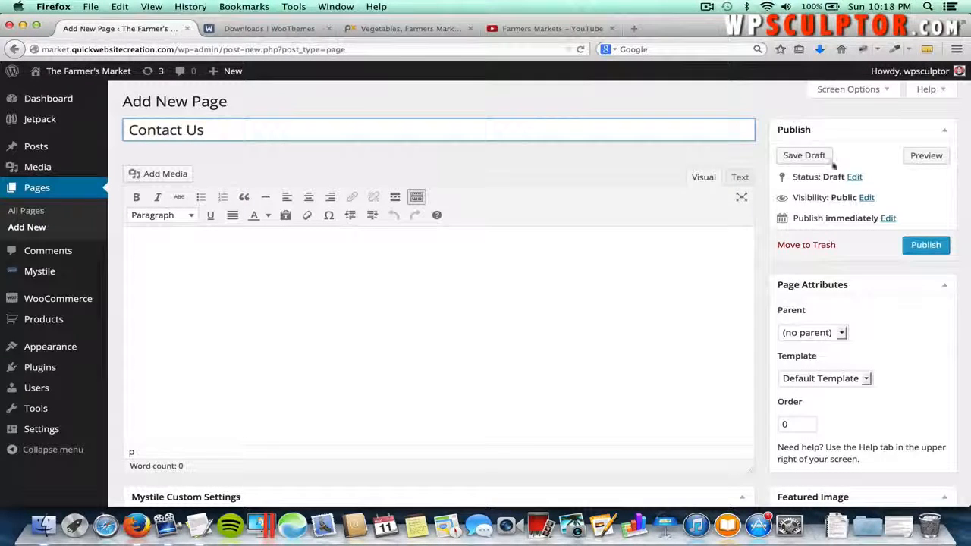
left_click(844, 91)
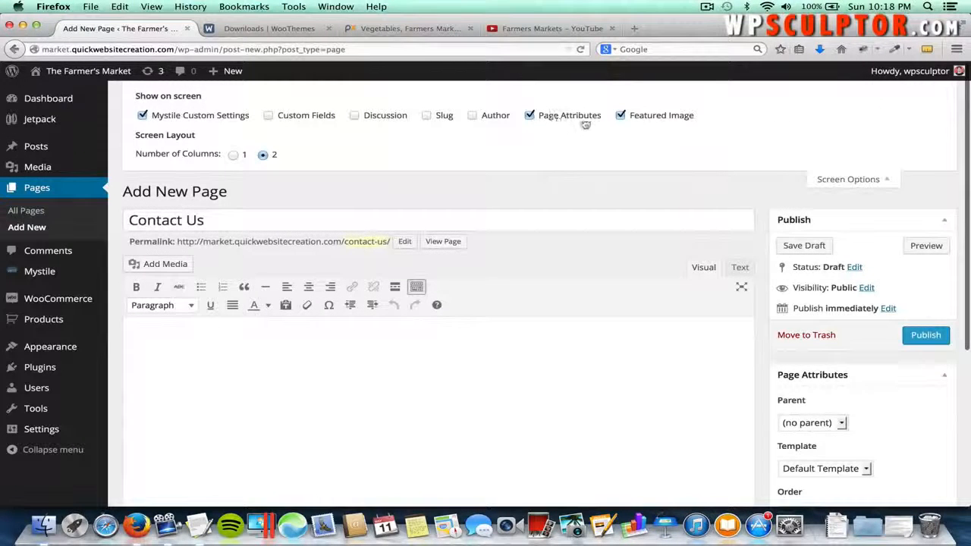
left_click(832, 183)
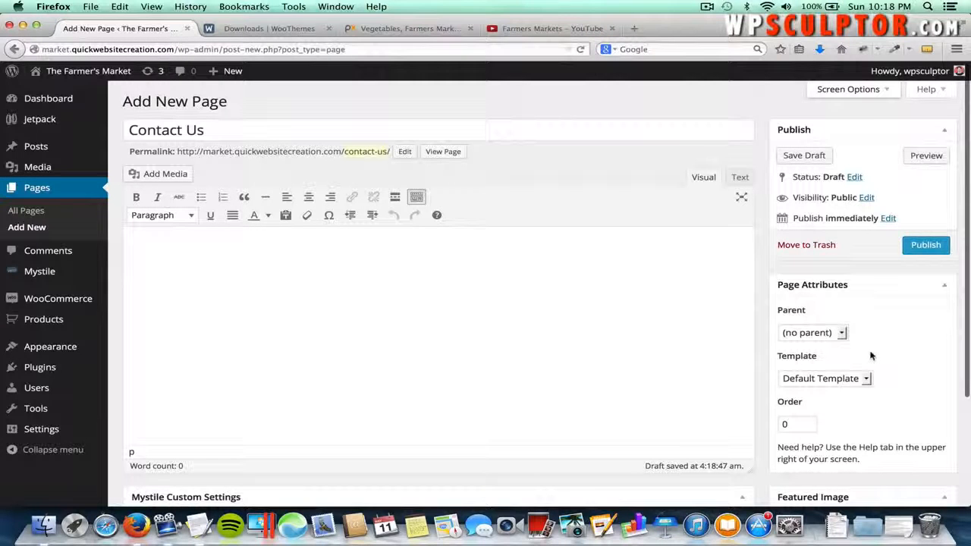
left_click(820, 378)
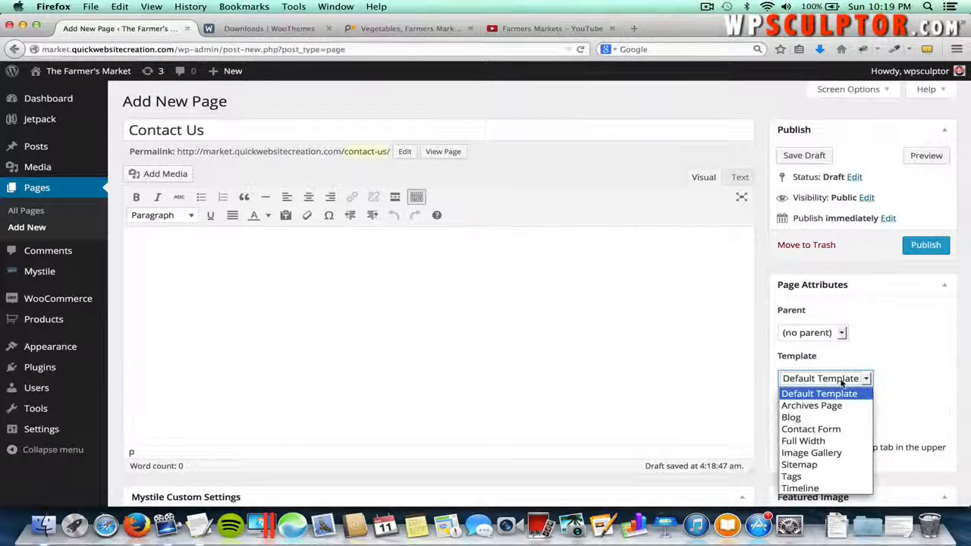
left_click(824, 430)
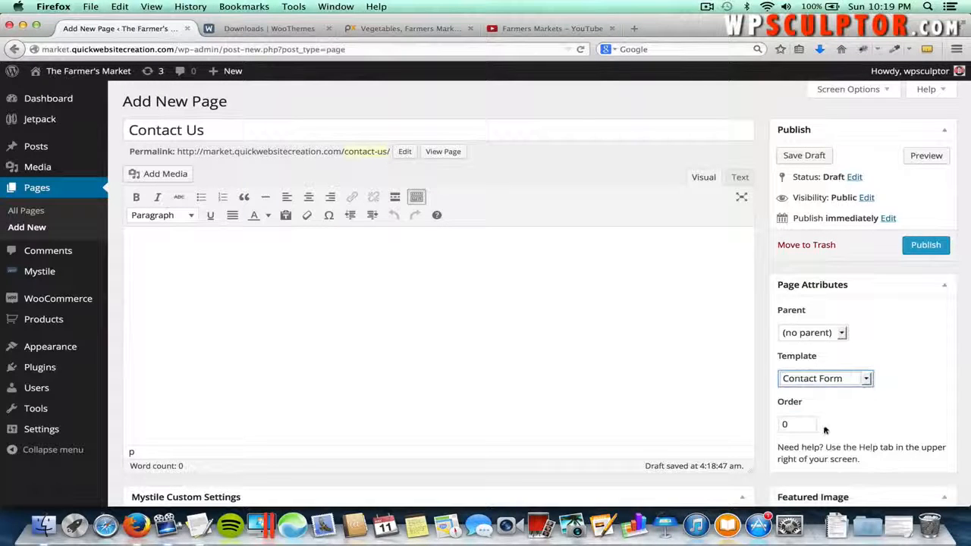
left_click(912, 250)
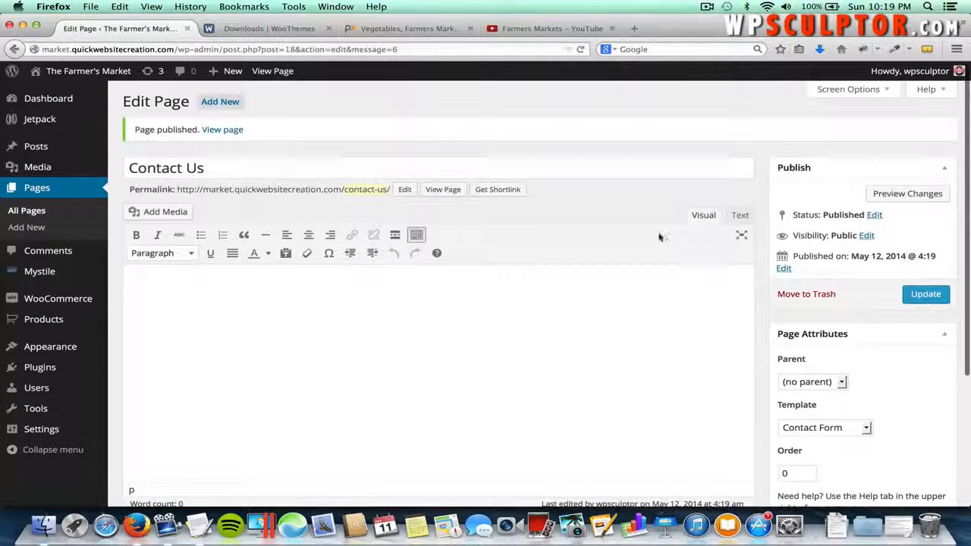
- View the live Contact Us page, try its Name, Email and Message fields, then return to the admin
left_click(223, 129)
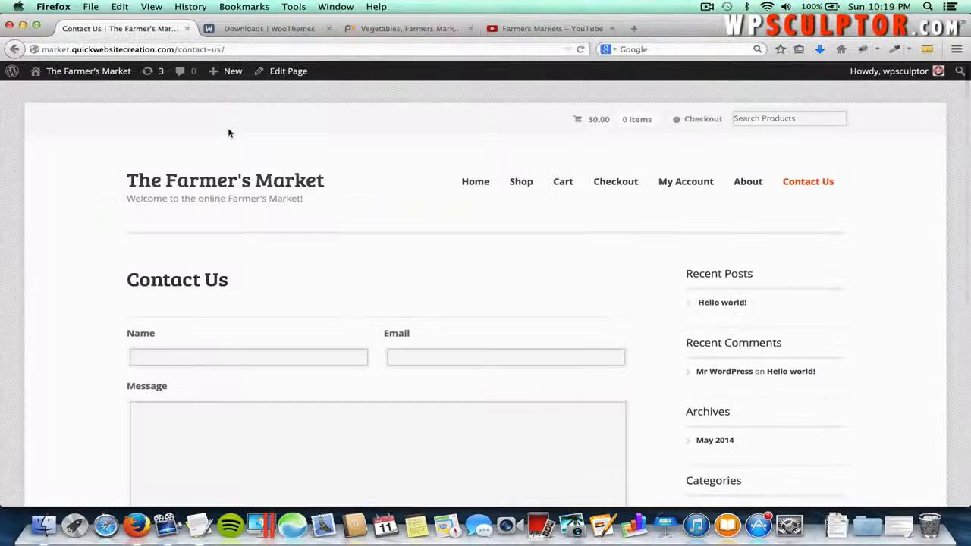
scroll(496, 277, "down", 3)
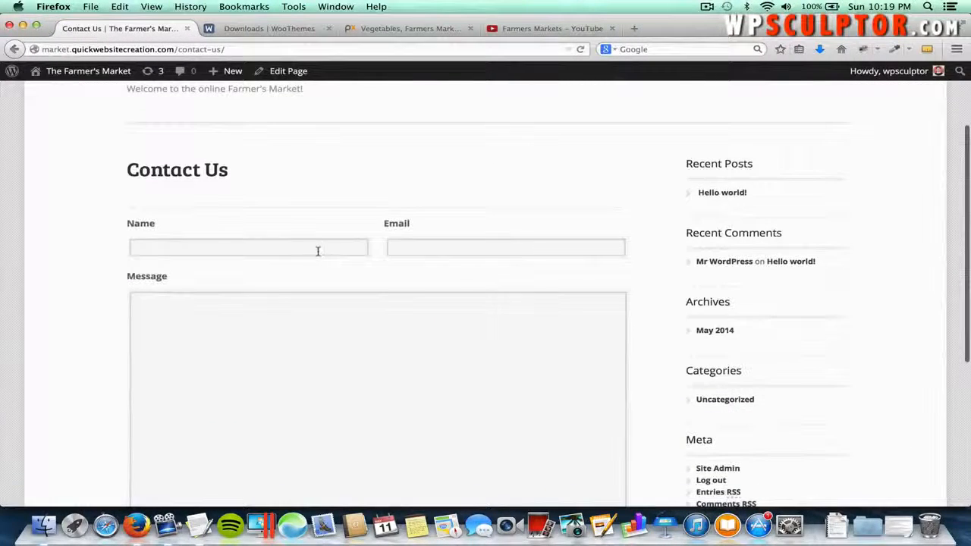
left_click(317, 250)
left_click(437, 247)
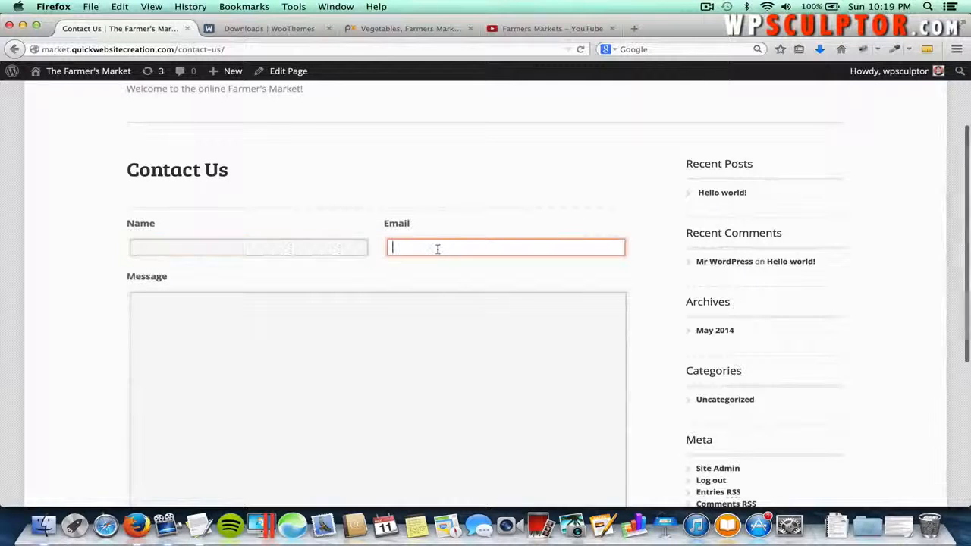
scroll(412, 298, "down", 2)
left_click(413, 298)
scroll(412, 298, "down", 5)
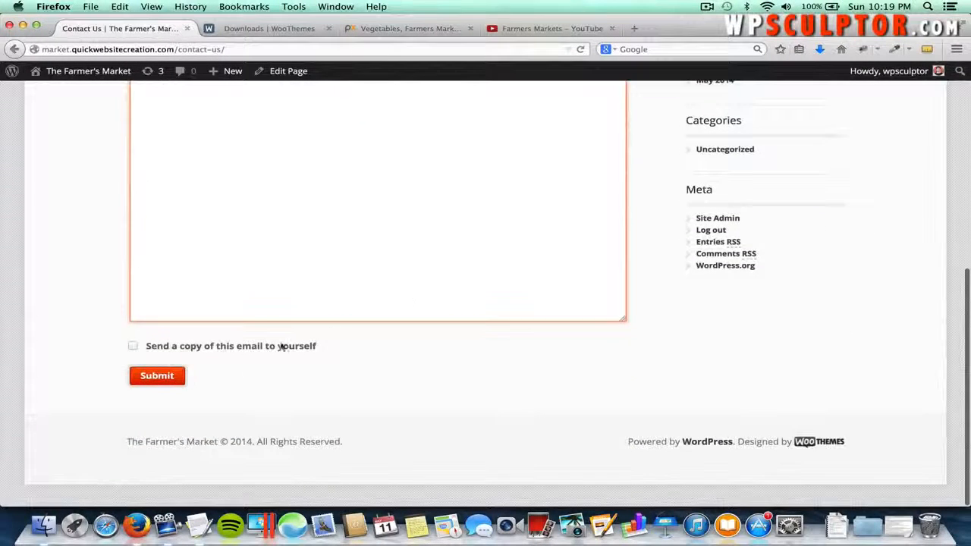
scroll(538, 341, "up", 8)
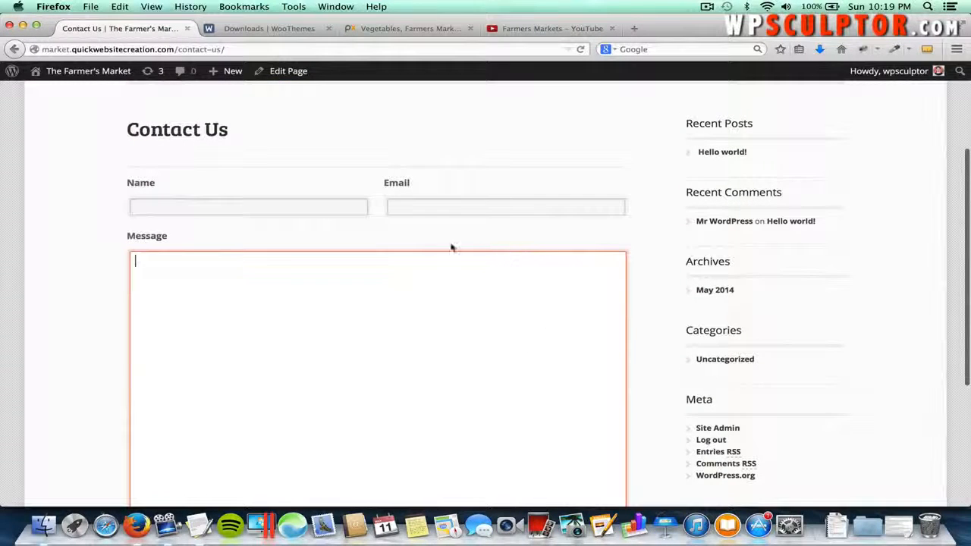
scroll(584, 260, "up", 4)
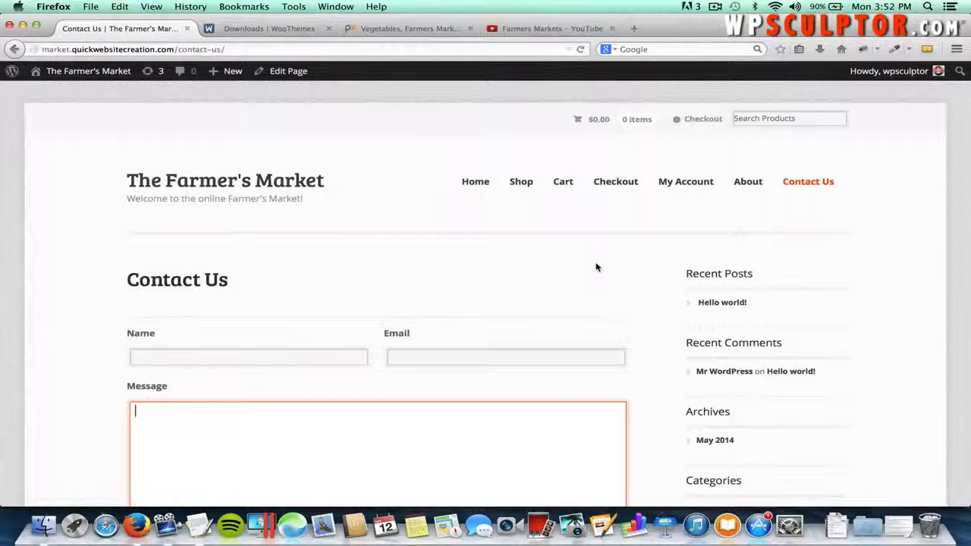
left_click(96, 73)
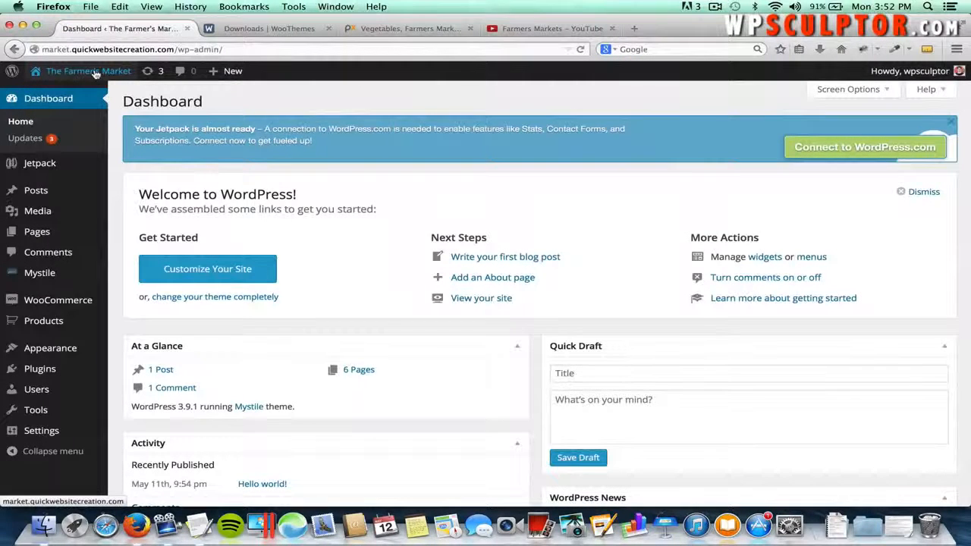
- Start a new product named 'Fuji Apples'
mouse_move(68, 329)
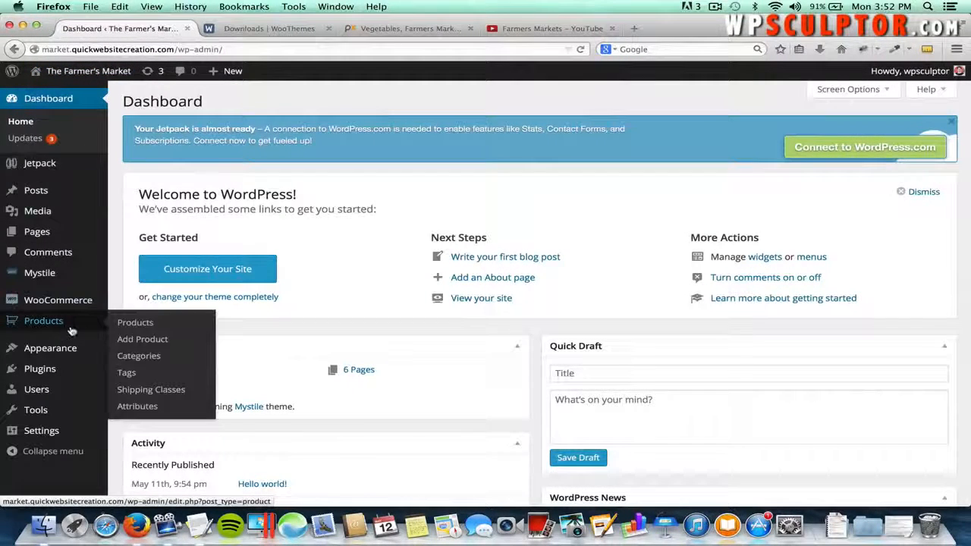
left_click(136, 342)
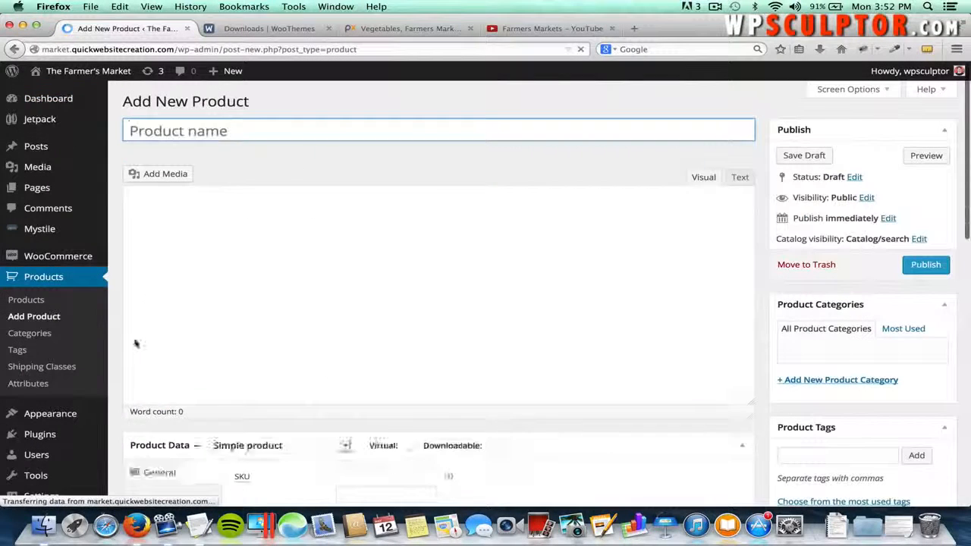
left_click(256, 125)
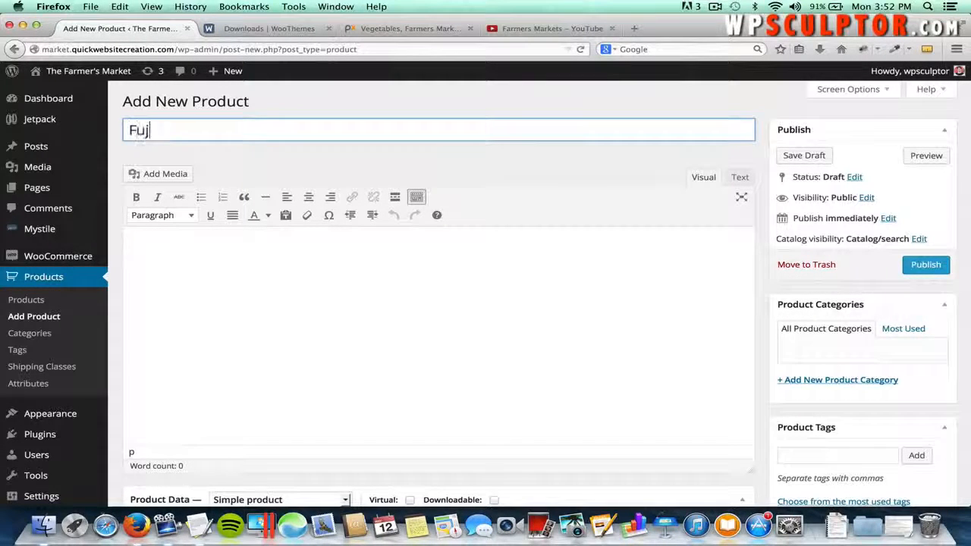
type("Fuji Apple")
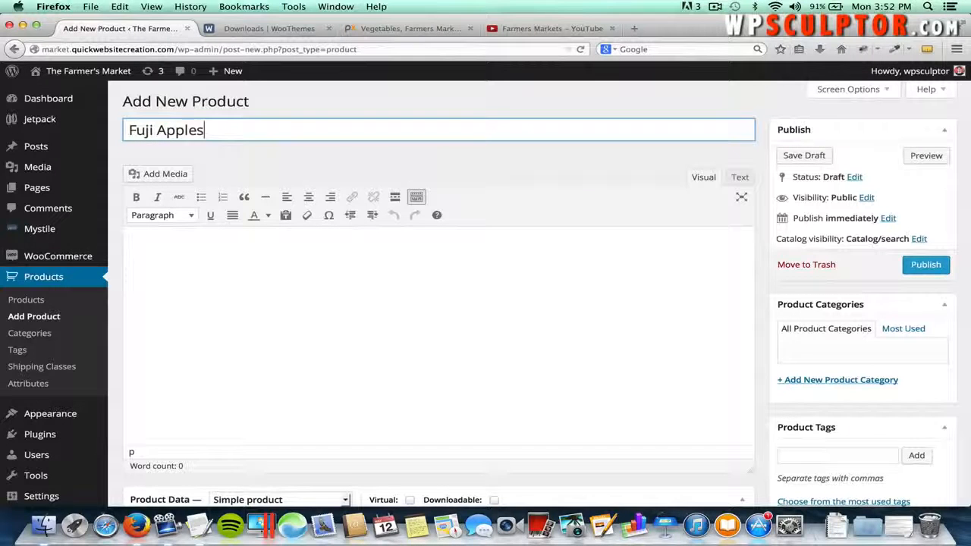
type("s")
- Copy the Fuji Apples long description from TextEdit into the product description
left_click(274, 257)
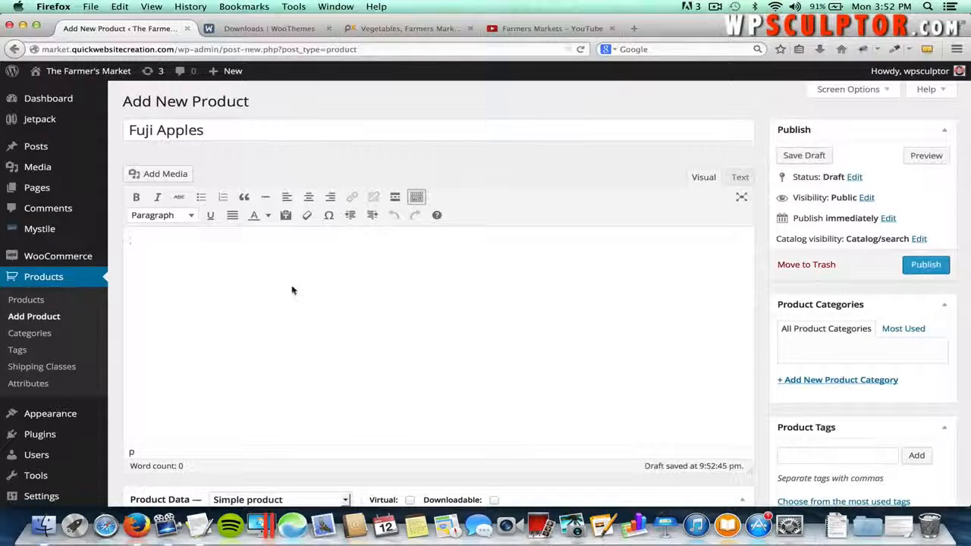
key("super+Tab")
key("super+Tab")
key("super+Tab")
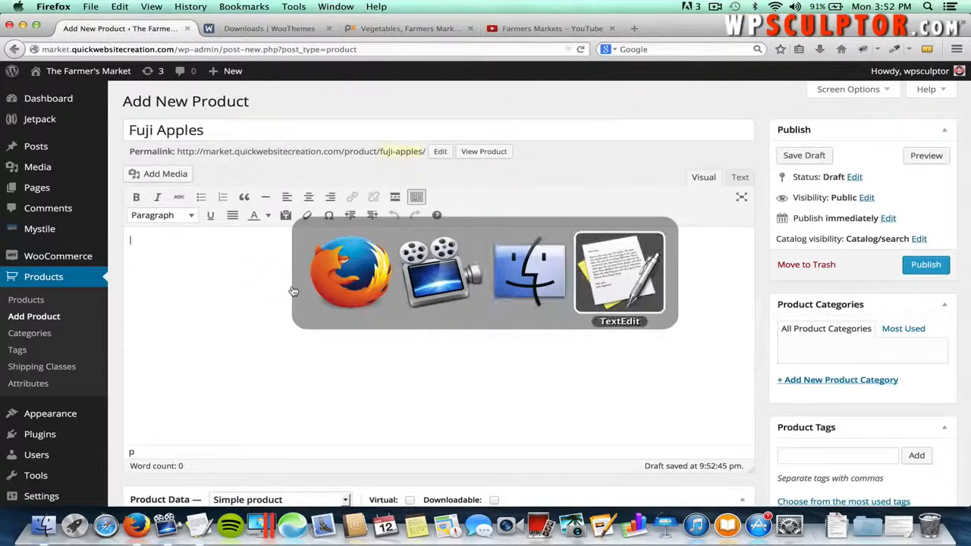
left_click(307, 220)
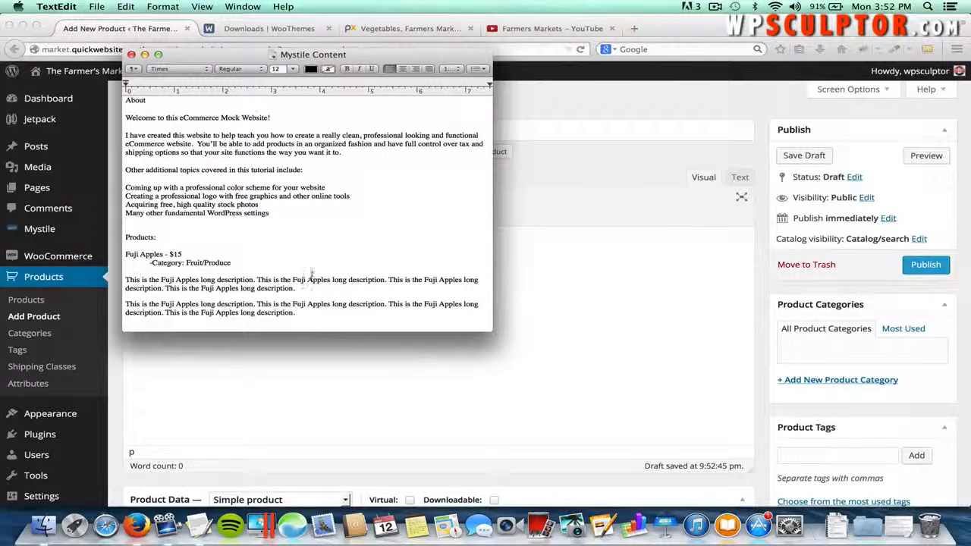
left_click_drag(292, 289, 125, 278)
key("super+c")
left_click(121, 280)
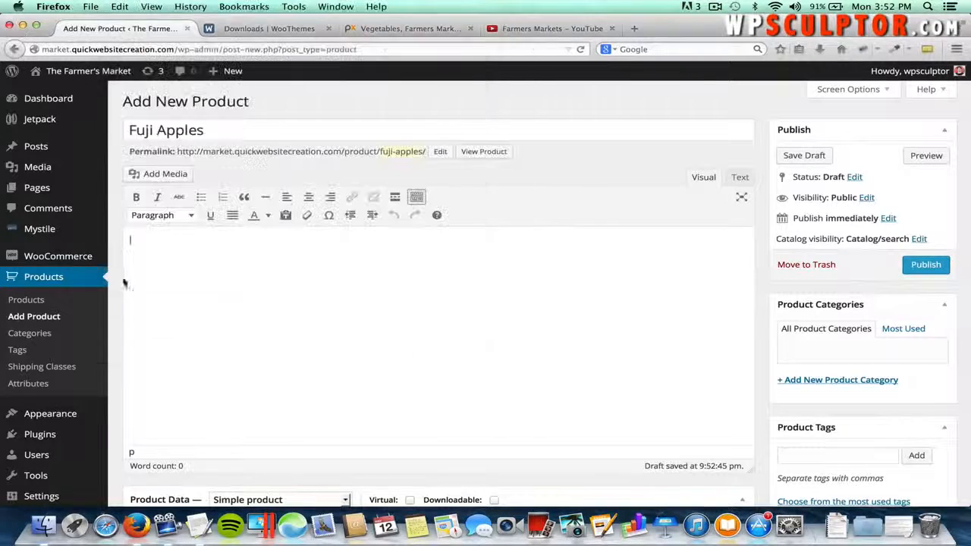
key("super+v")
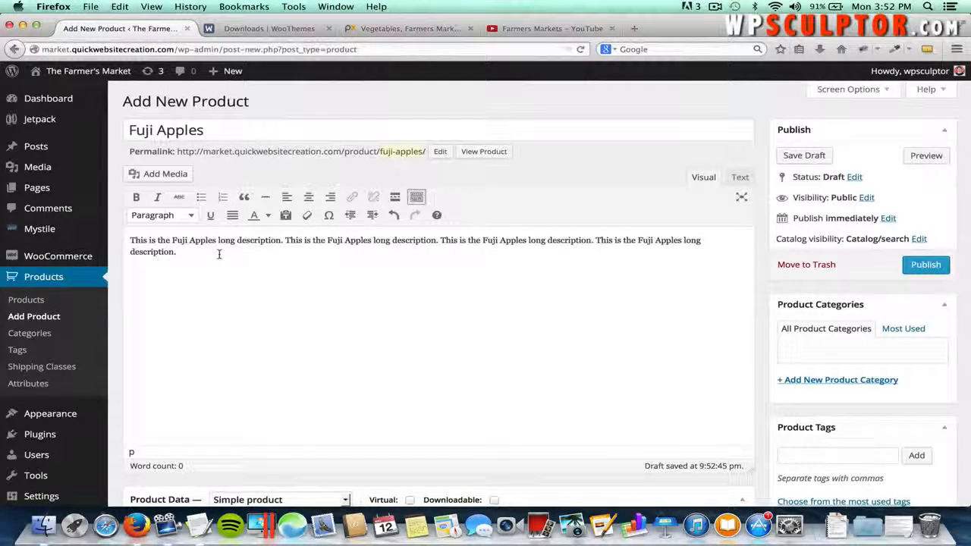
- Paste the four-sentence Fuji Apple text from TextEdit into the Product Short Description
scroll(218, 254, "down", 10)
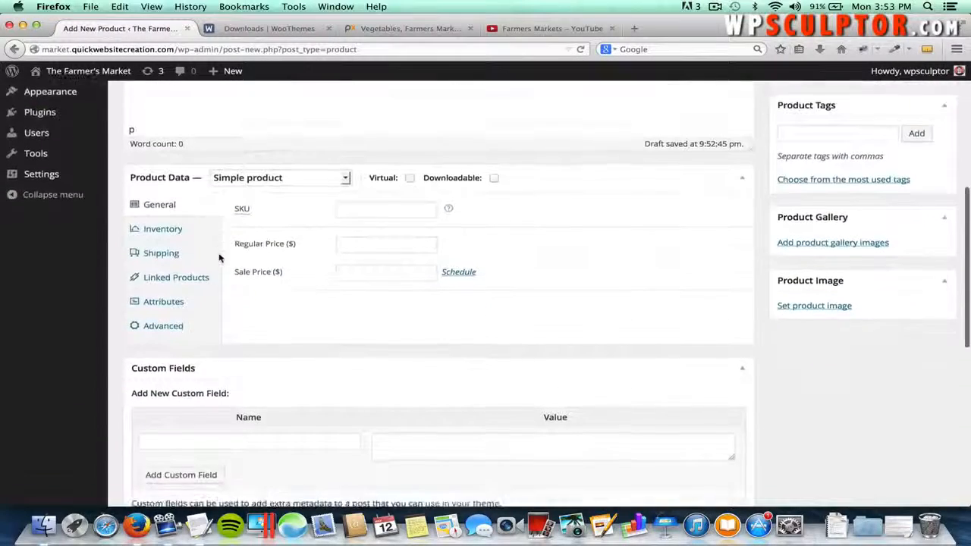
scroll(219, 258, "down", 10)
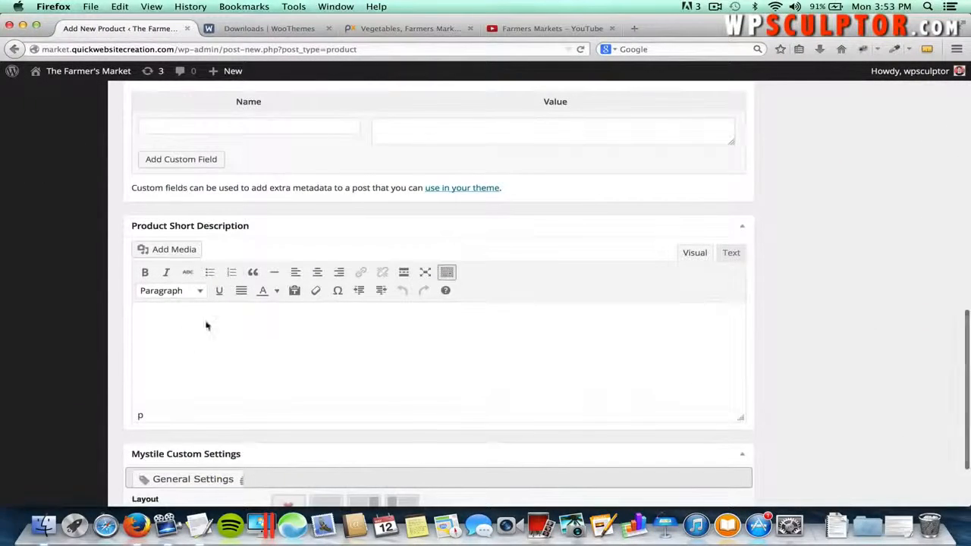
key("super+Tab")
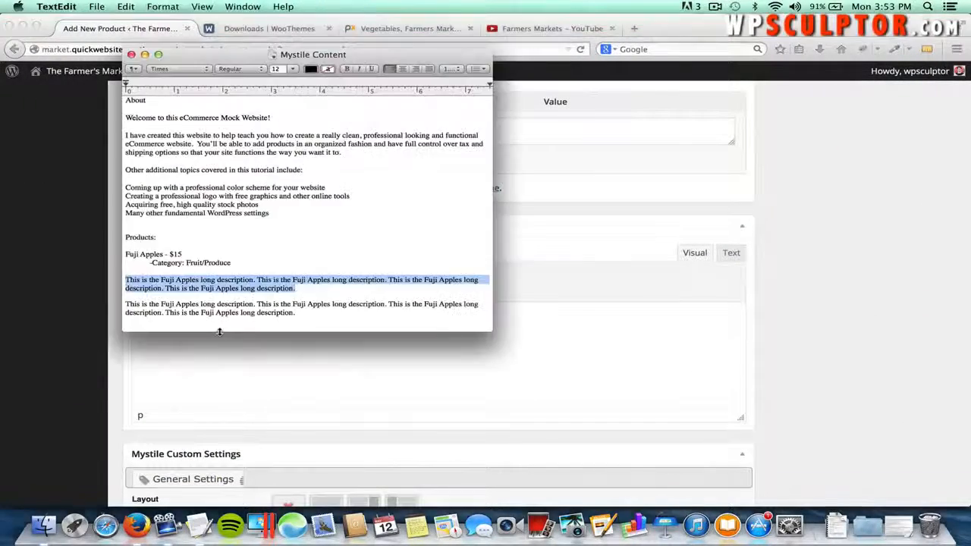
scroll(274, 311, "down", 5)
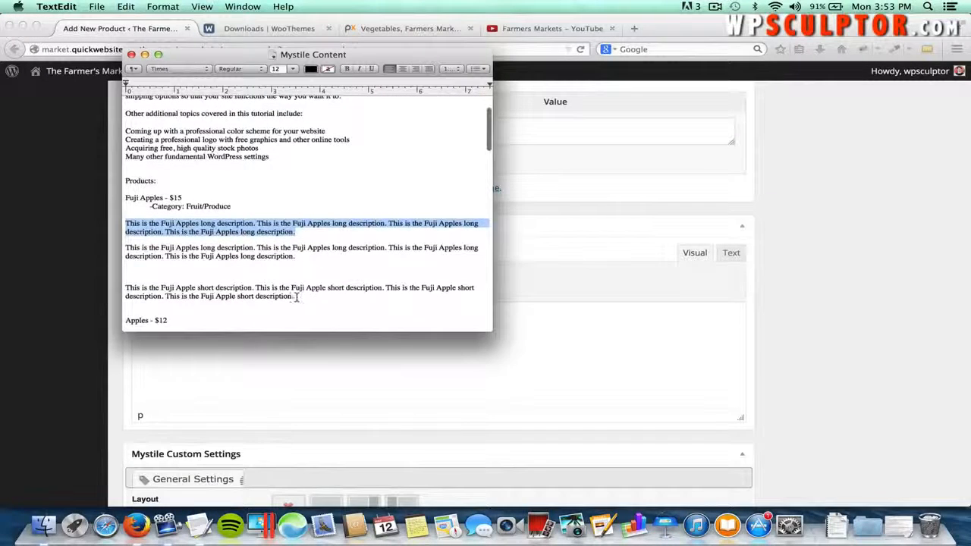
left_click_drag(296, 297, 119, 291)
left_click(119, 292)
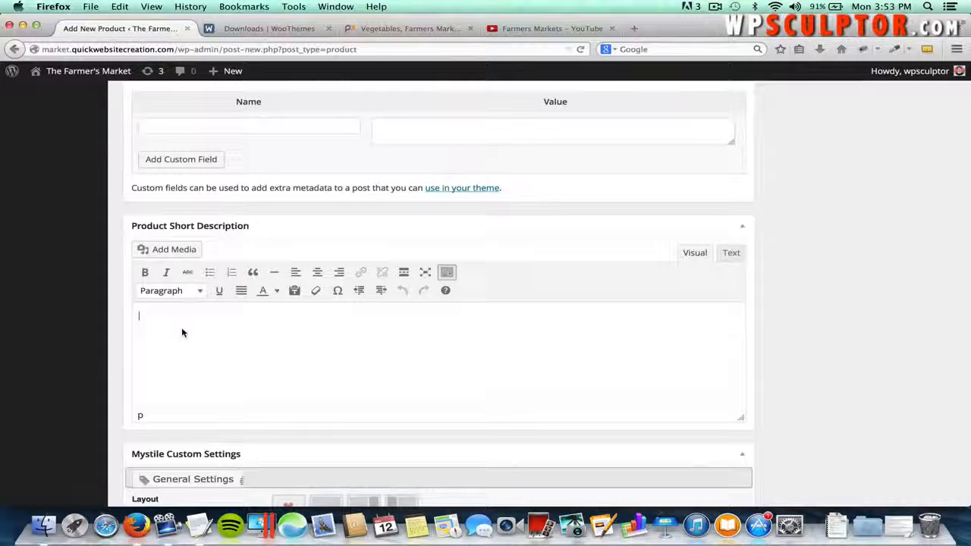
key("super+v")
- Show the Screen Options panel, then hide it again
scroll(182, 332, "up", 10)
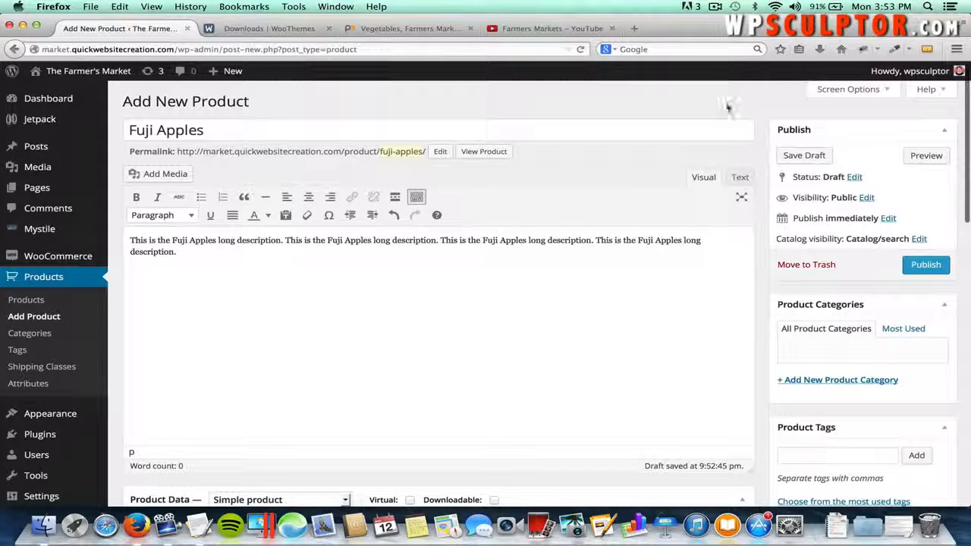
left_click(838, 89)
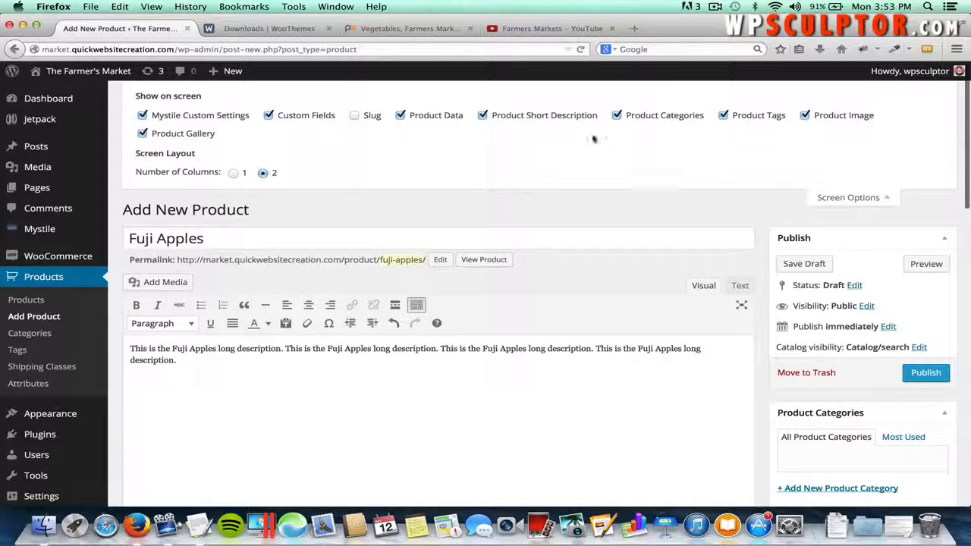
left_click(846, 199)
scroll(563, 329, "down", 5)
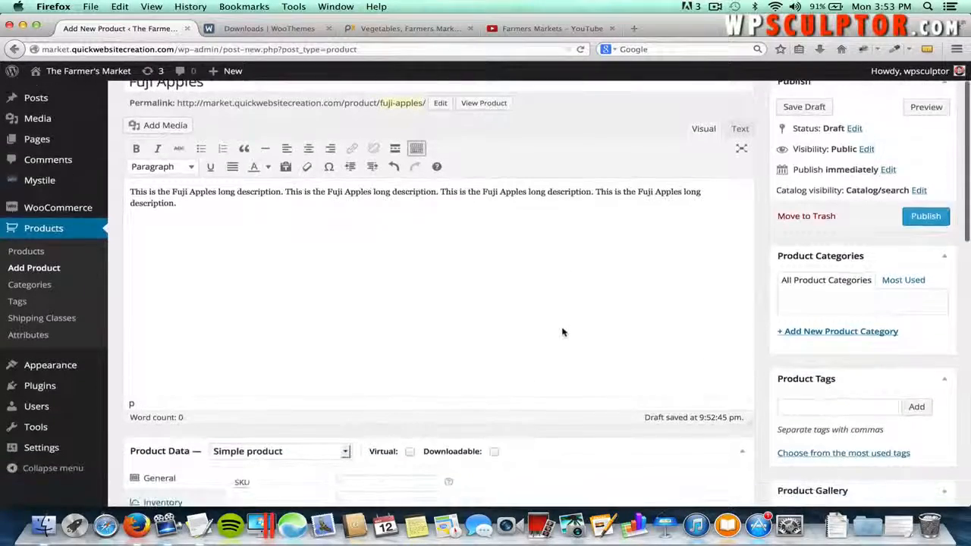
scroll(562, 331, "down", 3)
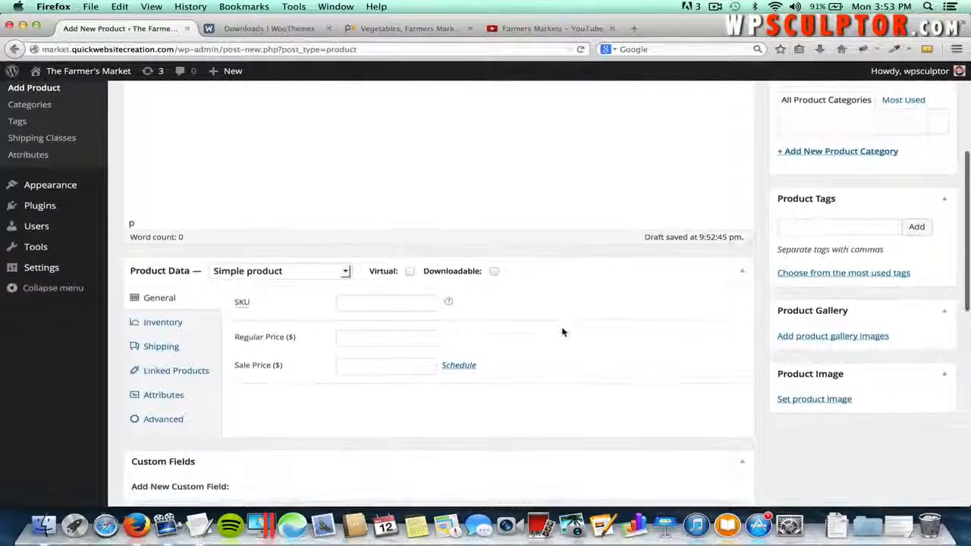
- Keep the product type as Simple product and set the regular price to 15
left_click(279, 272)
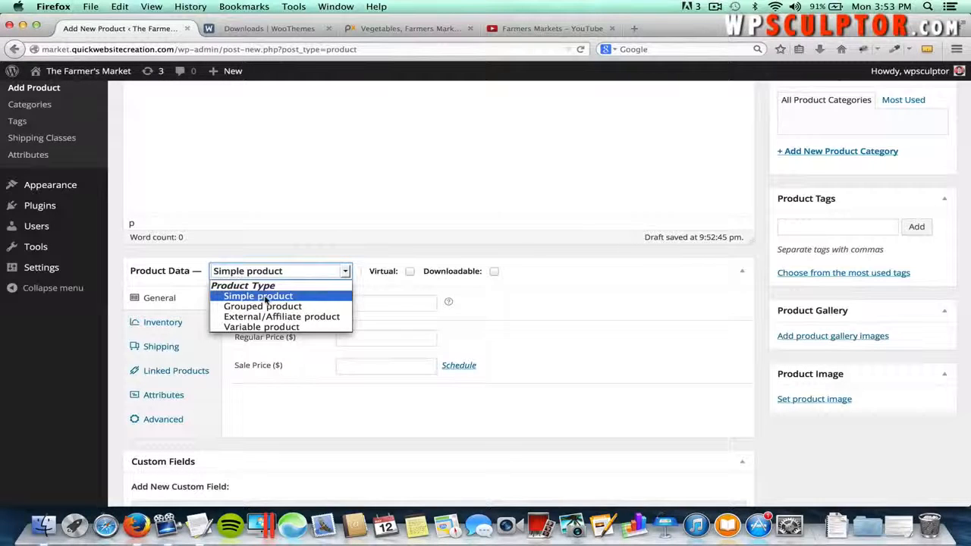
left_click(265, 301)
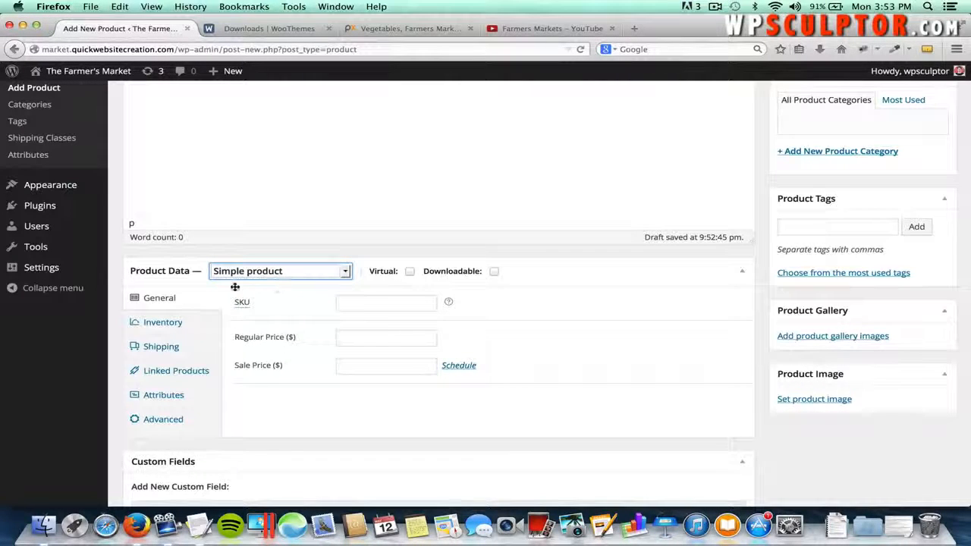
left_click(170, 325)
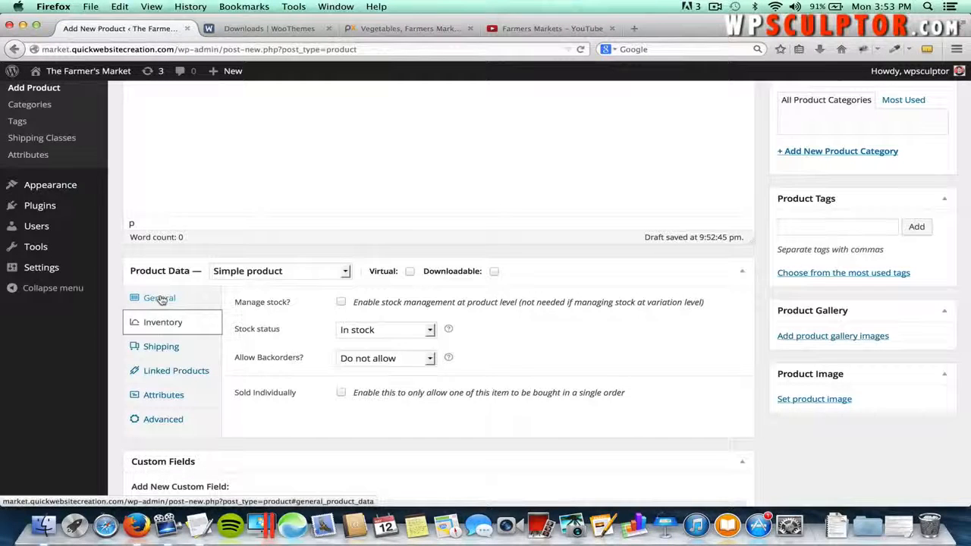
left_click(160, 298)
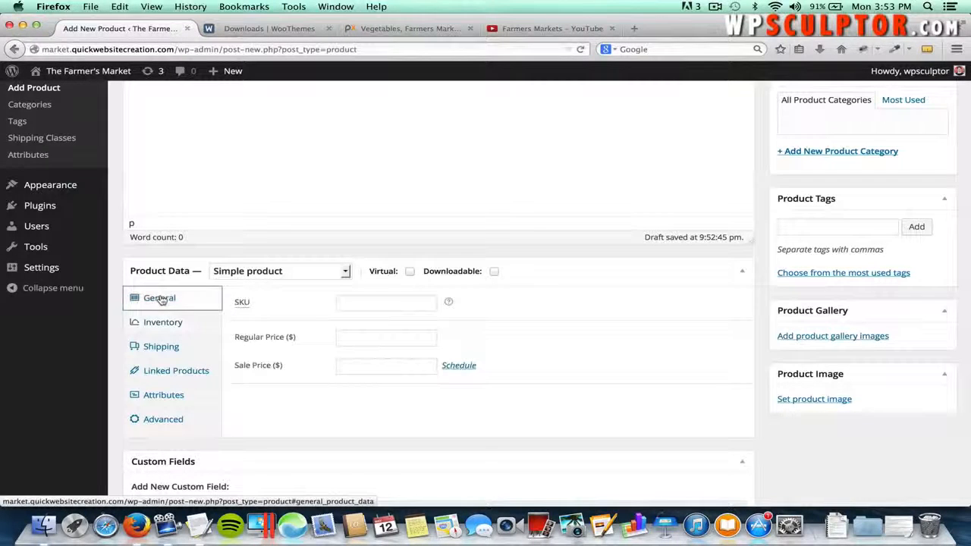
left_click(347, 337)
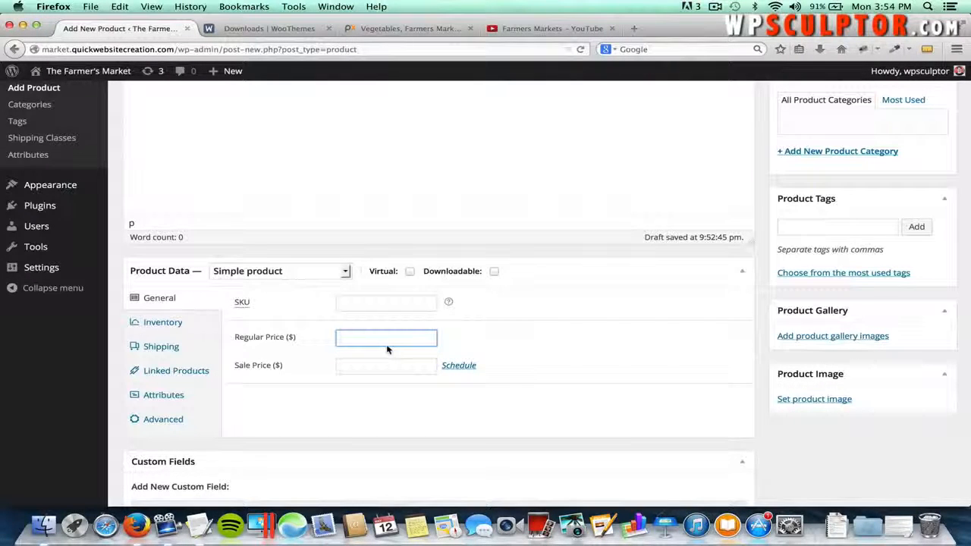
type("15")
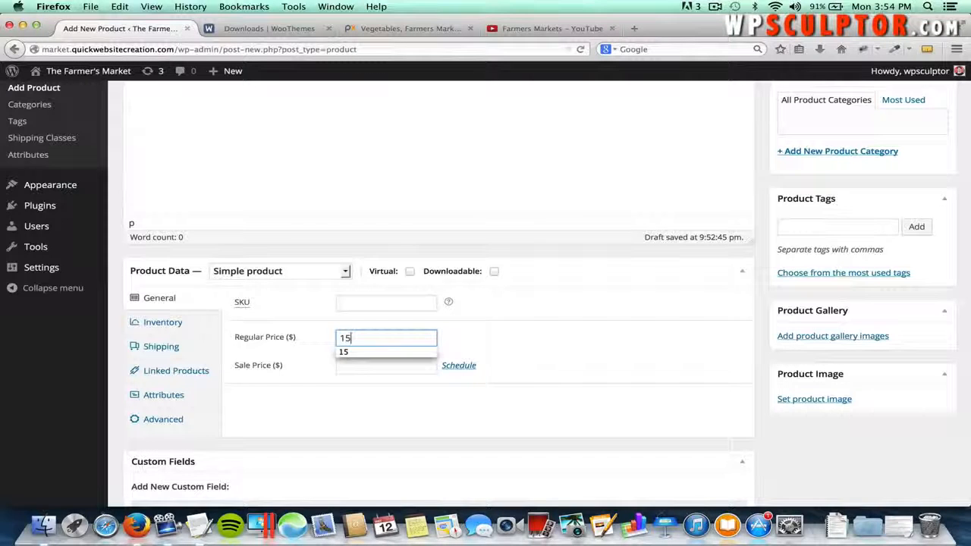
left_click(519, 351)
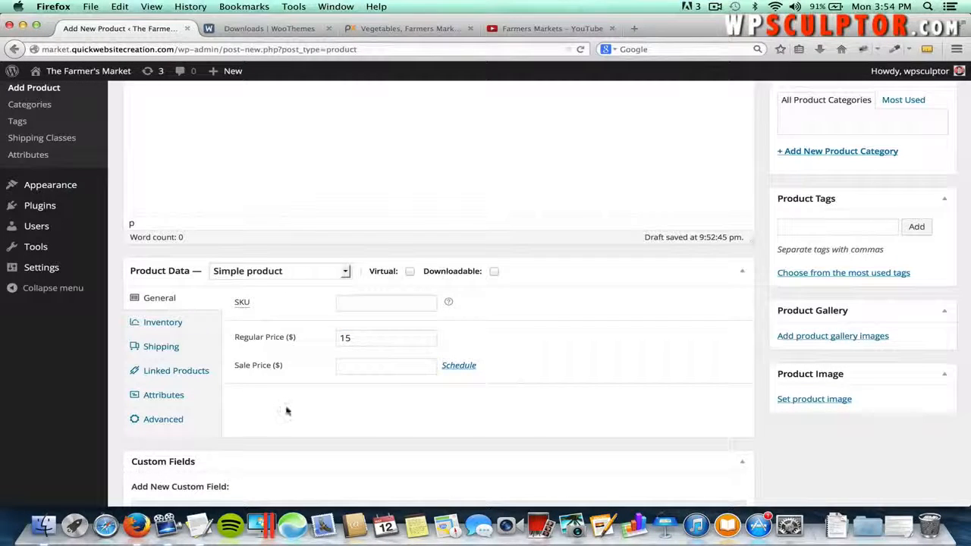
- Enable customer reviews in the Advanced product settings
left_click(170, 347)
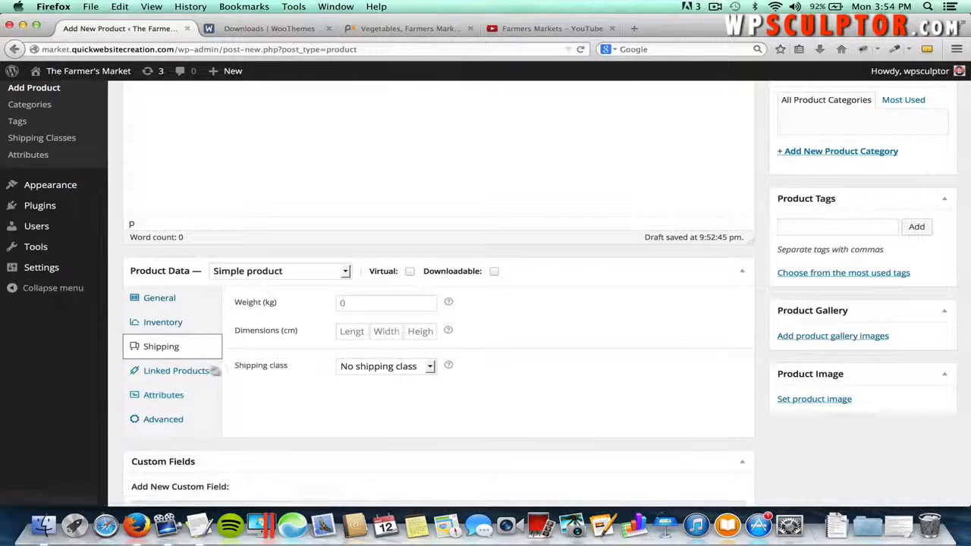
left_click(159, 418)
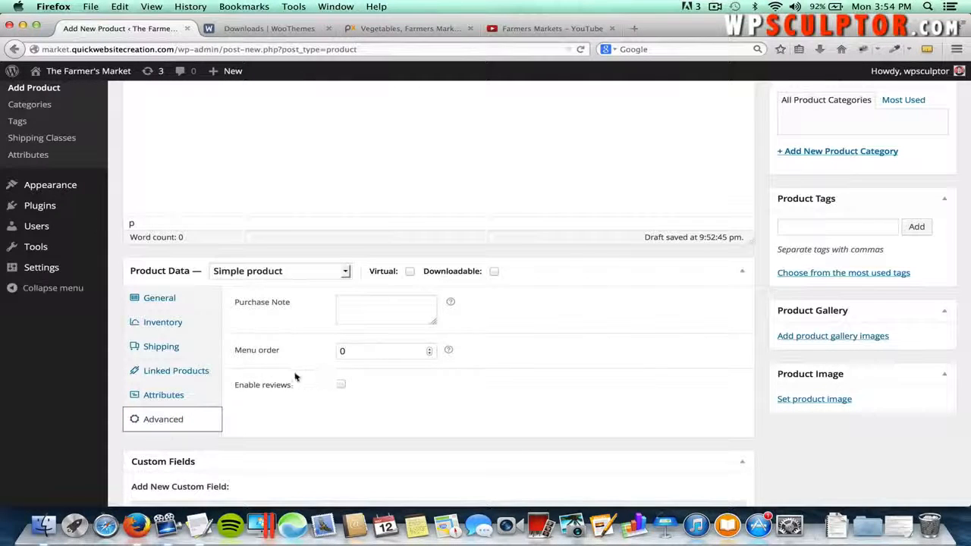
left_click(340, 385)
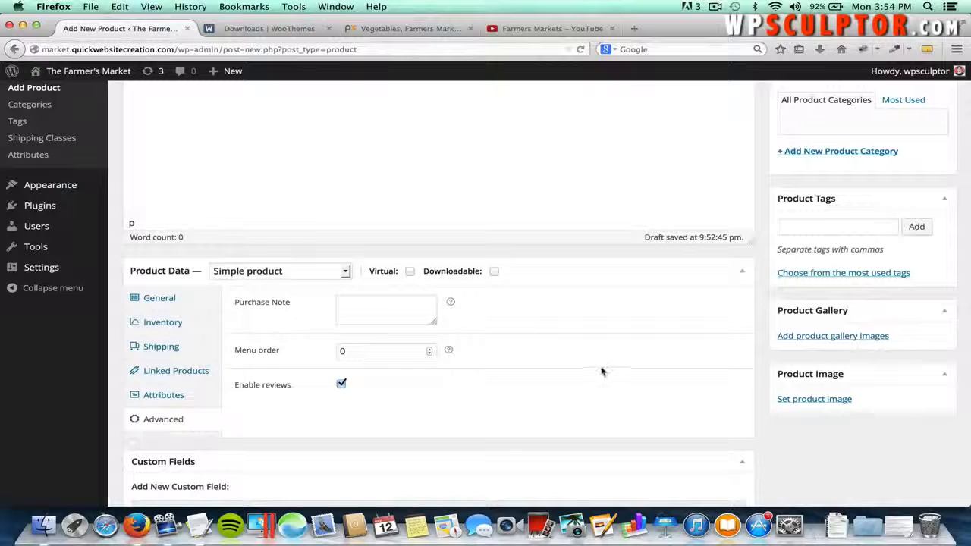
scroll(602, 371, "up", 4)
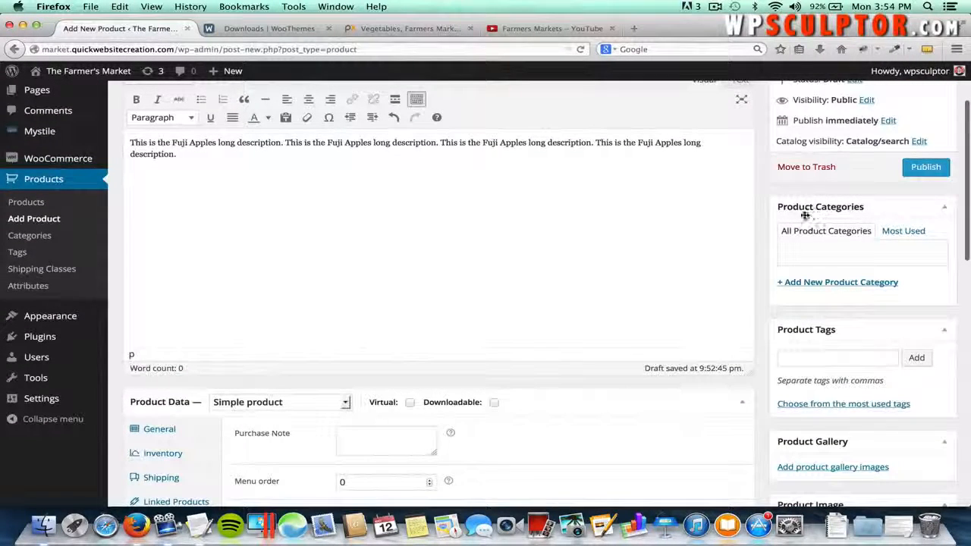
- Add the new product categories Produce and Fruit, both ticked for Fuji Apples
left_click(814, 285)
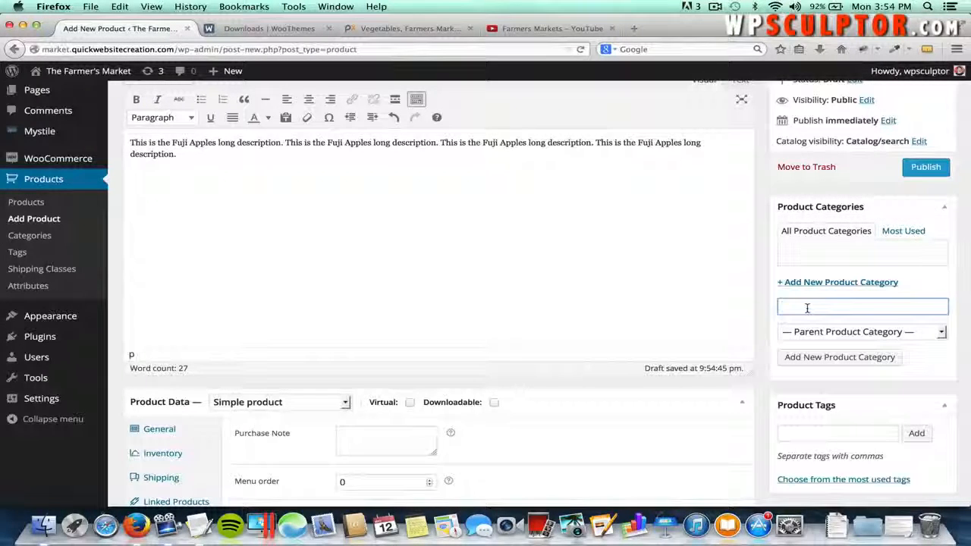
type("duce")
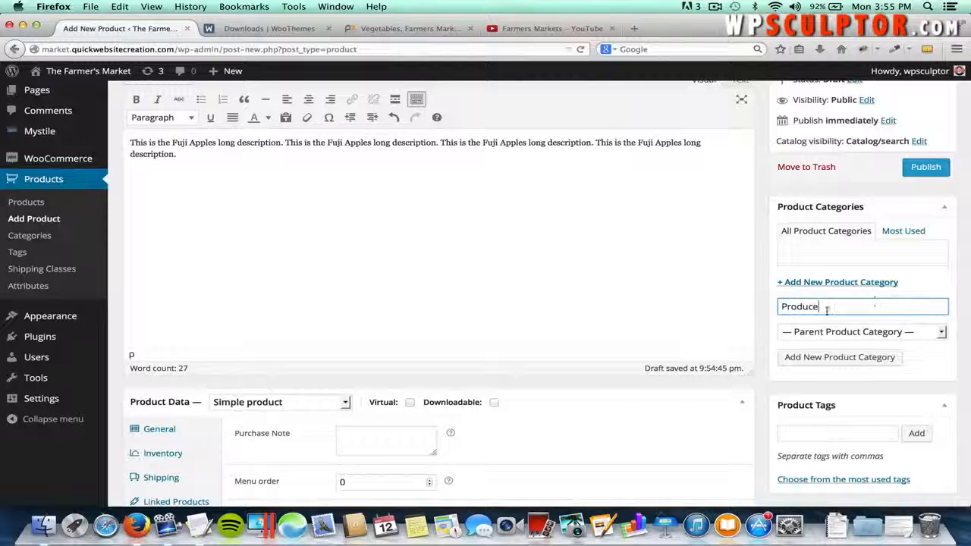
left_click(838, 359)
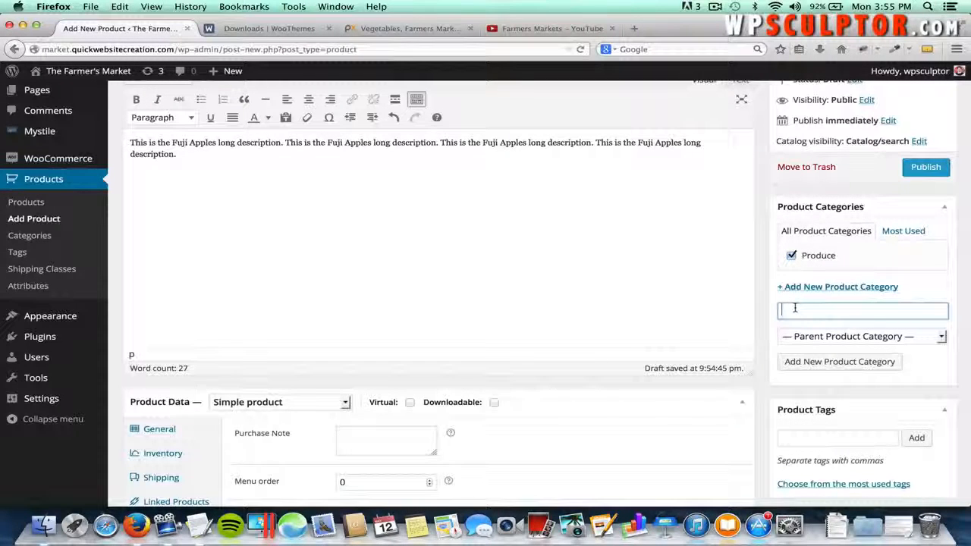
type("Fruit")
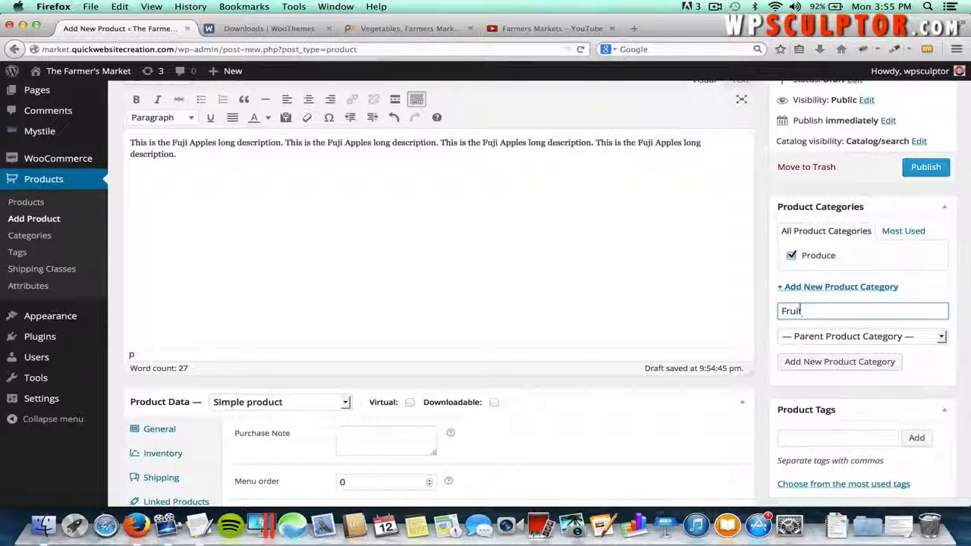
left_click(815, 369)
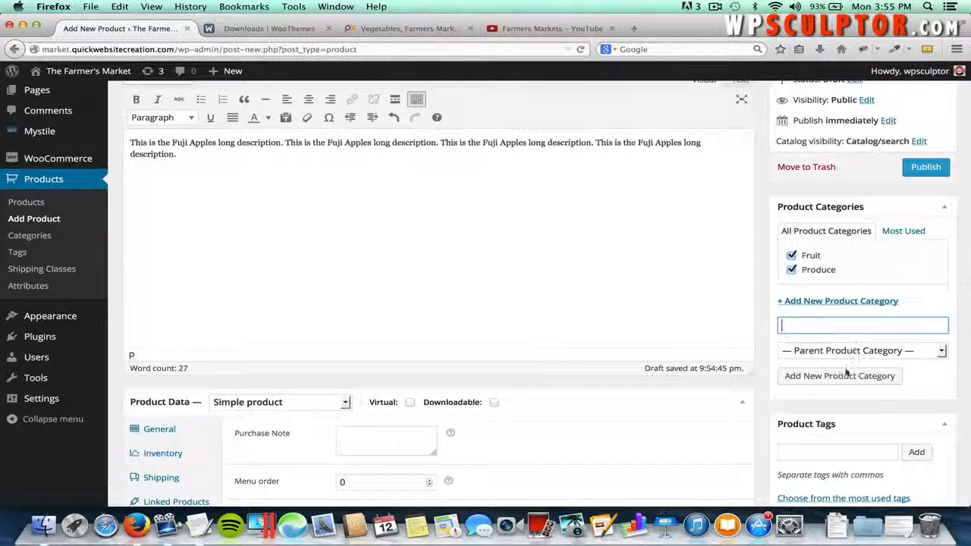
scroll(843, 372, "down", 5)
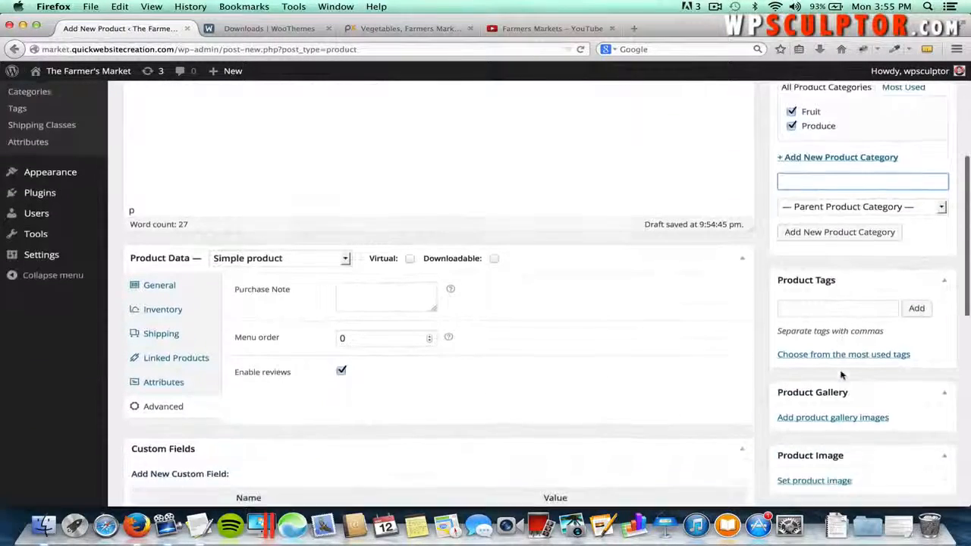
scroll(841, 373, "down", 2)
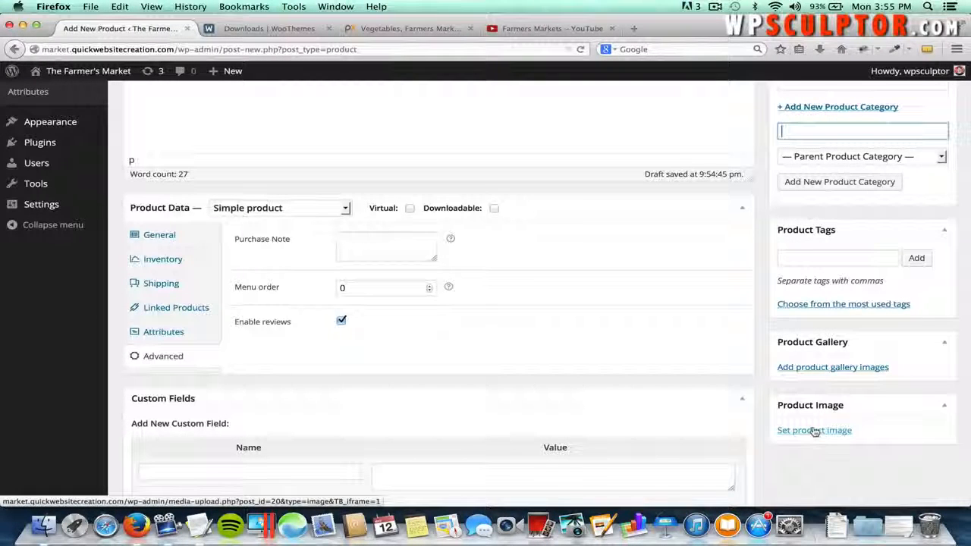
- Upload Fuji Apples.jpg from the Product Images folder and set it as the product image
left_click(814, 431)
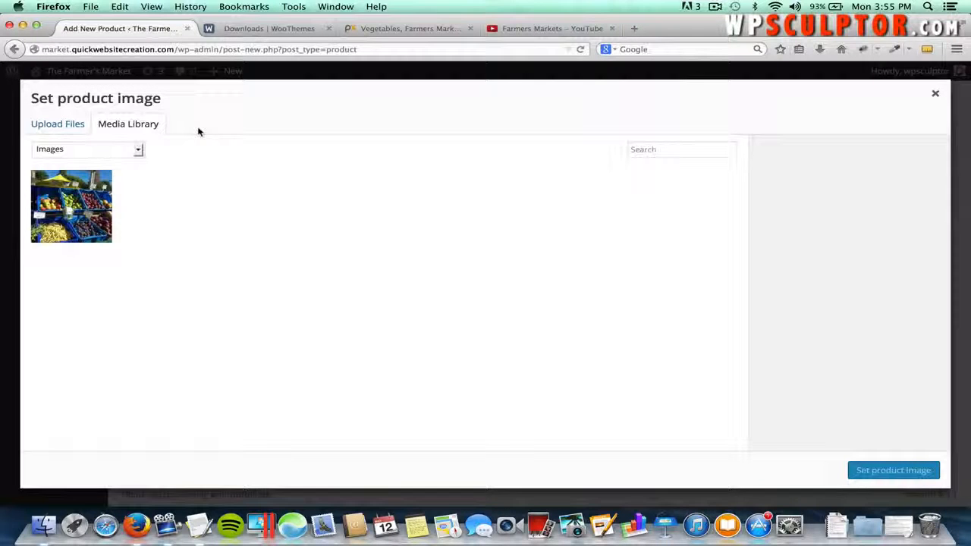
left_click(75, 126)
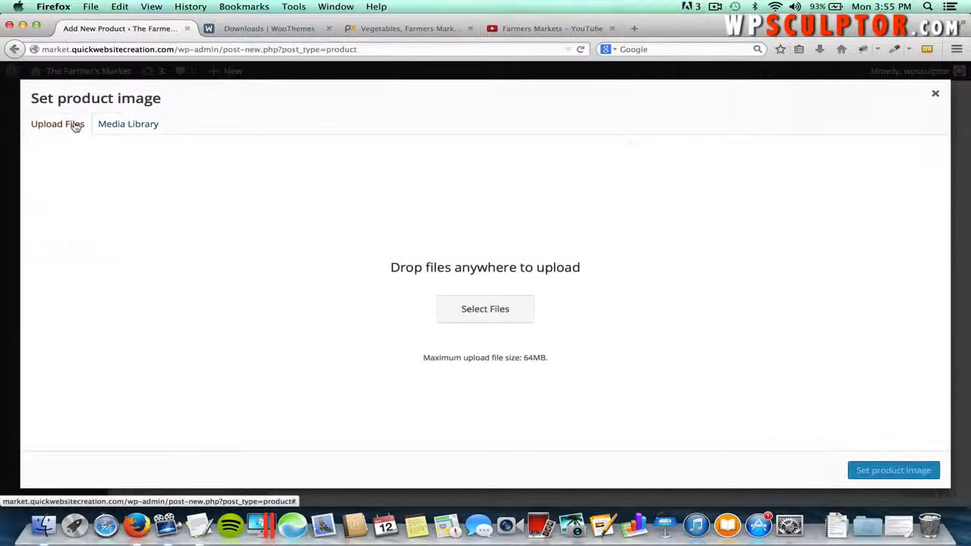
left_click(467, 307)
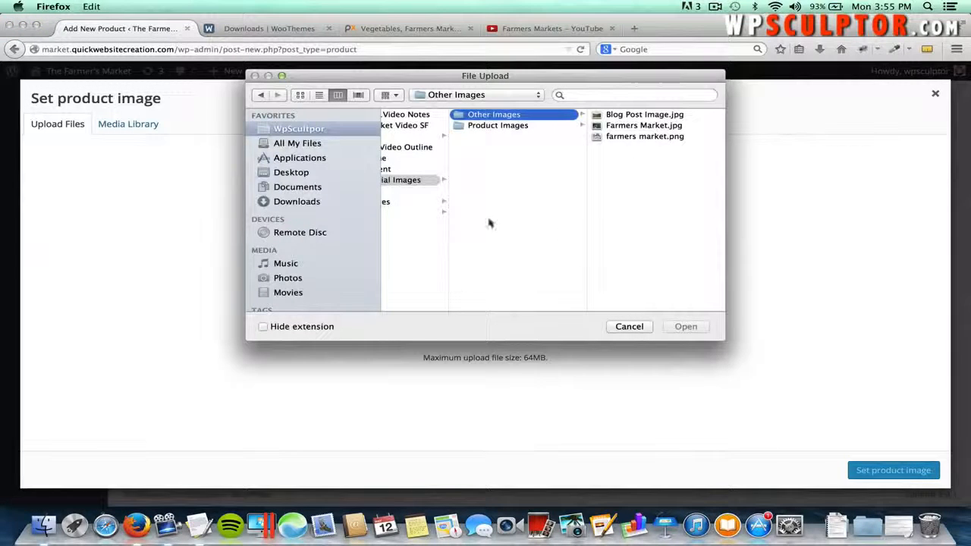
left_click(515, 126)
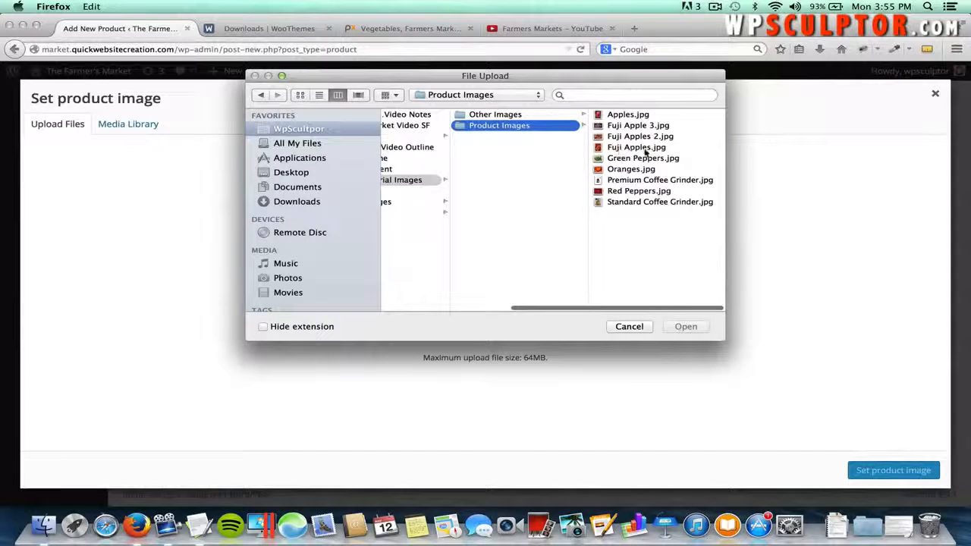
left_click(646, 148)
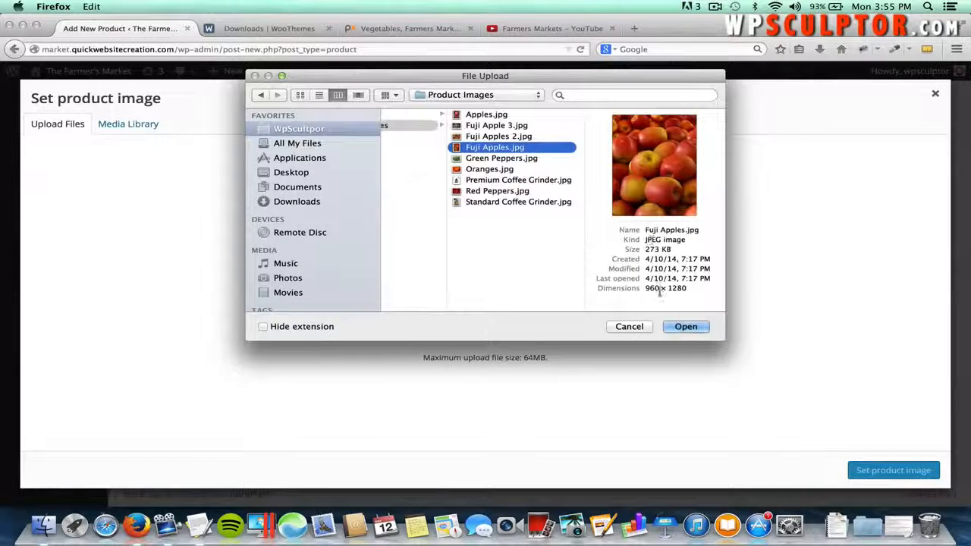
double_click(677, 289)
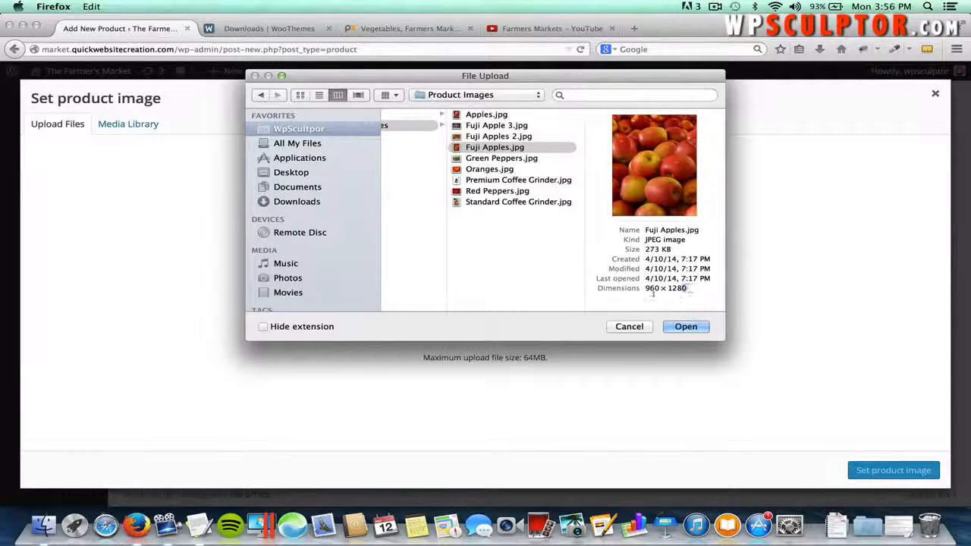
left_click(683, 327)
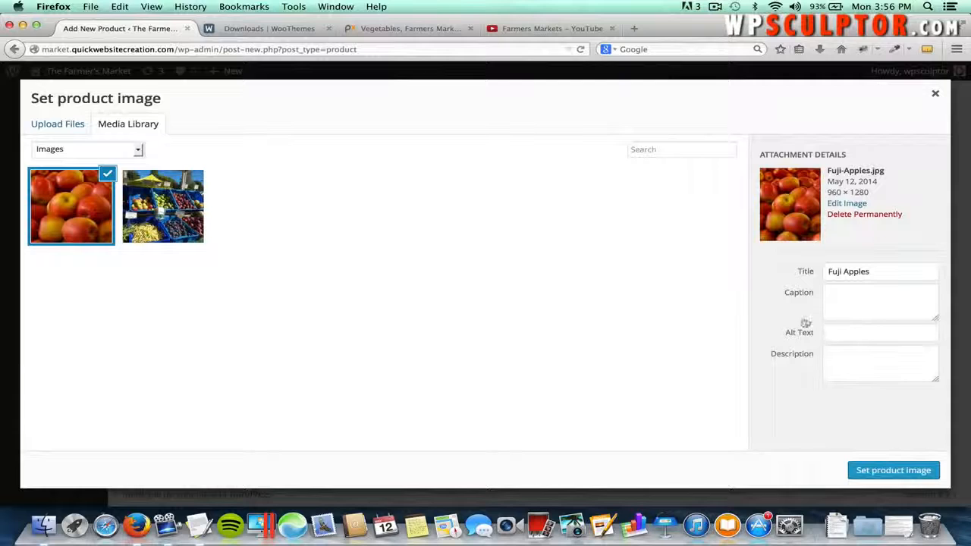
left_click(877, 470)
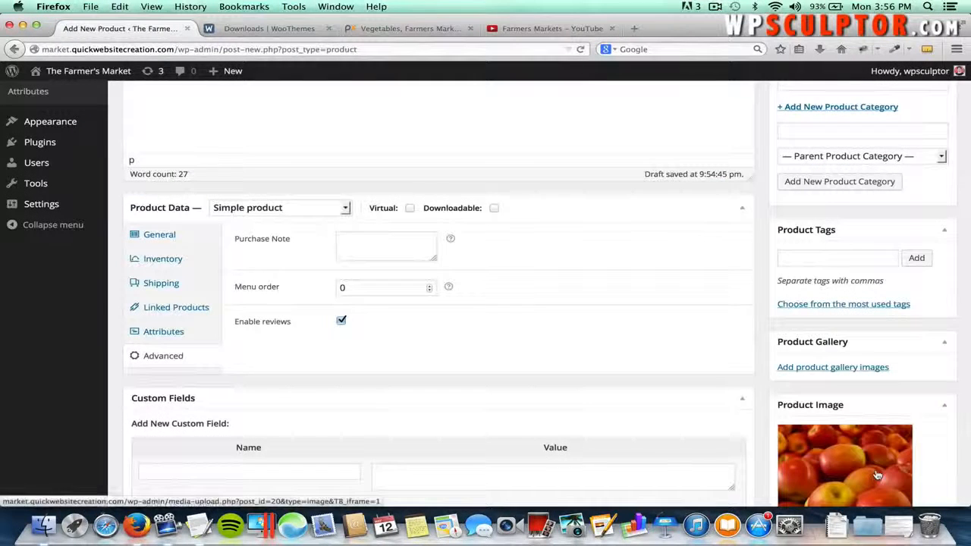
scroll(877, 476, "down", 3)
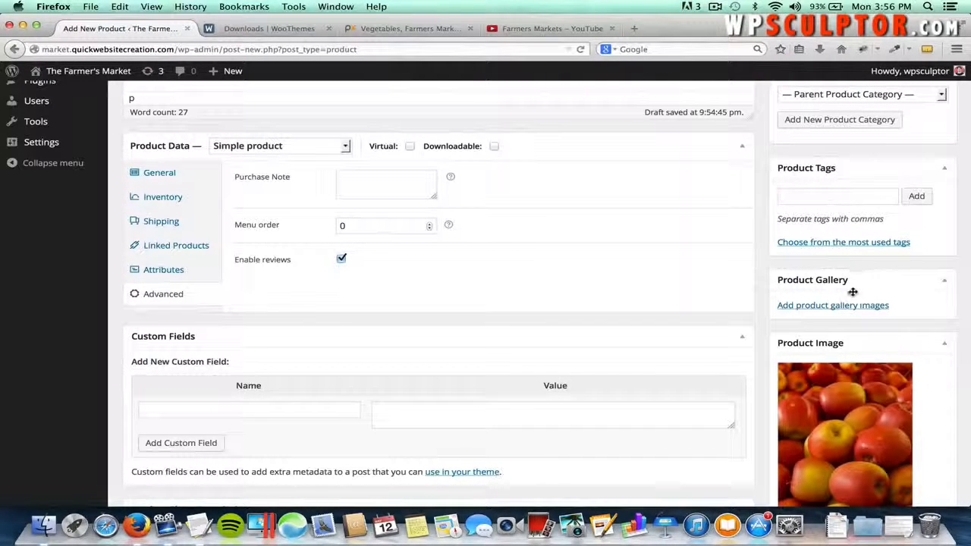
- Upload Fuji Apple 3.jpg and Fuji Apples 2.jpg and add them to the product gallery
left_click(813, 307)
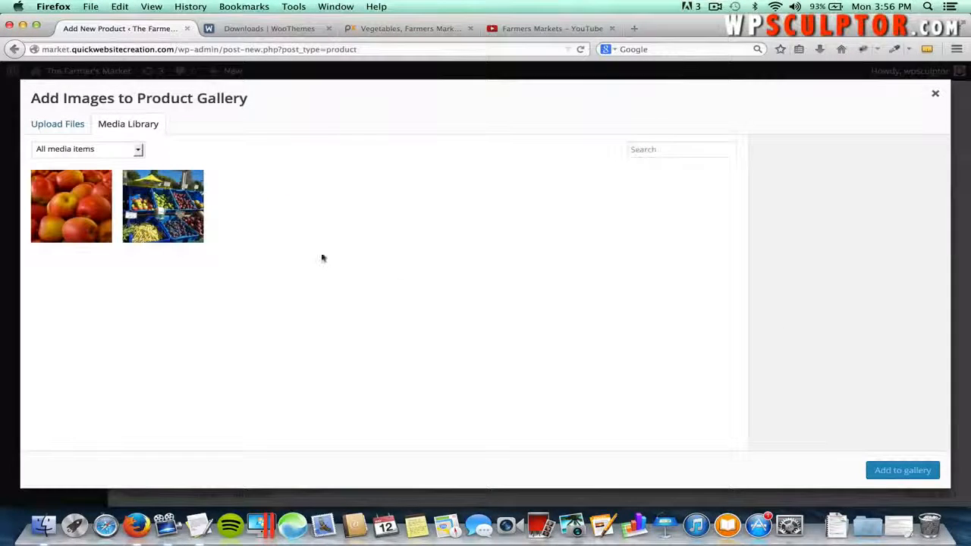
left_click(76, 129)
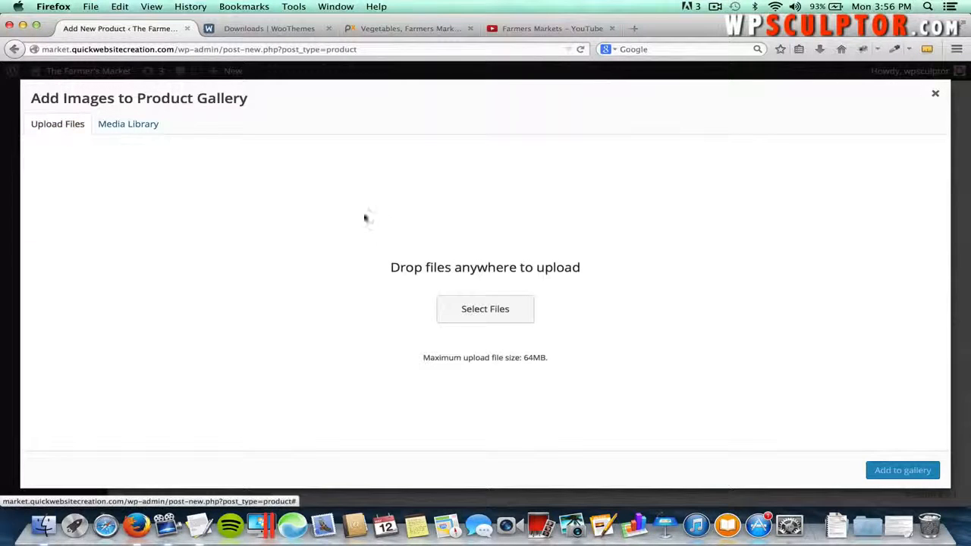
left_click(466, 317)
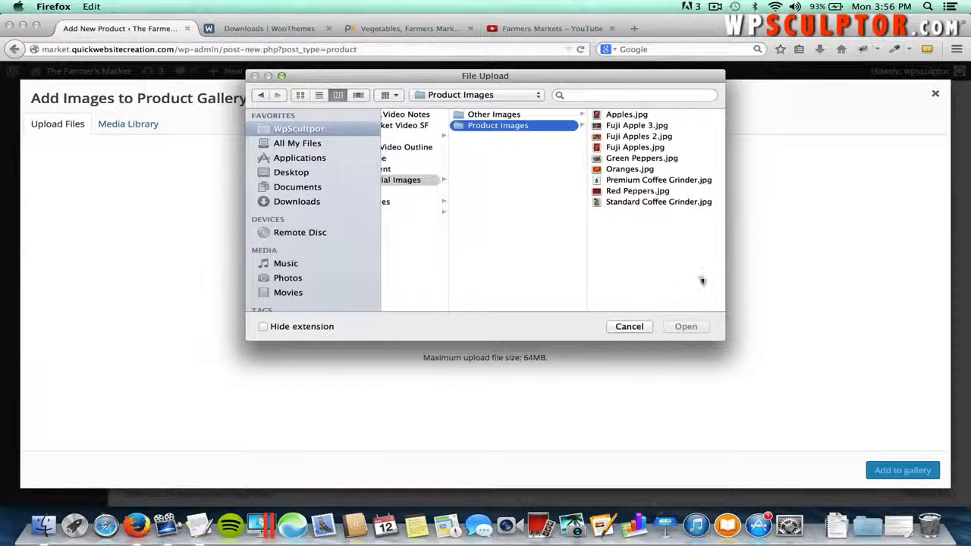
left_click(657, 136)
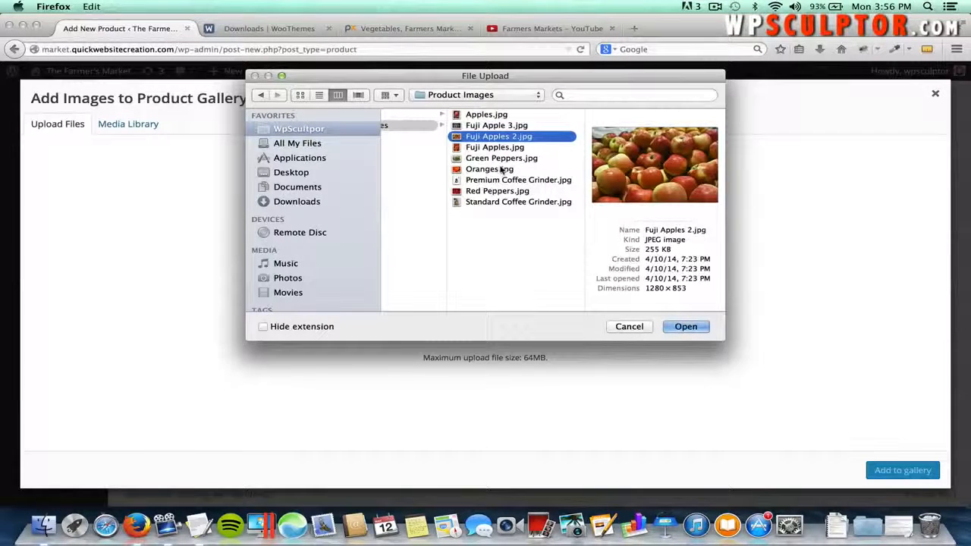
left_click(496, 126, "shift")
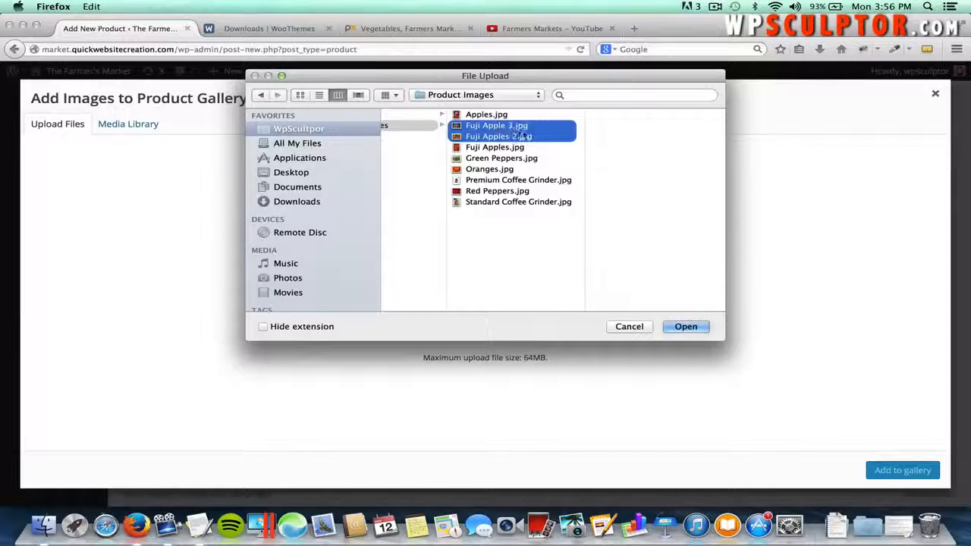
left_click(685, 327)
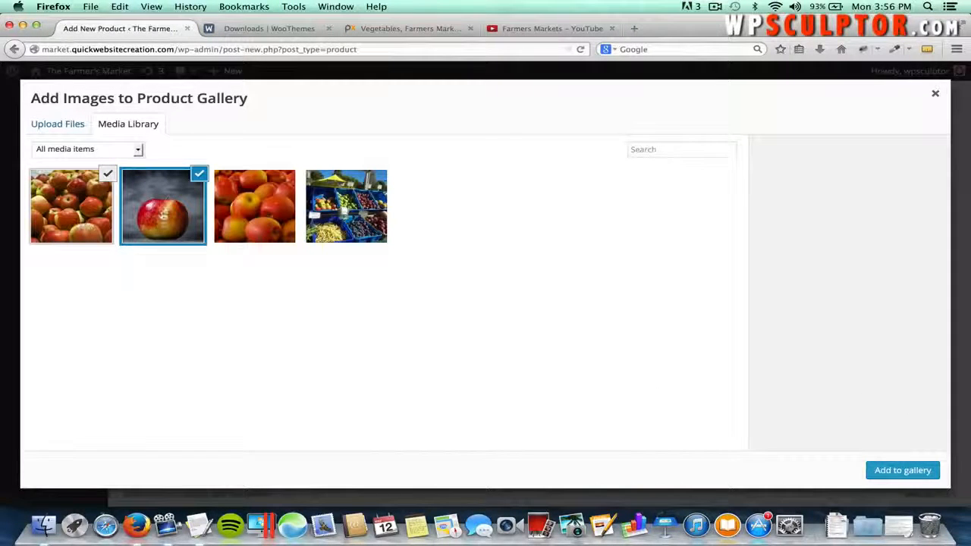
left_click(902, 470)
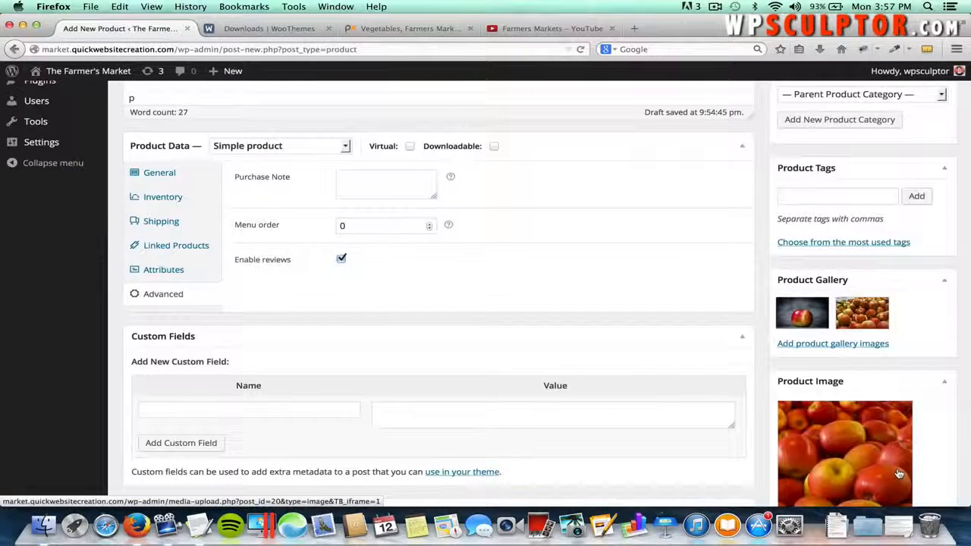
- Publish the Fuji Apples product
scroll(906, 409, "up", 3)
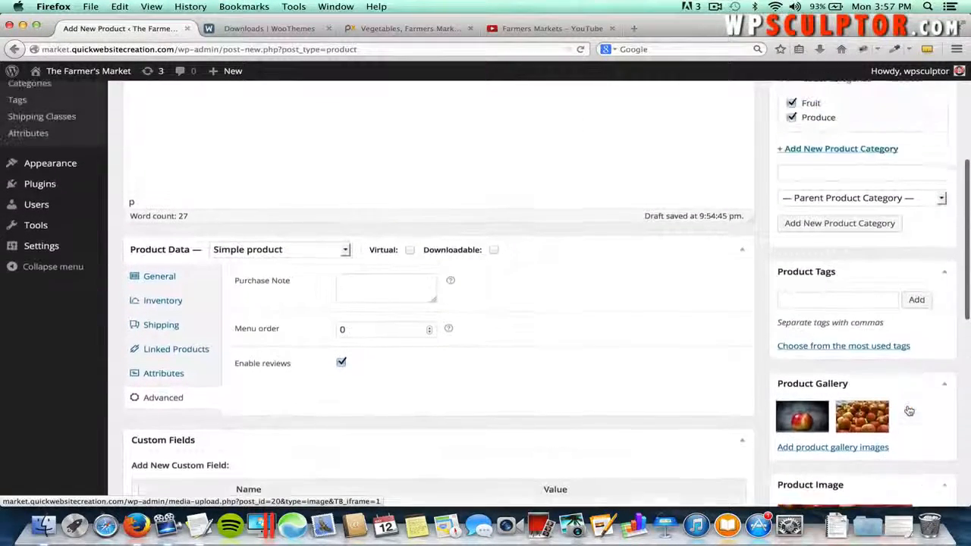
scroll(909, 410, "up", 7)
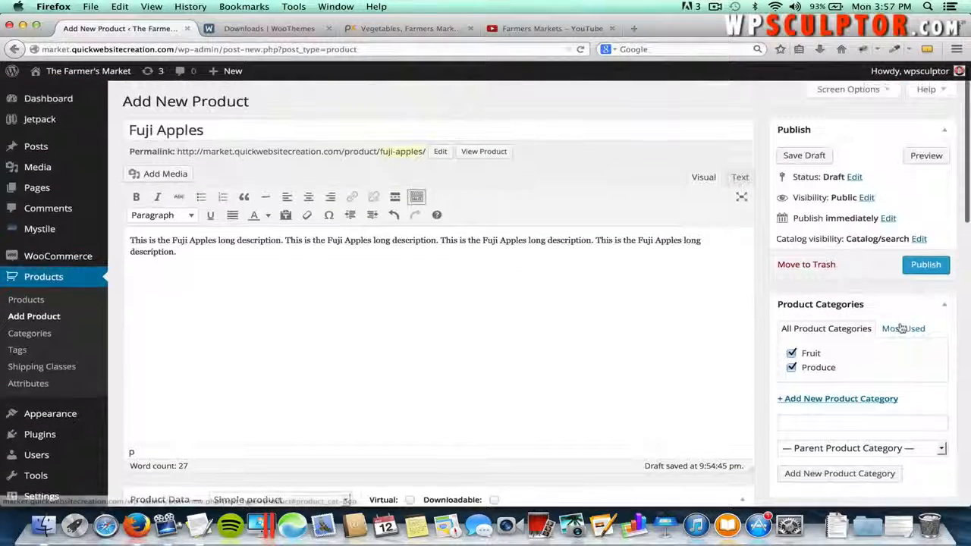
left_click(915, 266)
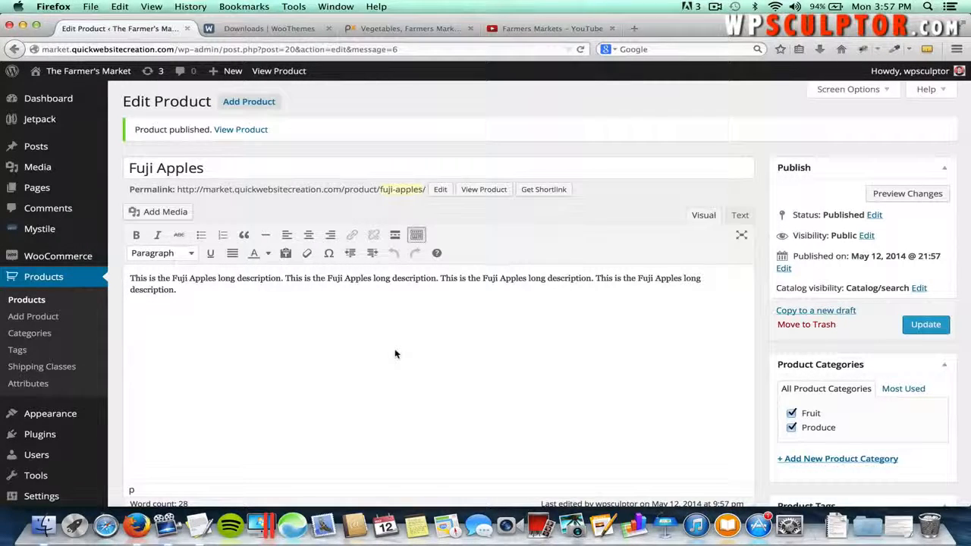
- Check the published short description, then view the live Fuji Apples product page
scroll(394, 353, "down", 10)
scroll(394, 353, "down", 6)
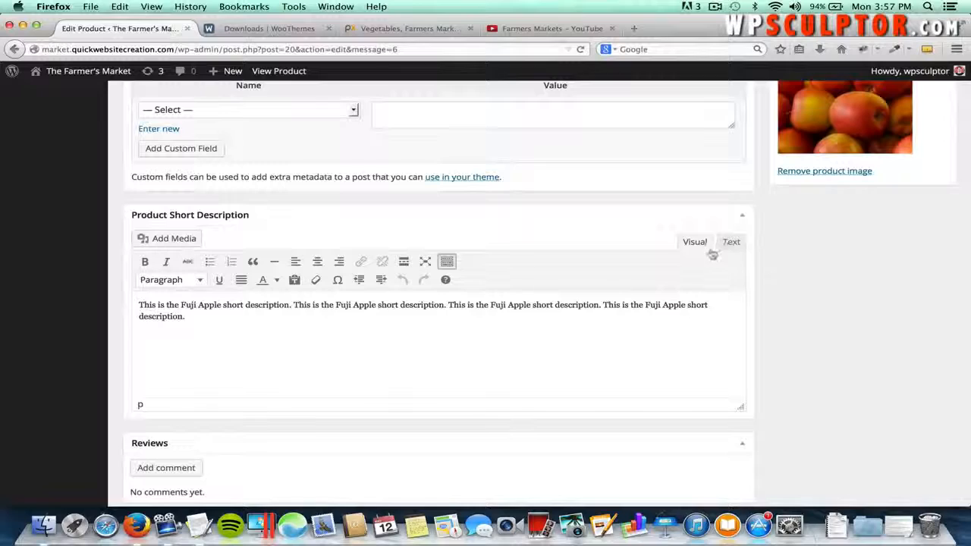
scroll(683, 329, "up", 1)
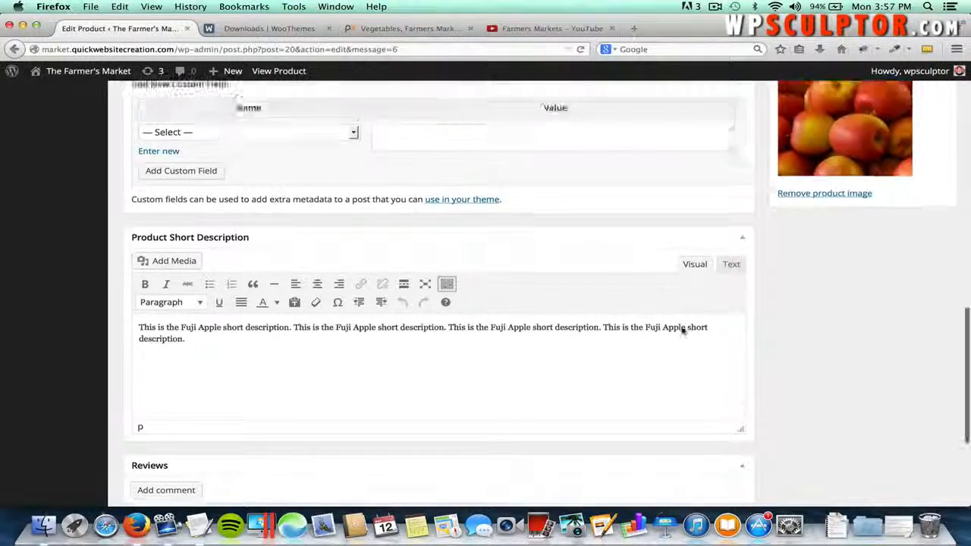
scroll(683, 329, "up", 15)
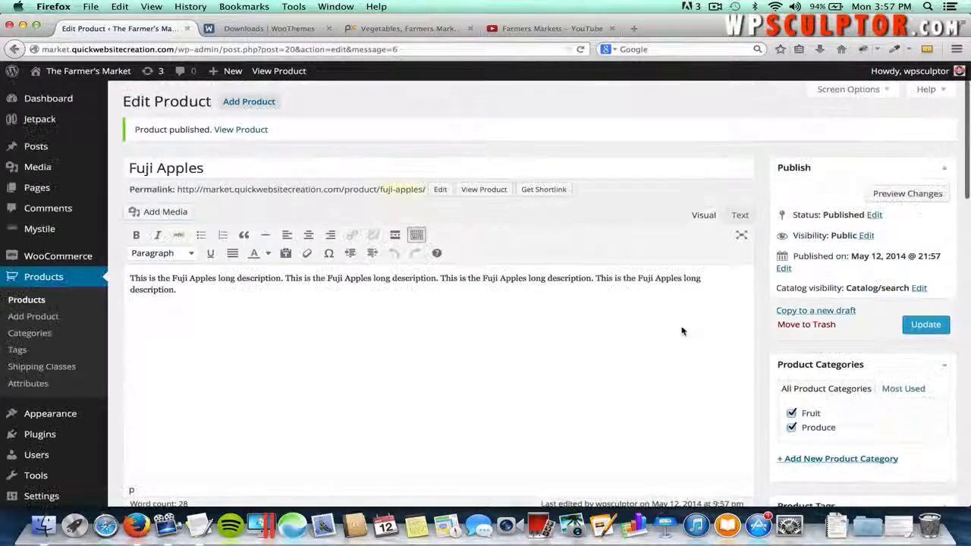
left_click(483, 191)
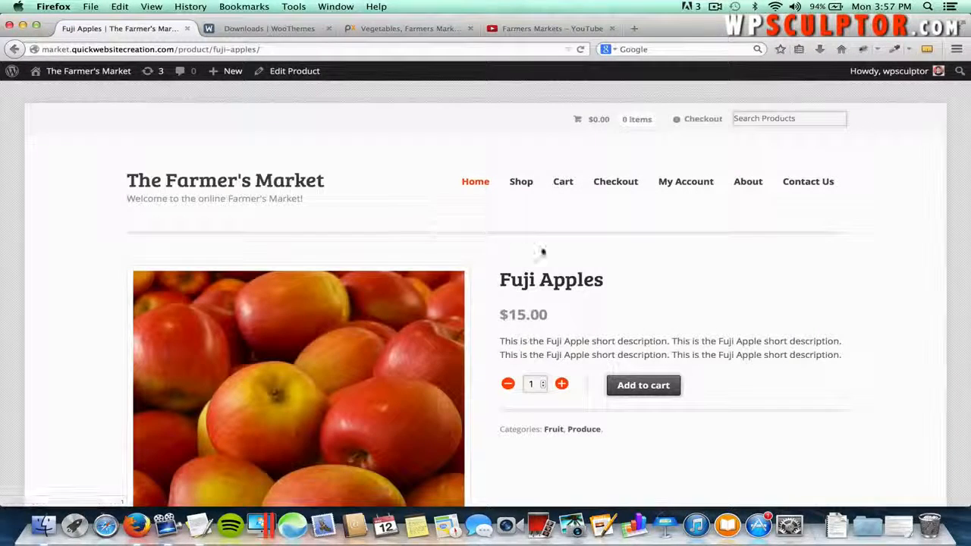
- Browse all three Fuji Apples gallery photos in the lightbox at full size, then close it
scroll(578, 326, "down", 2)
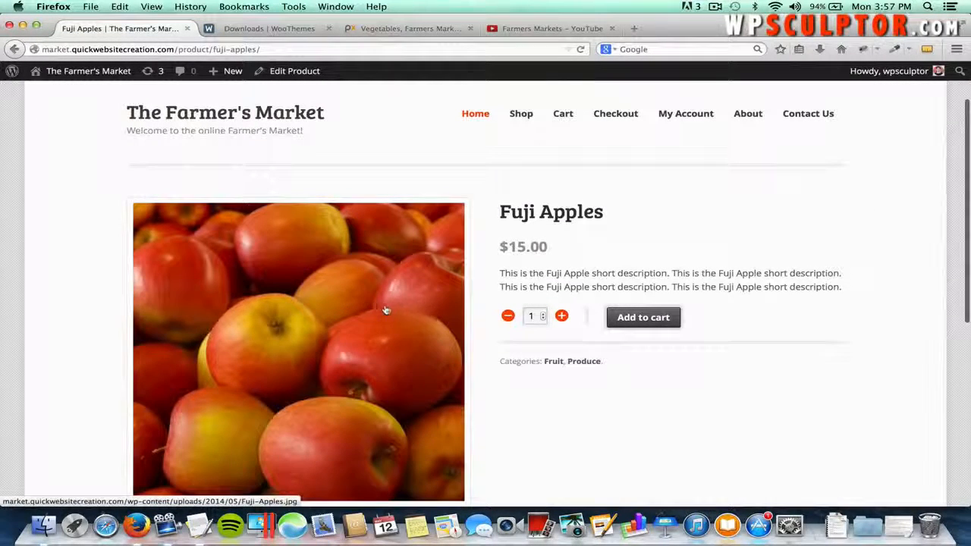
scroll(382, 312, "down", 3)
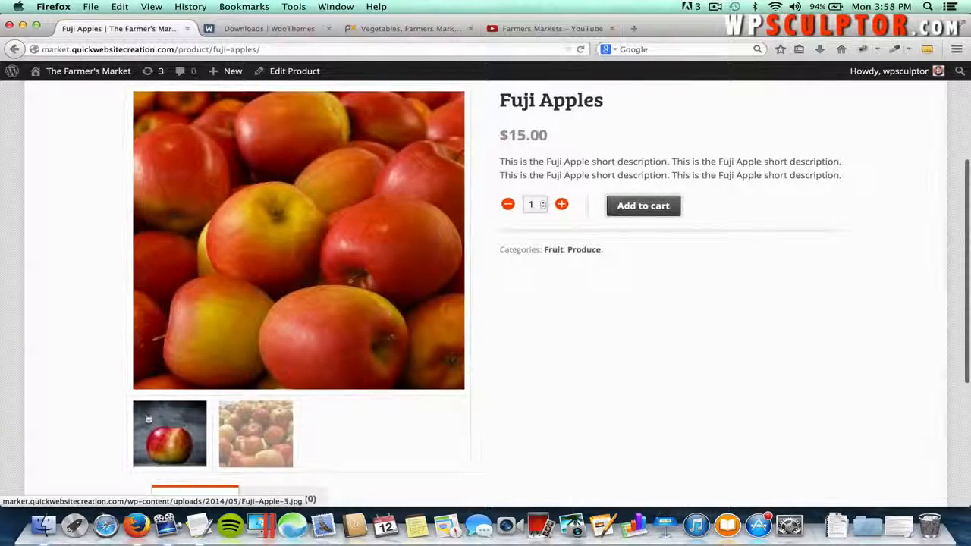
left_click(159, 434)
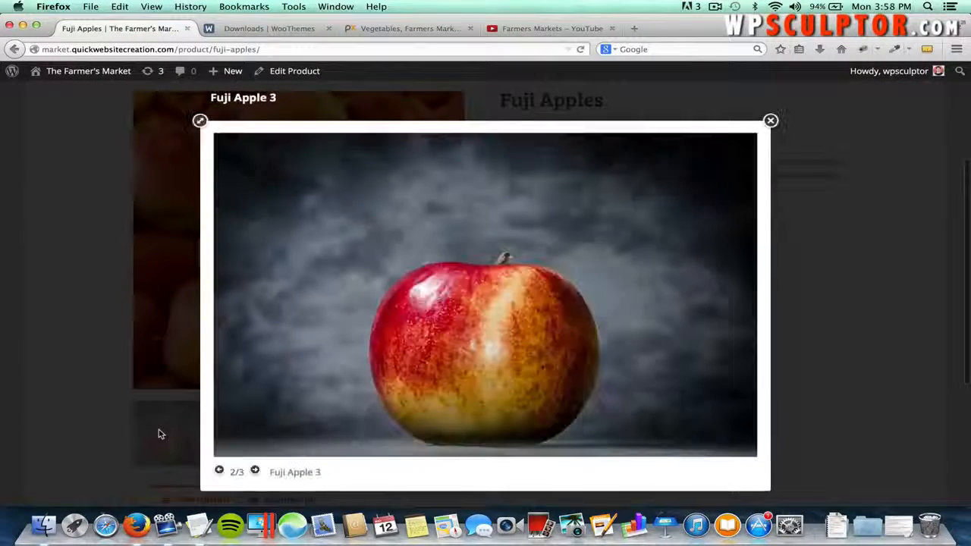
left_click(740, 283)
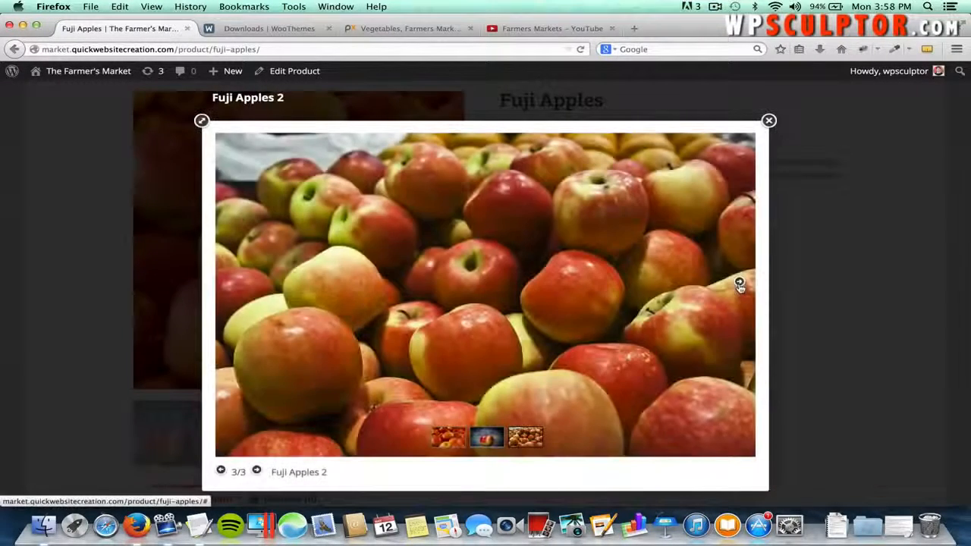
left_click(740, 283)
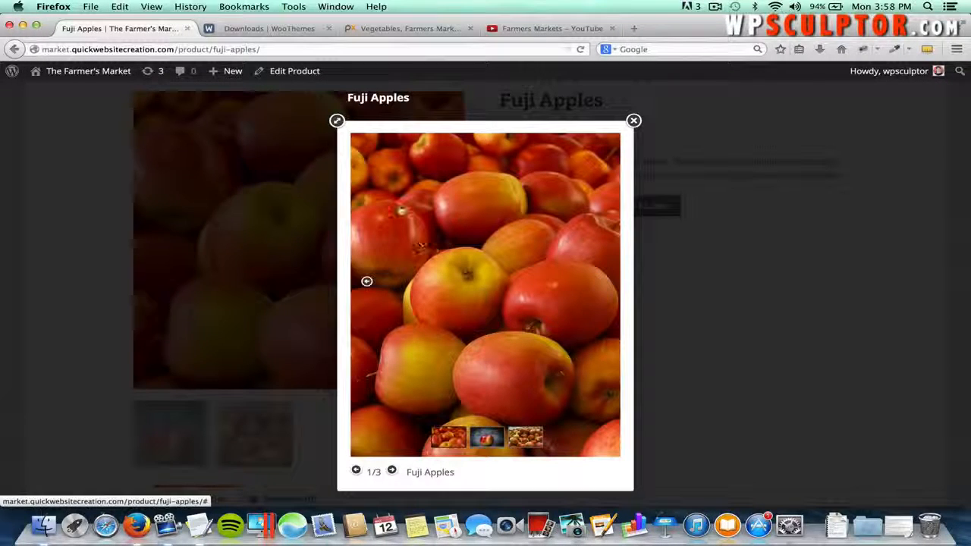
left_click(336, 122)
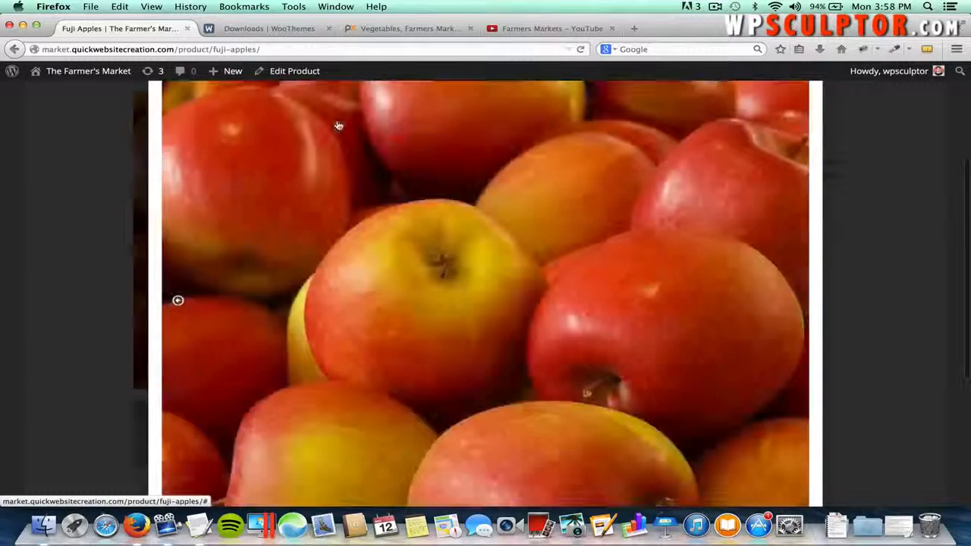
left_click(793, 303)
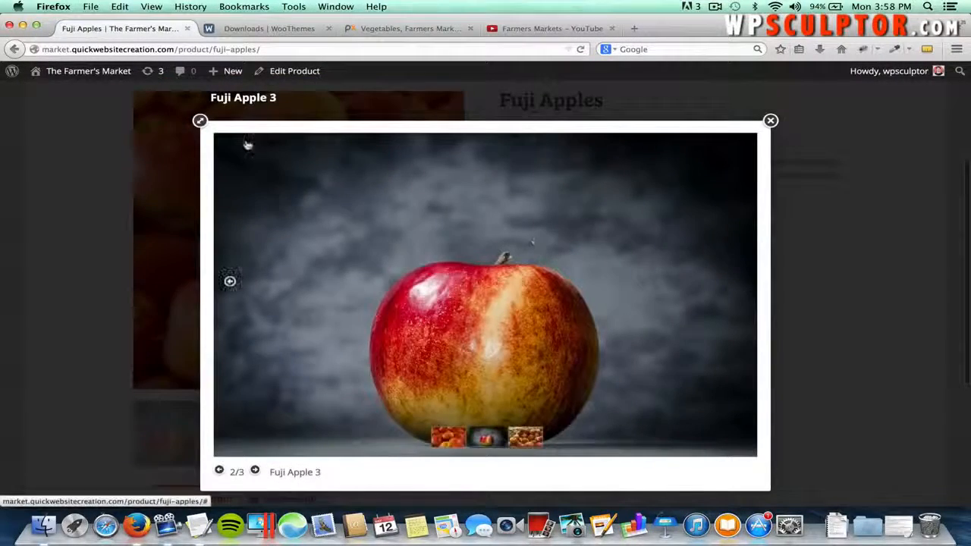
left_click(201, 122)
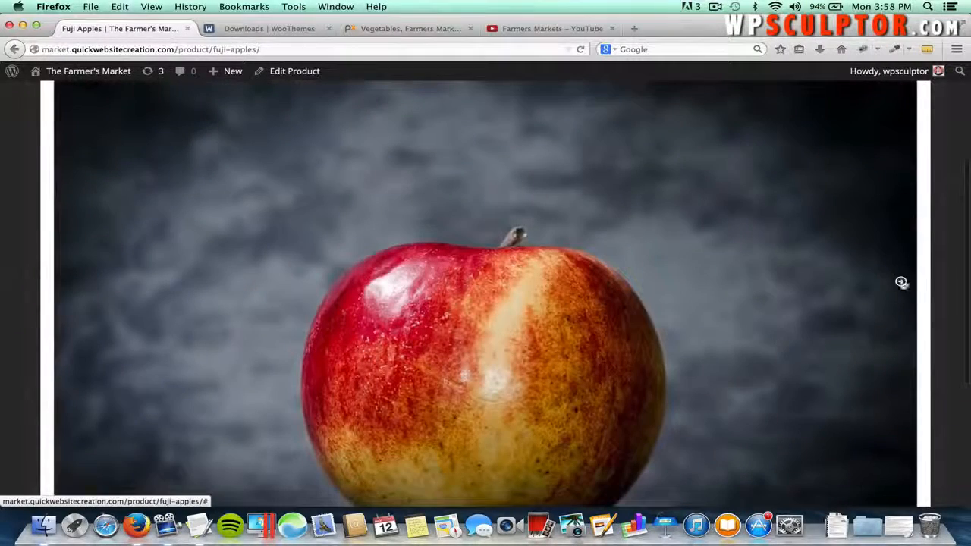
left_click(901, 283)
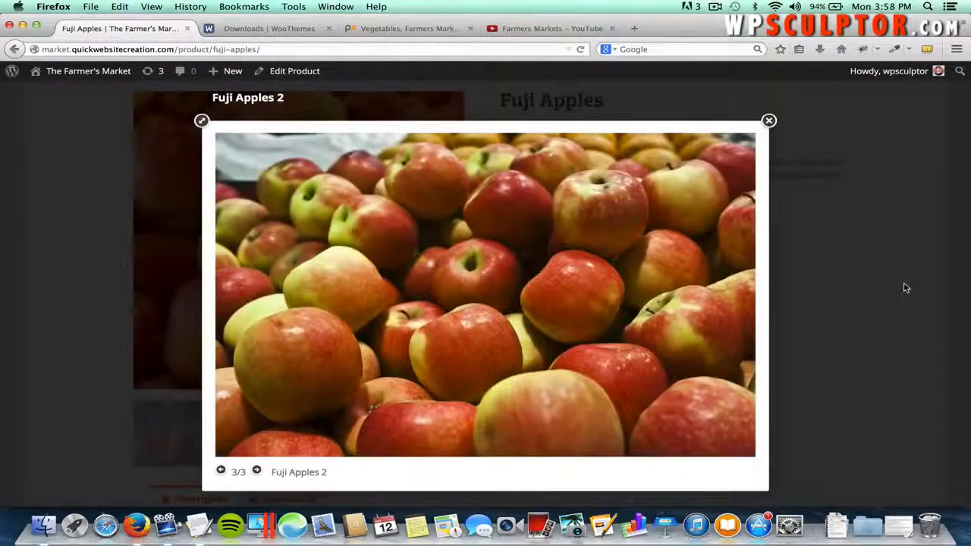
left_click(766, 124)
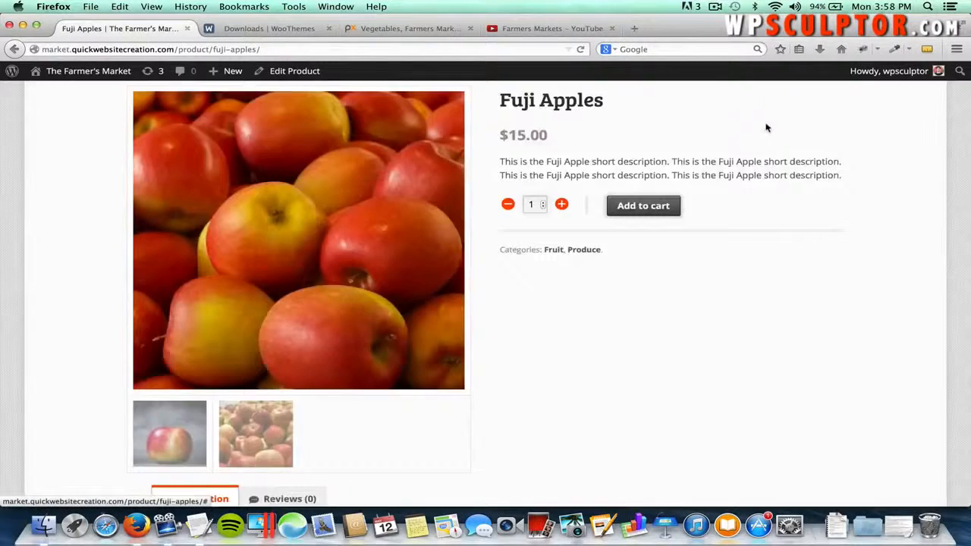
scroll(689, 278, "up", 3)
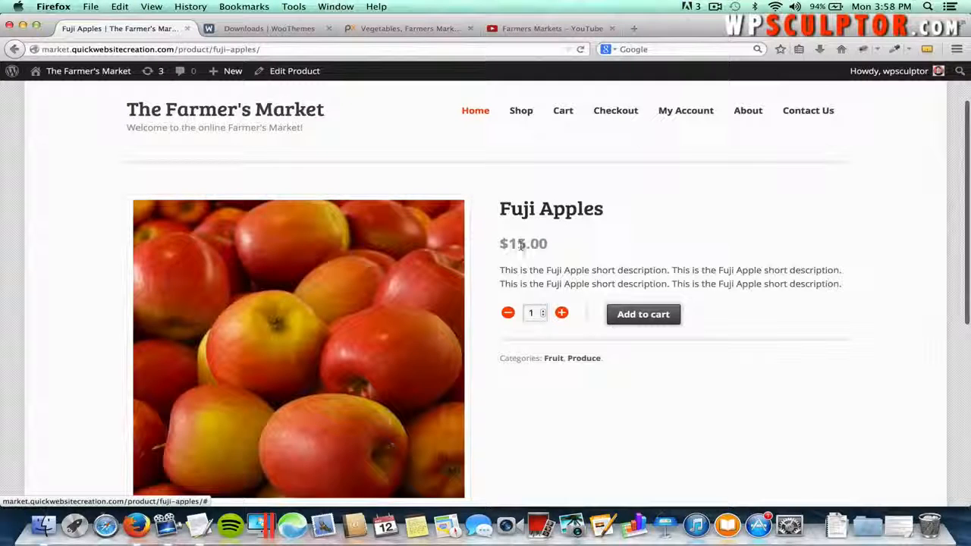
left_click_drag(498, 271, 539, 266)
left_click(574, 256)
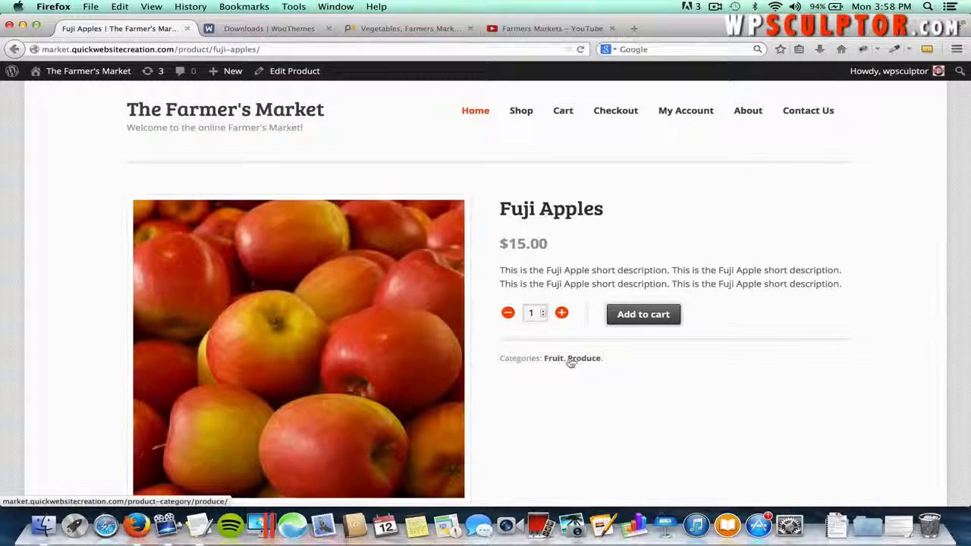
scroll(563, 398, "down", 5)
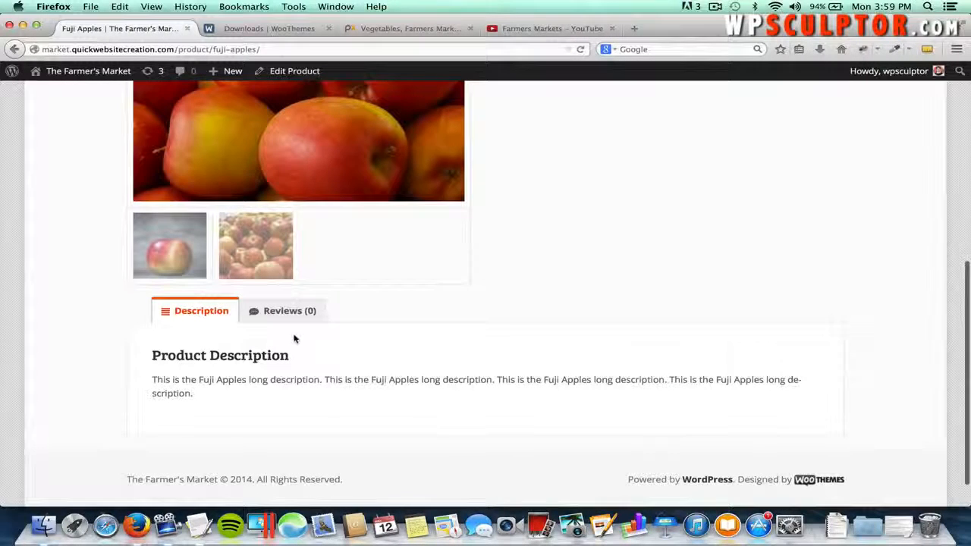
left_click(277, 317)
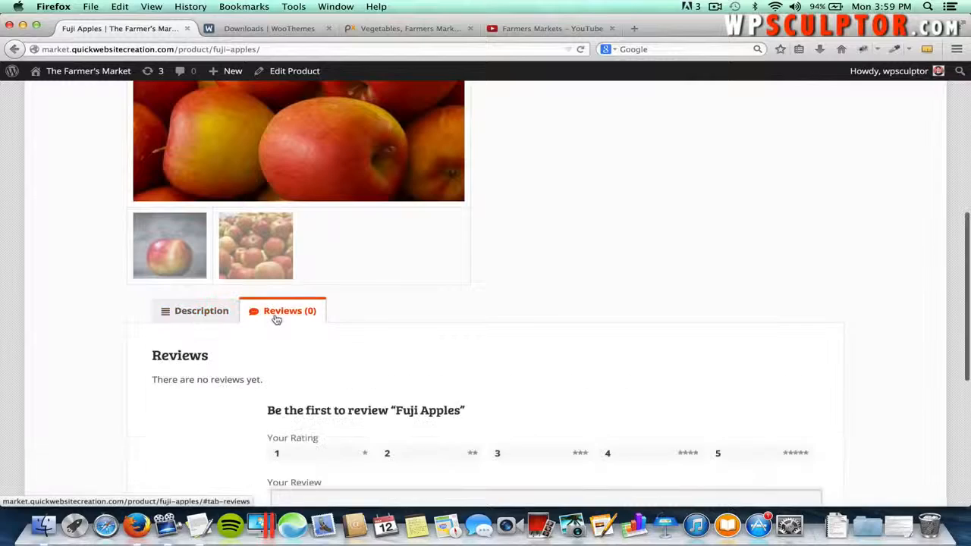
scroll(296, 349, "down", 3)
scroll(242, 334, "up", 2)
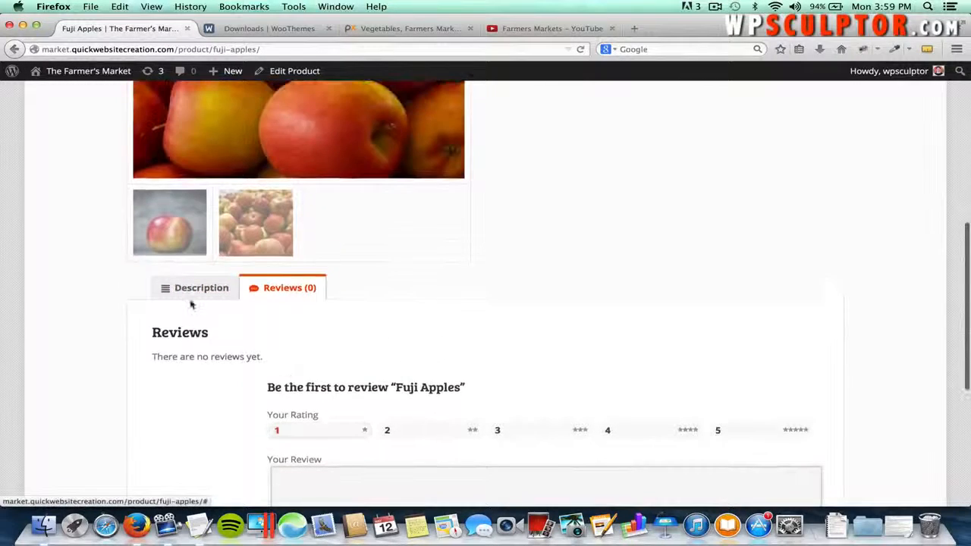
left_click(194, 295)
scroll(193, 334, "up", 5)
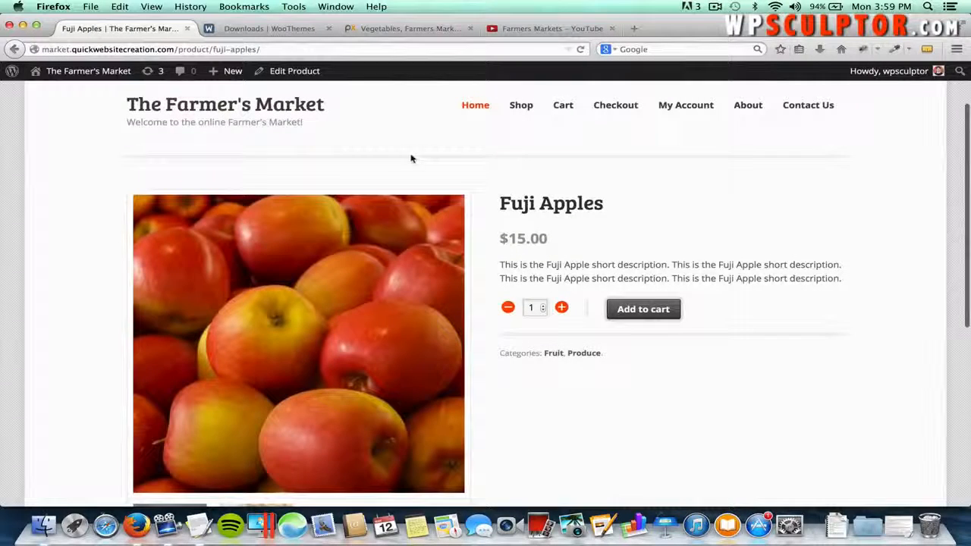
right_click(321, 322)
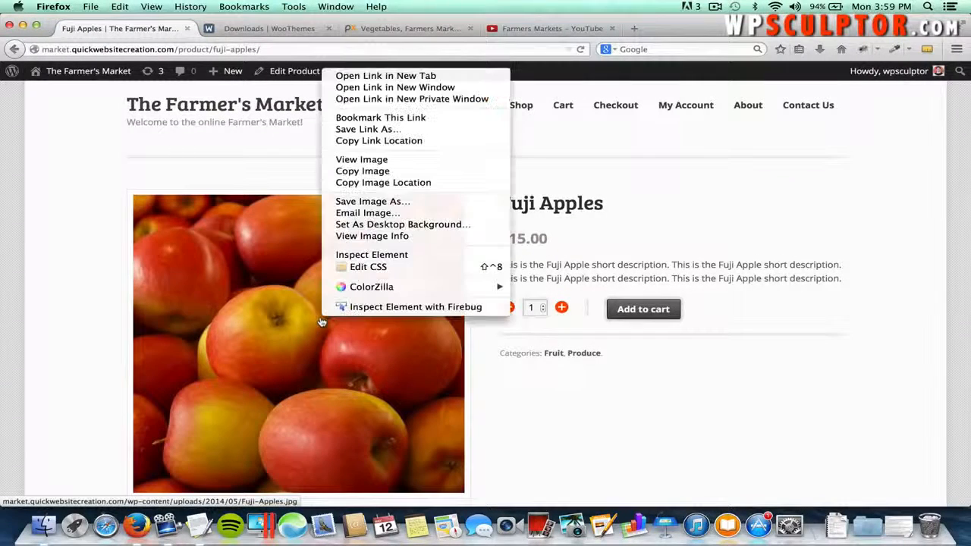
left_click(377, 160)
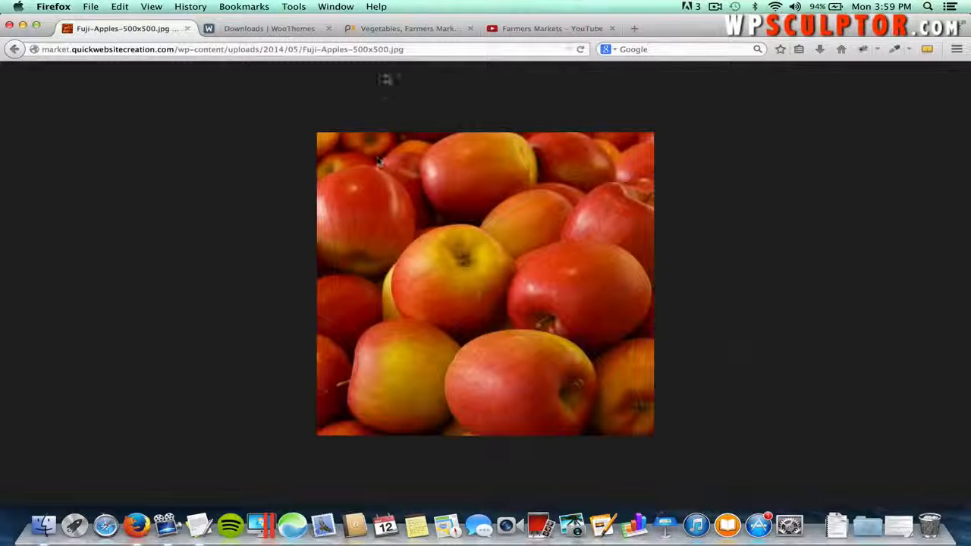
left_click(355, 49)
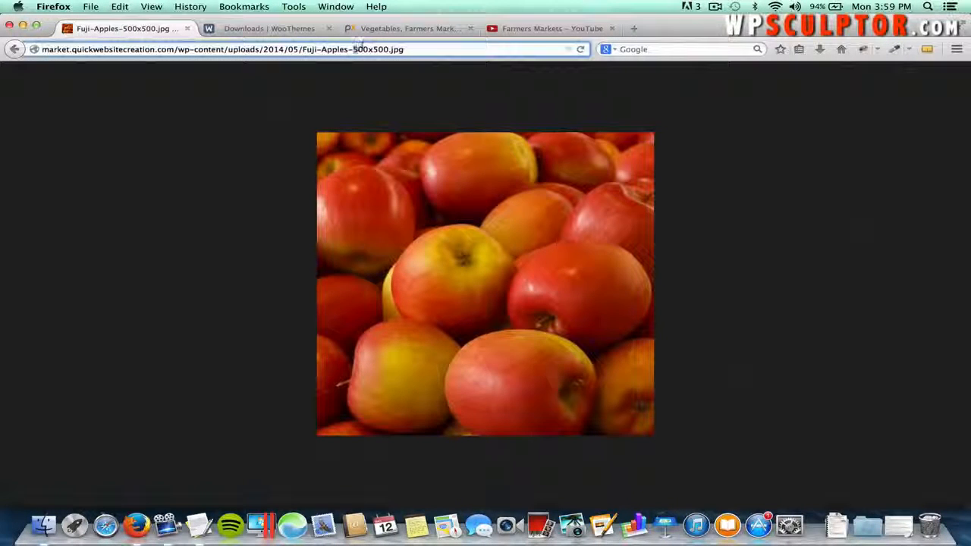
left_click_drag(355, 48, 385, 48)
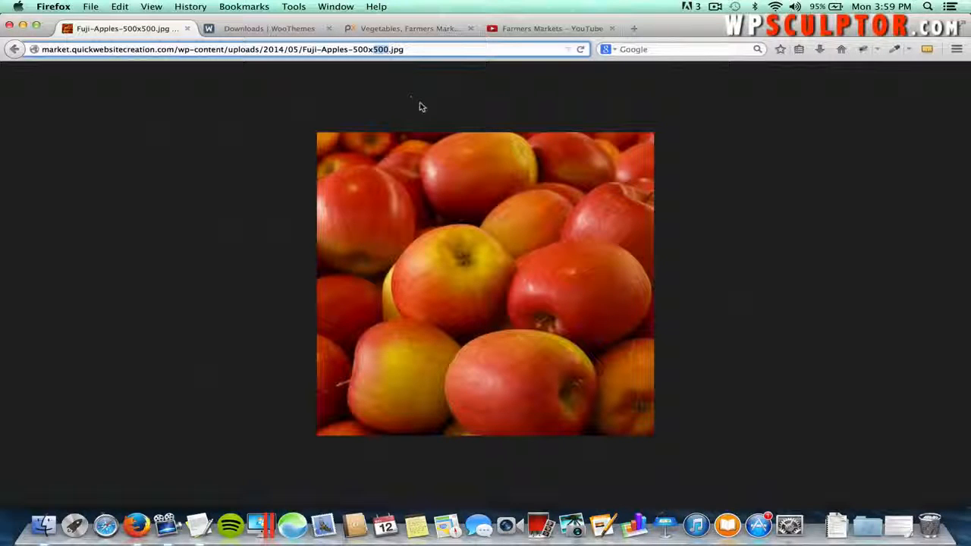
left_click(15, 49)
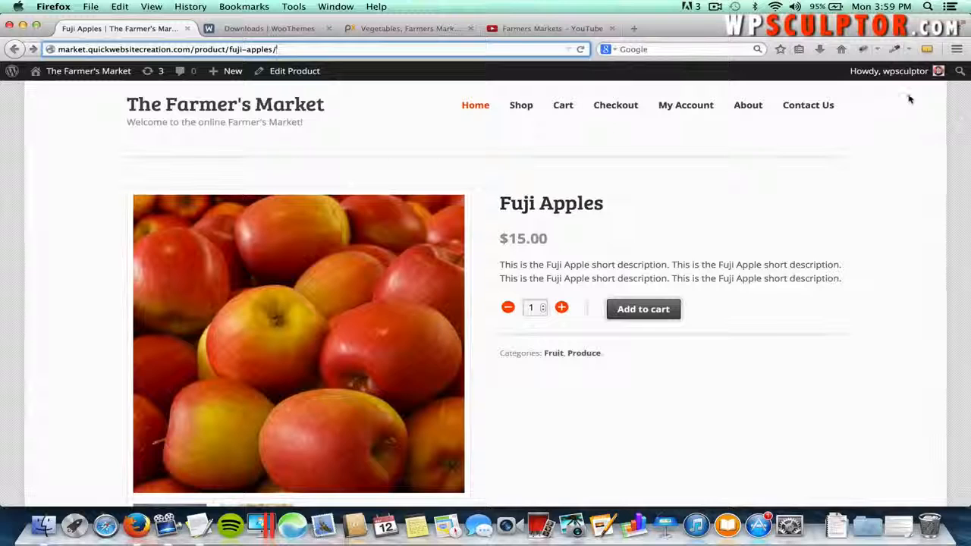
left_click(926, 49)
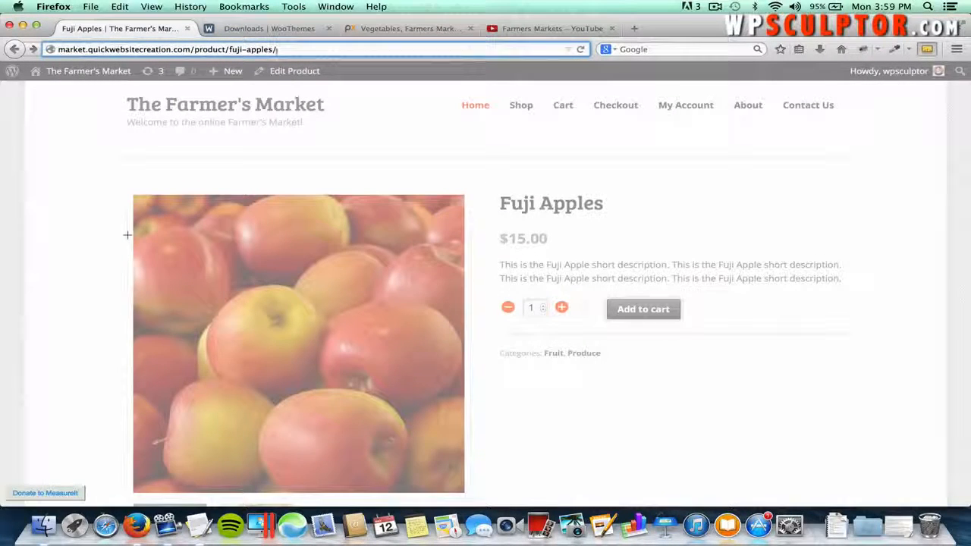
left_click_drag(128, 235, 464, 301)
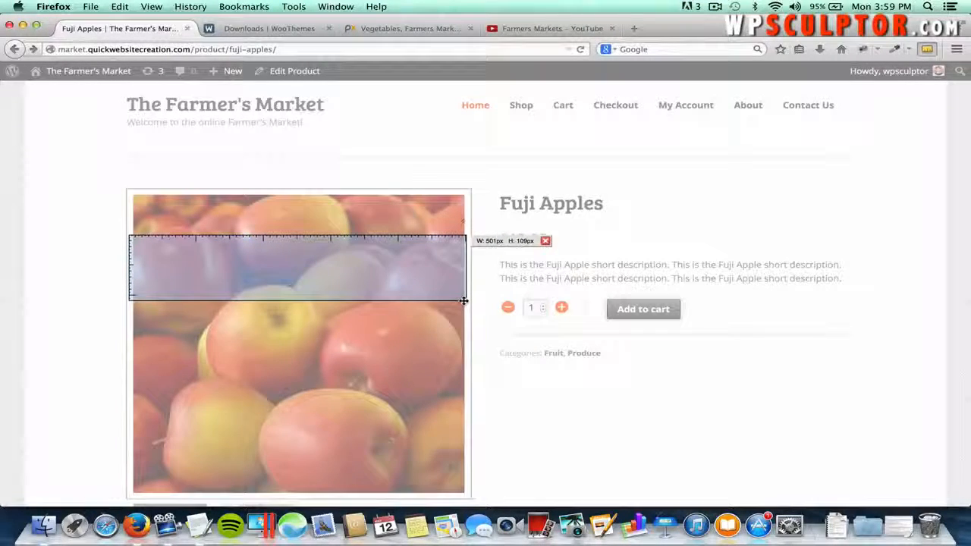
left_click_drag(373, 195, 424, 495)
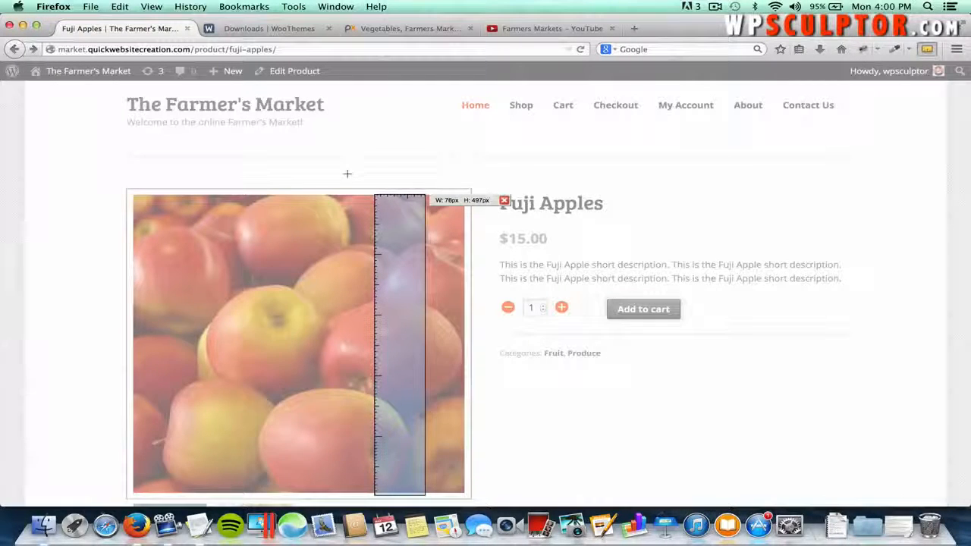
left_click(347, 173)
key("Escape")
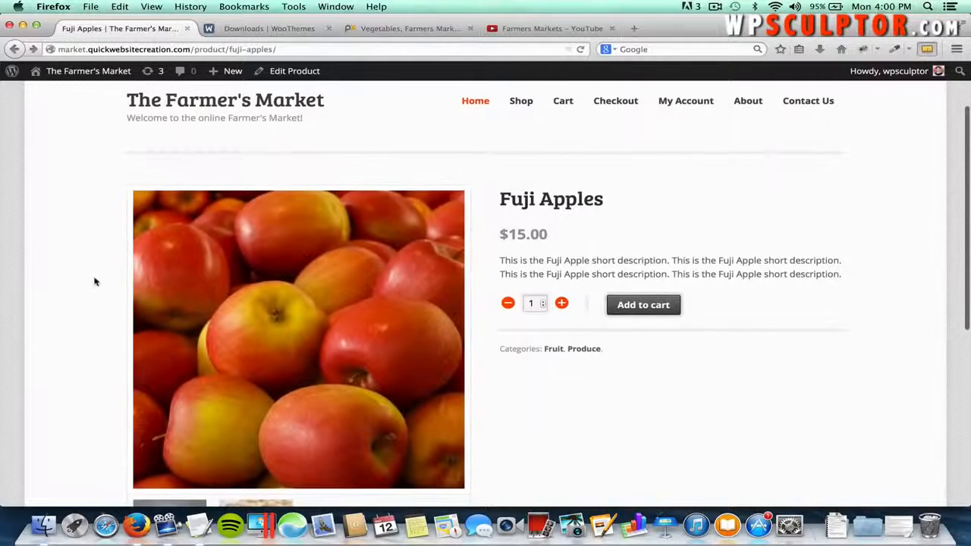
scroll(94, 279, "down", 1)
scroll(94, 279, "down", 1)
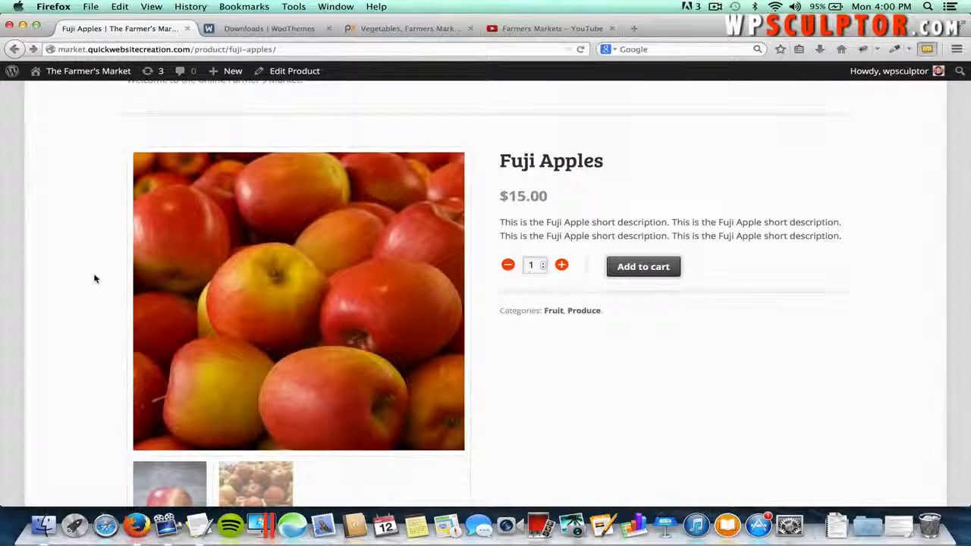
scroll(94, 280, "up", 4)
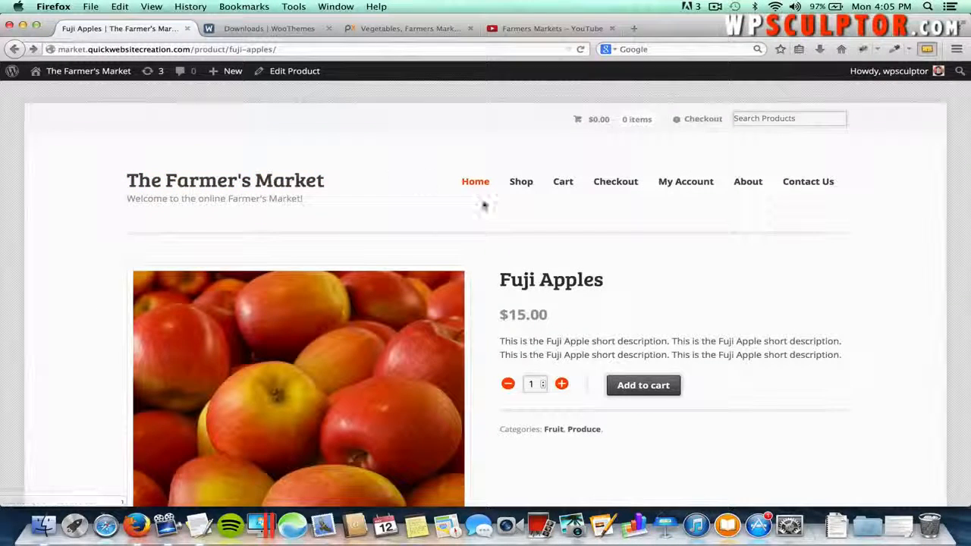
- Visit the Shop page, measure the Fuji Apples thumbnail with MeasureIt, then return to the Dashboard
left_click(524, 186)
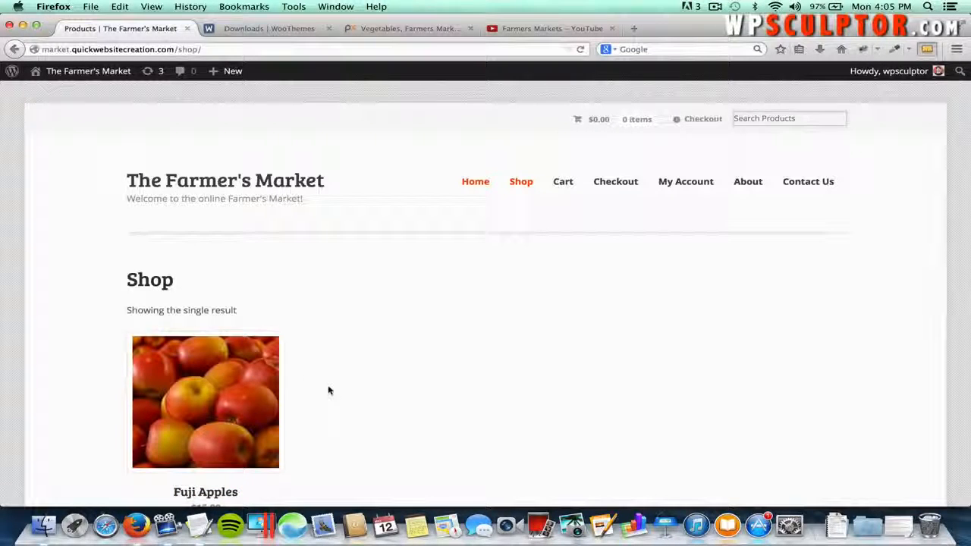
scroll(328, 391, "down", 2)
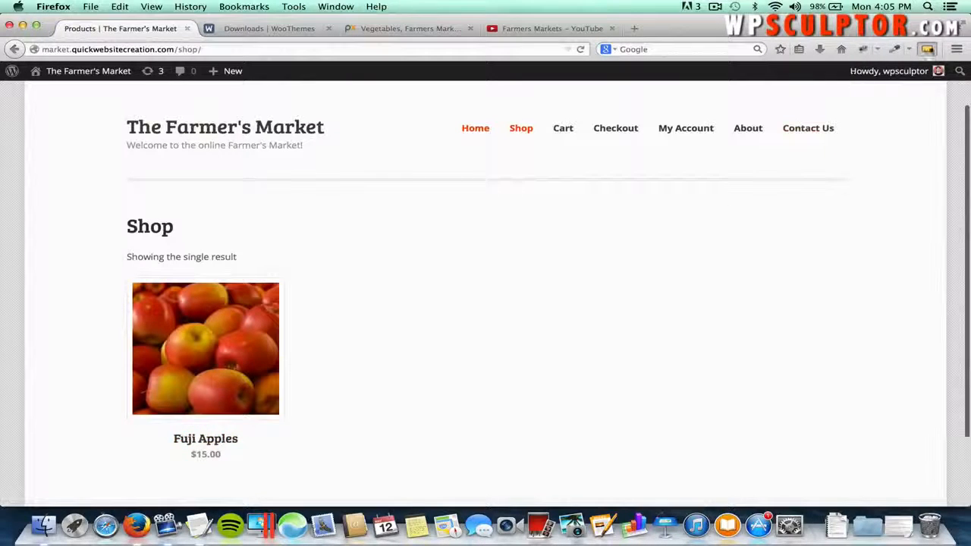
left_click(927, 49)
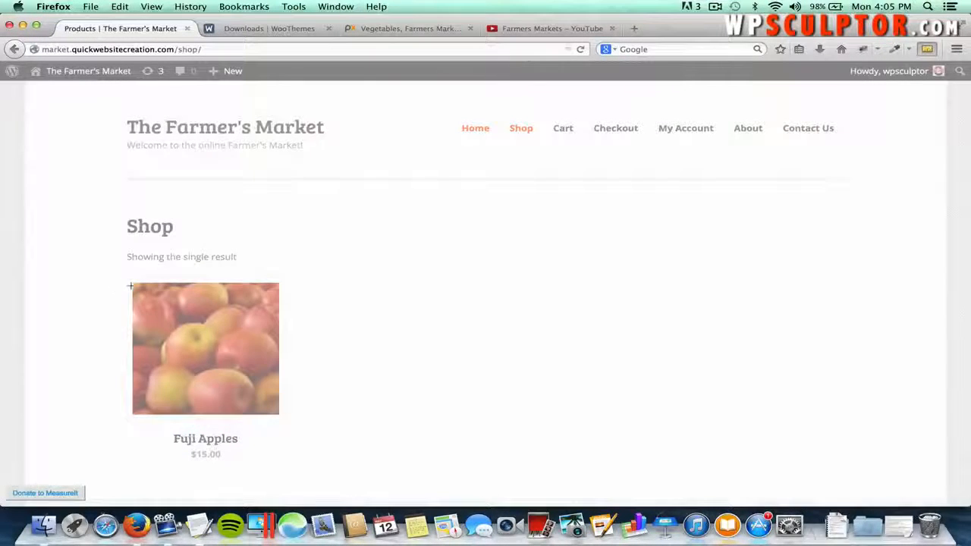
left_click_drag(132, 282, 278, 414)
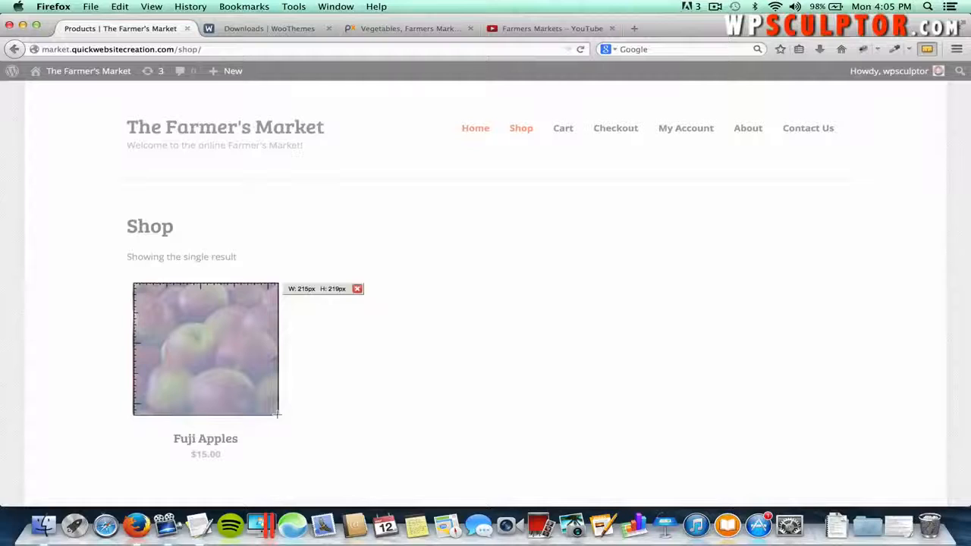
left_click(352, 394)
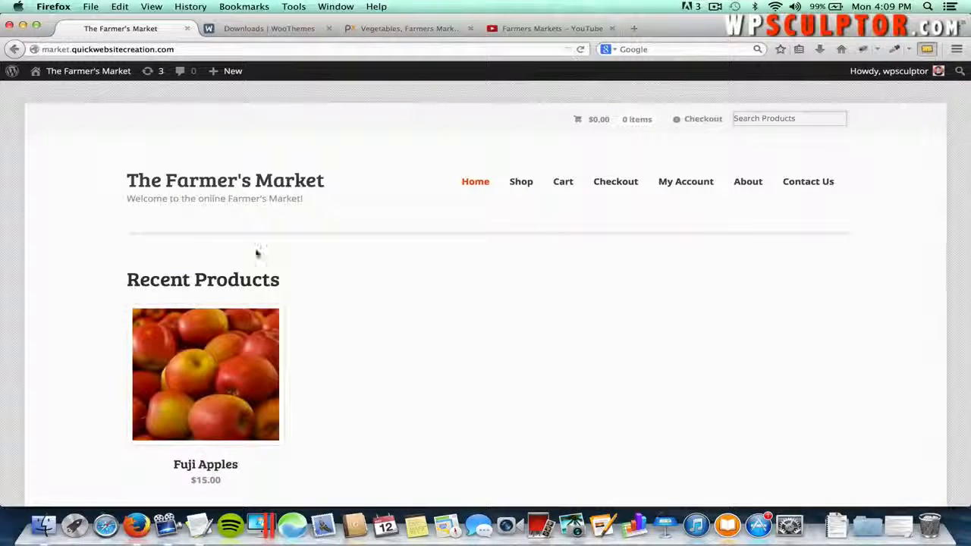
left_click(100, 79)
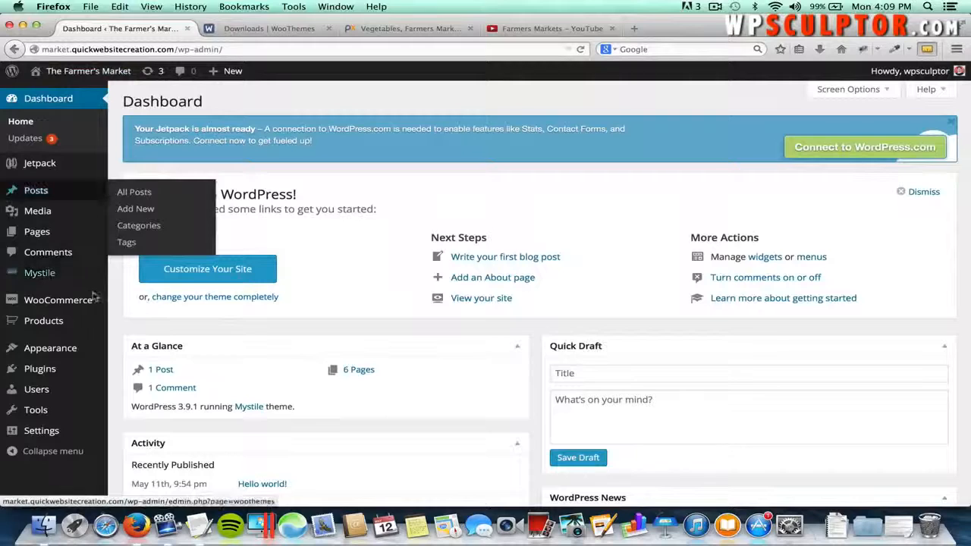
- Start a new product named 'Apples'
mouse_move(88, 321)
left_click(136, 340)
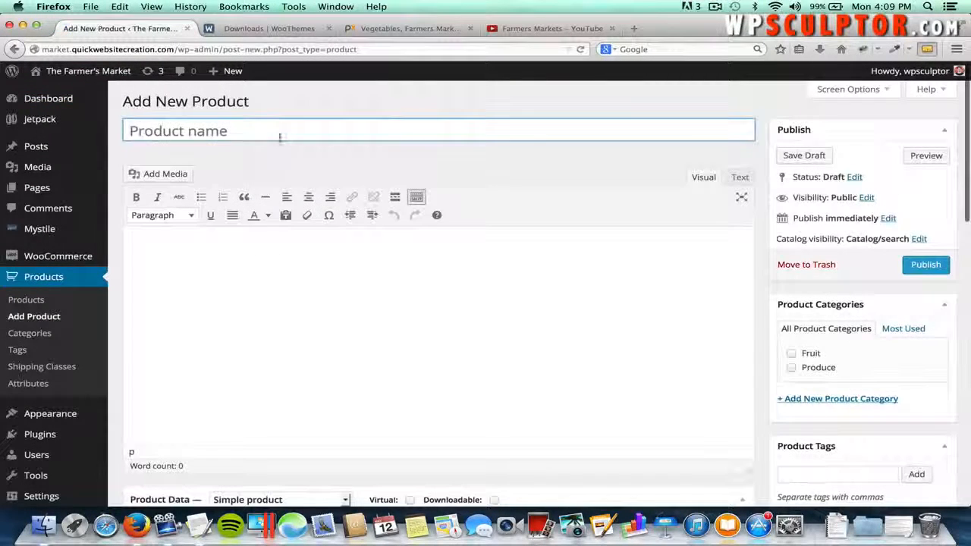
type("Apples")
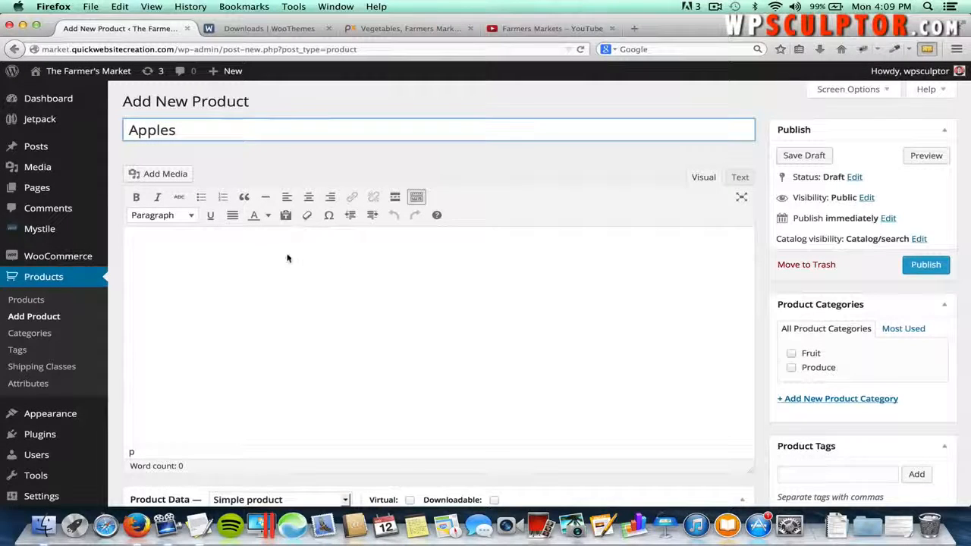
key("Tab")
- Copy the Apples long description from TextEdit into the product description
key("super+Tab")
key("super+Tab")
key("super+shift+Tab")
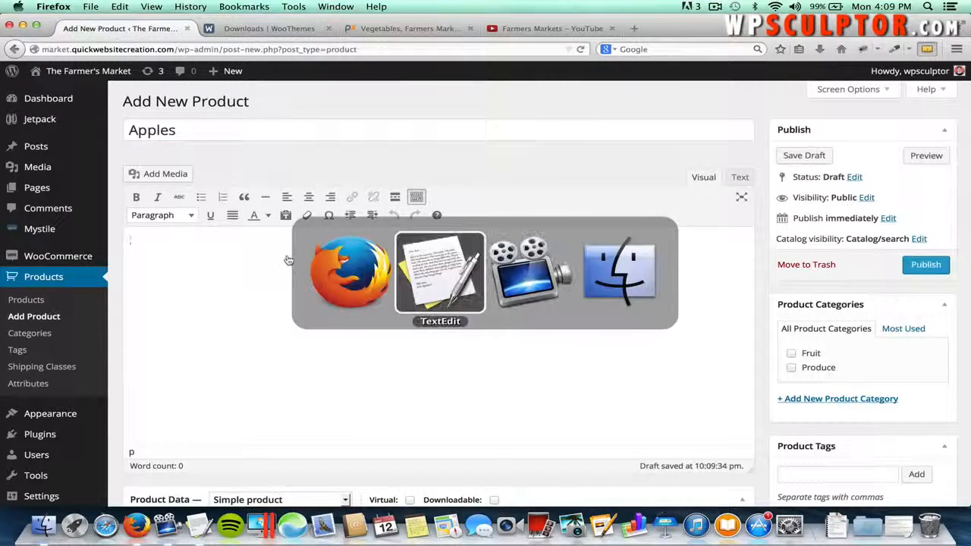
scroll(171, 261, "down", 2)
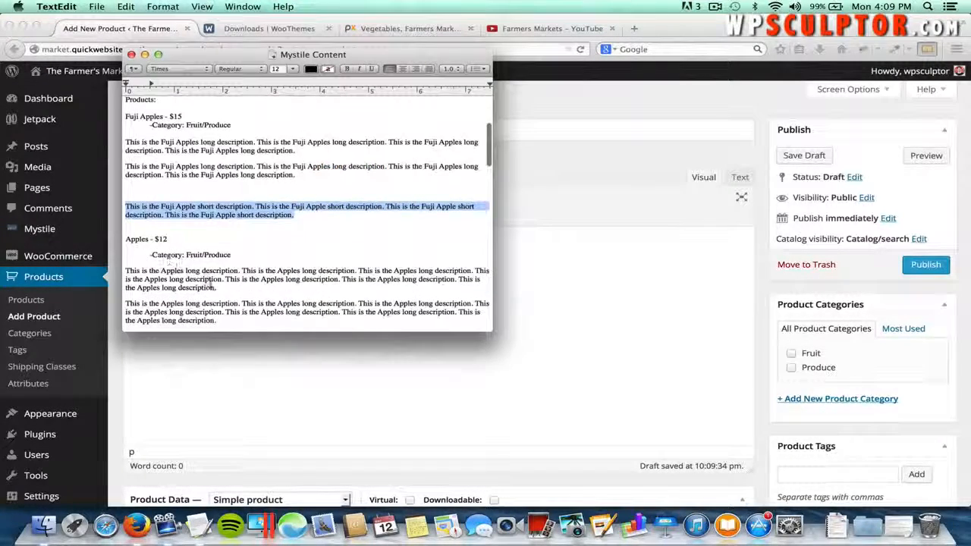
left_click_drag(216, 288, 146, 275)
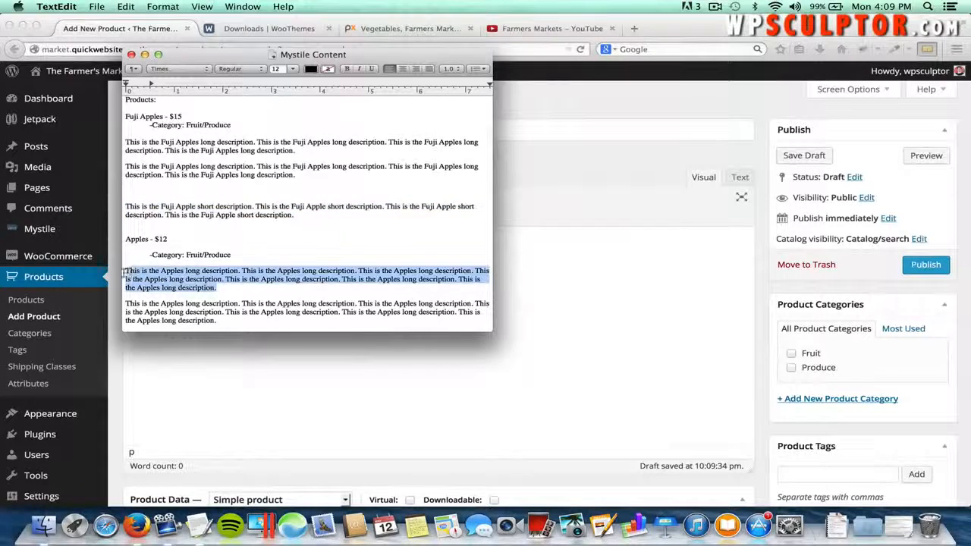
key("super+c")
key("super+Tab")
key("super+v")
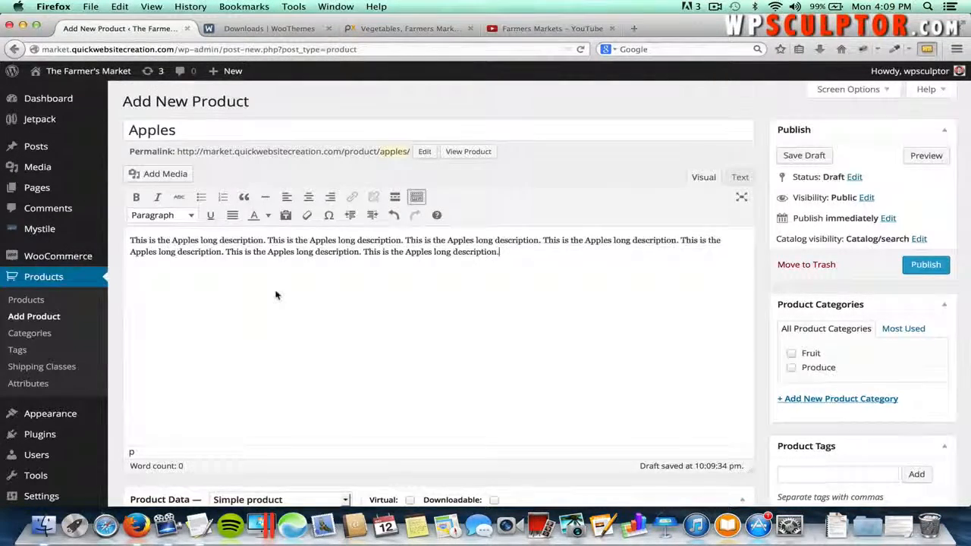
scroll(277, 293, "down", 10)
scroll(275, 295, "down", 5)
- Copy the Apples short description from TextEdit into the Product Short Description
key("super+Tab")
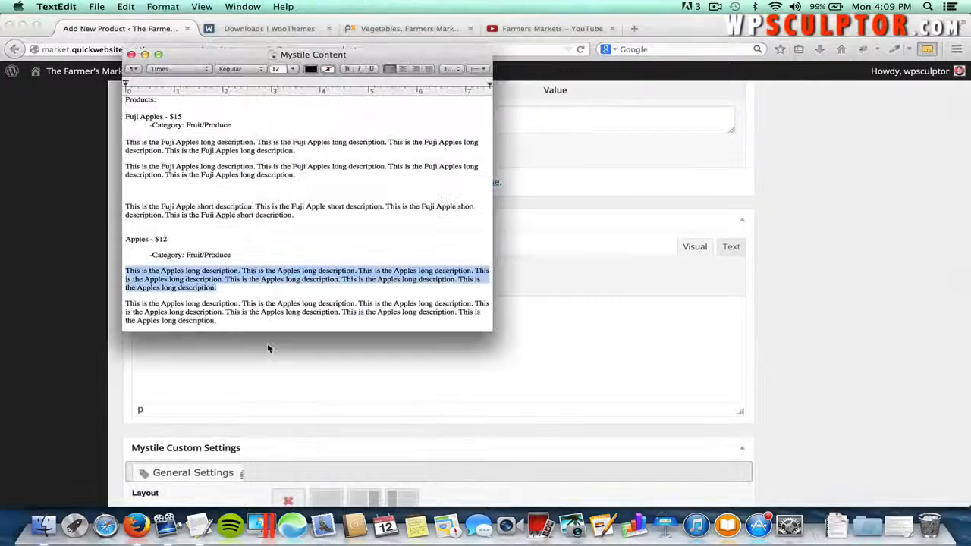
scroll(265, 320, "down", 3)
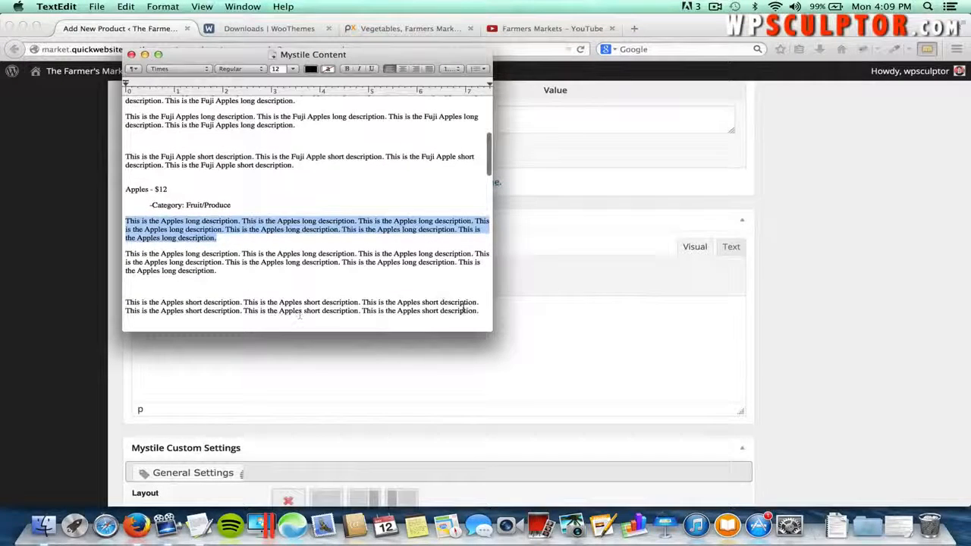
left_click_drag(478, 309, 123, 304)
key("super+c")
key("super+Tab")
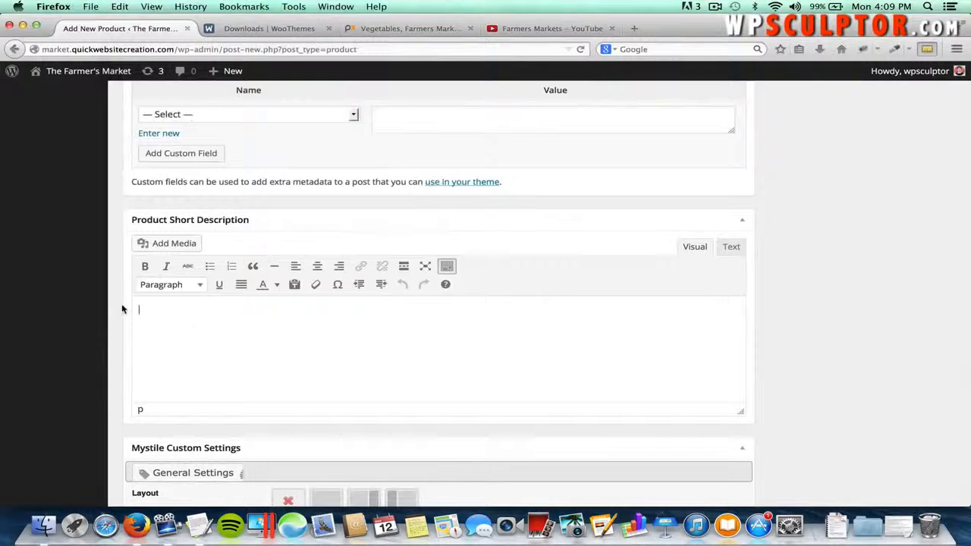
key("super+v")
scroll(213, 334, "up", 10)
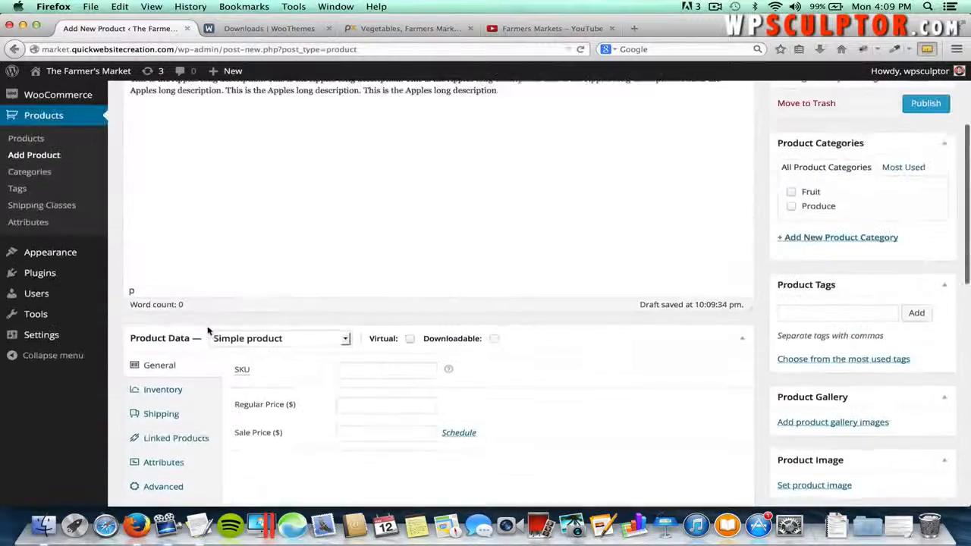
- Set the Apples regular price to 12
left_click(369, 417)
type("12")
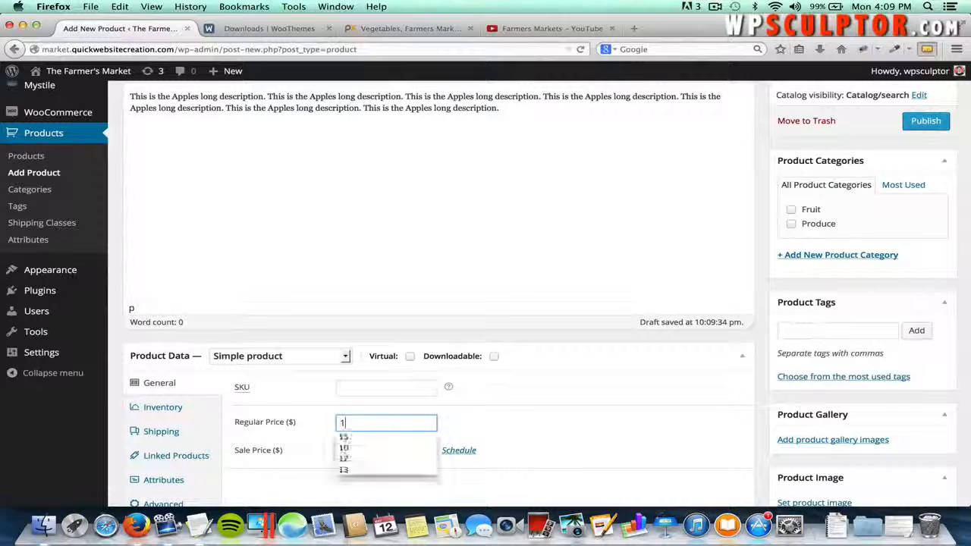
left_click(509, 418)
scroll(264, 421, "down", 2)
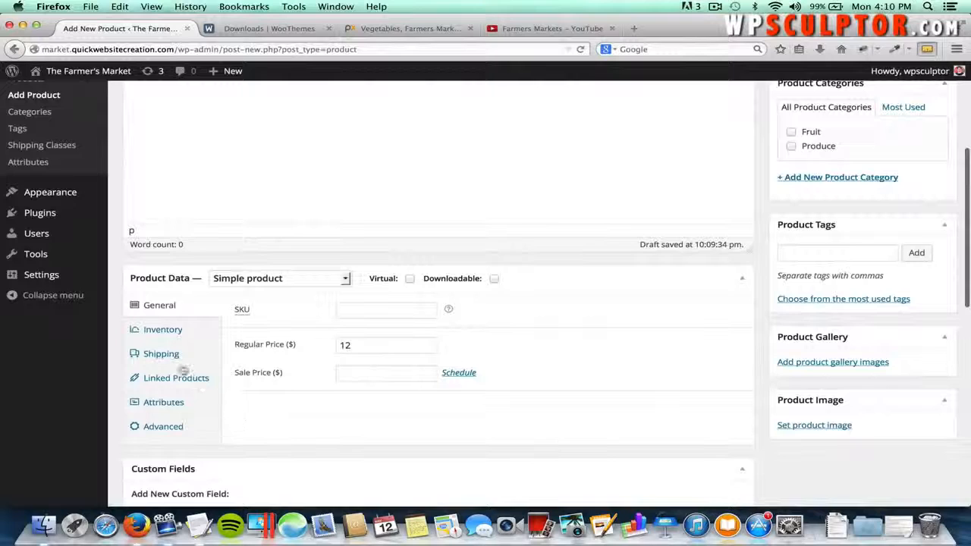
- Assign the Apples product to the Fruit and Produce categories
left_click(164, 428)
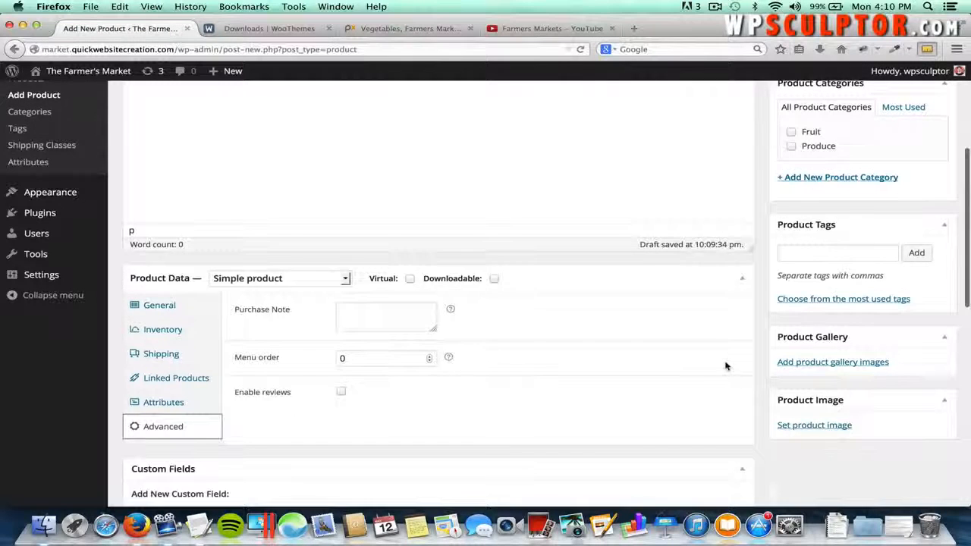
scroll(725, 366, "up", 3)
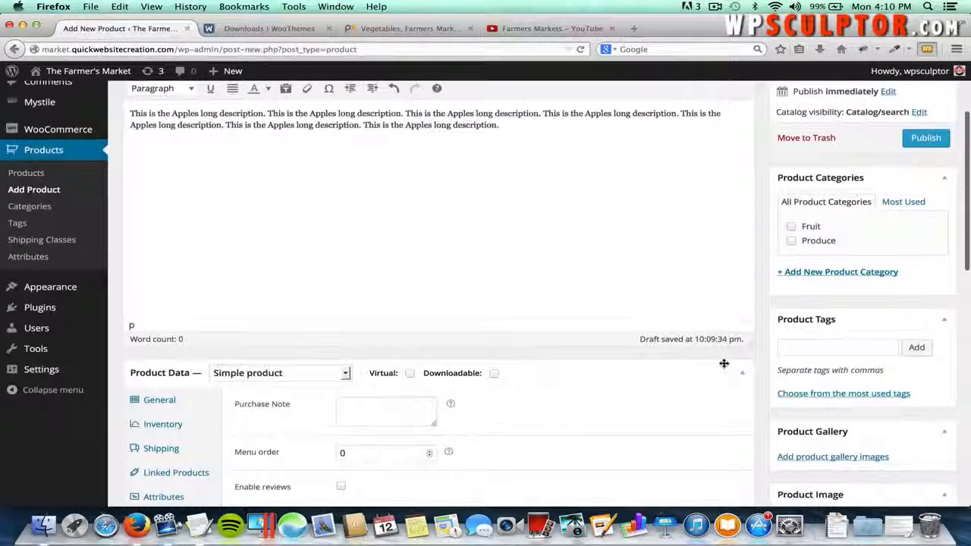
left_click(791, 227)
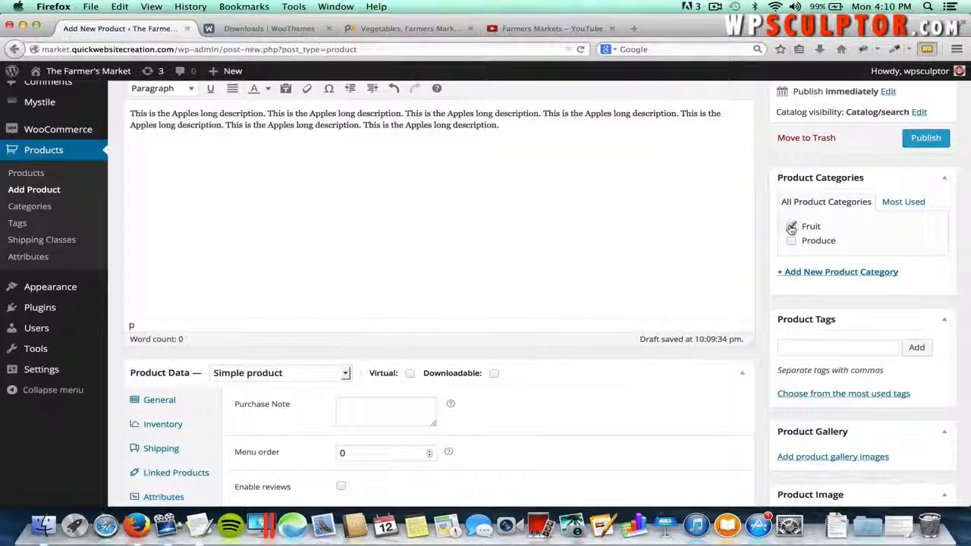
left_click(791, 241)
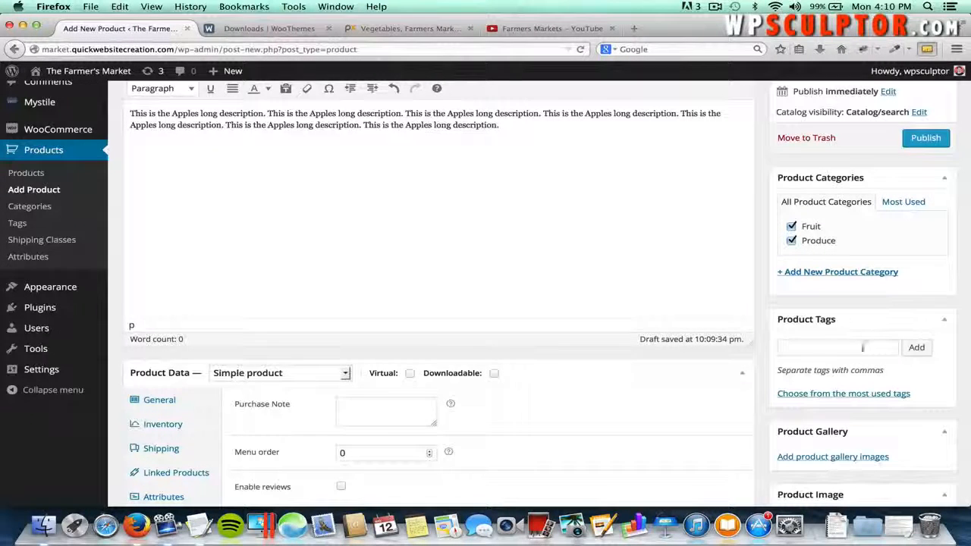
scroll(862, 346, "down", 3)
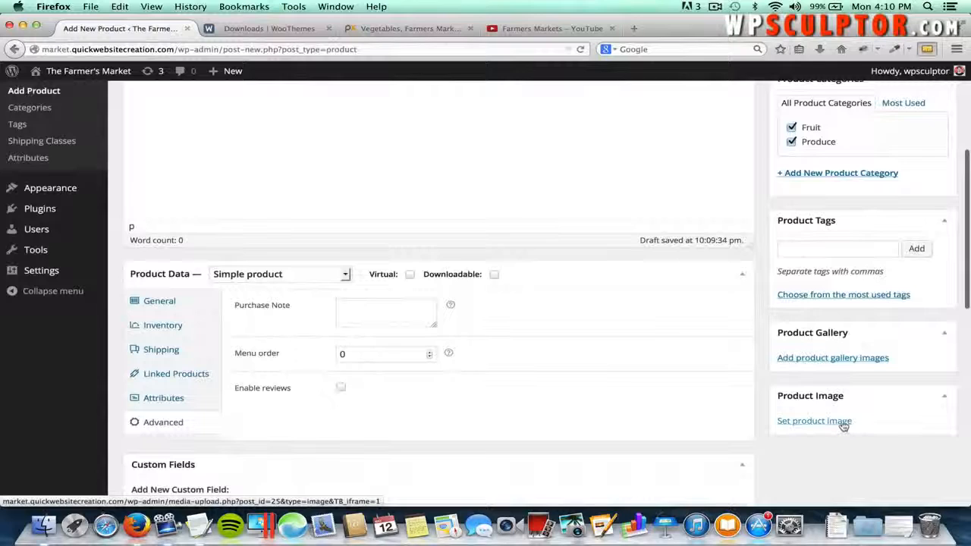
- Upload Apples.jpg as the product image and publish the Apples product
left_click(842, 423)
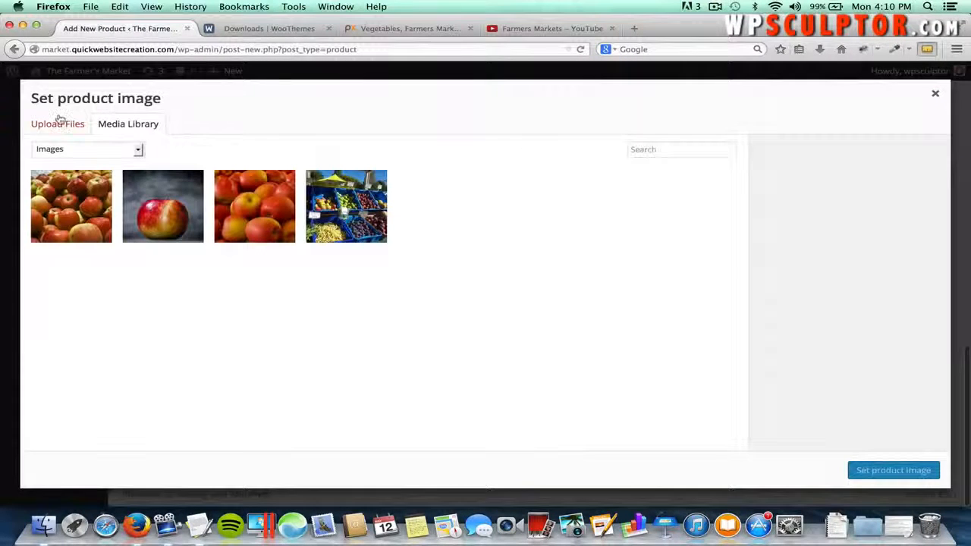
left_click(60, 126)
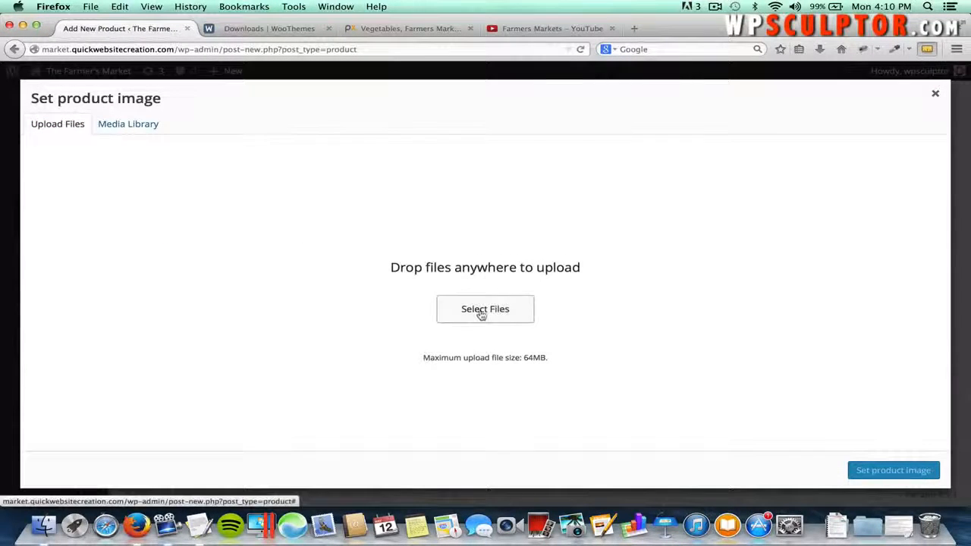
left_click(480, 315)
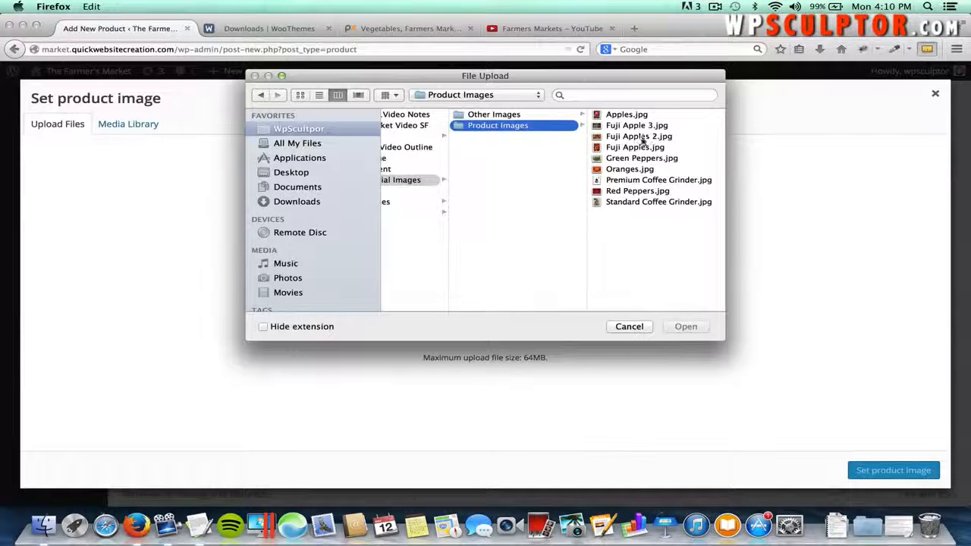
left_click(627, 114)
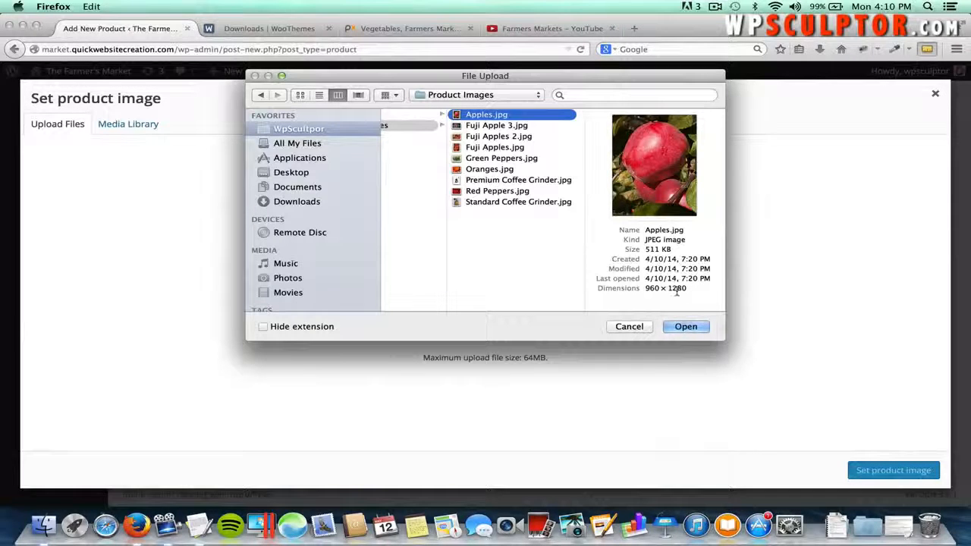
left_click(675, 326)
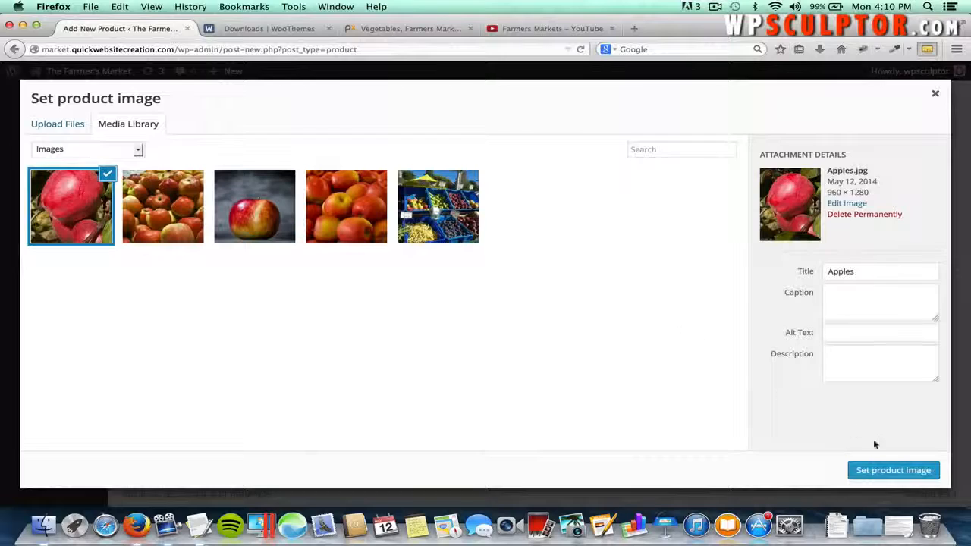
left_click(880, 470)
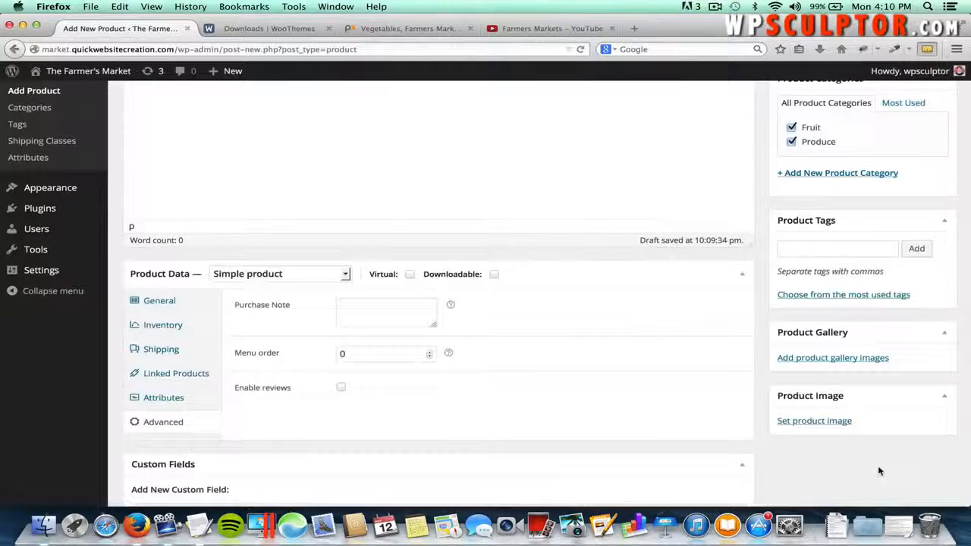
scroll(774, 346, "up", 5)
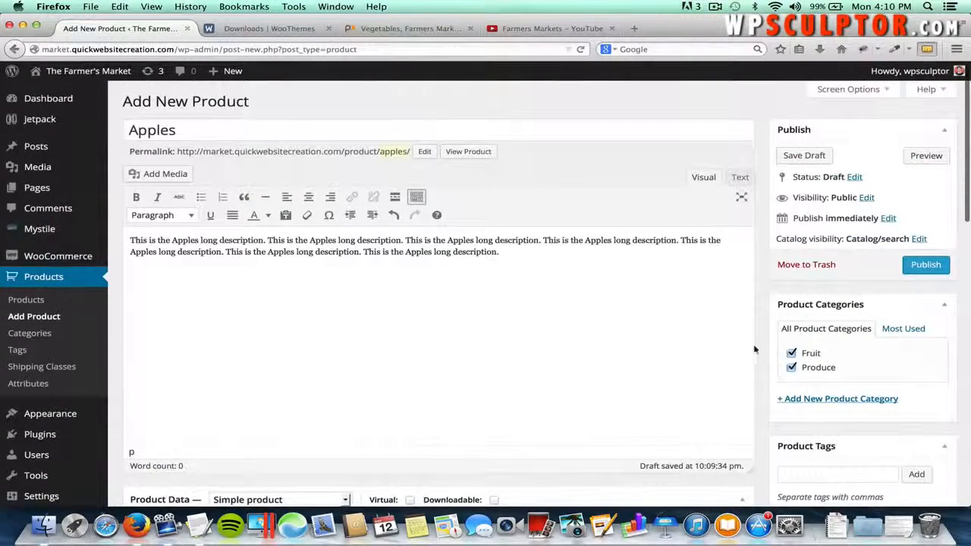
left_click(907, 270)
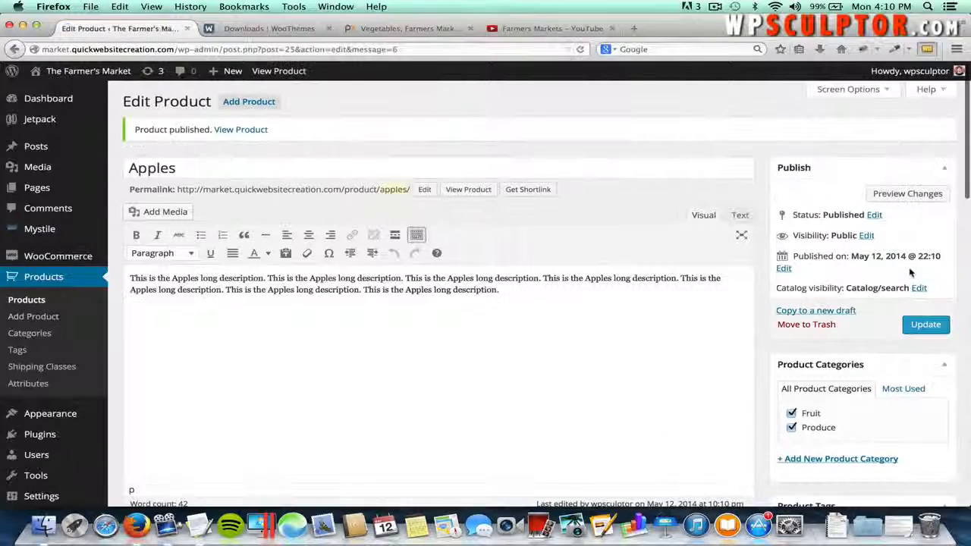
- Start a new product titled 'Oranges'
left_click(254, 103)
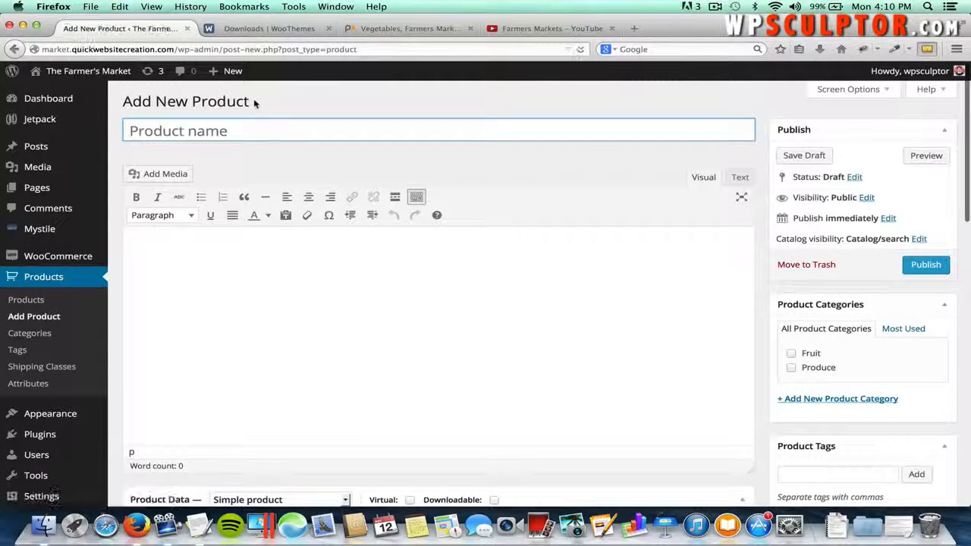
left_click(198, 131)
type("Orang")
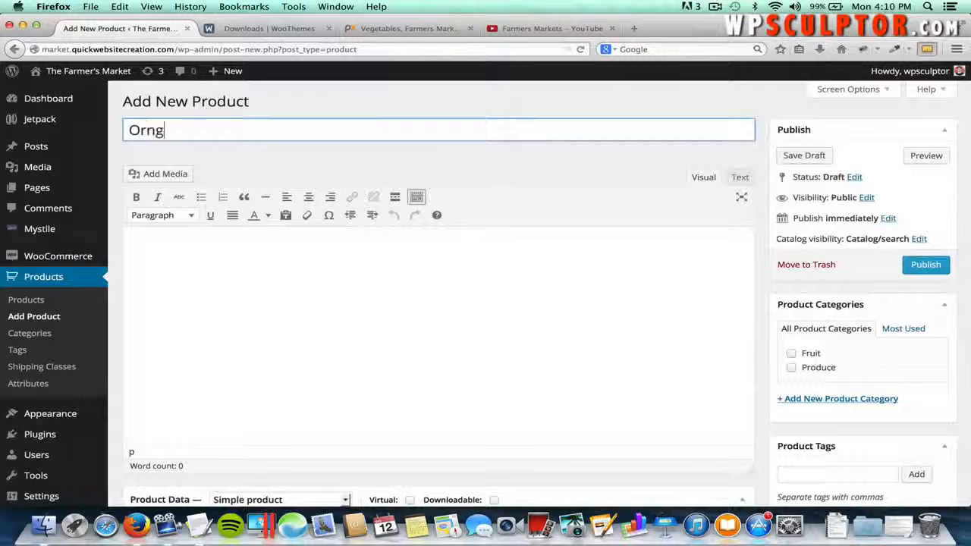
key("BackSpace")
key("BackSpace")
type("anges")
- Paste the Oranges long description from the notes into the main editor
left_click(275, 252)
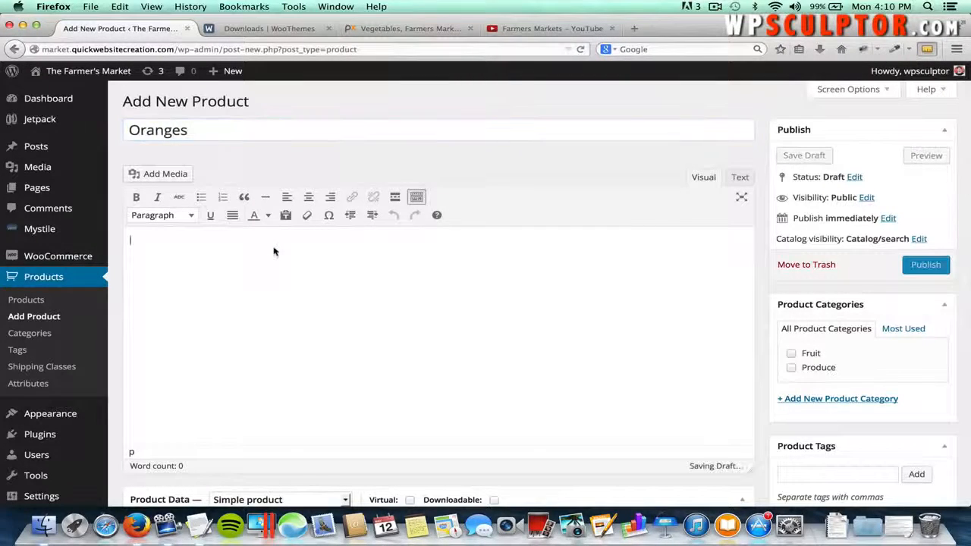
key("super+Tab")
scroll(369, 260, "down", 5)
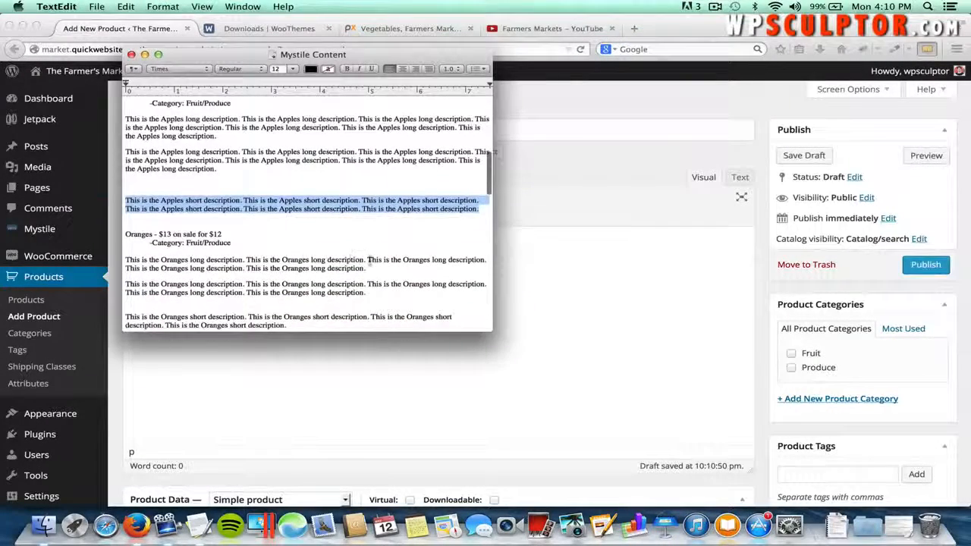
left_click_drag(369, 266, 125, 260)
key("super+c")
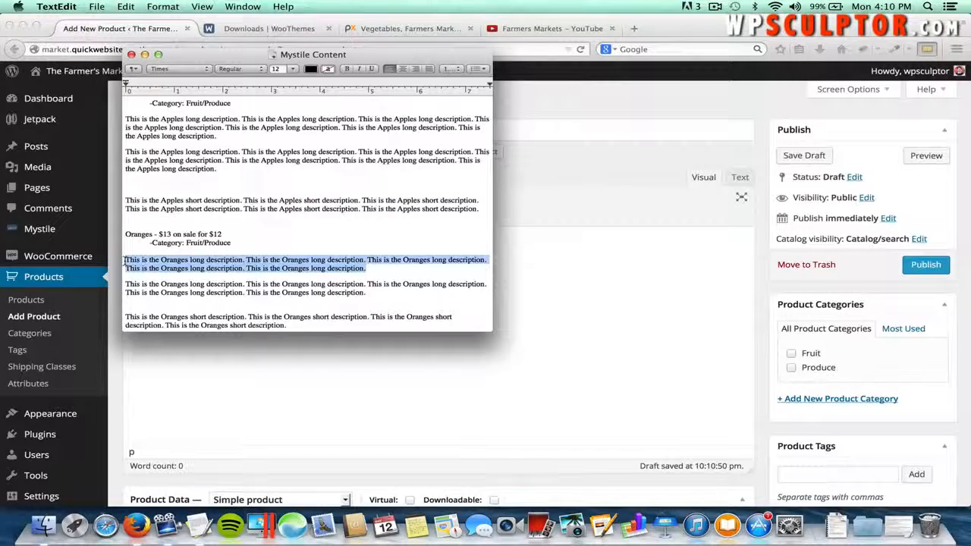
key("super+Tab")
key("super+v")
scroll(126, 263, "down", 15)
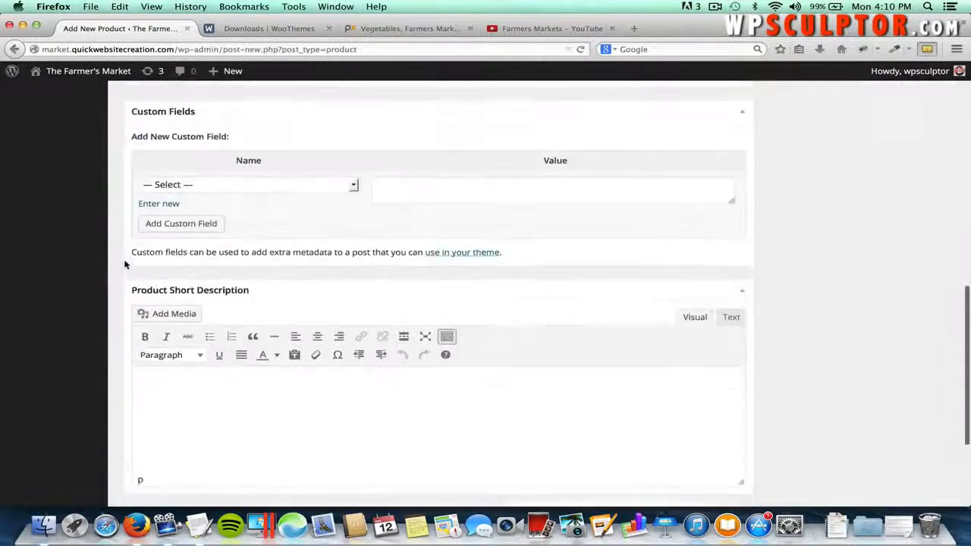
- Copy the Oranges short description from the notes into the Product Short Description editor
left_click(199, 336)
key("super+Tab")
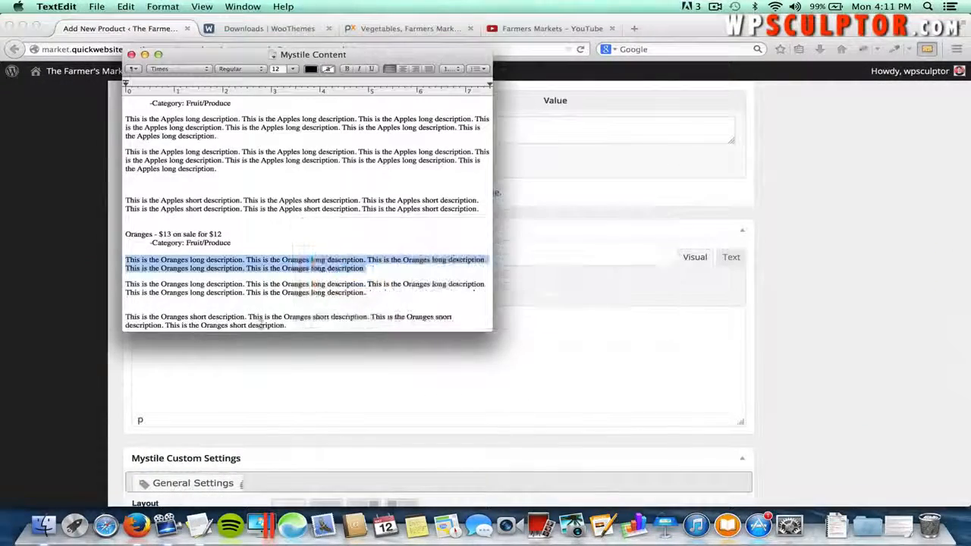
left_click_drag(287, 325, 127, 319)
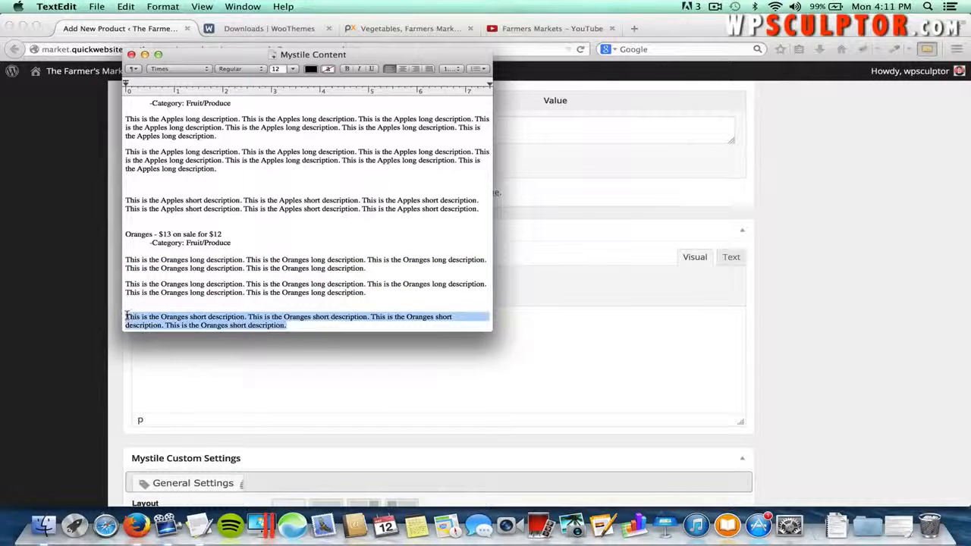
key("super+c")
key("super+Tab")
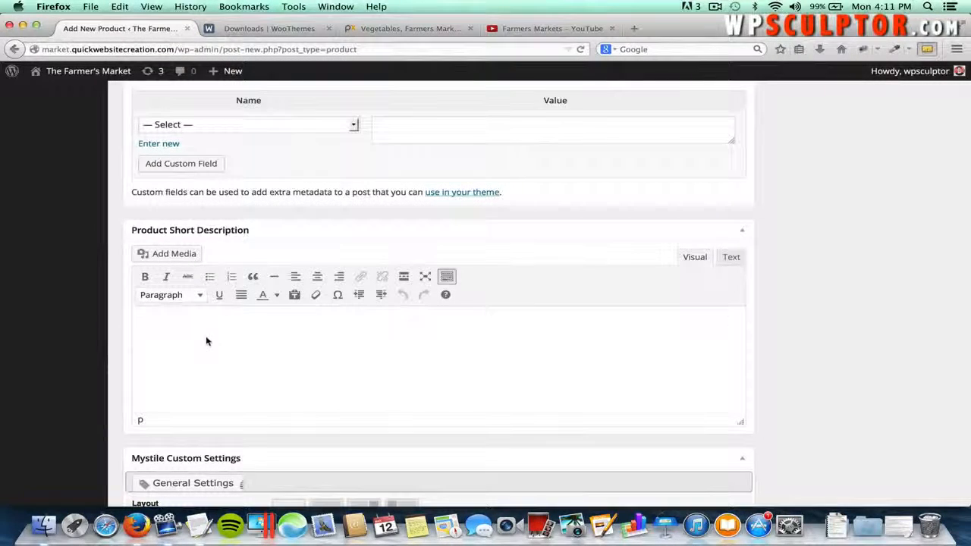
key("super+v")
scroll(274, 309, "up", 15)
scroll(274, 309, "down", 5)
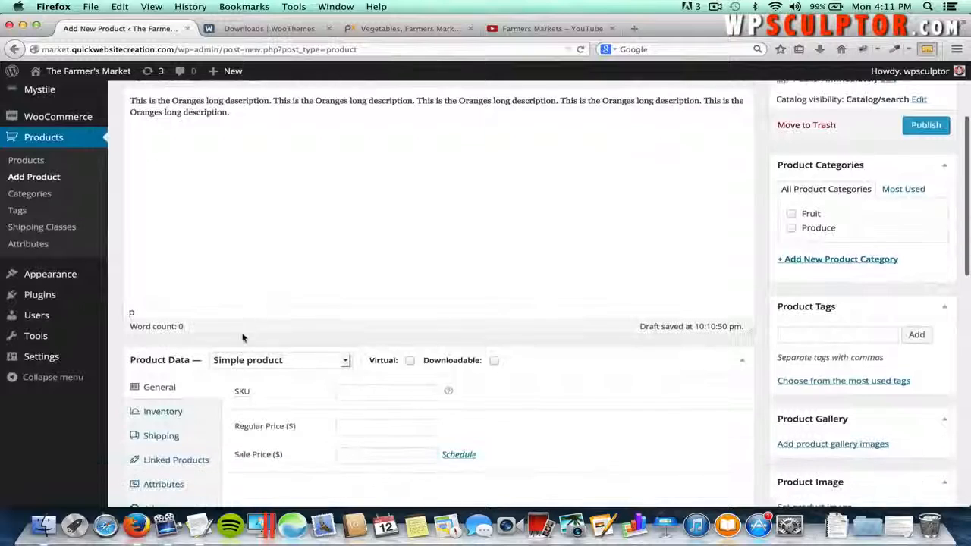
- Set the Oranges regular price to 13
left_click(373, 429)
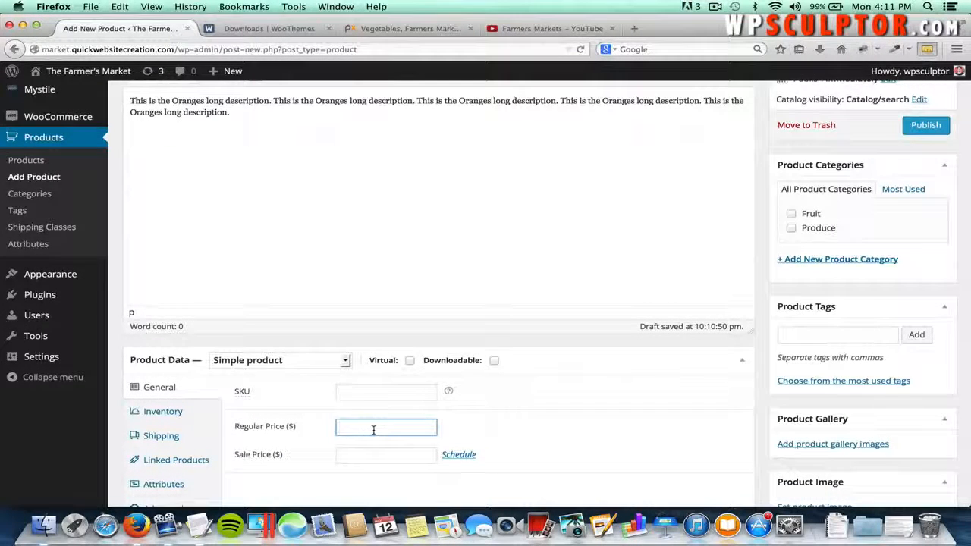
type("12")
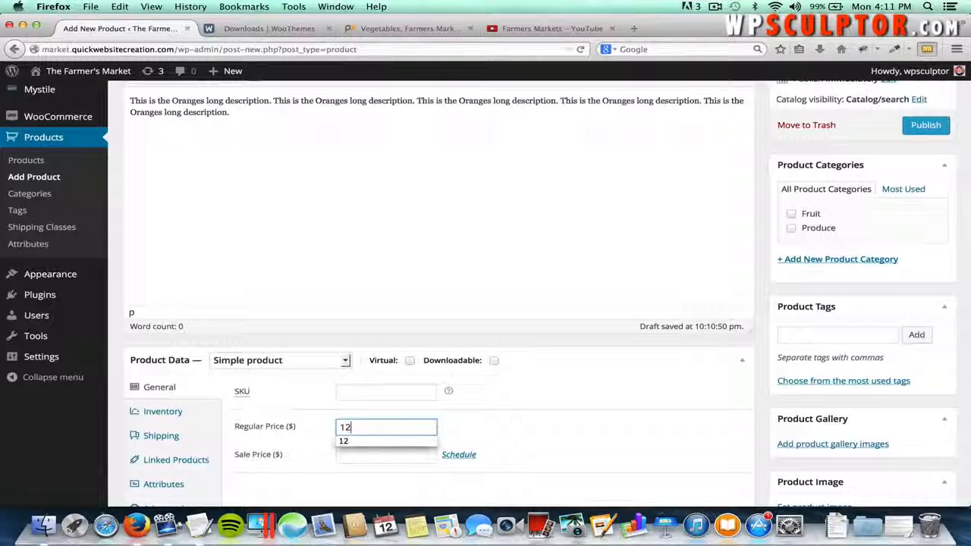
key("BackSpace")
type("3")
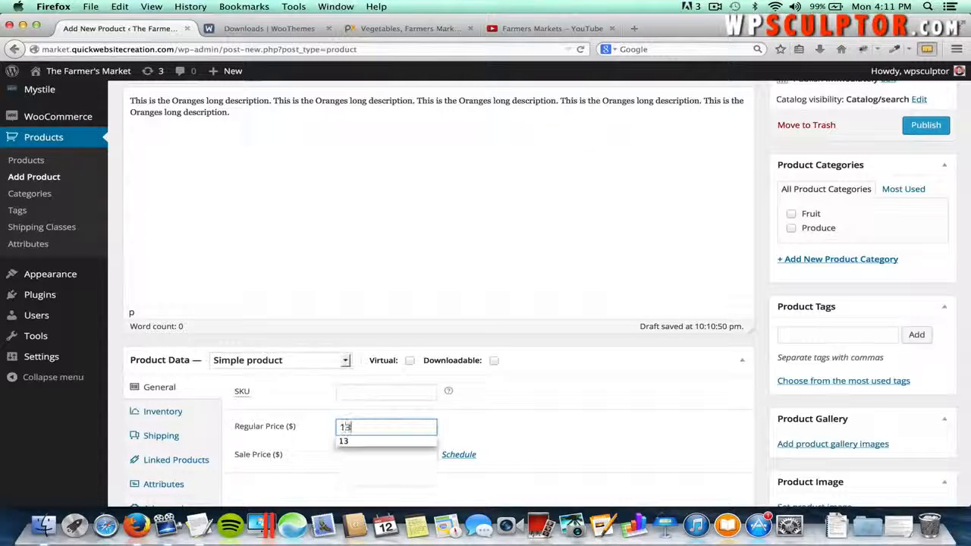
left_click(509, 423)
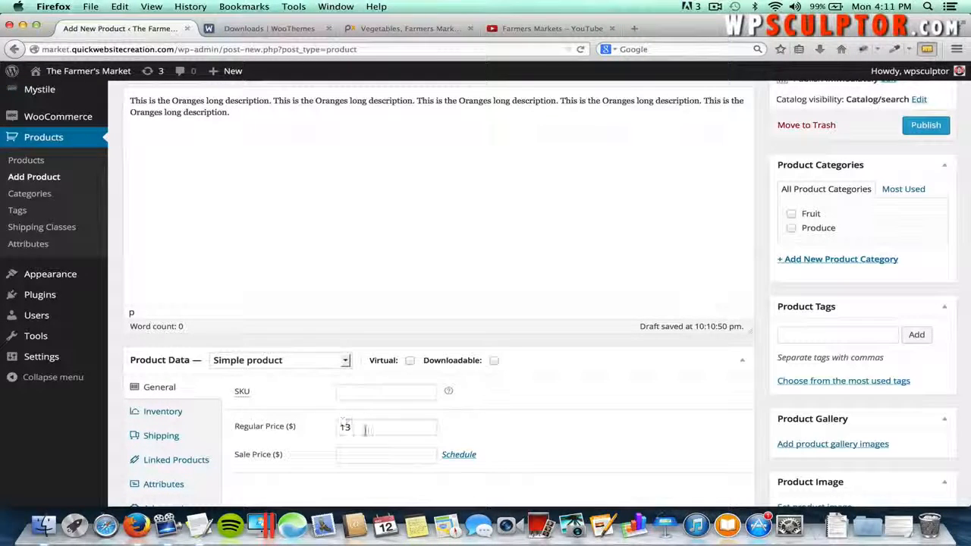
- Set the sale price to 12 and bring up the product image picker
left_click(351, 455)
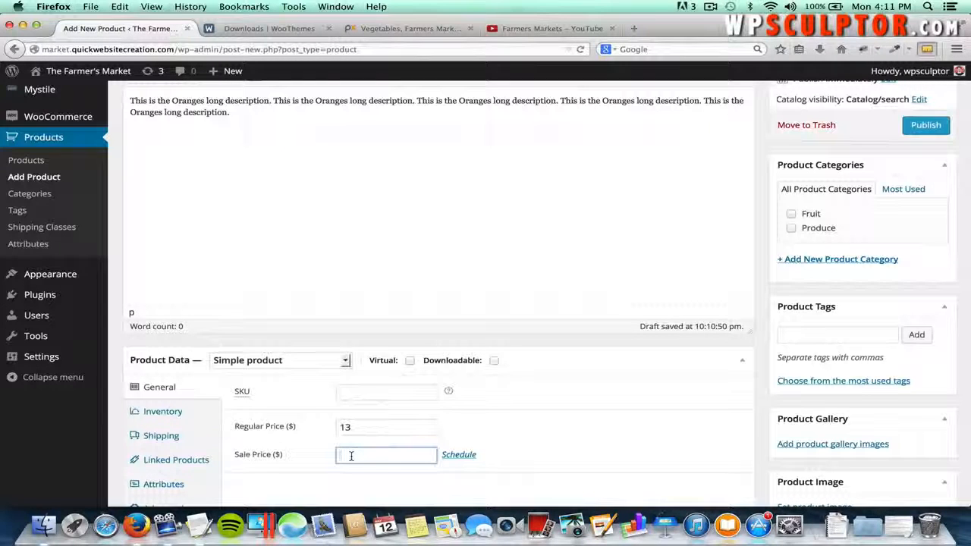
type("12")
left_click(465, 423)
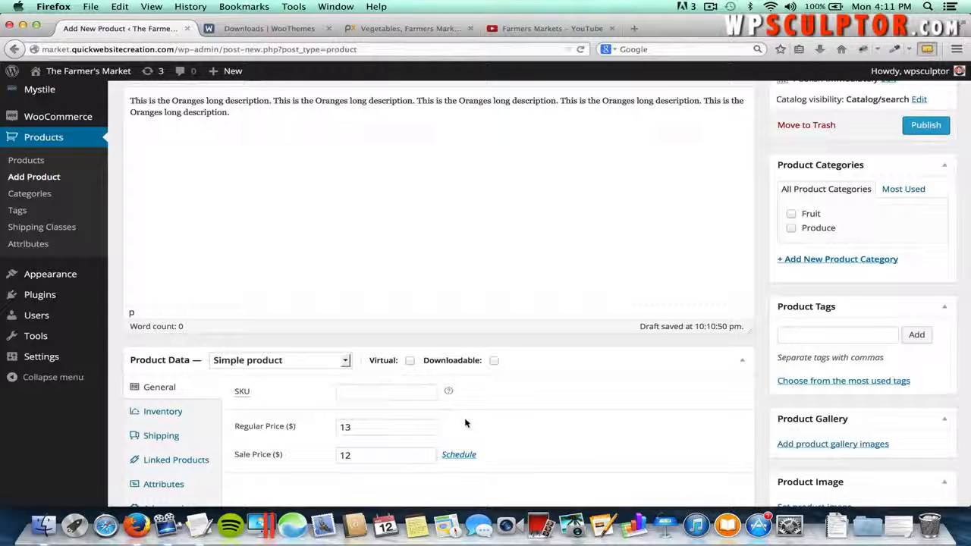
scroll(377, 449, "down", 2)
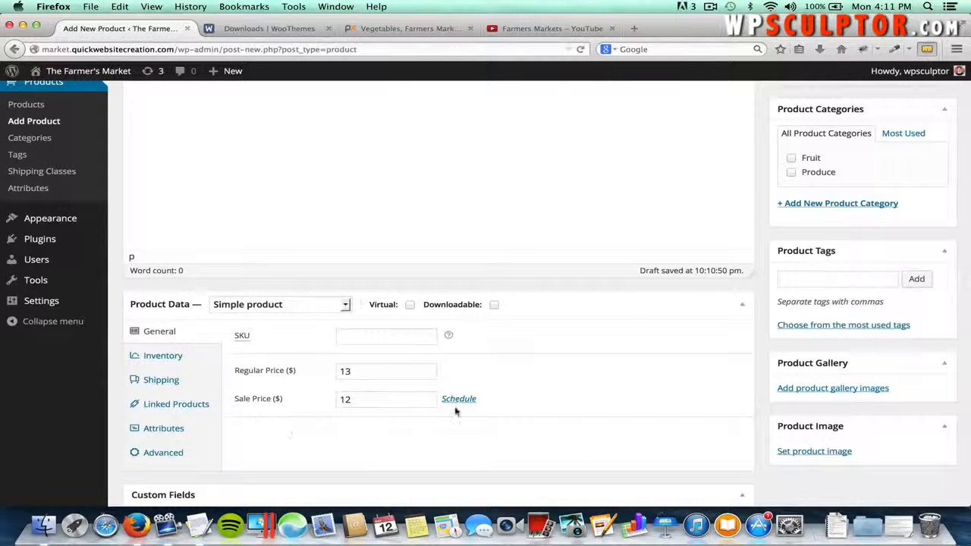
left_click(806, 451)
- Upload Oranges.jpg and set it as the product image
left_click(66, 126)
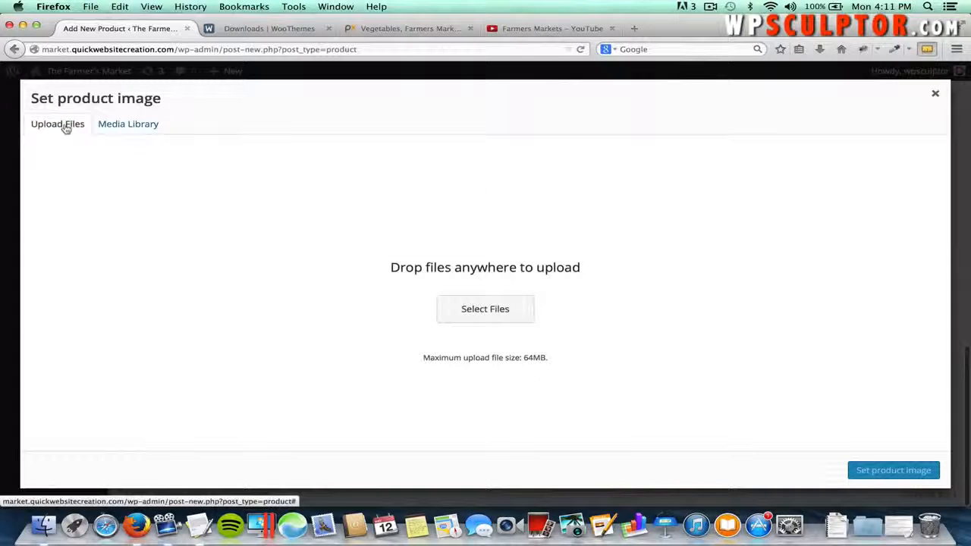
left_click(455, 311)
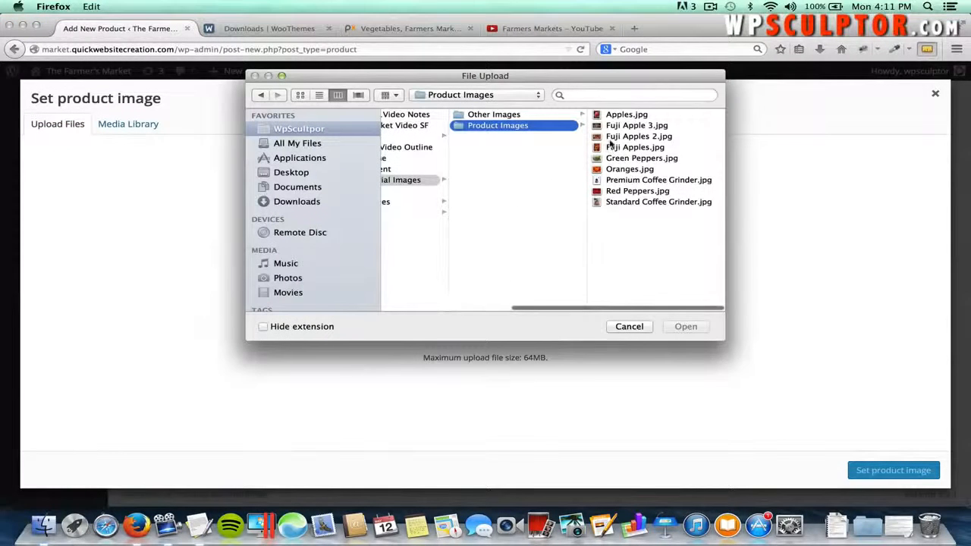
left_click(630, 170)
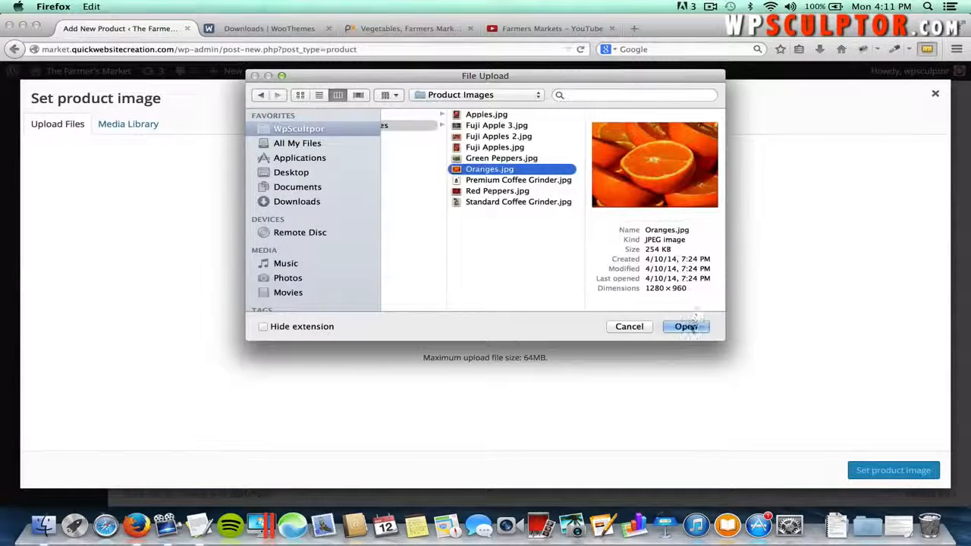
left_click(684, 326)
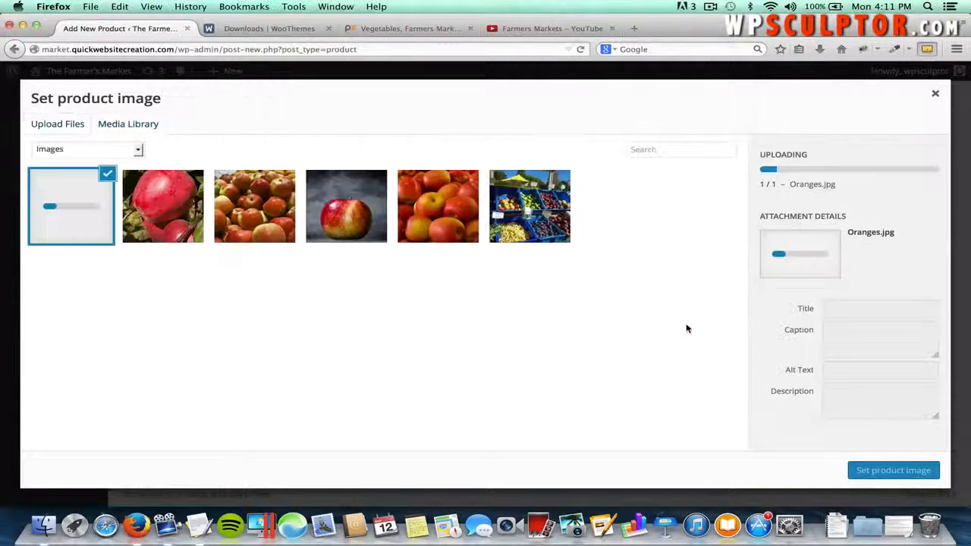
left_click(867, 472)
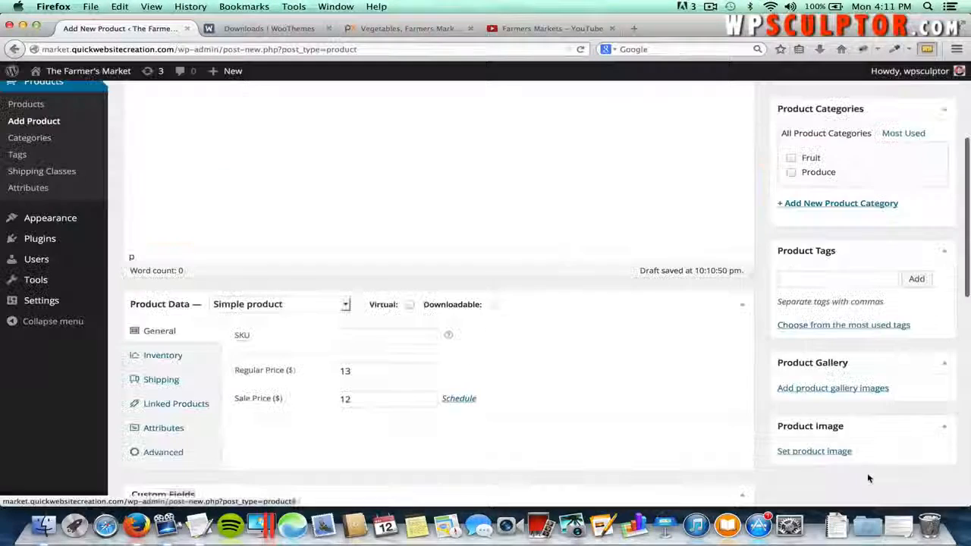
- File Oranges under Fruit and Produce, publish it, and start another new product
scroll(895, 387, "up", 2)
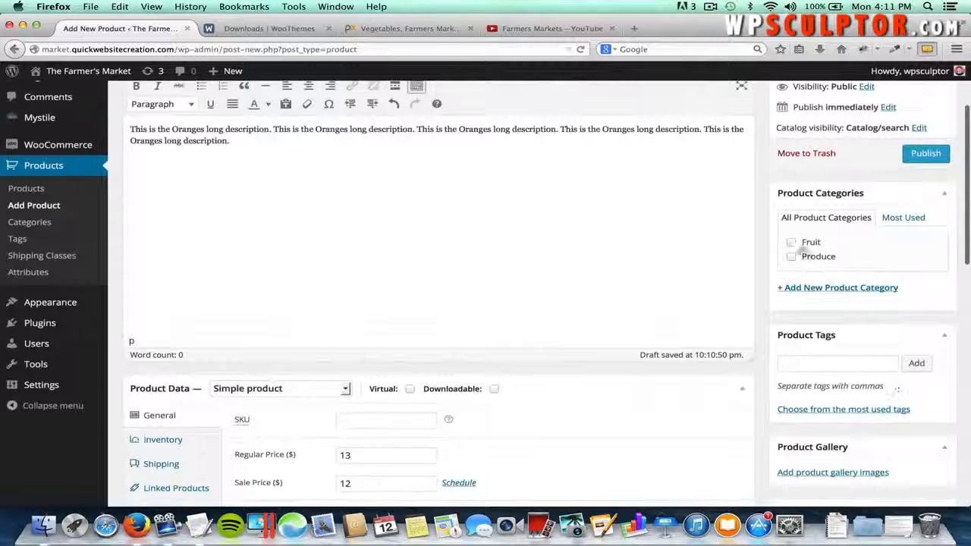
left_click(790, 242)
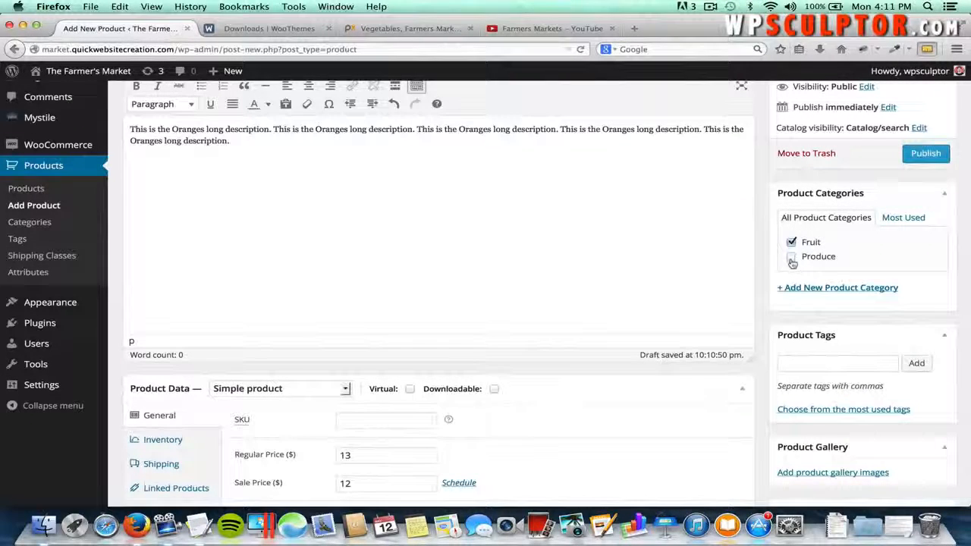
left_click(791, 257)
scroll(773, 287, "up", 1)
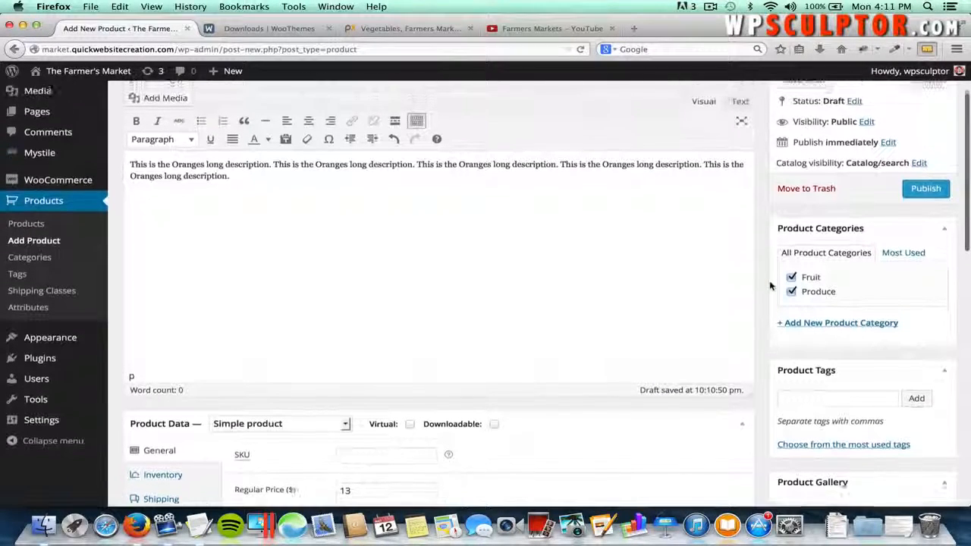
left_click(919, 195)
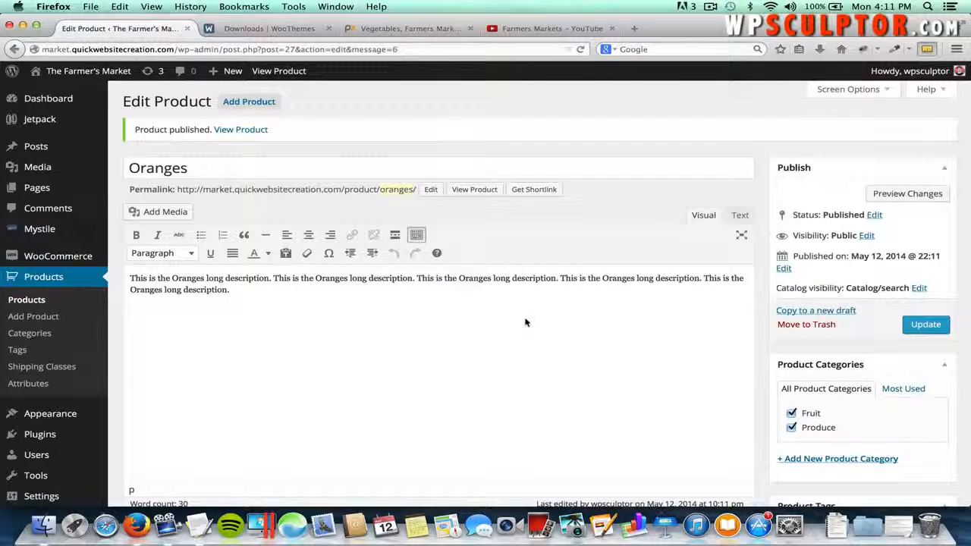
scroll(525, 322, "down", 1)
scroll(525, 322, "up", 1)
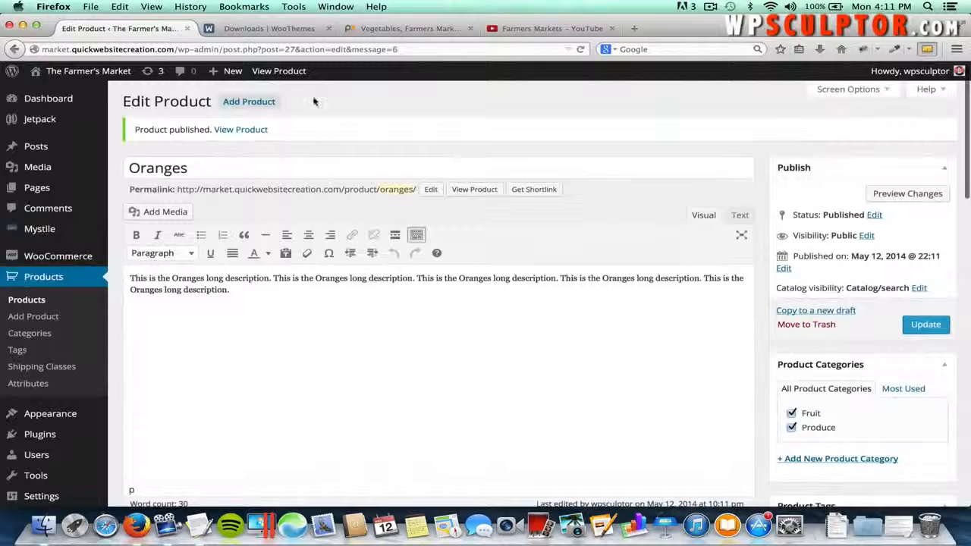
left_click(261, 103)
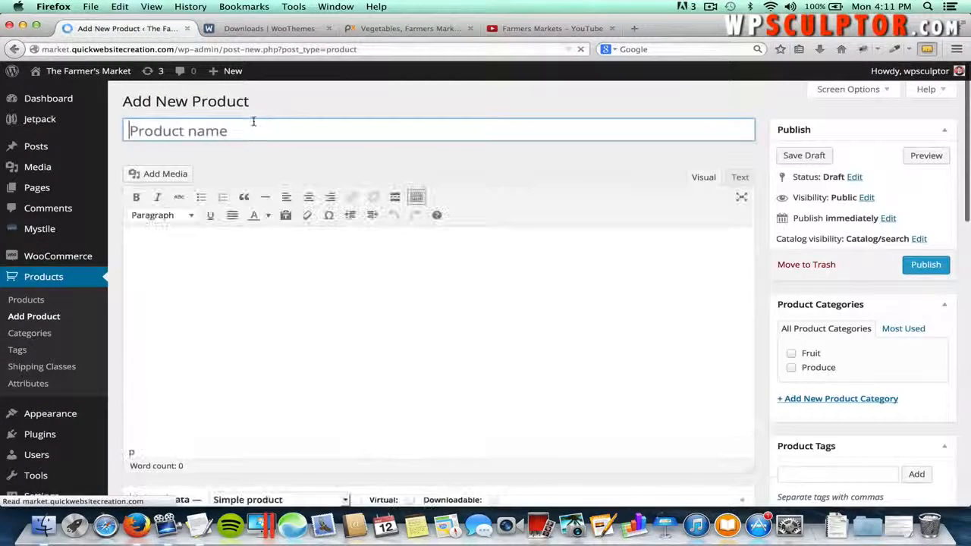
- Name the product 'Green Peppers' and paste its long description from the notes
type("Green Pepper")
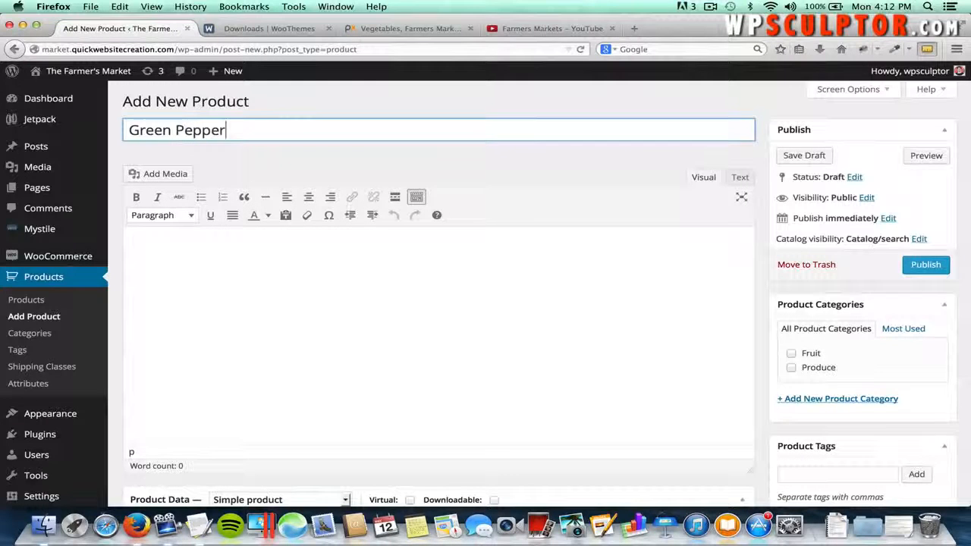
type("s")
left_click(307, 222)
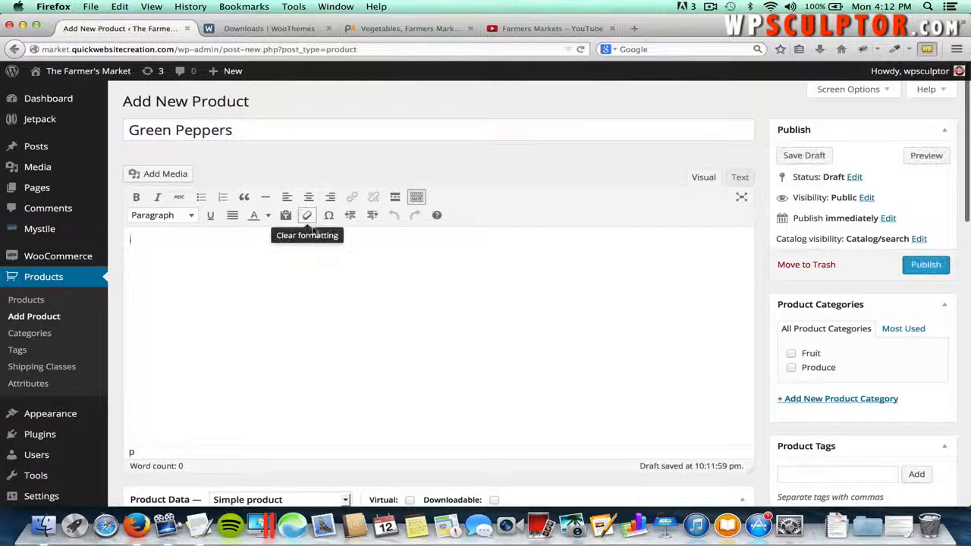
key("super+Tab")
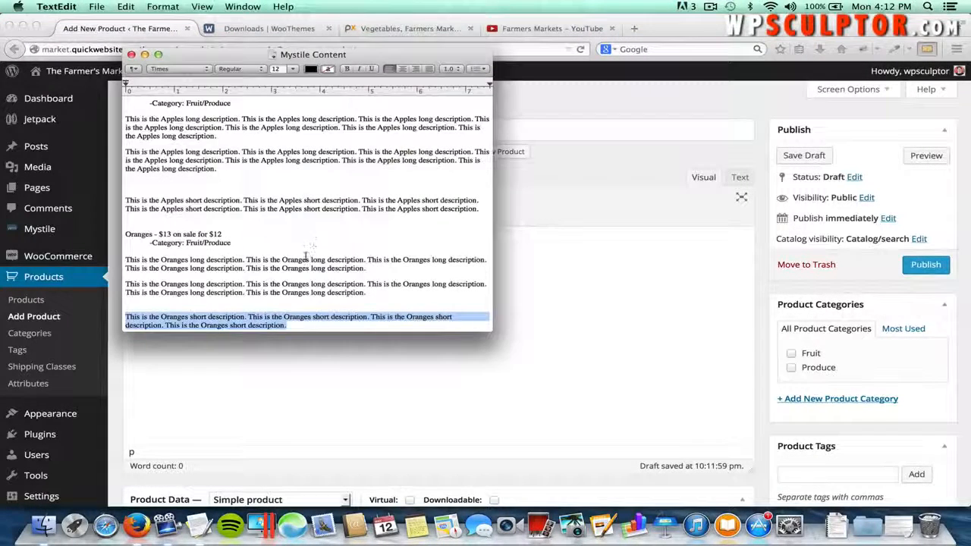
scroll(304, 254, "down", 5)
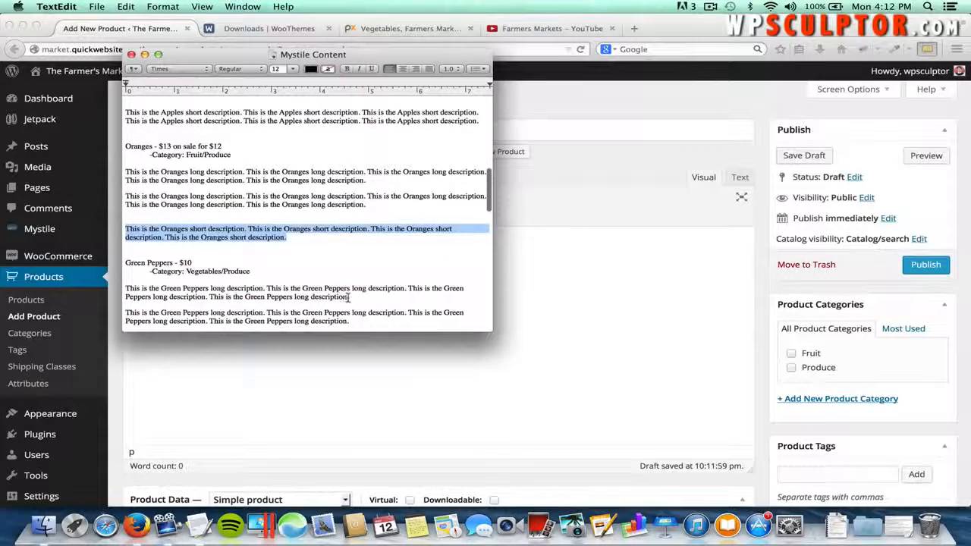
left_click_drag(349, 296, 131, 292)
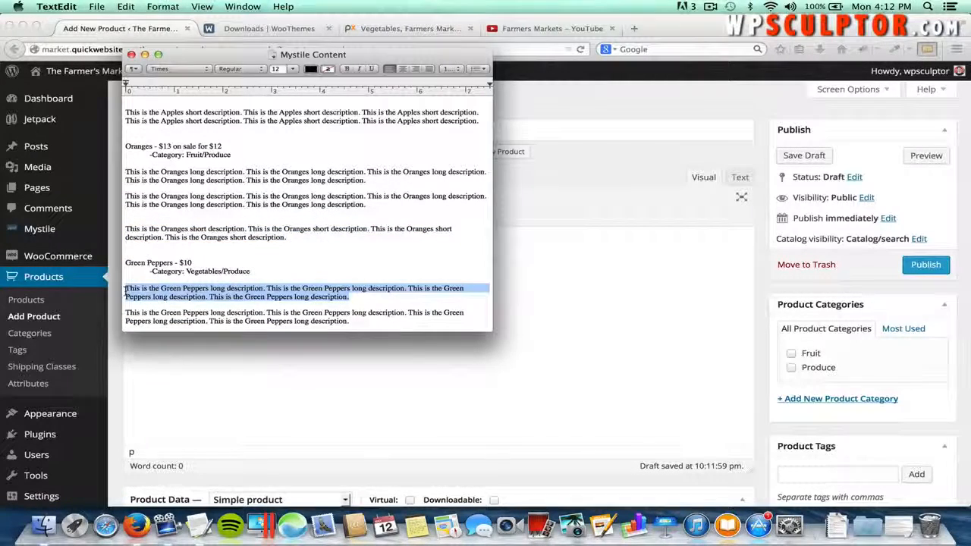
key("super+c")
key("super+Tab")
key("super+v")
- Copy the Green Peppers short description into the Product Short Description editor
scroll(232, 322, "down", 3)
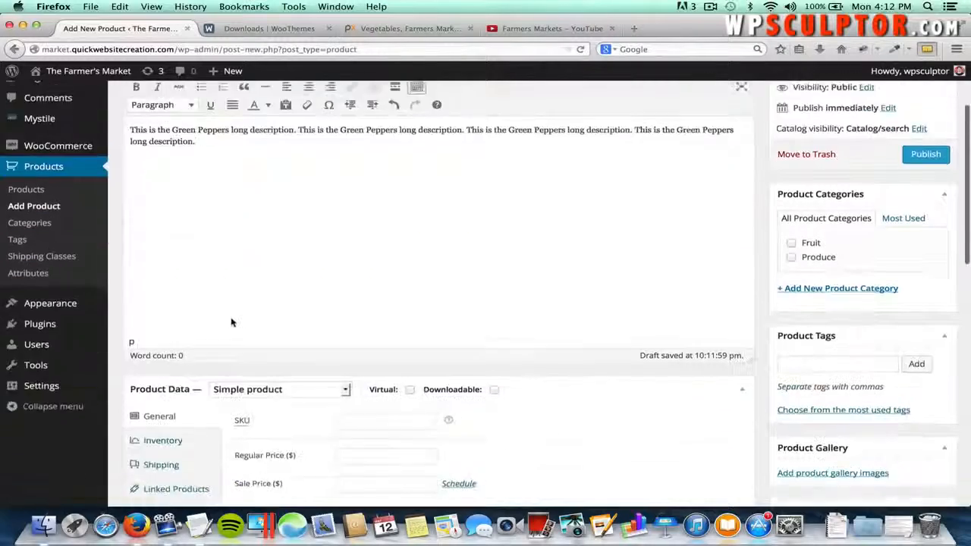
scroll(232, 322, "down", 10)
left_click(233, 378)
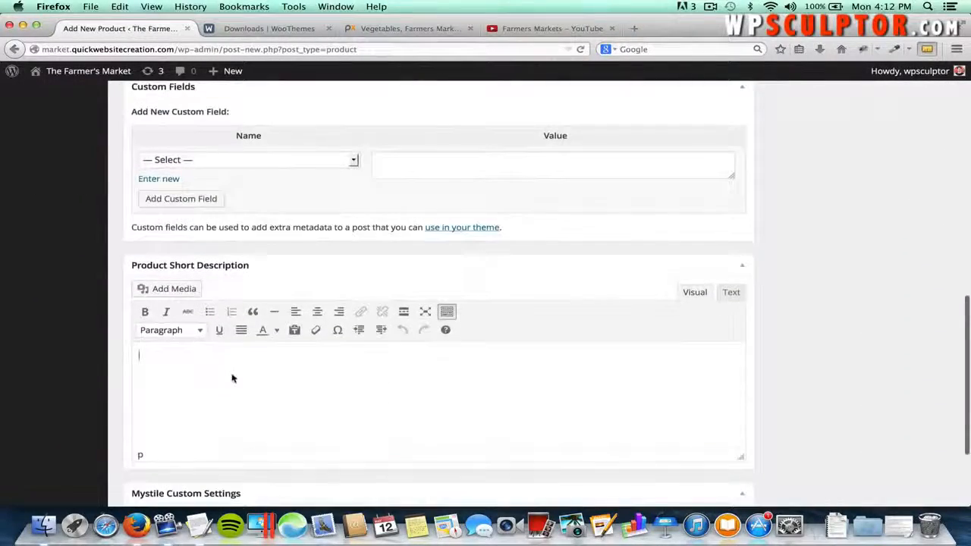
key("super+Tab")
scroll(347, 320, "down", 2)
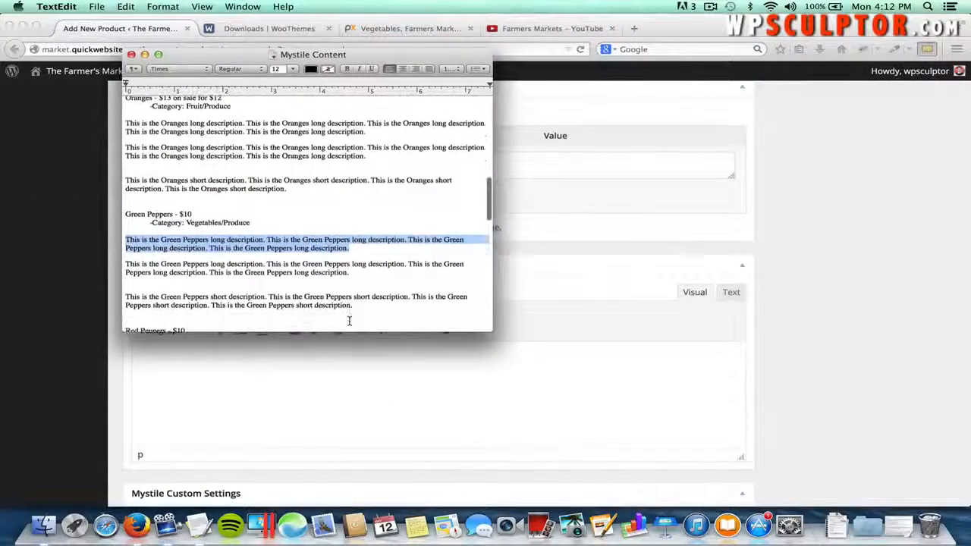
left_click_drag(354, 305, 123, 299)
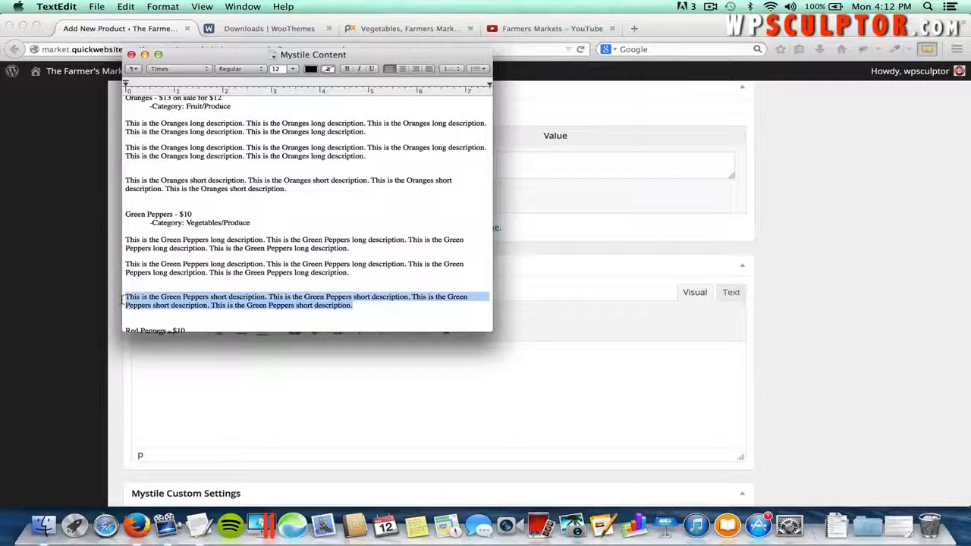
key("super+c")
key("super+Tab")
key("super+v")
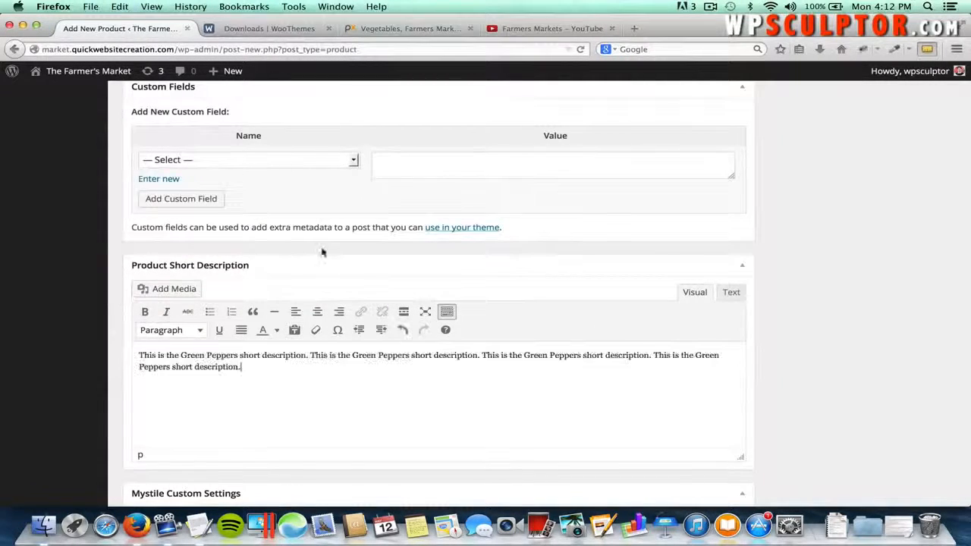
scroll(321, 252, "up", 10)
scroll(321, 252, "down", 3)
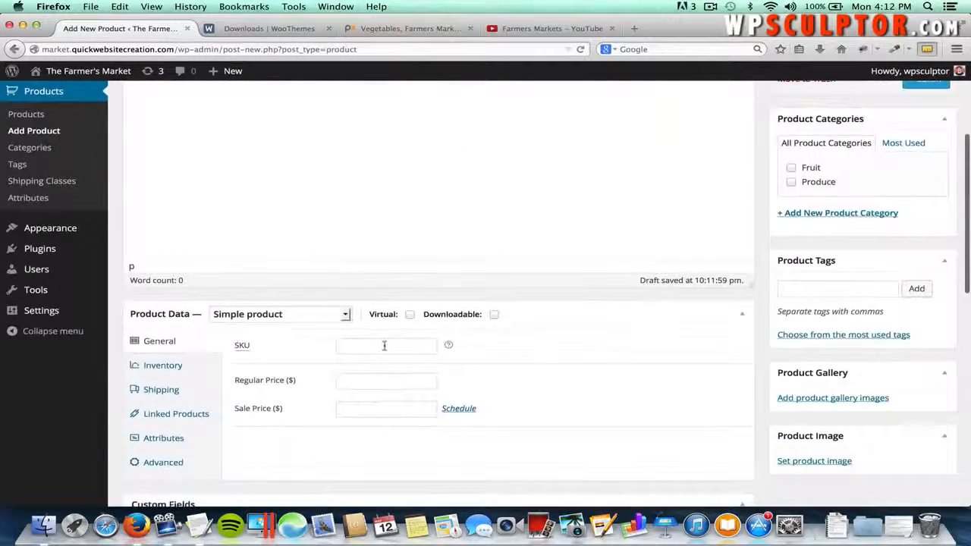
- Set the Green Peppers regular price to 10 and tick Produce
left_click(371, 386)
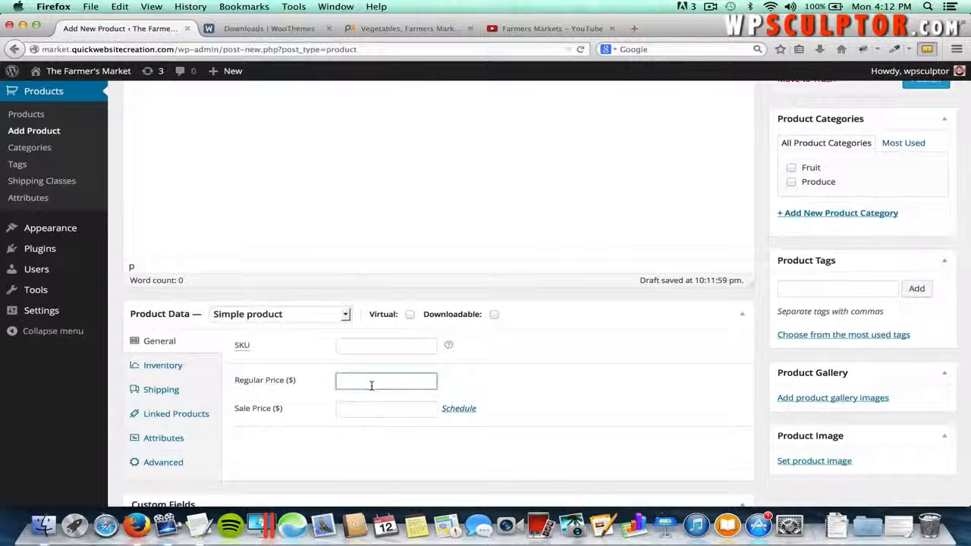
type("10")
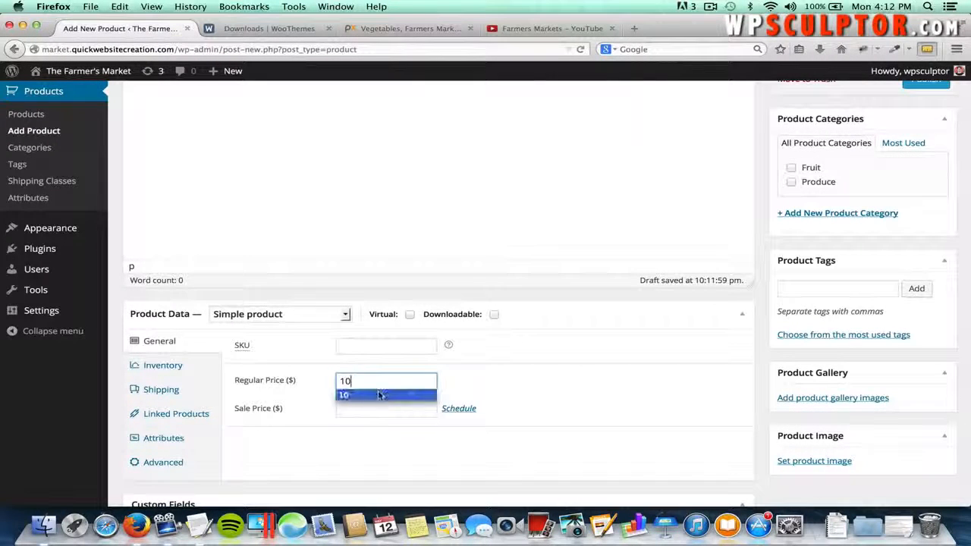
left_click(566, 373)
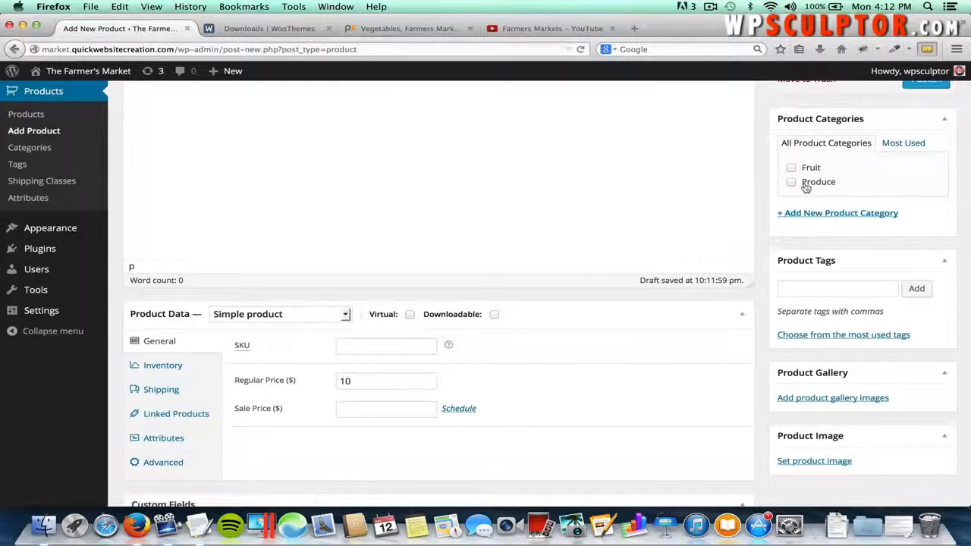
- Create a new Vegetables category for the product, then bring up the image picker
left_click(842, 217)
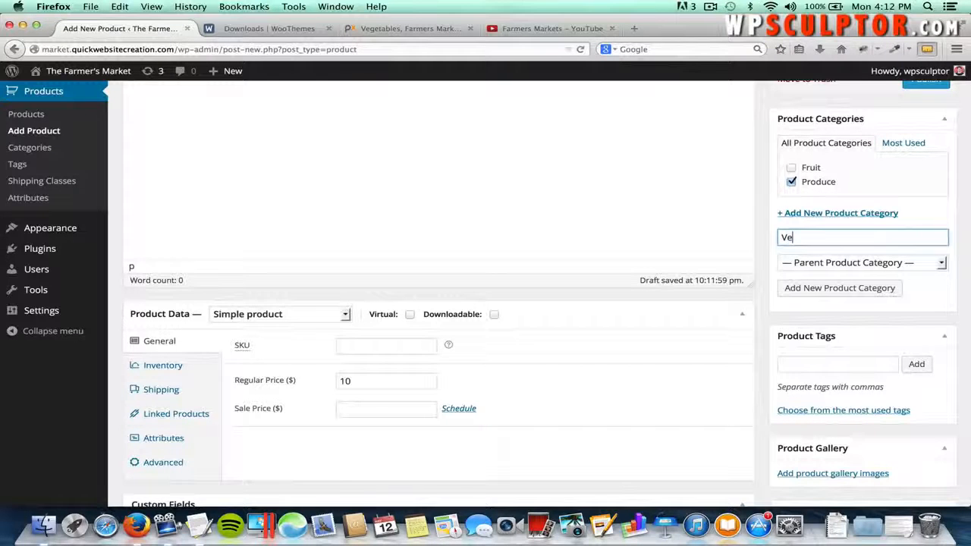
type("Ve")
type("tables")
left_click(830, 292)
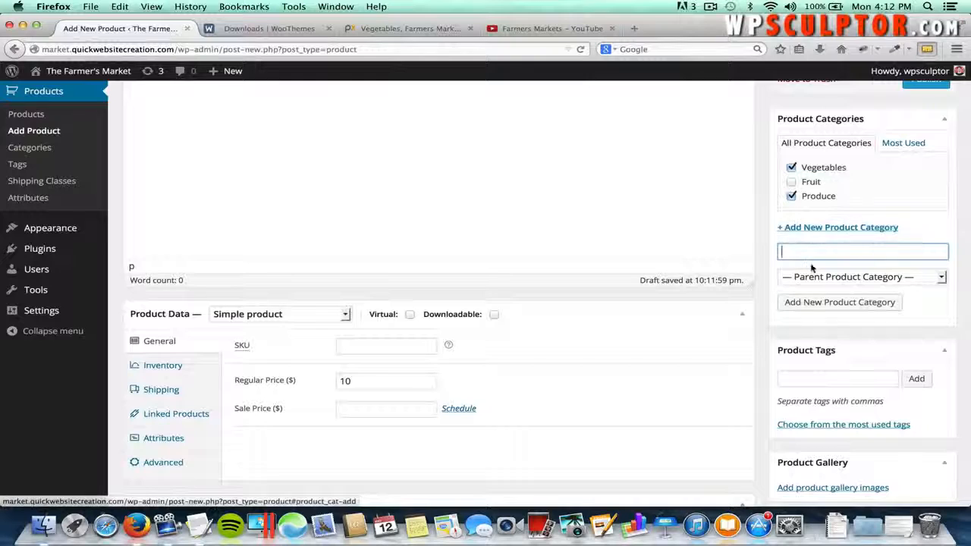
scroll(902, 220, "down", 4)
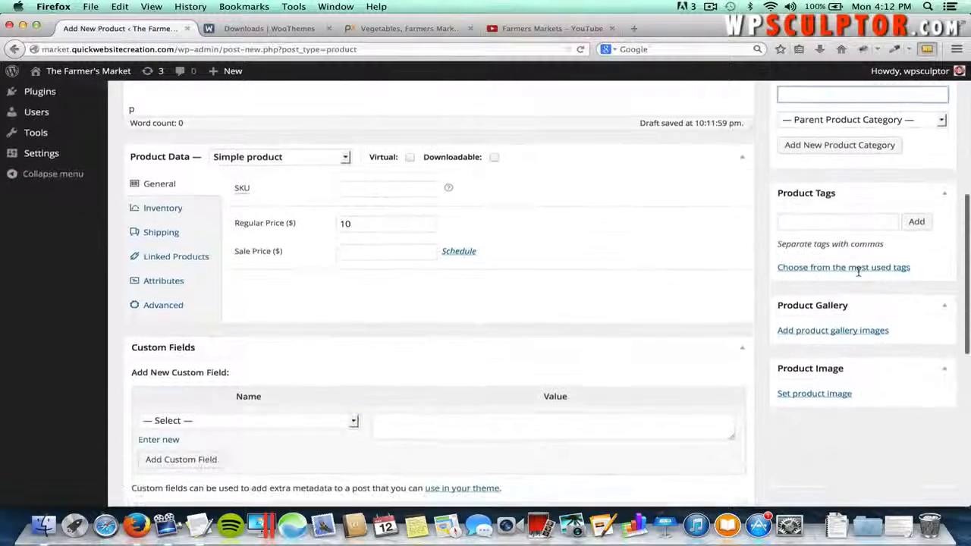
left_click(839, 388)
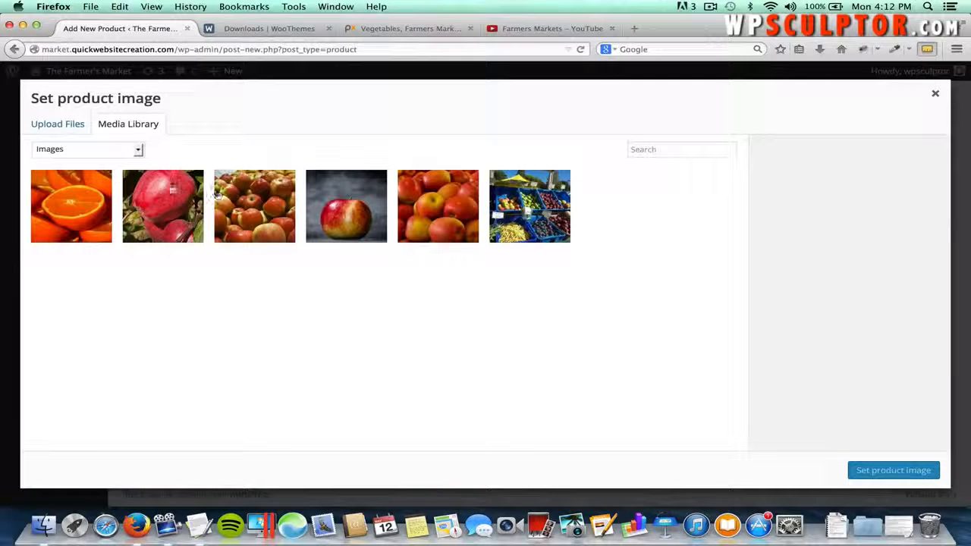
- Upload Green Peppers.jpg and set it as the product image
left_click(46, 126)
left_click(472, 319)
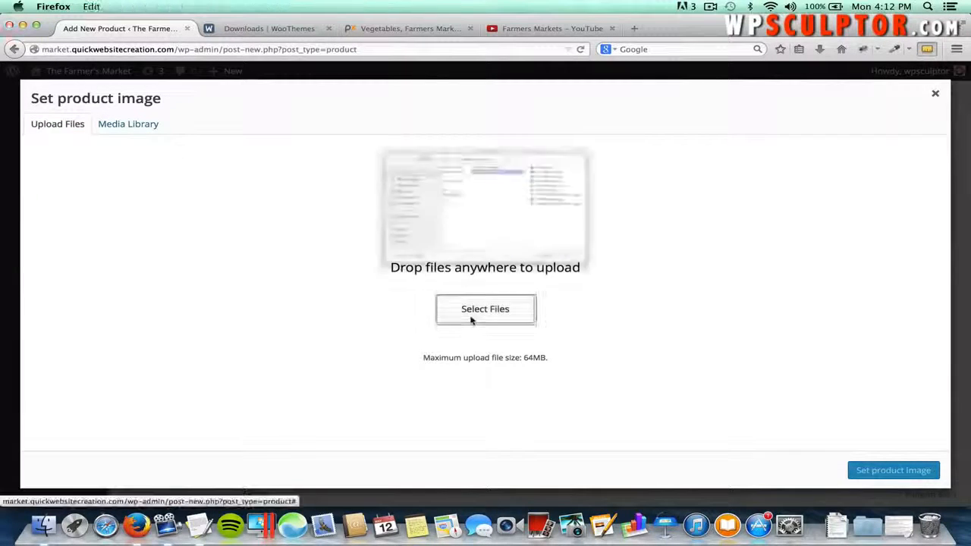
left_click(633, 158)
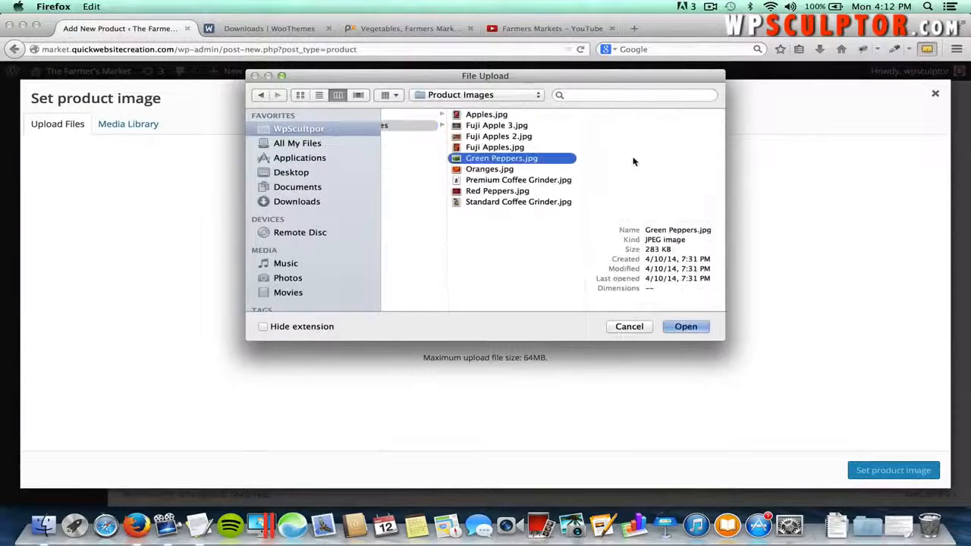
left_click(688, 326)
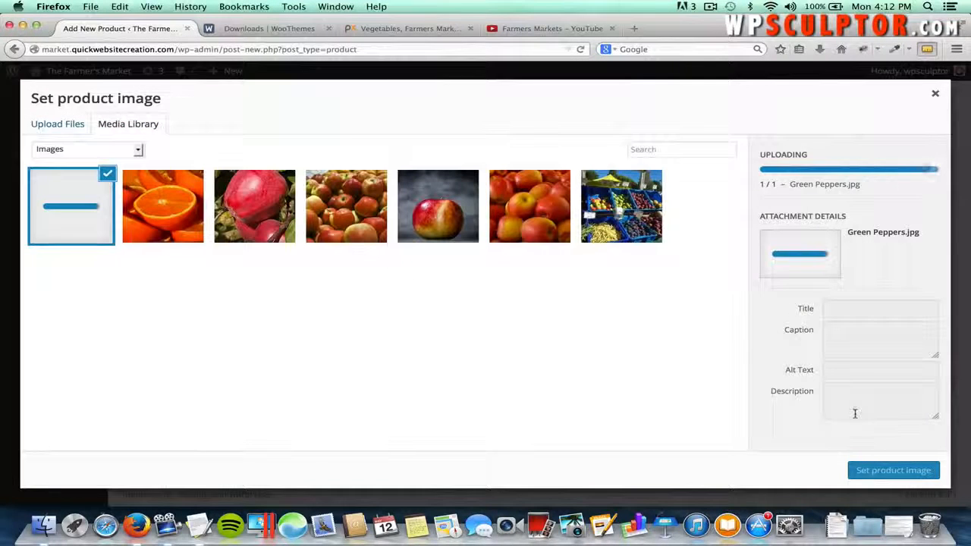
left_click(885, 472)
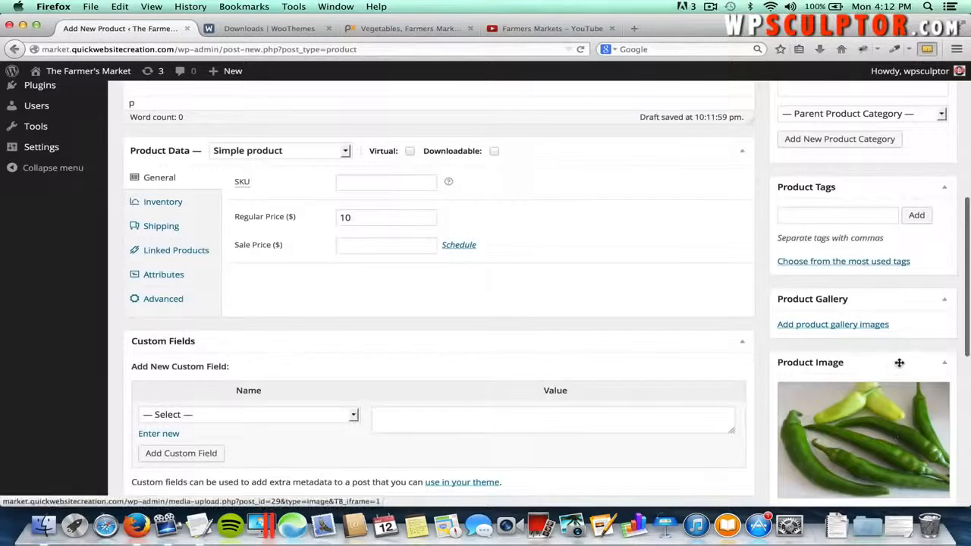
- Publish Green Peppers and start another new product
scroll(898, 362, "up", 5)
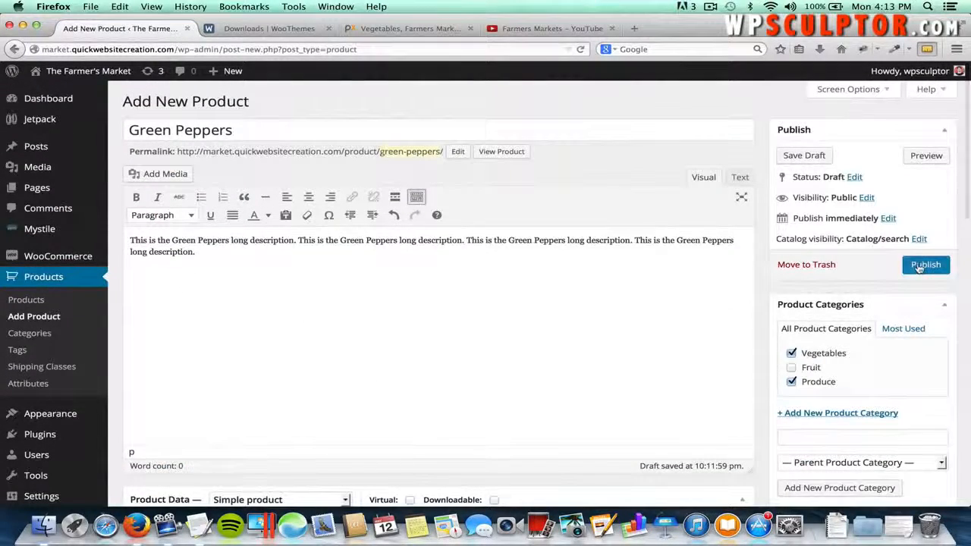
left_click(919, 267)
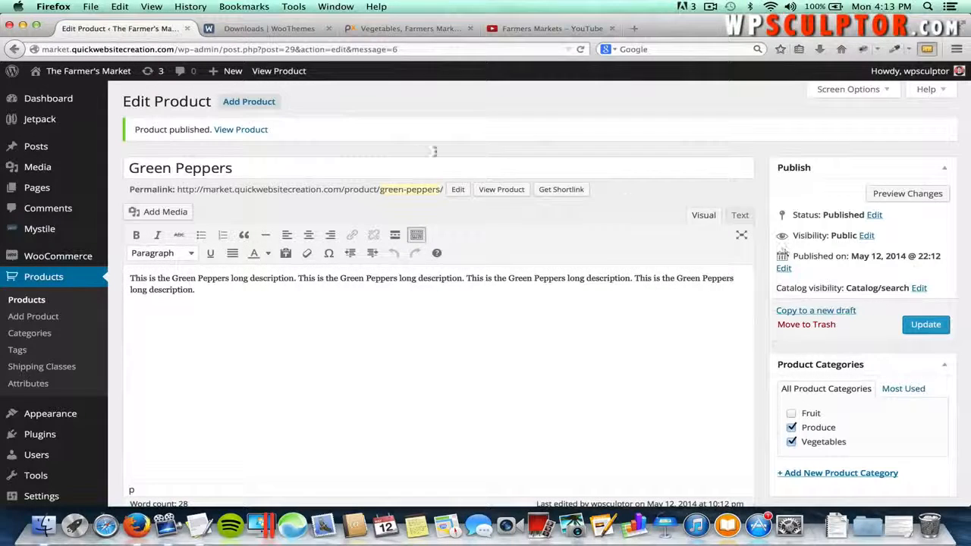
left_click(254, 102)
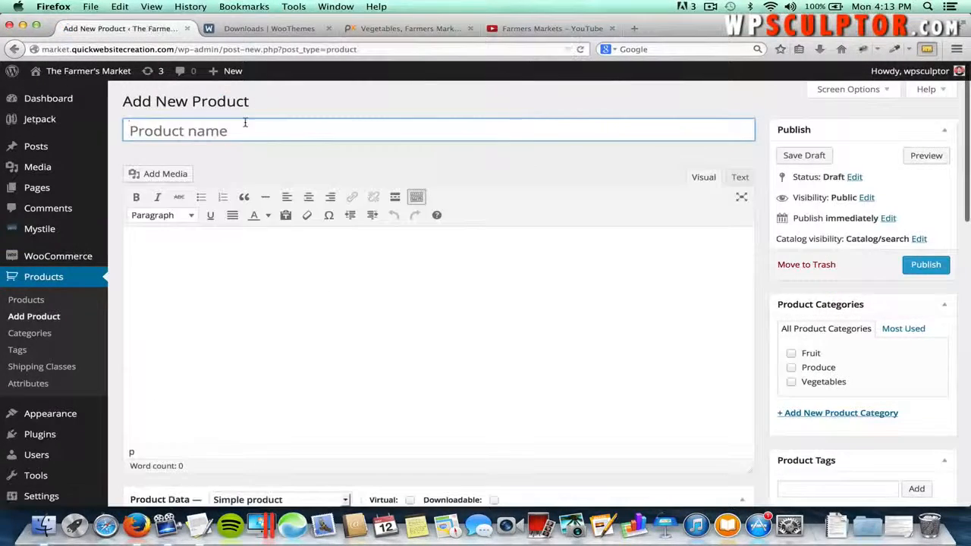
- Title the product 'Red Peppers' and paste its long description from the notes
left_click(245, 122)
type("Red Peppers")
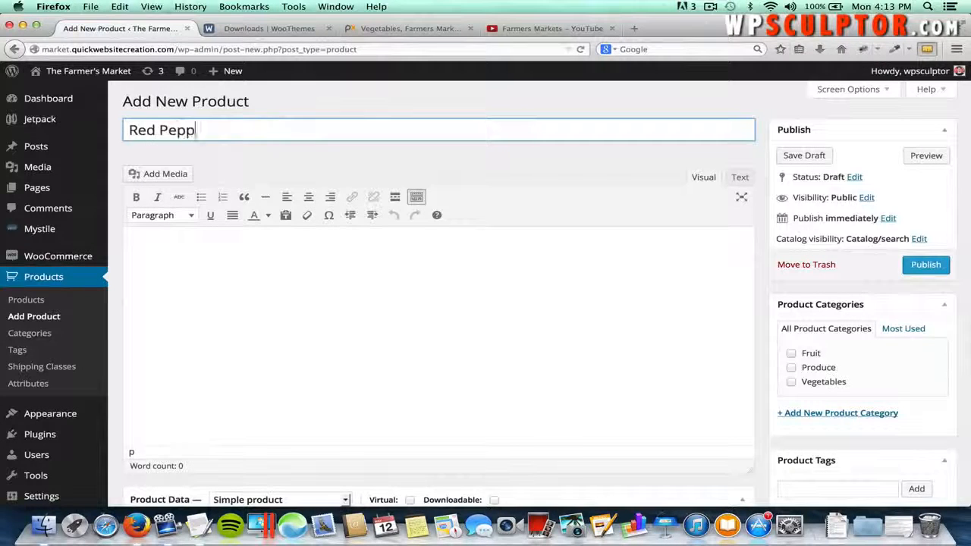
left_click(335, 266)
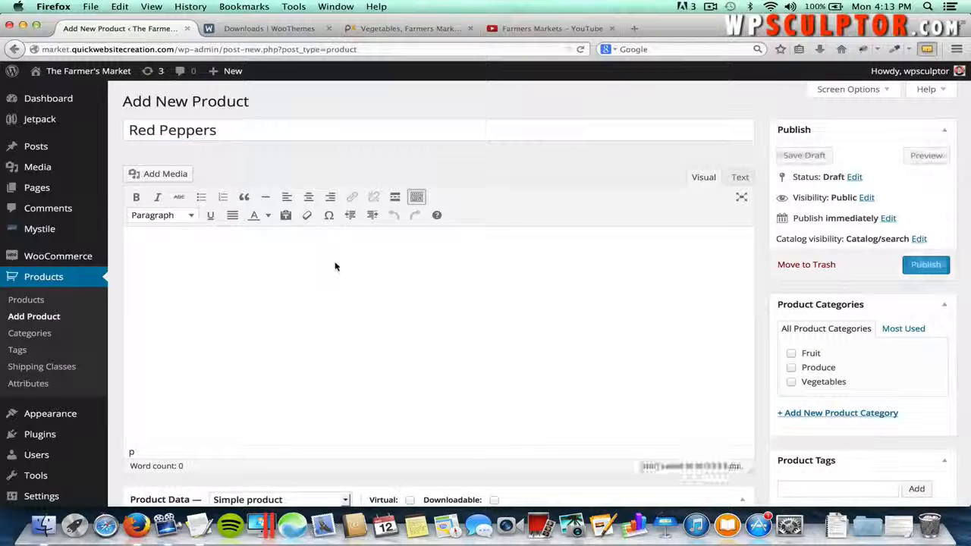
key("super+Tab")
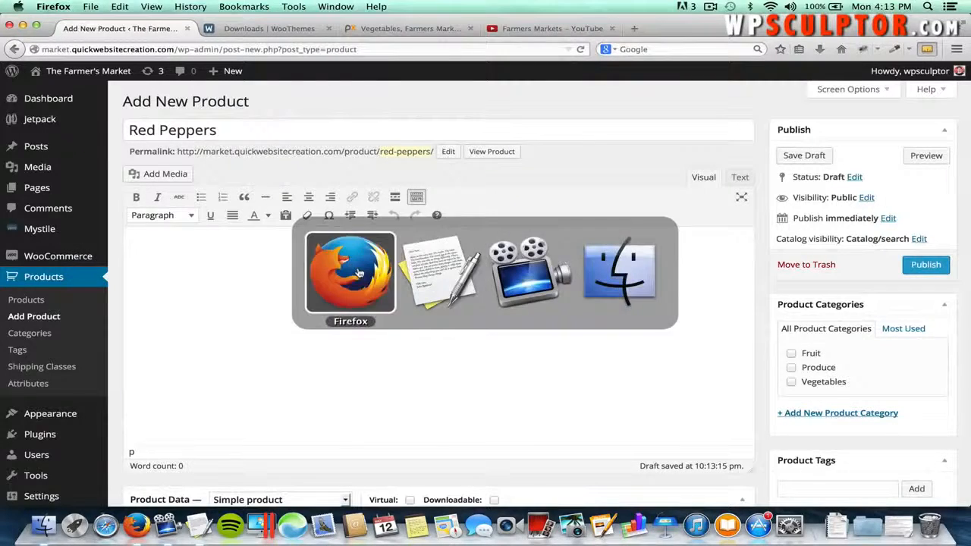
key("super+Tab")
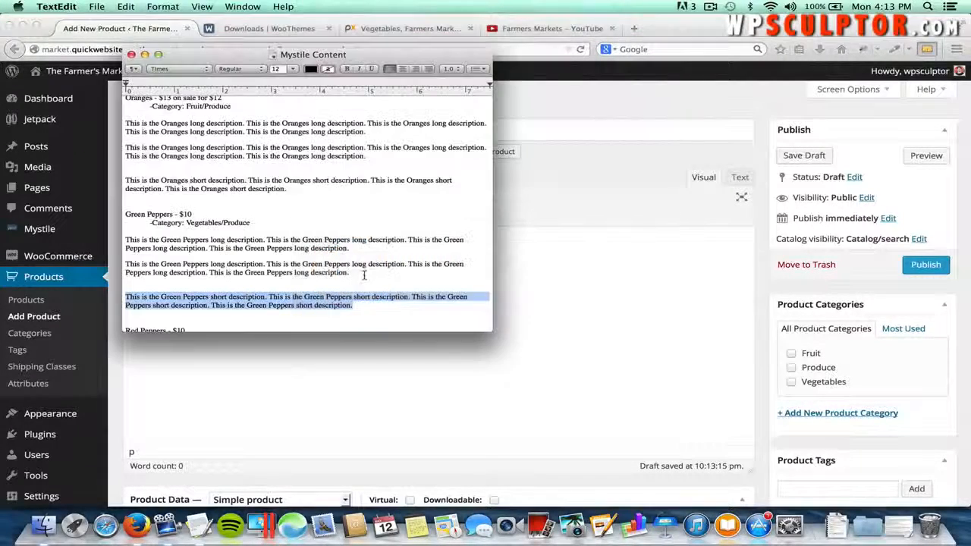
scroll(342, 272, "down", 3)
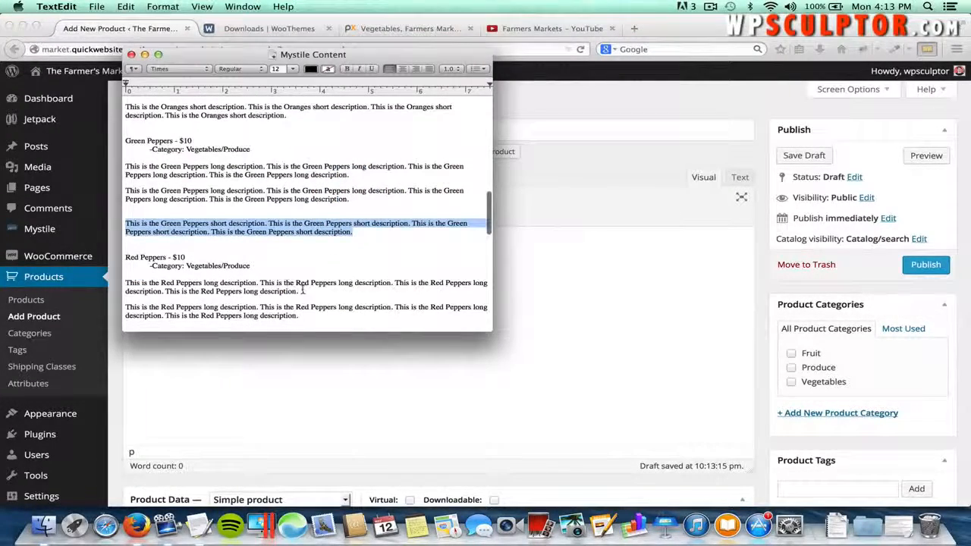
left_click_drag(300, 291, 126, 285)
key("super+c")
key("super+Tab")
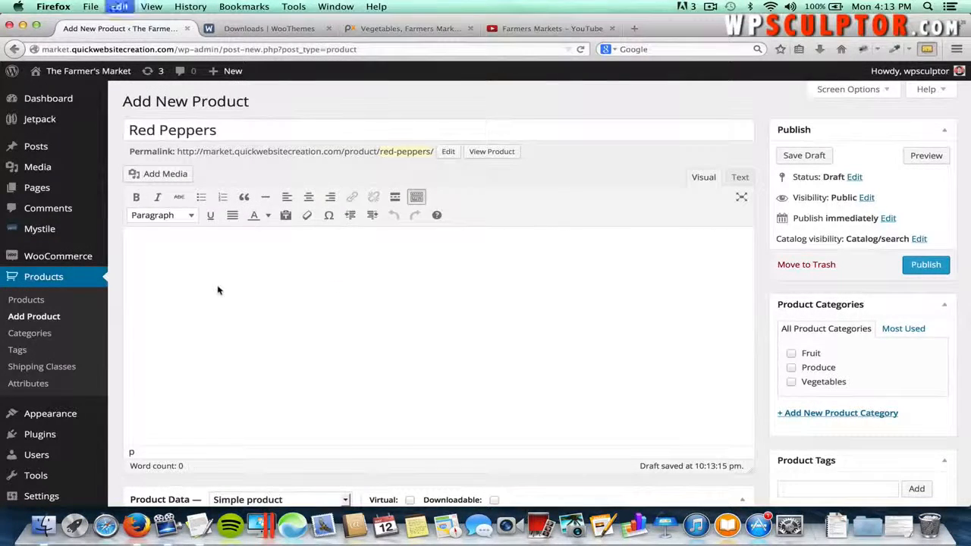
key("super+v")
- Copy the Red Peppers short description into the Product Short Description editor
scroll(220, 290, "down", 10)
scroll(221, 304, "down", 3)
left_click(226, 353)
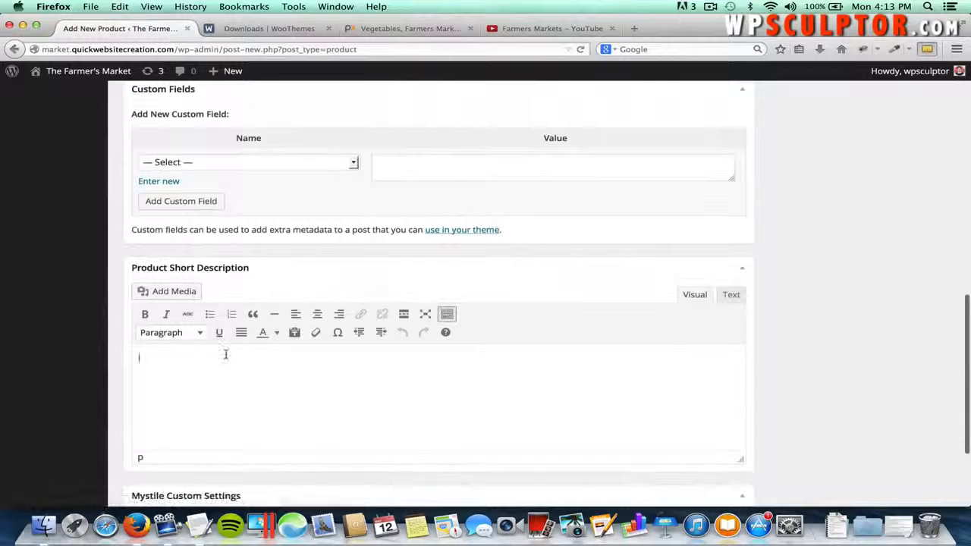
key("super+Tab")
scroll(278, 327, "down", 4)
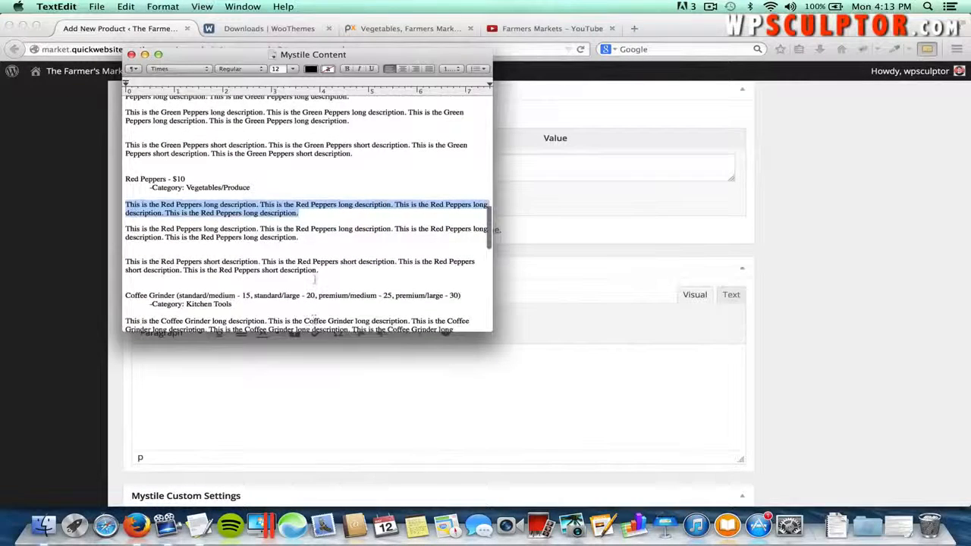
left_click_drag(317, 270, 125, 262)
key("super+c")
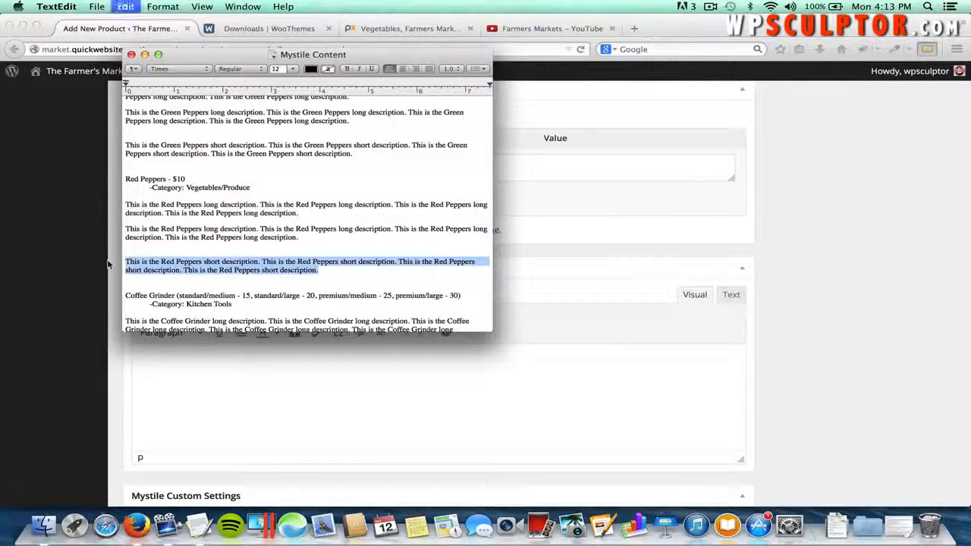
key("super+Tab")
key("super+v")
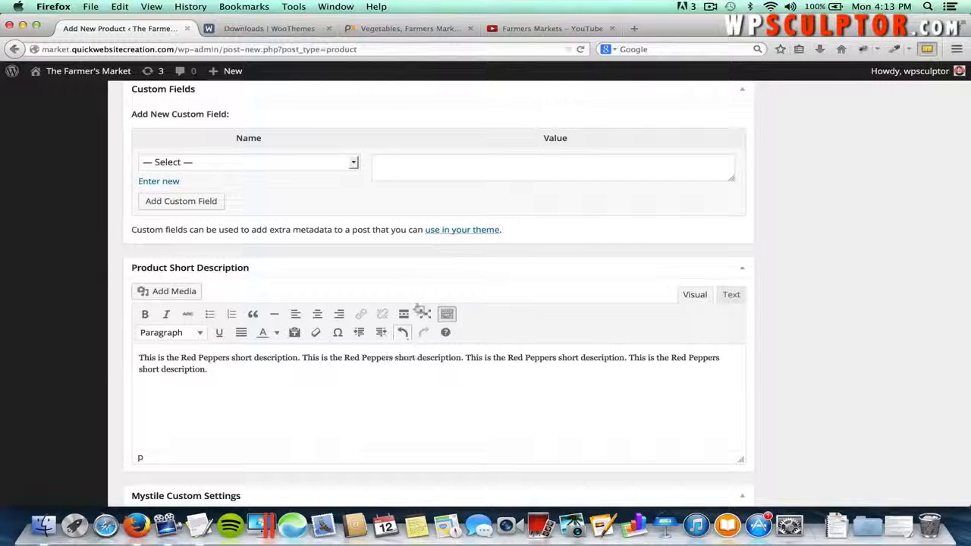
scroll(411, 273, "up", 5)
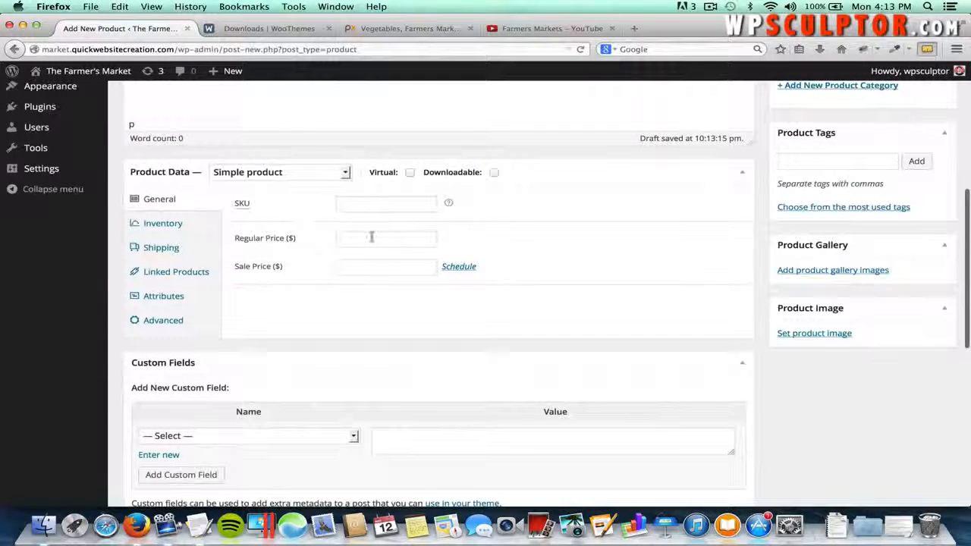
- Price Red Peppers at 10 and add it to the Vegetables category
left_click(371, 238)
type("10")
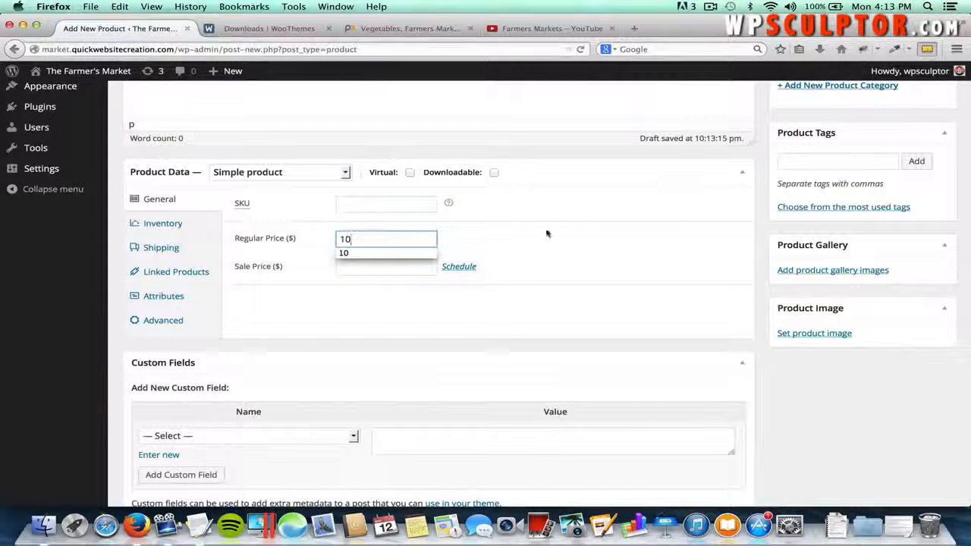
left_click(547, 234)
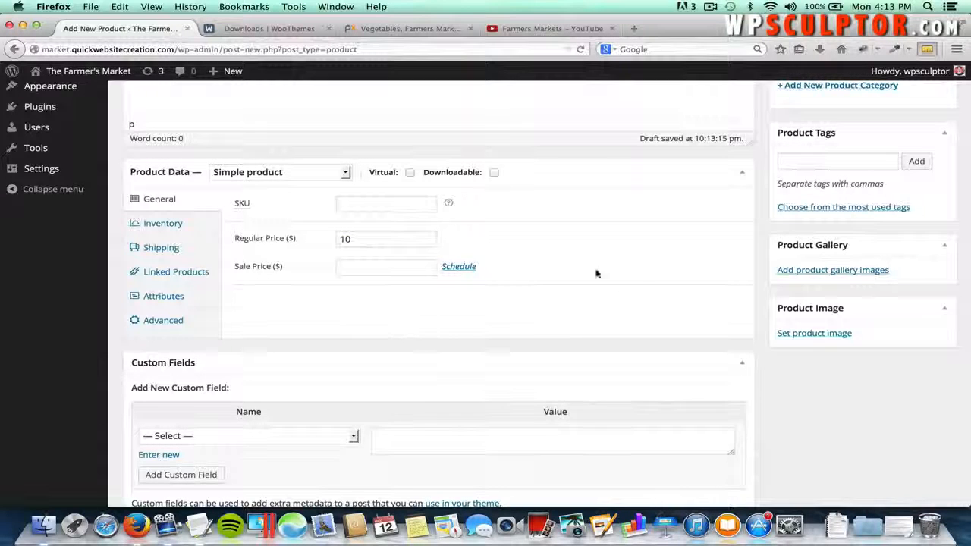
scroll(722, 245, "up", 2)
scroll(806, 173, "up", 2)
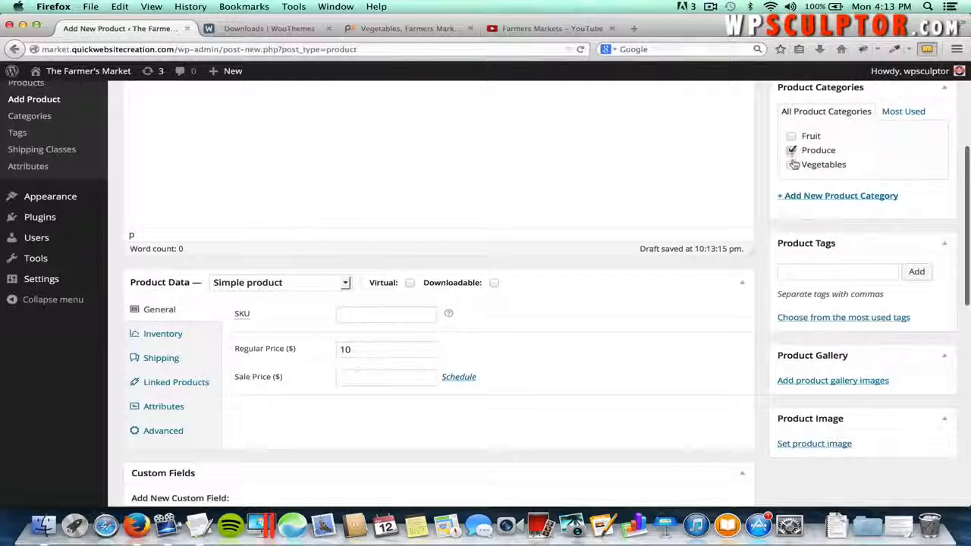
left_click(791, 164)
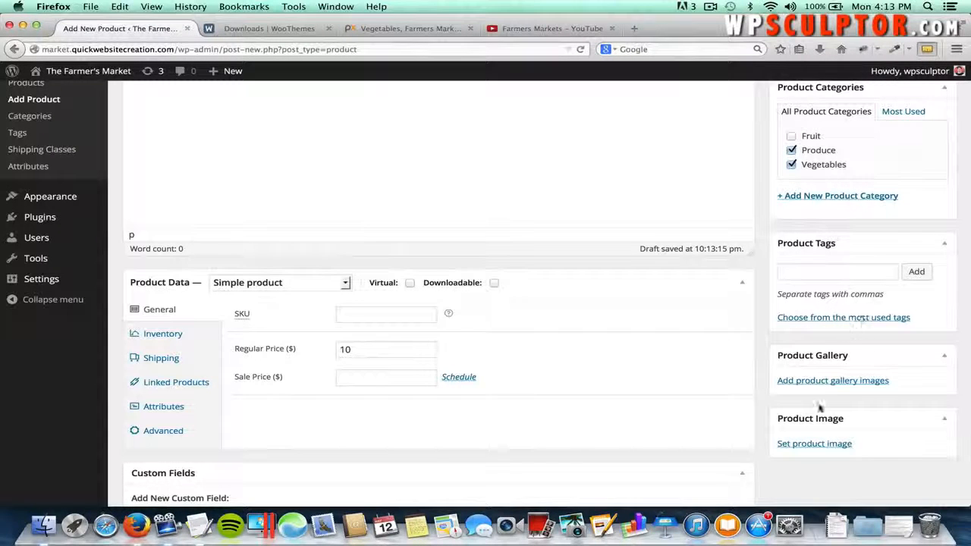
- Upload Red Peppers.jpg and set it as the product image
left_click(808, 444)
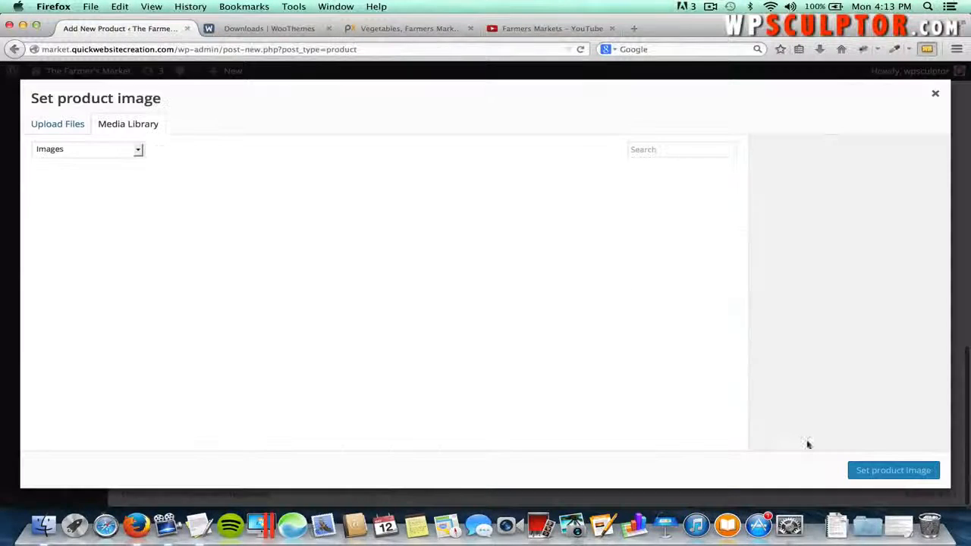
left_click(59, 124)
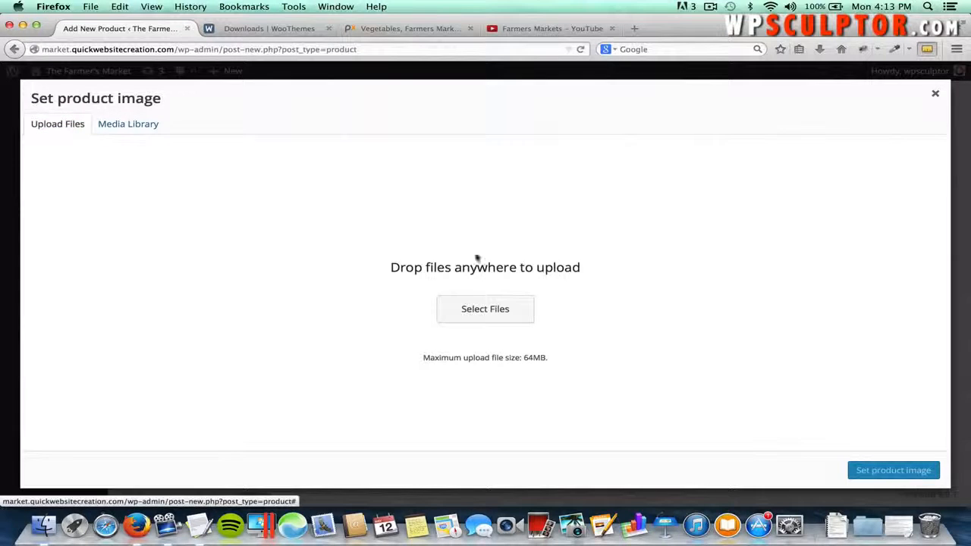
left_click(501, 310)
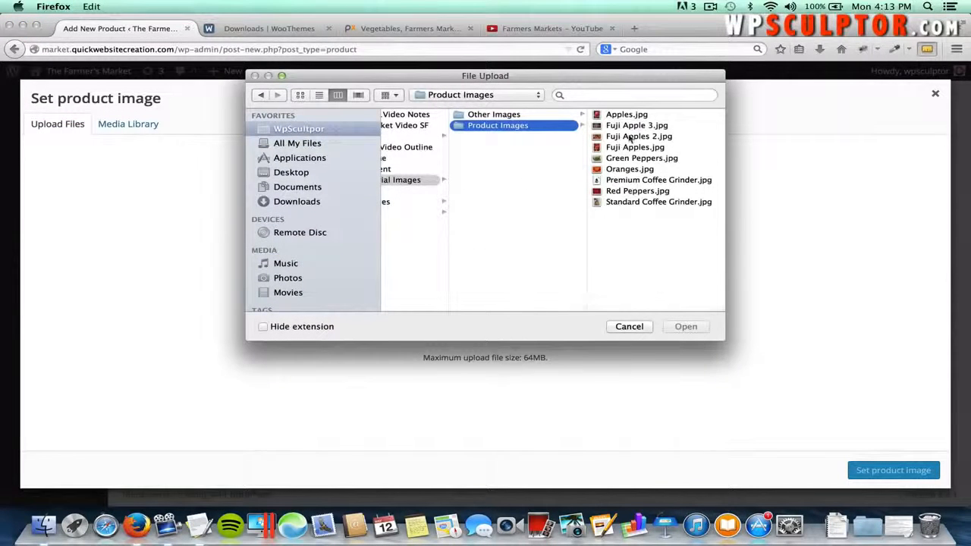
left_click(628, 193)
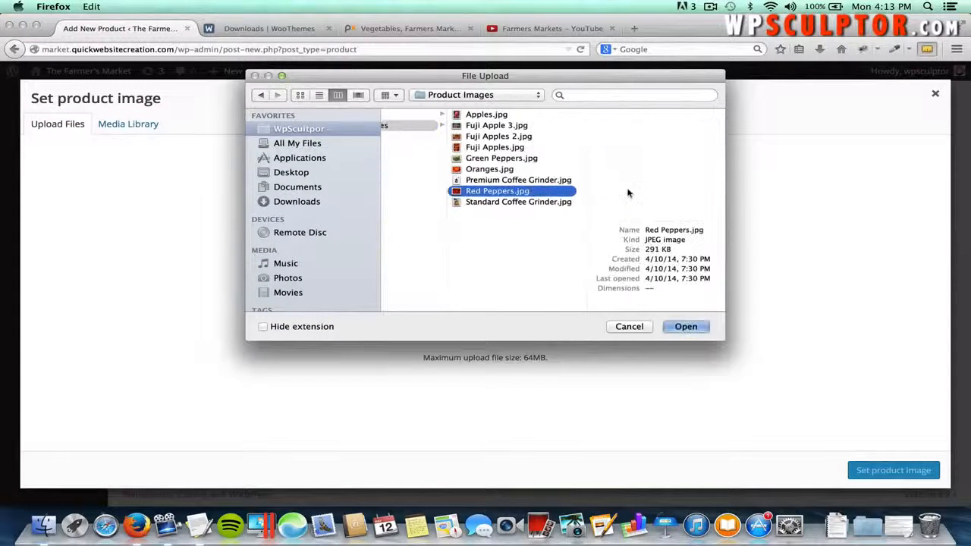
left_click(687, 327)
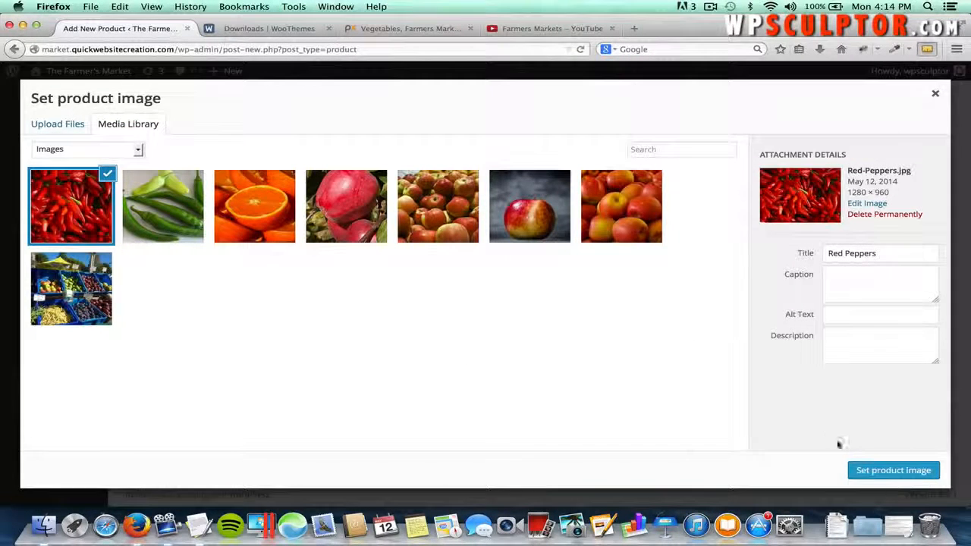
left_click(887, 470)
- Publish Red Peppers and start another new product
scroll(713, 326, "up", 3)
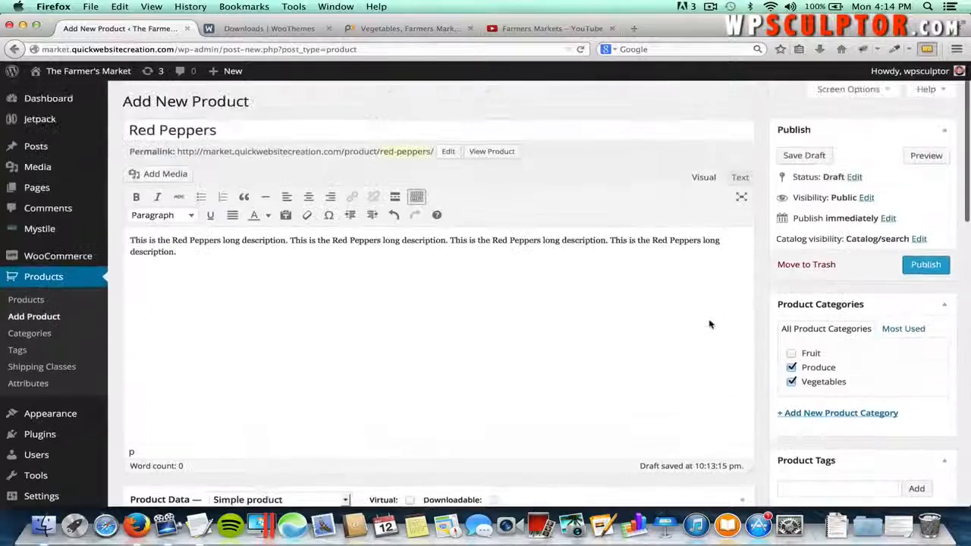
left_click(926, 265)
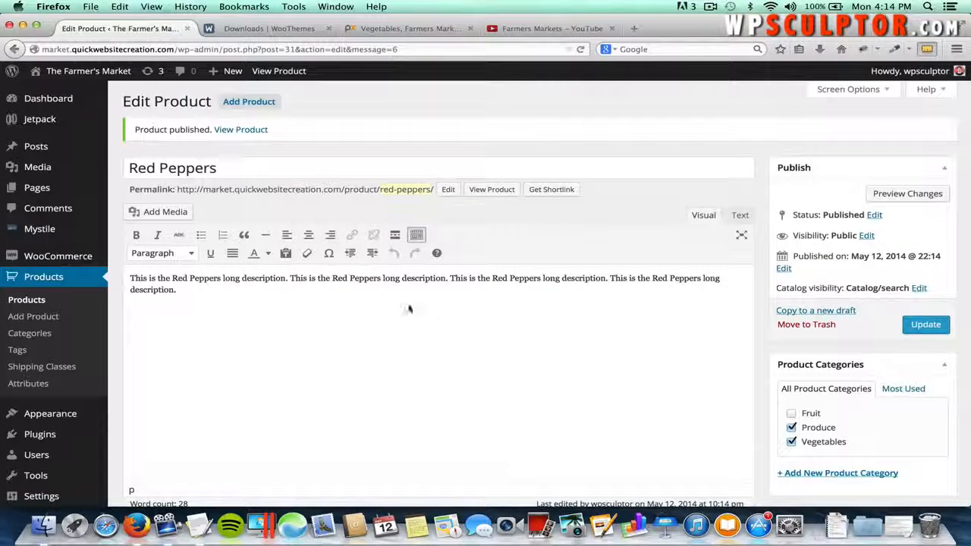
left_click(246, 106)
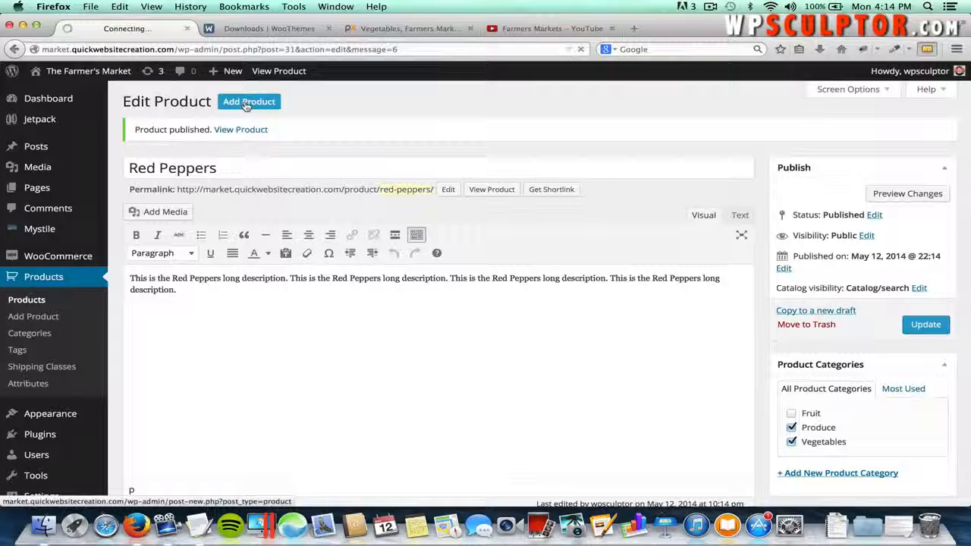
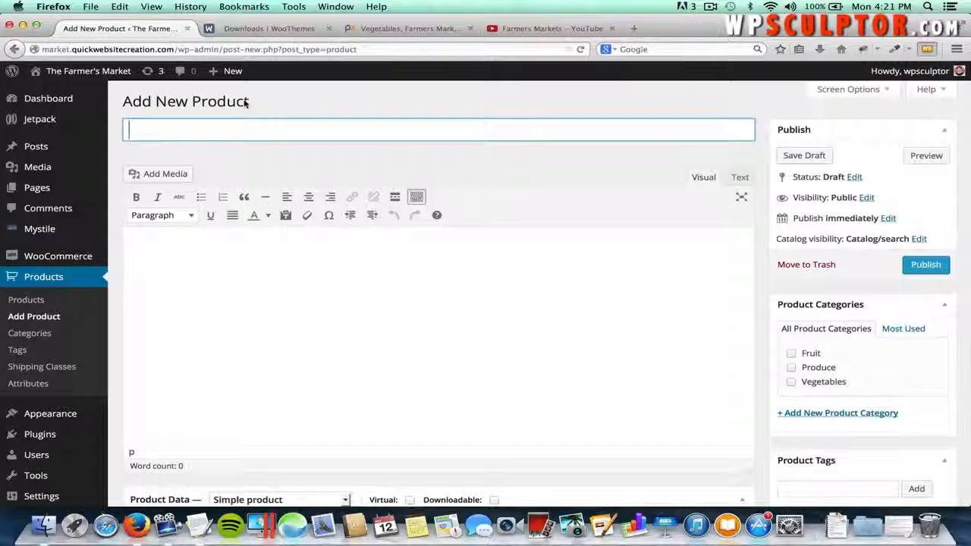
- Title the new product 'Coffee Grinder' and paste its long description from the Mystile notes
type("Coffee ")
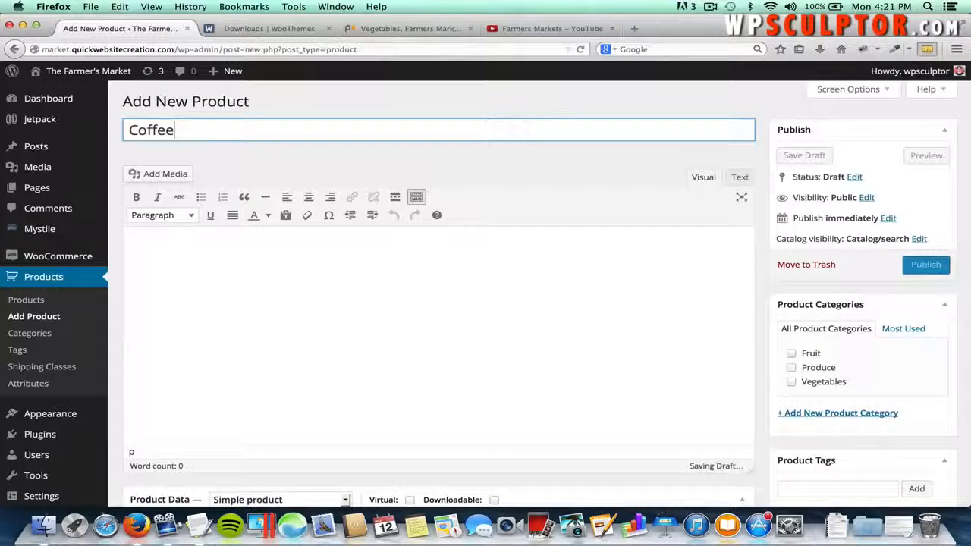
type("Grind")
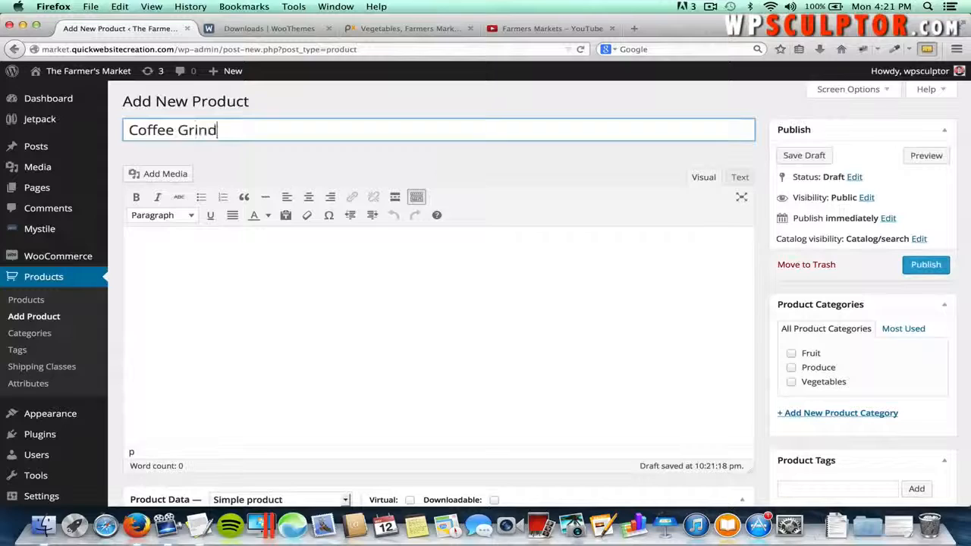
type("er")
left_click(276, 261)
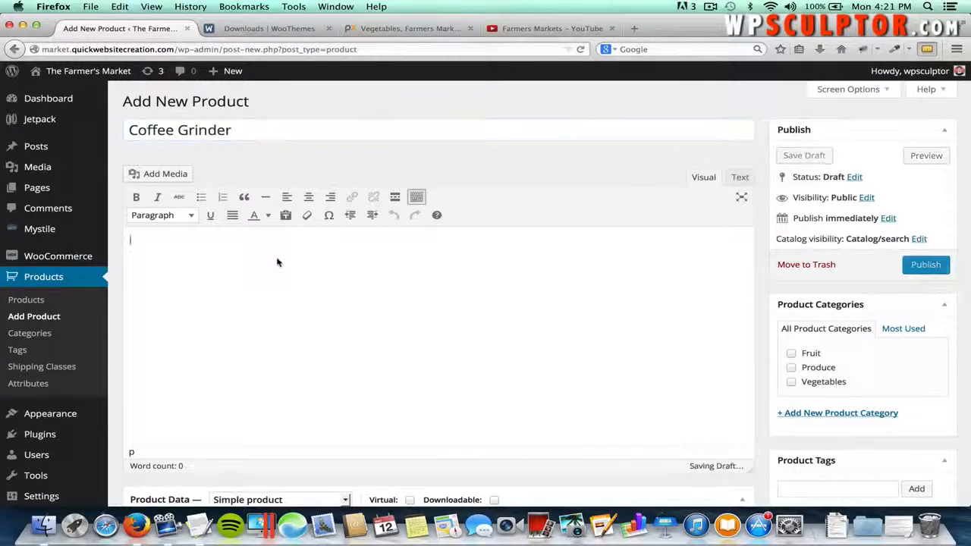
key("super+Tab")
key("super+Tab")
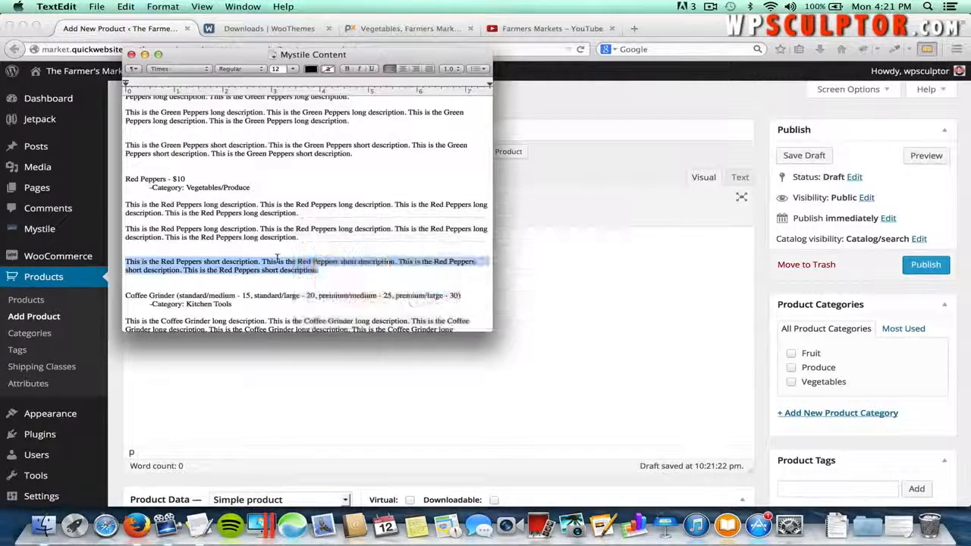
scroll(277, 260, "down", 3)
left_click(164, 274)
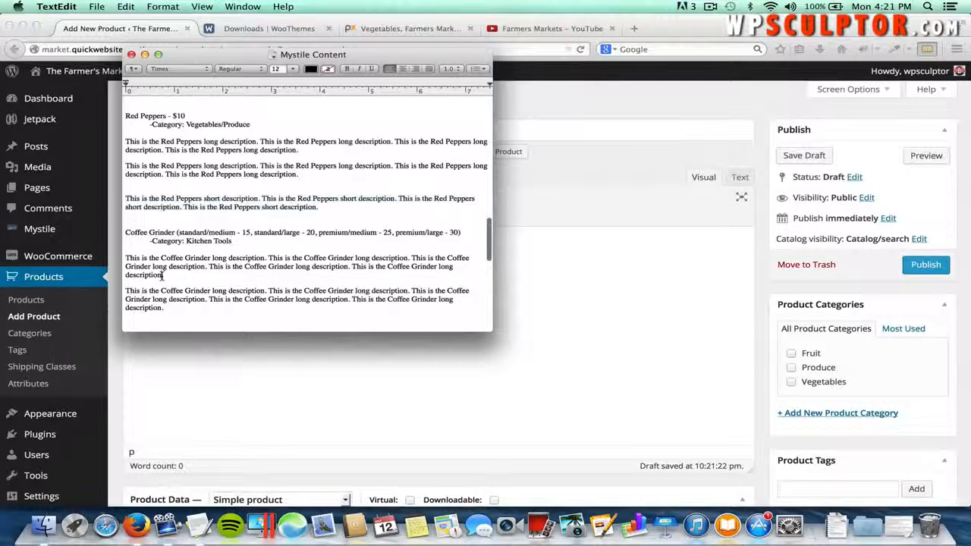
left_click_drag(146, 272, 122, 258)
key("super+c")
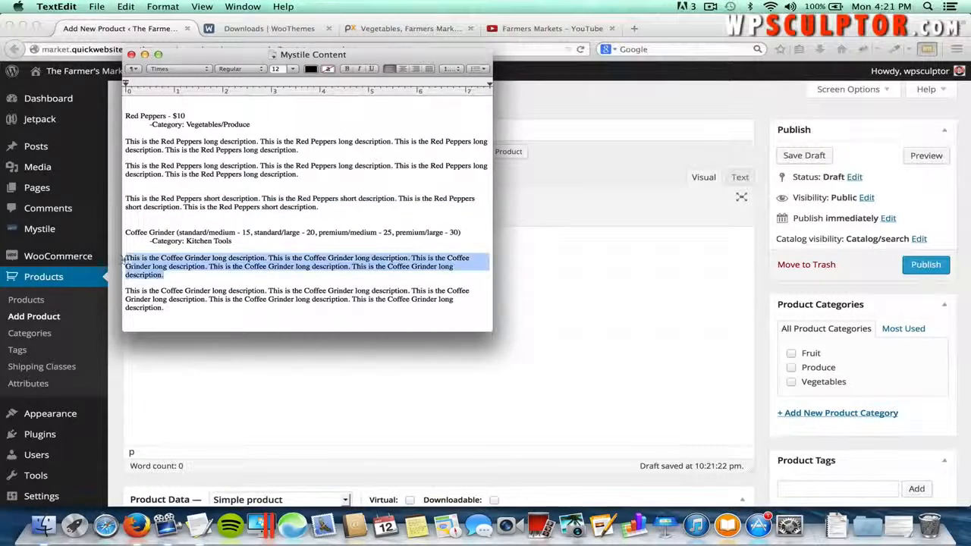
left_click(121, 258)
left_click(194, 292)
key("super+v")
scroll(195, 292, "down", 10)
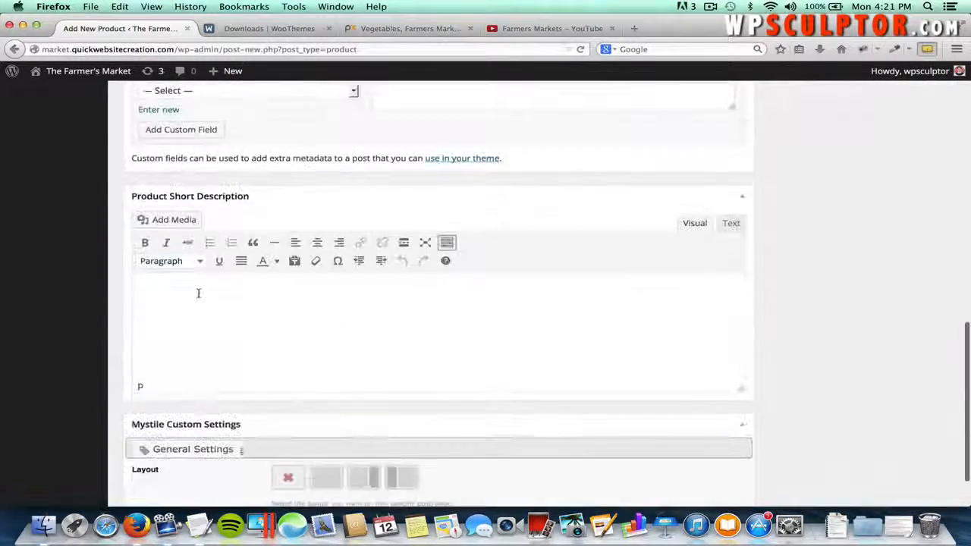
- Copy the Coffee Grinder short description from the notes into the Product Short Description box
left_click(198, 293)
key("super+Tab")
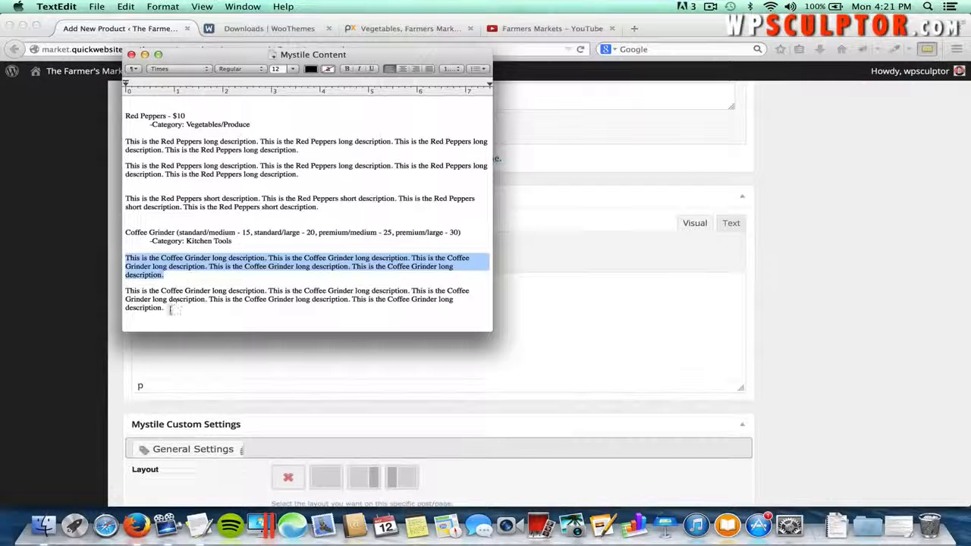
scroll(169, 309, "down", 4)
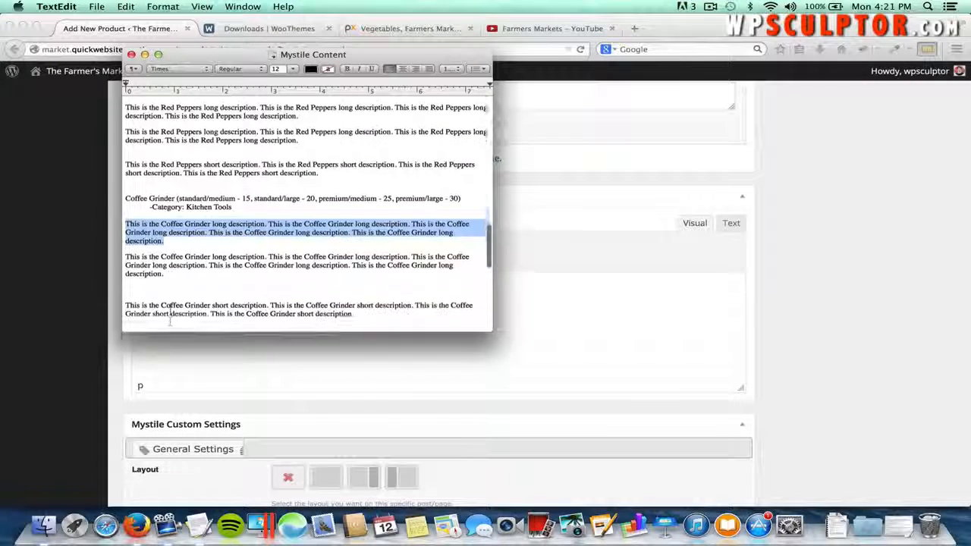
left_click(354, 303)
left_click_drag(353, 303, 116, 296)
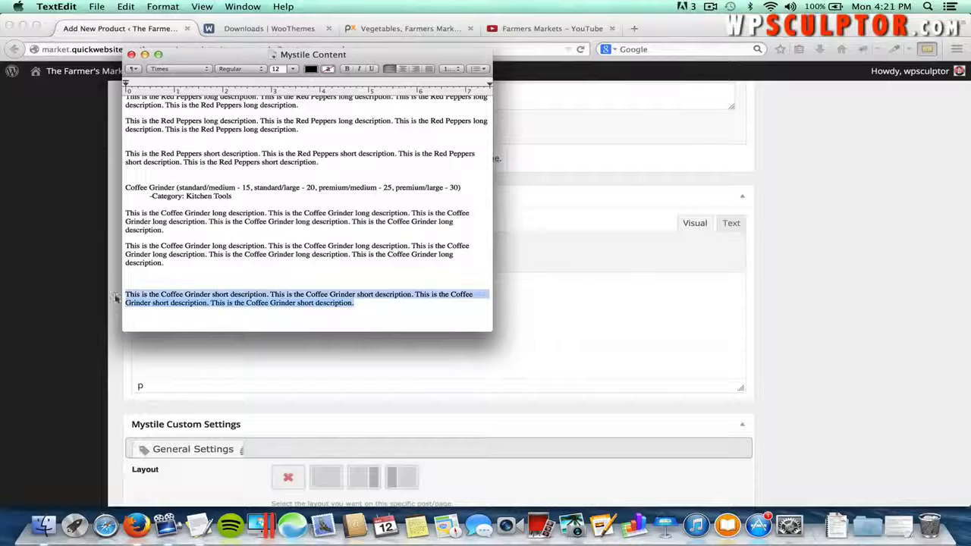
key("super+c")
key("super+Tab")
key("super+v")
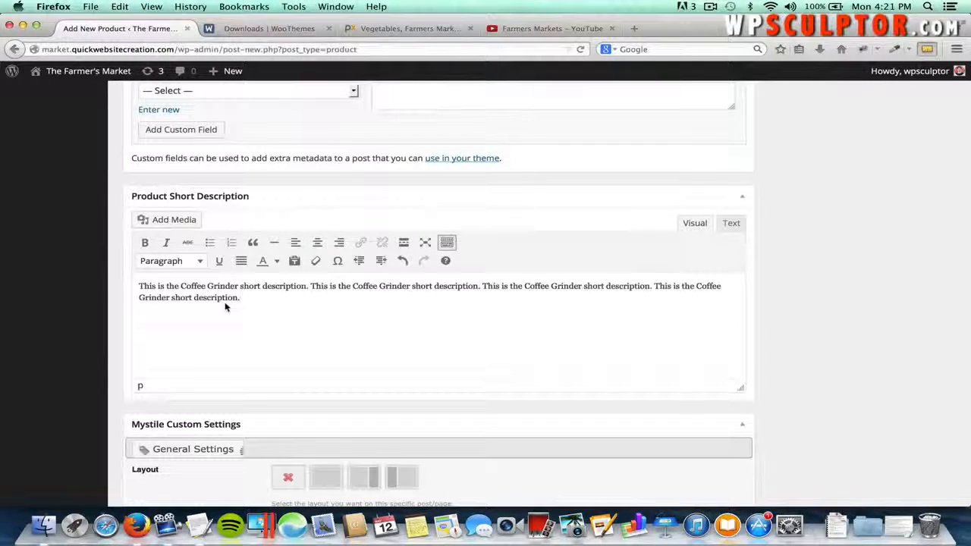
scroll(224, 307, "up", 10)
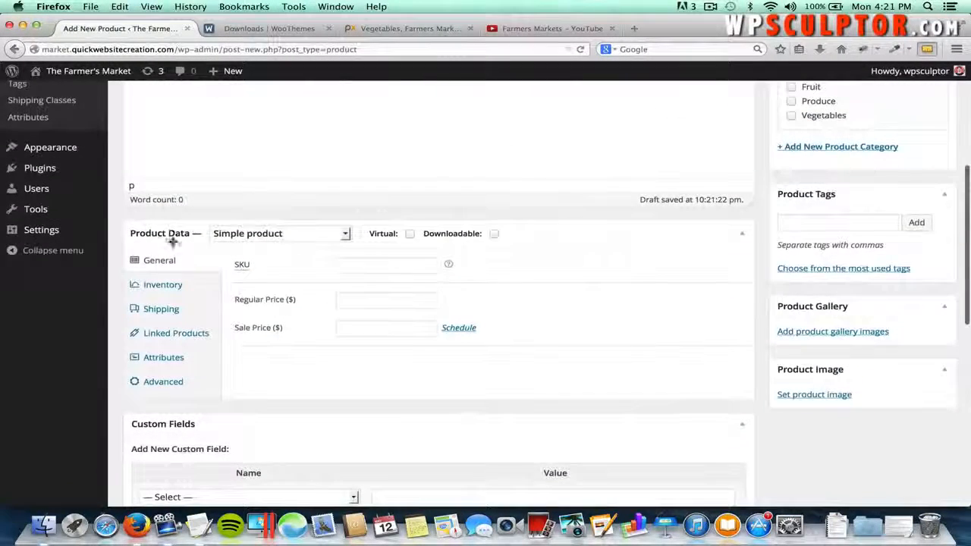
- Change the Coffee Grinder's product type from Simple product to Variable product
scroll(191, 236, "up", 5)
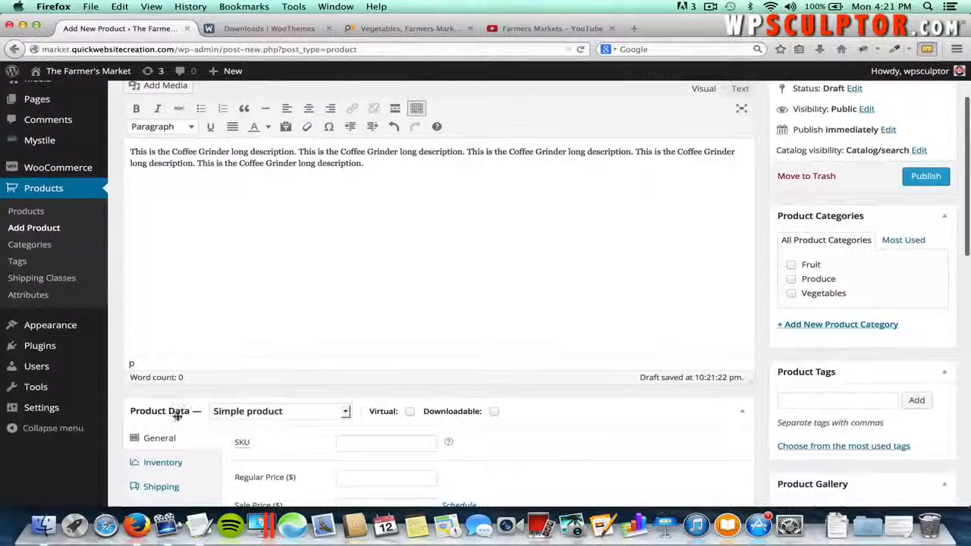
left_click(278, 413)
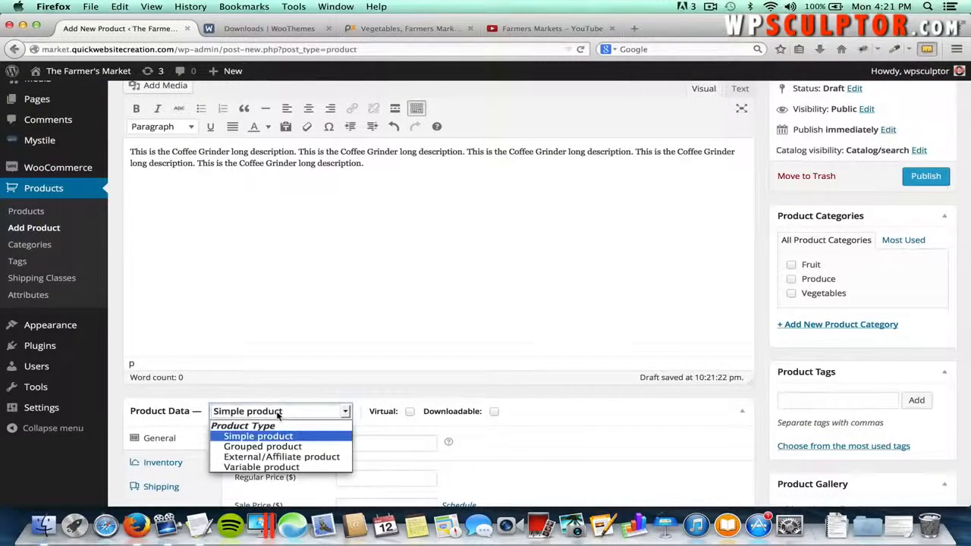
left_click(272, 468)
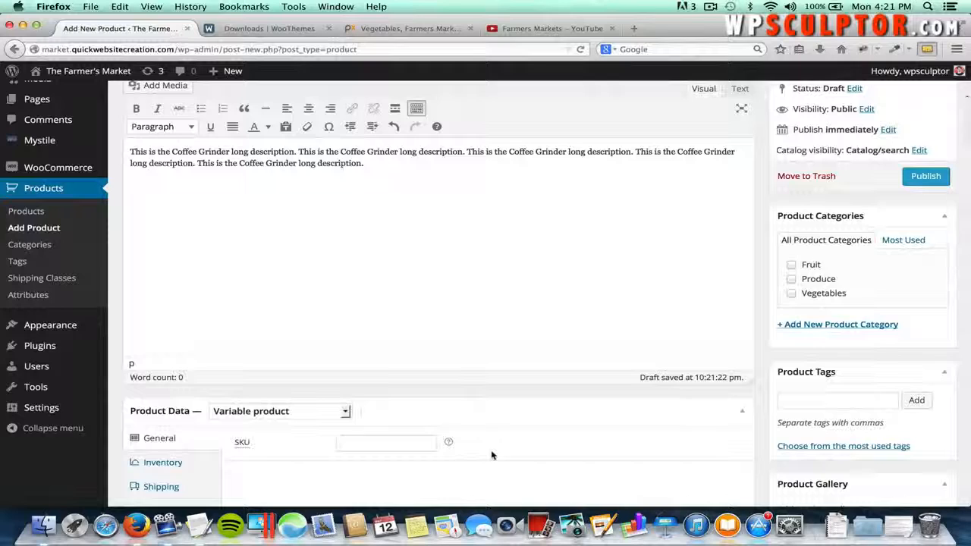
scroll(490, 455, "down", 3)
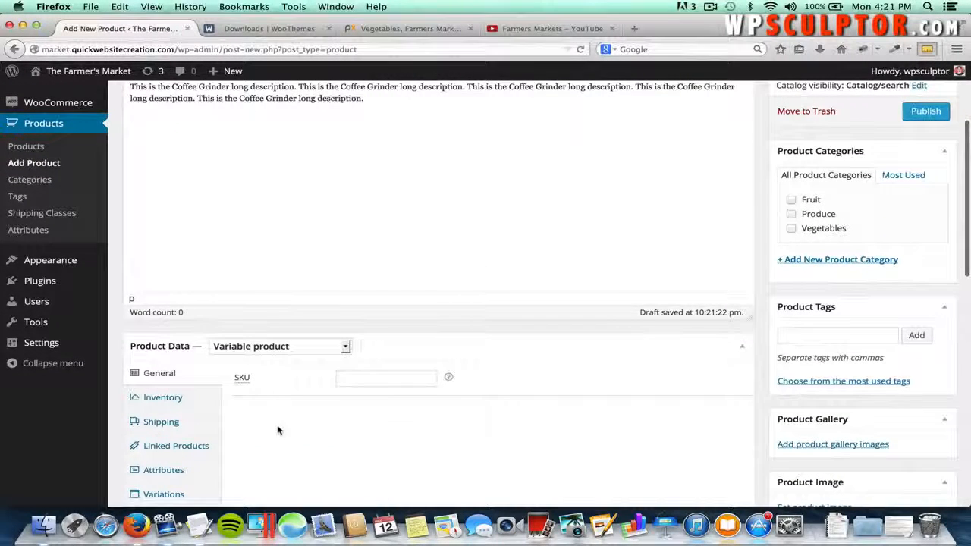
scroll(277, 427, "down", 3)
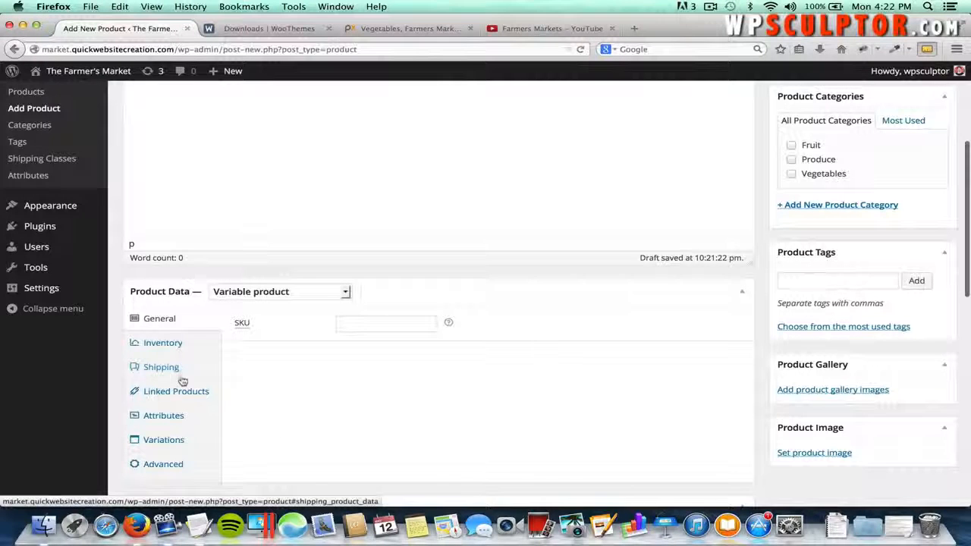
- Add a custom Model attribute with values Standard | Premium, visible on the product page, and save it
left_click(173, 418)
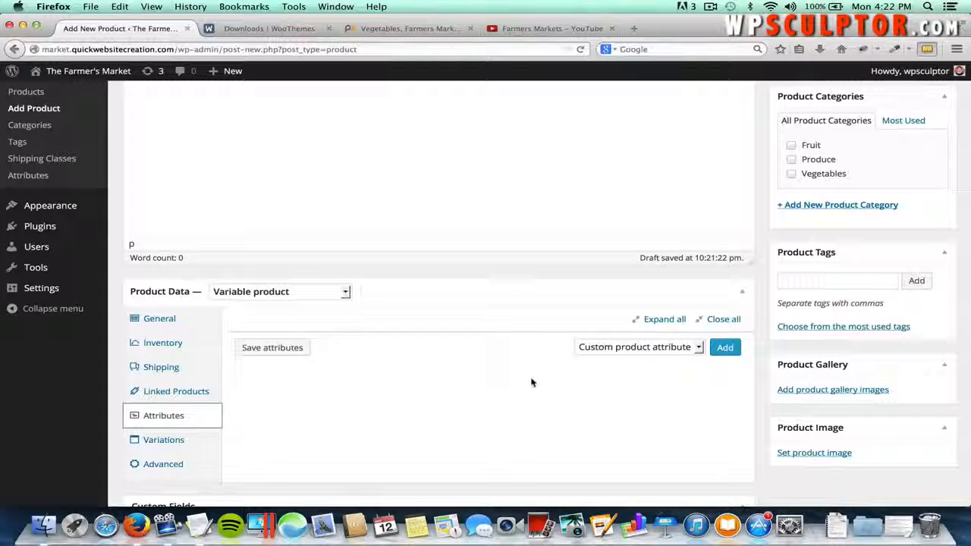
left_click(725, 347)
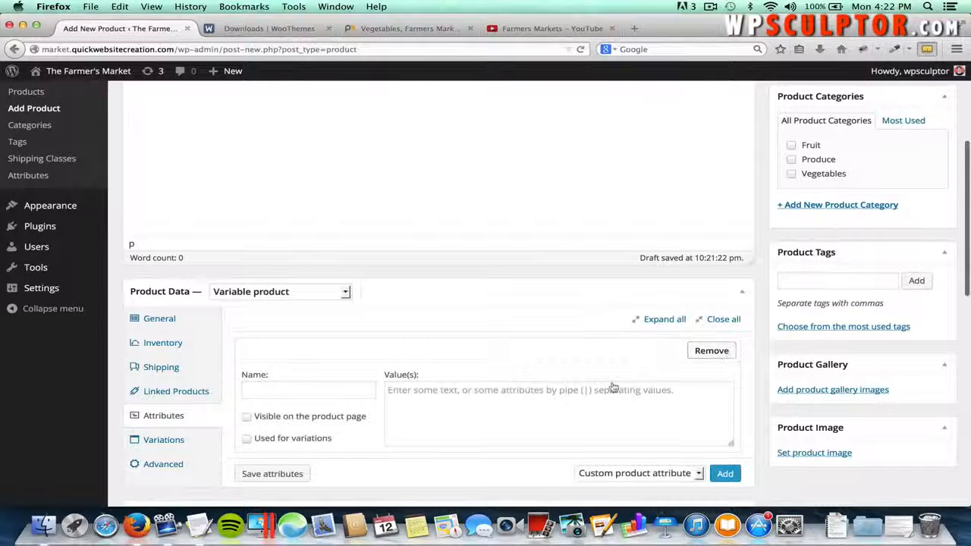
left_click(261, 387)
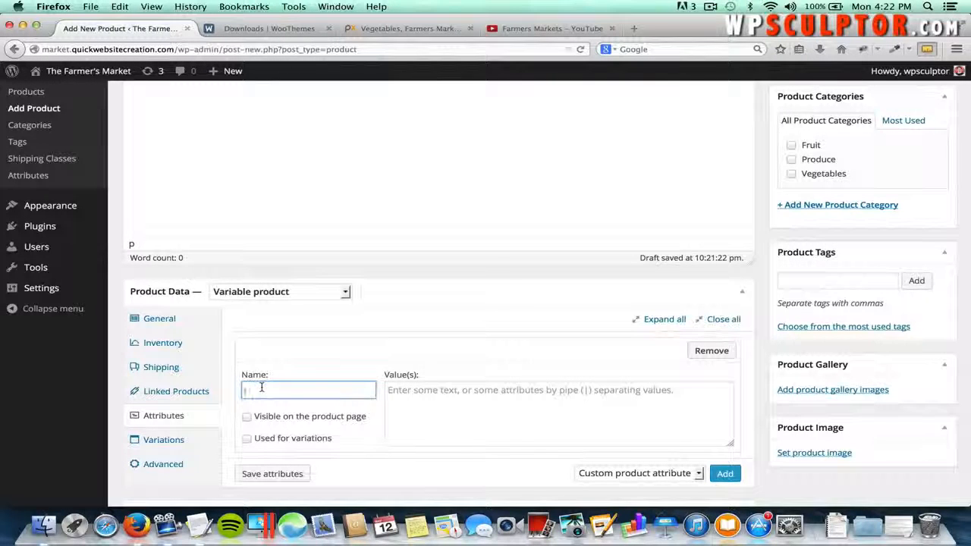
type("Mod")
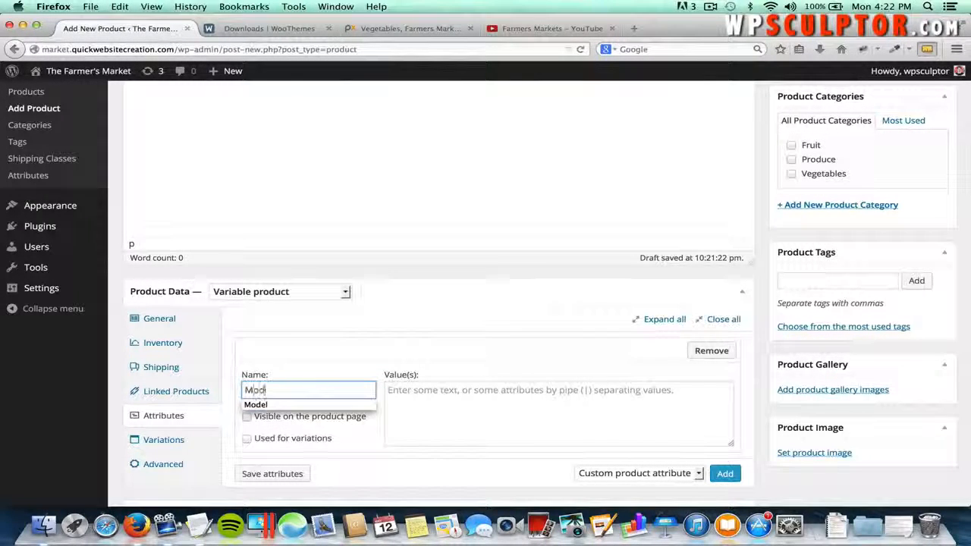
type("el")
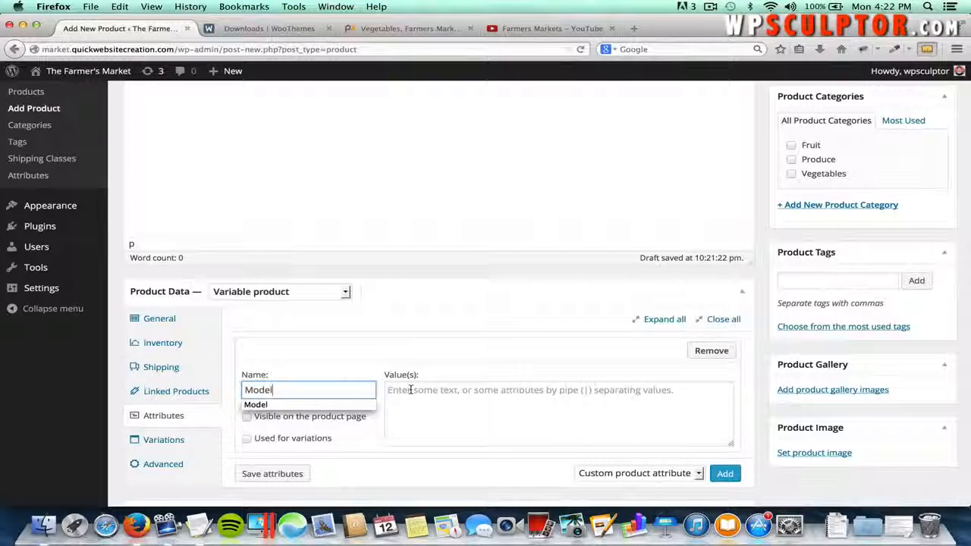
left_click(411, 389)
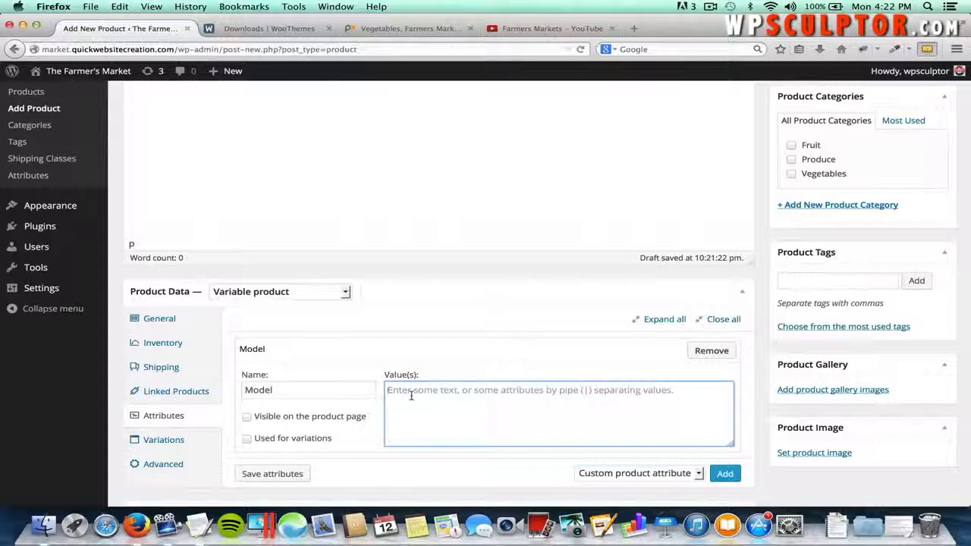
type("Stand")
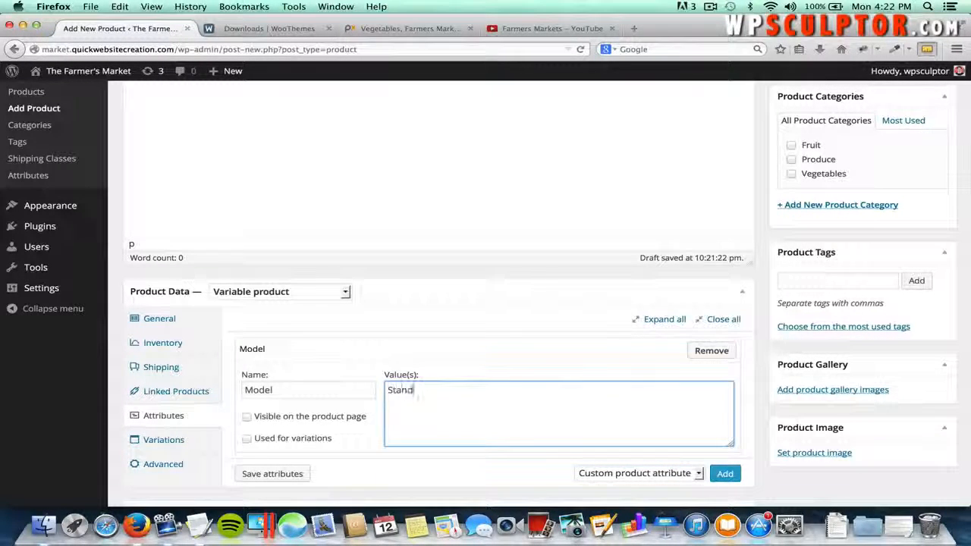
type("ard")
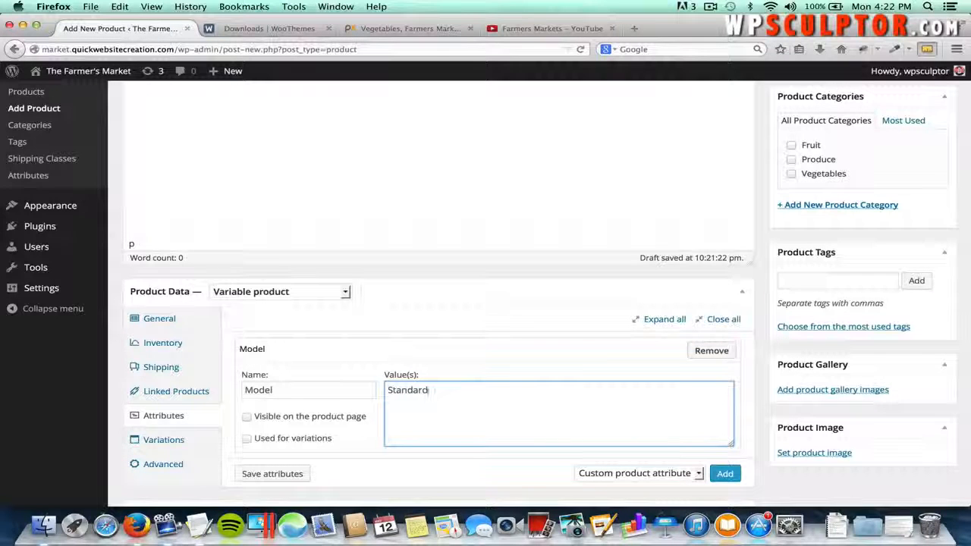
type(" |")
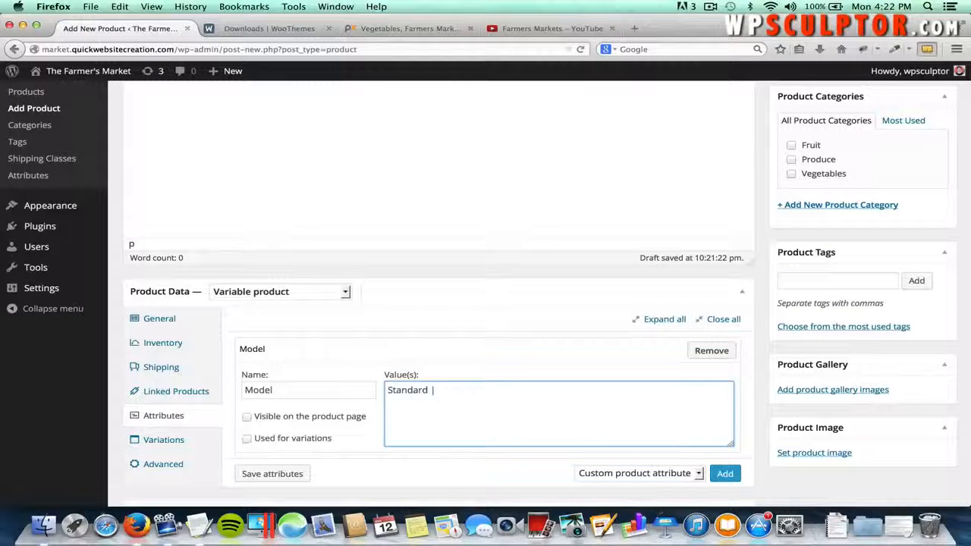
type("| P")
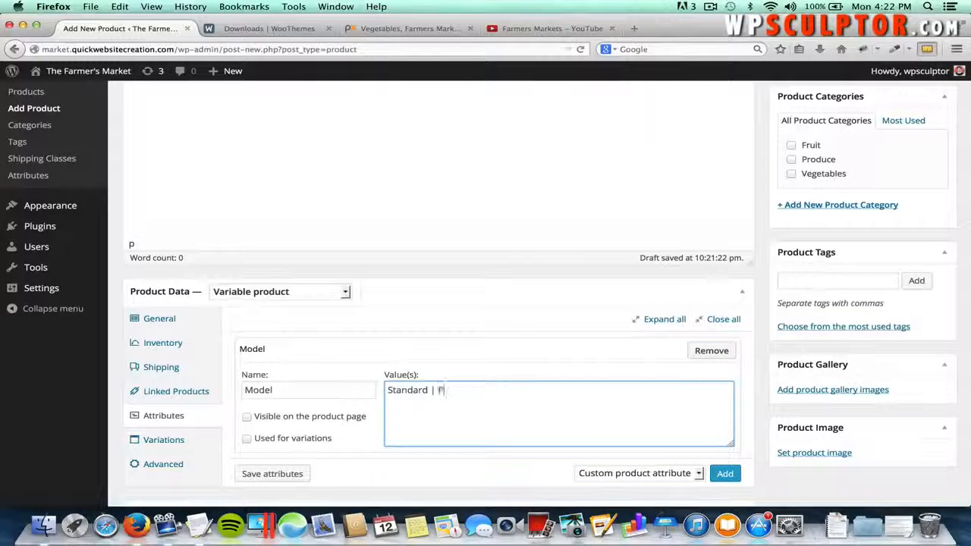
type("remium")
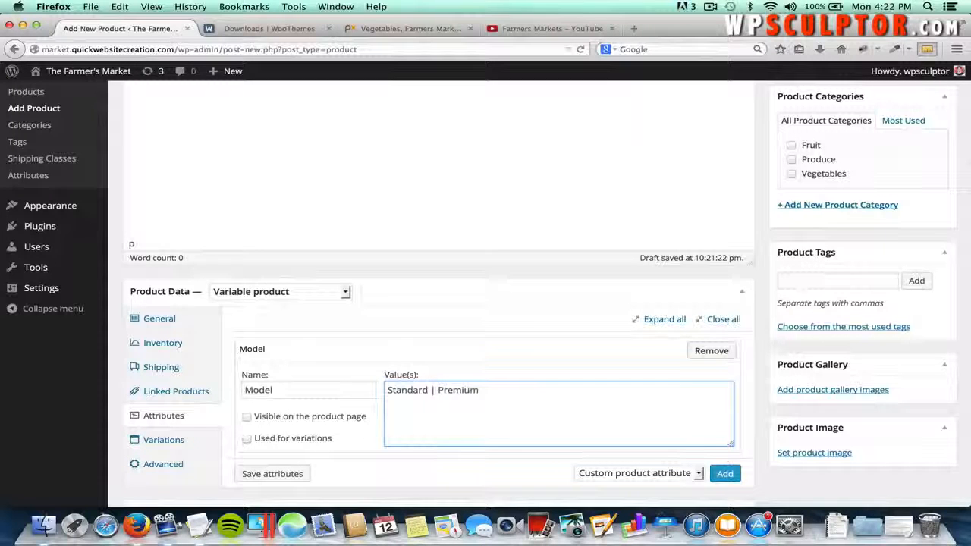
left_click(247, 417)
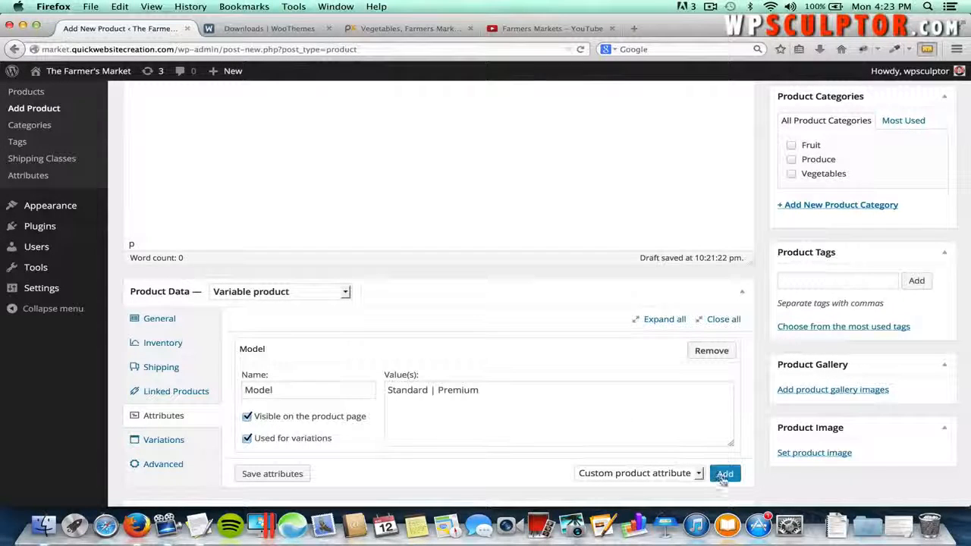
left_click(272, 473)
- Add a second custom attribute, Size, with values Medium | Large, visible on the product page, and save
left_click(724, 474)
scroll(705, 465, "down", 2)
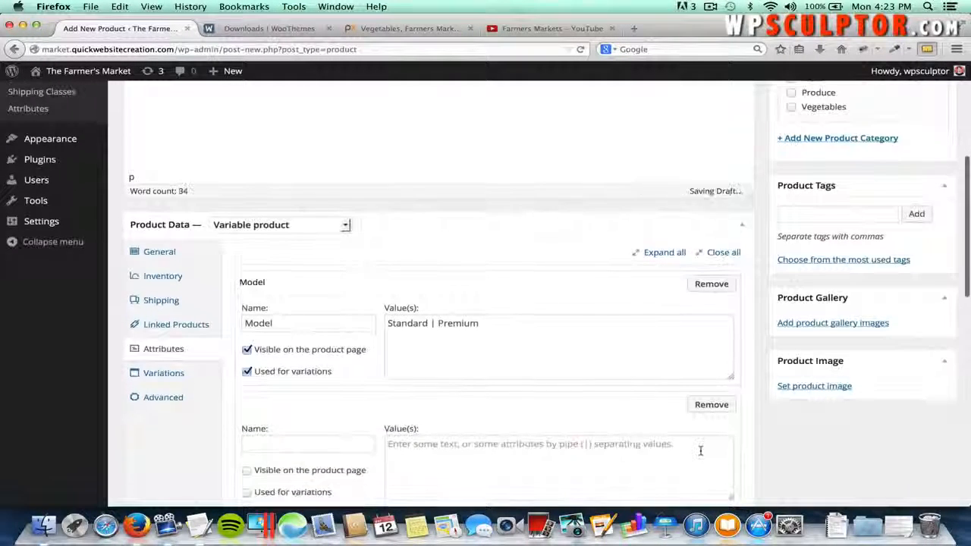
scroll(700, 450, "down", 1)
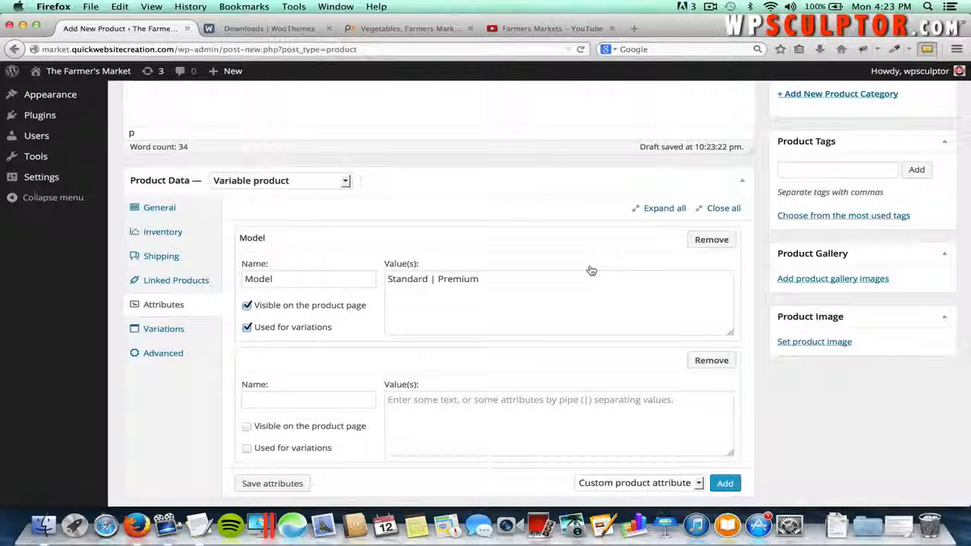
left_click(255, 399)
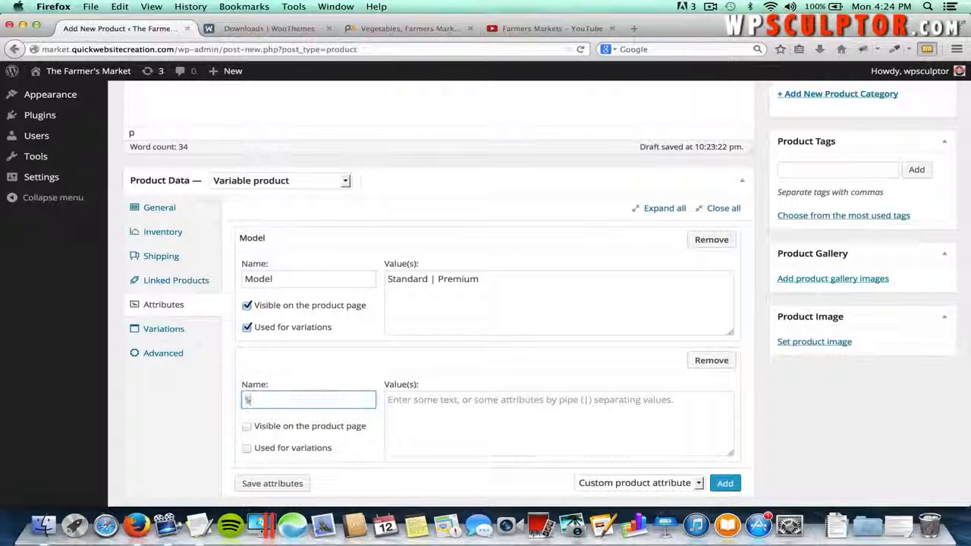
type("Size")
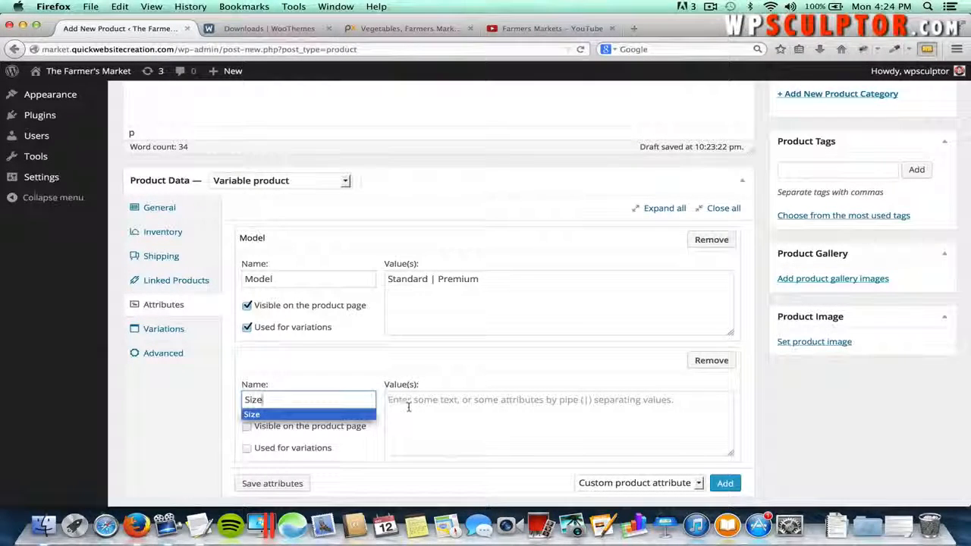
left_click(408, 406)
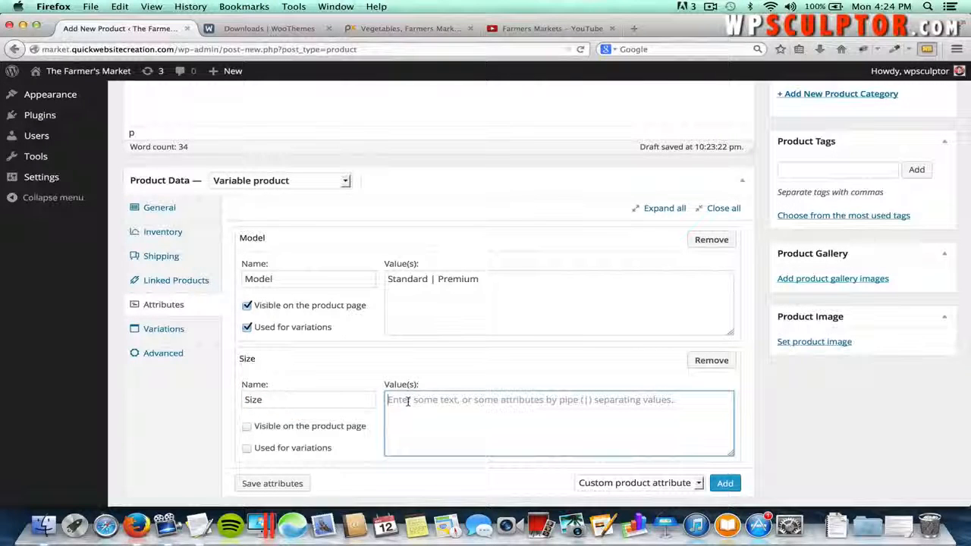
type("Medi")
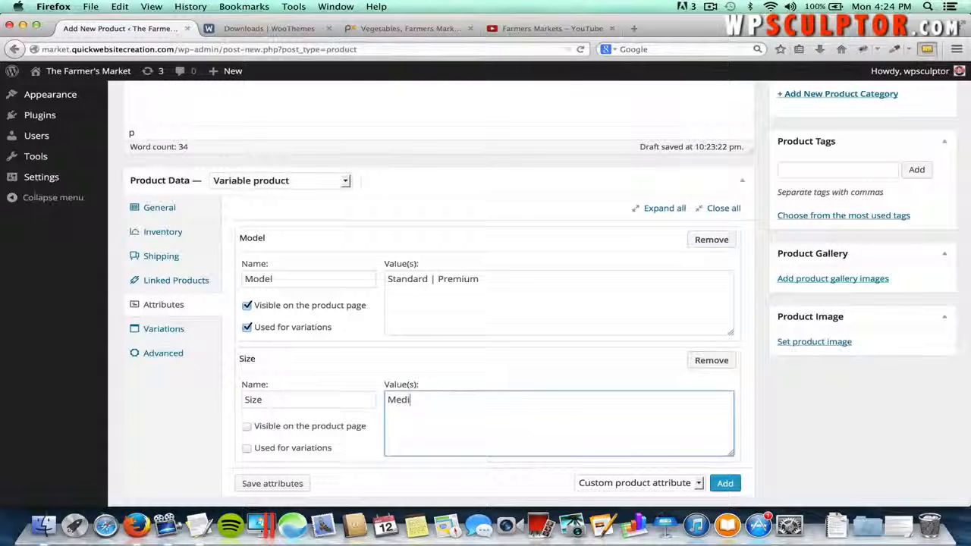
type("um ")
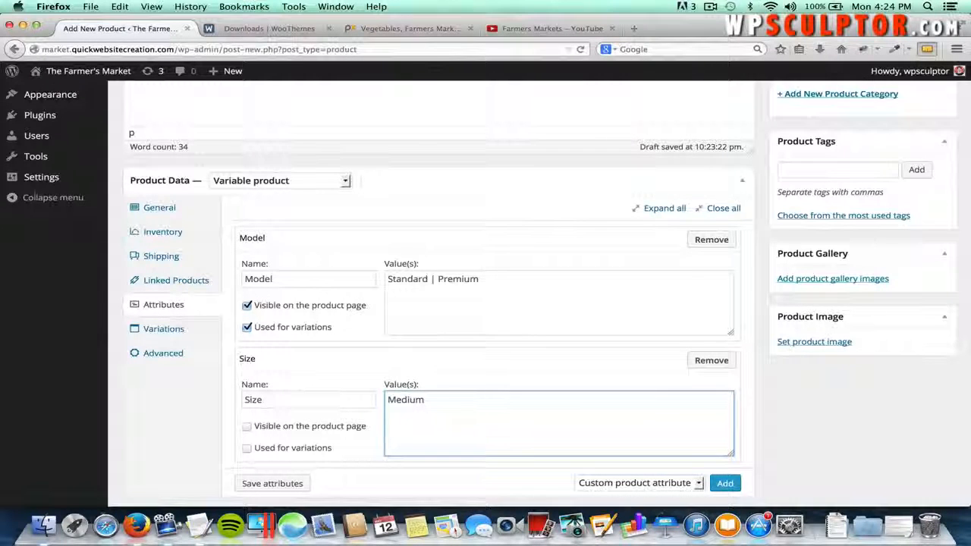
type("|")
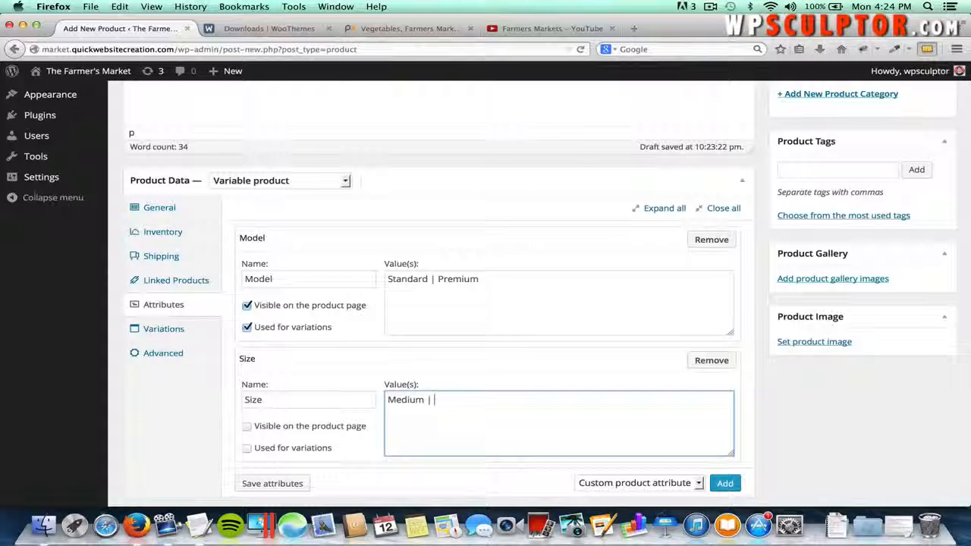
type(" Large")
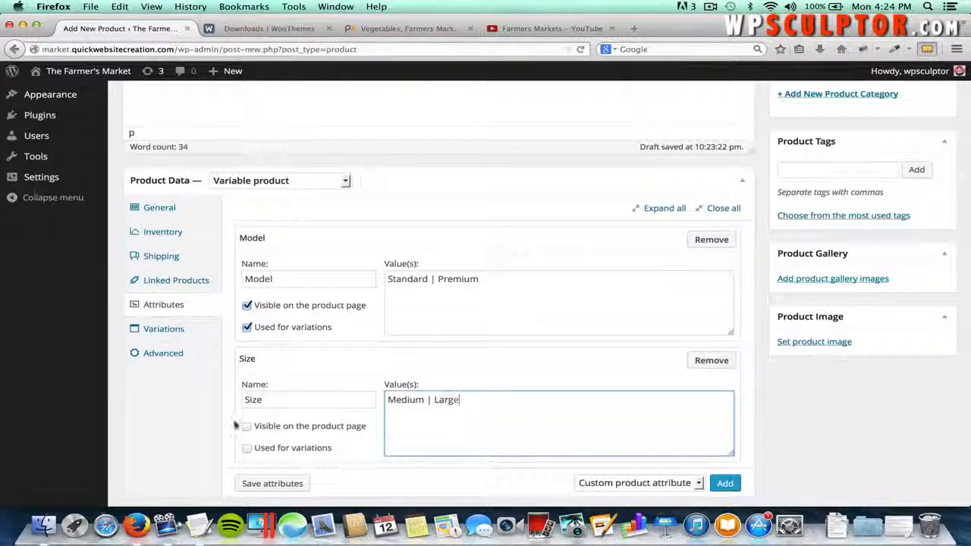
left_click(246, 426)
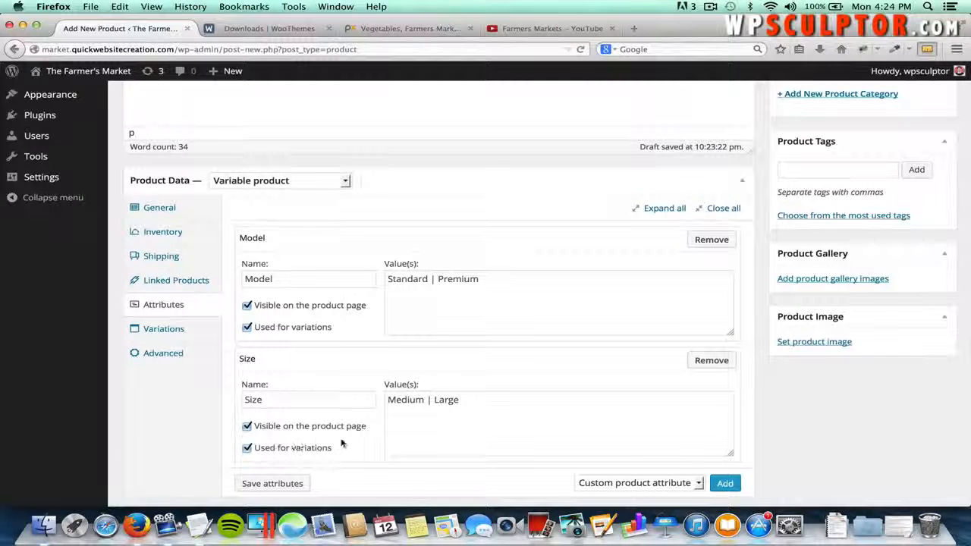
left_click(298, 483)
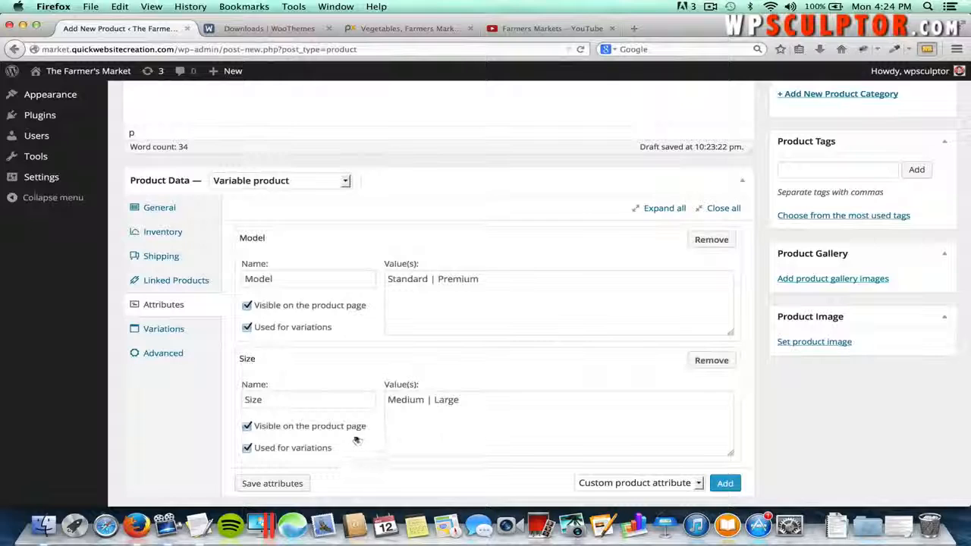
scroll(355, 440, "down", 2)
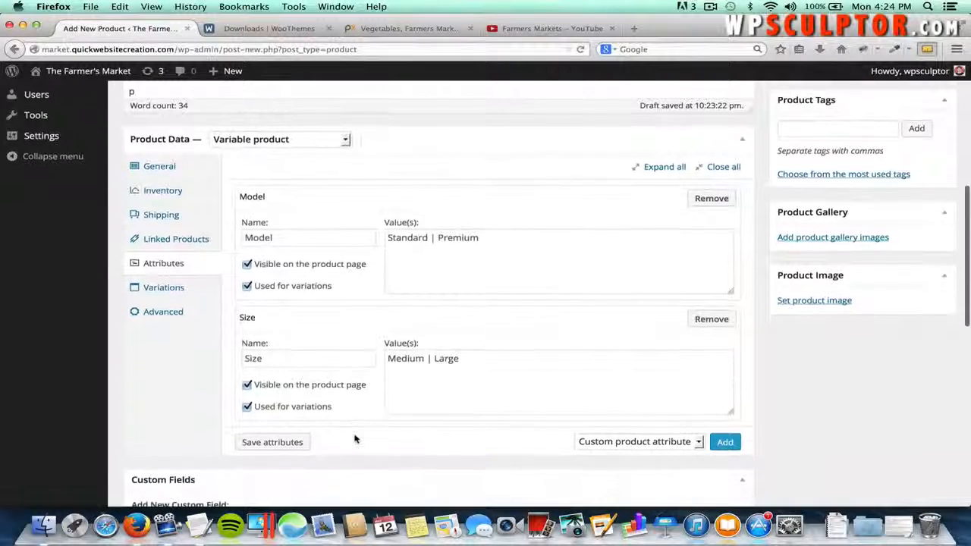
- Link all variations to generate the four Model/Size combinations #34 to #37 and review them
left_click(166, 285)
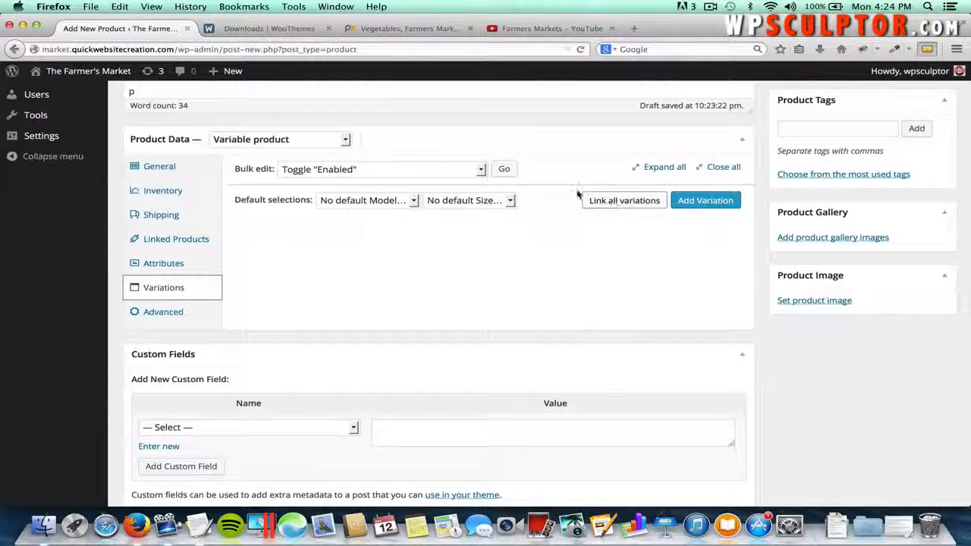
left_click(611, 201)
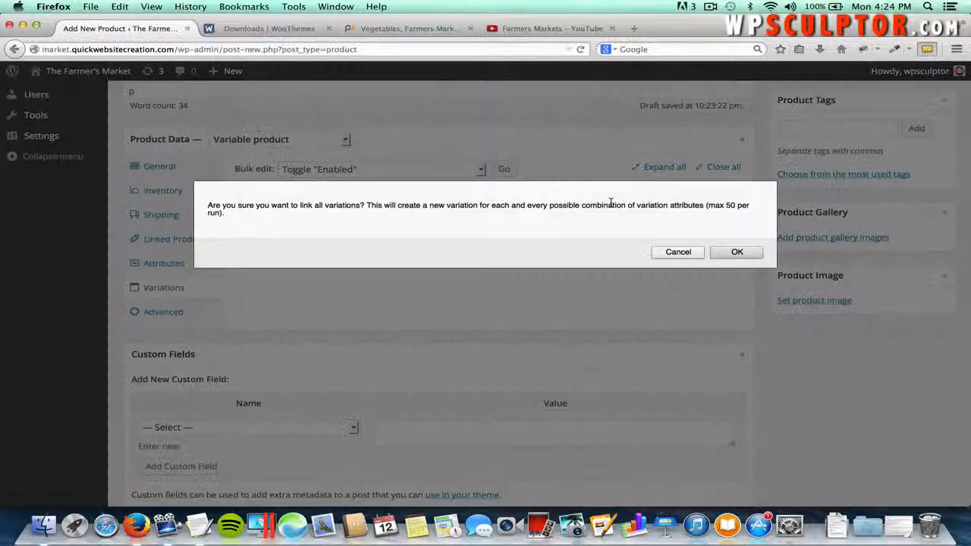
left_click(734, 252)
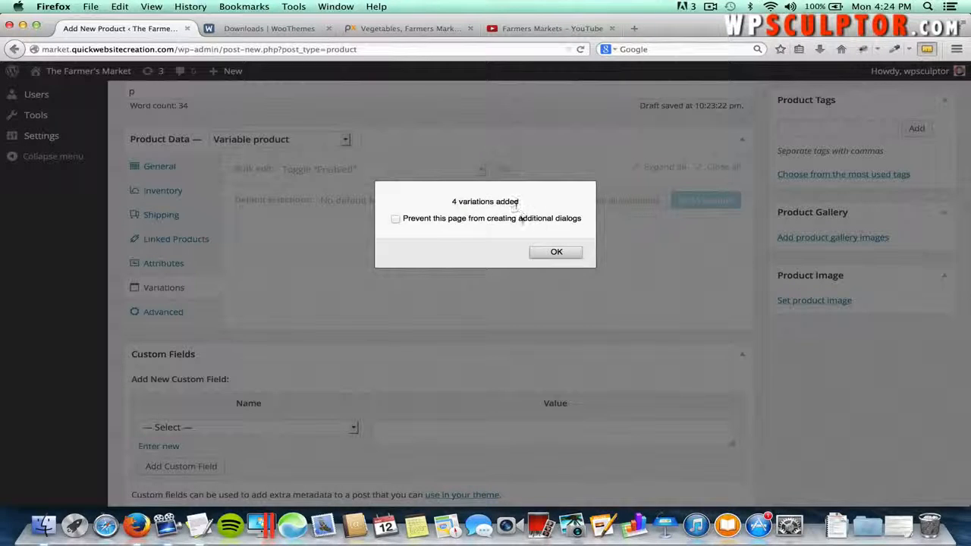
left_click(549, 252)
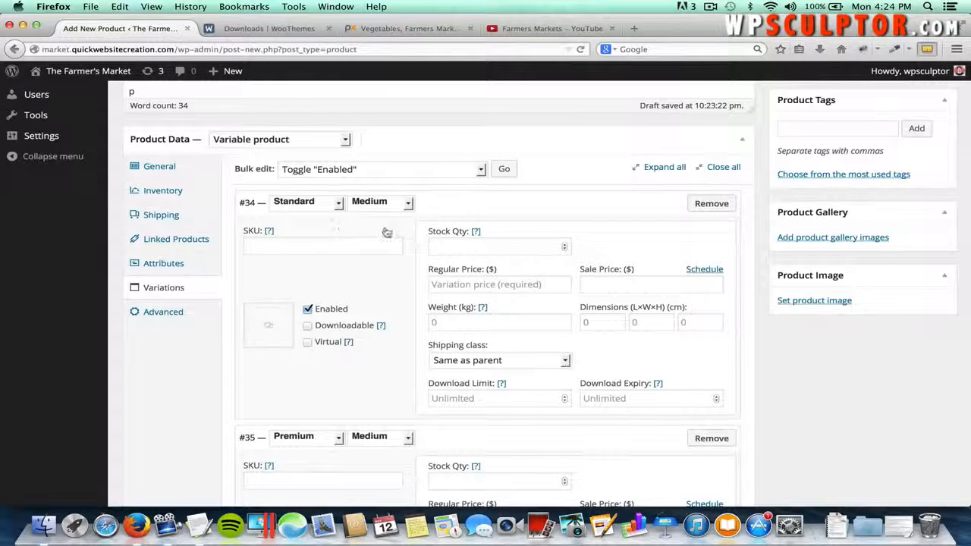
scroll(399, 283, "down", 2)
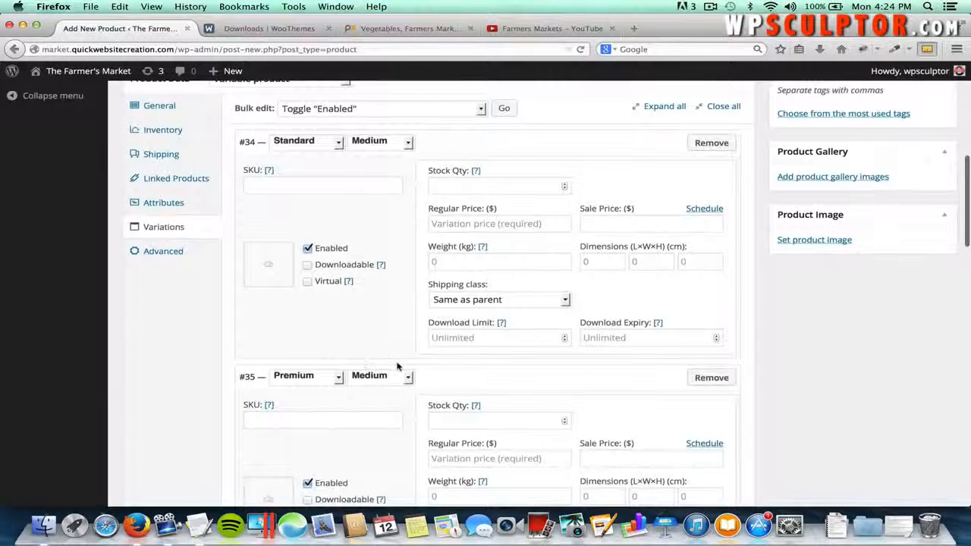
scroll(398, 367, "down", 5)
scroll(373, 455, "down", 2)
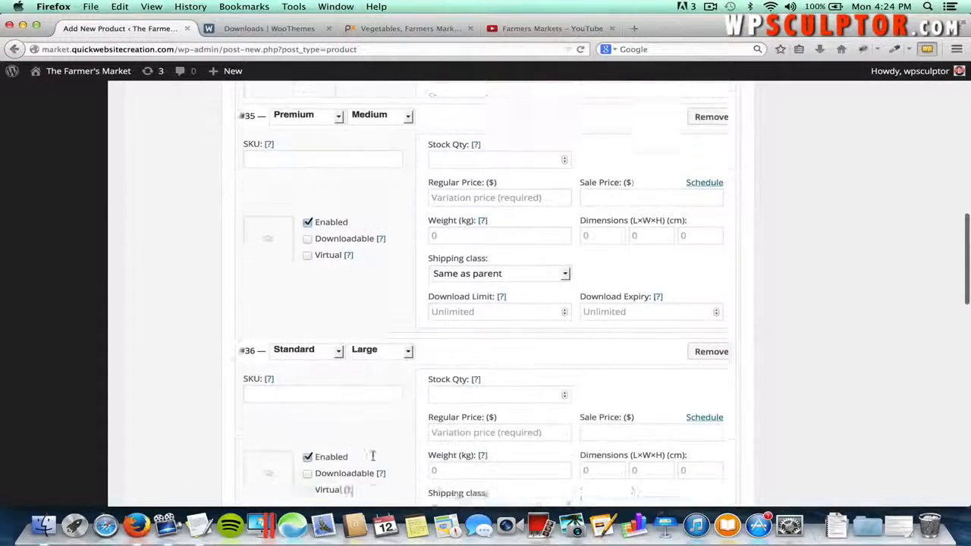
scroll(372, 455, "down", 4)
scroll(418, 458, "down", 3)
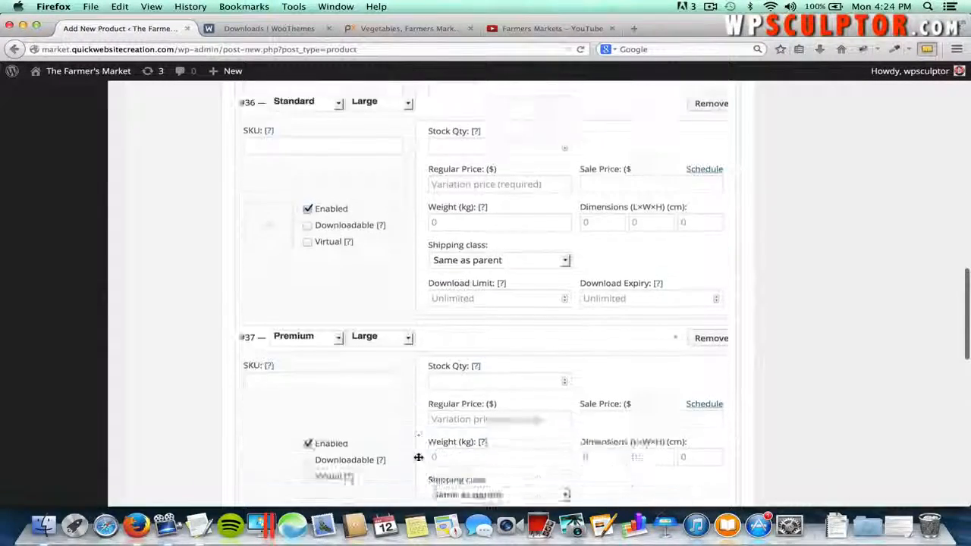
scroll(418, 457, "down", 1)
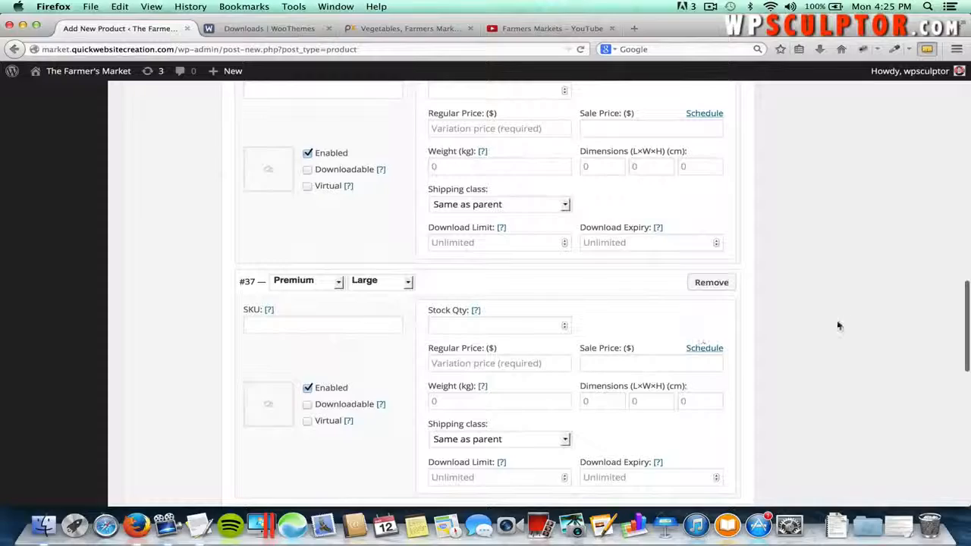
scroll(838, 326, "up", 12)
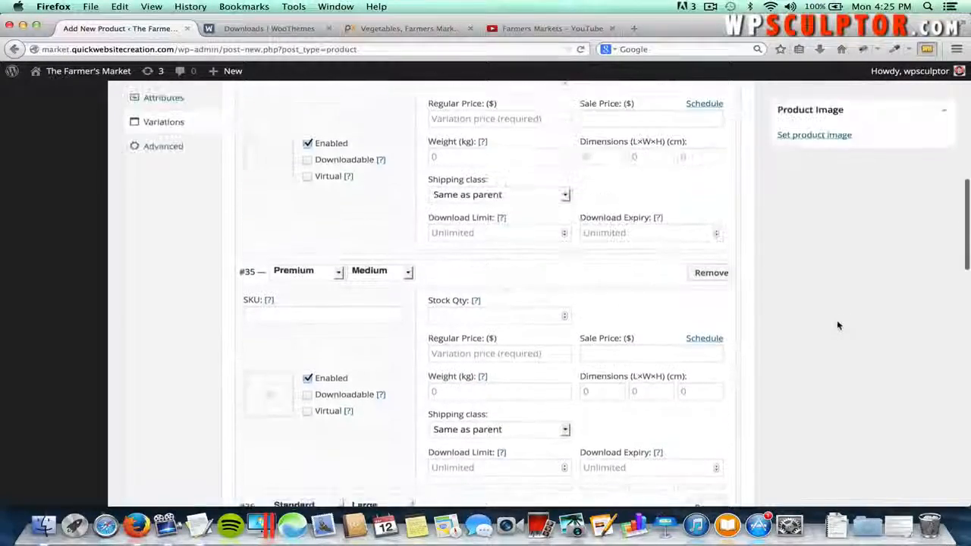
scroll(838, 326, "up", 6)
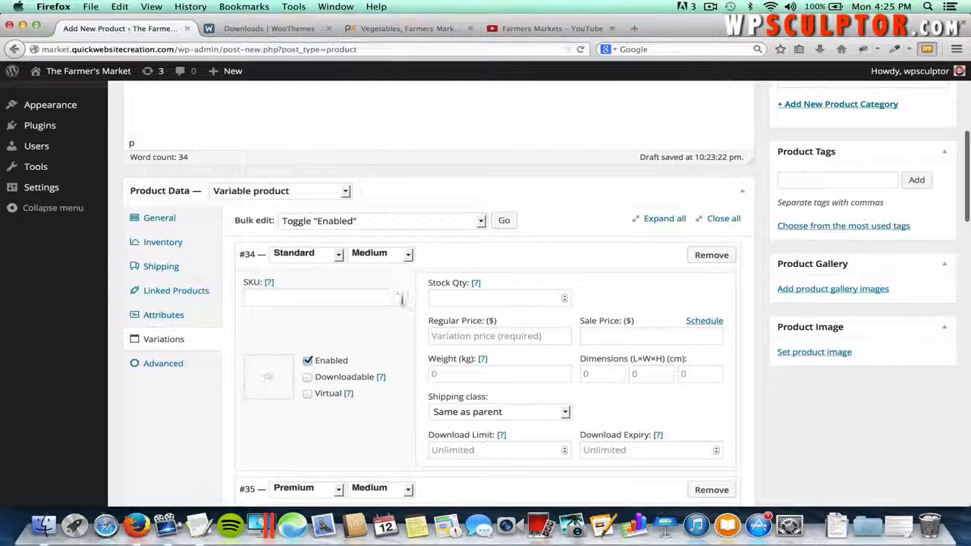
- Give variation #34 (Standard, Medium) a regular price of 15 and the uploaded Standard Coffee Grinder.jpg image
left_click(460, 336)
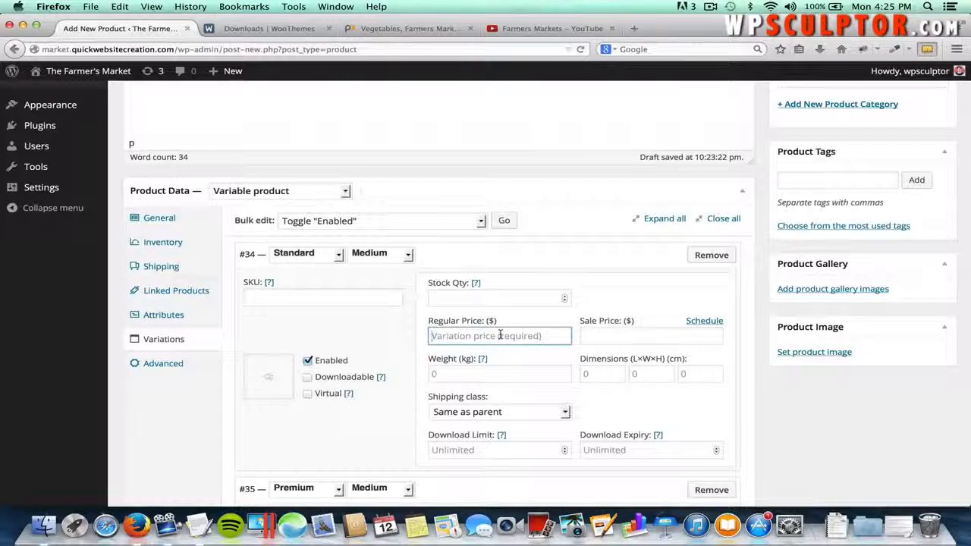
type("15")
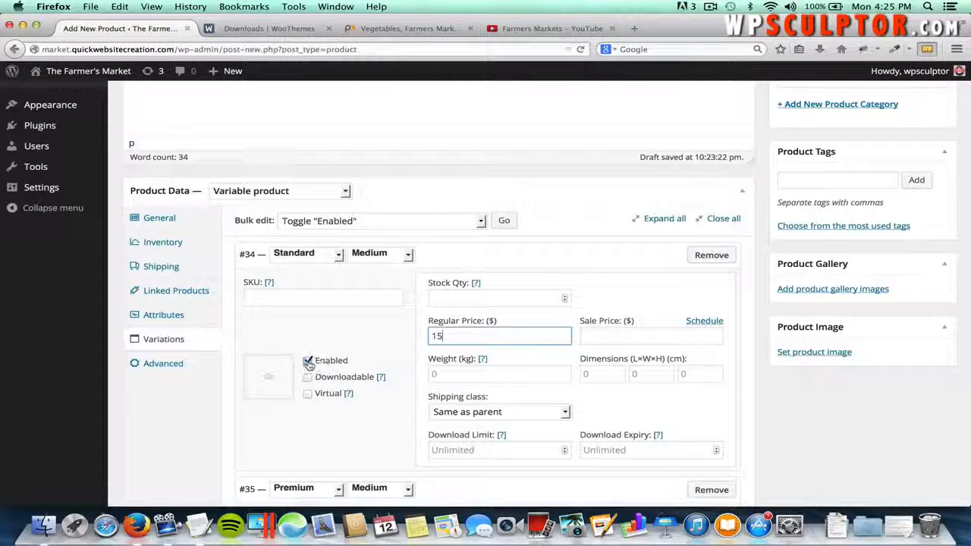
left_click(268, 377)
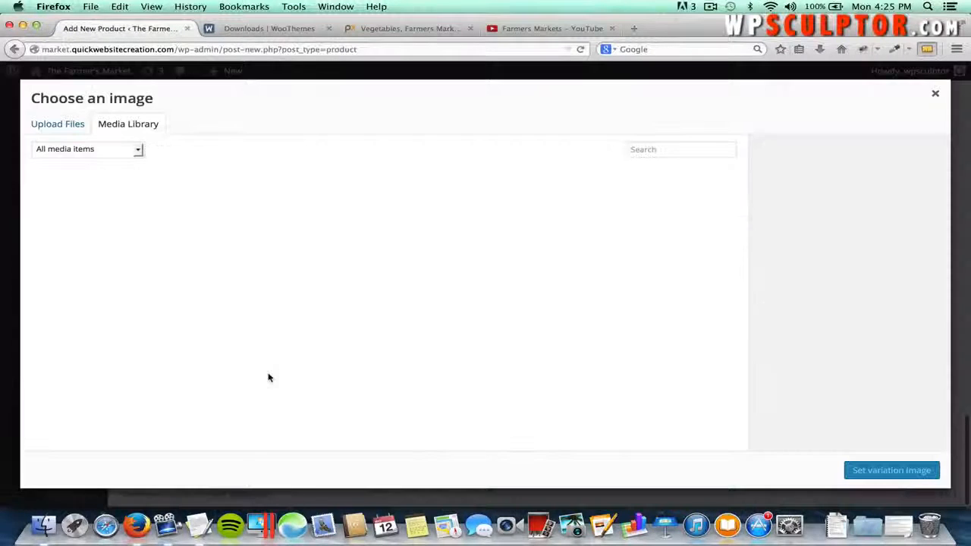
left_click(70, 124)
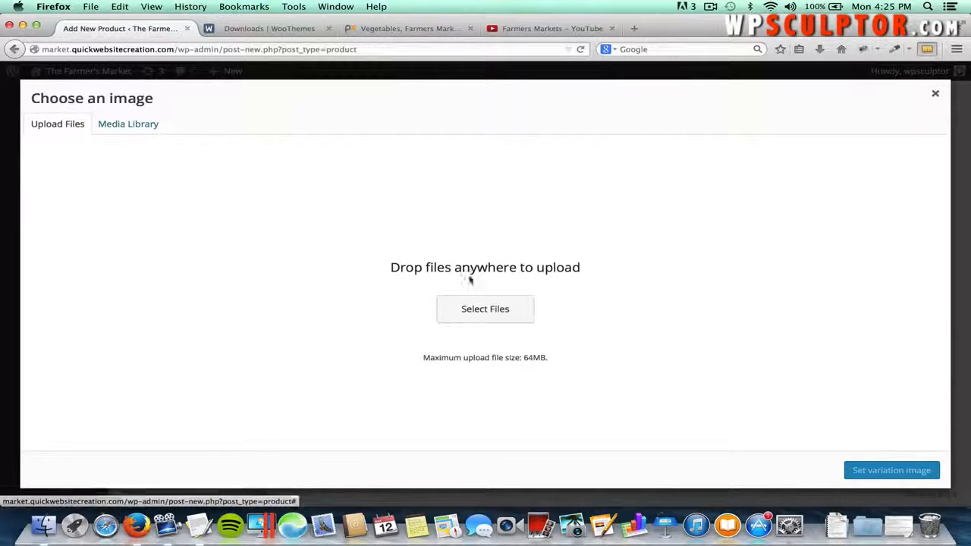
left_click(476, 304)
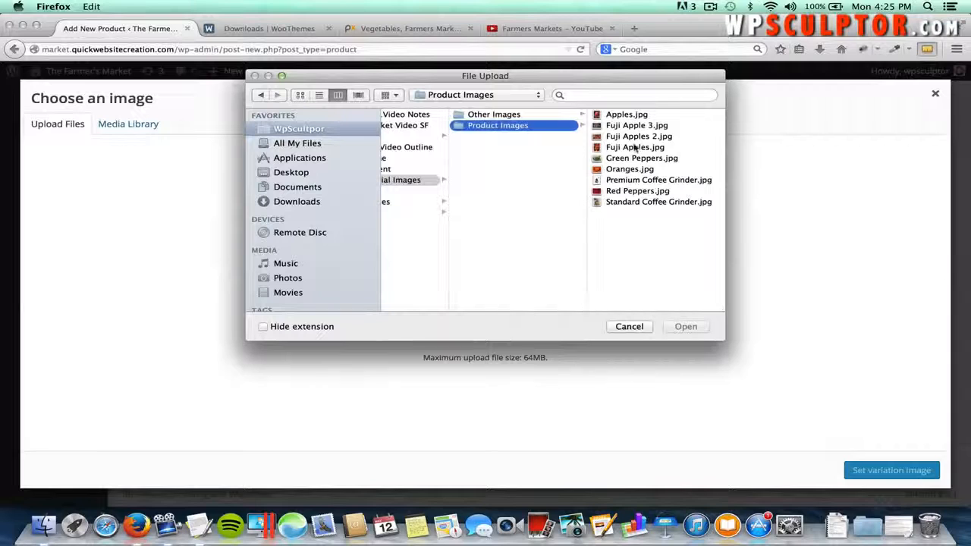
left_click(643, 202)
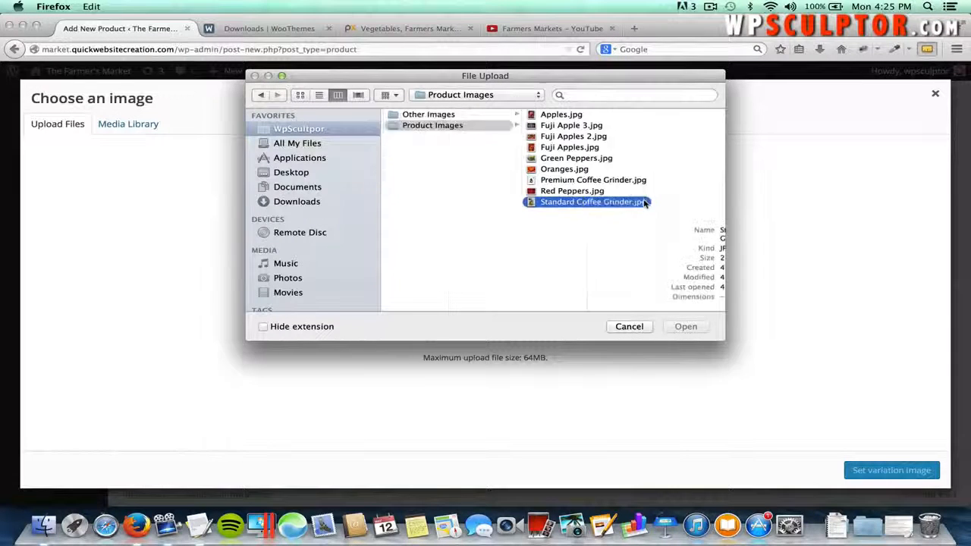
left_click(685, 326)
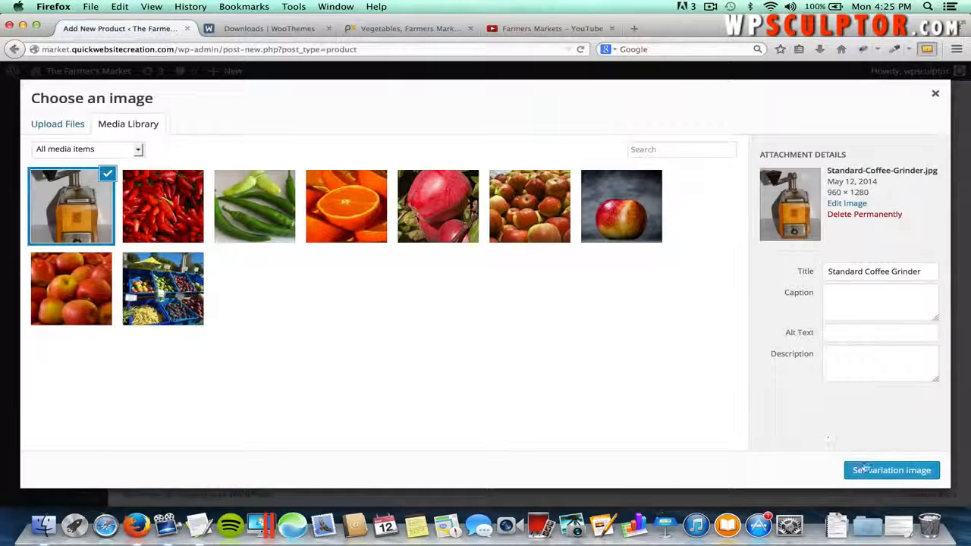
left_click(891, 470)
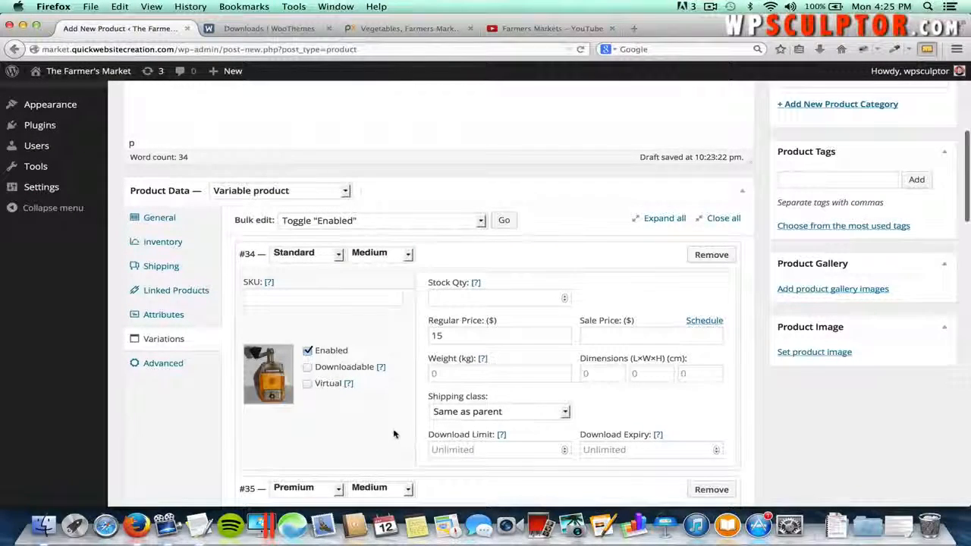
scroll(394, 433, "down", 3)
scroll(394, 433, "down", 3)
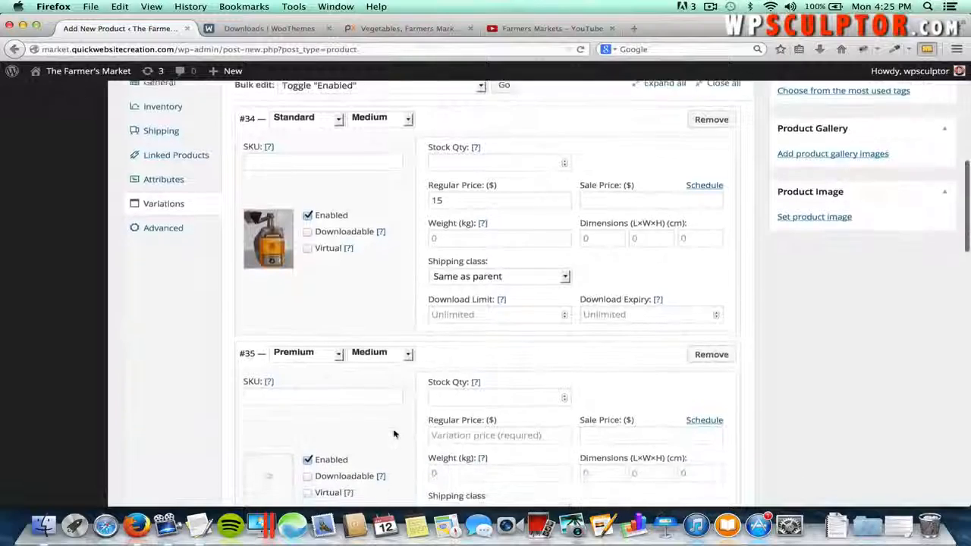
- Give variation #35 (Premium, Medium) a regular price of 25 and the uploaded Premium Coffee Grinder.jpg image
left_click(444, 416)
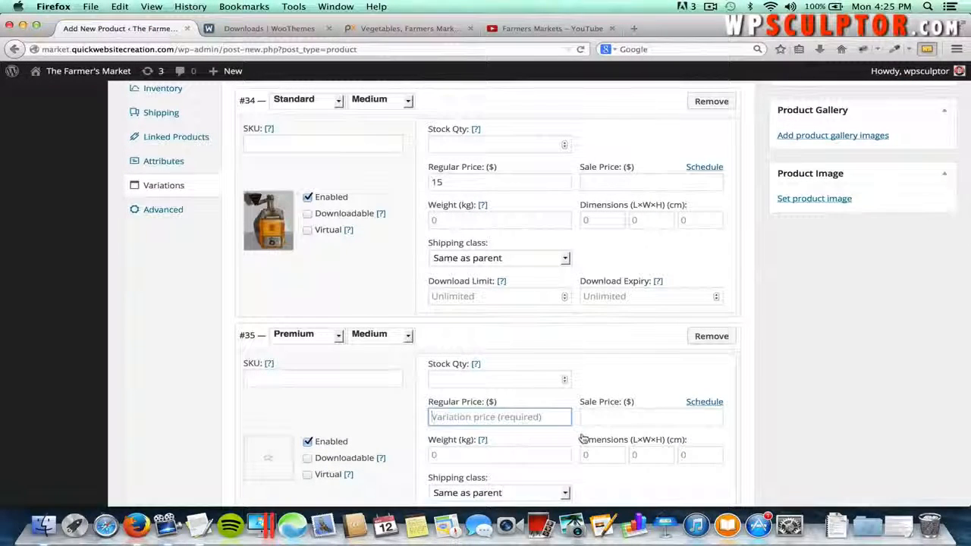
scroll(580, 440, "up", 1)
type("25")
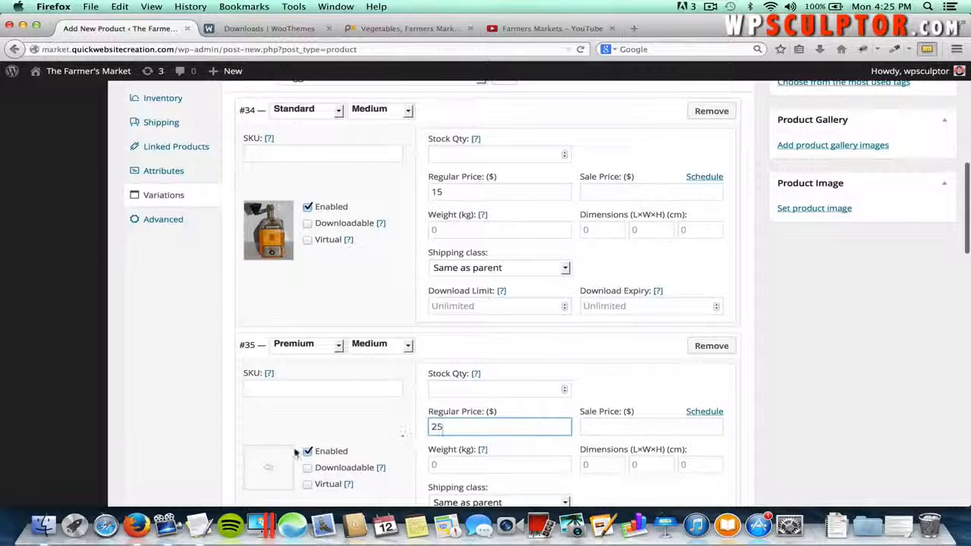
left_click(269, 470)
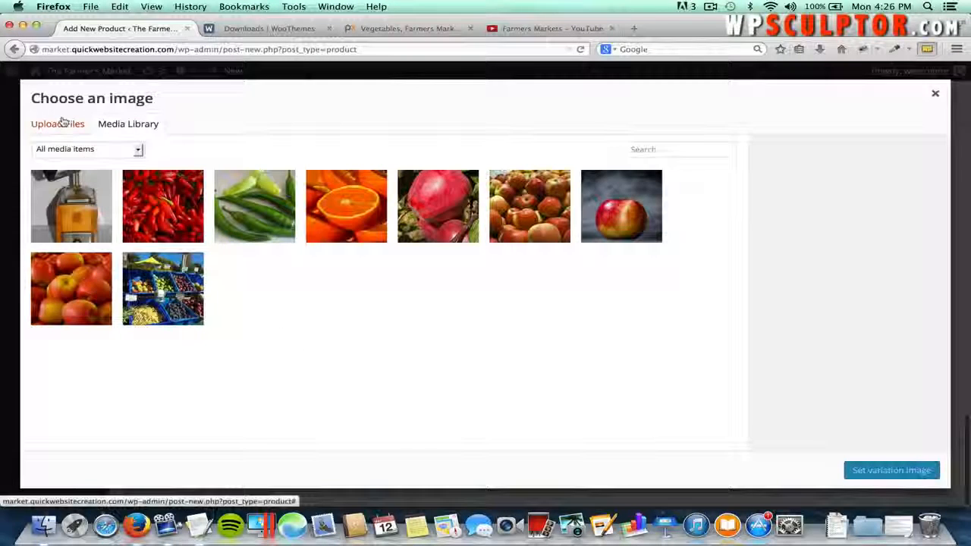
left_click(66, 125)
left_click(464, 309)
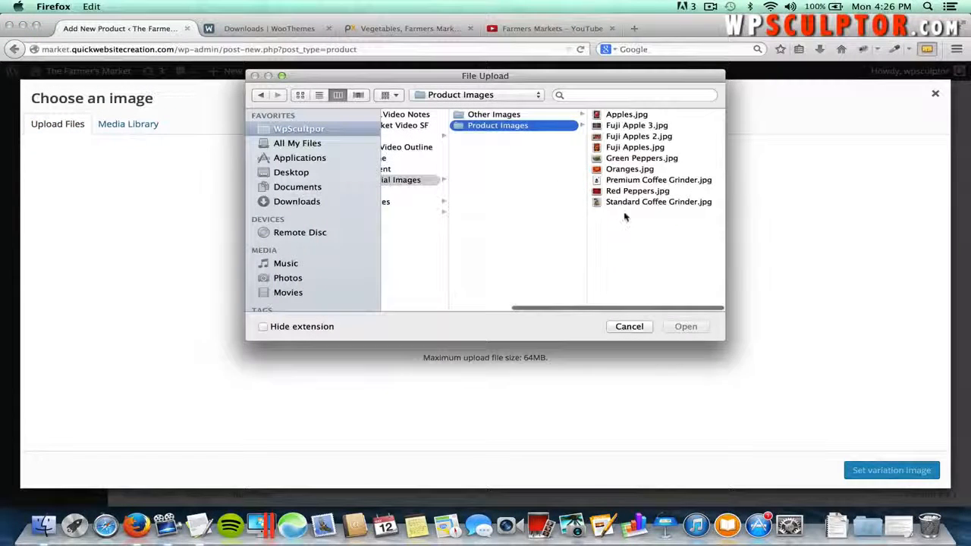
left_click(631, 181)
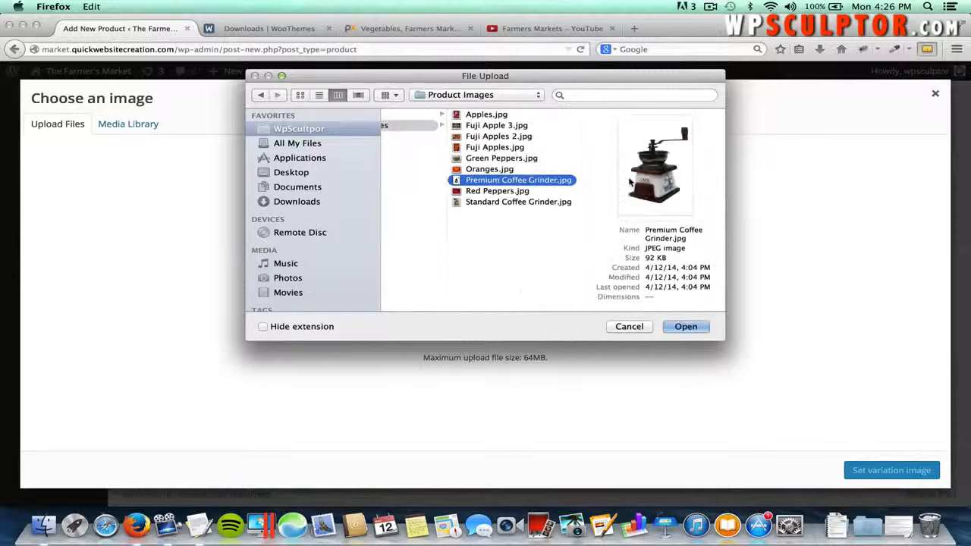
left_click(683, 326)
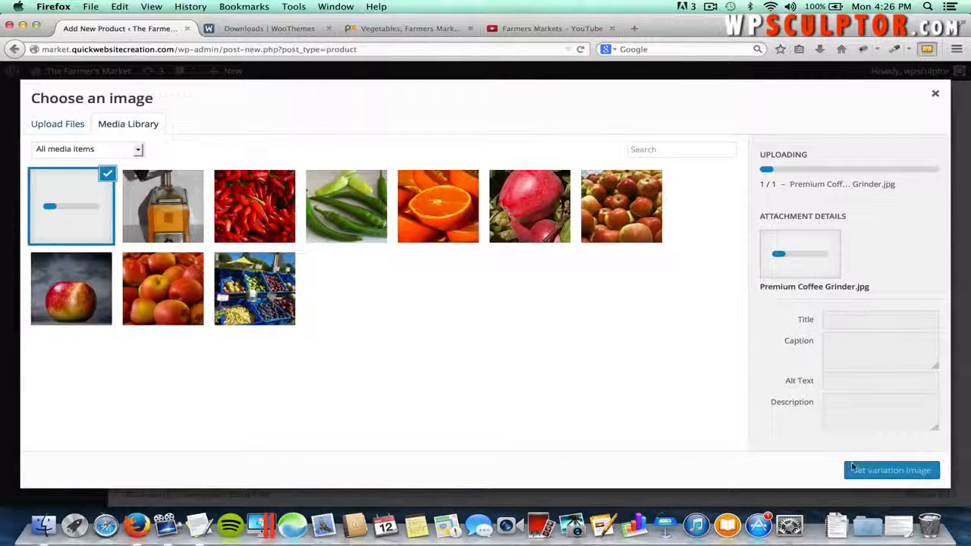
left_click(892, 470)
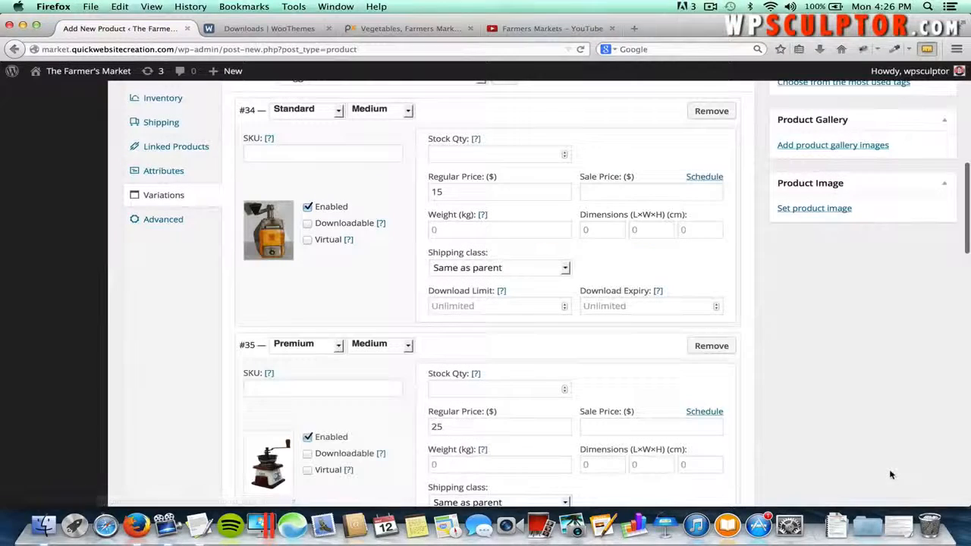
scroll(506, 449, "down", 5)
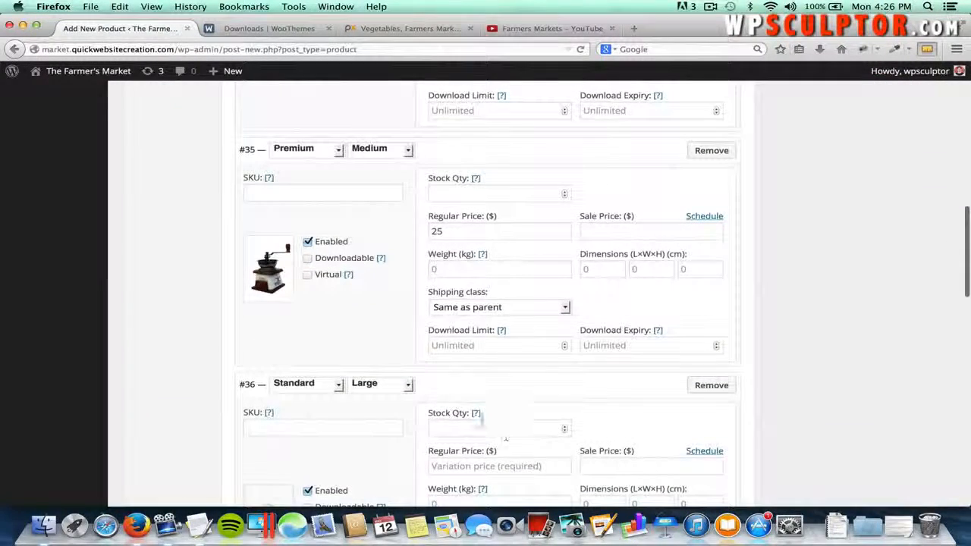
- Price variation #36 at 20 and give it the Standard Coffee Grinder image from the library
left_click(490, 464)
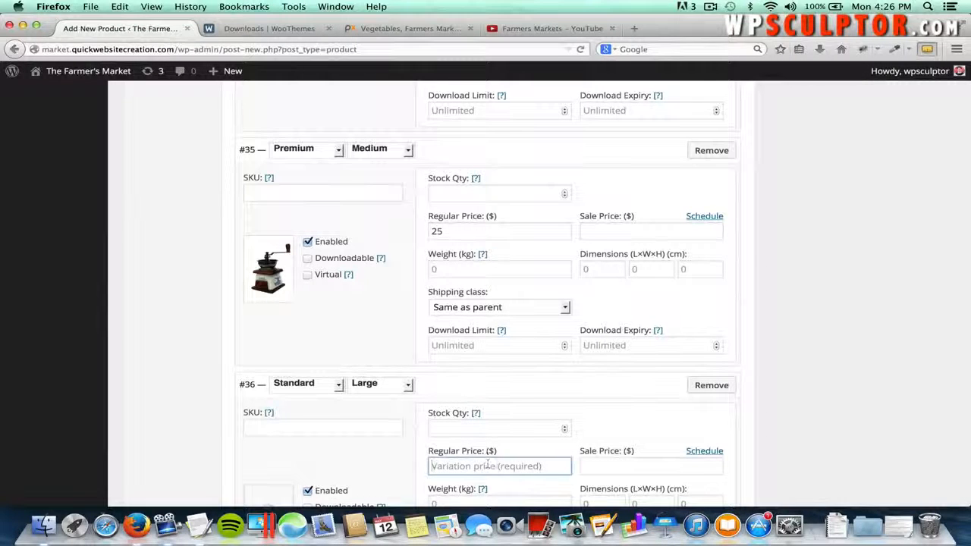
type("20")
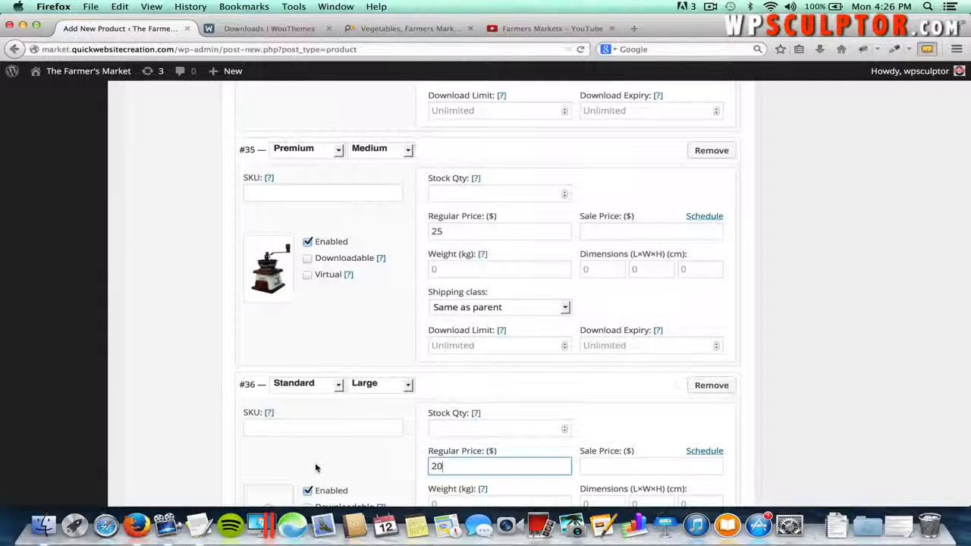
scroll(315, 467, "down", 2)
left_click(269, 441)
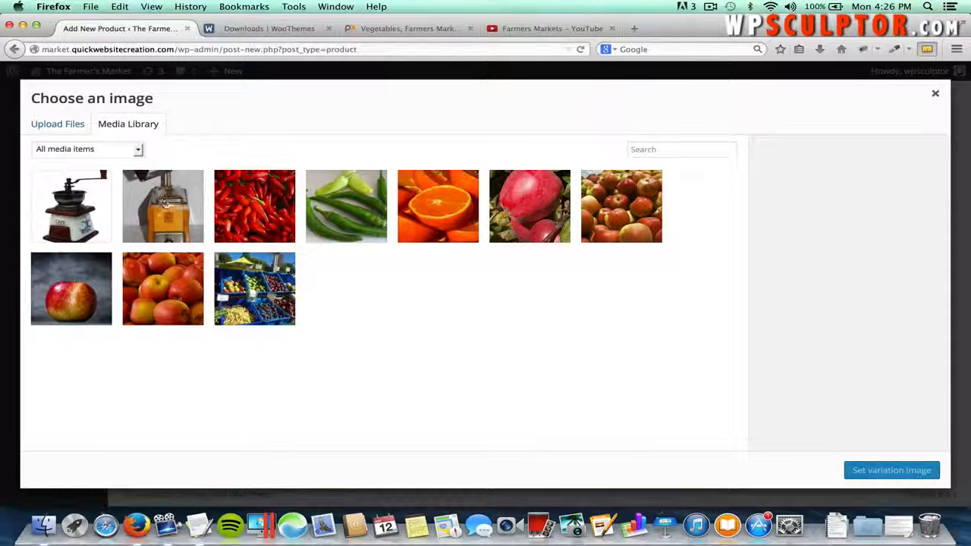
left_click(161, 194)
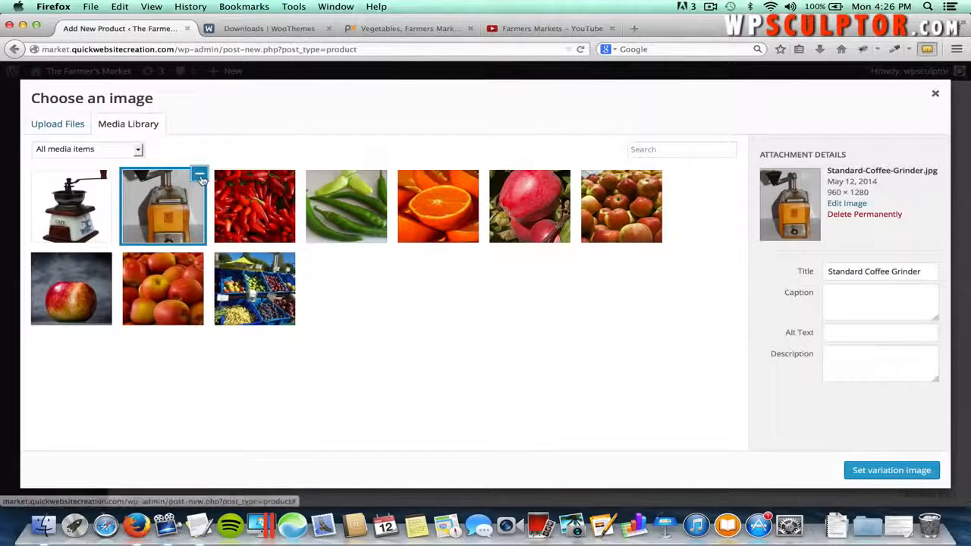
left_click(884, 469)
scroll(785, 453, "down", 5)
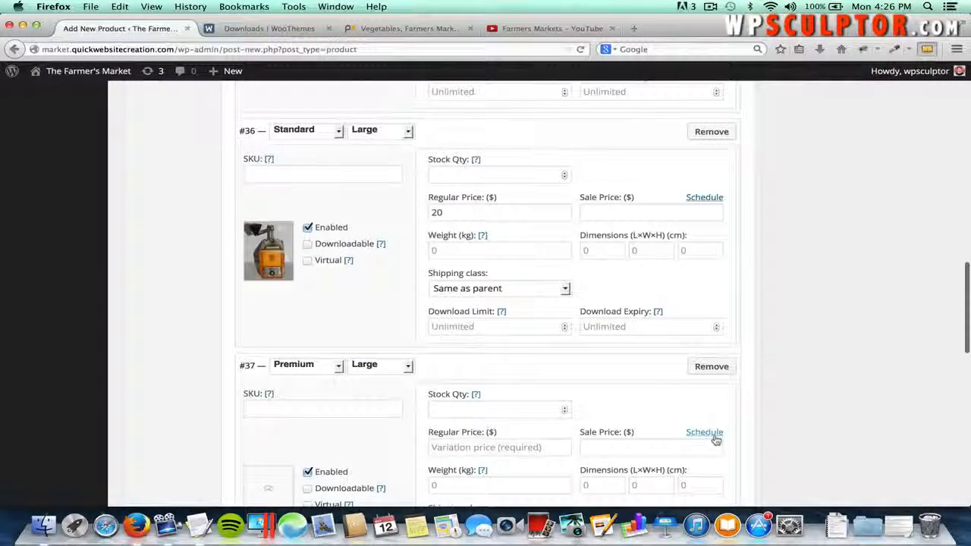
scroll(715, 439, "up", 5)
scroll(715, 438, "down", 8)
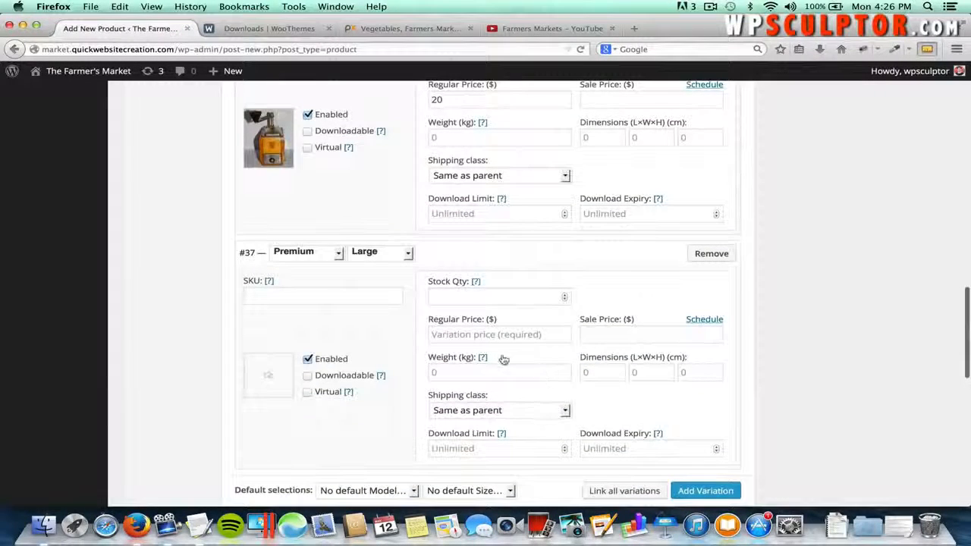
- Price variation #37 at 30 and give it the Premium Coffee Grinder image from the library
left_click(490, 337)
type("3")
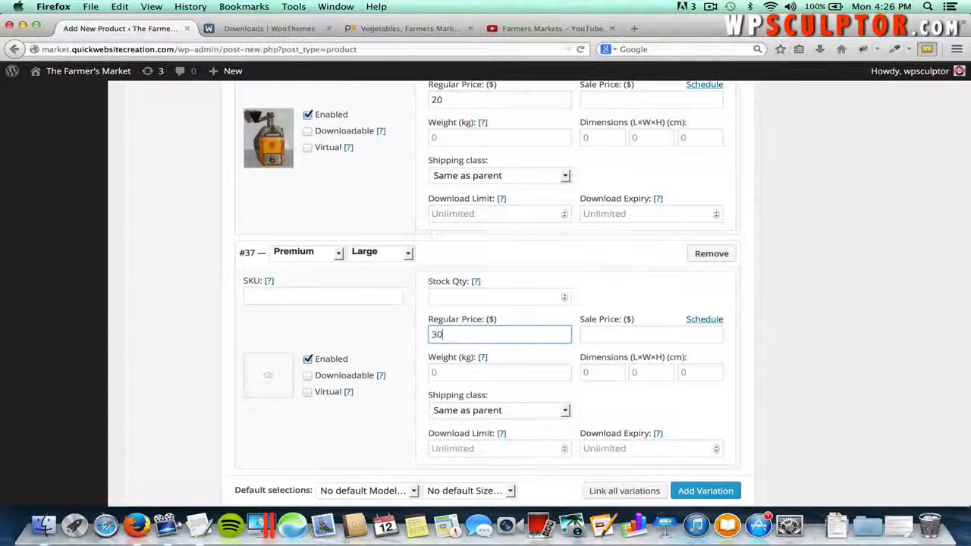
type("0")
left_click(269, 377)
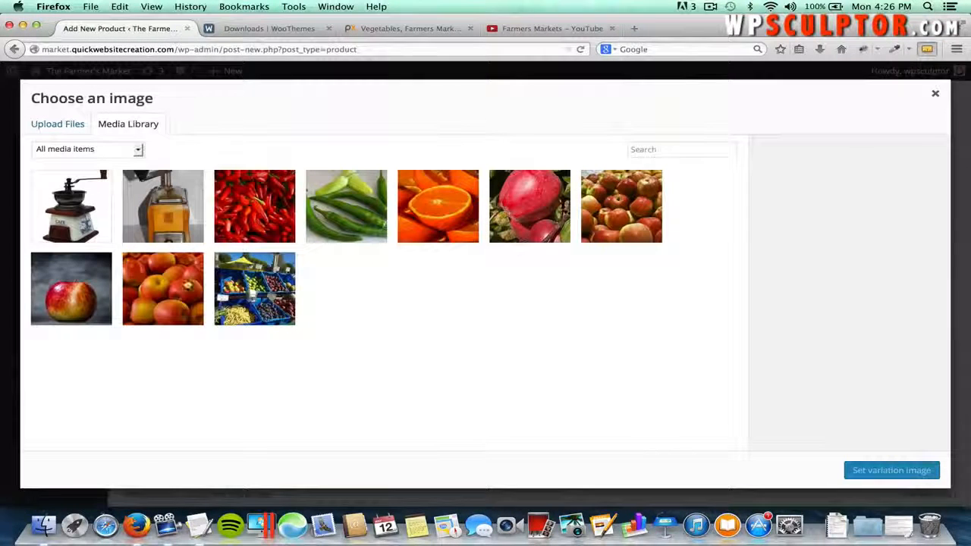
left_click(71, 207)
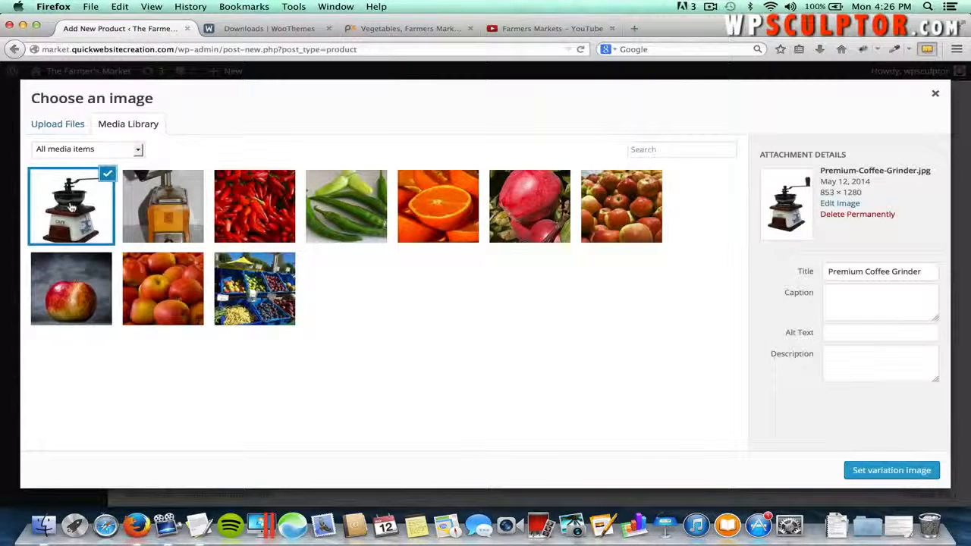
left_click(865, 469)
scroll(792, 451, "down", 2)
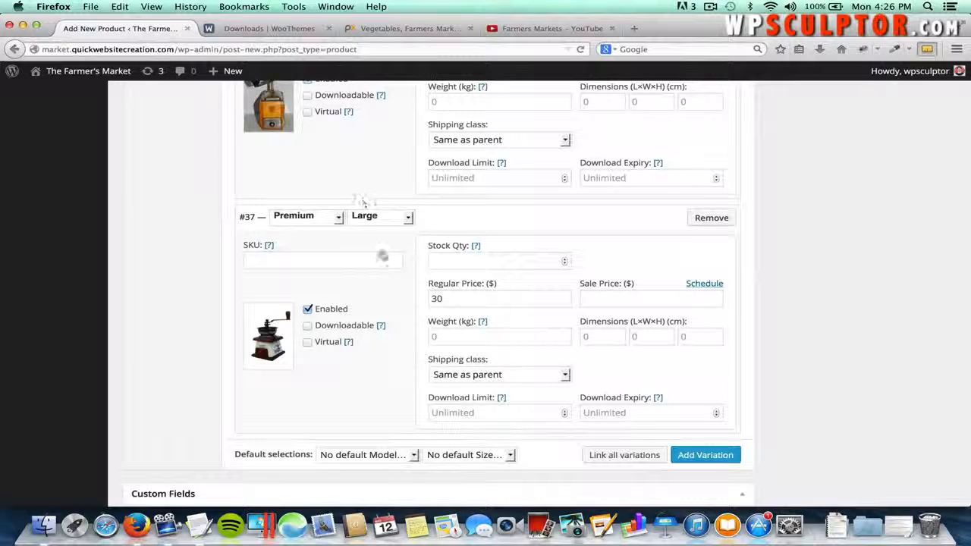
- Set the Coffee Grinder's default selections to Premium for Model and Large for Size
left_click(384, 457)
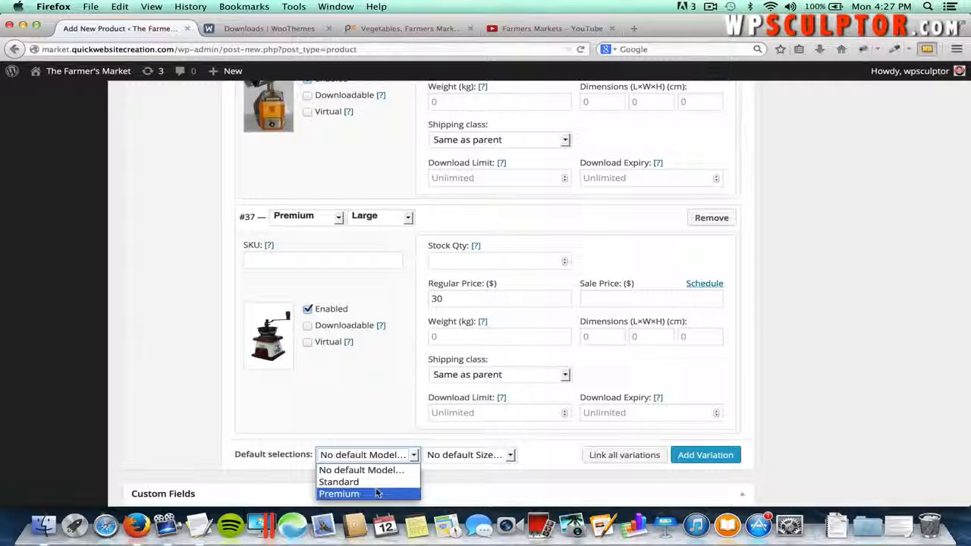
left_click(367, 494)
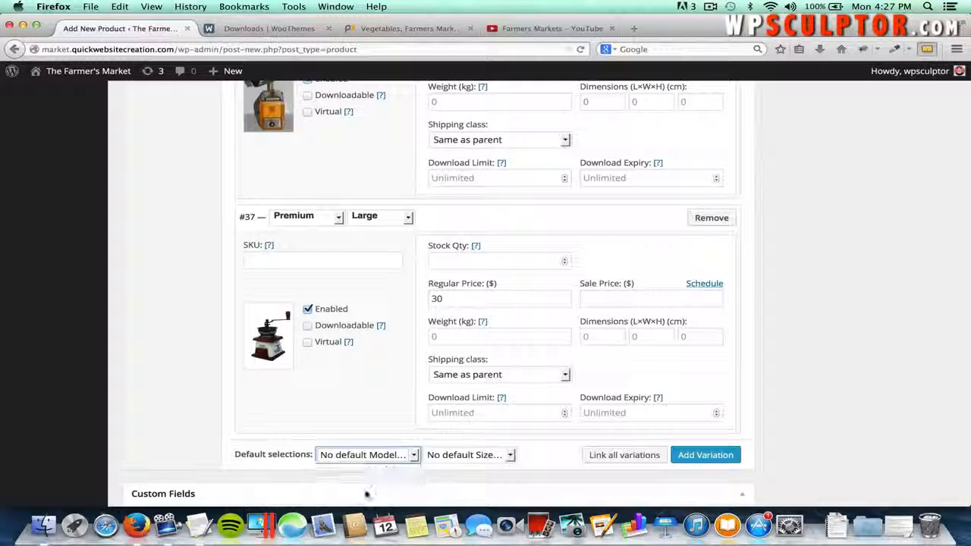
left_click(451, 455)
left_click(451, 503)
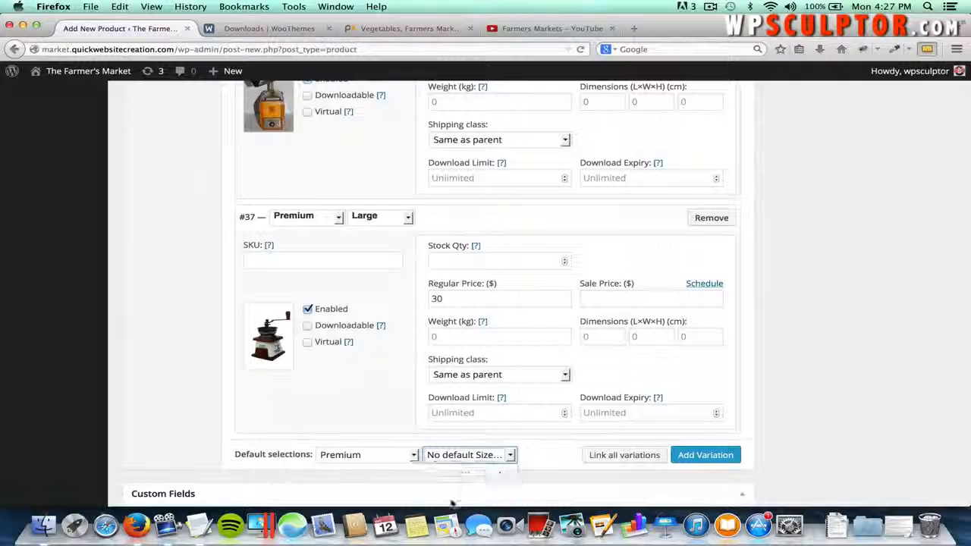
left_click(477, 455)
left_click(466, 493)
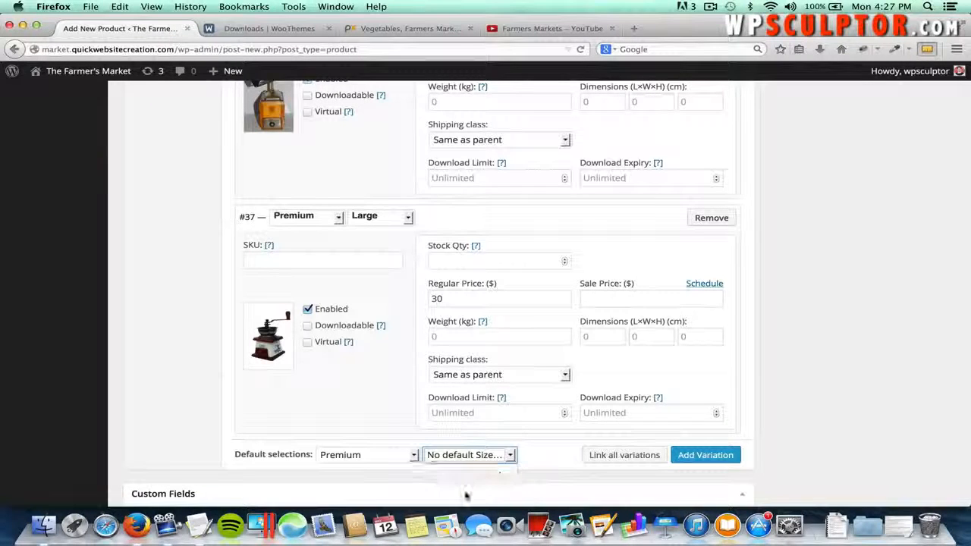
left_click(528, 464)
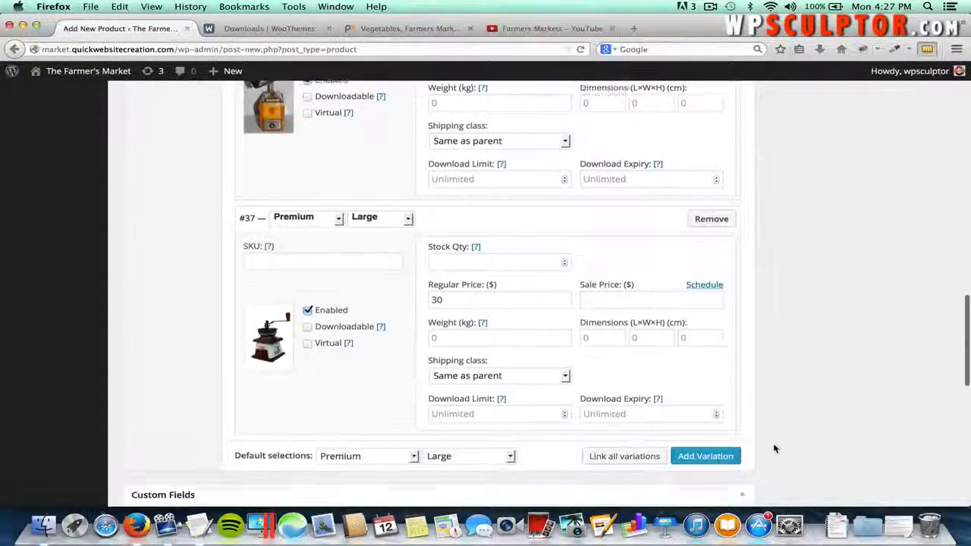
- Create a 'Kitchen Tools' product category and assign it to the Coffee Grinder
scroll(774, 449, "up", 2)
scroll(774, 448, "up", 10)
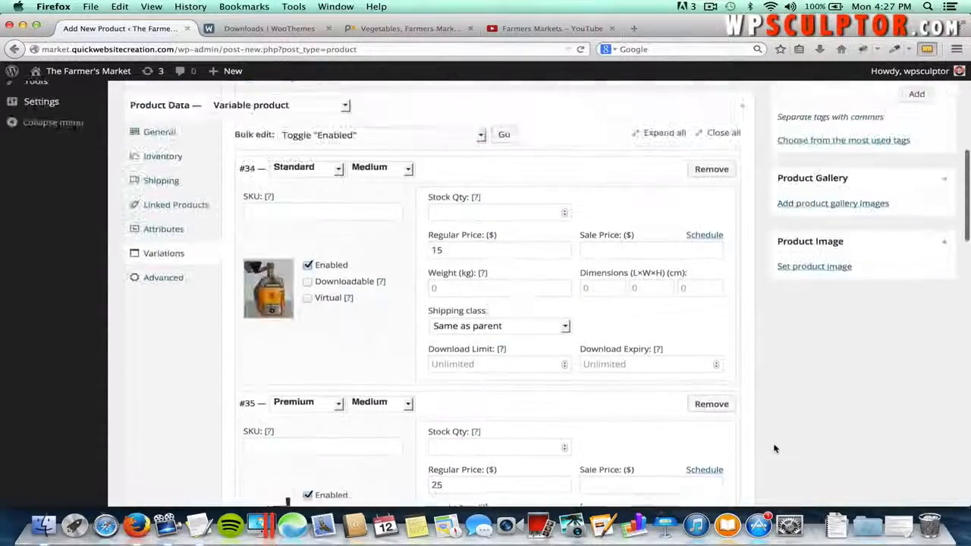
scroll(774, 448, "up", 6)
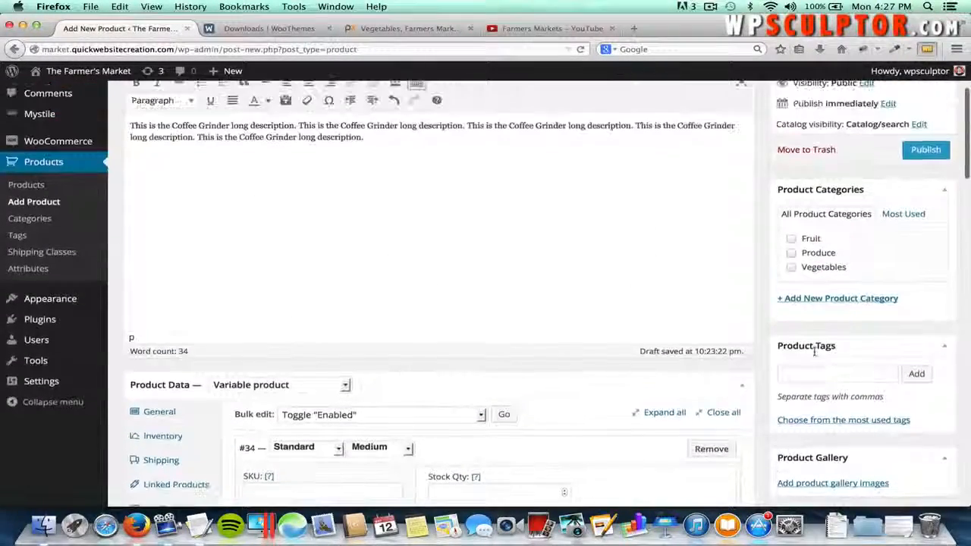
left_click(801, 300)
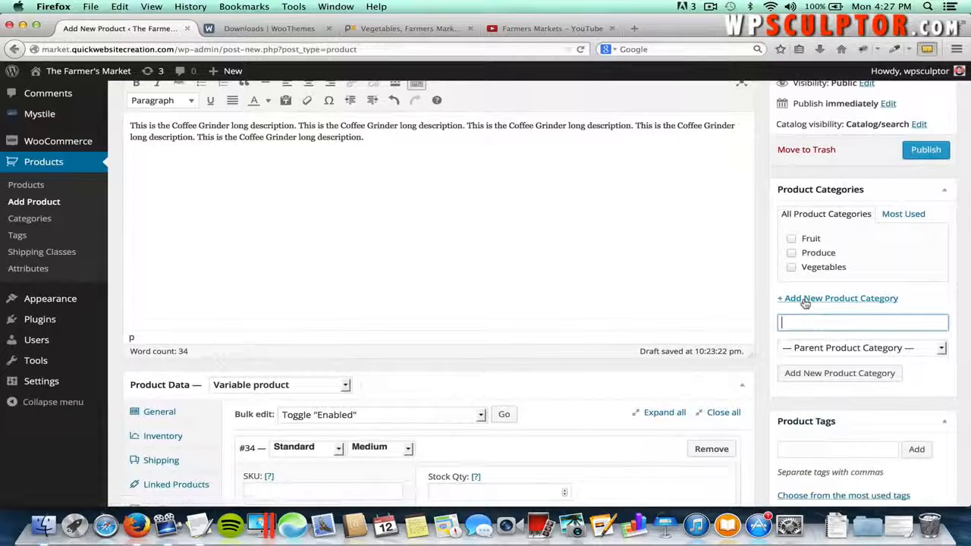
type("Kitch")
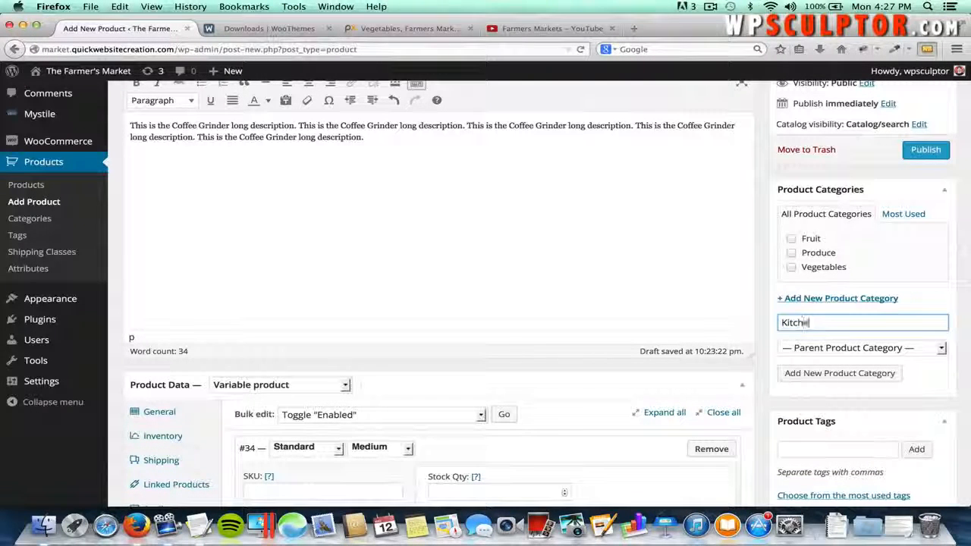
type("en U")
key("BackSpace")
type("T")
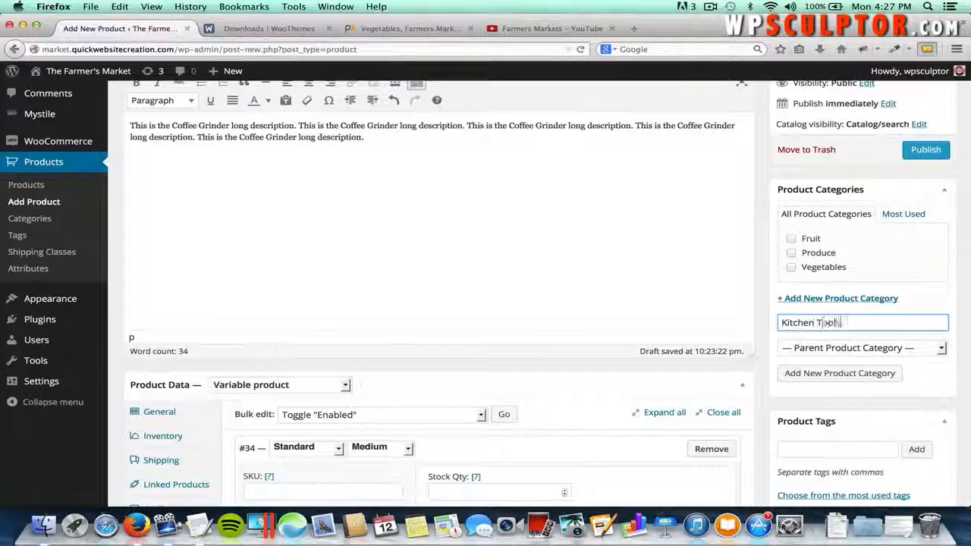
type("ools")
left_click(827, 379)
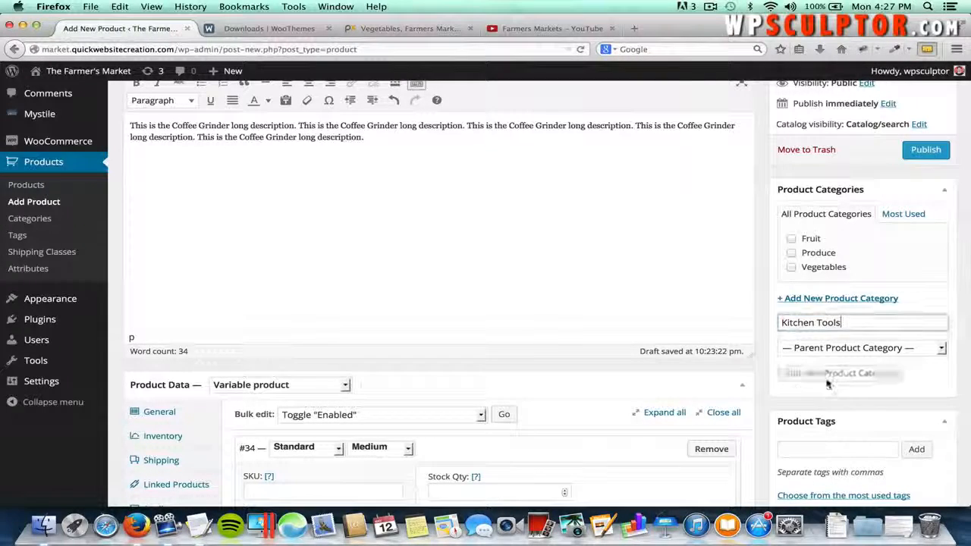
scroll(826, 383, "down", 3)
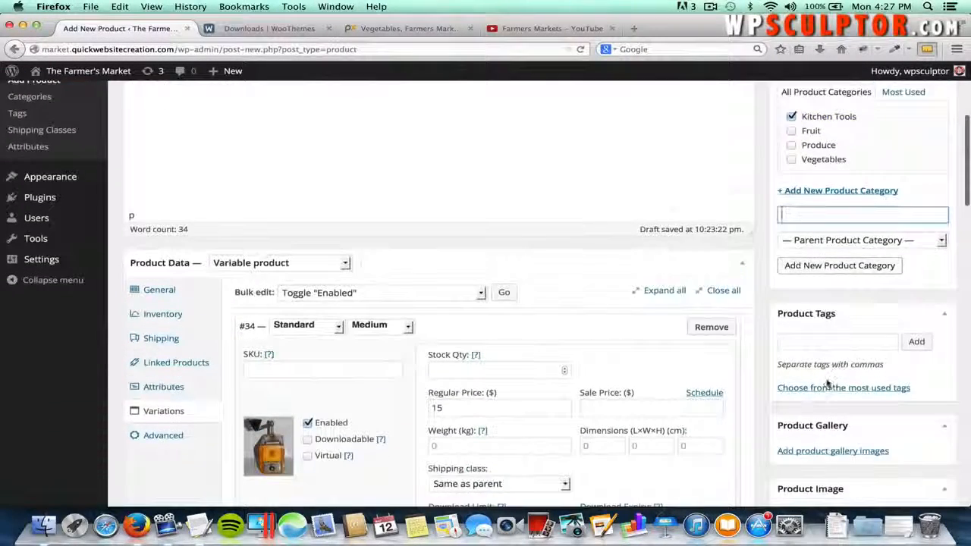
scroll(828, 384, "down", 2)
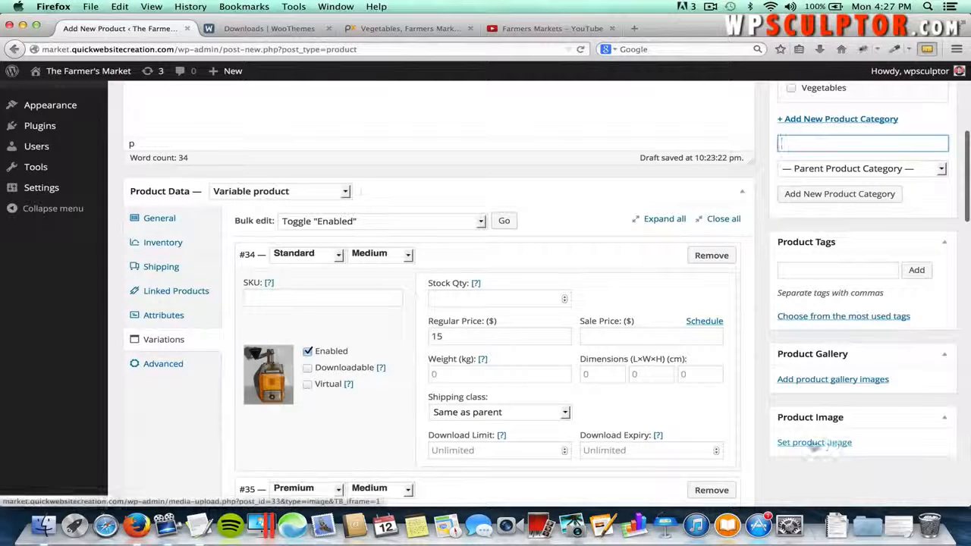
- Choose the Premium Coffee Grinder photo from the media library as the product image
left_click(819, 444)
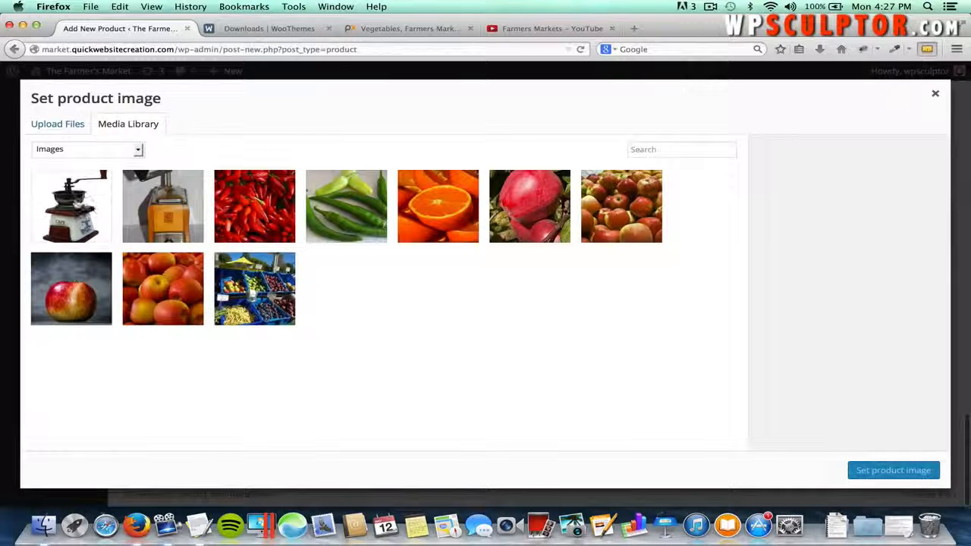
left_click(68, 202)
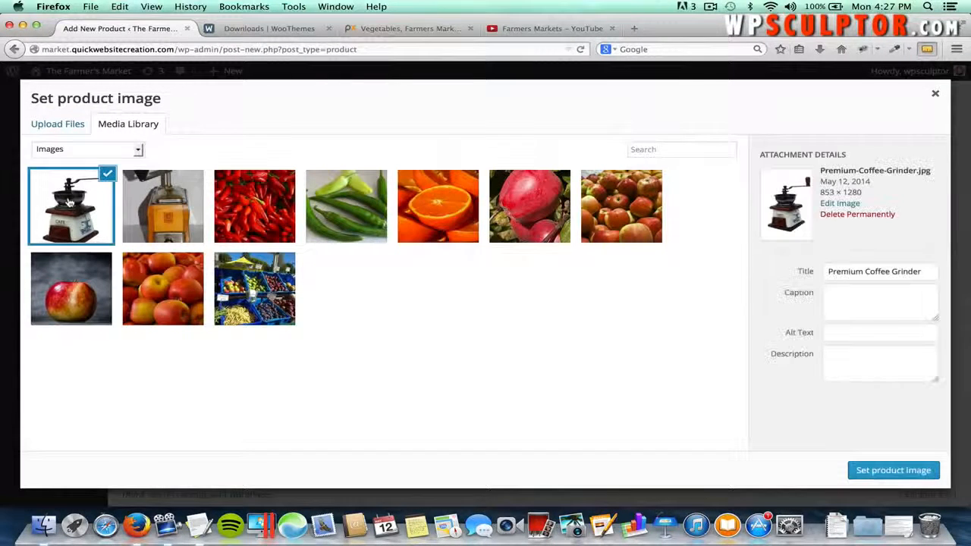
left_click(893, 470)
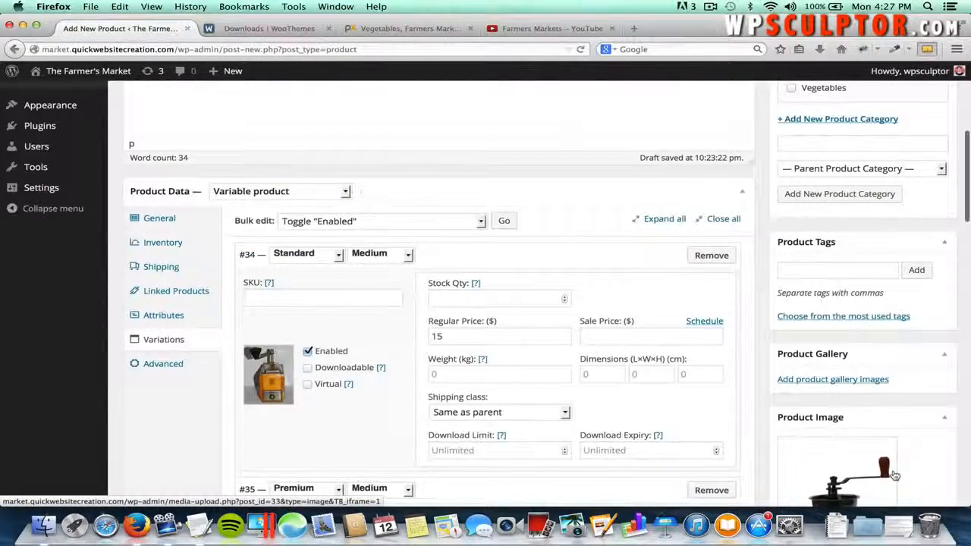
scroll(894, 475, "down", 15)
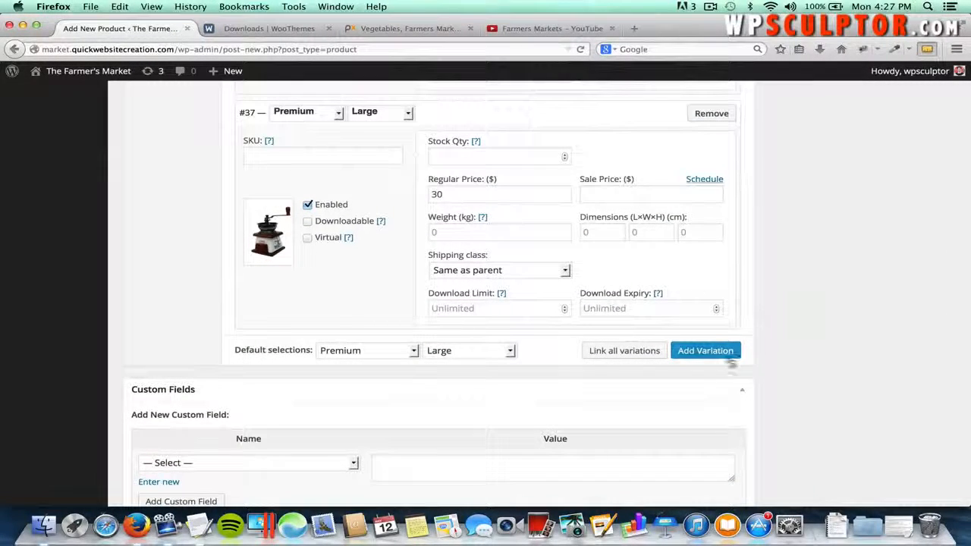
scroll(853, 227, "up", 15)
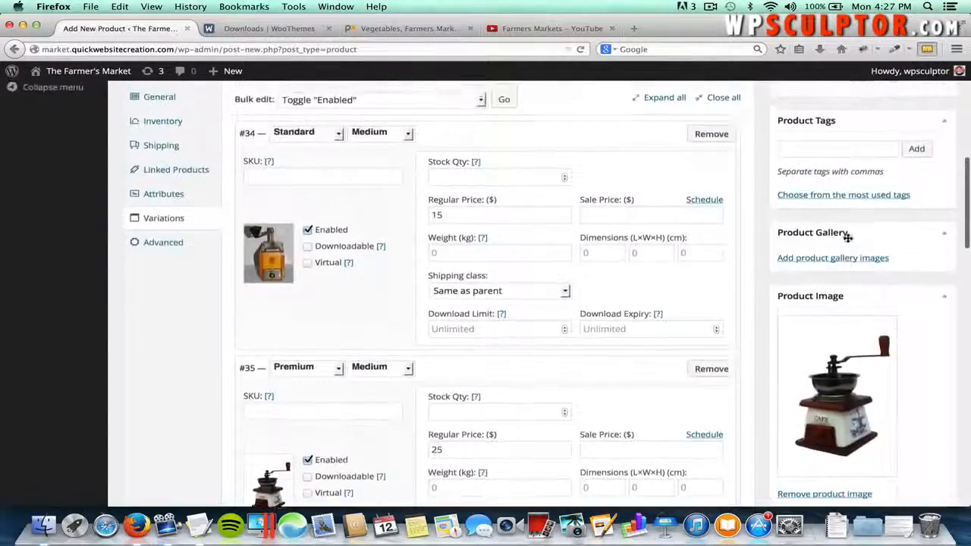
scroll(847, 237, "up", 8)
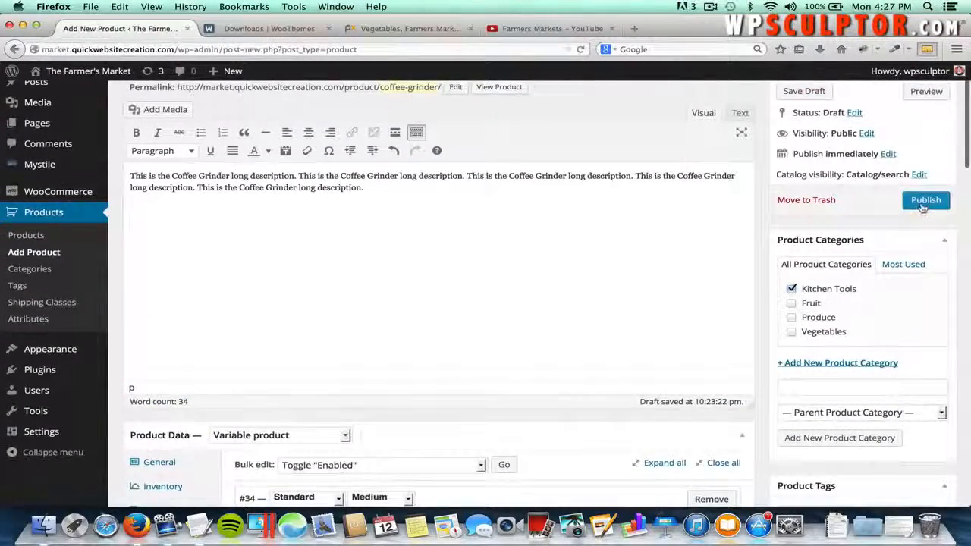
- Publish the Coffee Grinder and open its live page showing the $15.00–$30.00 price range
left_click(922, 207)
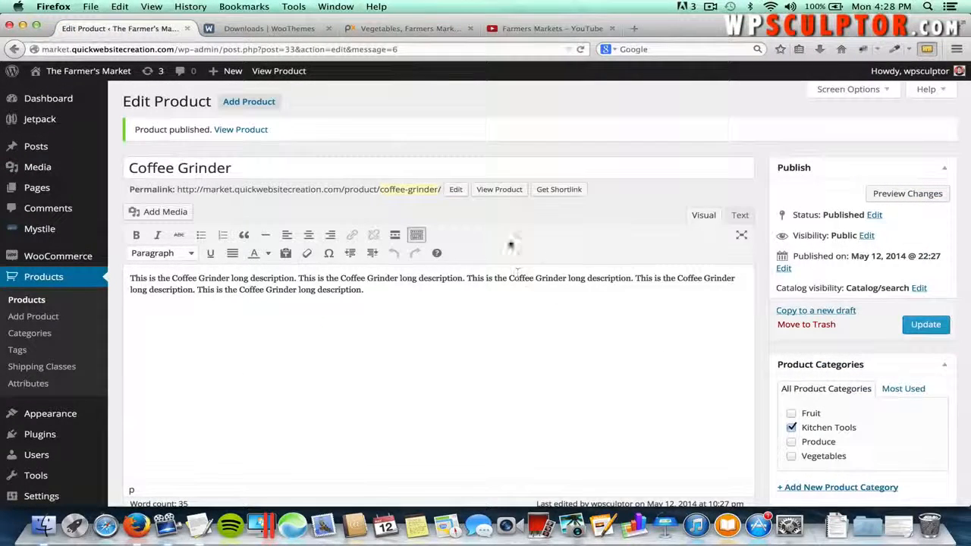
left_click(501, 191)
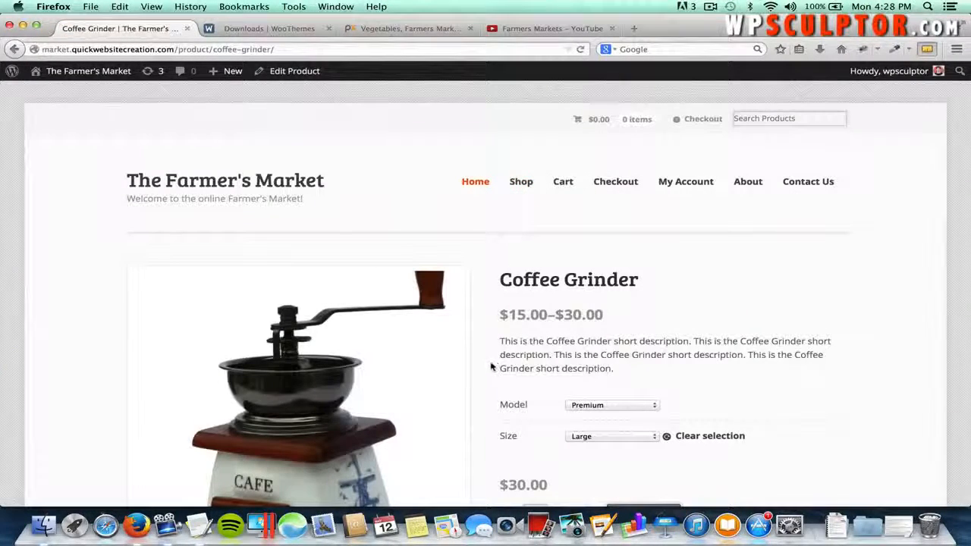
scroll(491, 367, "down", 3)
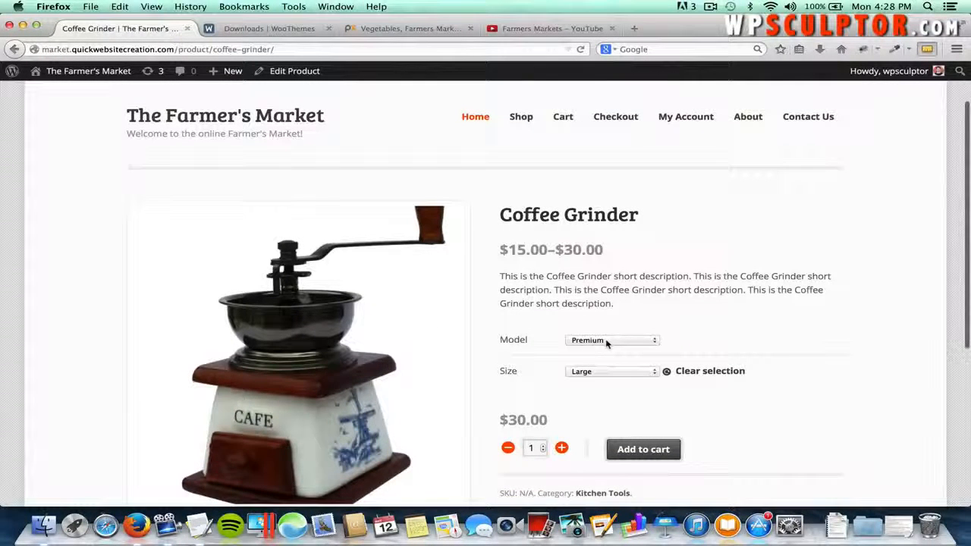
left_click(613, 367)
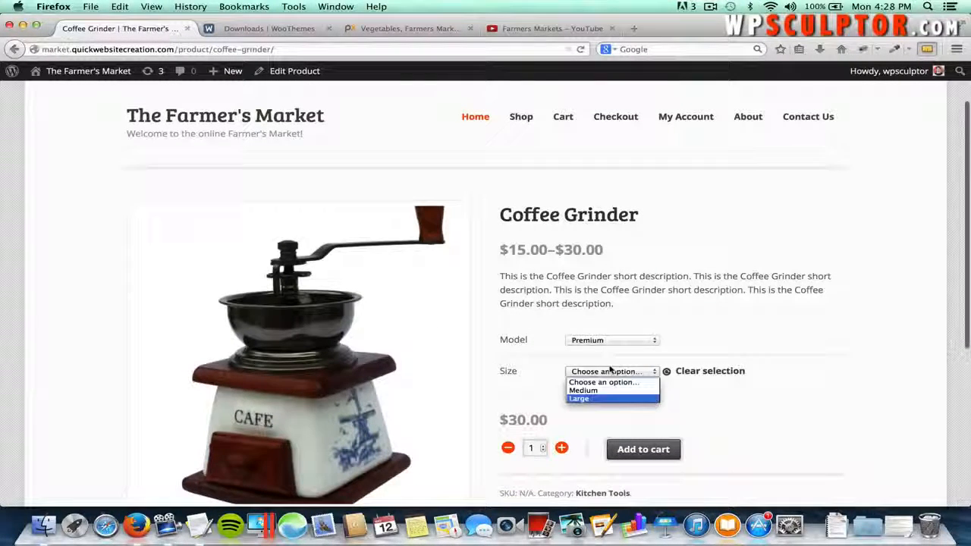
left_click(697, 346)
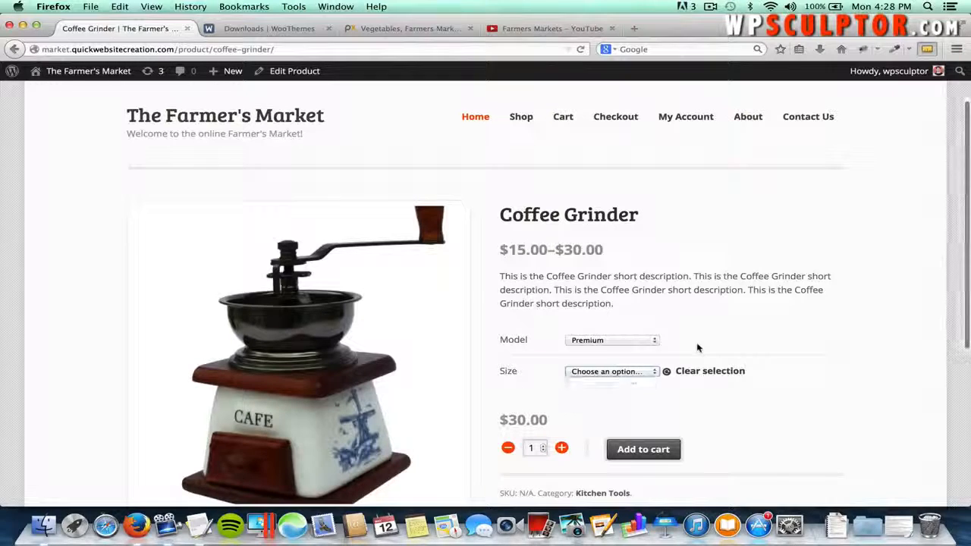
left_click(621, 343)
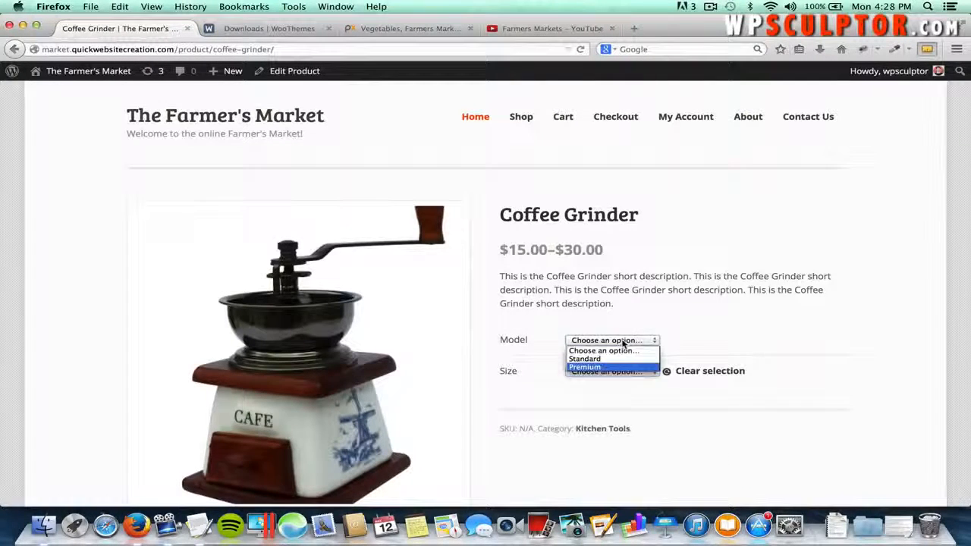
left_click(614, 359)
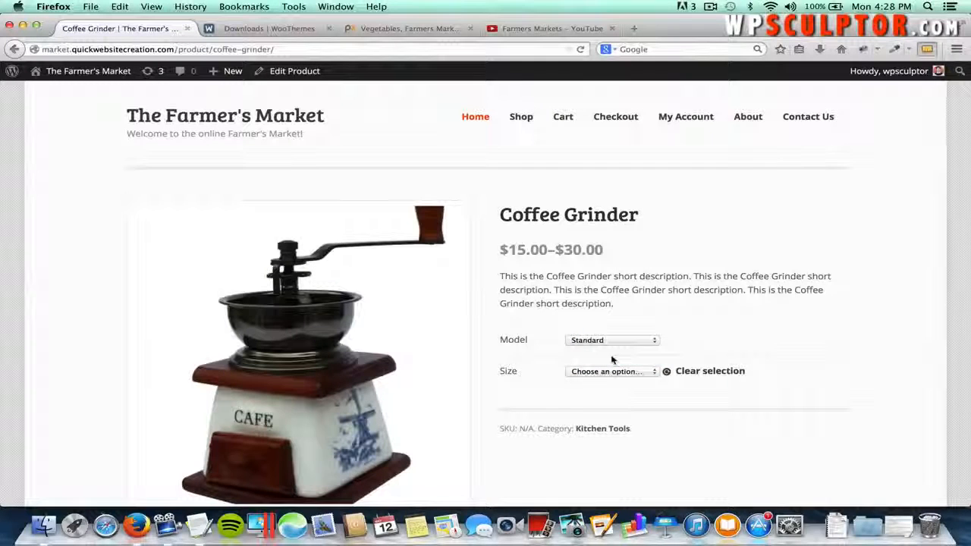
left_click(607, 371)
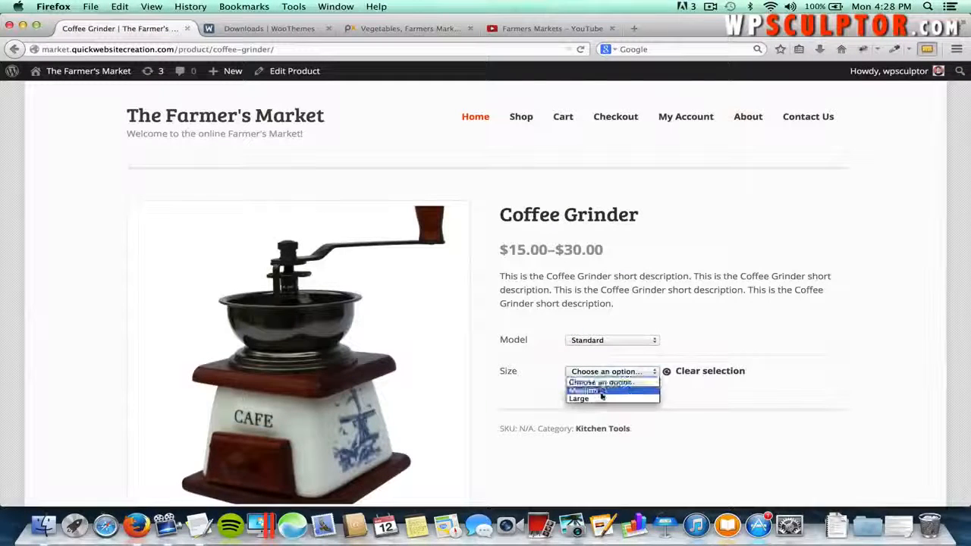
left_click(600, 390)
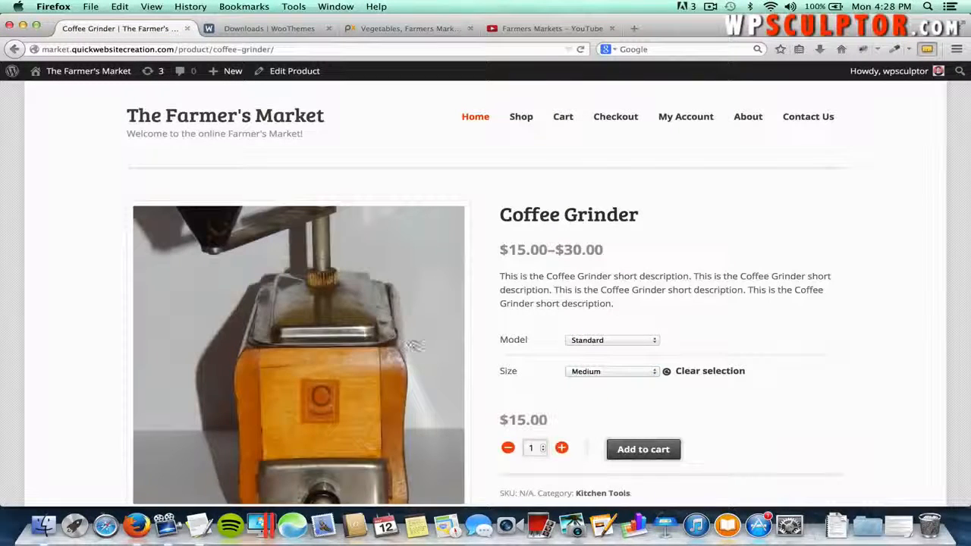
left_click(615, 372)
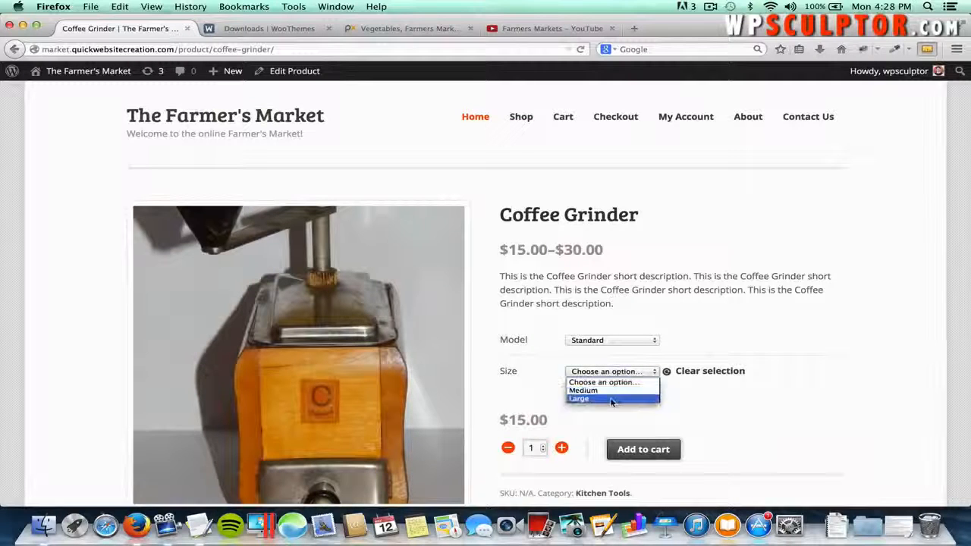
left_click(592, 400)
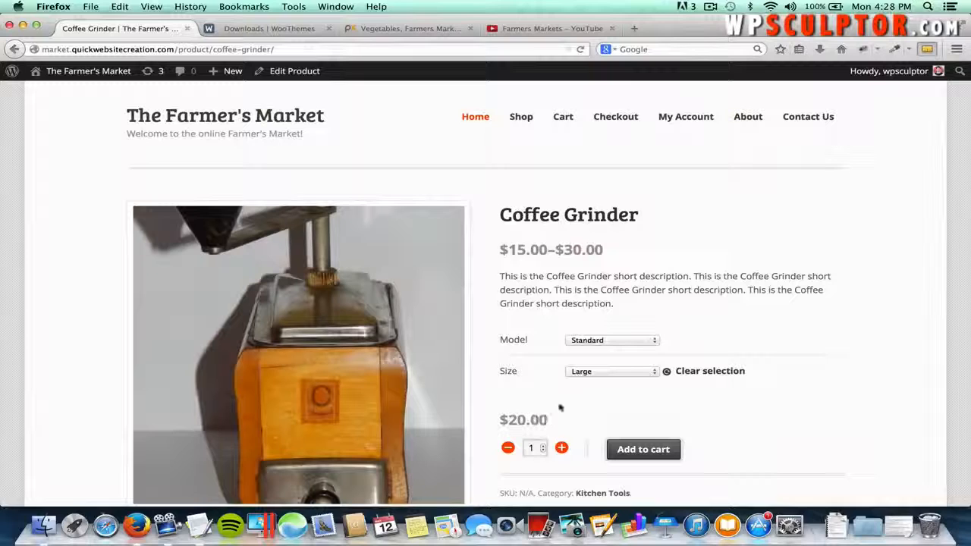
left_click(587, 340)
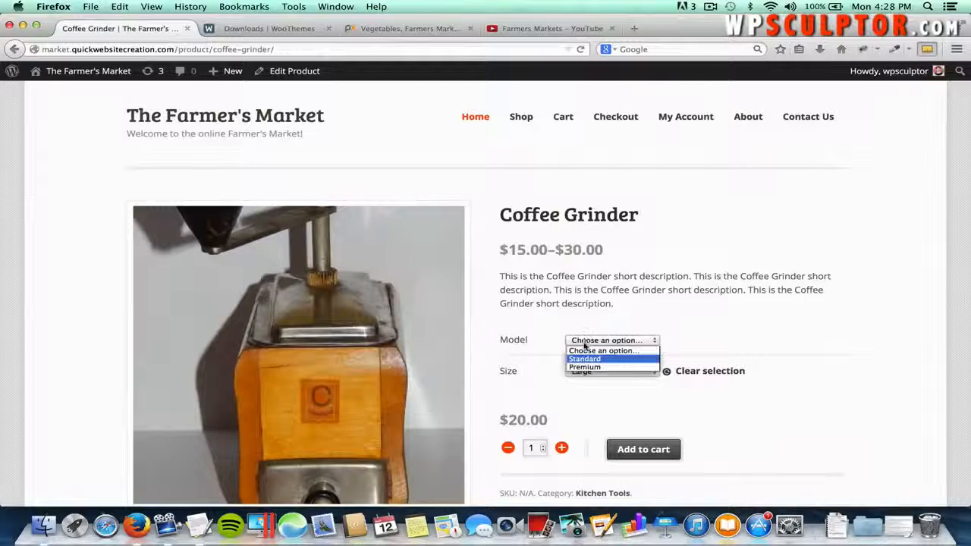
left_click(584, 367)
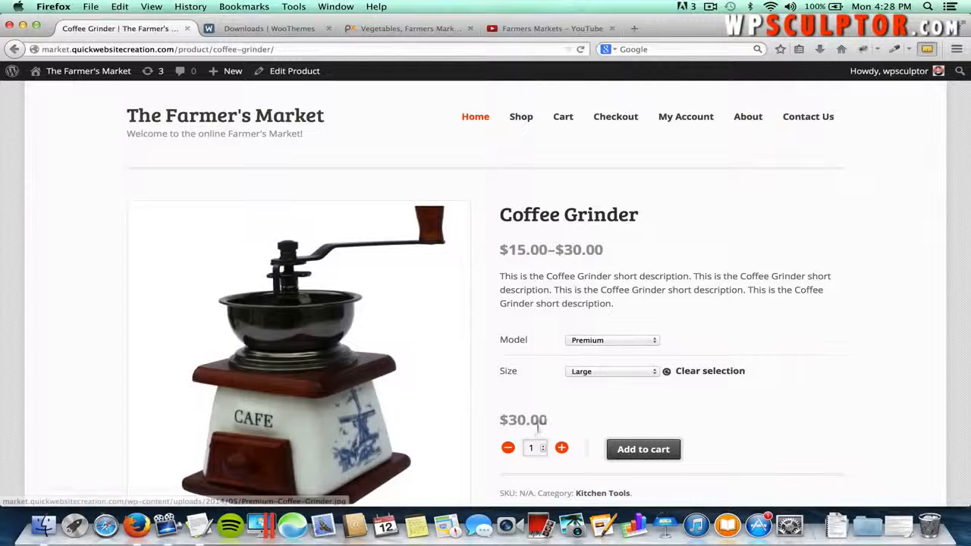
left_click(581, 372)
left_click(584, 395)
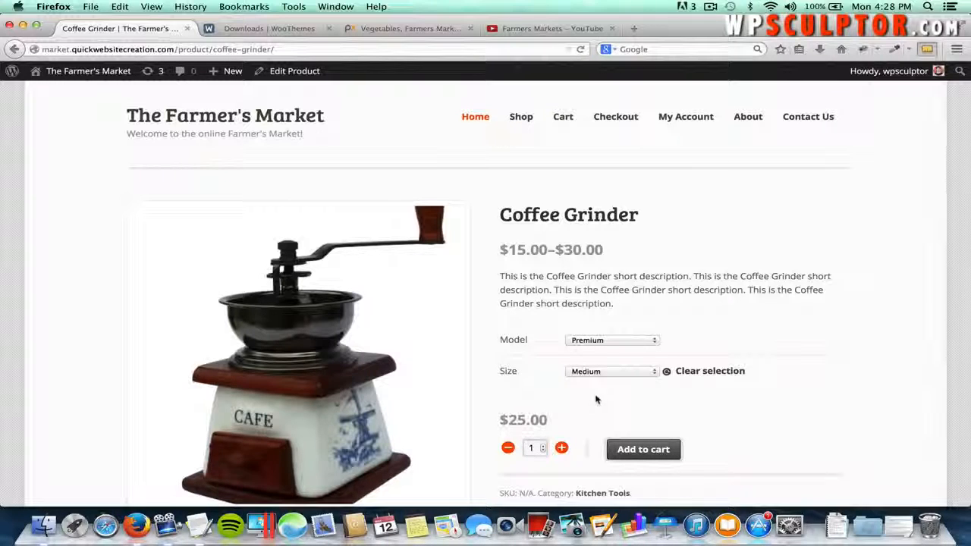
scroll(713, 446, "down", 3)
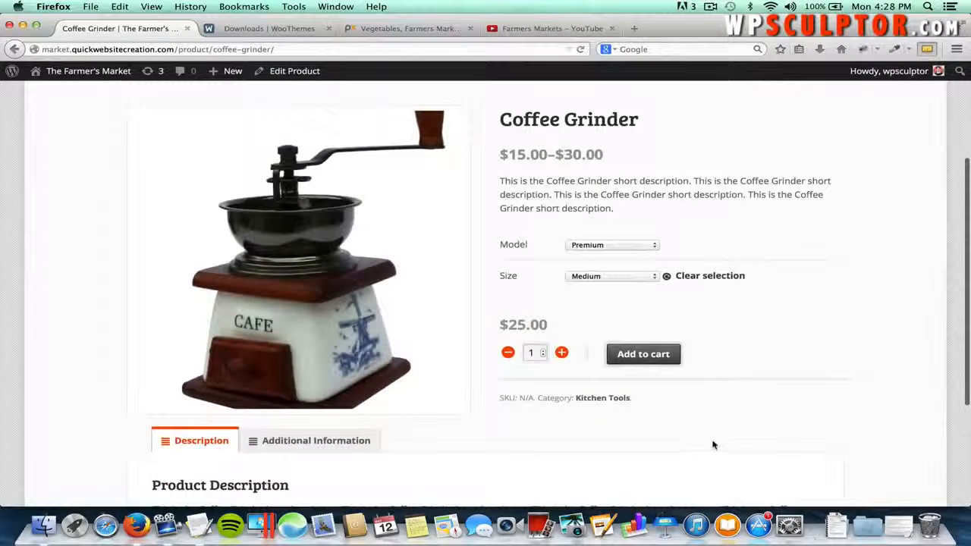
scroll(675, 301, "up", 3)
scroll(671, 301, "up", 1)
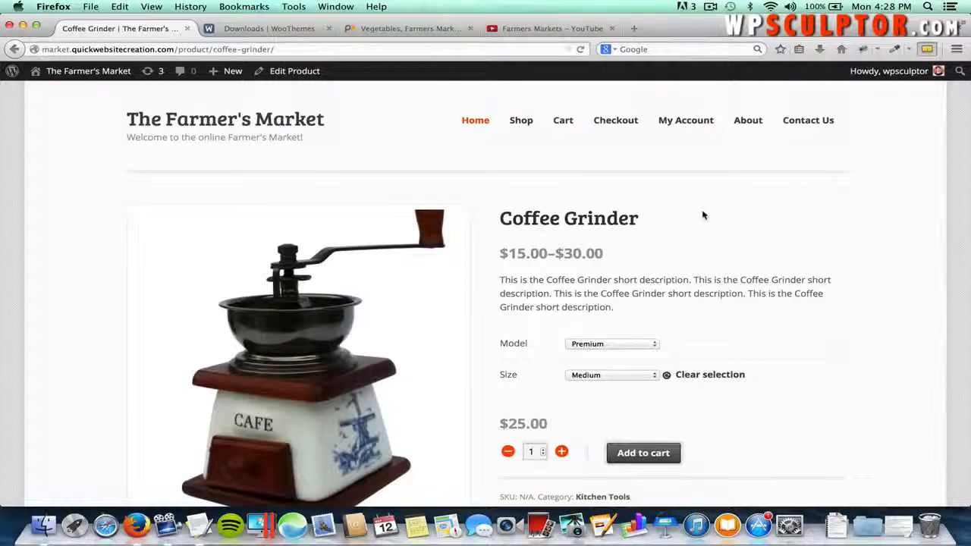
scroll(702, 216, "up", 2)
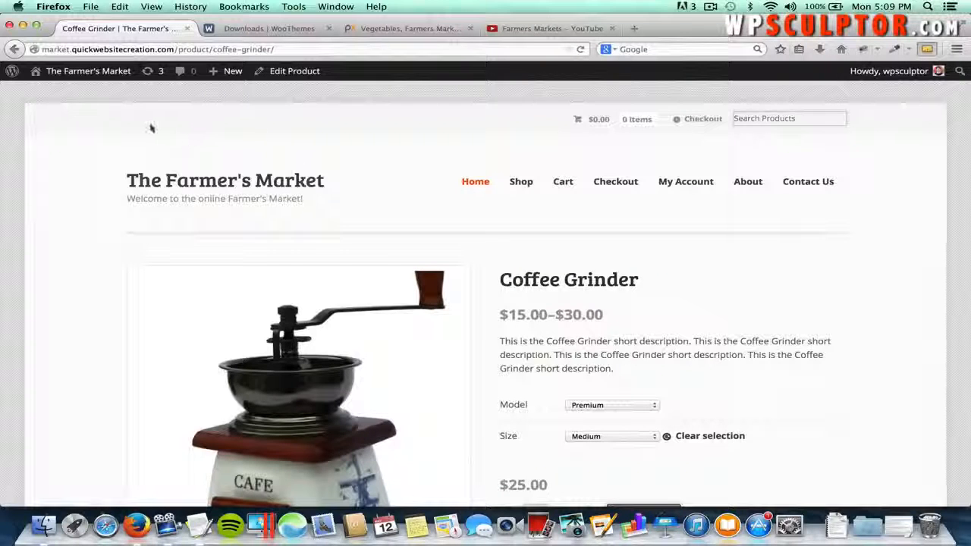
- Go from the storefront to Appearance > Menus in the admin dashboard
left_click(94, 72)
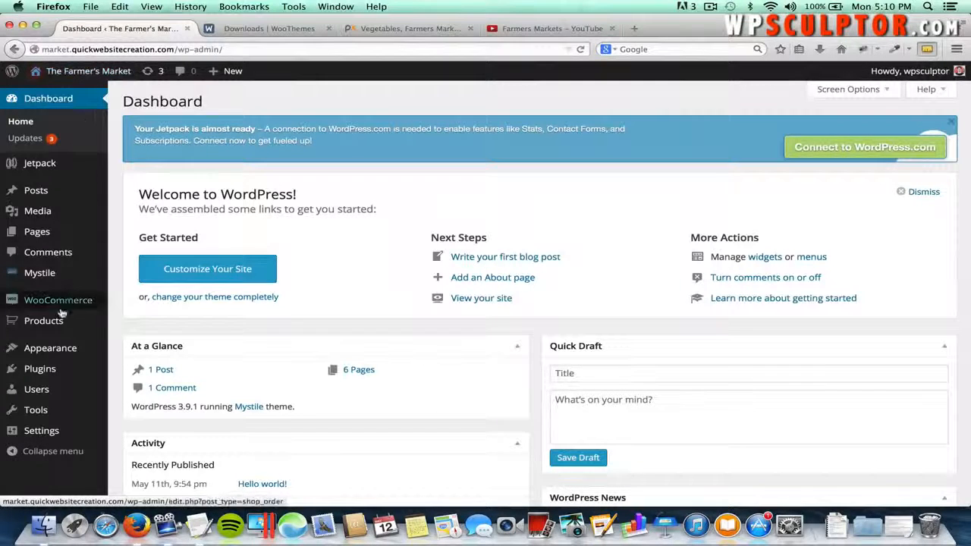
mouse_move(55, 350)
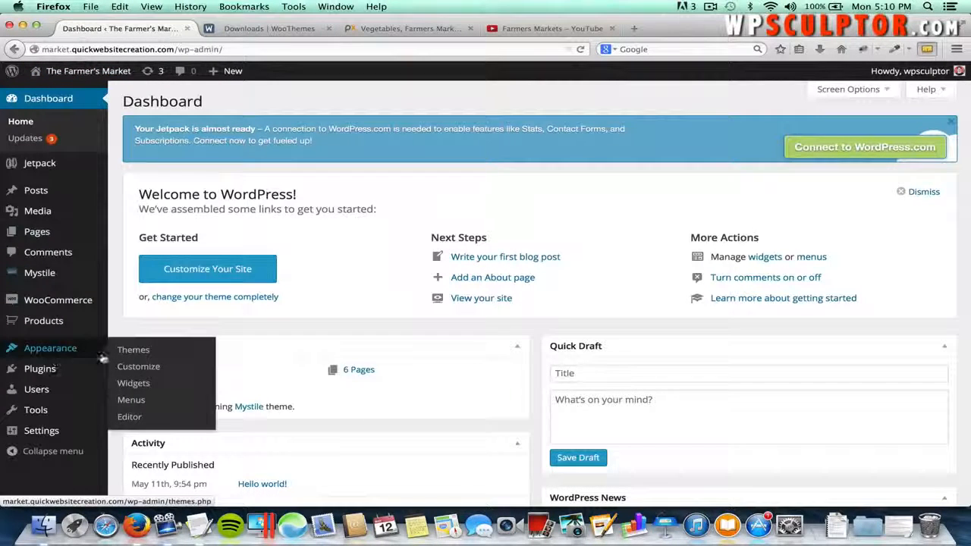
left_click(140, 401)
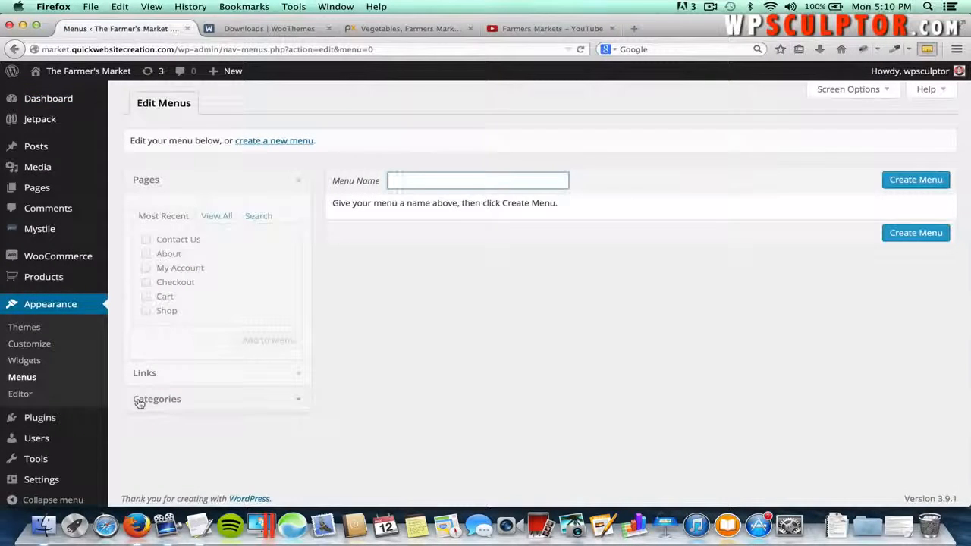
- Create a new menu named 'Top Navigation Menu'
left_click(263, 145)
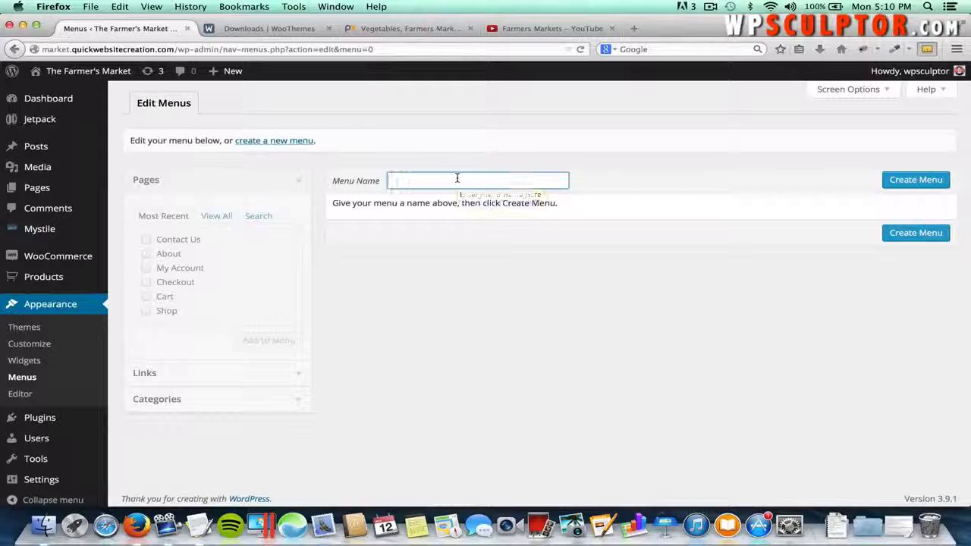
type("Top N")
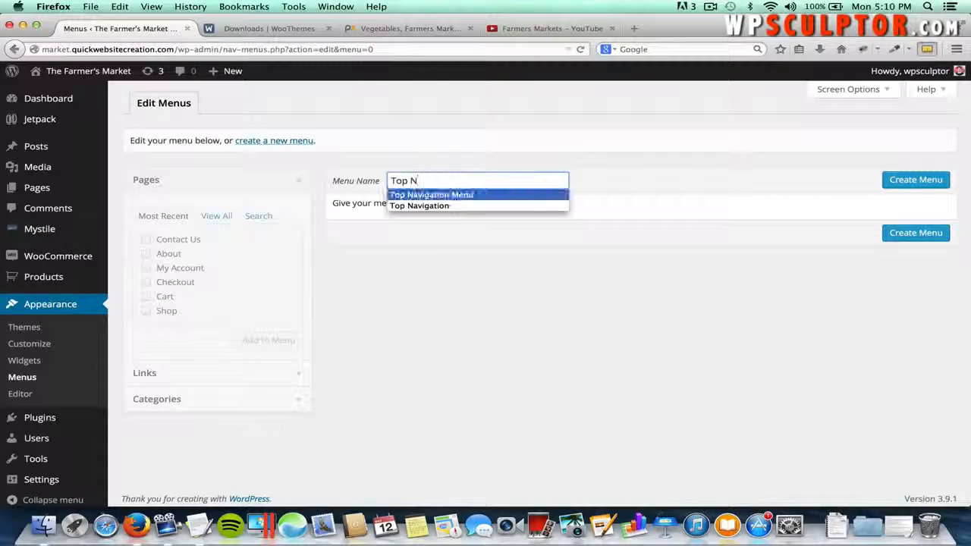
left_click(494, 195)
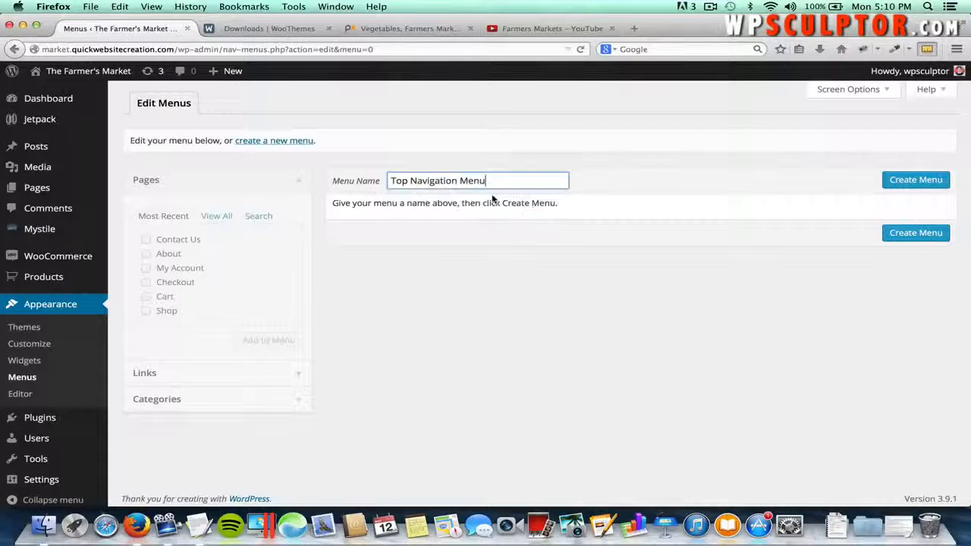
left_click(590, 187)
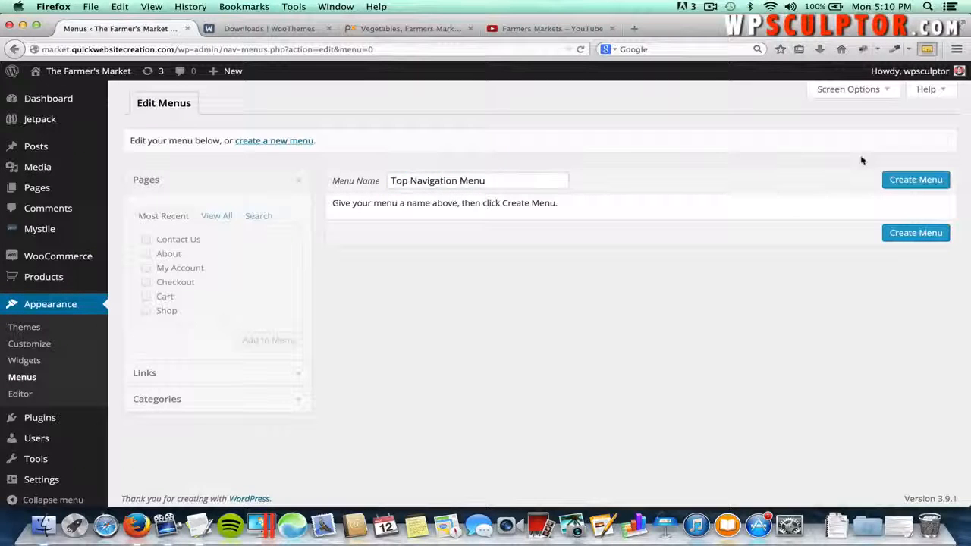
left_click(892, 180)
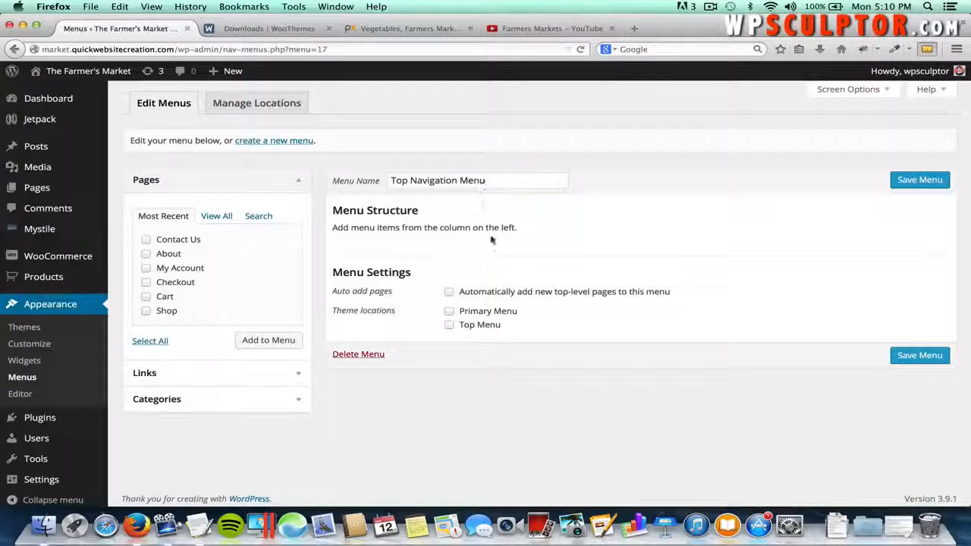
- Assign the menu to Top Menu, add About and Contact Us, save, and visit the storefront
left_click(449, 325)
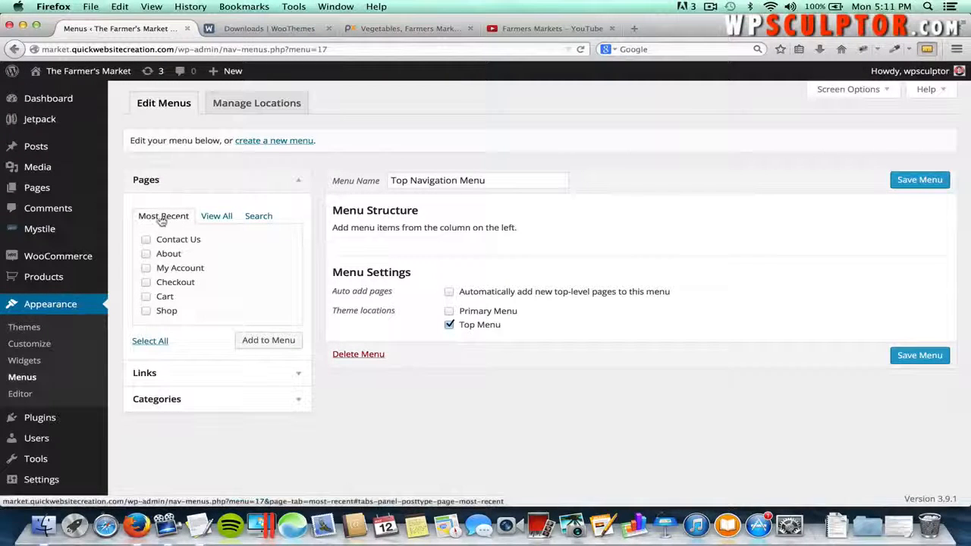
left_click(214, 217)
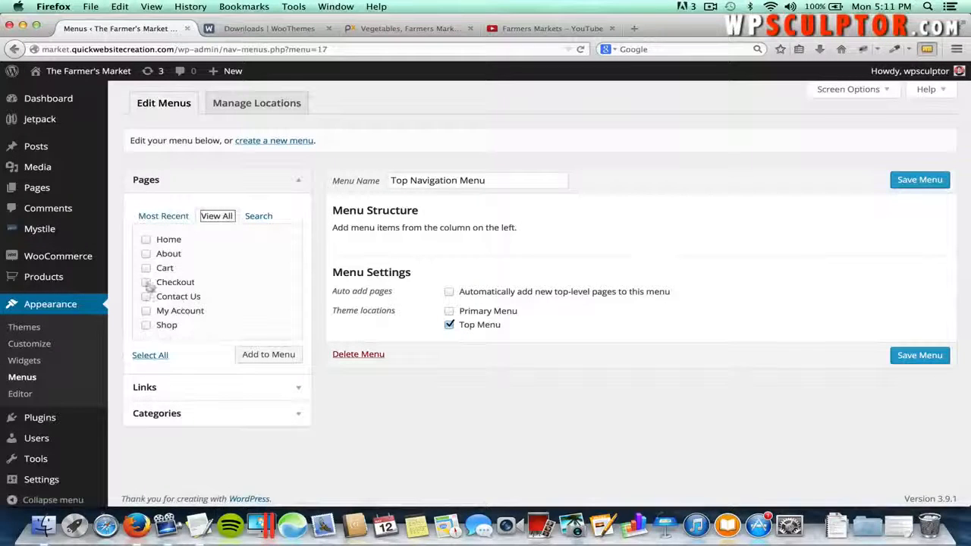
left_click(145, 254)
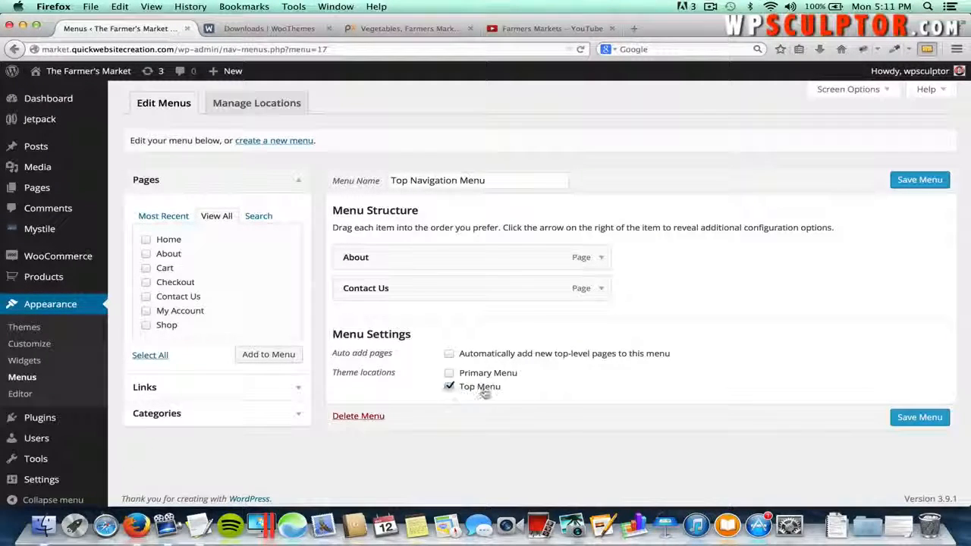
left_click(915, 182)
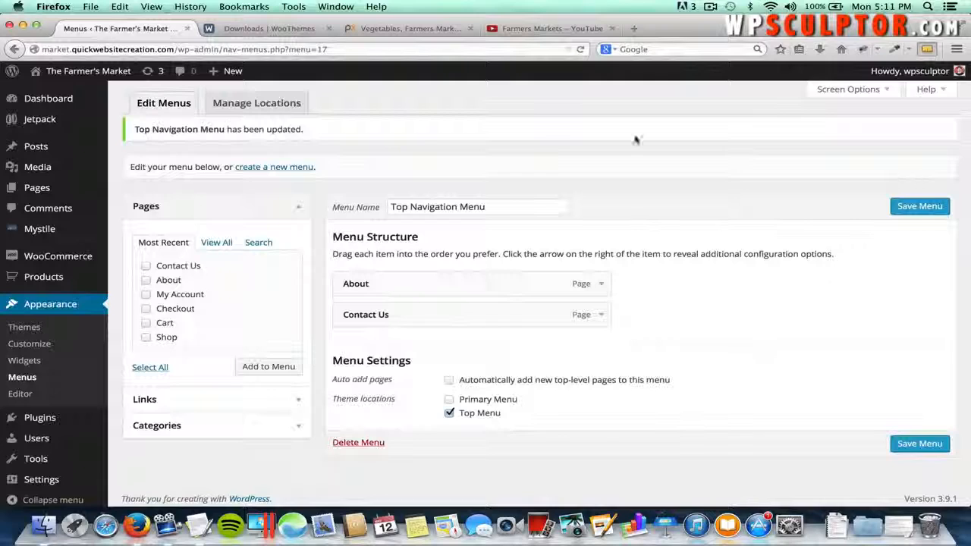
left_click(116, 70)
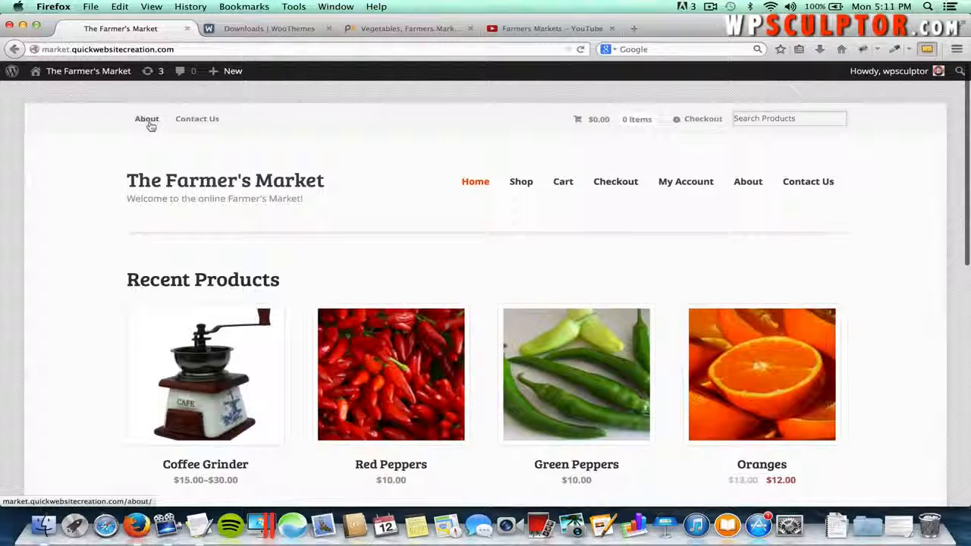
- Check the About and Contact Us top-bar links, then return to the admin Dashboard
left_click(148, 123)
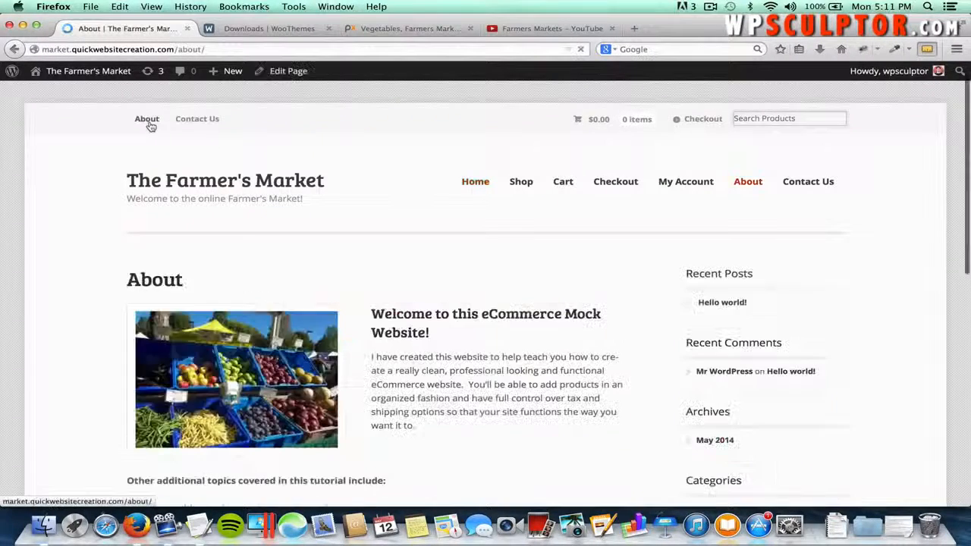
left_click(192, 123)
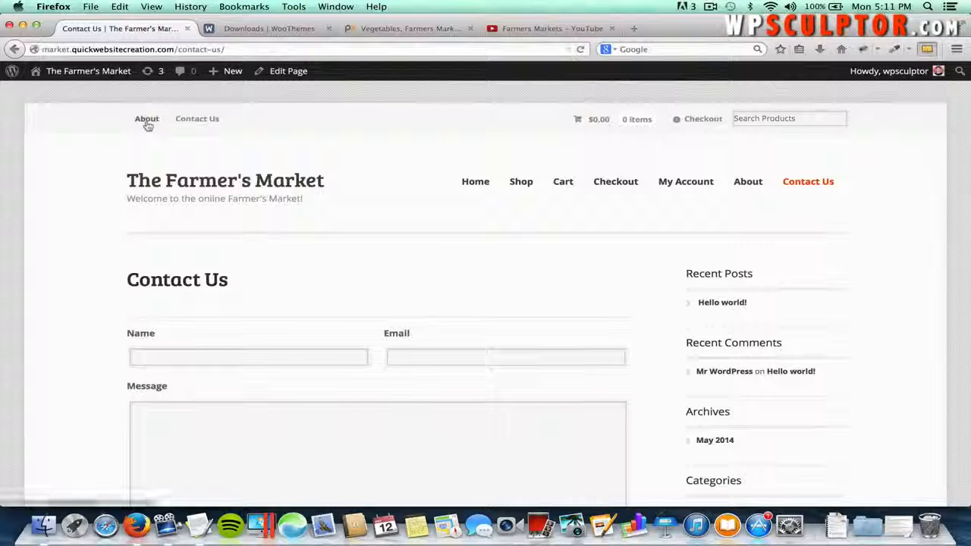
left_click(105, 70)
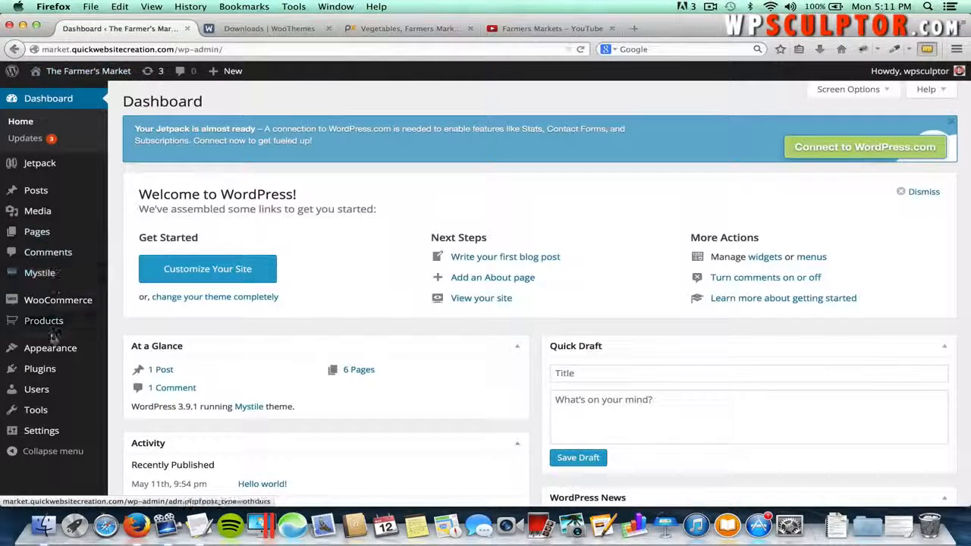
- In Appearance > Menus, start a new menu named 'Main Navigation Menu'
mouse_move(51, 345)
left_click(131, 402)
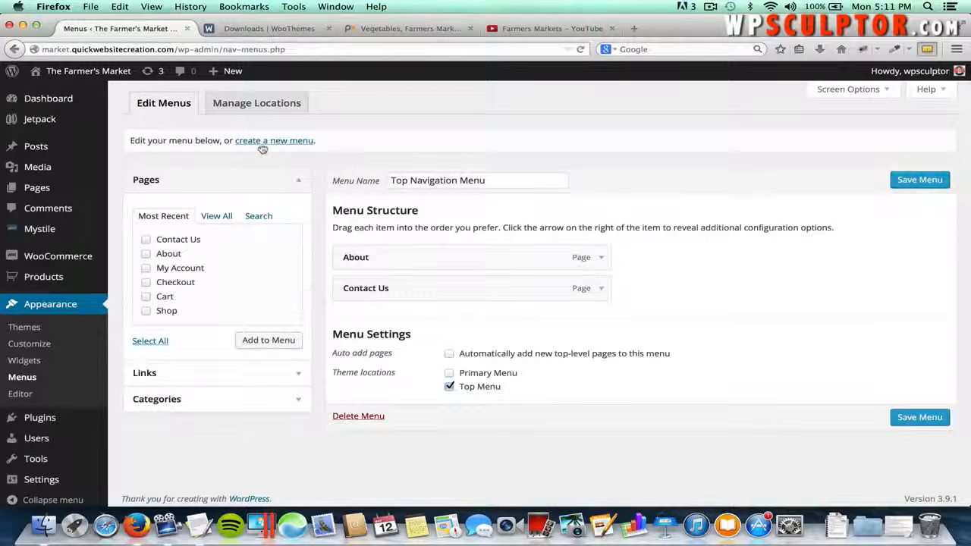
left_click(274, 141)
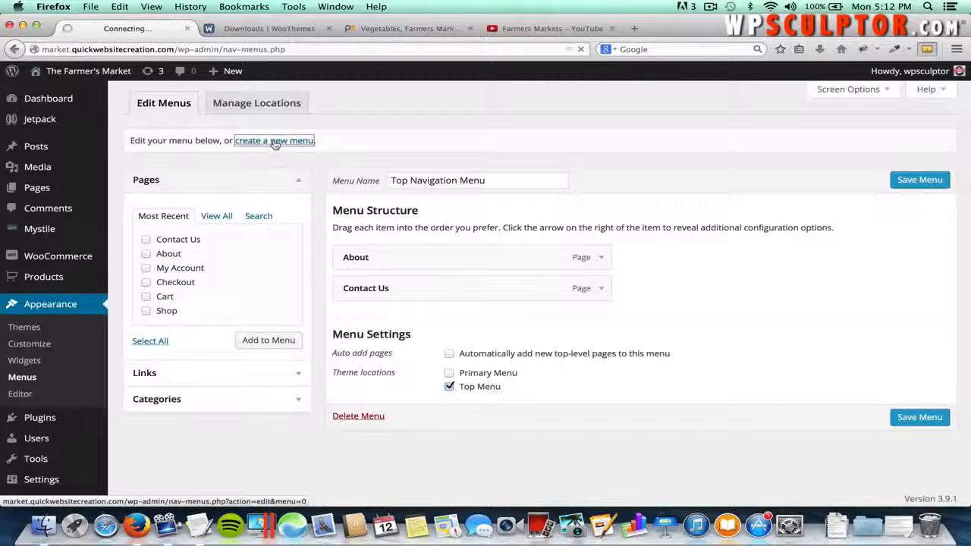
type("Main")
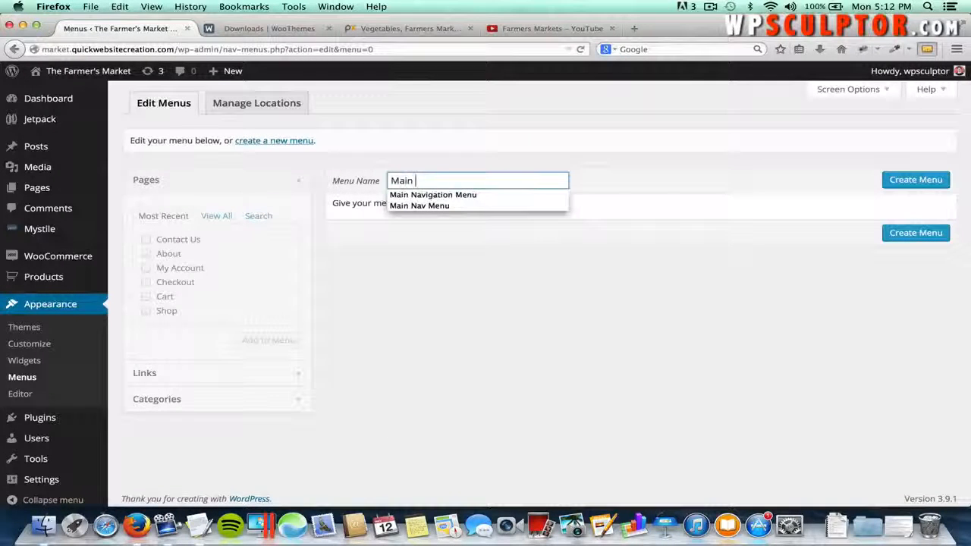
key("Down")
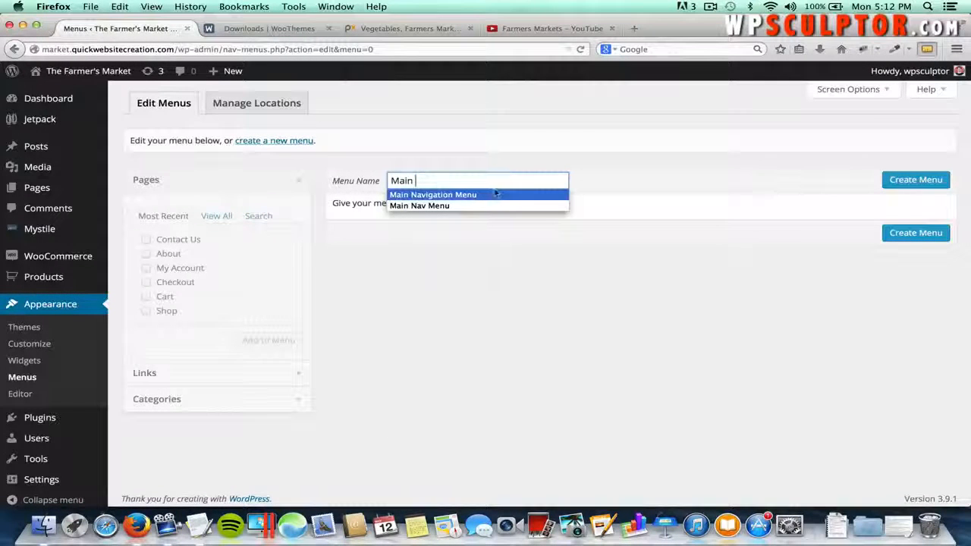
left_click(486, 196)
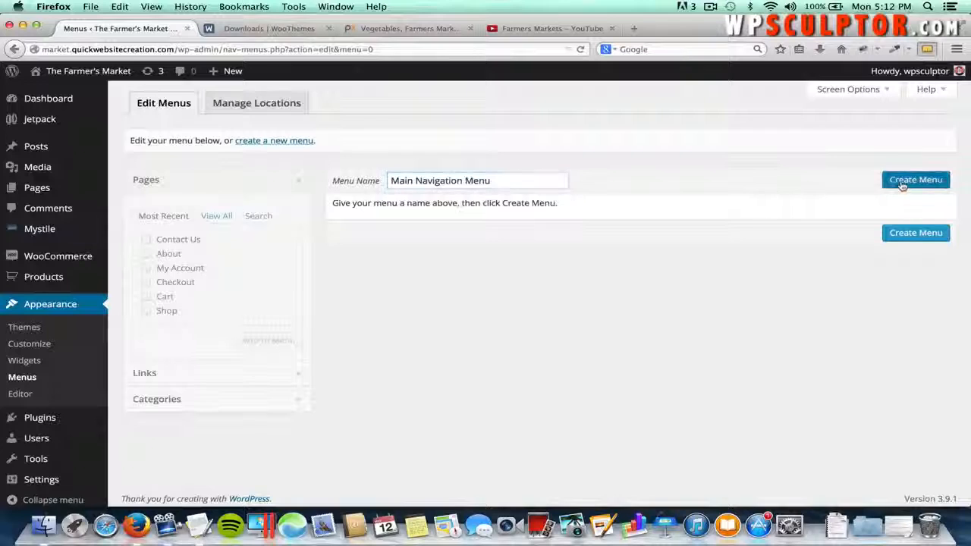
left_click(901, 185)
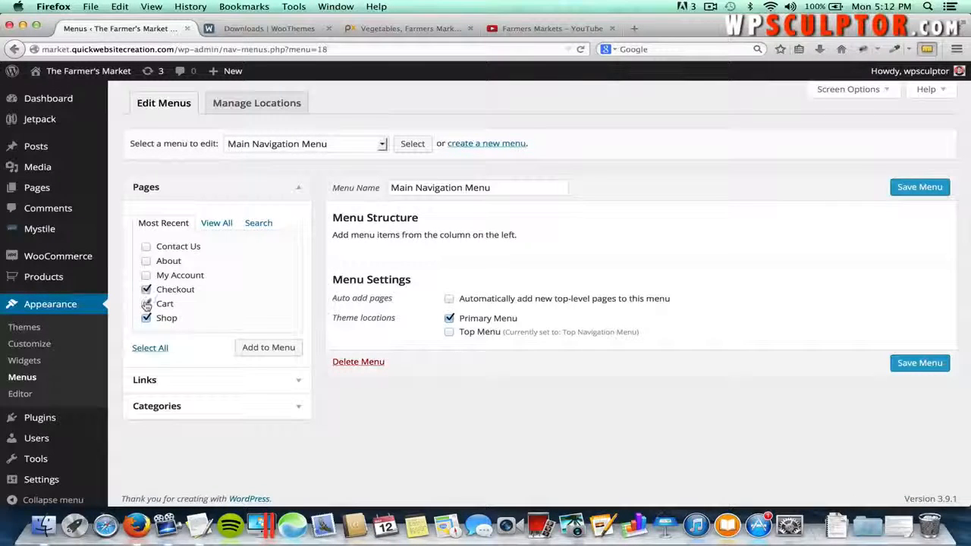
- Add the shop pages, including My Account, to the menu and move Shop to the top
left_click(147, 276)
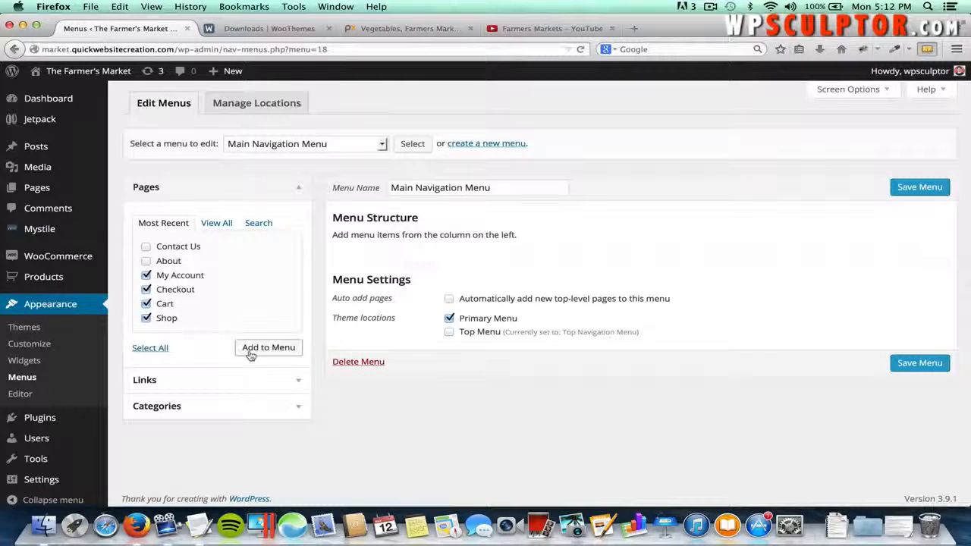
left_click(251, 354)
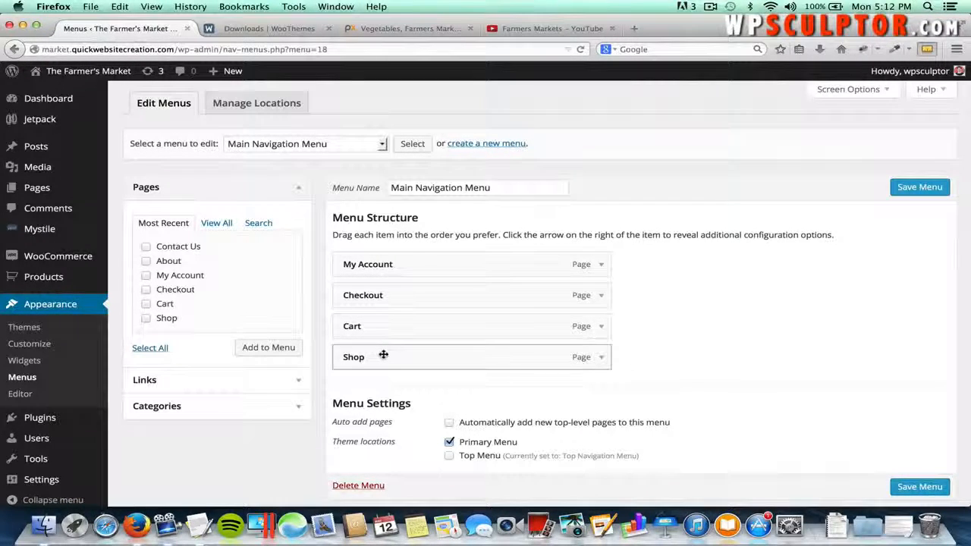
mouse_move(381, 354)
left_mouse_down()
mouse_move(397, 335)
mouse_move(397, 255)
mouse_move(386, 265)
mouse_move(423, 284)
mouse_move(414, 372)
mouse_move(422, 360)
mouse_move(397, 357)
left_mouse_up()
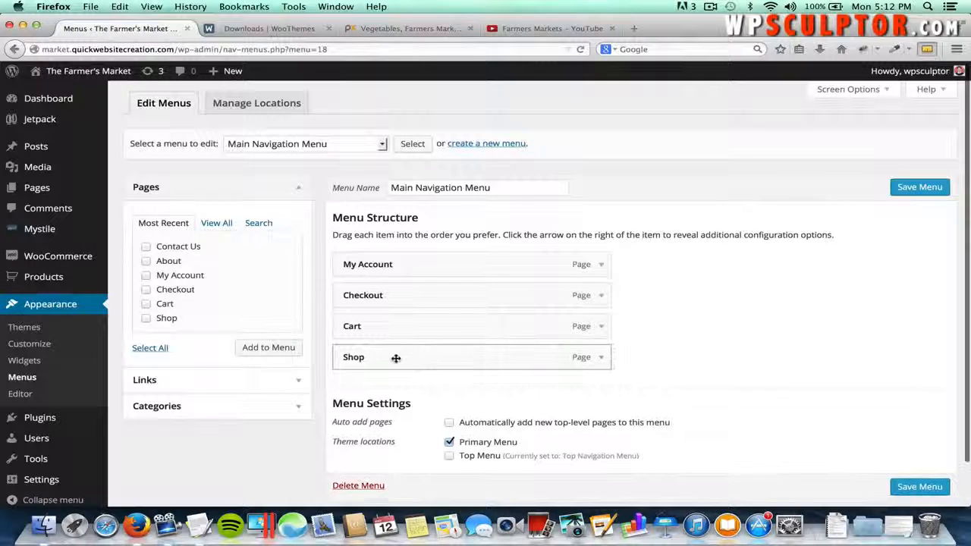
left_click(601, 360)
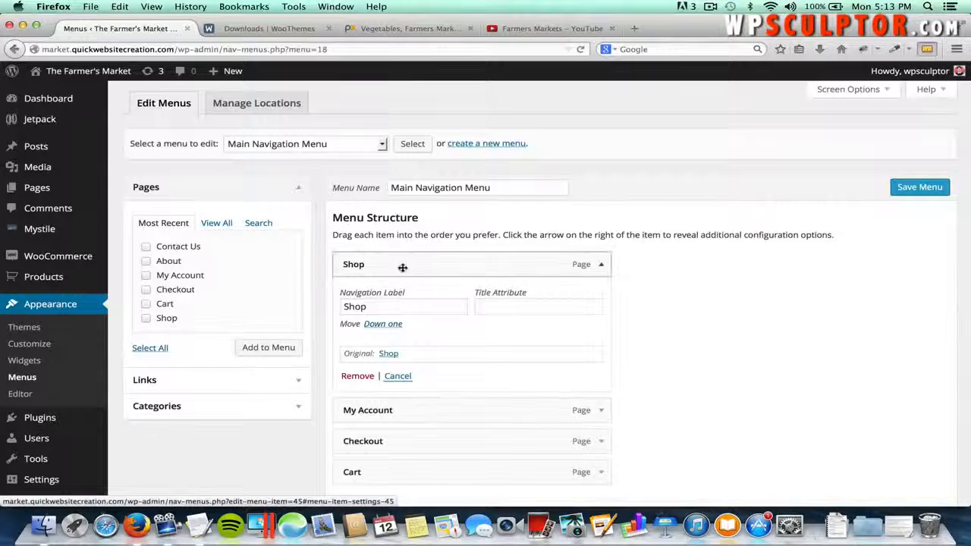
left_click(600, 265)
left_click(600, 265)
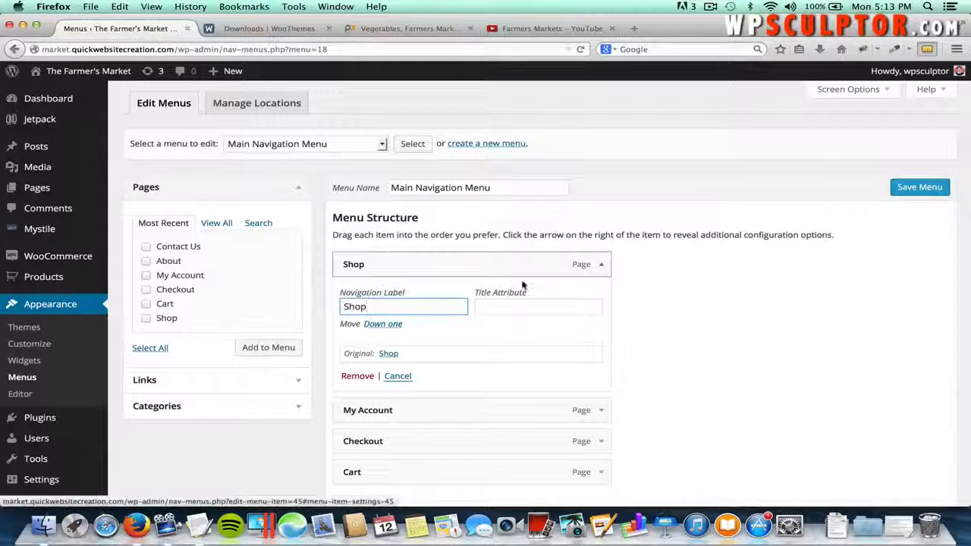
left_click(599, 269)
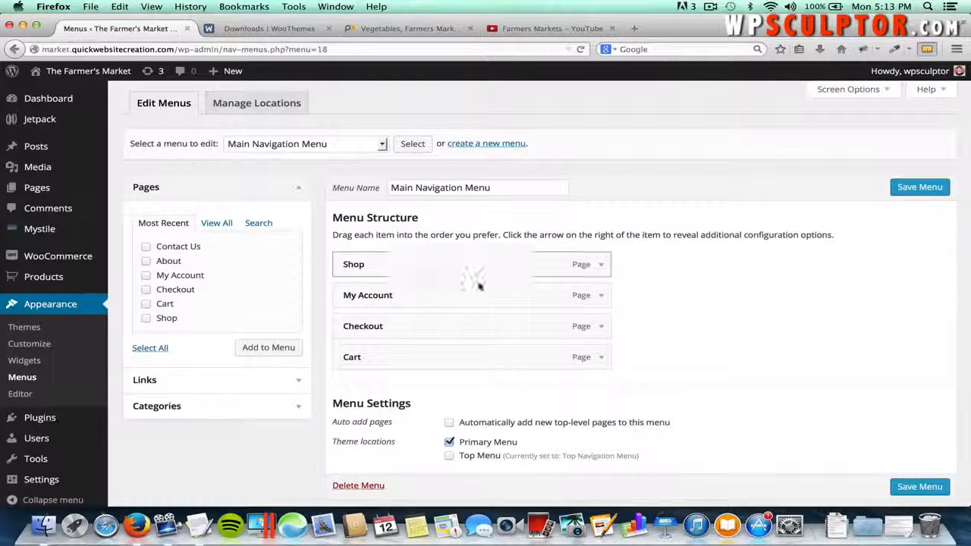
- Move Checkout above My Account, nest Cart under Checkout, and save the menu
left_click_drag(438, 327, 433, 297)
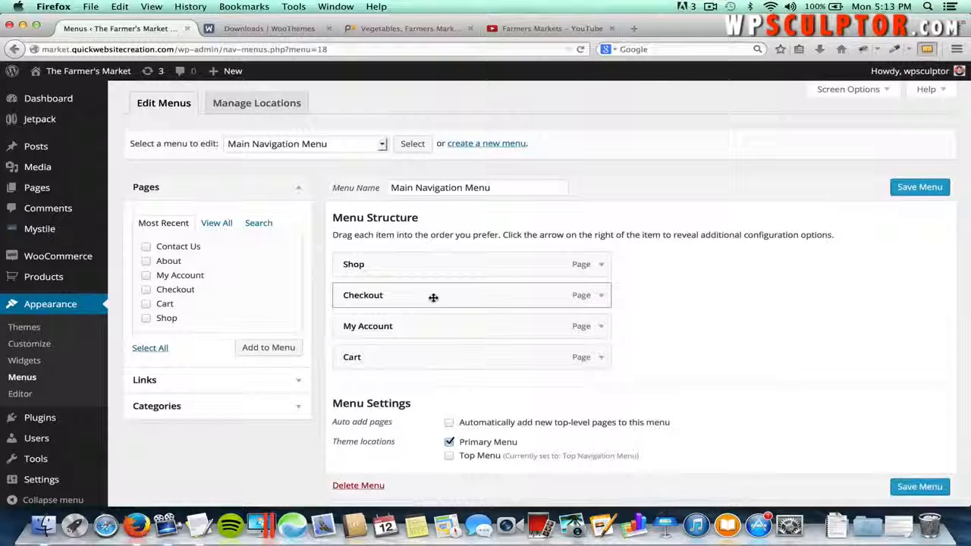
left_click_drag(402, 354, 421, 321)
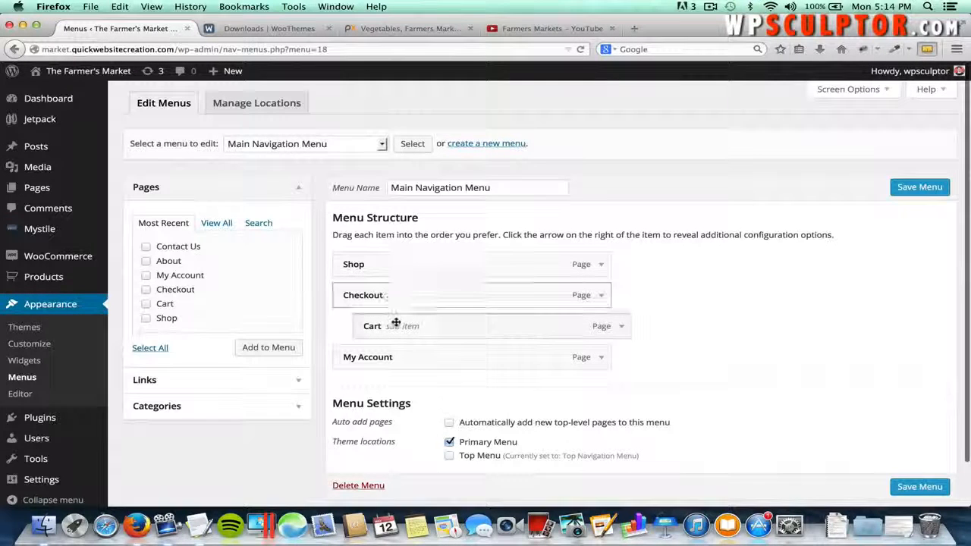
left_click_drag(395, 323, 458, 314)
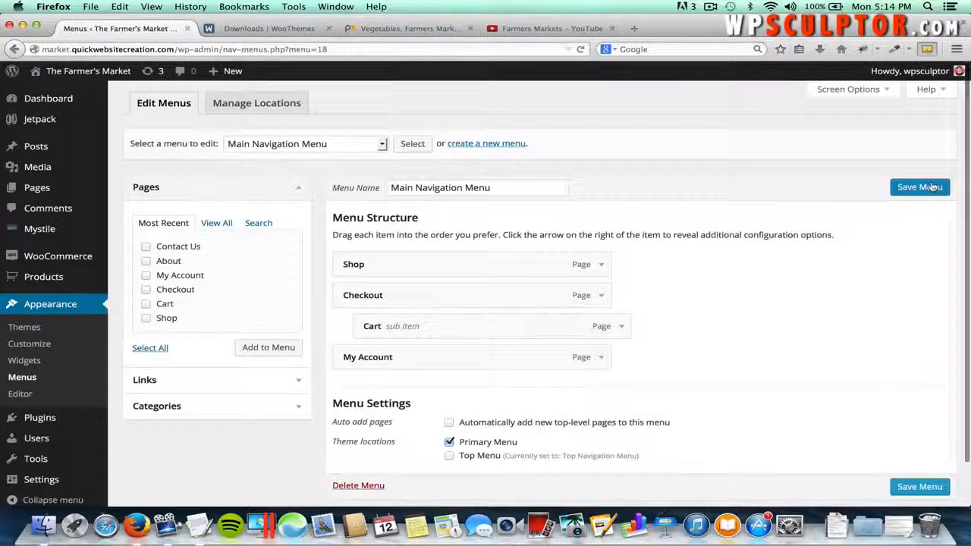
left_click(932, 187)
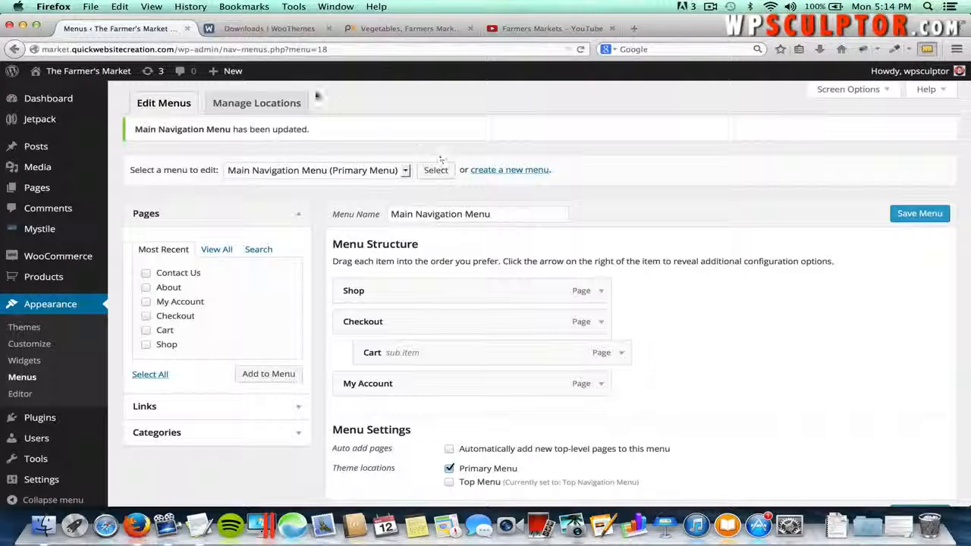
left_click(106, 76)
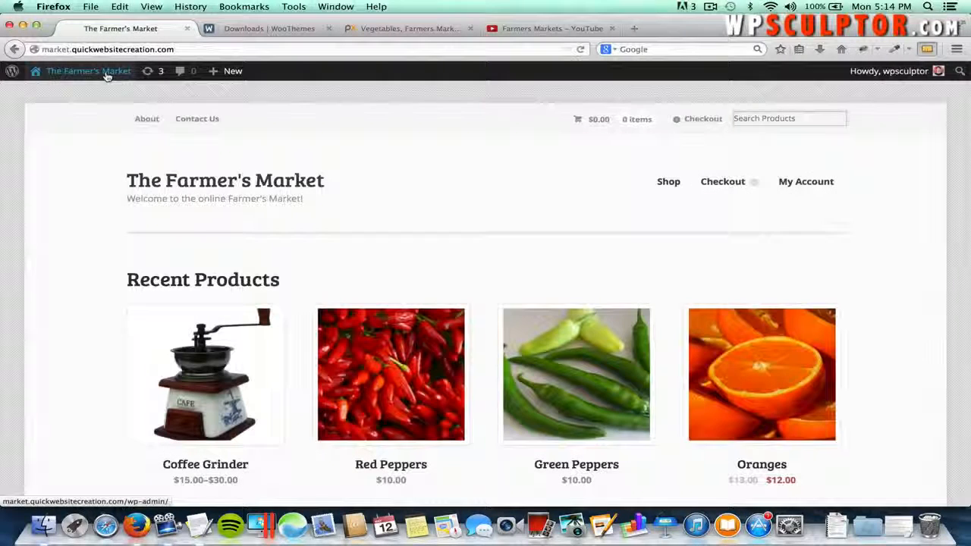
mouse_move(736, 190)
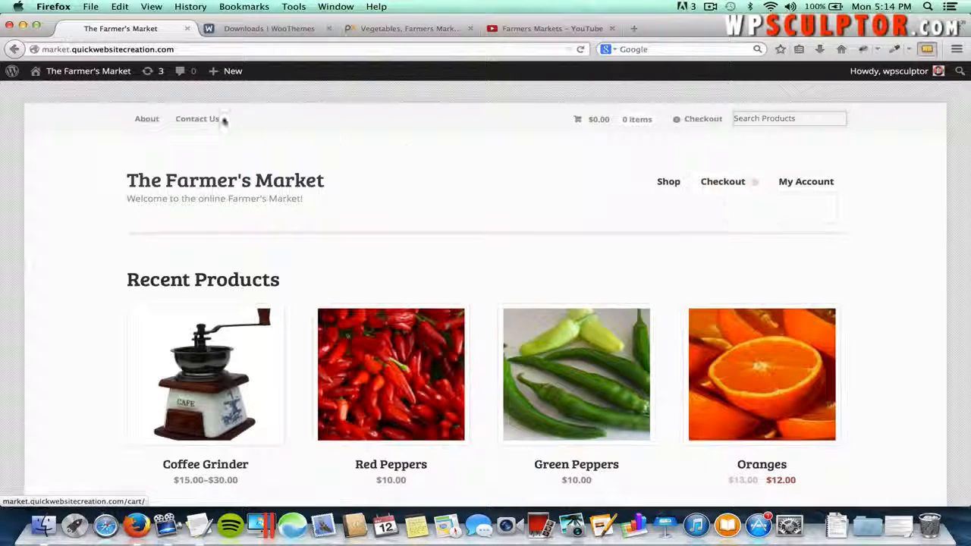
left_click(15, 50)
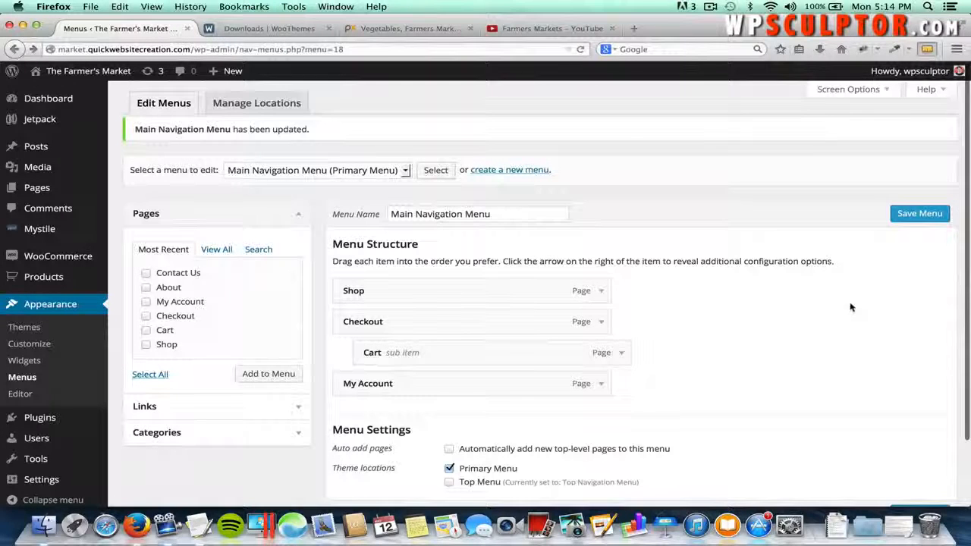
- Make Cart a top-level item, using its Move Under Checkout and Out from under Checkout links
left_click_drag(541, 353, 517, 355)
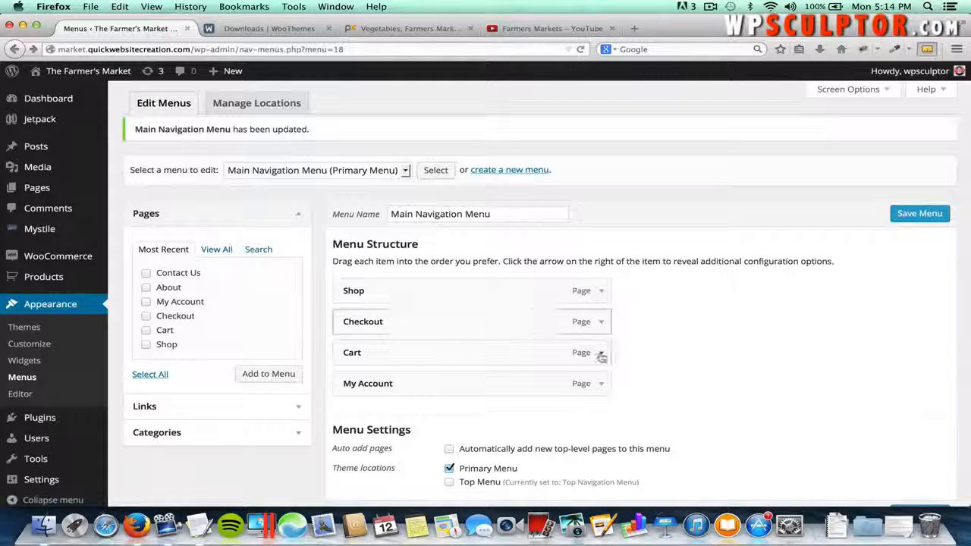
left_click(600, 357)
scroll(604, 410, "down", 1)
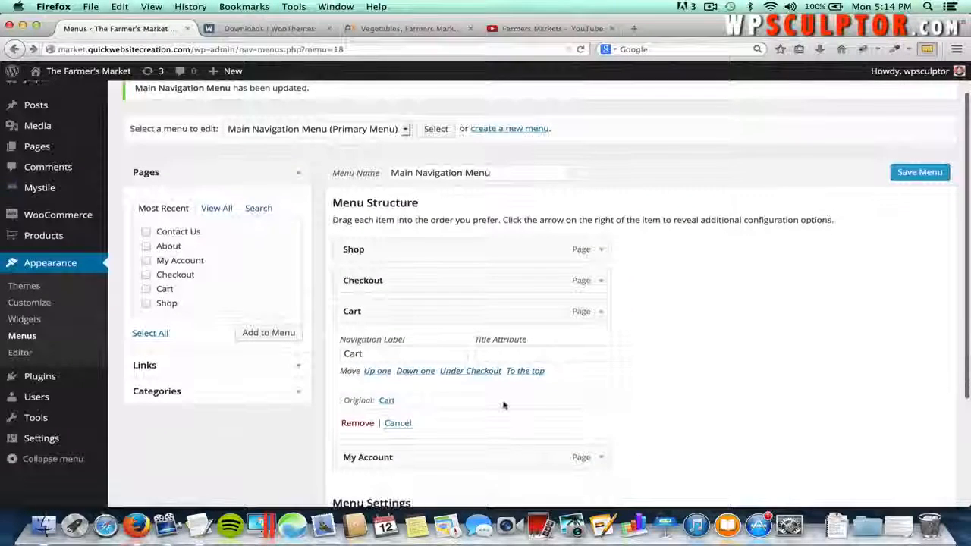
left_click(470, 371)
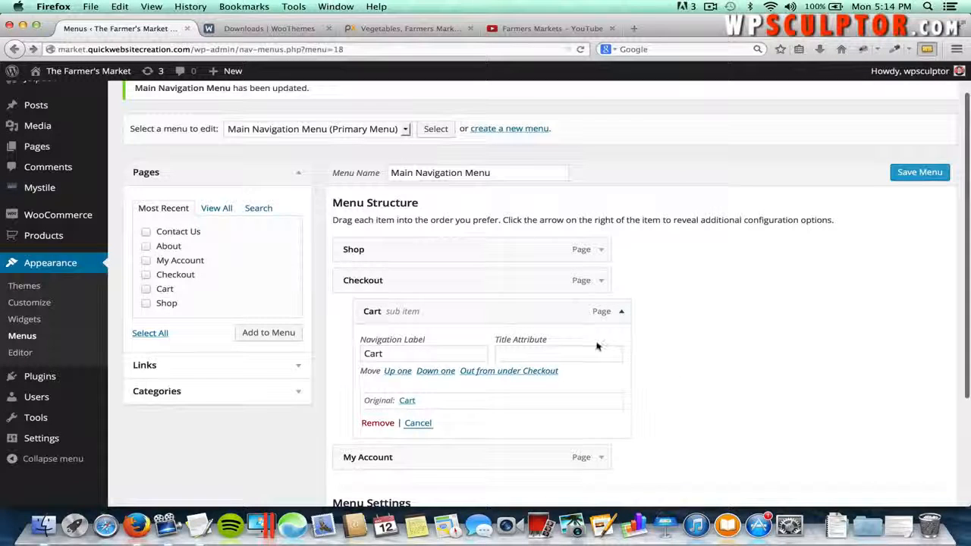
left_click(511, 372)
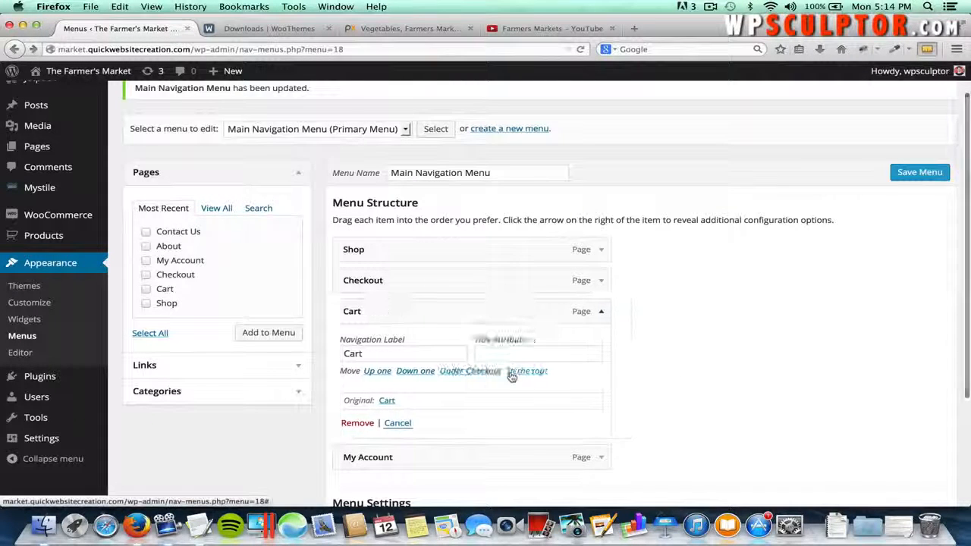
left_click(602, 311)
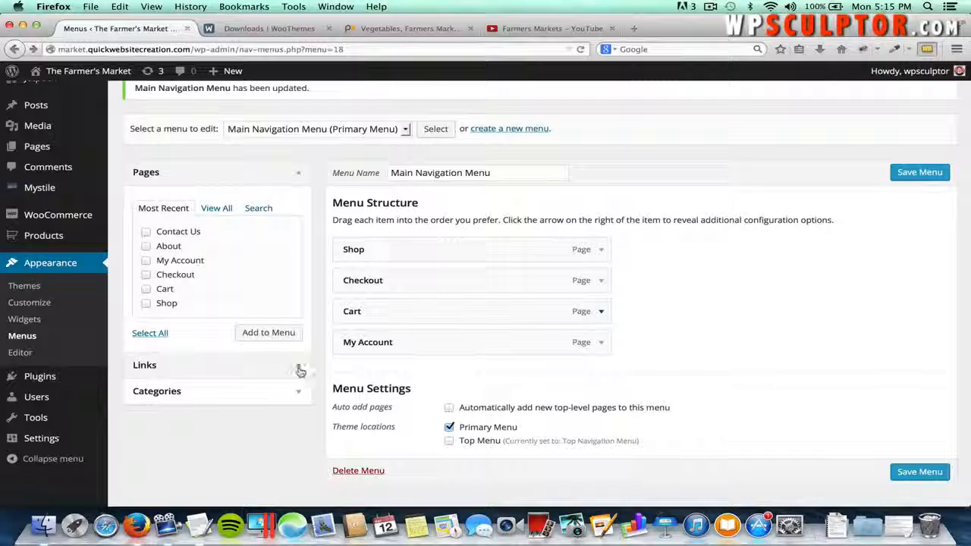
scroll(794, 328, "up", 2)
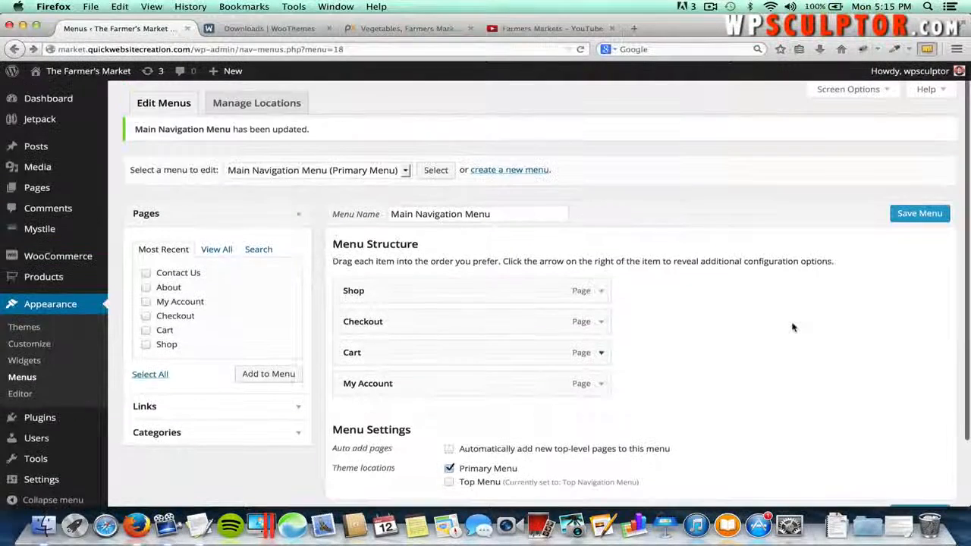
left_click(840, 89)
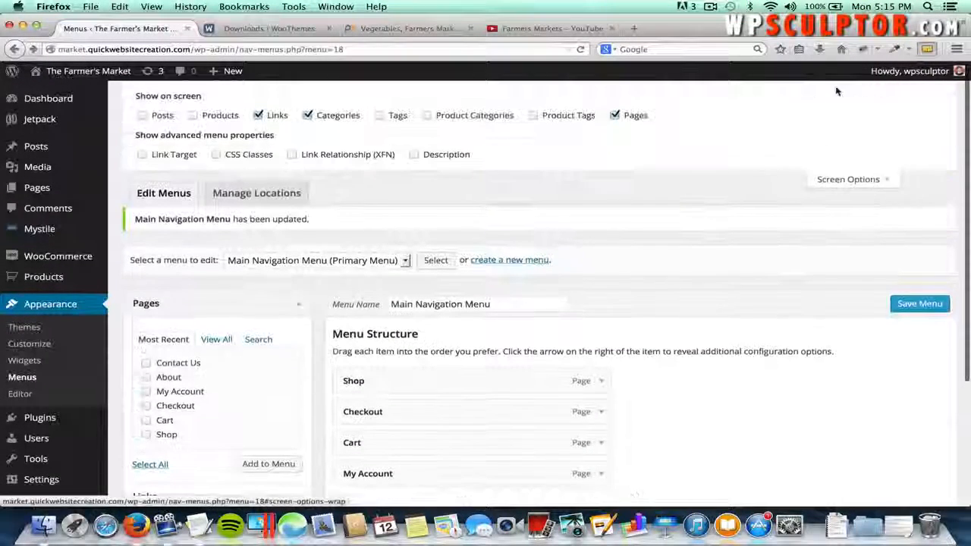
left_click(845, 182)
scroll(731, 329, "down", 2)
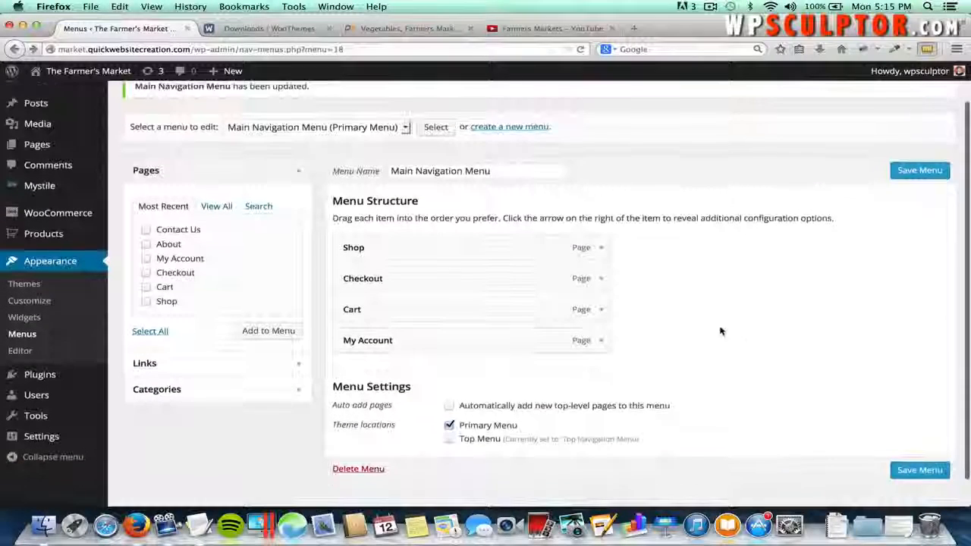
left_click(299, 364)
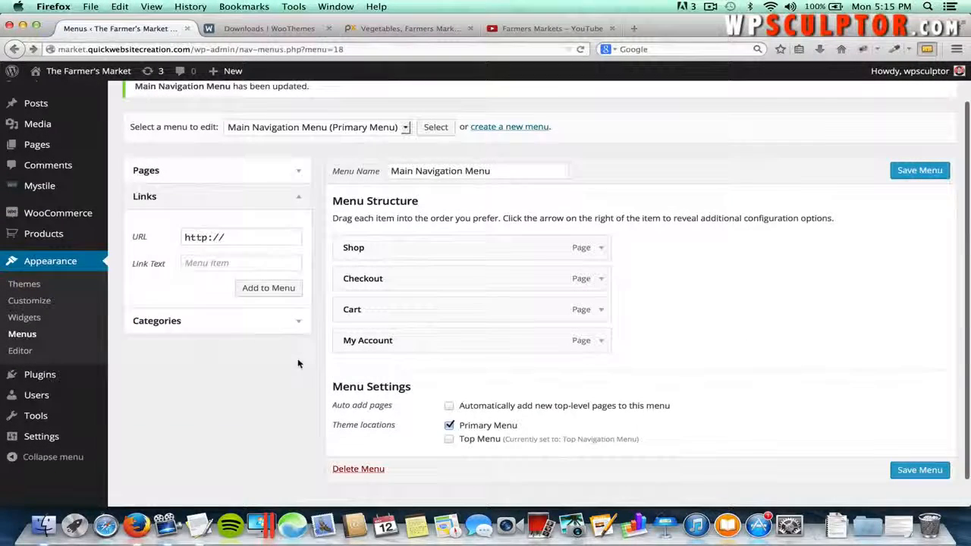
- Enter 'Product Categories' as the custom link text and '#' as its URL
left_click(203, 266)
type("Pr")
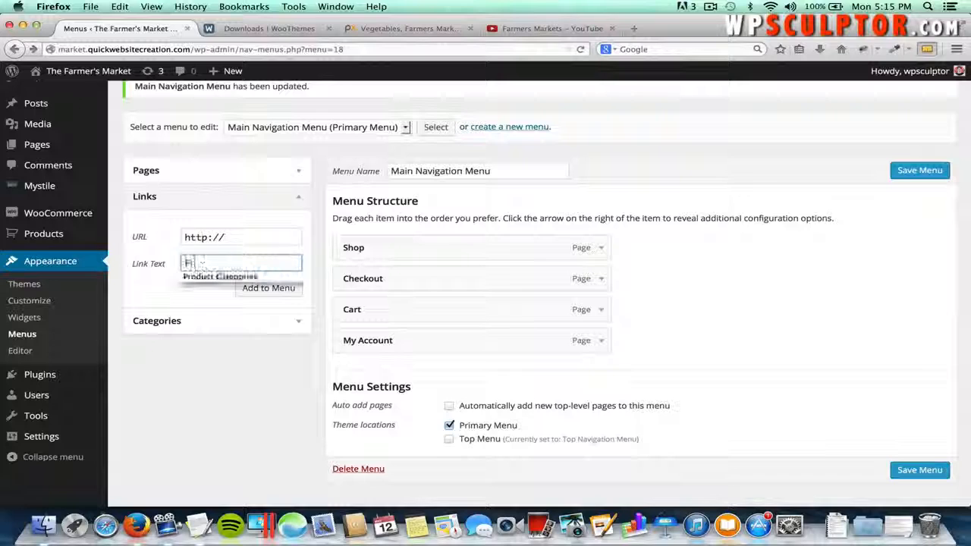
type("oduct Categor")
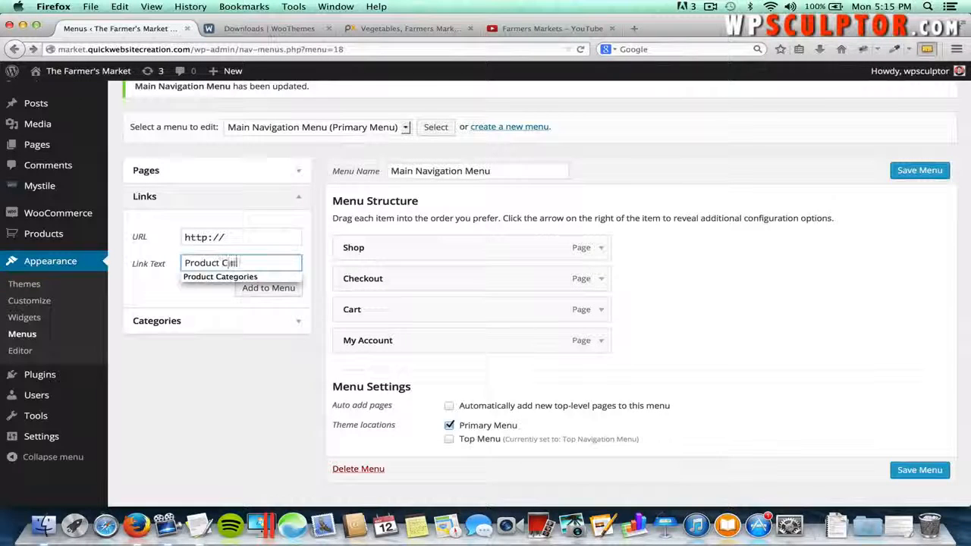
type("ies")
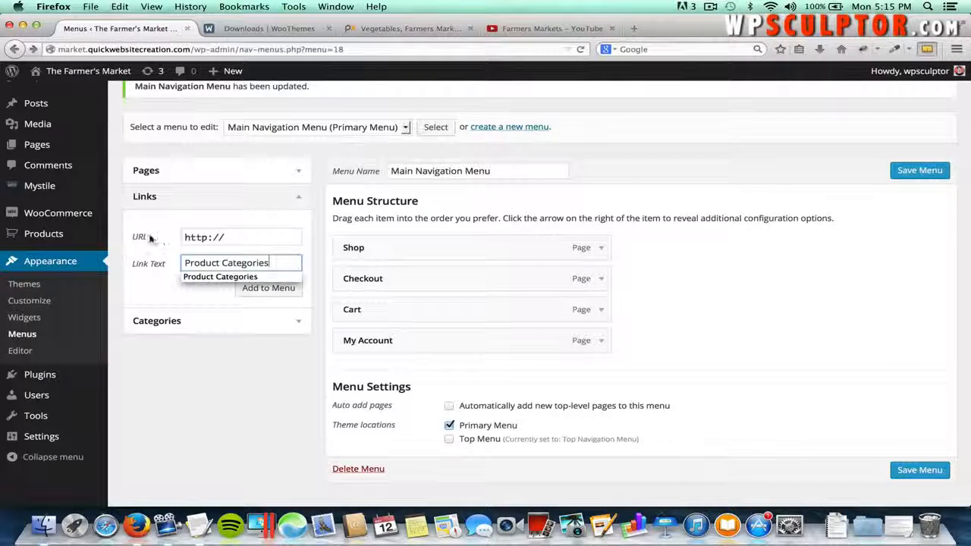
left_click(247, 236)
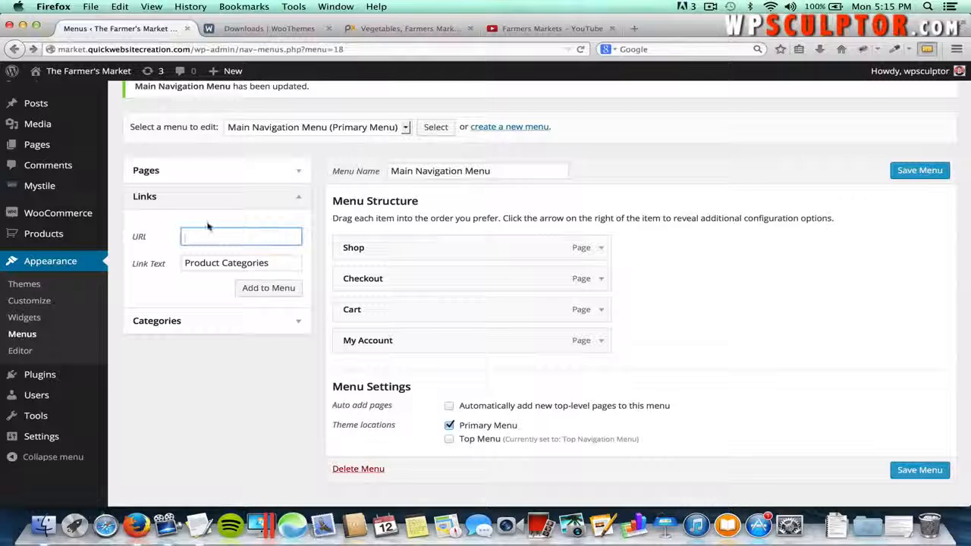
type("#")
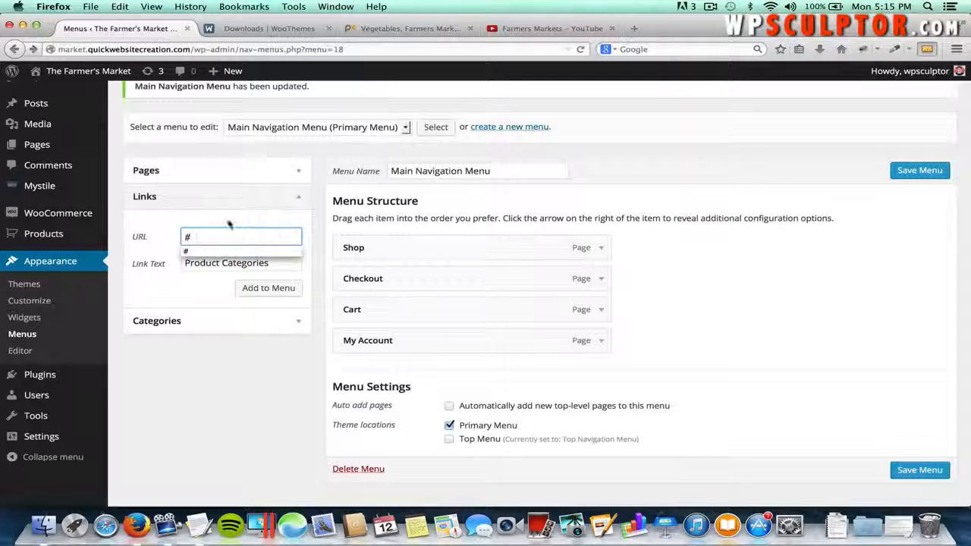
left_click(235, 248)
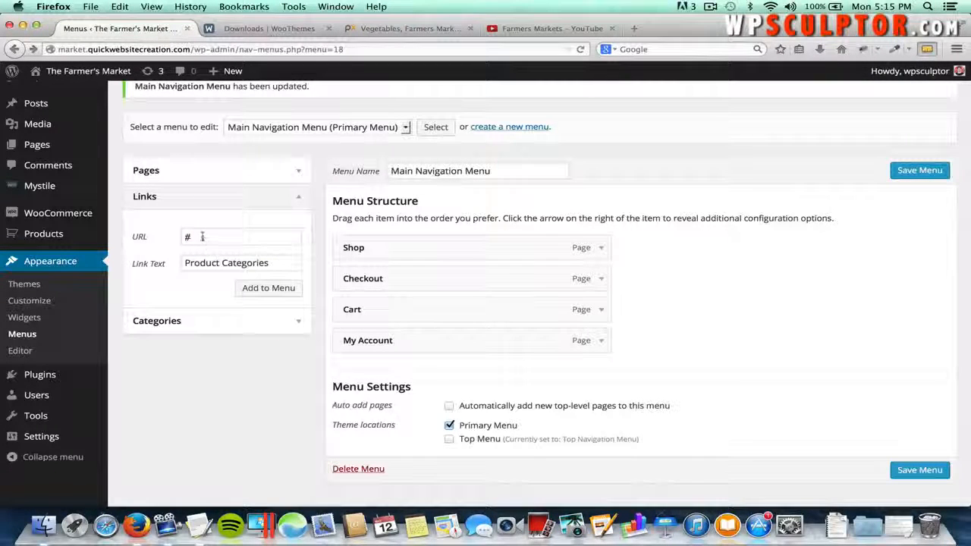